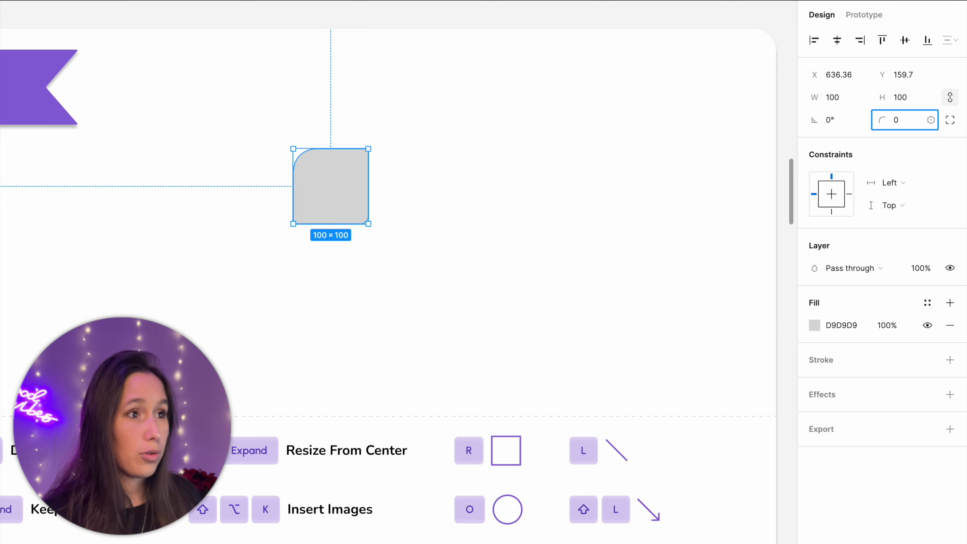
- Round all corners of the grey 100 × 100 square slightly and its top-right corner much more
left_click(643, 137)
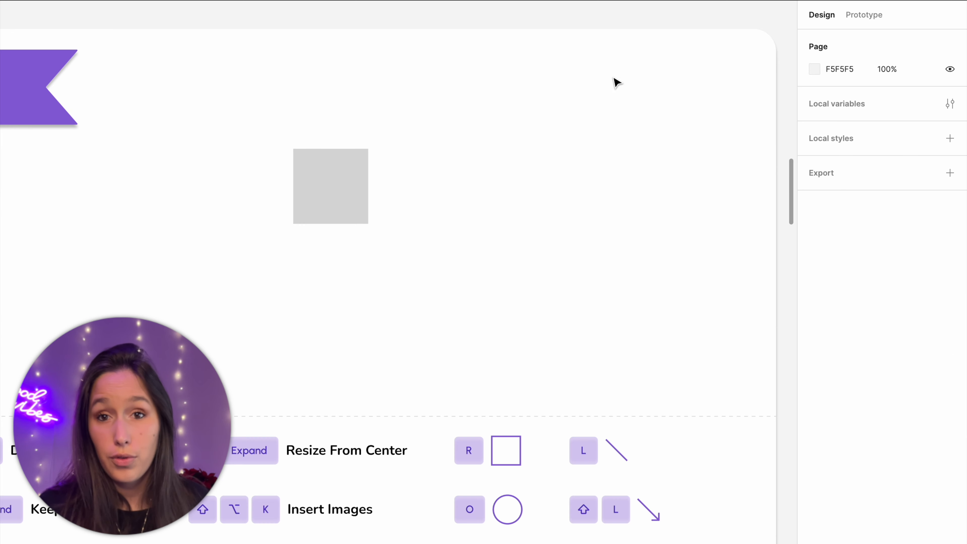
left_click(347, 180)
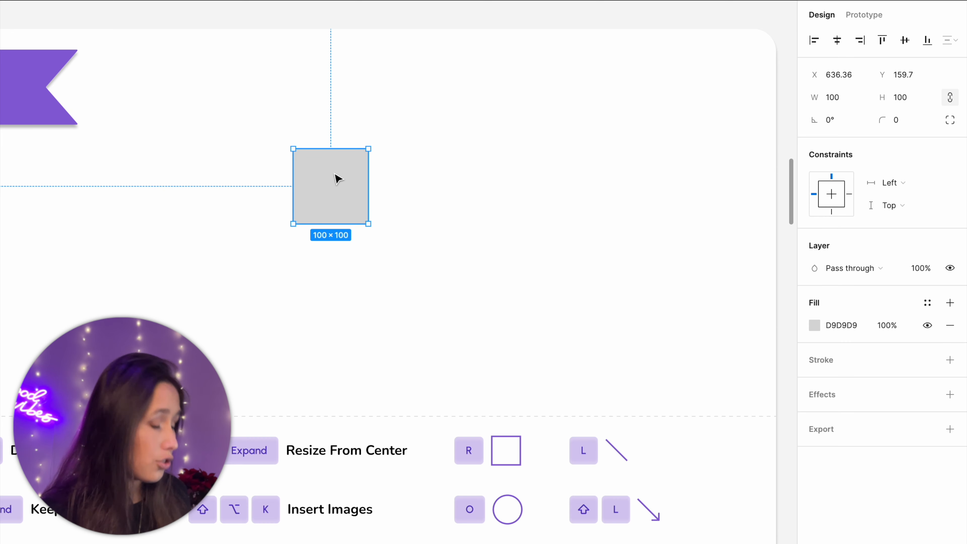
scroll(338, 179, "up", 5)
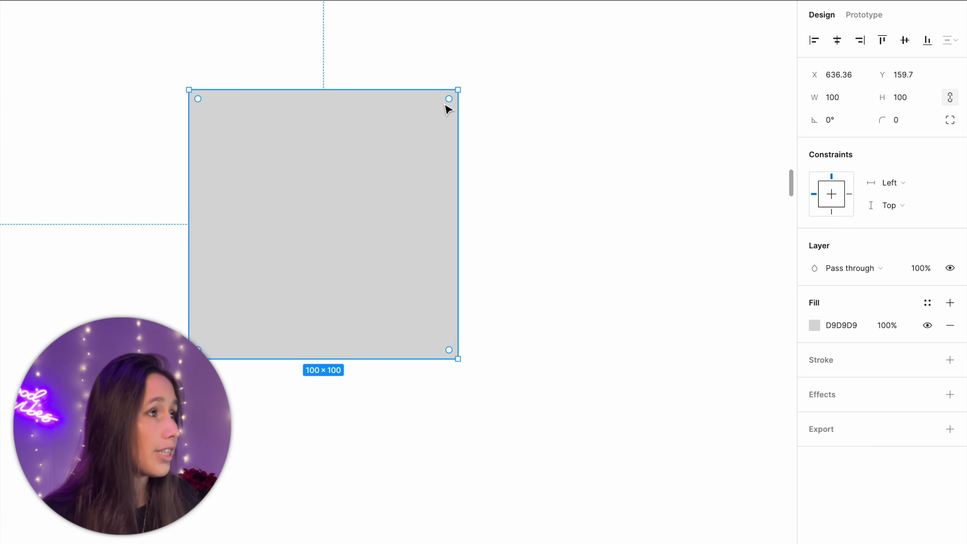
left_click_drag(451, 102, 272, 268)
key("alt")
left_click(641, 153)
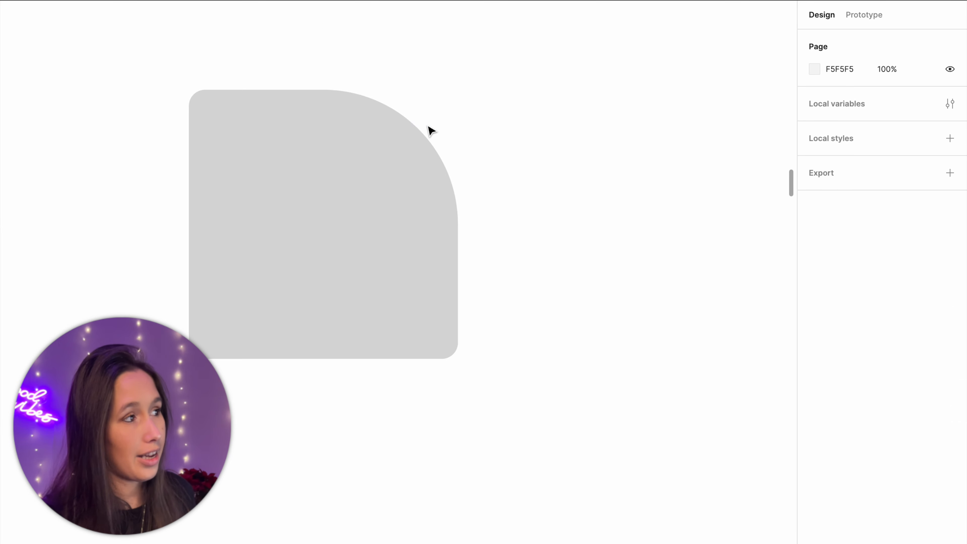
left_click(411, 148)
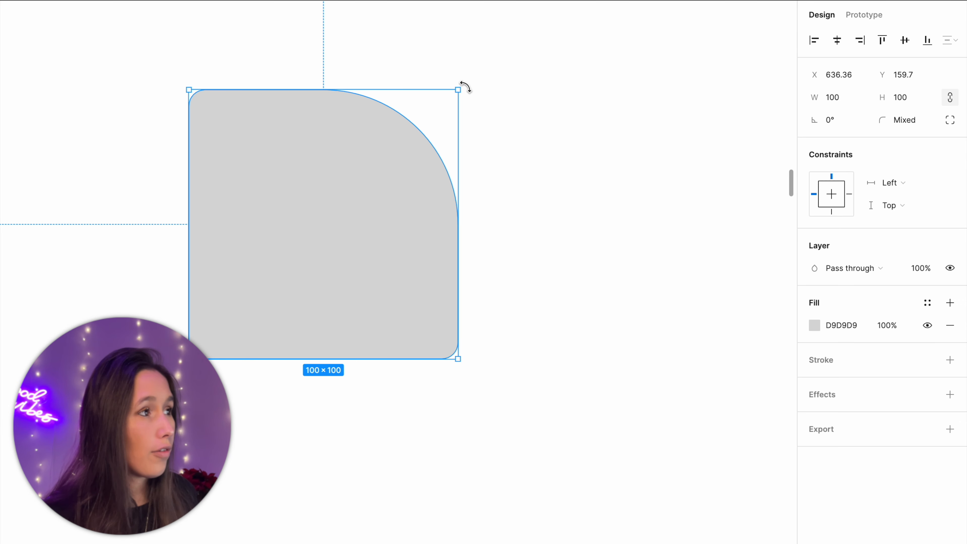
left_click_drag(468, 85, 421, 76)
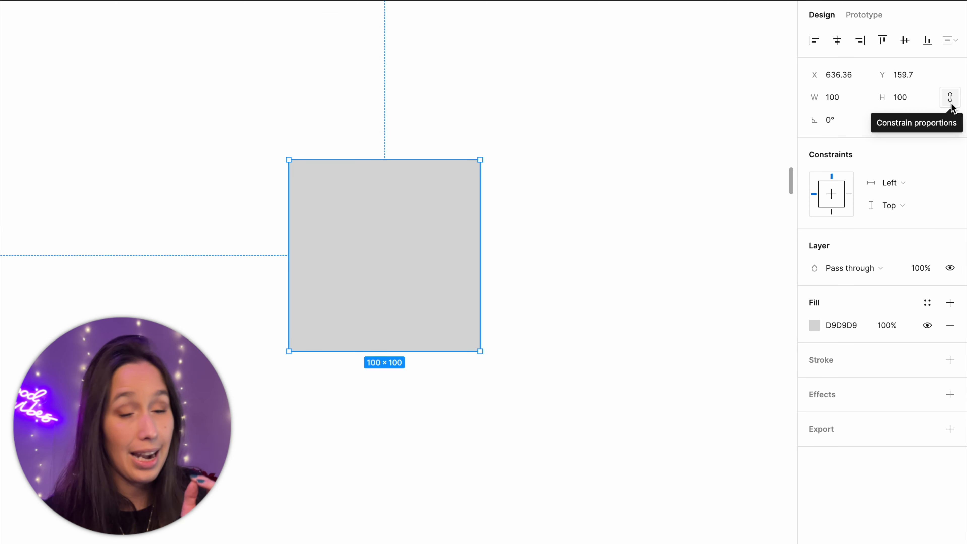
- Try the Constrain proportions option while resizing the square from its upper-right corner, ending at about 265 × 153
left_click_drag(486, 154, 555, 80)
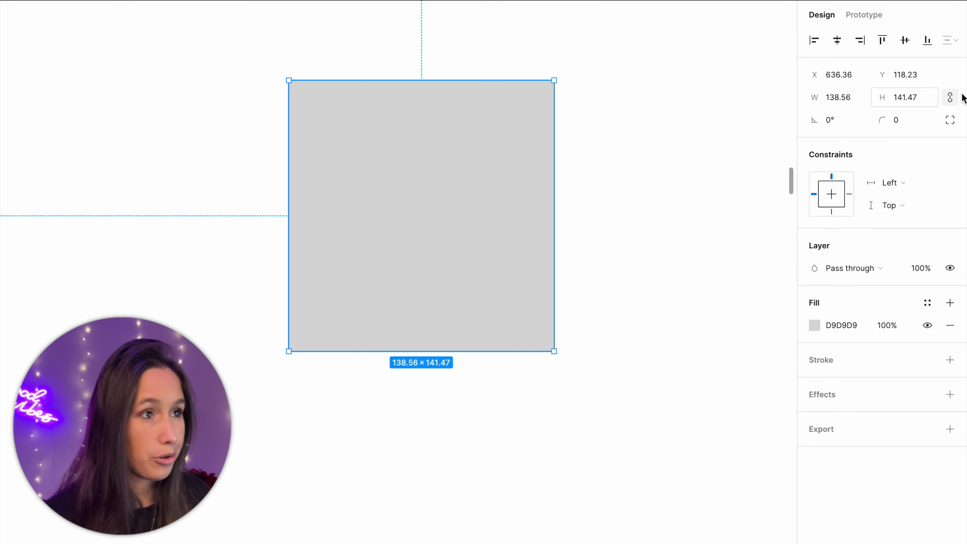
left_click(951, 98)
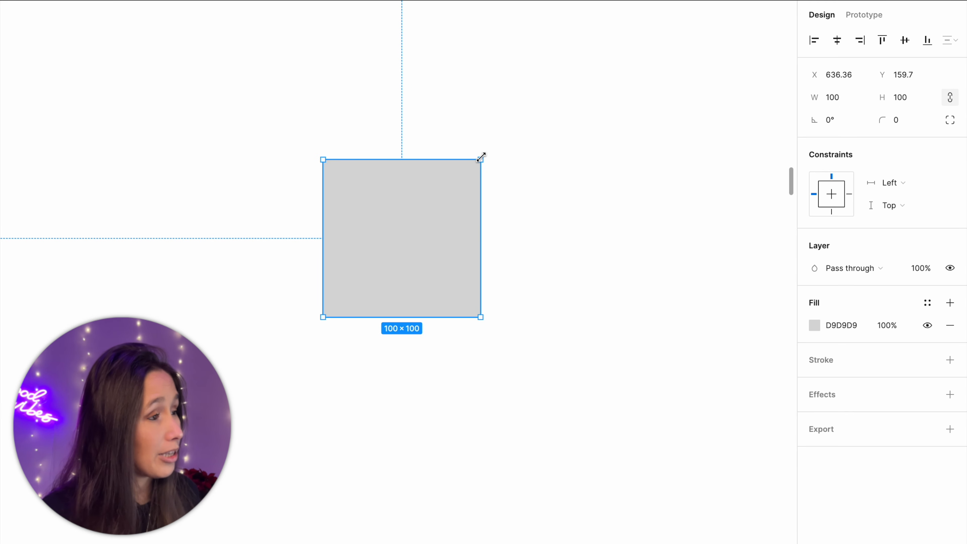
left_click_drag(480, 157, 741, 155)
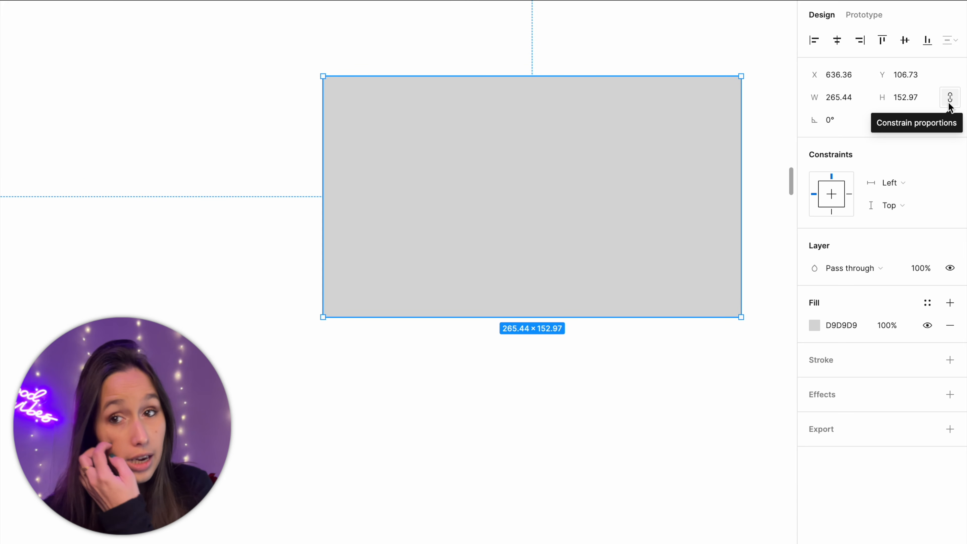
- Set the rectangle's width to 200 and its height to 100
left_click(831, 97)
type("2")
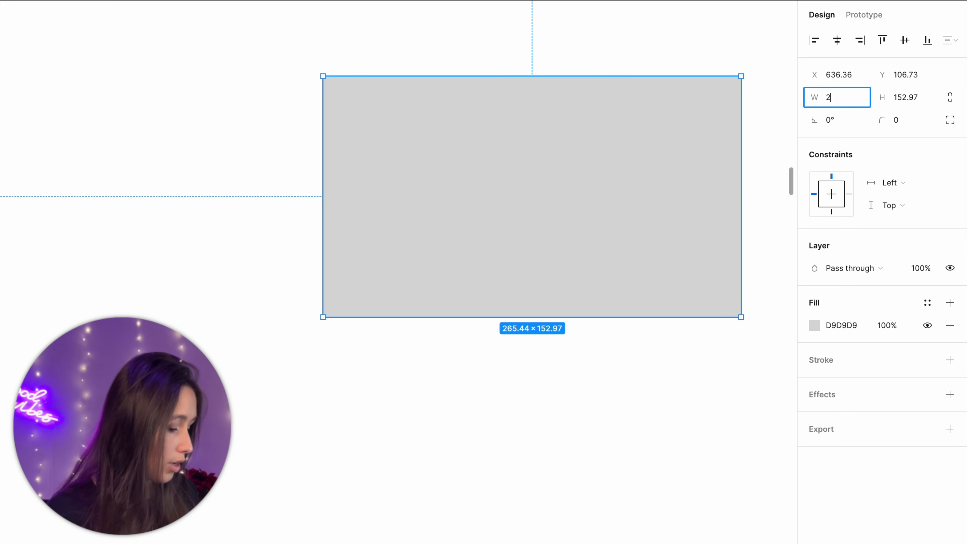
type("00")
key("Tab")
type("100")
key("Return")
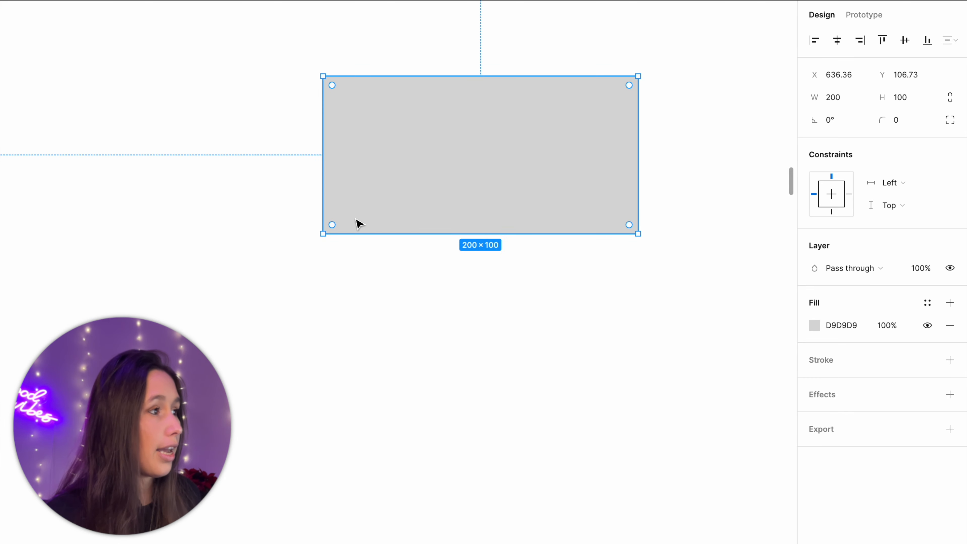
- Scale the rectangle proportionally from its lower-left corner to about 314 × 157 and move it within the Shapes frame
left_click_drag(307, 246, 179, 323)
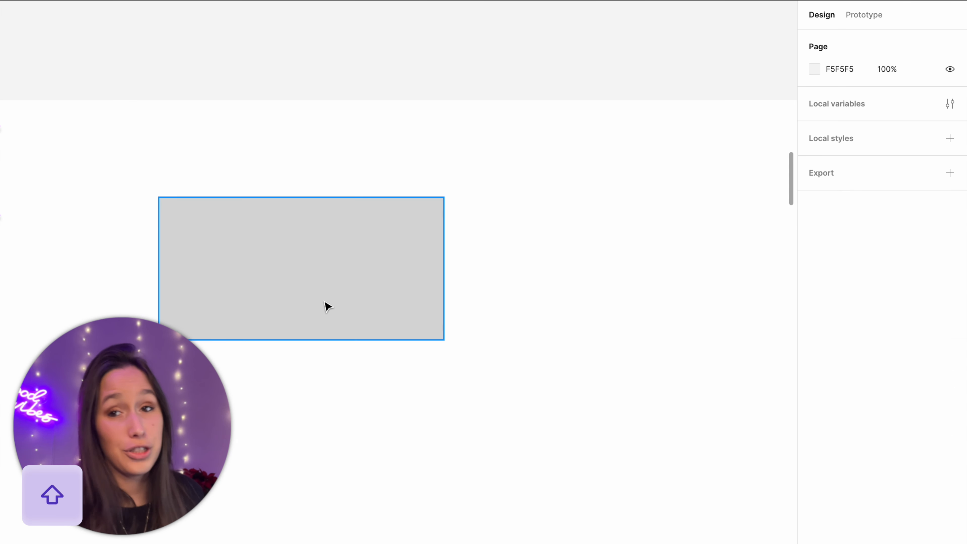
scroll(324, 302, "down", 5)
left_click_drag(337, 285, 388, 236)
left_click(387, 261)
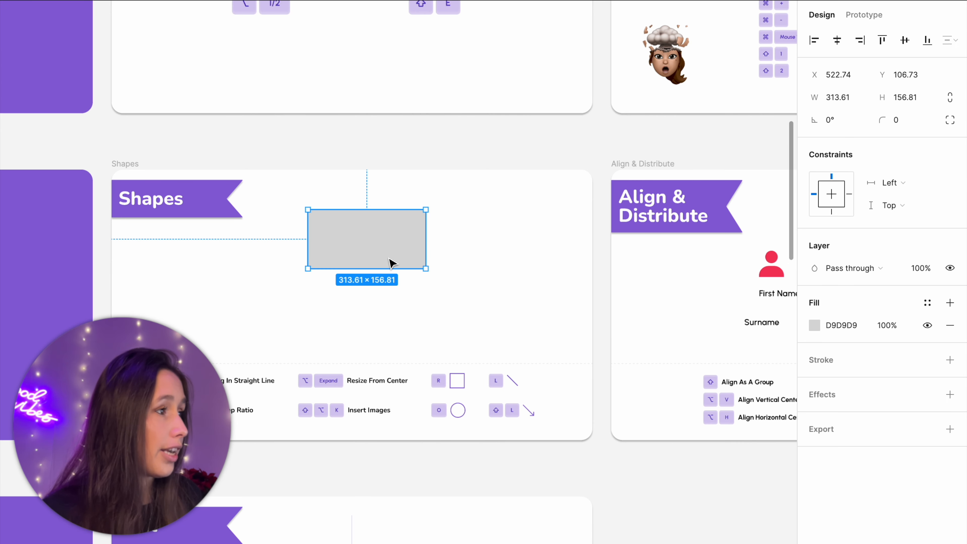
left_click_drag(375, 273, 317, 320)
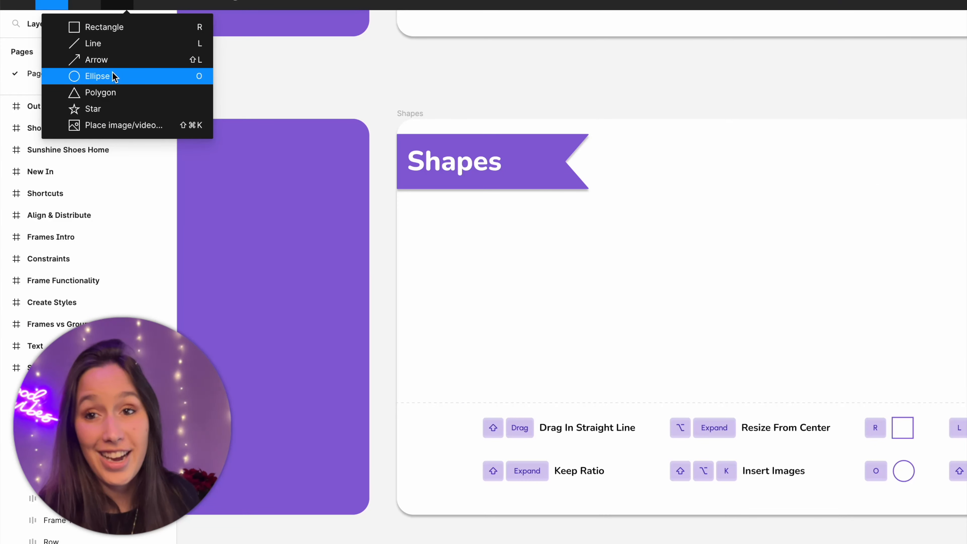
- Place a 100 × 100 ellipse in the empty area of the Shapes frame
left_click(114, 76)
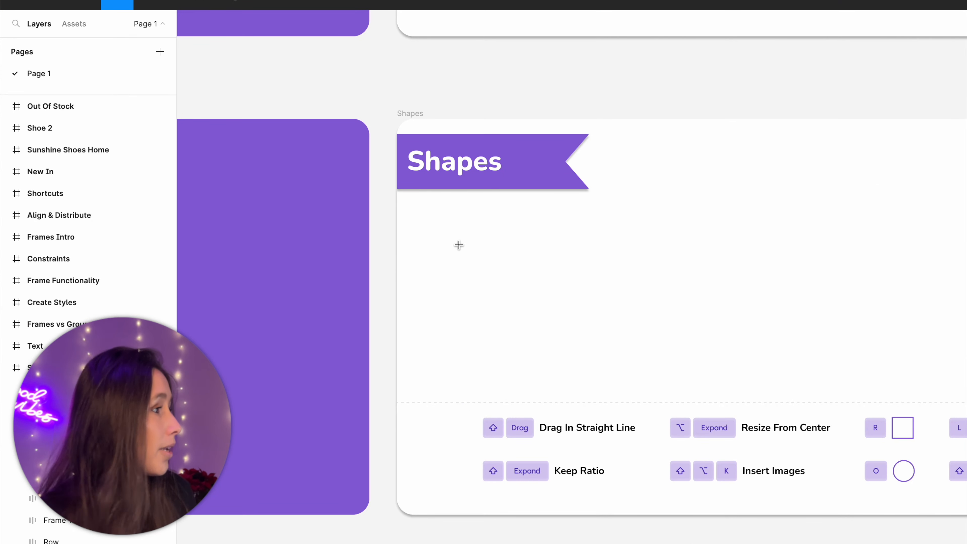
left_click(741, 261)
scroll(748, 260, "up", 5)
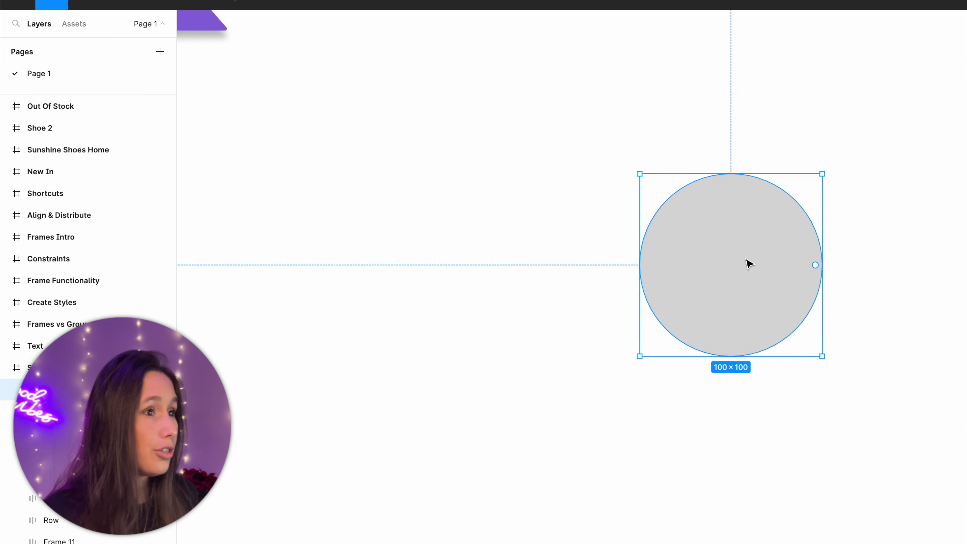
scroll(746, 259, "up", 1)
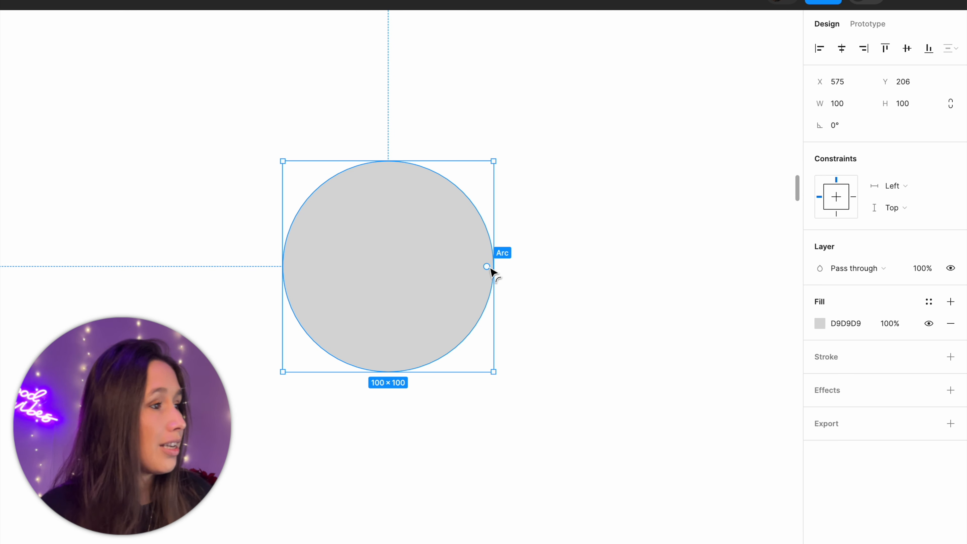
- Turn the circle into an open ring with about 76.4% sweep, 43% inner ratio and a start angle of about -61.1°
left_click_drag(487, 266, 481, 214)
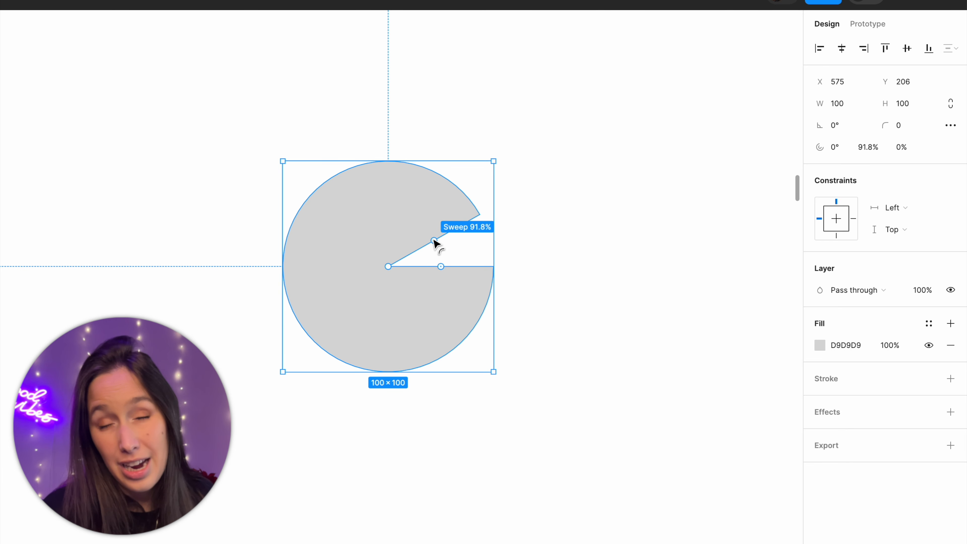
left_click_drag(434, 240, 394, 229)
left_click_drag(387, 266, 355, 296)
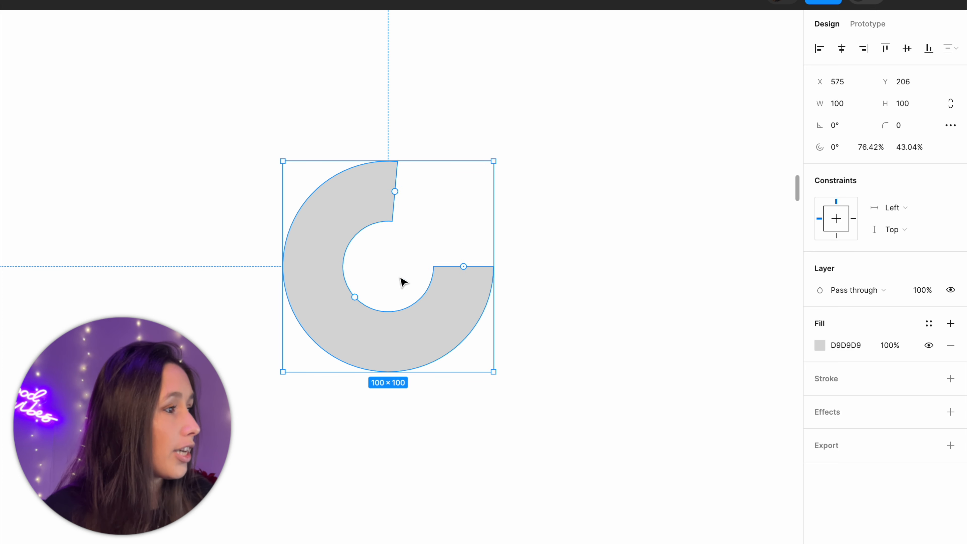
left_click_drag(465, 267, 439, 205)
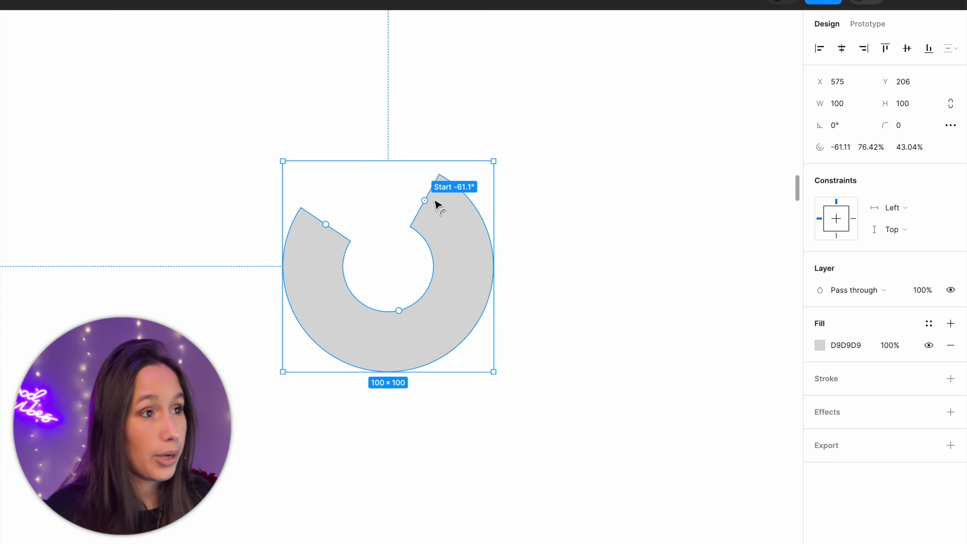
left_click(850, 141)
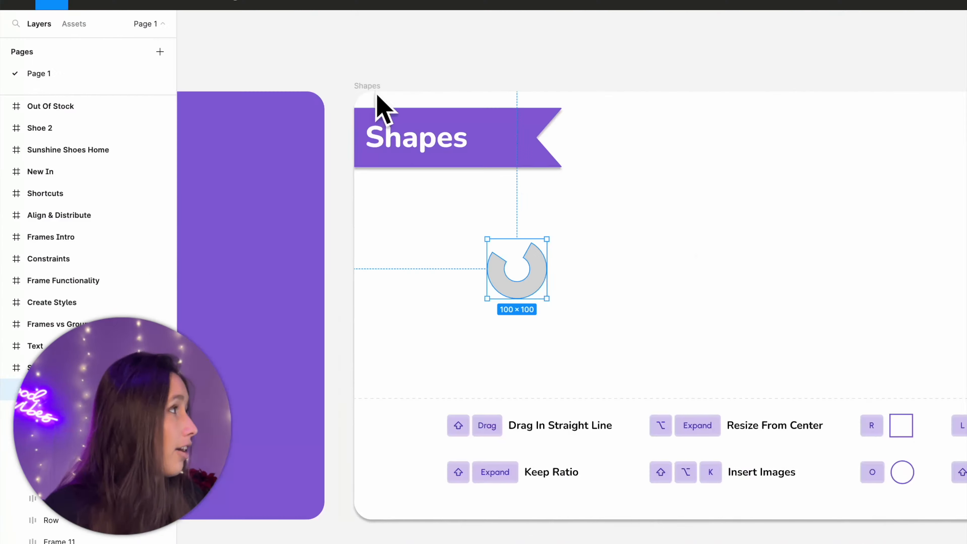
- Place a 100 × 100 triangular polygon to the right of the open ring and round its corners to radius 1
left_click(125, 4)
left_click(137, 91)
left_click(757, 250)
scroll(752, 249, "up", 3)
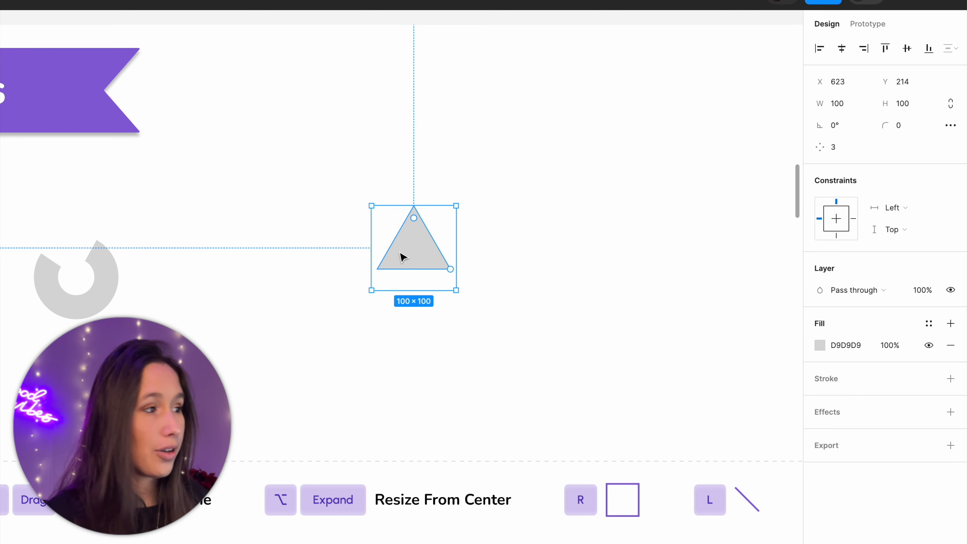
scroll(421, 236, "up", 5)
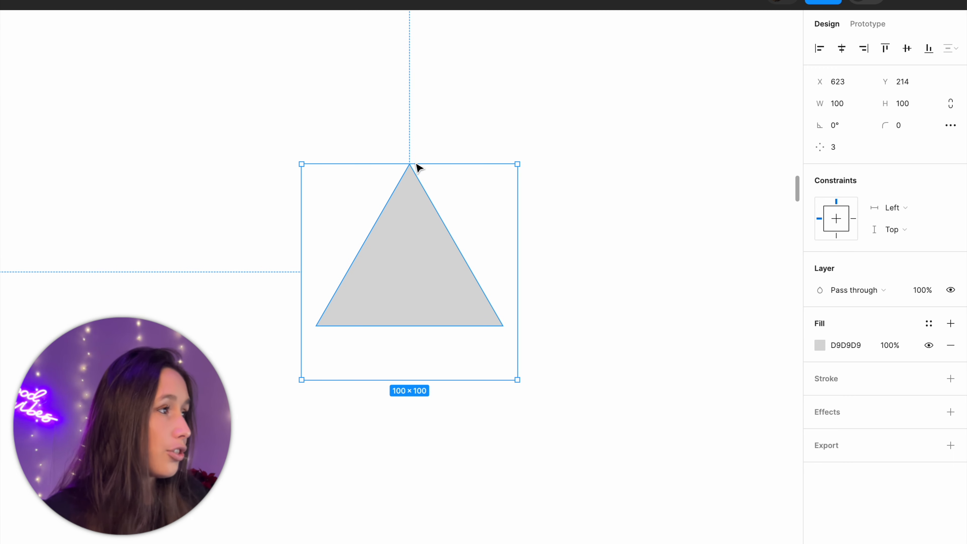
left_click_drag(411, 178, 412, 170)
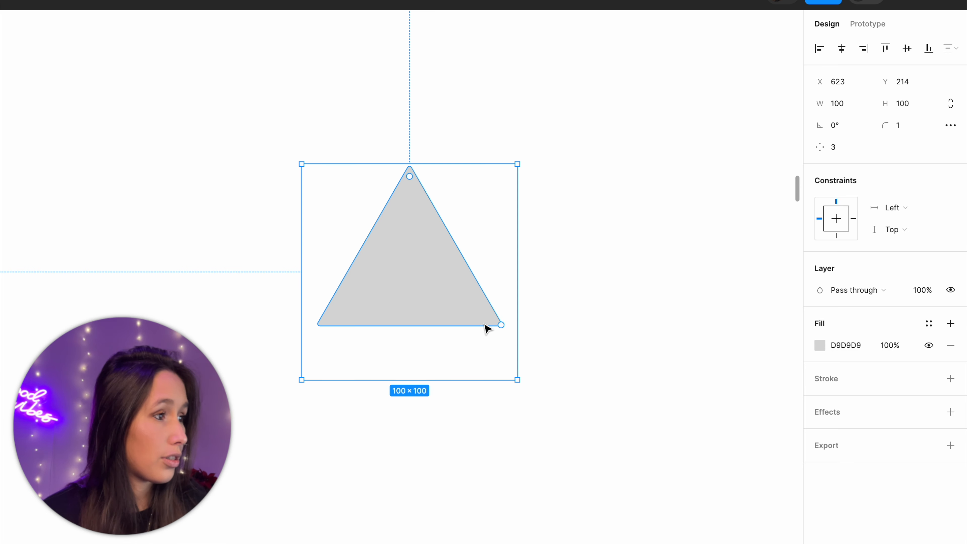
- Try seven and six sides on the polygon, then return it to a three-sided shape
left_click_drag(507, 327, 506, 203)
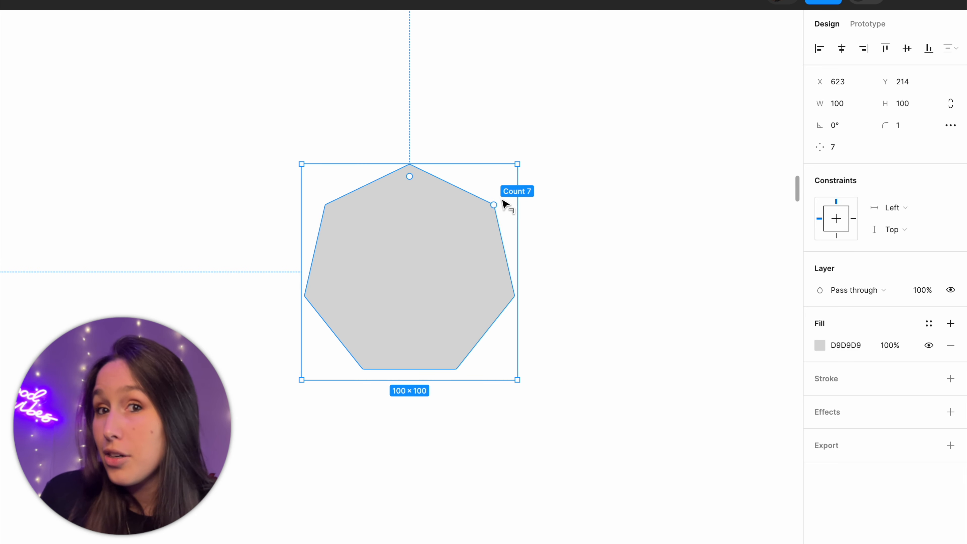
mouse_move(506, 206)
left_mouse_down()
mouse_move(512, 234)
mouse_move(512, 201)
mouse_move(514, 221)
left_mouse_up()
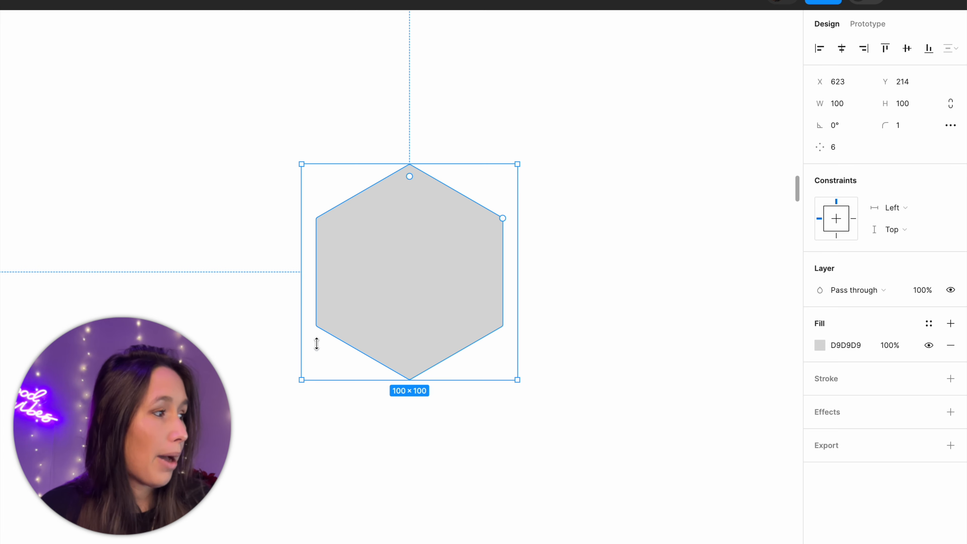
left_click_drag(503, 218, 525, 381)
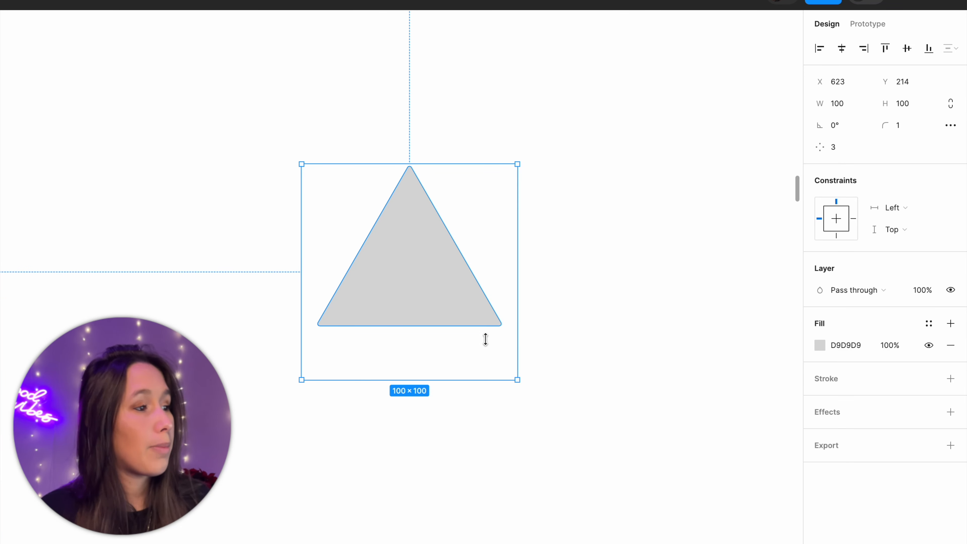
left_click_drag(502, 325, 512, 227)
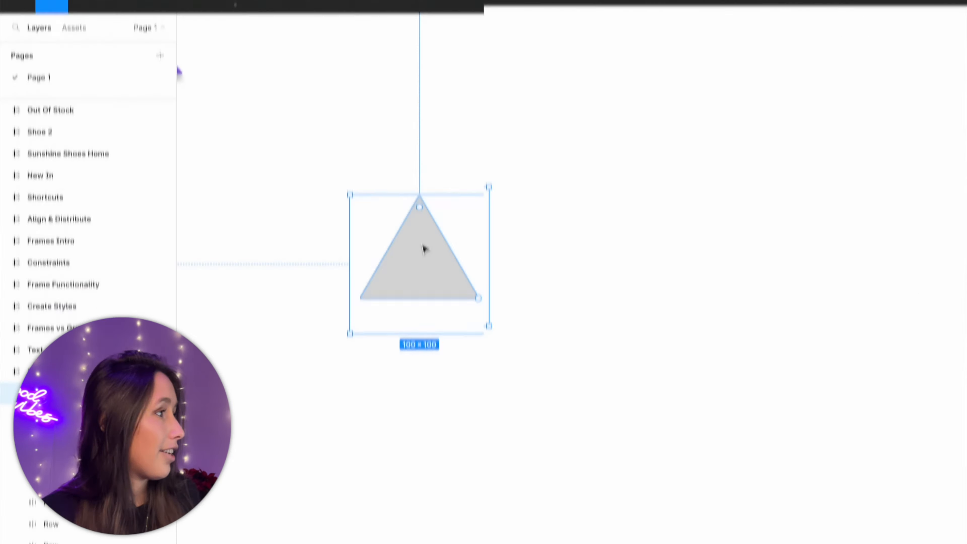
- Move the triangle level with the open ring and place a 100 × 100 star to the right of both shapes
scroll(423, 248, "down", 5)
left_click_drag(423, 244, 346, 223)
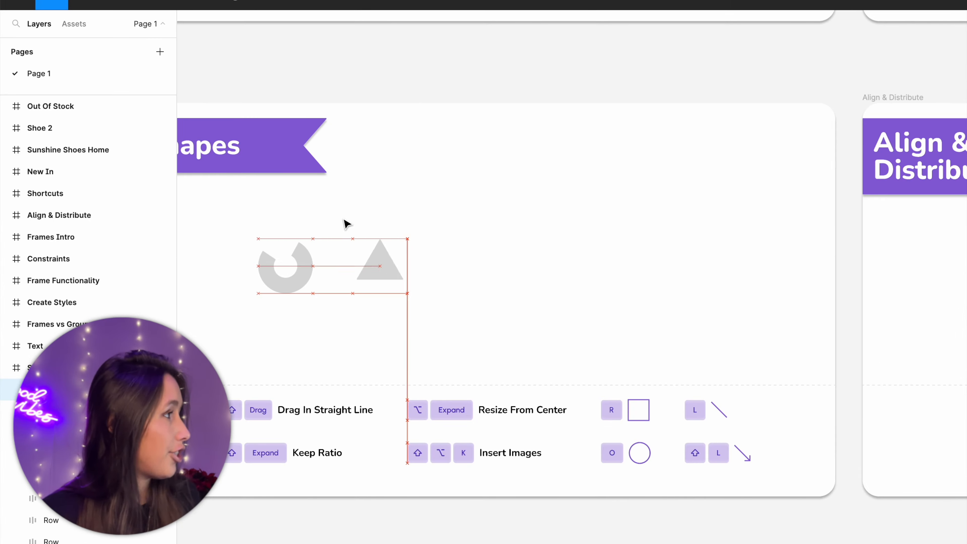
left_click(87, 5)
left_click(123, 106)
left_click(589, 240)
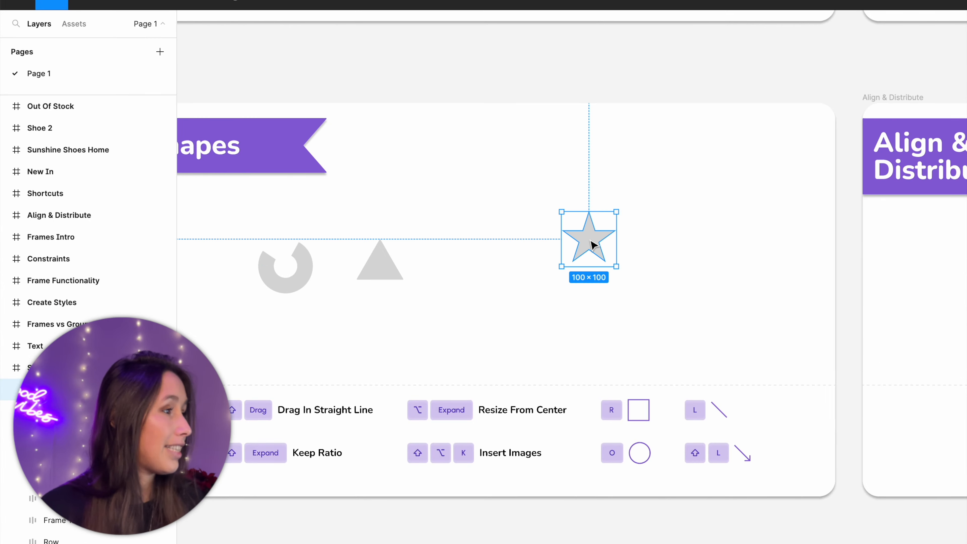
scroll(593, 243, "up", 5)
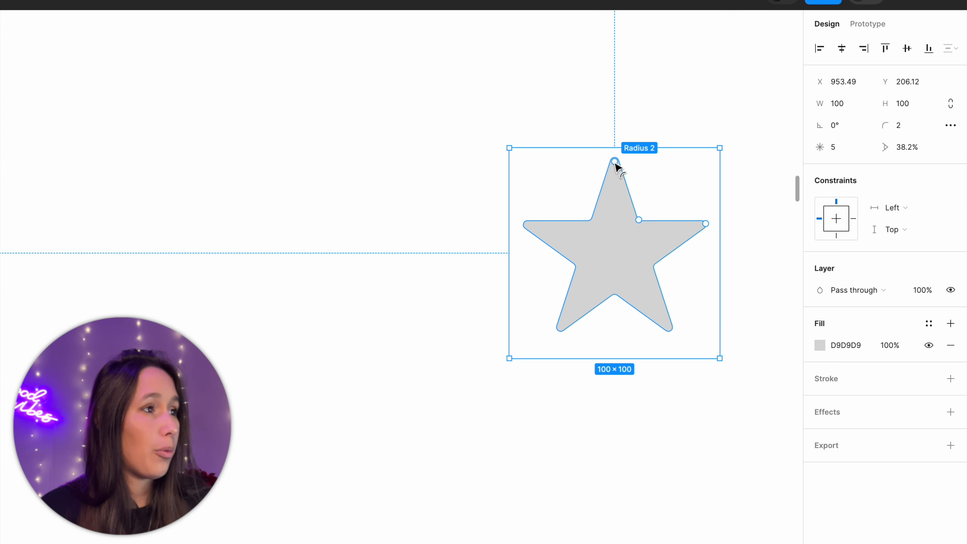
- Reset the star's corner radius to 0 and increase its number of points to form a spiky burst
mouse_move(616, 165)
left_mouse_down()
mouse_move(617, 176)
mouse_move(609, 151)
mouse_move(611, 175)
mouse_move(616, 156)
left_mouse_up()
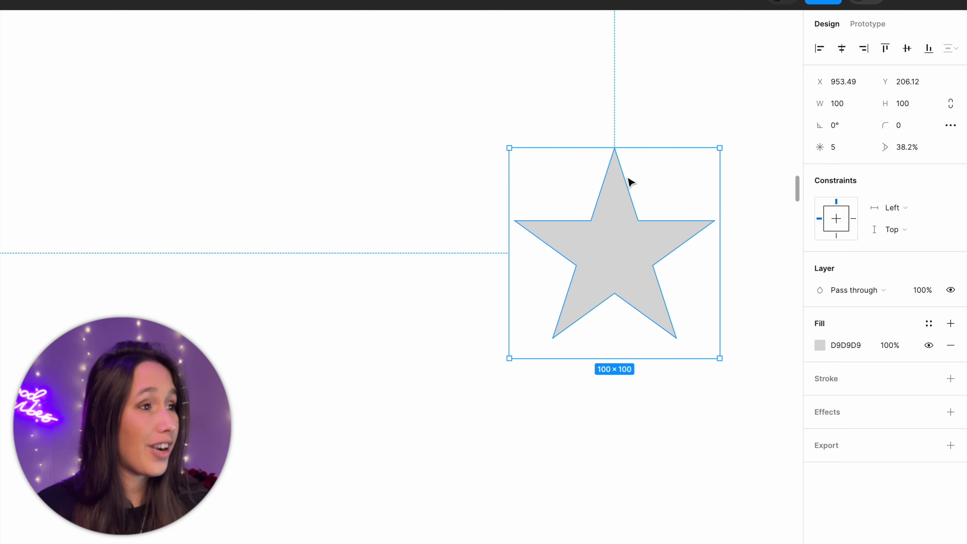
mouse_move(641, 224)
left_mouse_down()
mouse_move(631, 242)
mouse_move(667, 194)
mouse_move(632, 244)
mouse_move(646, 226)
mouse_move(638, 223)
left_mouse_up()
left_click_drag(713, 220, 675, 153)
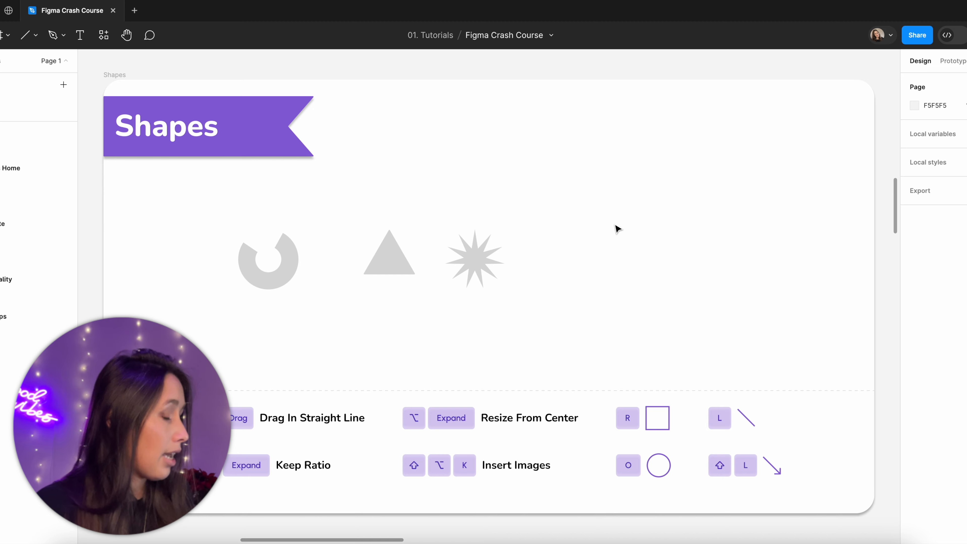
- Place a 100 × 100 rectangle to the right of the spiky star in the Shapes frame
key("r")
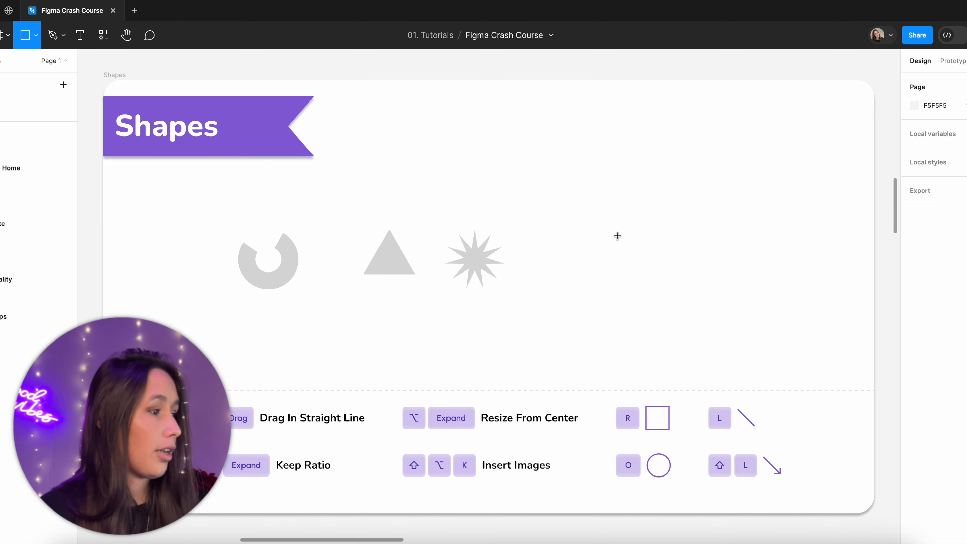
left_click(617, 236)
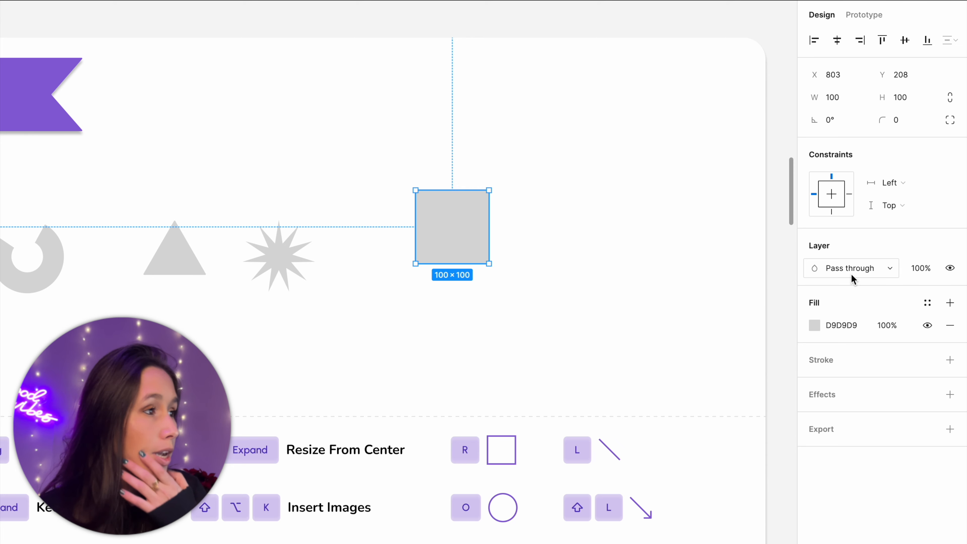
- Preview blend modes with the square overlapping the star, keep Pass through, and move the square clear to the star's right
left_click_drag(480, 238, 339, 262)
left_click(876, 268)
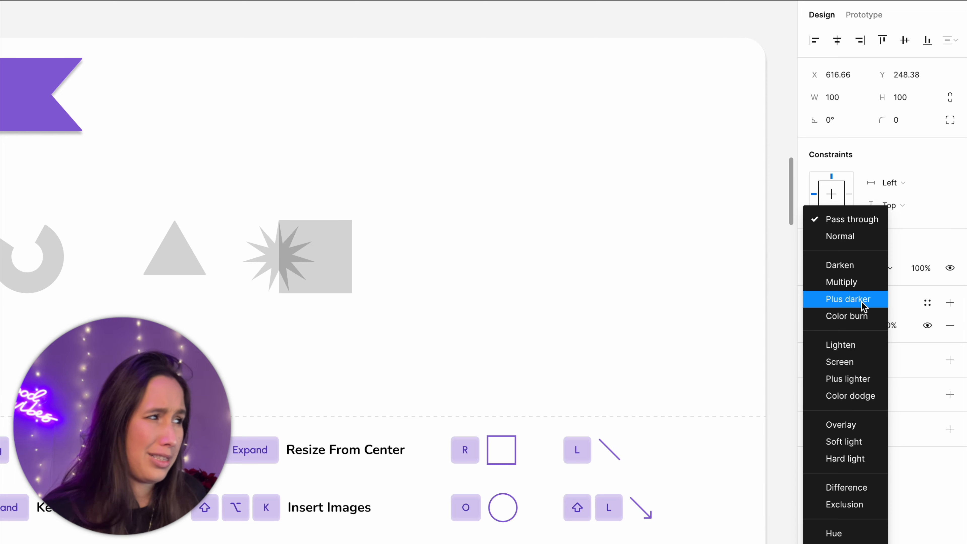
left_click(871, 223)
left_click_drag(339, 263, 505, 261)
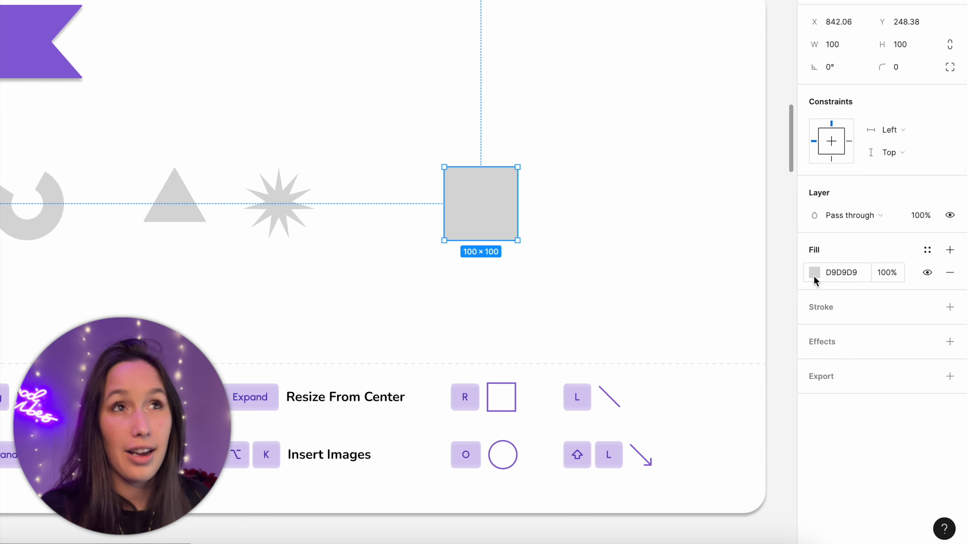
- Change the square's solid fill to green 5EC380
left_click(820, 271)
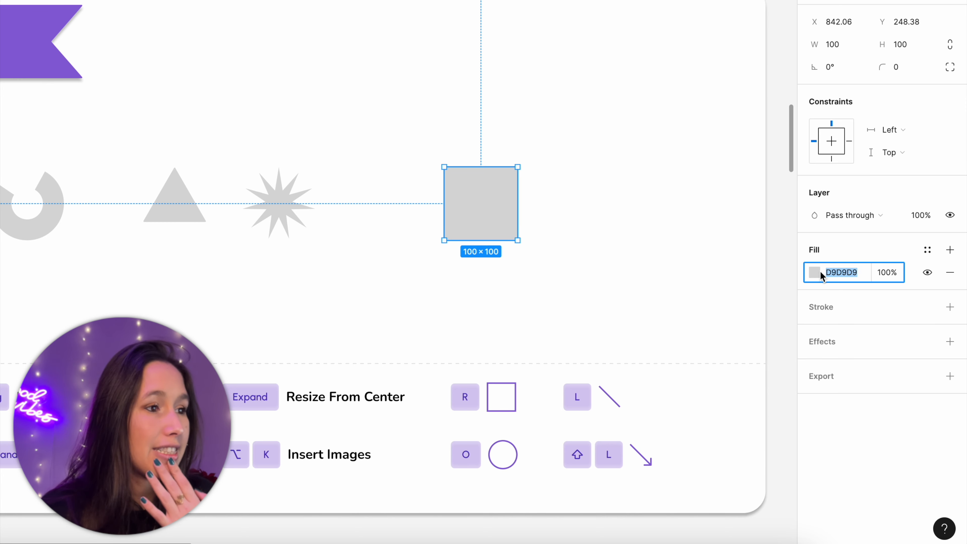
left_click(817, 270)
left_click_drag(739, 150, 708, 88)
left_click_drag(663, 187, 690, 159)
left_click(689, 306)
left_click(698, 350)
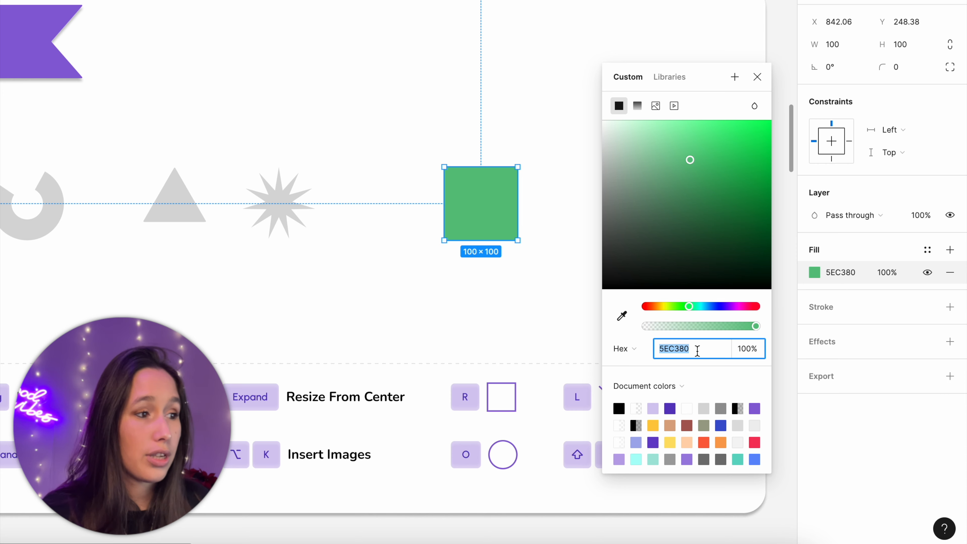
- Try the RGB, CSS, HSL and HSB colour formats for the square's fill, and return to Hex
left_click(642, 347)
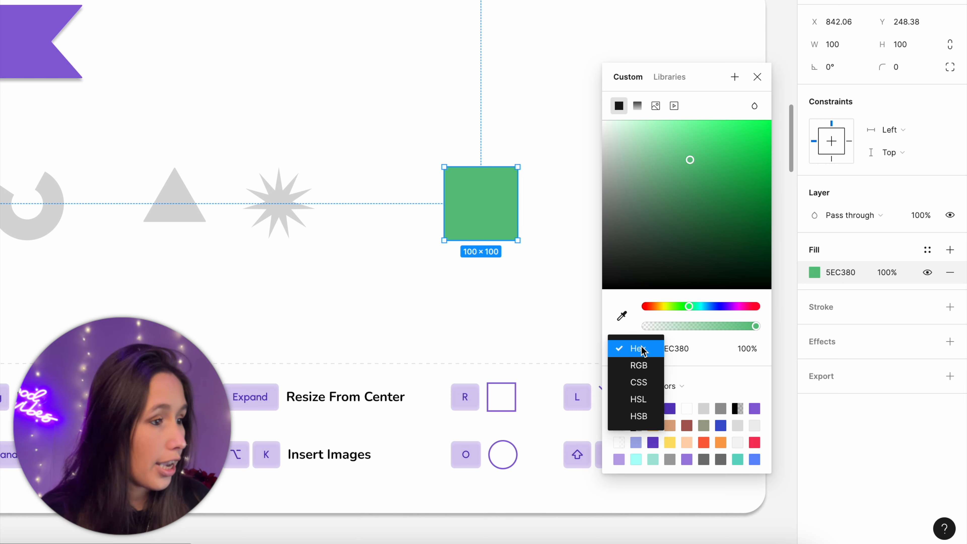
left_click(639, 365)
left_click(638, 355)
left_click(639, 365)
left_click(625, 349)
left_click(628, 366)
left_click(624, 350)
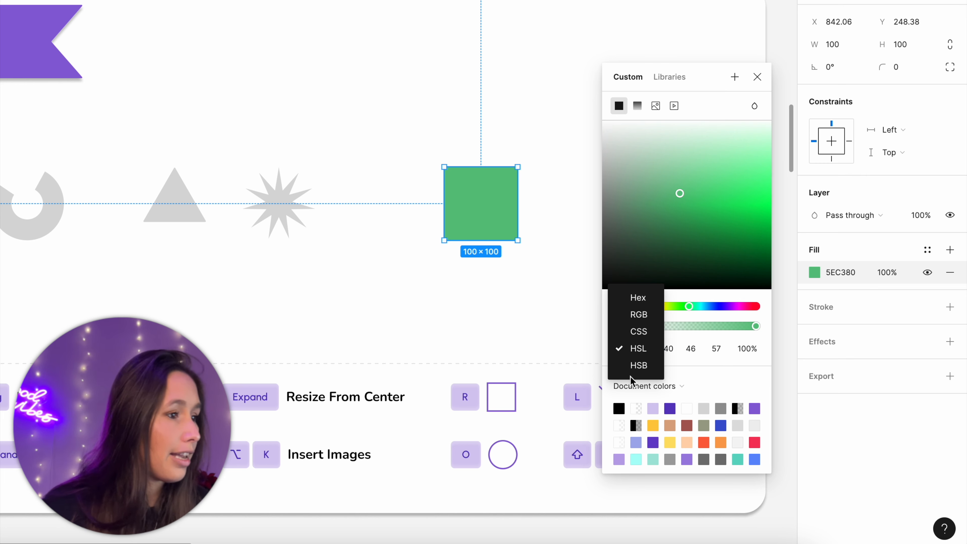
left_click(629, 365)
left_click(622, 350)
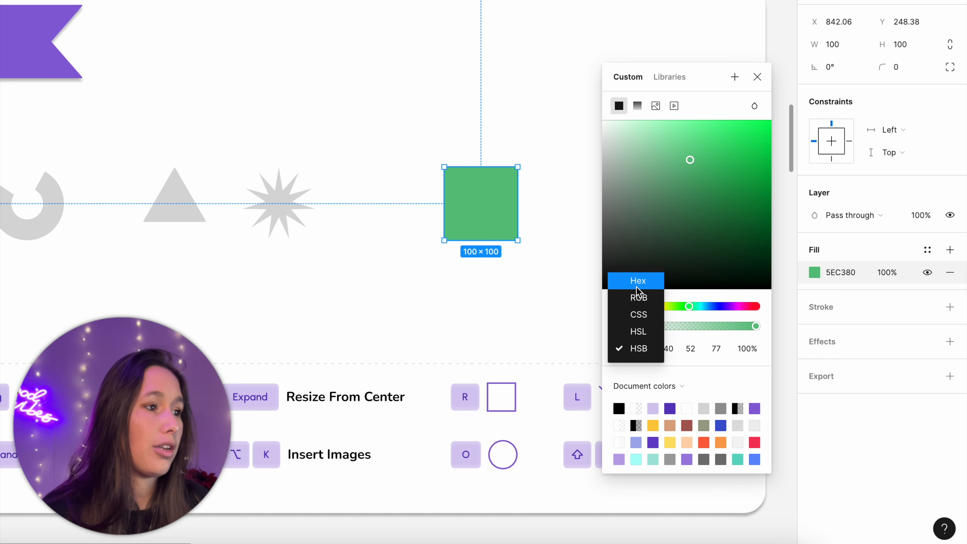
left_click(636, 287)
- Shift the green to 49C874 and try gradient, image and video fills on the square, returning to a solid fill
left_click(710, 156)
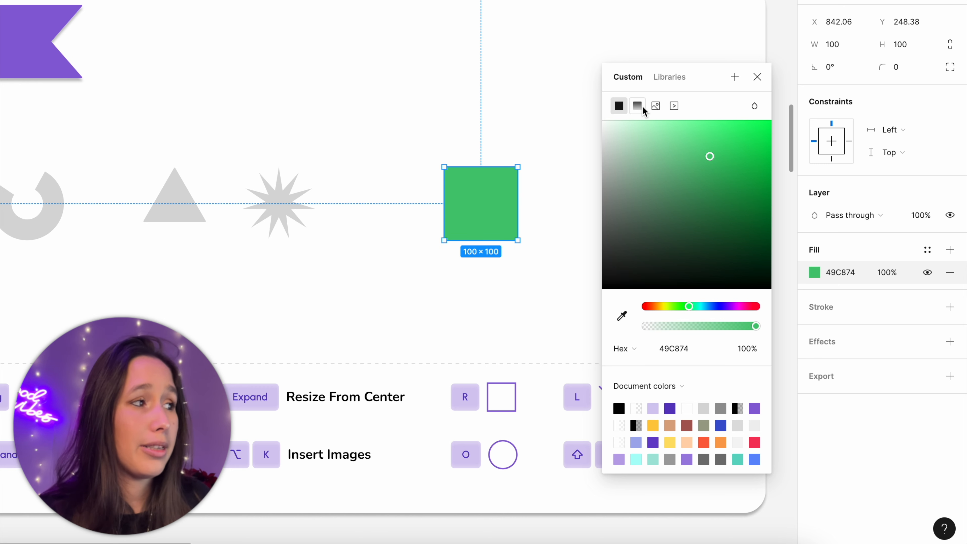
left_click(638, 106)
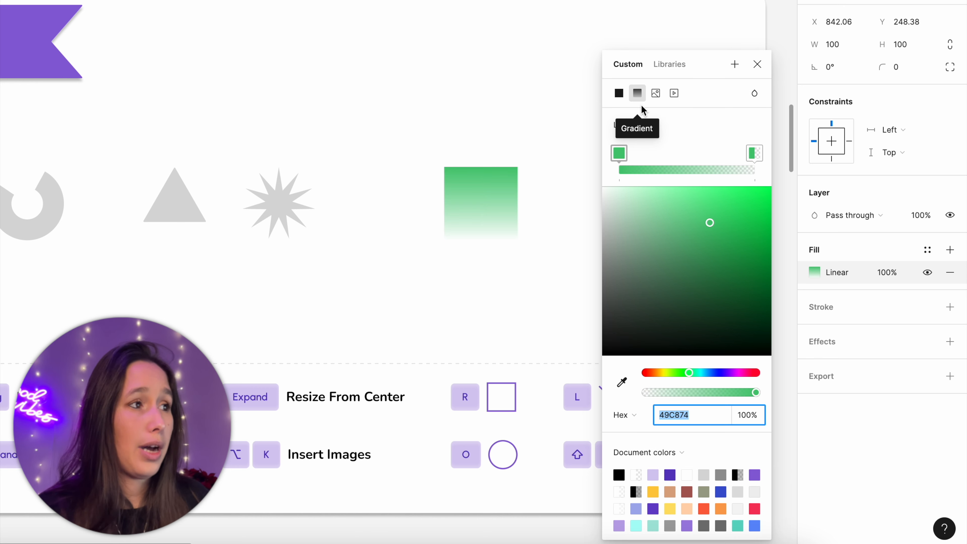
left_click(654, 92)
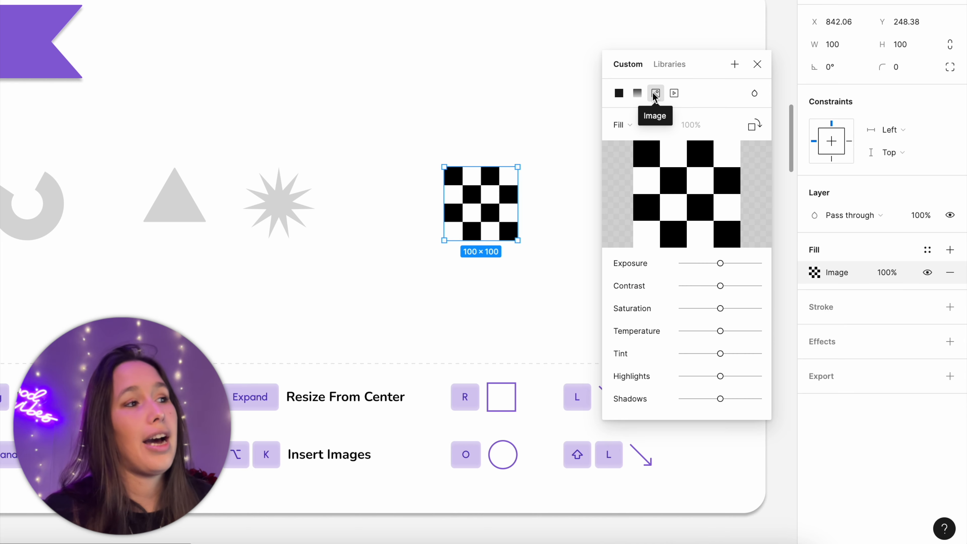
left_click(678, 91)
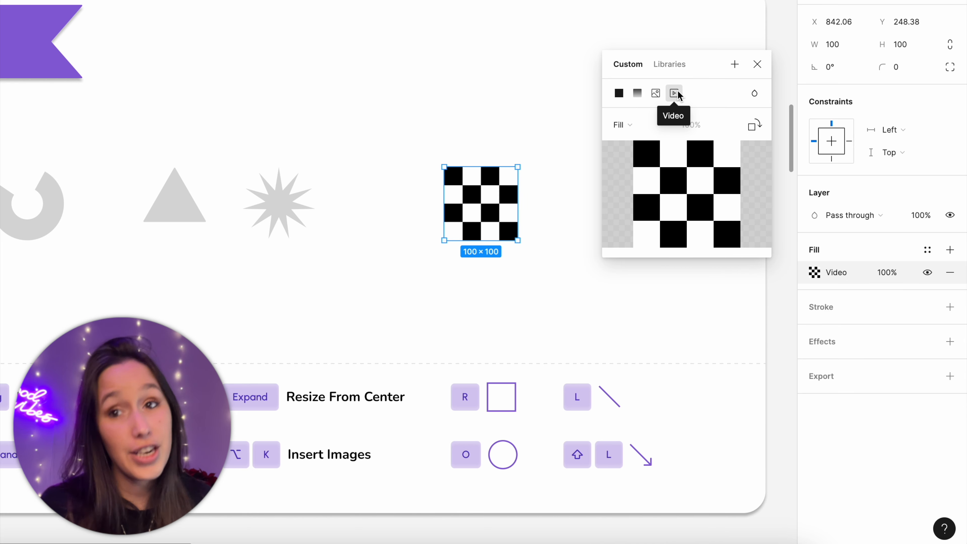
left_click(621, 99)
- Fill the square with light purple D7CAF1 sampled from the Expand key label
left_click(683, 162)
left_click(623, 305)
left_click(238, 387)
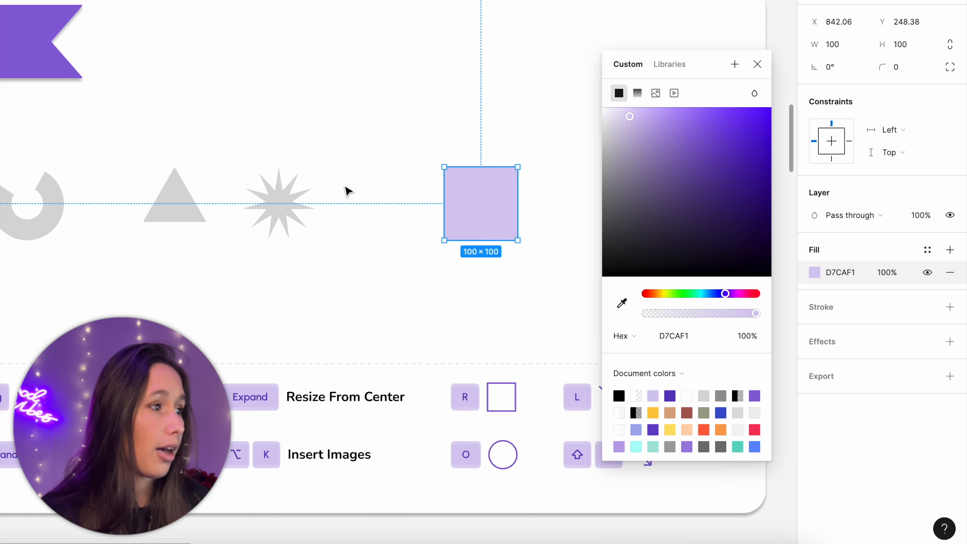
left_click(517, 81)
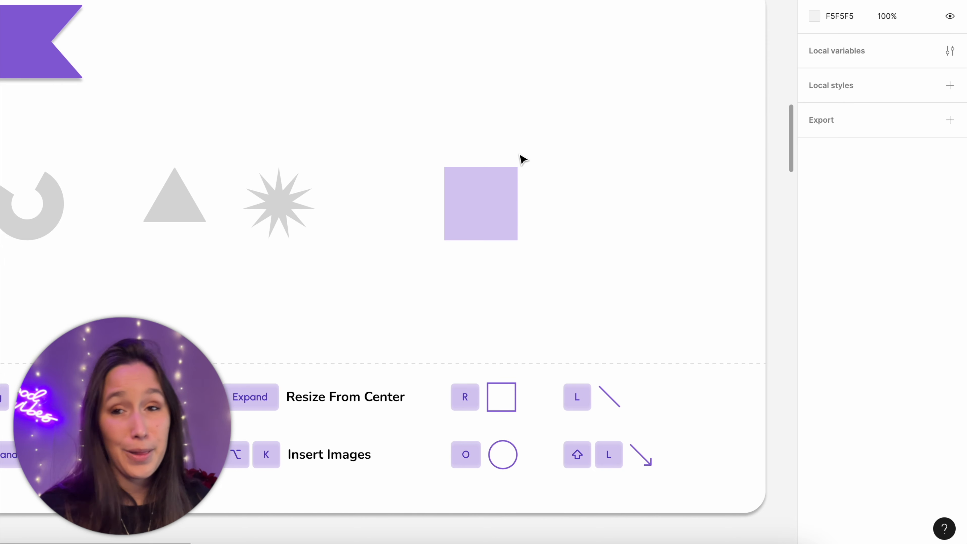
- Fill the square with the darker purple 8A62D8 sampled from the ribbon banner
left_click(505, 187)
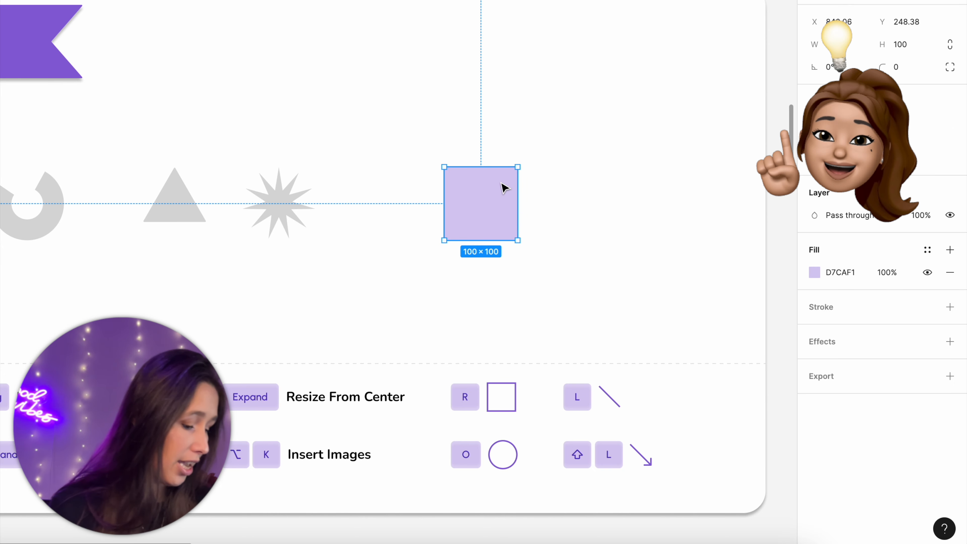
key("i")
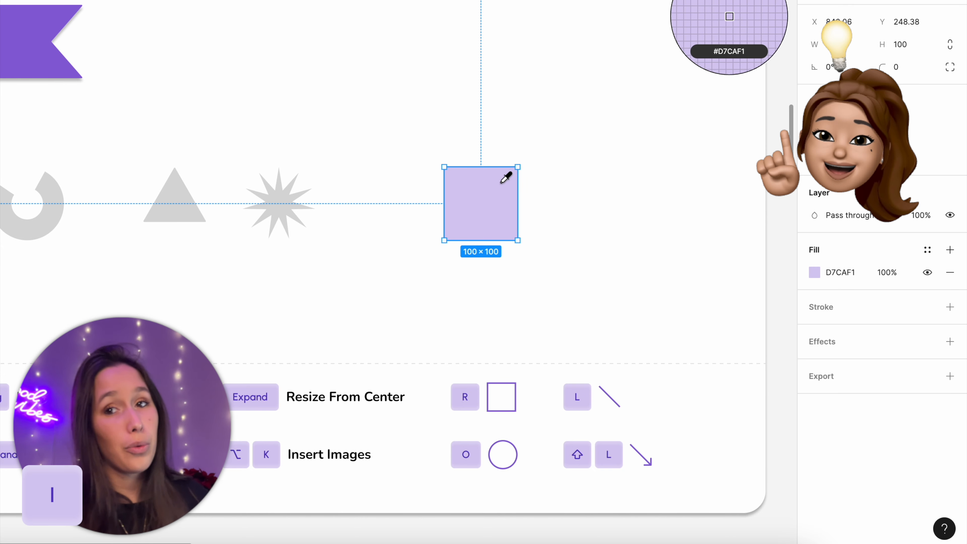
left_click(38, 41)
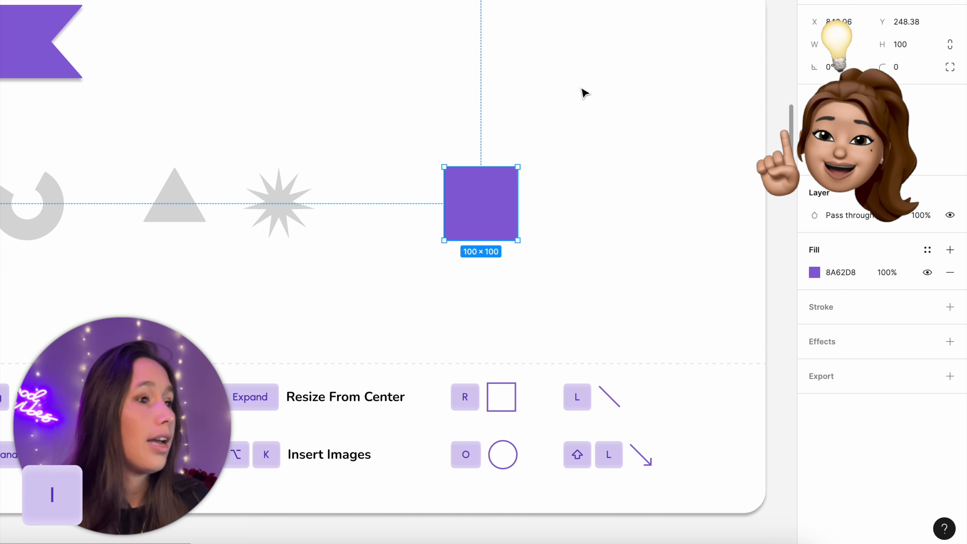
left_click(580, 94)
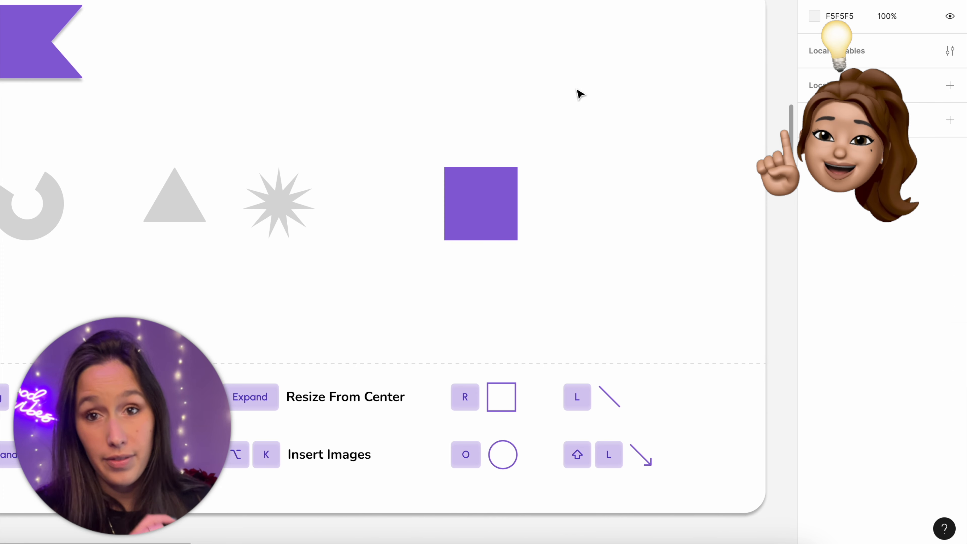
- Stack several black 20% fills on the purple square and delete the extras until one black fill remains
left_click(473, 188)
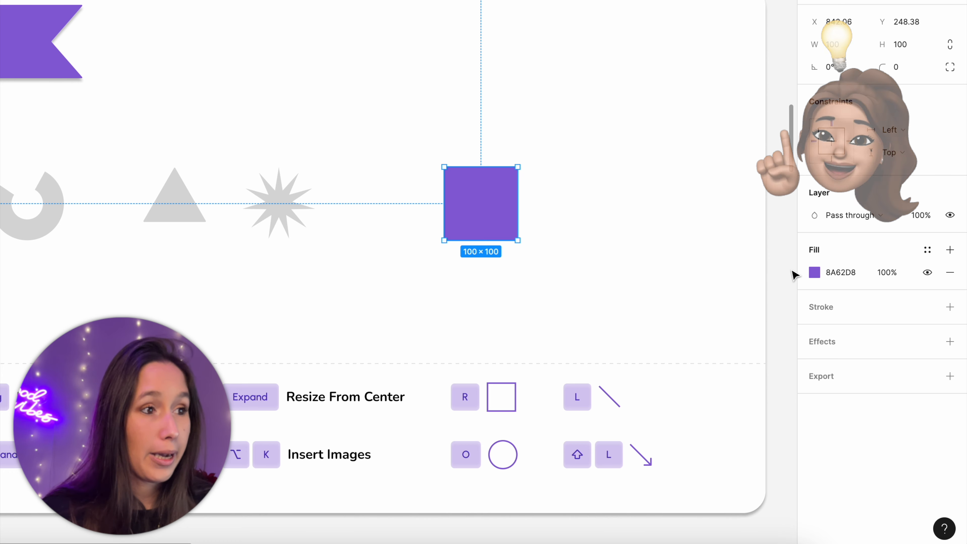
left_click(949, 250)
left_click(949, 252)
left_click(949, 251)
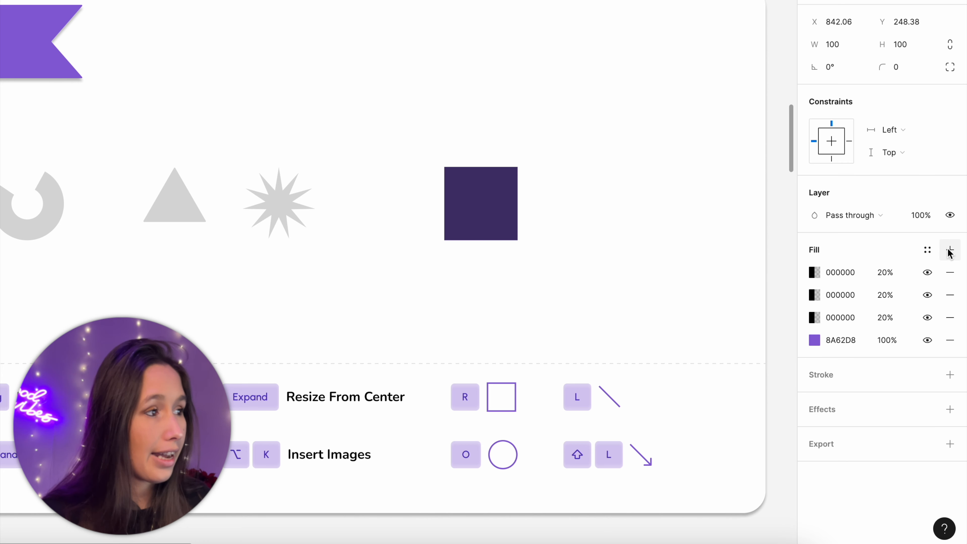
left_click(949, 252)
left_click(954, 304)
left_click(953, 303)
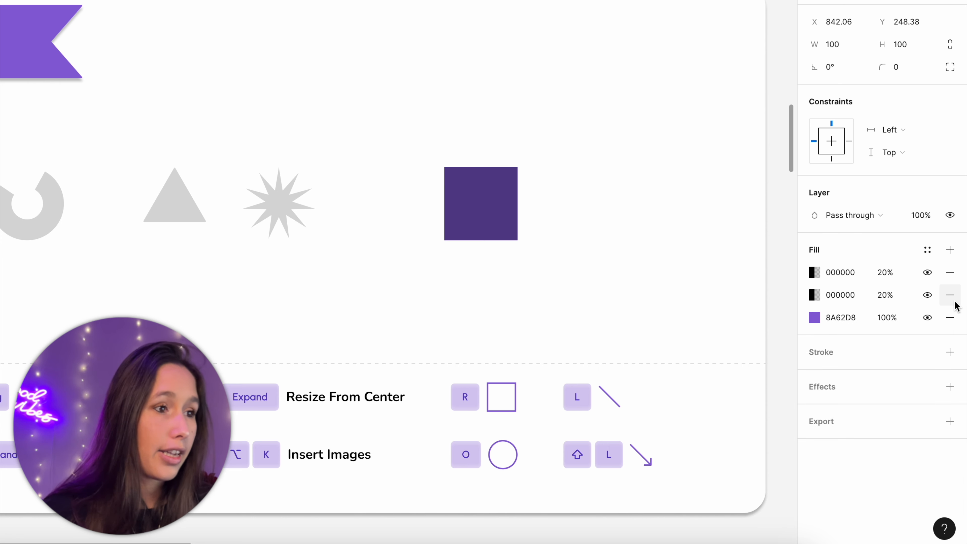
left_click(952, 303)
- Place the black fill beneath the purple one, set the purple fill's opacity to 50%, and bring the black fill back on top
left_click(804, 274)
left_click_drag(804, 274, 804, 296)
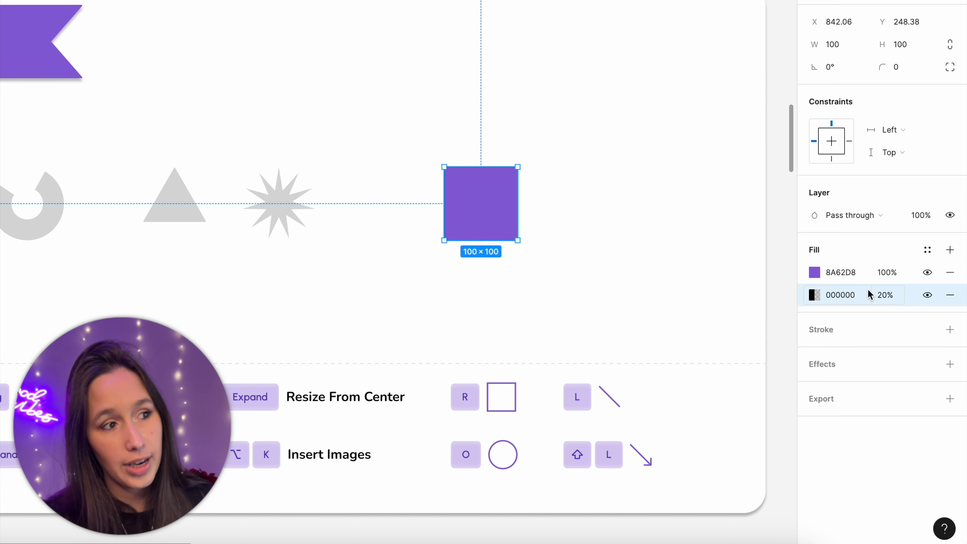
left_click(882, 272)
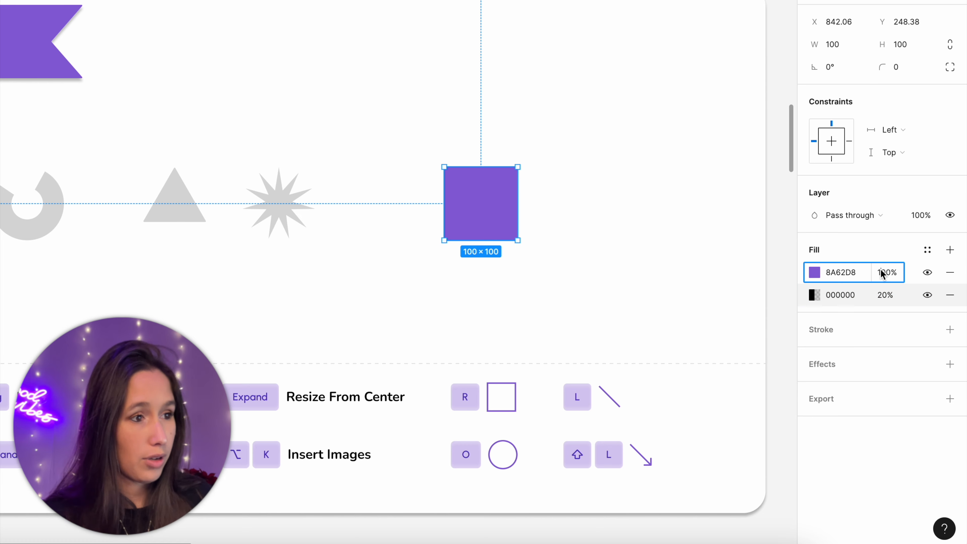
type("50")
key("Return")
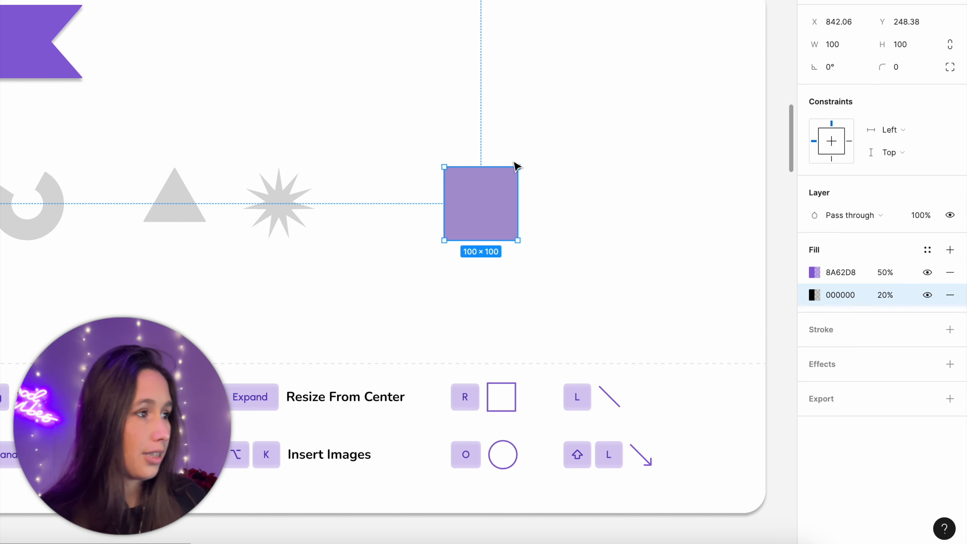
left_click_drag(800, 293, 805, 267)
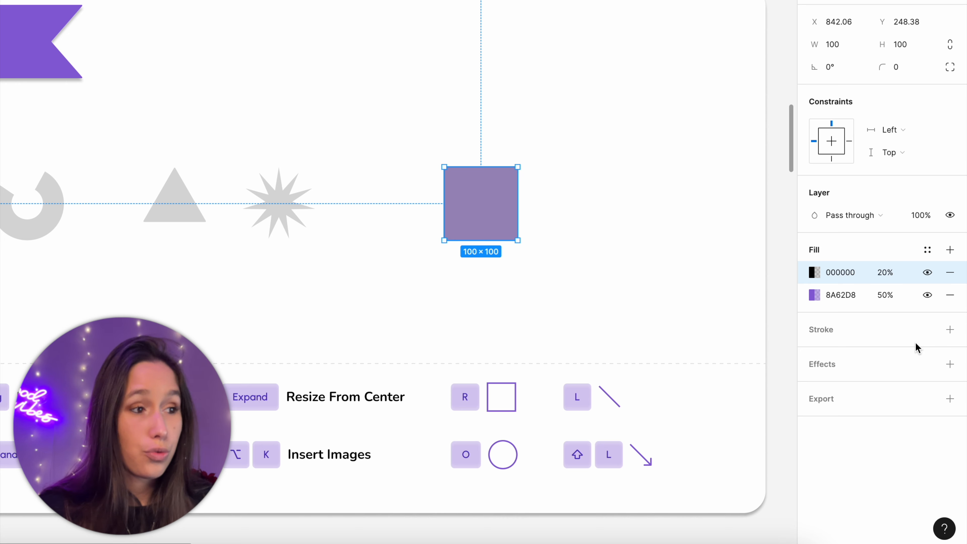
- Add a black stroke to the square and remove its black 20% fill
left_click(951, 330)
left_click(546, 203)
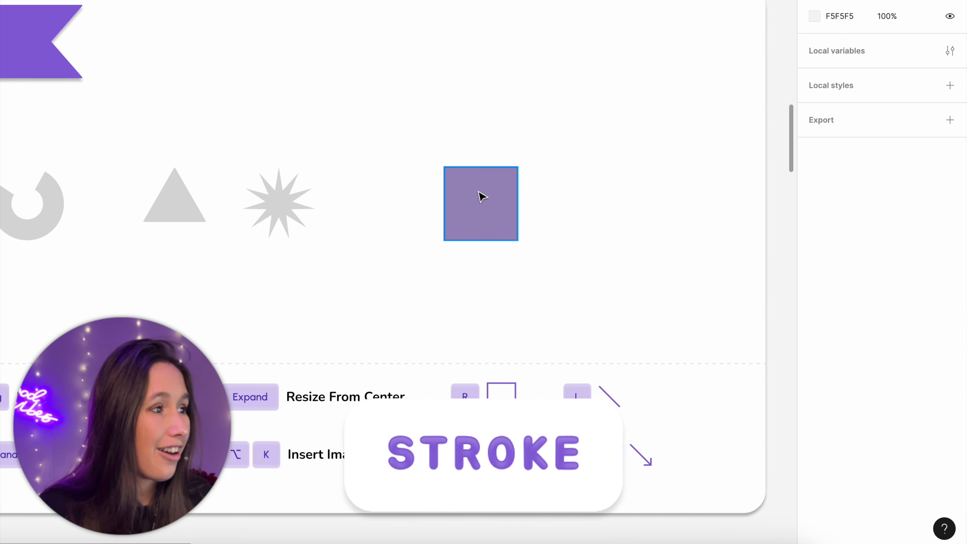
left_click(481, 196)
left_click(951, 277)
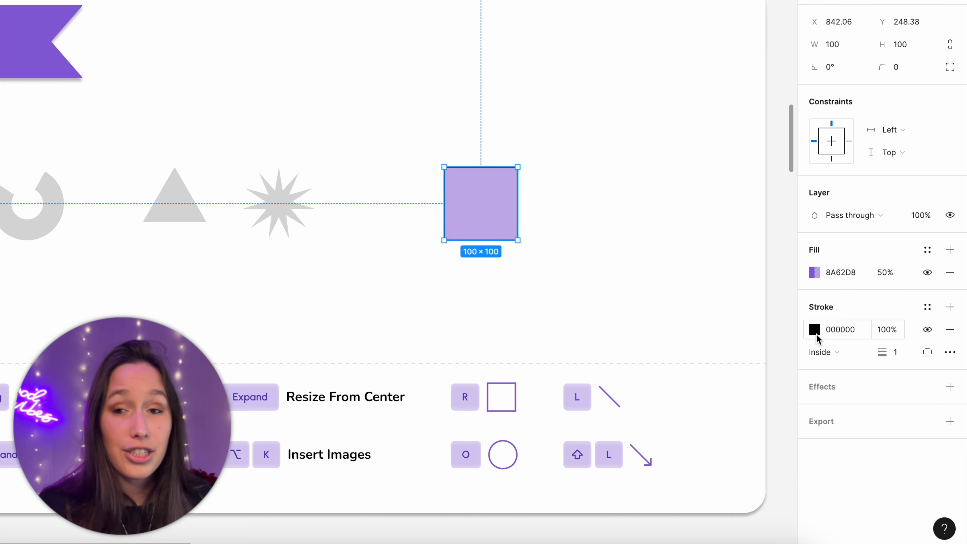
- Look at the stroke's colour settings, keep 000000, and set the stroke thickness to 11
left_click(815, 330)
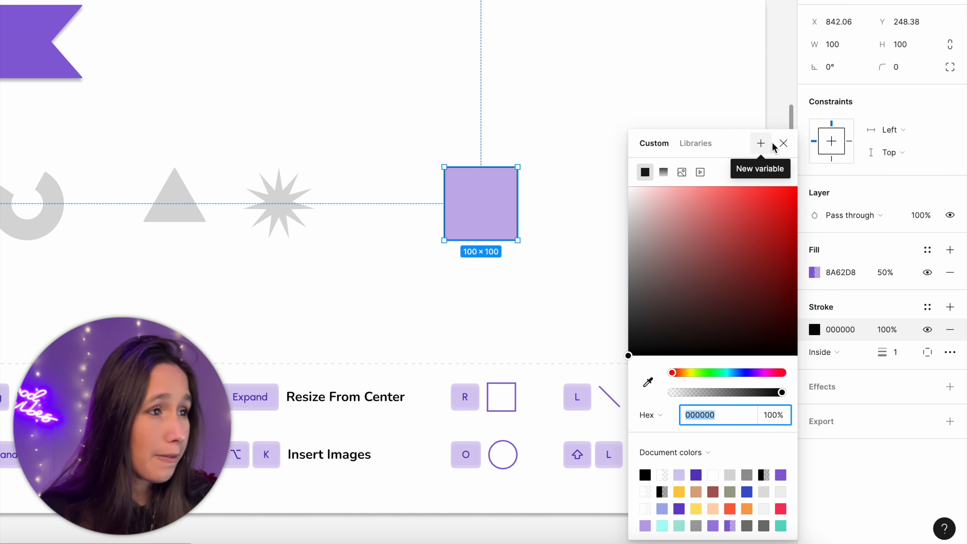
left_click(783, 144)
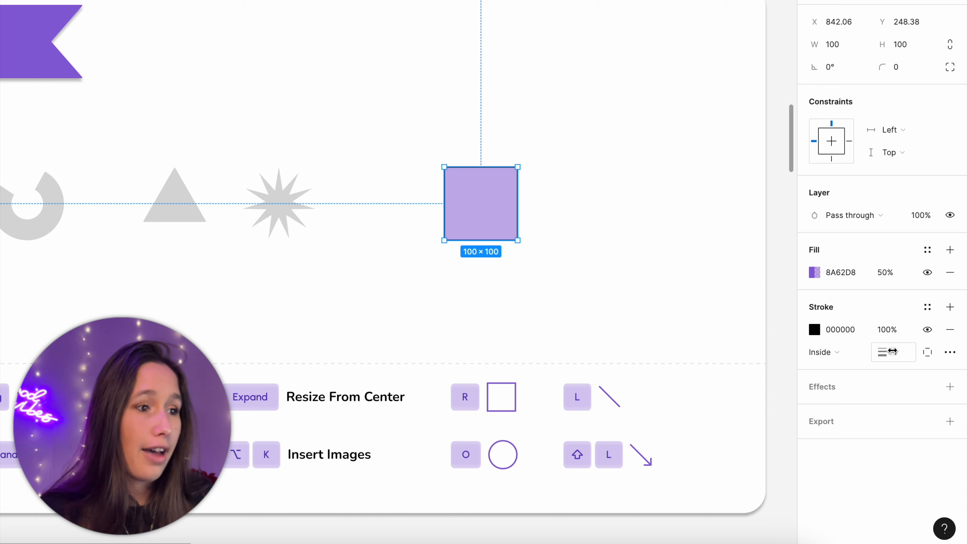
left_click_drag(886, 352, 902, 353)
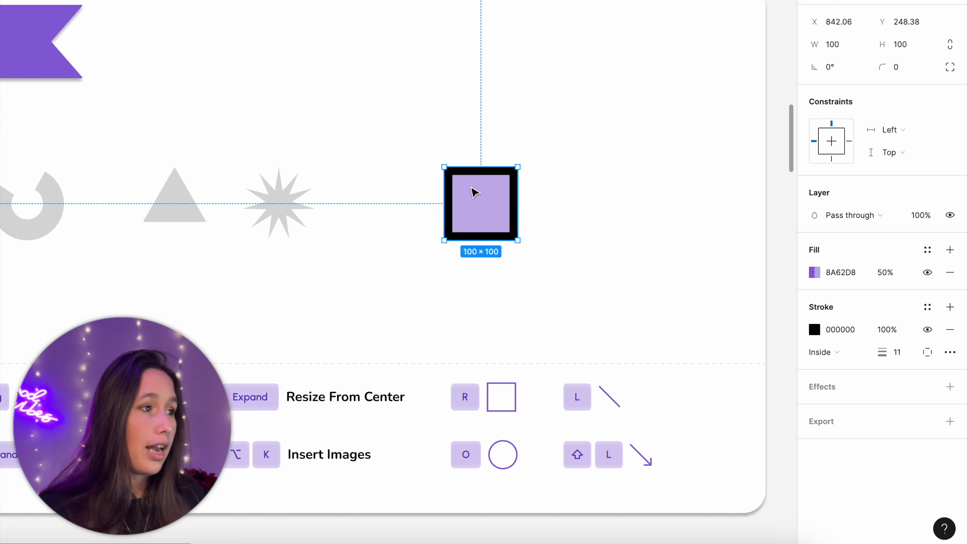
- Try the Outside and Center alignments for the square's stroke and return it to Inside
scroll(471, 190, "up", 5)
left_click_drag(517, 202, 443, 195)
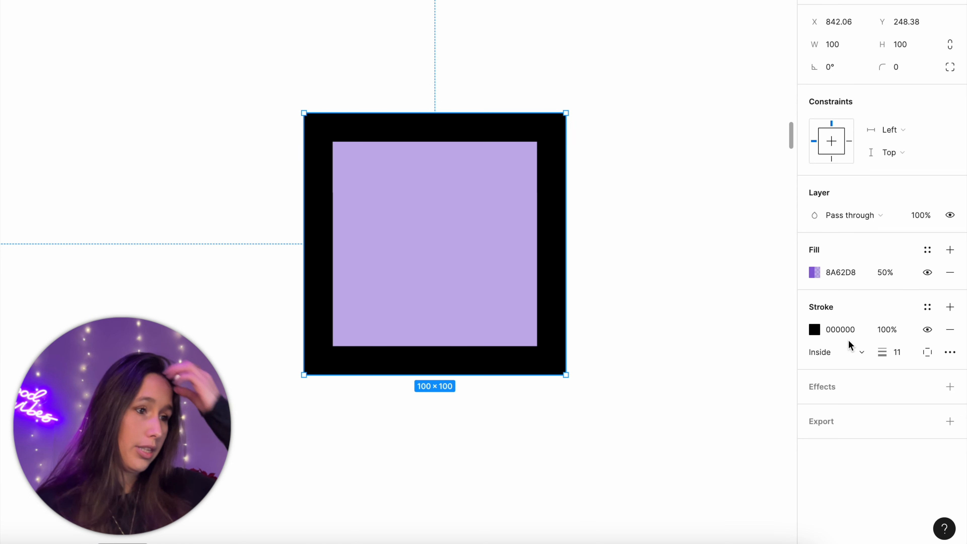
left_click(857, 358)
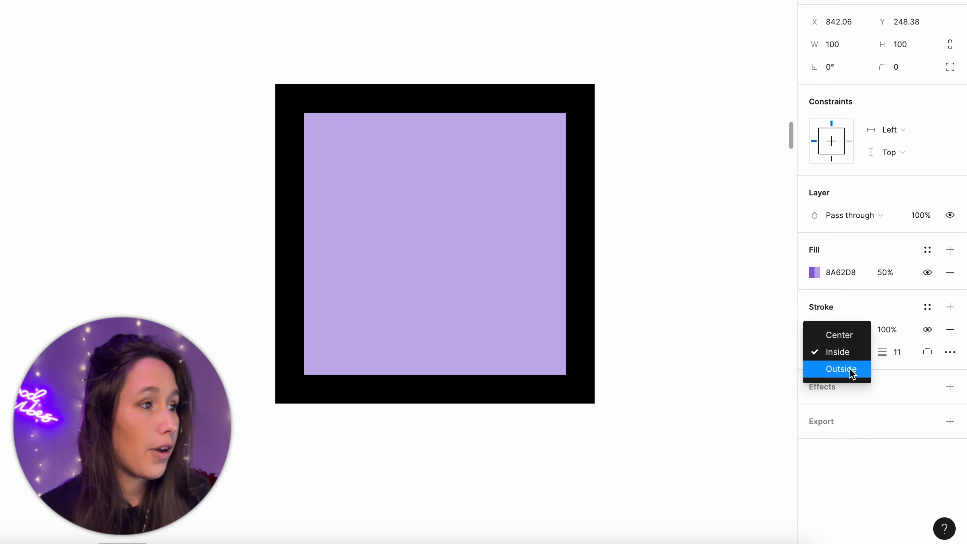
left_click(853, 371)
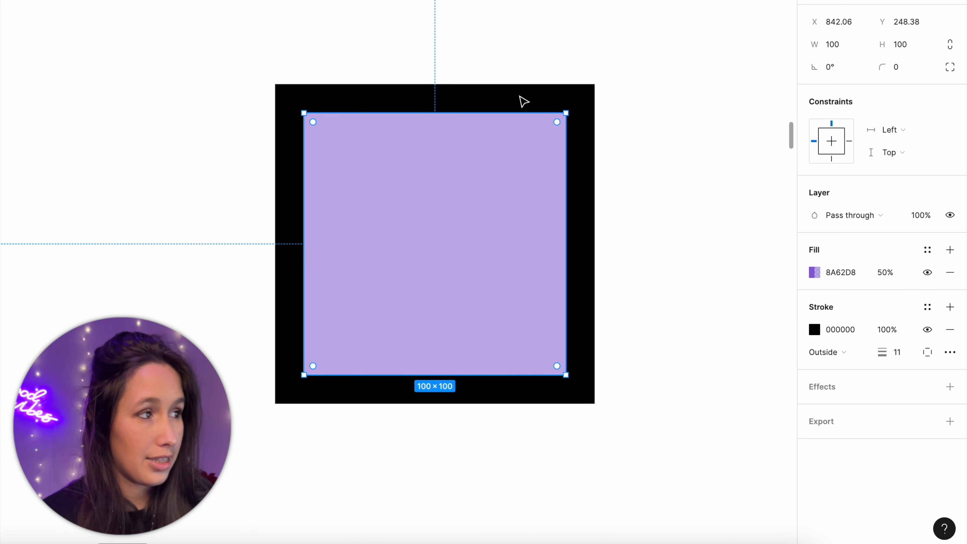
left_click(843, 356)
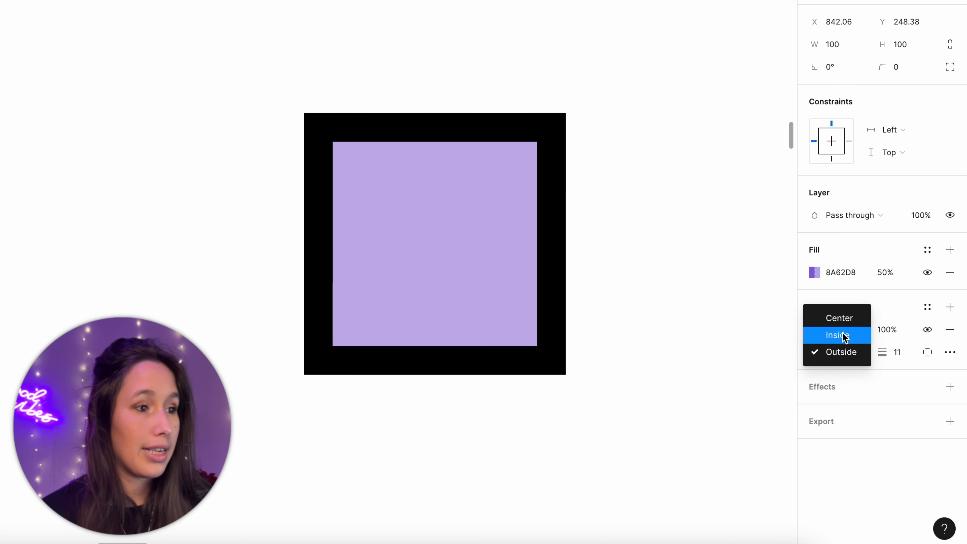
left_click(843, 318)
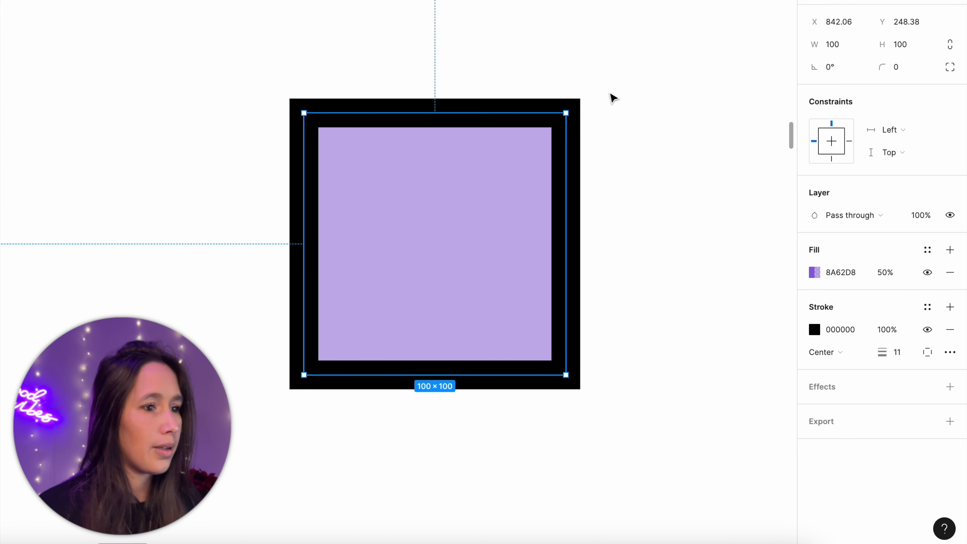
left_click(824, 352)
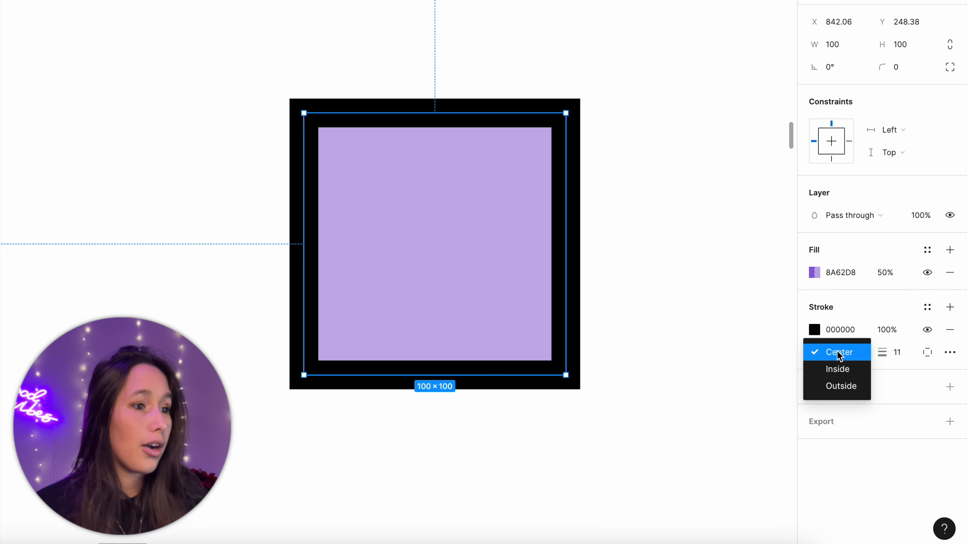
left_click(846, 373)
- Set the square's stroke thickness to 10
left_click(906, 352)
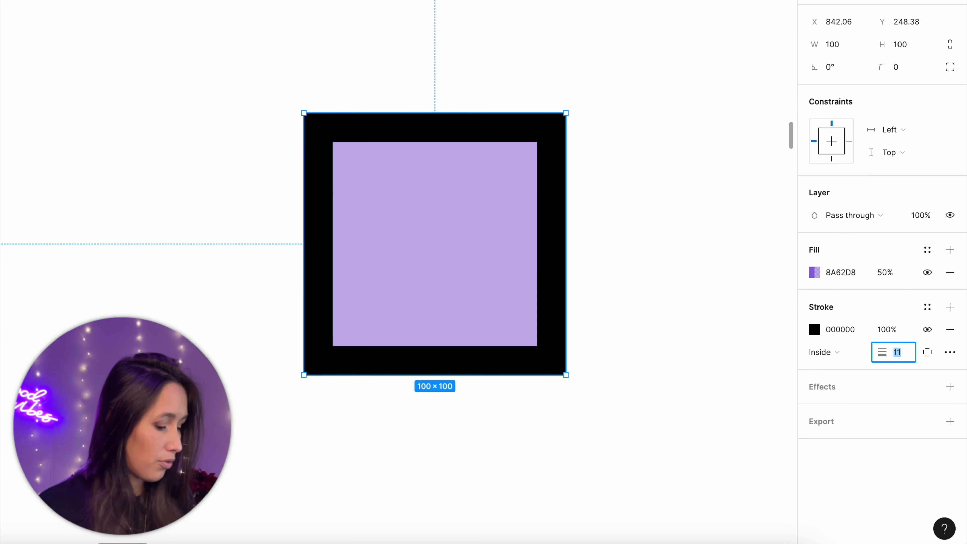
type("10")
key("Return")
- Try limiting the stroke to the square's top side and to its left side
left_click(929, 354)
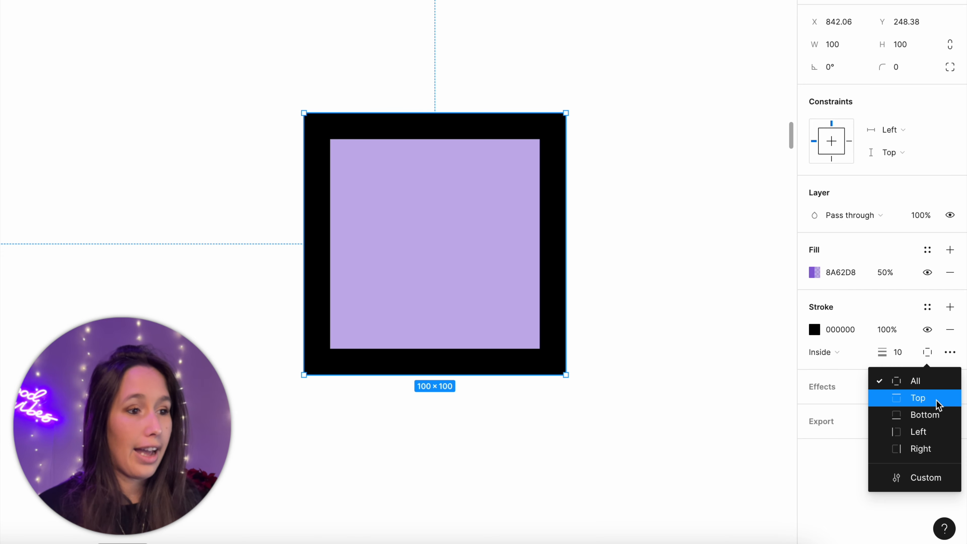
left_click(937, 399)
left_click(927, 353)
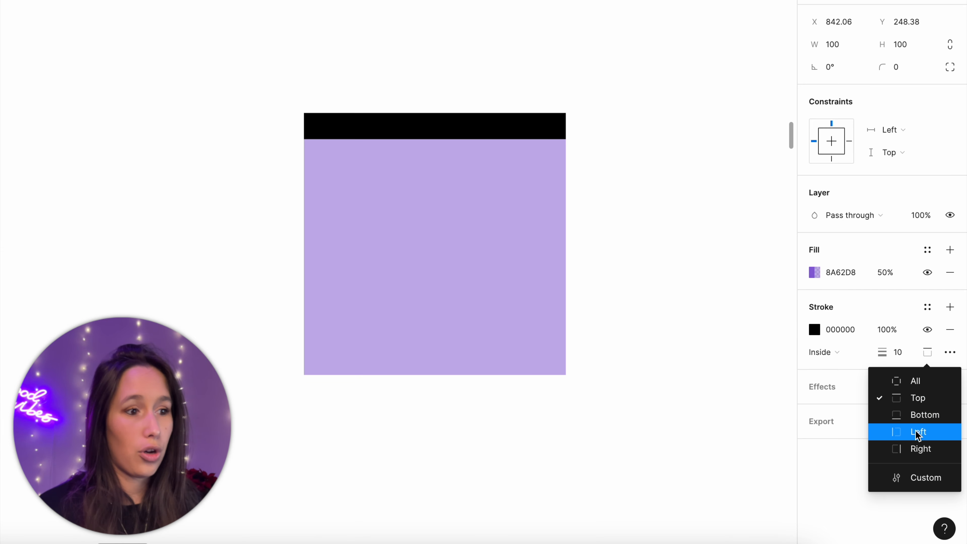
left_click(919, 431)
- Try custom per-side stroke widths on the square, with top 4, bottom 10 and right 3
left_click(927, 353)
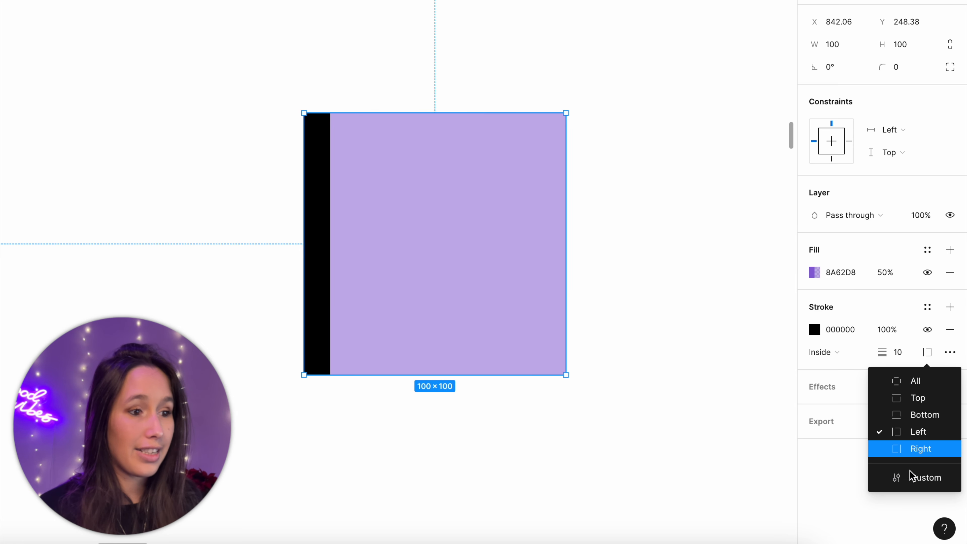
left_click(914, 478)
left_click(898, 377)
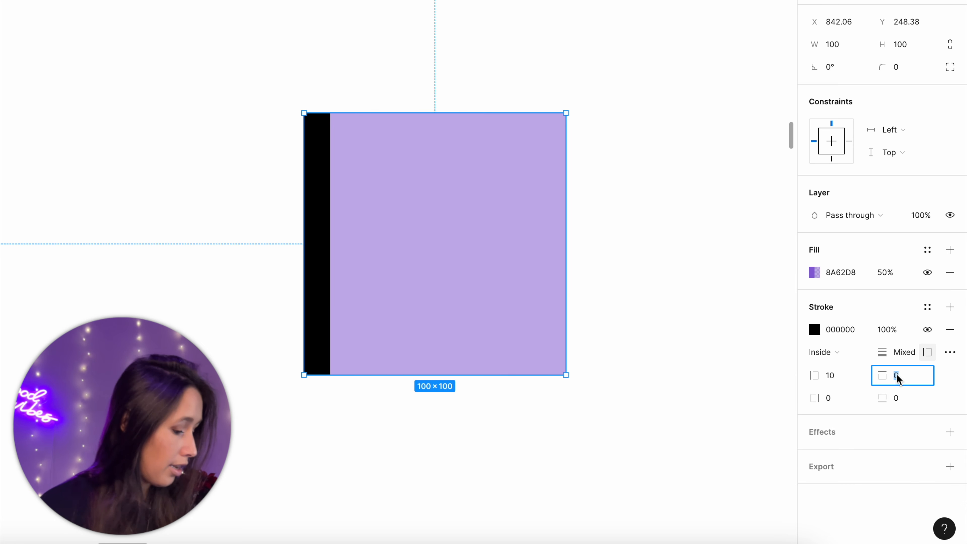
type("4")
left_click(900, 399)
type("10")
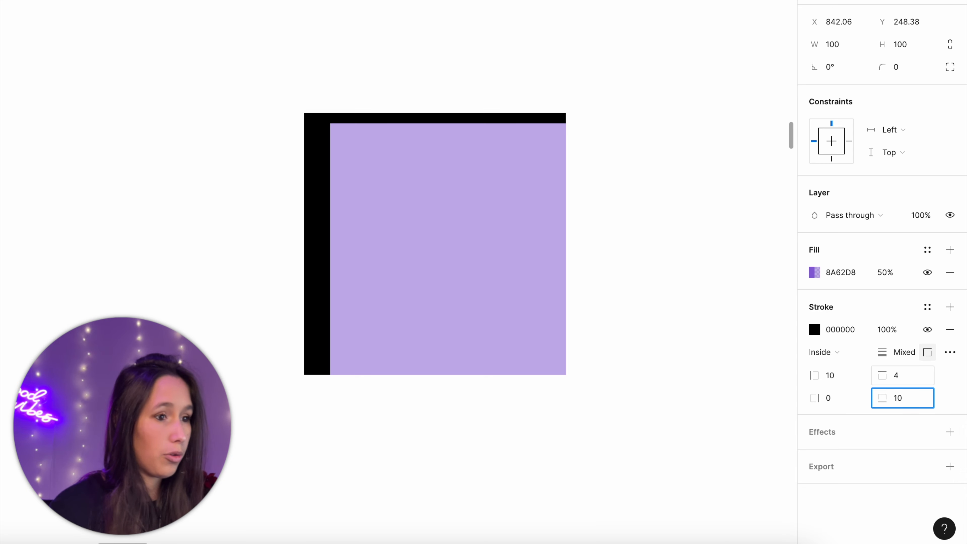
left_click(853, 397)
type("3")
key("Return")
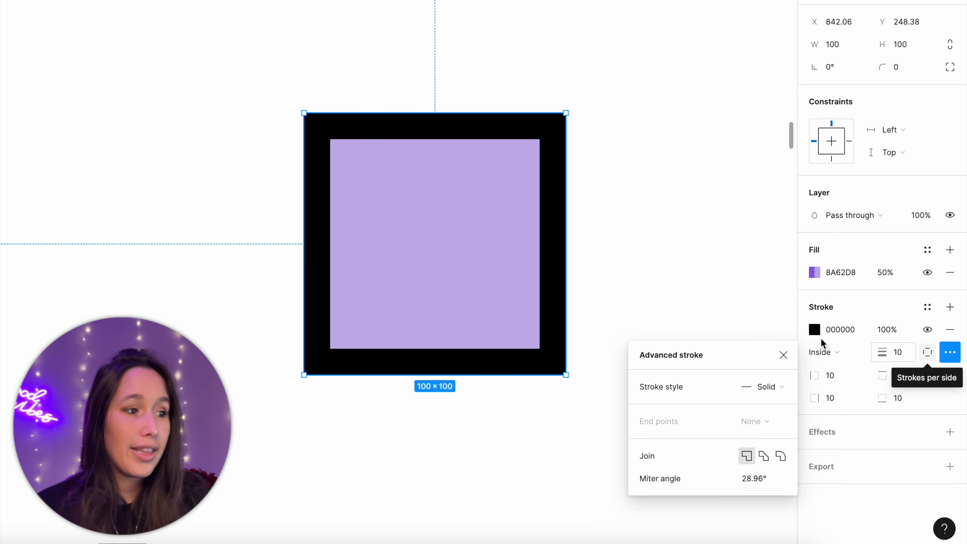
- Change the square's stroke style to Dash in the advanced stroke settings
left_click_drag(741, 353, 728, 177)
left_click(749, 215)
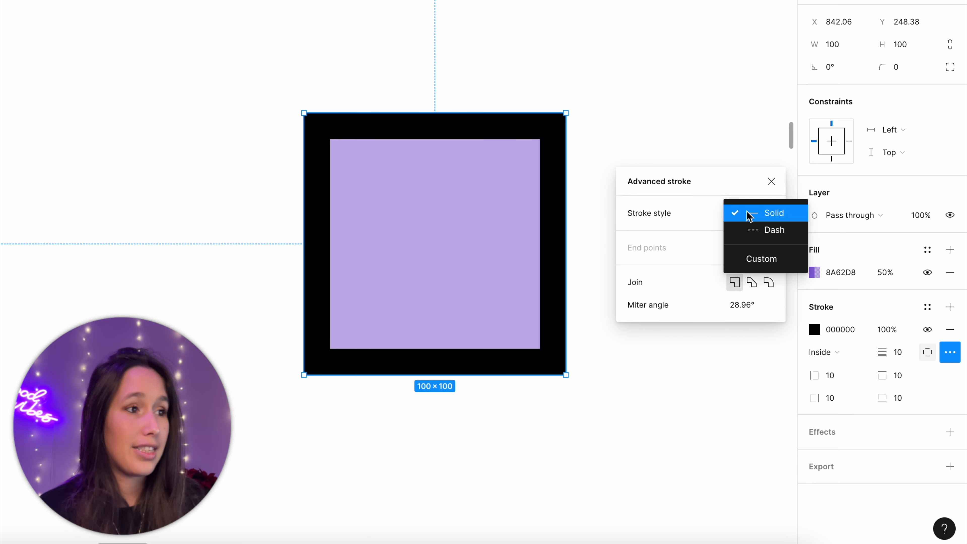
left_click(765, 238)
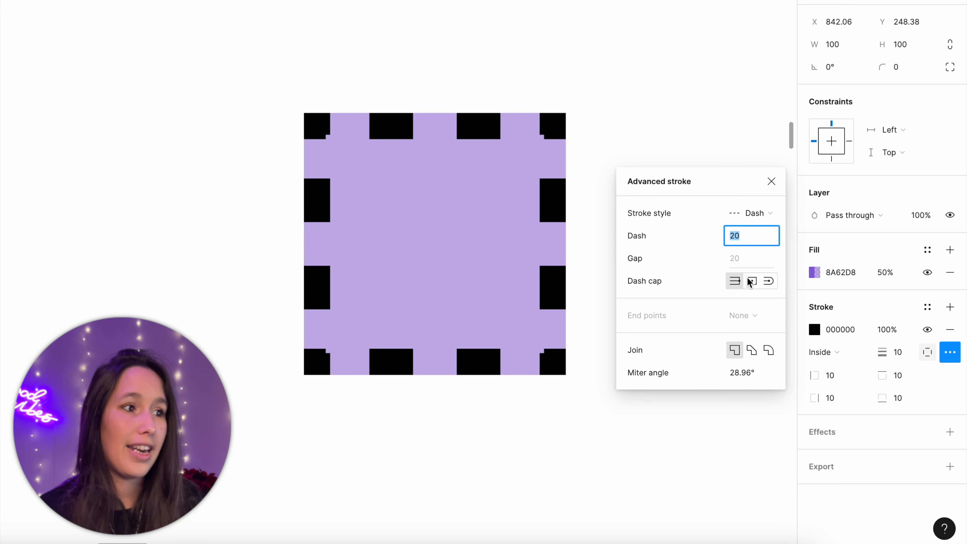
- Try the square and round dash caps on the dashed stroke and return to no cap
left_click(749, 282)
left_click(734, 280)
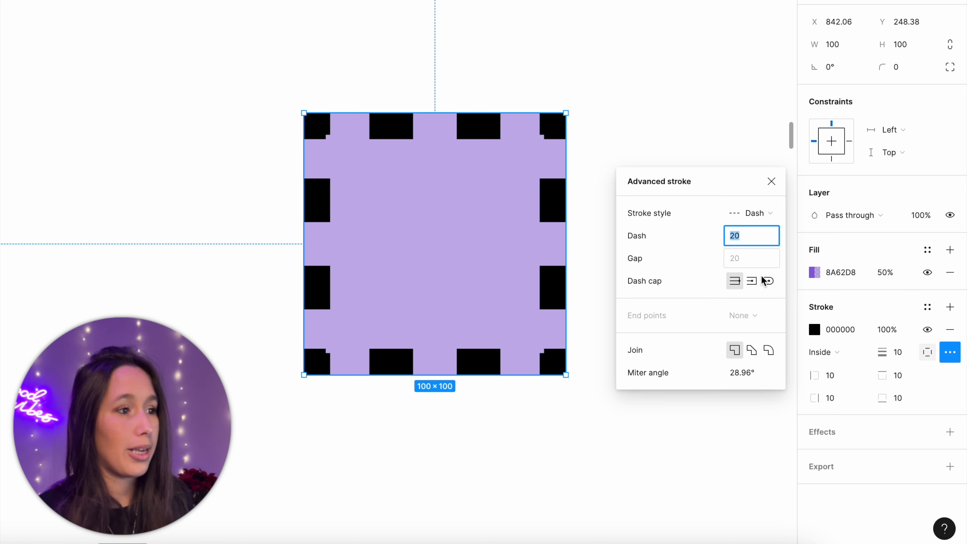
left_click(768, 282)
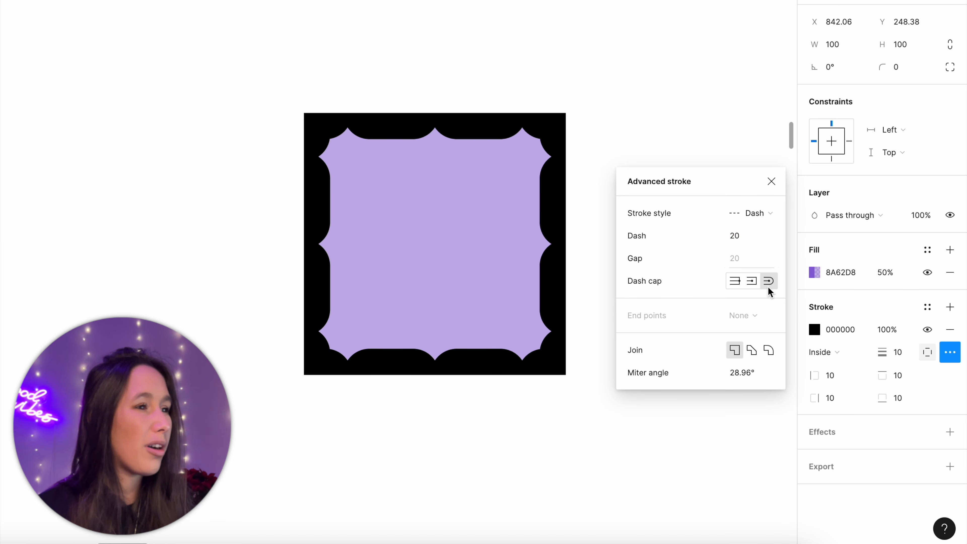
left_click(751, 281)
left_click(734, 282)
- Set the stroke's join to round and switch its stroke style to Custom
left_click(770, 351)
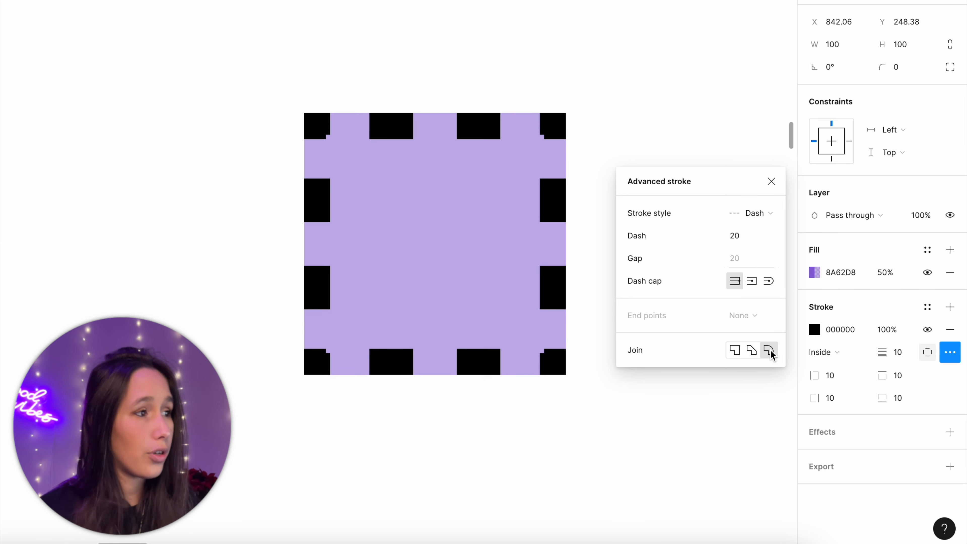
left_click(756, 213)
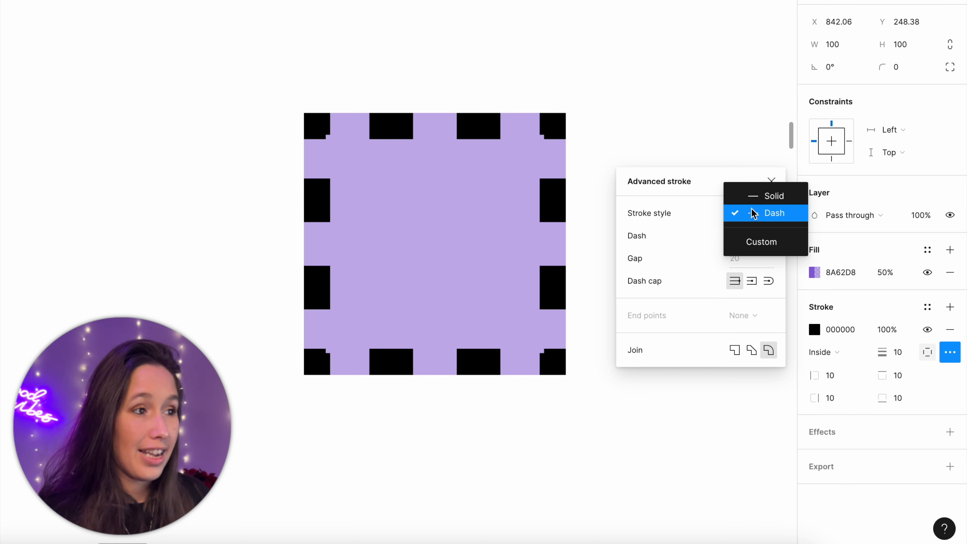
left_click(758, 239)
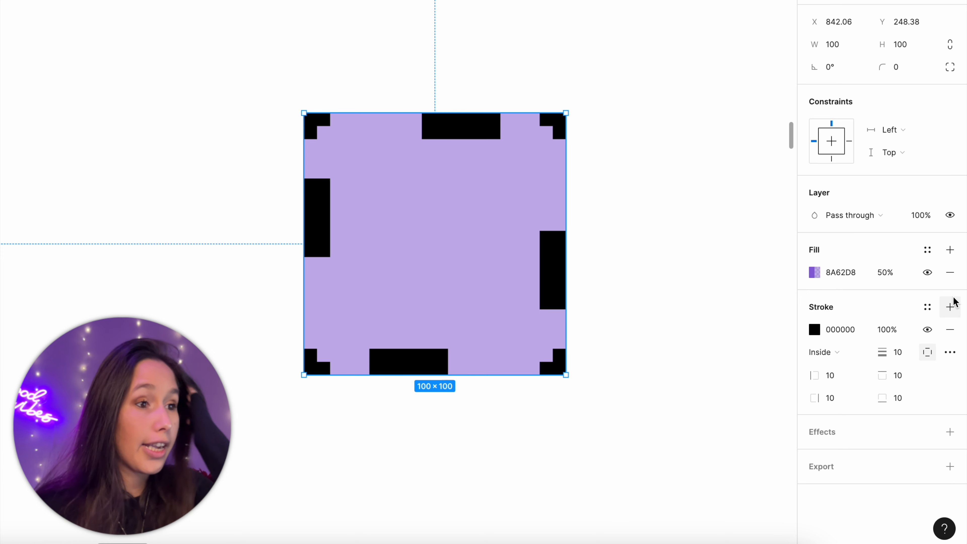
- Add a second black 20% stroke to the square and remove it
left_click(951, 316)
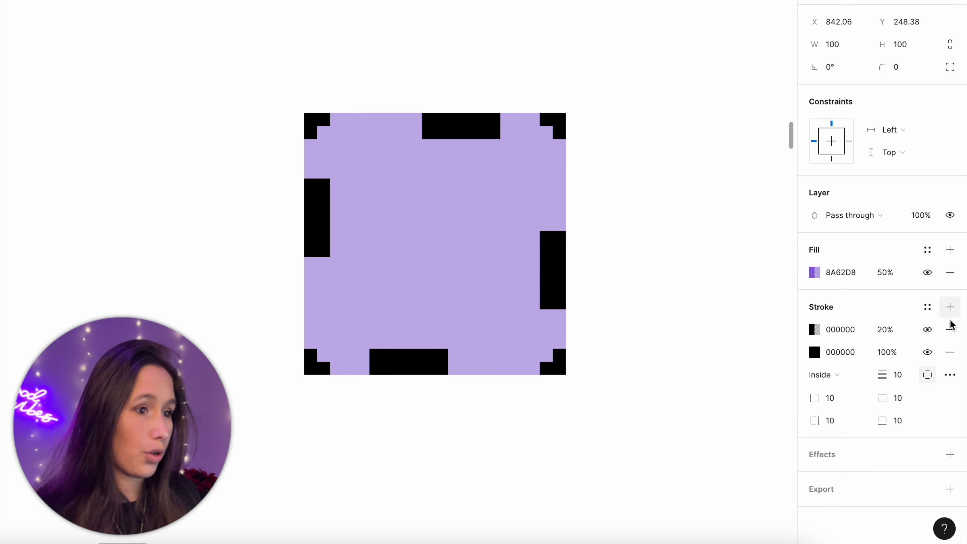
left_click(951, 328)
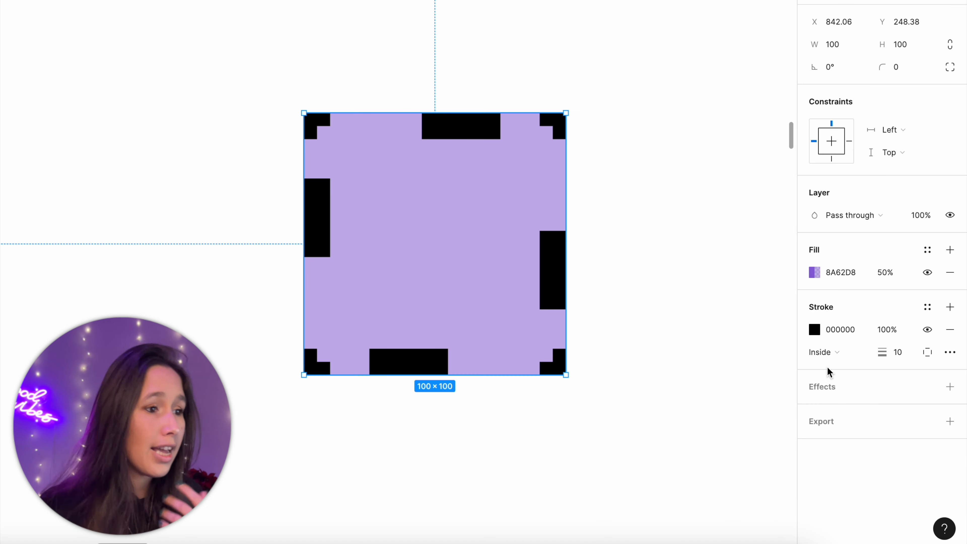
- Add an effect to the square, review the available effect types and keep Drop shadow
left_click(950, 387)
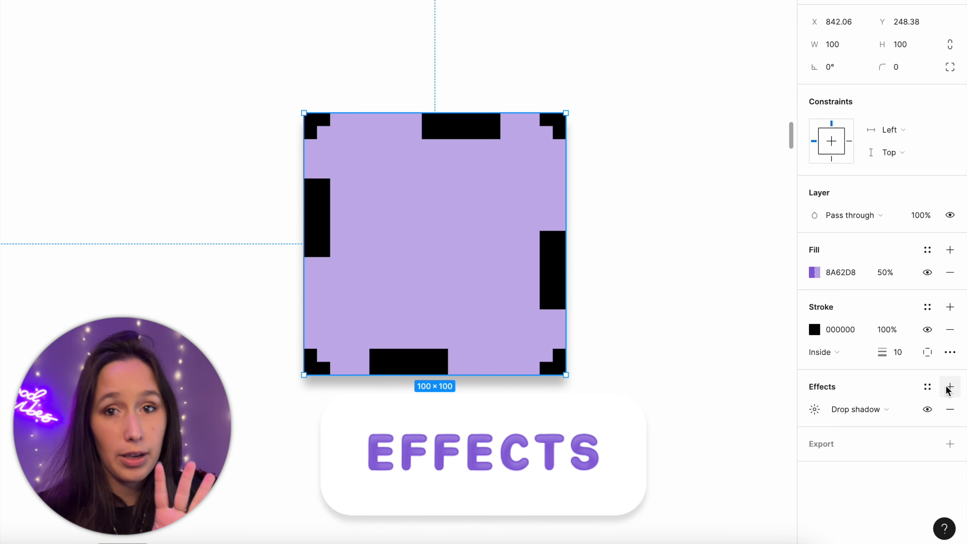
left_click(895, 409)
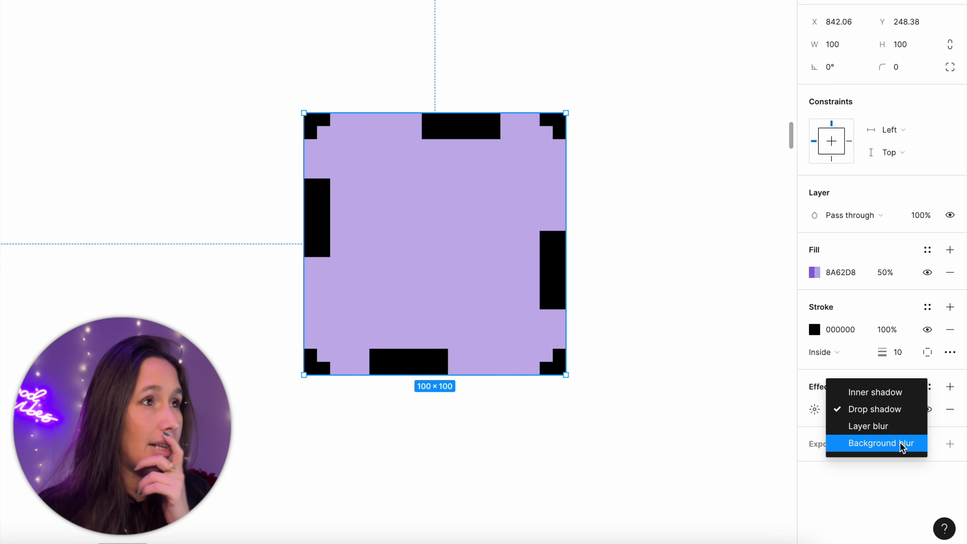
left_click(903, 411)
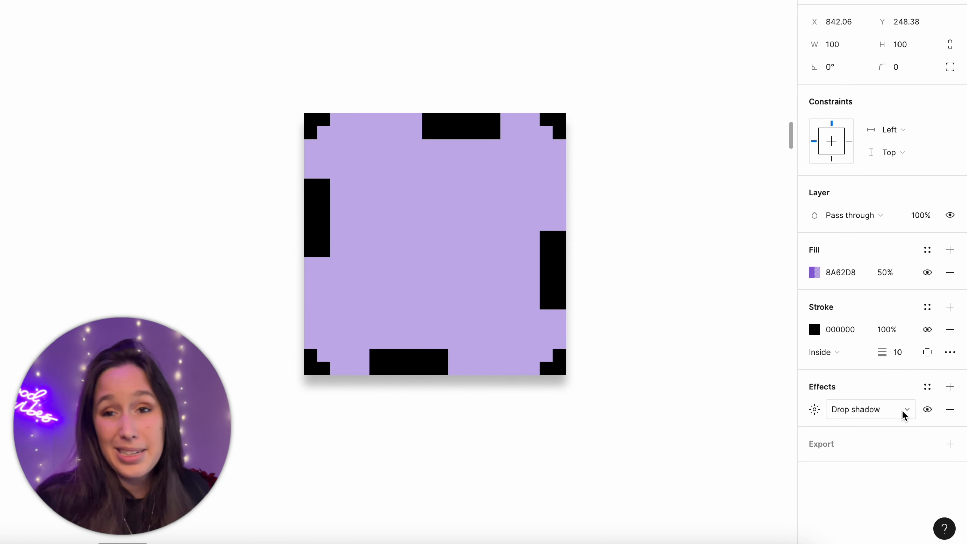
left_click(581, 403)
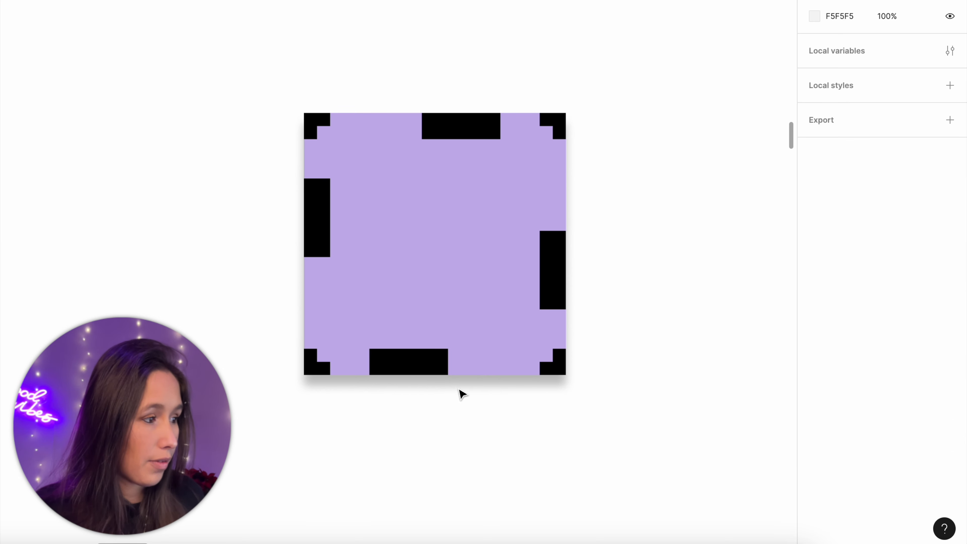
left_click(527, 329)
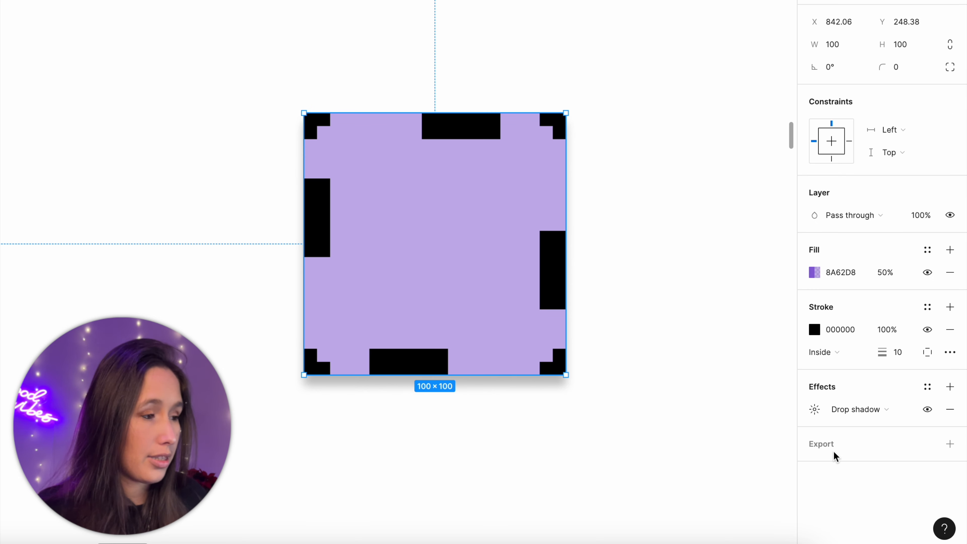
- Try an X offset of 10 on the square's drop shadow and change it to -10
left_click(820, 409)
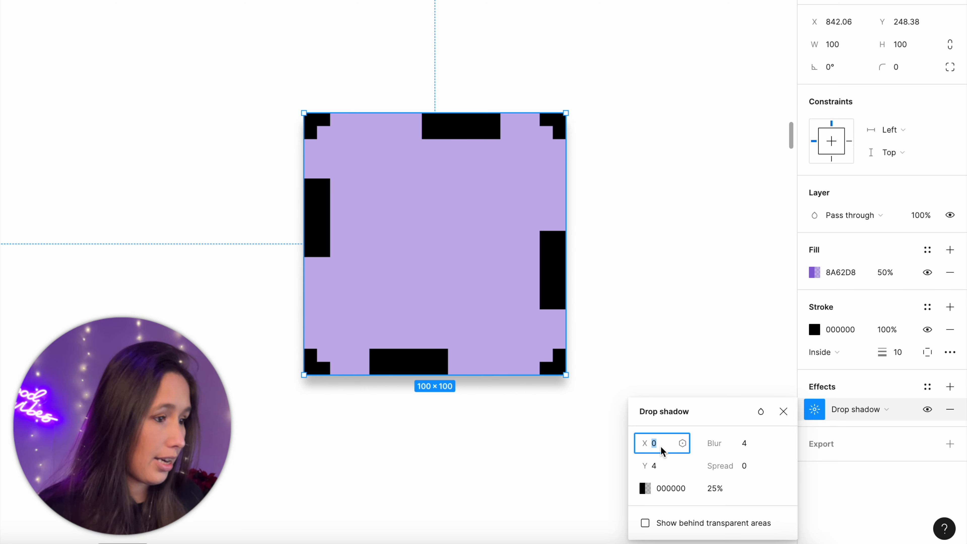
type("10")
key("Return")
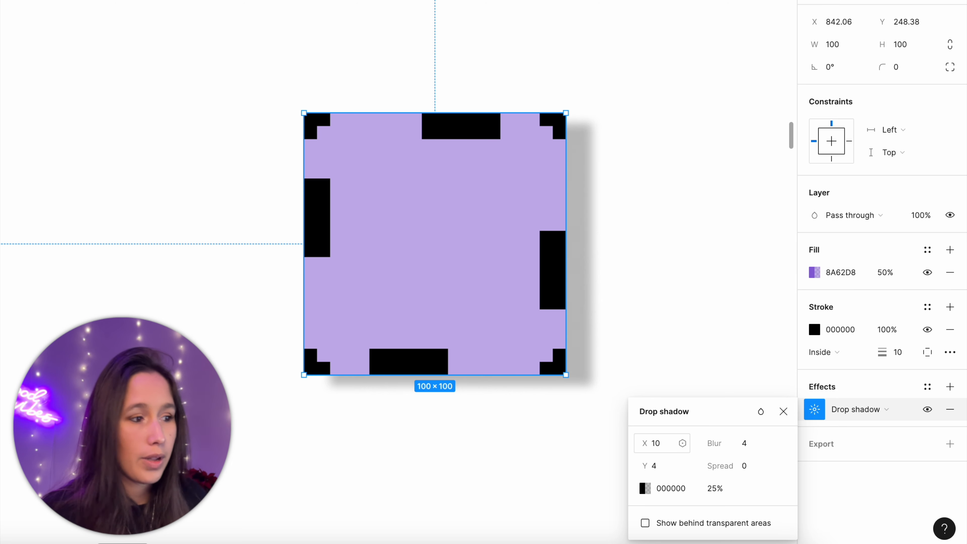
left_click(661, 446)
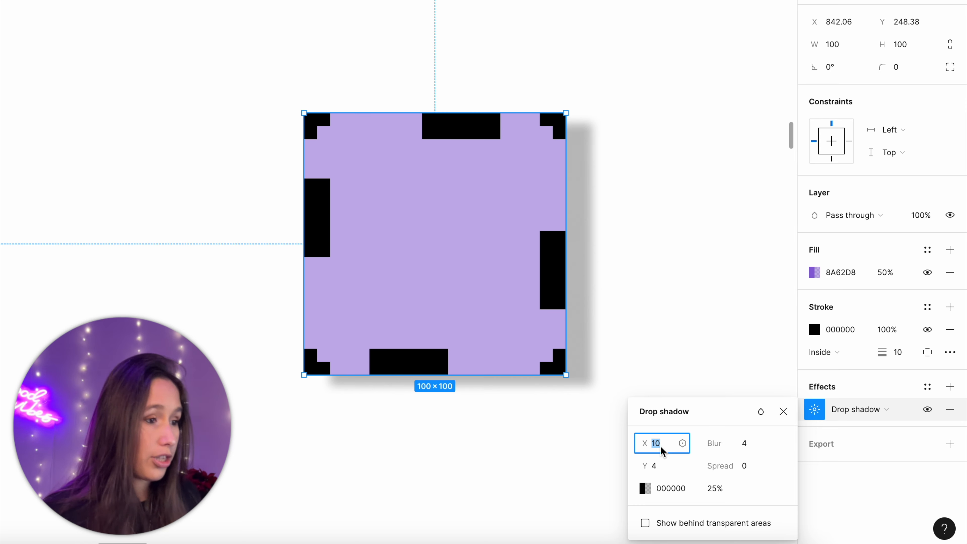
type("-10")
key("Return")
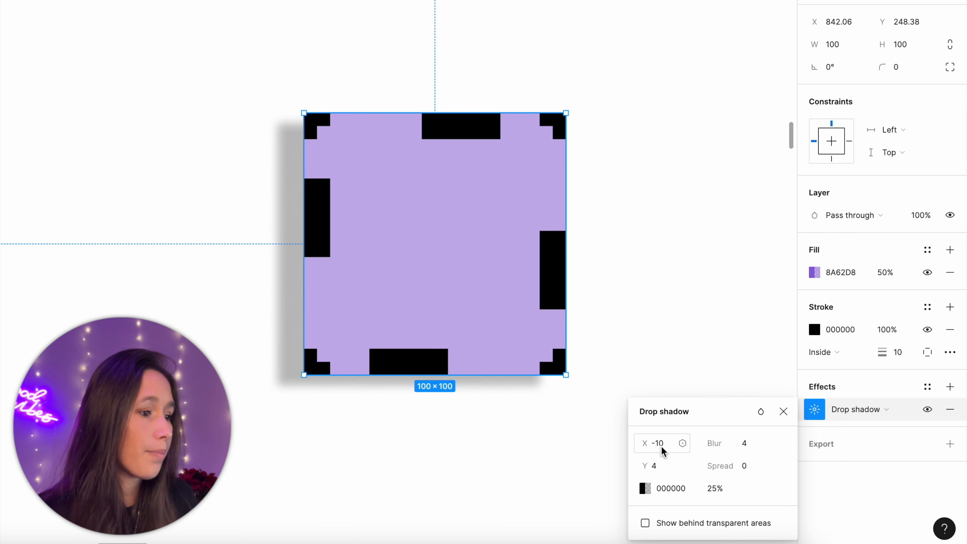
- Change the drop shadow's colour to the magenta AF44B2
left_click(644, 490)
left_click(594, 372)
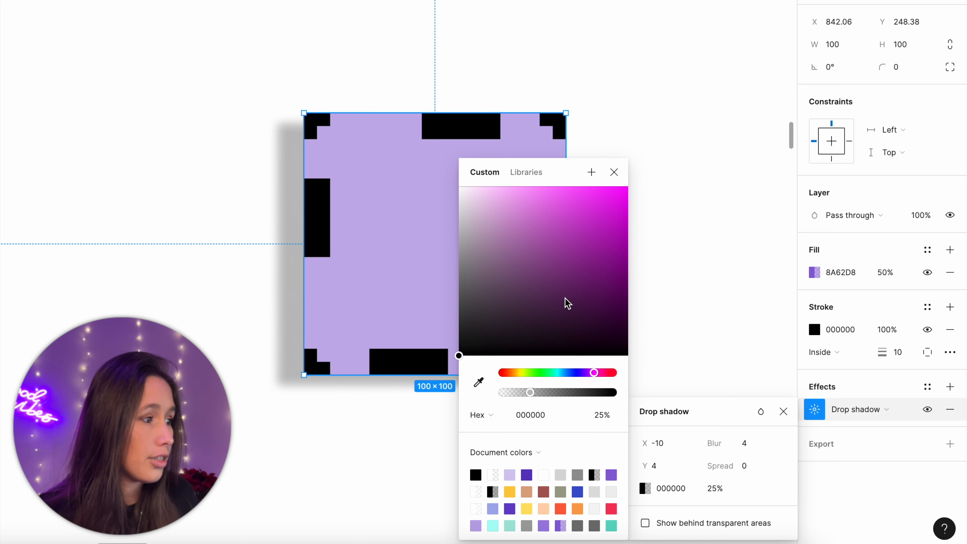
left_click(564, 238)
left_click(614, 172)
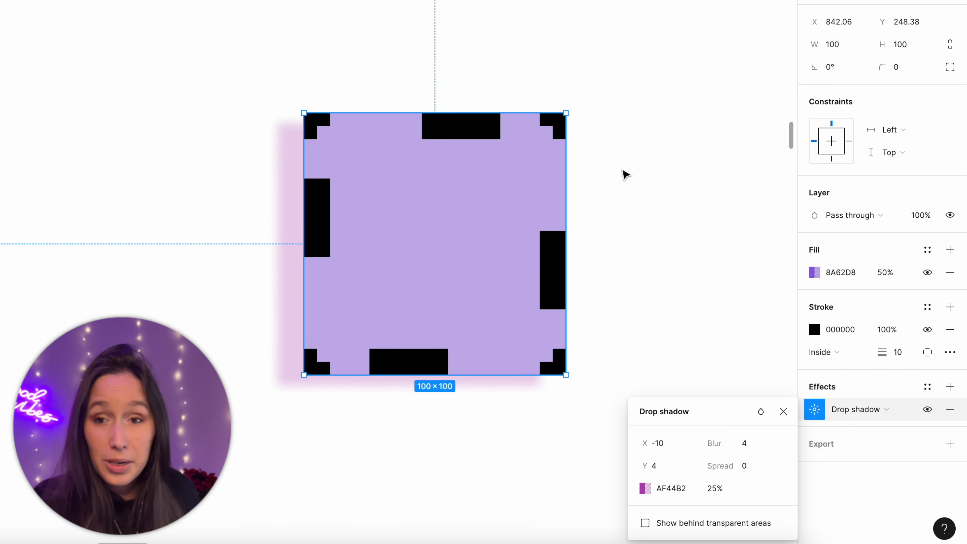
- Change the square's effect to Inner shadow and open its settings
left_click(846, 409)
left_click(850, 391)
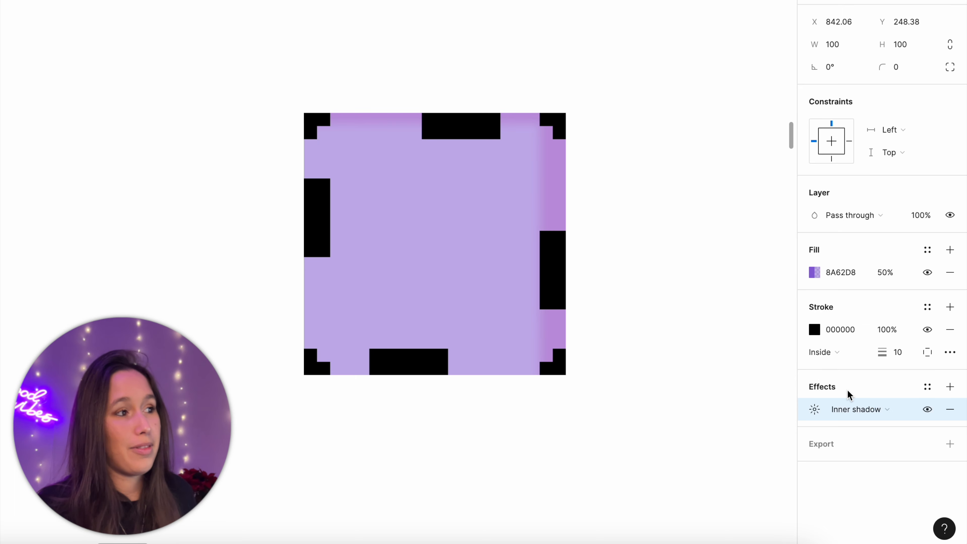
left_click(822, 411)
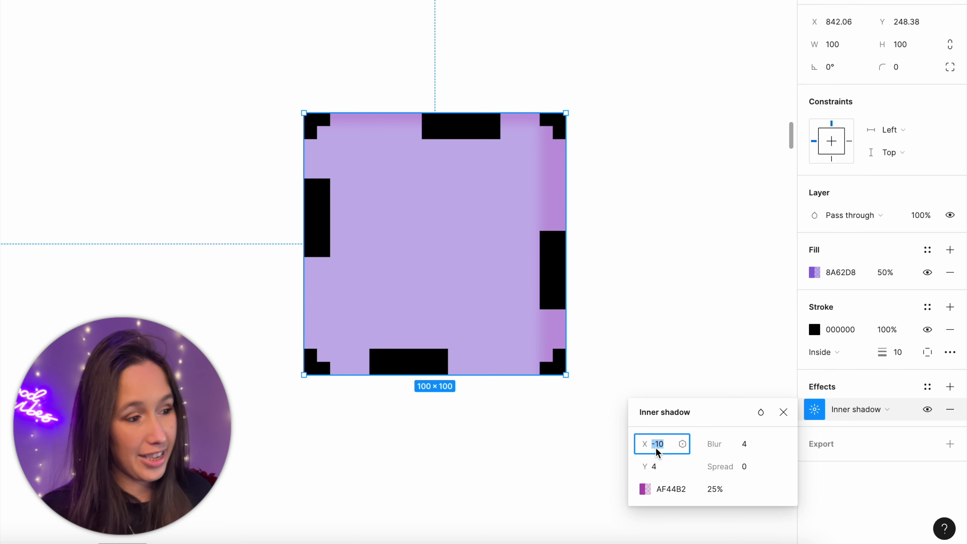
- Change the square's effect to Layer blur and adjust its blur amount to 3
left_click(857, 409)
left_click(855, 444)
left_click(821, 414)
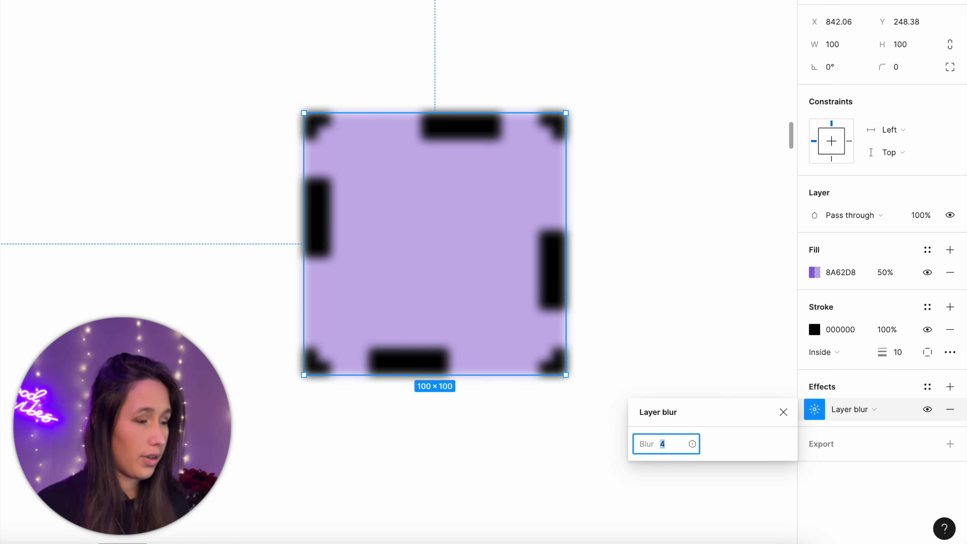
key("Down")
key("Down")
key("Down")
key("Down")
key("Up")
key("Up")
key("Up")
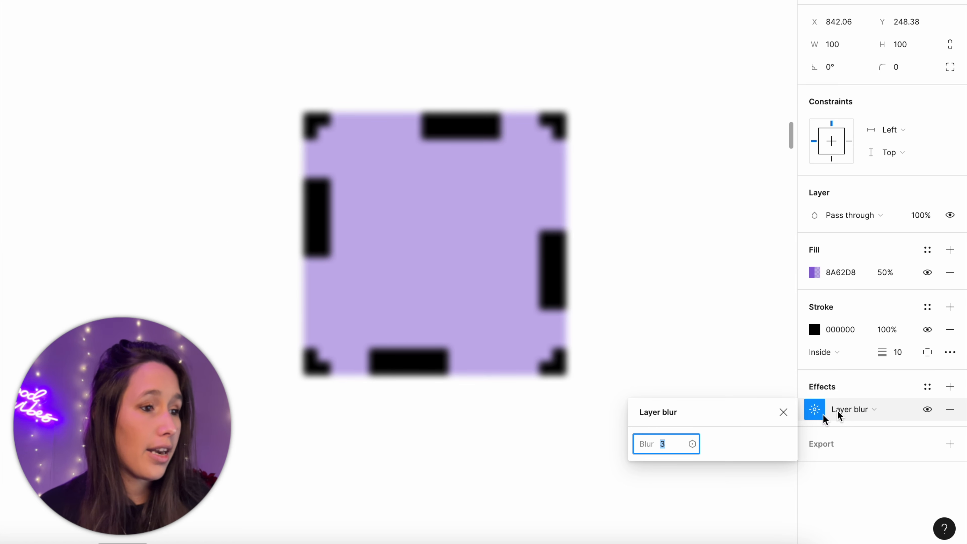
- Change the square's effect to Background blur and move the square over the star shape
left_click(861, 410)
left_click(861, 425)
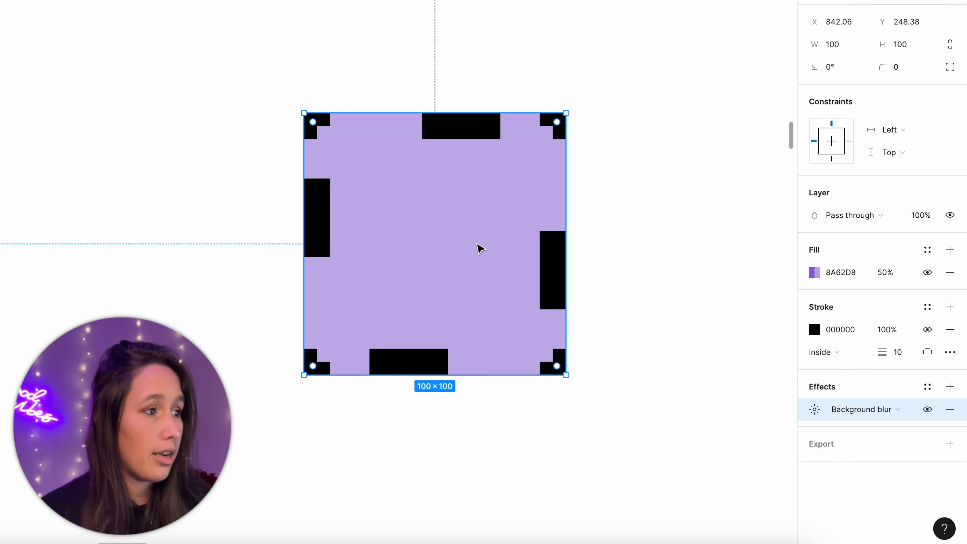
scroll(119, 214, "down", 5)
scroll(203, 219, "left", 5)
left_click_drag(535, 277, 369, 267)
scroll(372, 273, "up", 5)
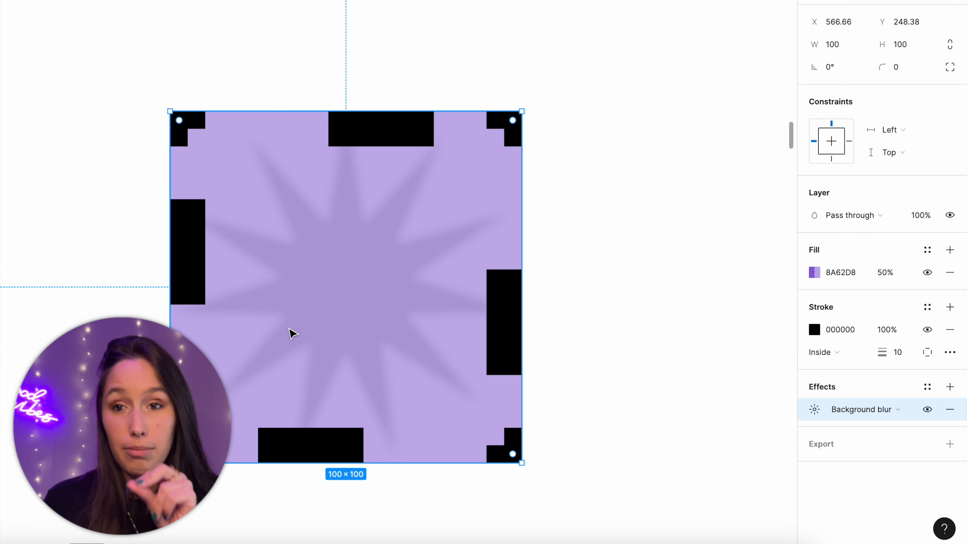
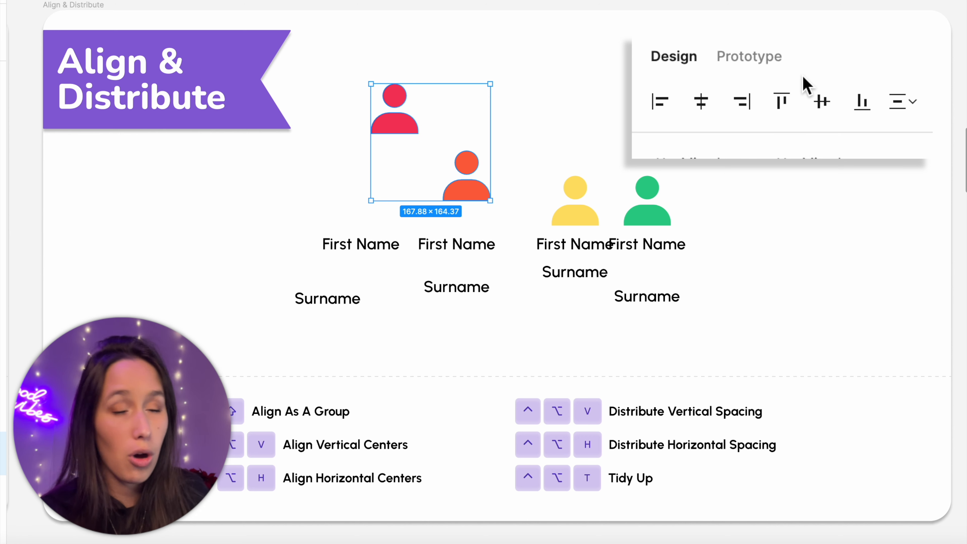
- Align the red and orange person icons by their top edges and move the pair down towards the names
left_click(792, 116)
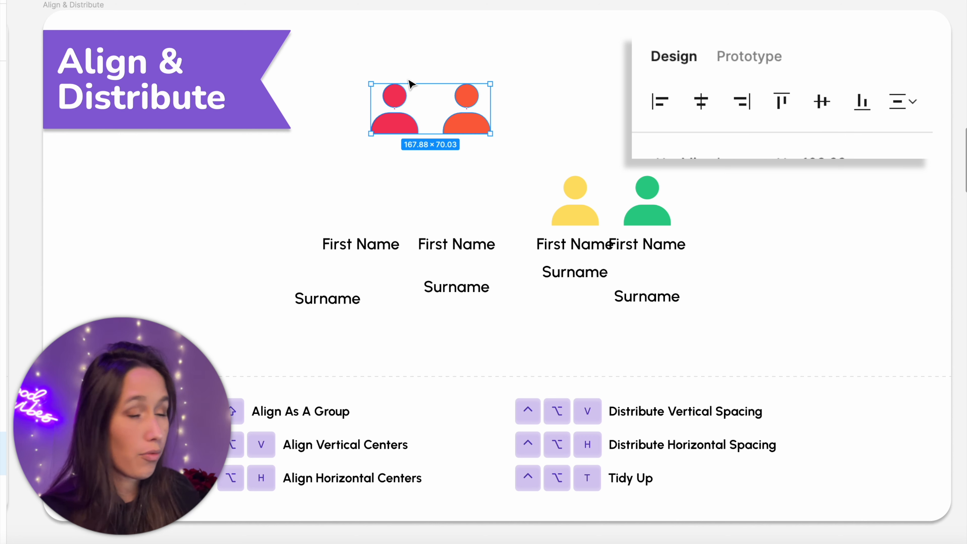
left_click_drag(406, 108, 394, 173)
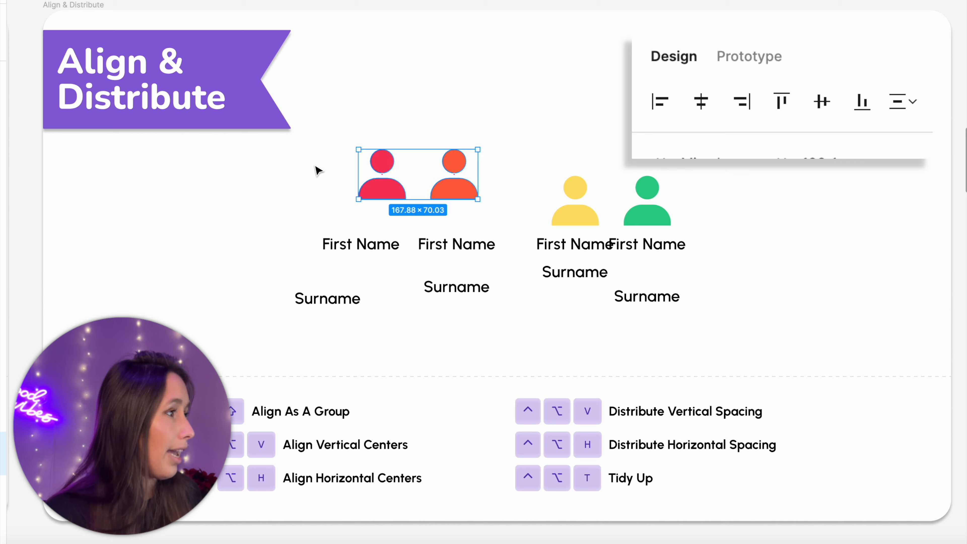
- Align all four person icons by their vertical centers and distribute their horizontal spacing
left_click_drag(314, 164, 685, 196)
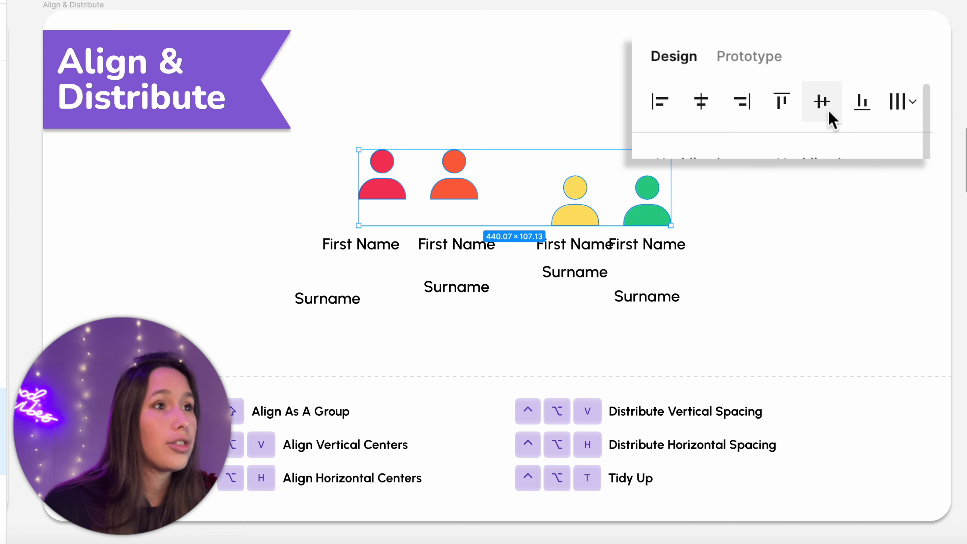
left_click(823, 102)
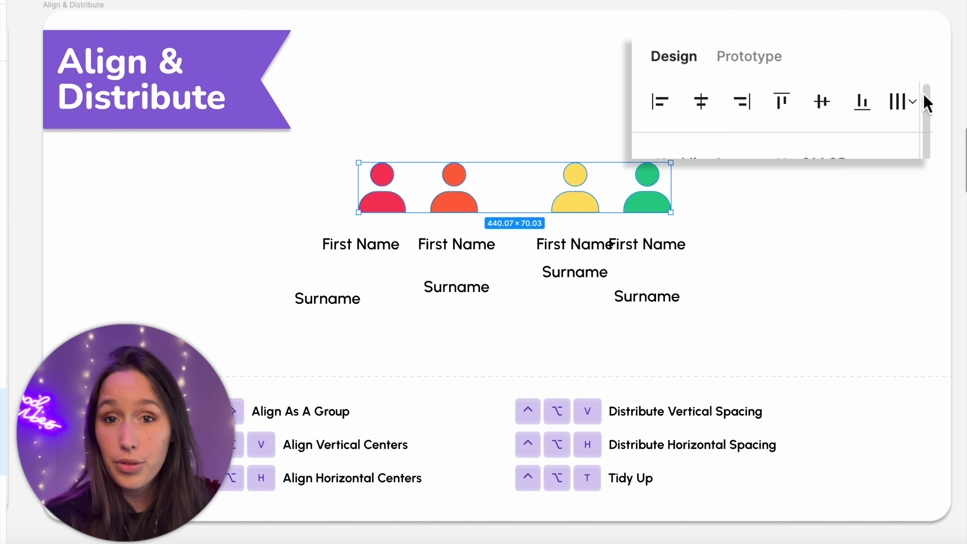
left_click(900, 108)
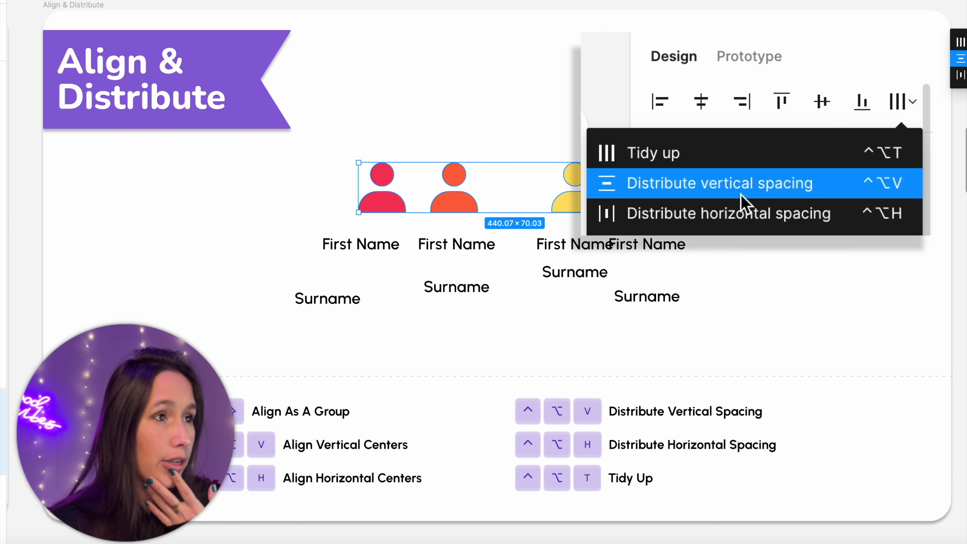
left_click(743, 215)
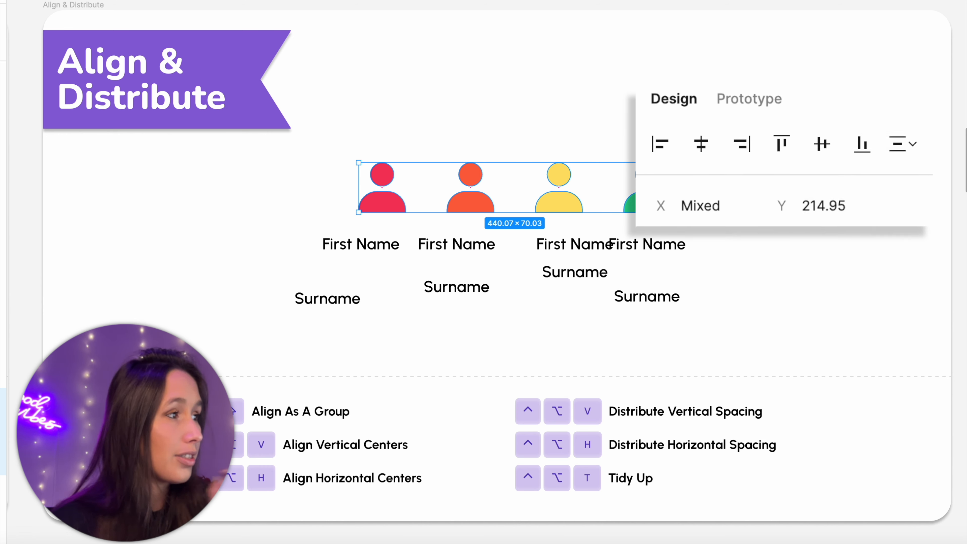
- Set the horizontal spacing between the four person icons to 10, and change it to 30
mouse_move(645, 194)
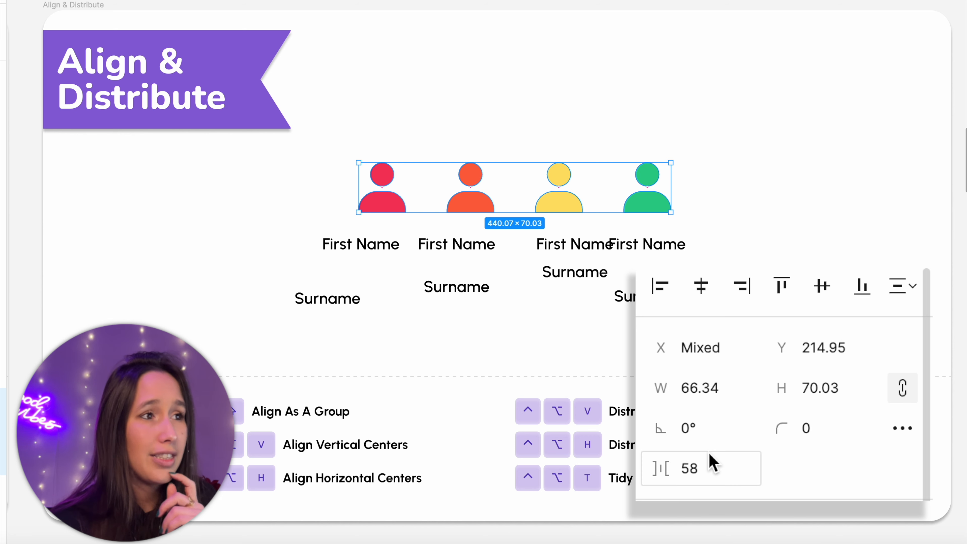
left_click(705, 483)
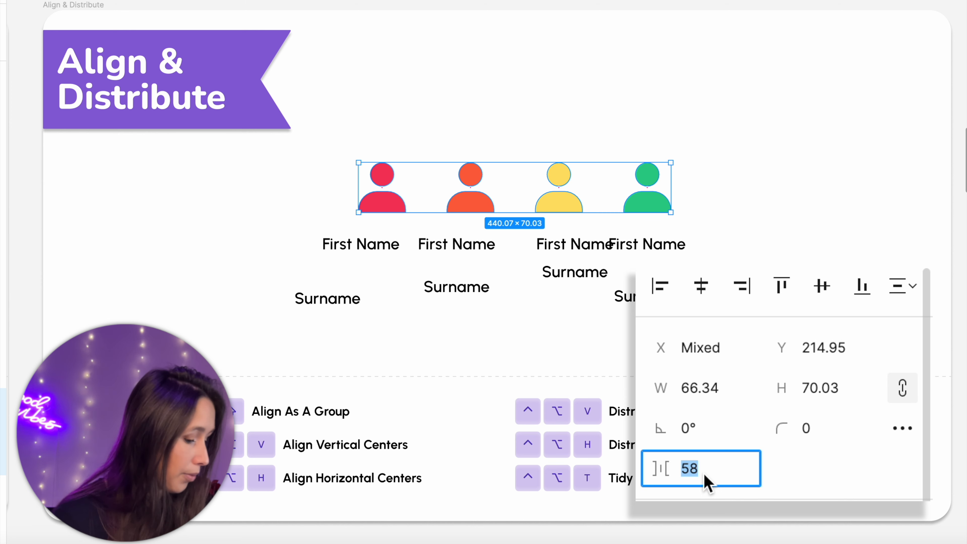
type("10")
key("Return")
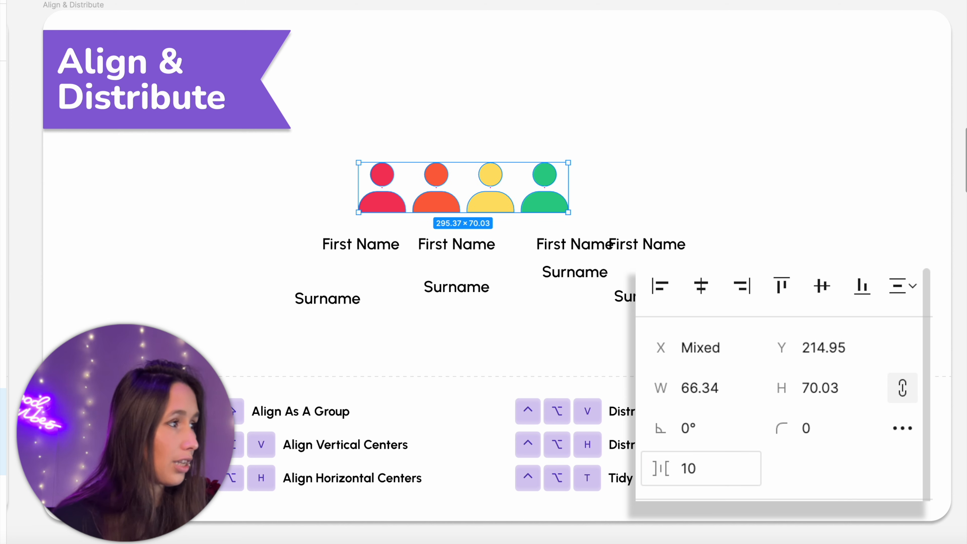
left_click(705, 475)
type("30")
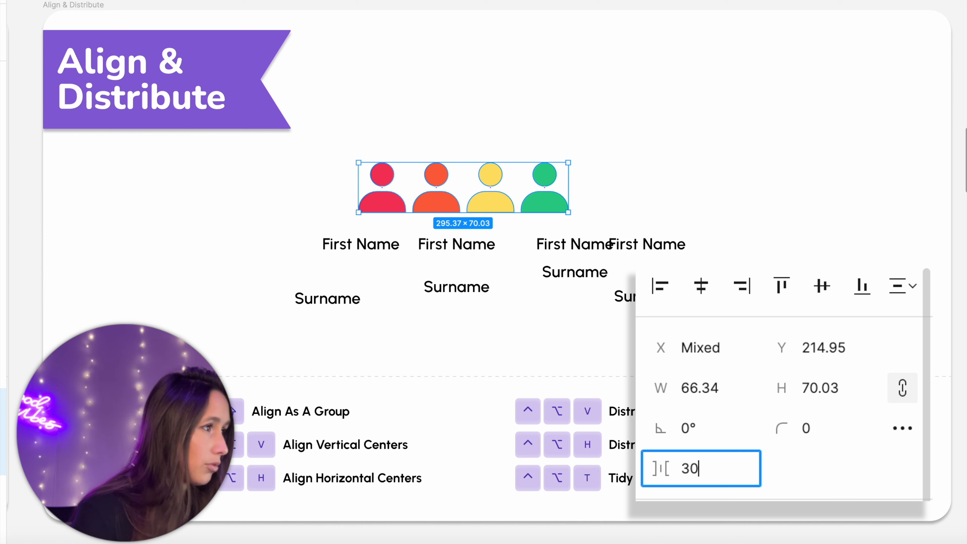
key("Return")
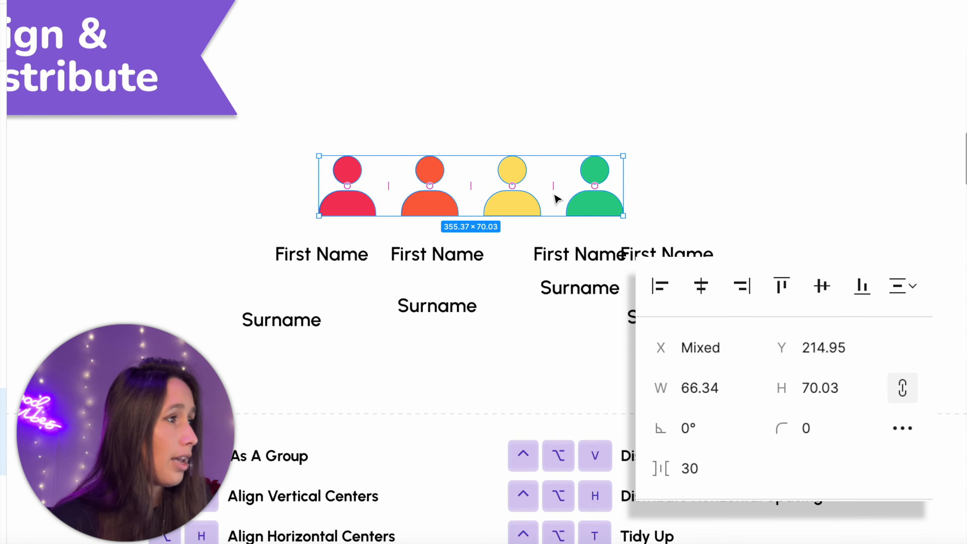
- Widen the gaps between the four person icons on the canvas to 45 and deselect them
scroll(559, 195, "up", 5)
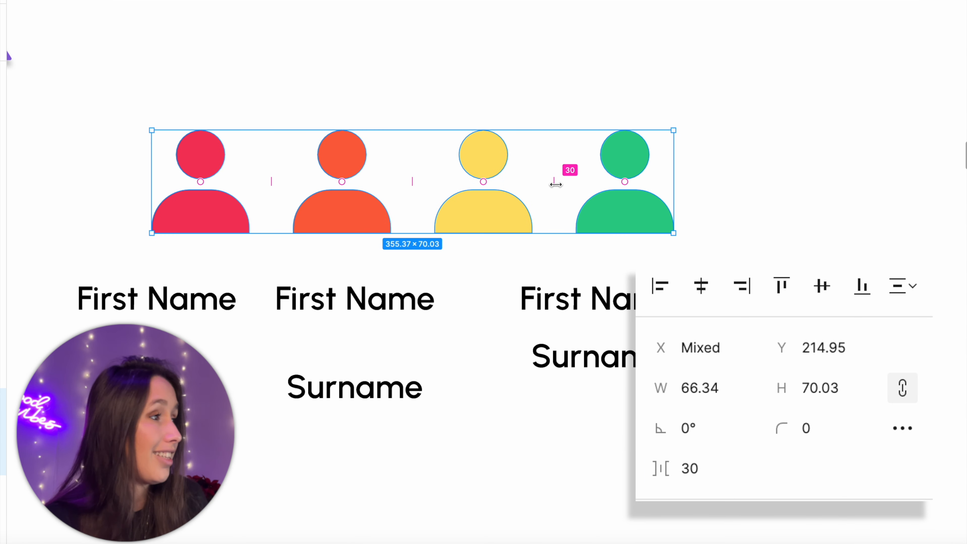
left_click_drag(556, 185, 611, 199)
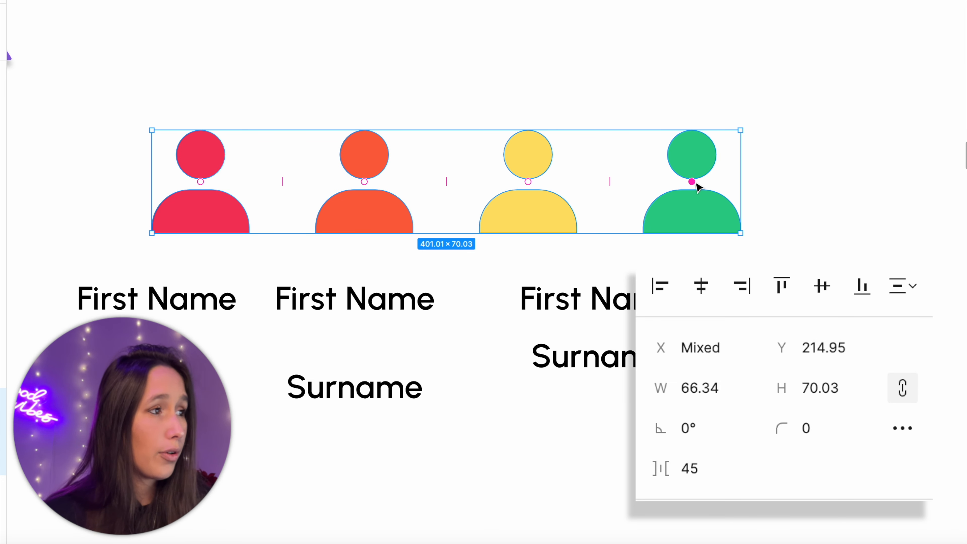
left_click_drag(696, 184, 852, 180)
left_click(852, 180)
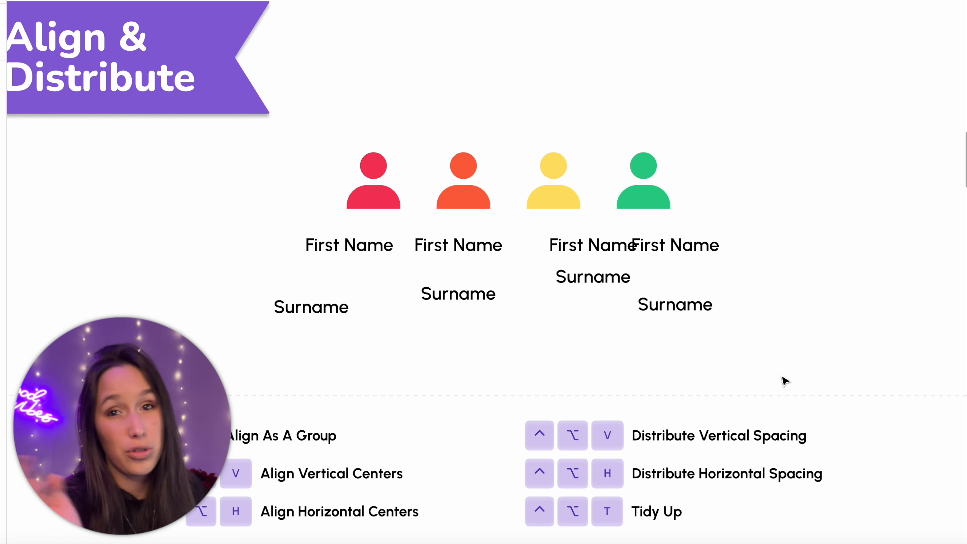
- Select the four person icons with all their first names and surnames and tidy them up into a grid
left_click_drag(784, 381, 272, 166)
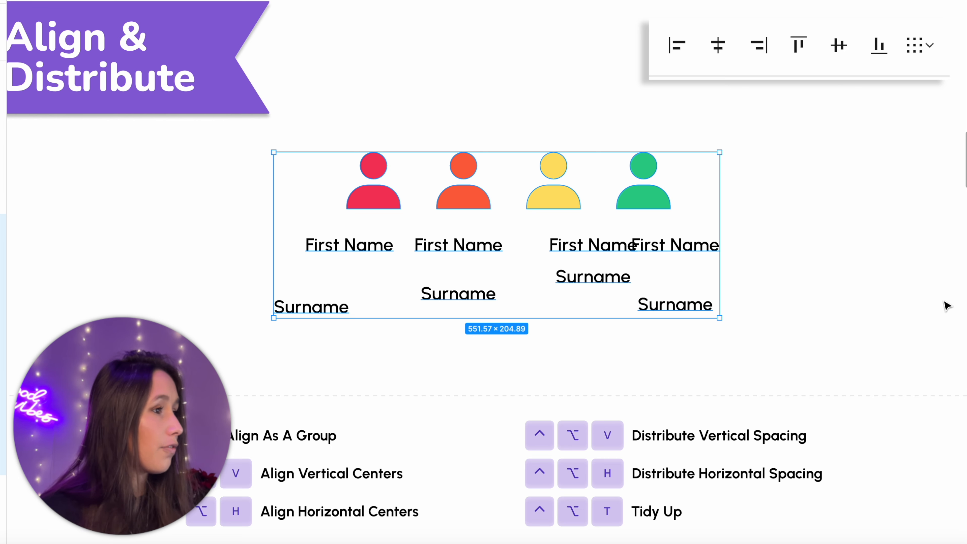
mouse_move(708, 303)
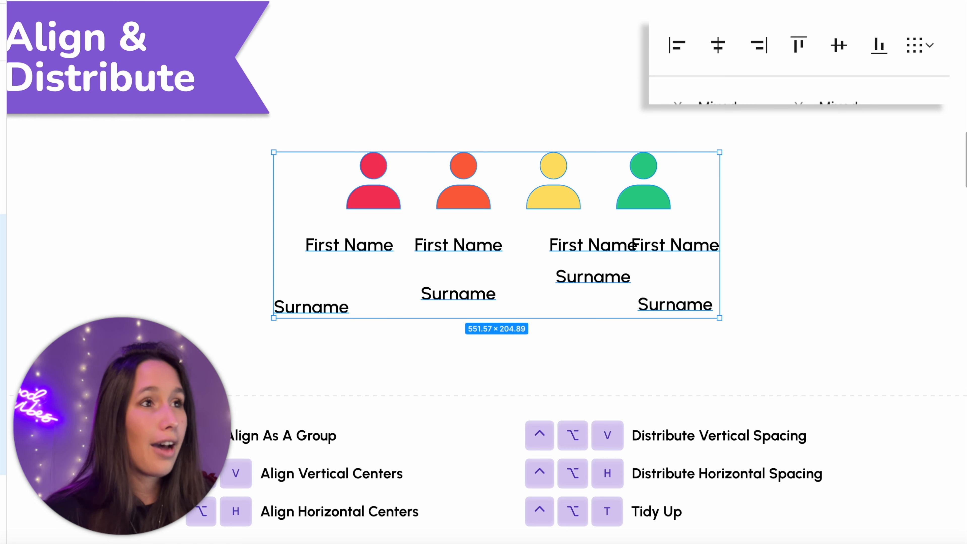
left_click(920, 45)
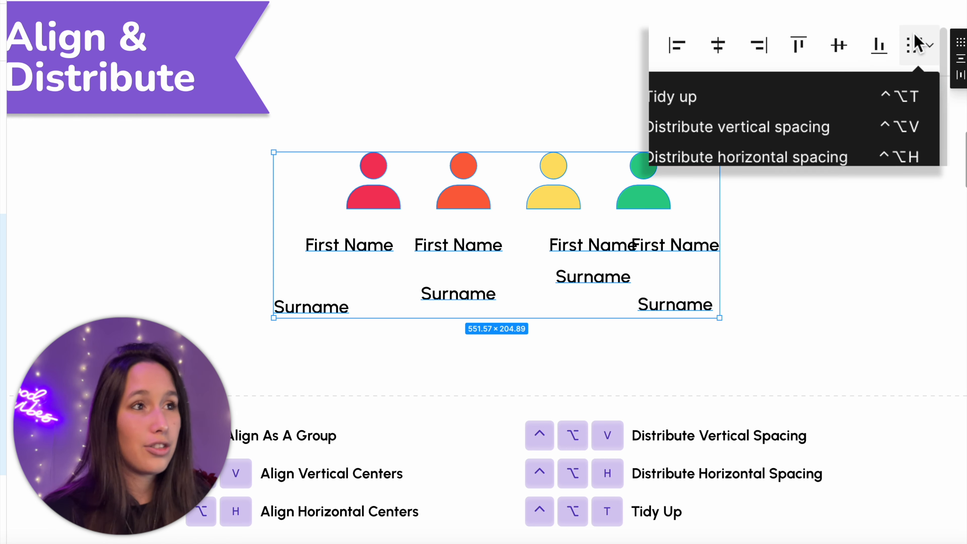
left_click(813, 102)
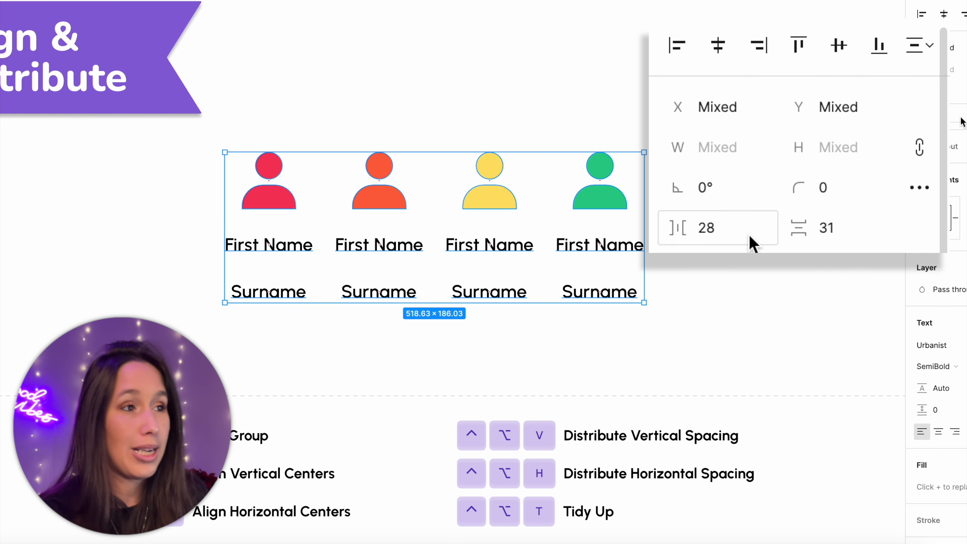
- Set the grid's horizontal spacing to 25 and its vertical spacing to 50
left_click(752, 237)
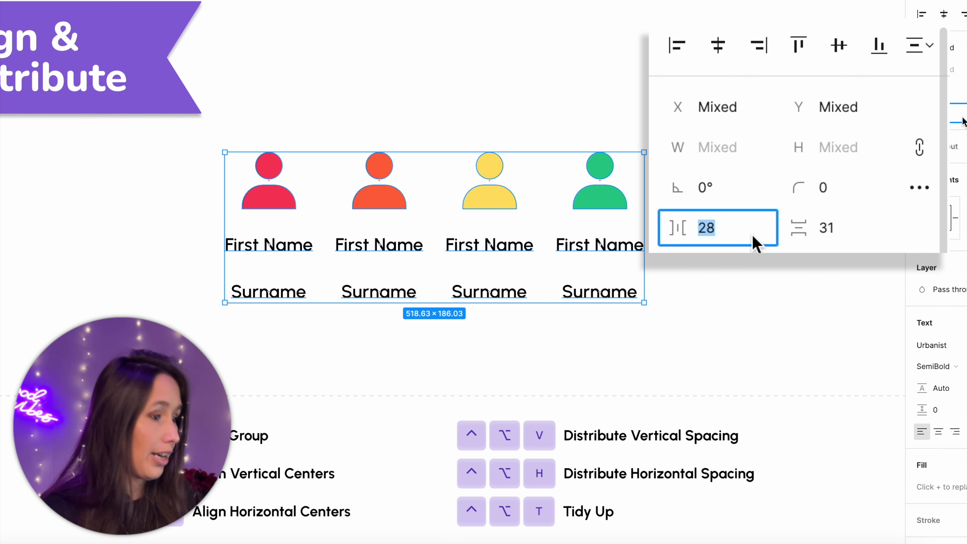
type("25")
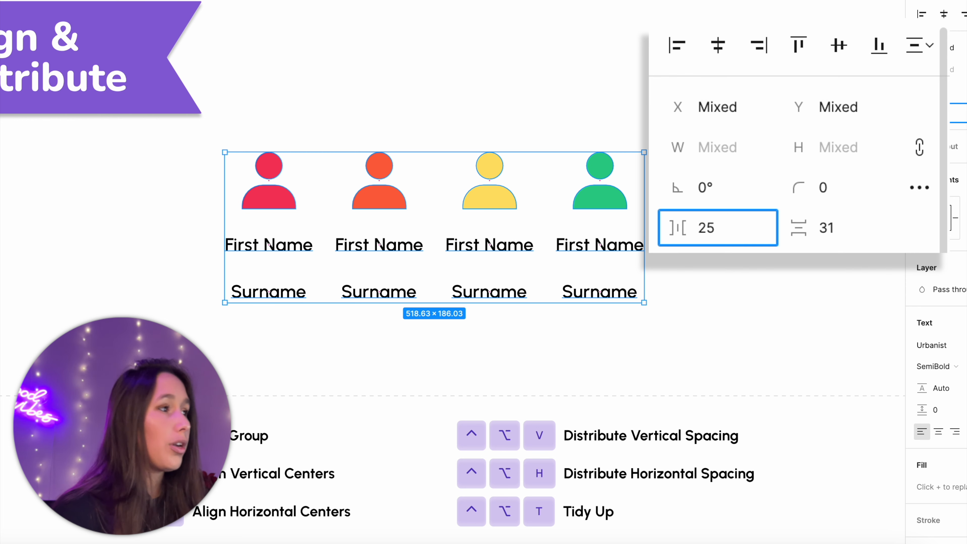
key("Tab")
type("50")
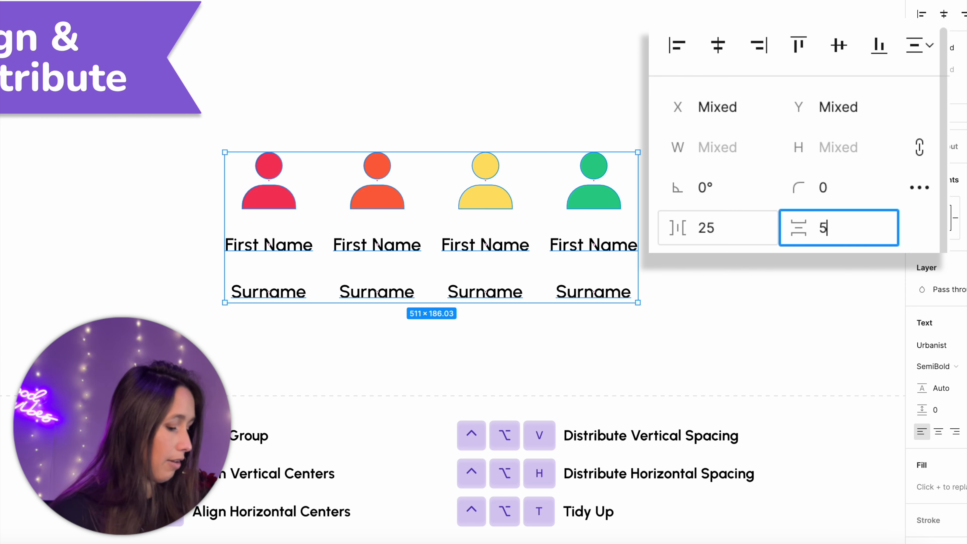
key("Return")
- Tighten the grid's gaps on the canvas so that it measures about 498 × 154, and deselect it
left_click_drag(538, 290, 589, 250)
left_click(690, 277)
scroll(689, 281, "down", 2)
scroll(687, 283, "down", 1)
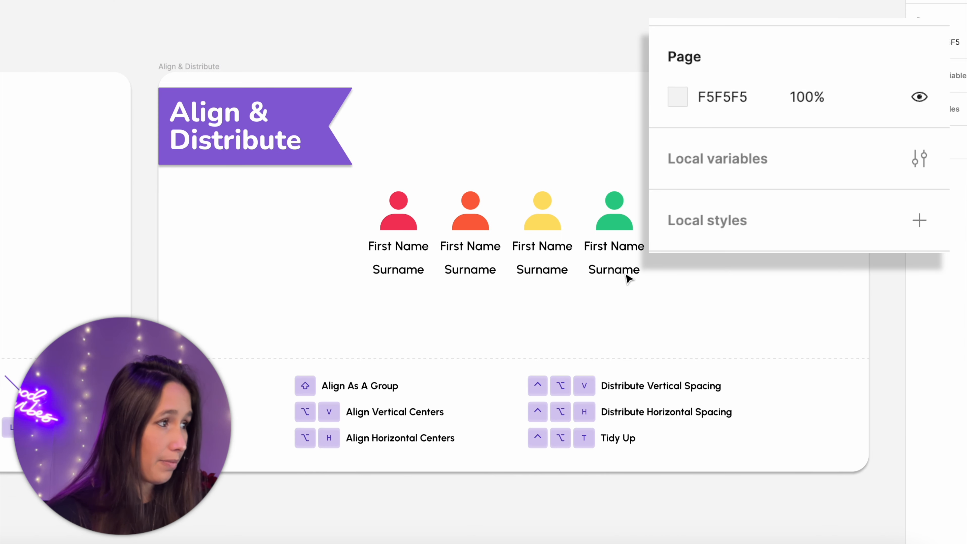
- Select the whole grid, try aligning its items by vertical and horizontal centers, and undo both alignments
left_click_drag(647, 293, 352, 201)
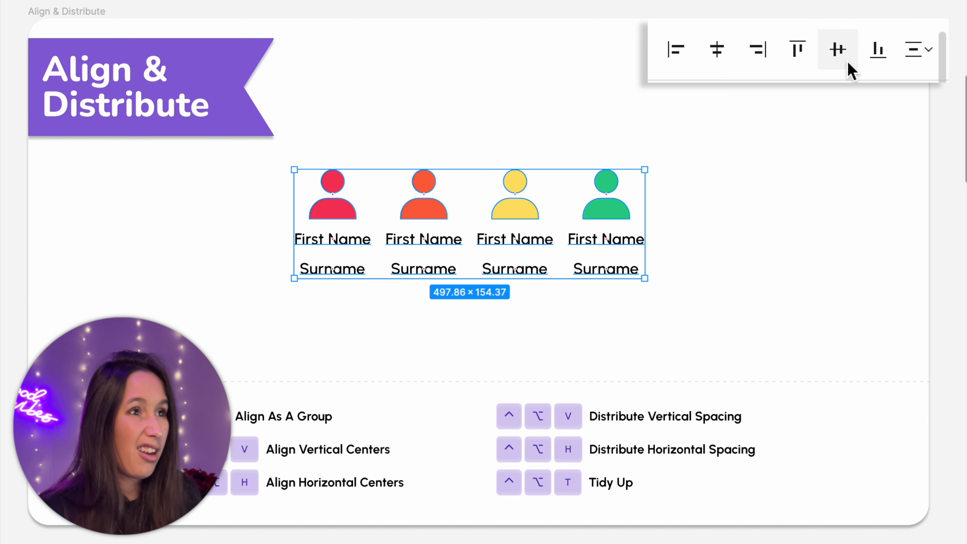
left_click(848, 53)
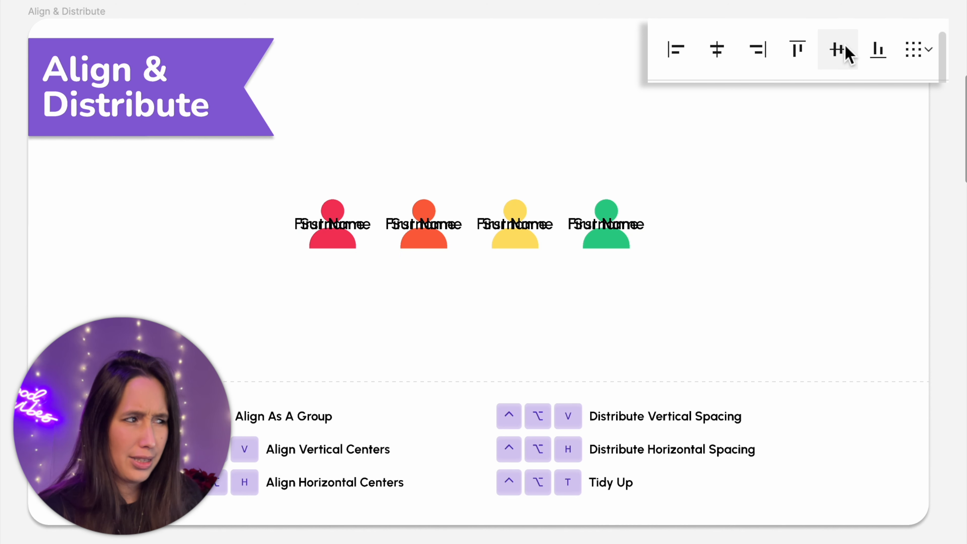
left_click(724, 55)
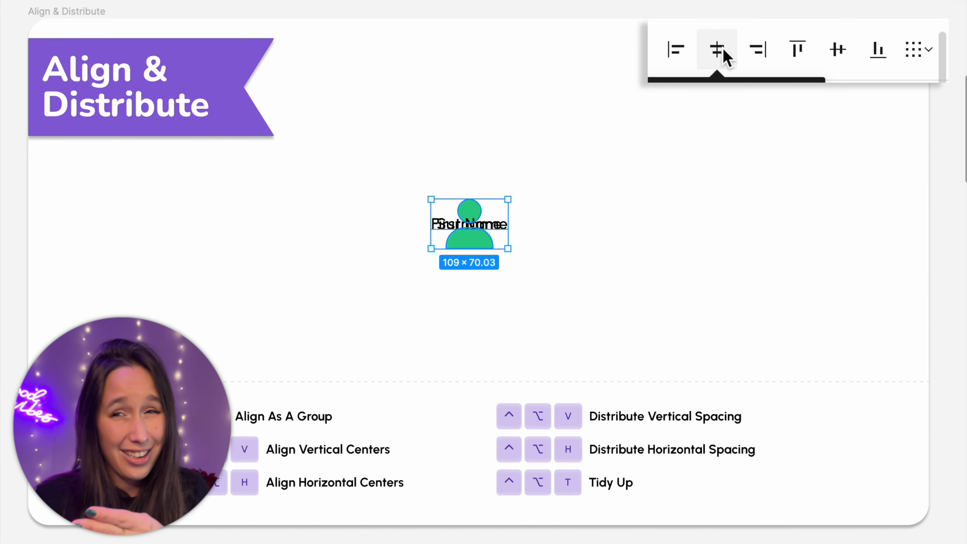
key("super+z")
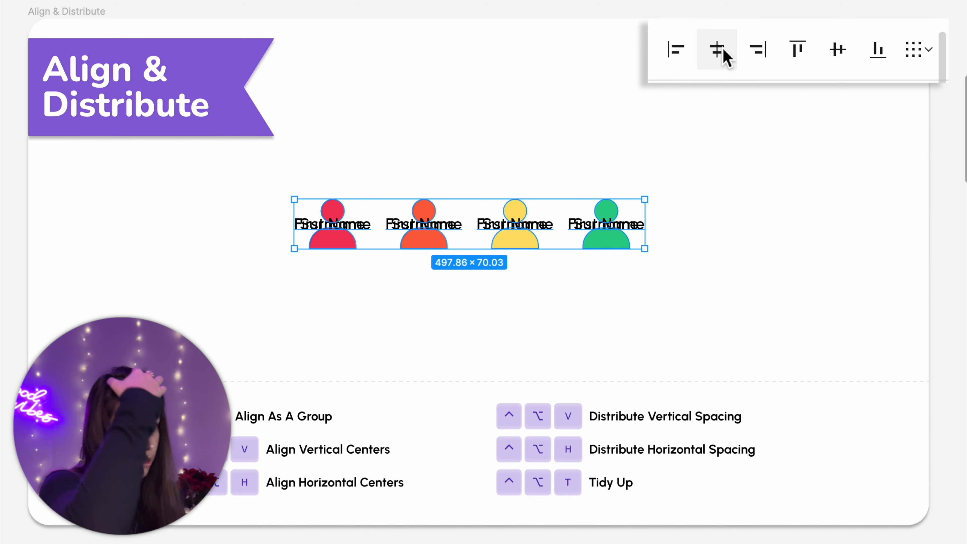
key("super+z")
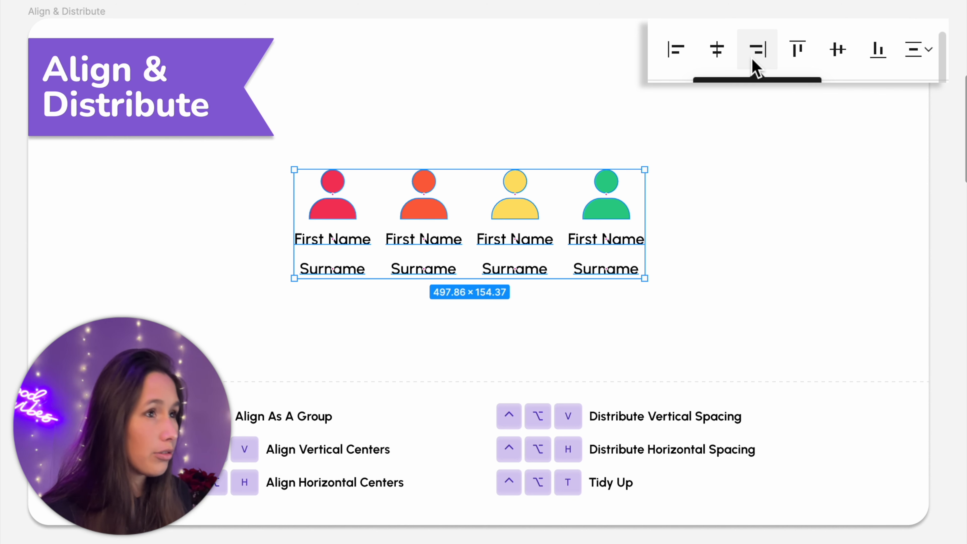
- Align the selected icons and names as a group to the horizontal center of the Align & Distribute frame
key("shift")
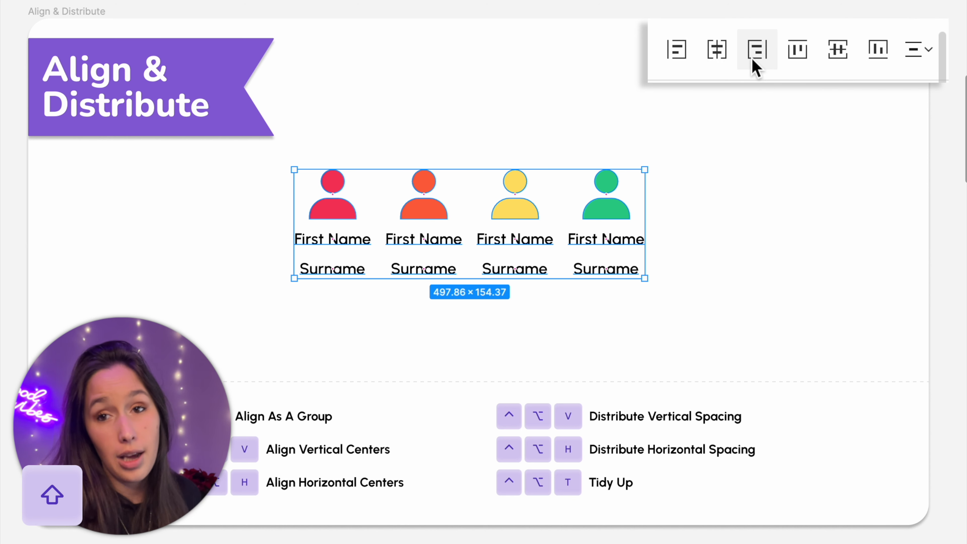
left_click(722, 53, "shift")
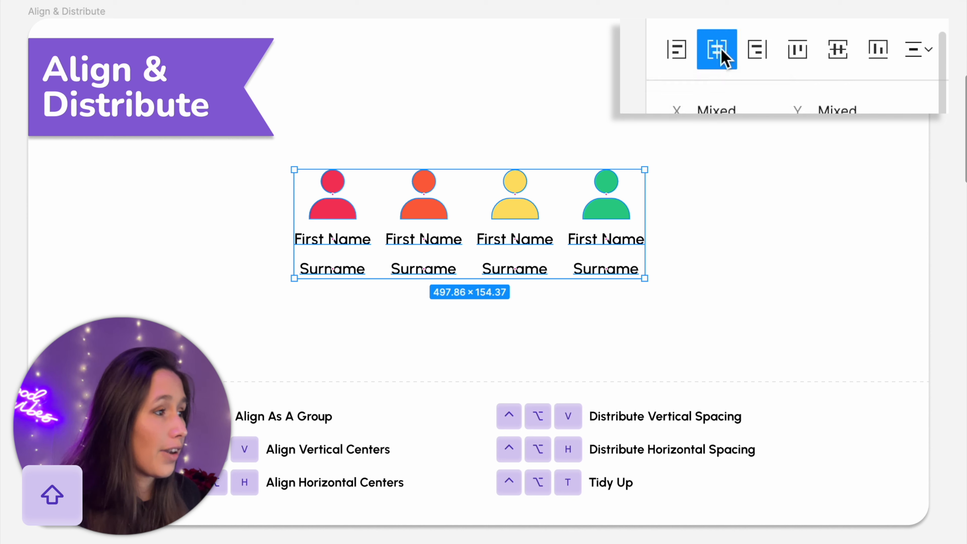
key("ctrl+a")
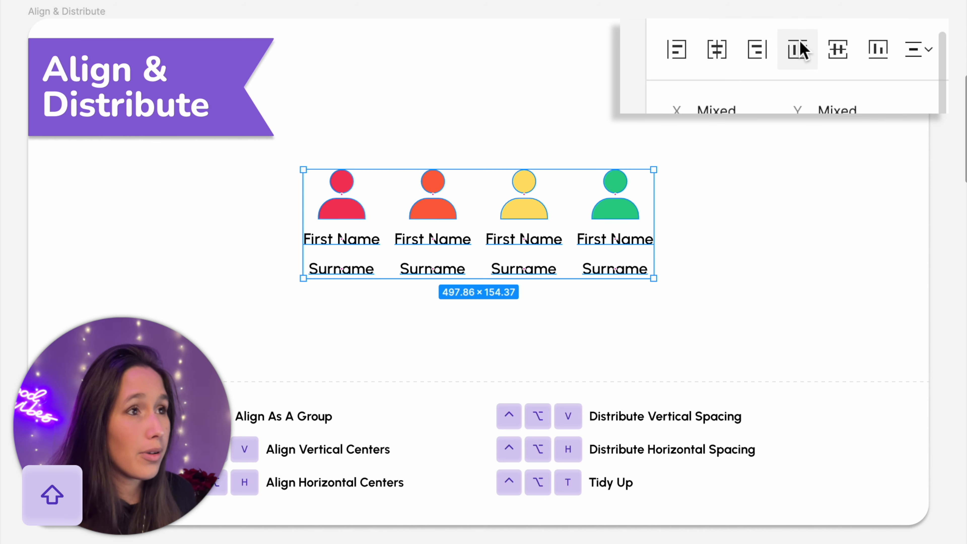
- Align the selected icons and names as a group to the vertical center of the Align & Distribute frame
left_click(840, 48)
key("ctrl+a")
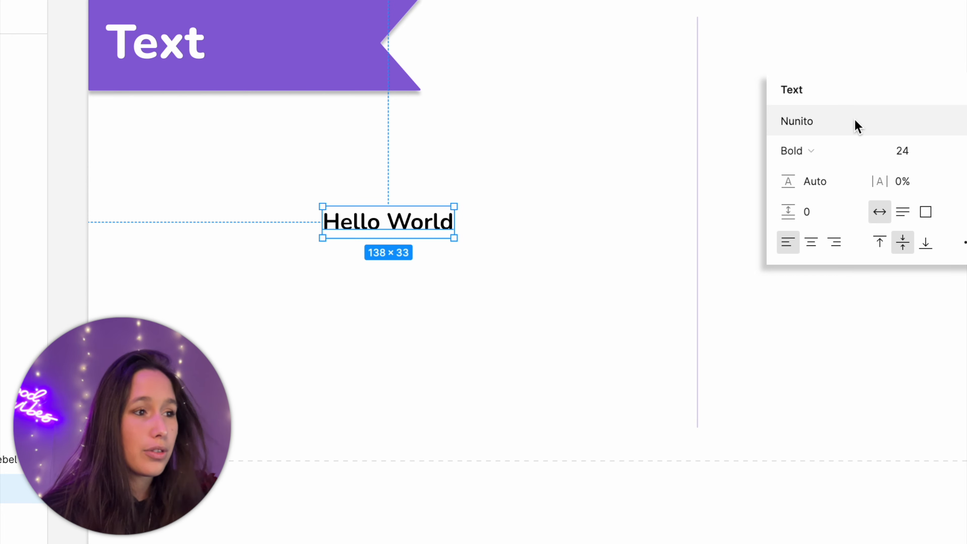
- Examine the fonts offered for the Hello World text, among all fonts and those used in this file
left_click(871, 126)
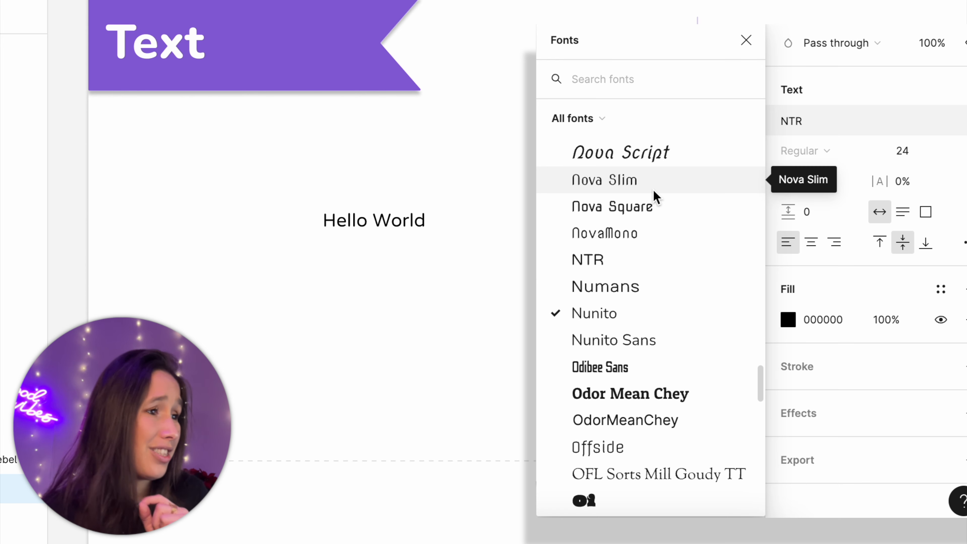
scroll(651, 191, "up", 1)
scroll(629, 186, "down", 6)
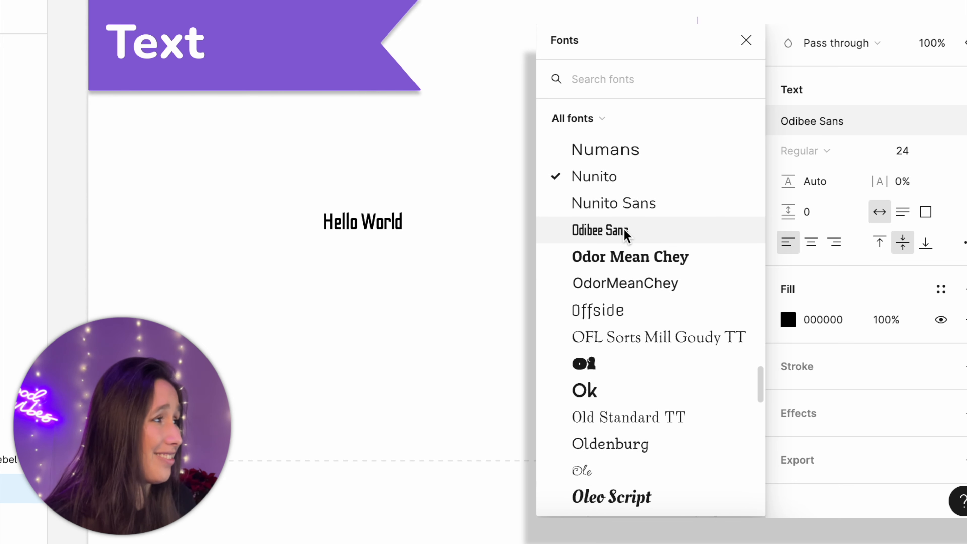
scroll(625, 233, "down", 2)
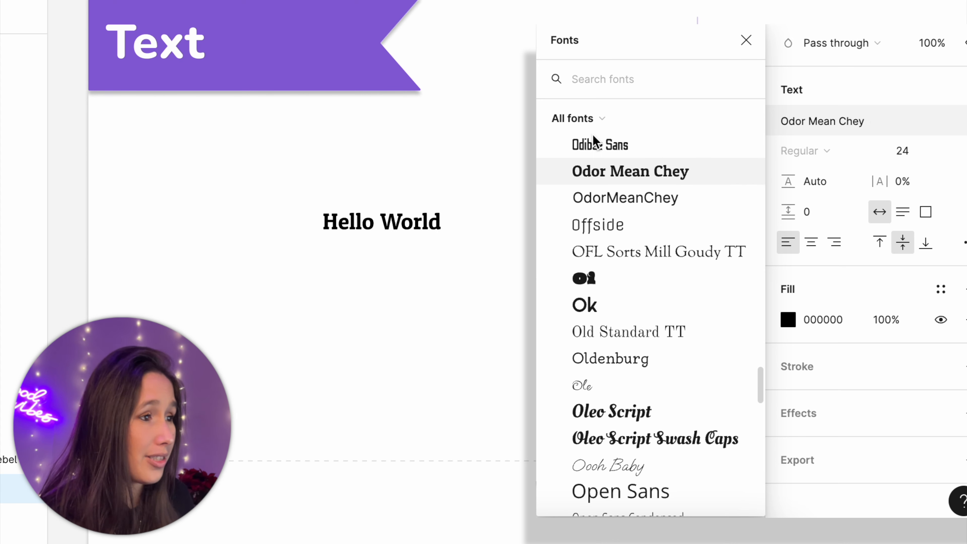
left_click(595, 121)
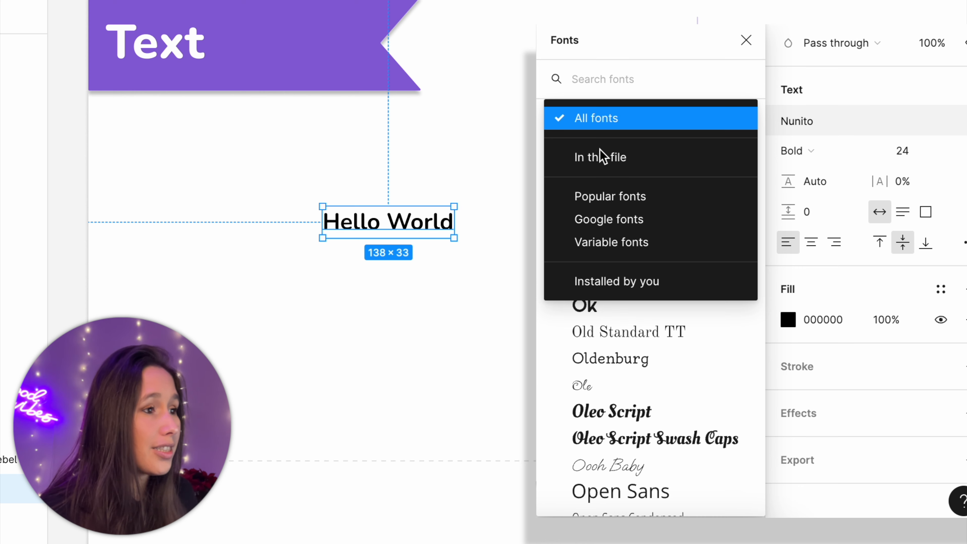
left_click(603, 158)
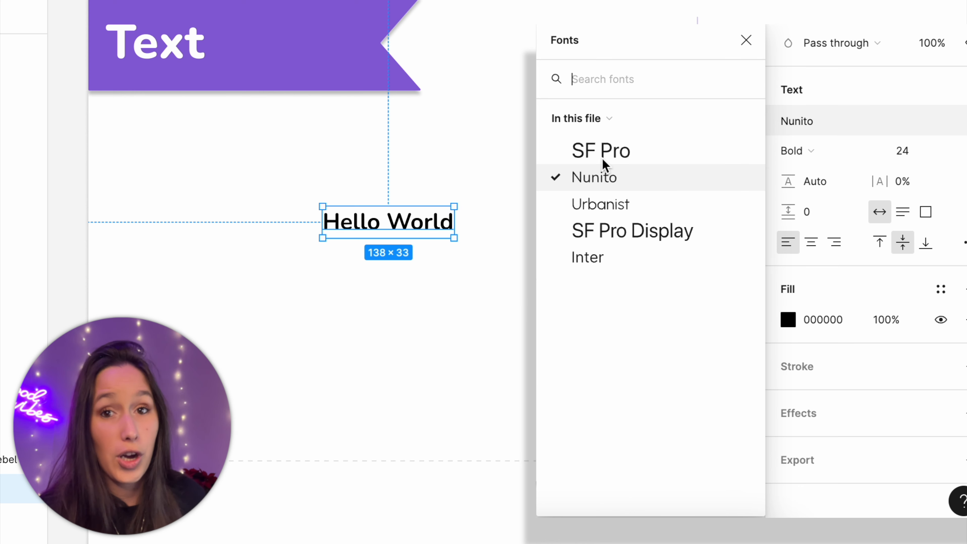
left_click(623, 123)
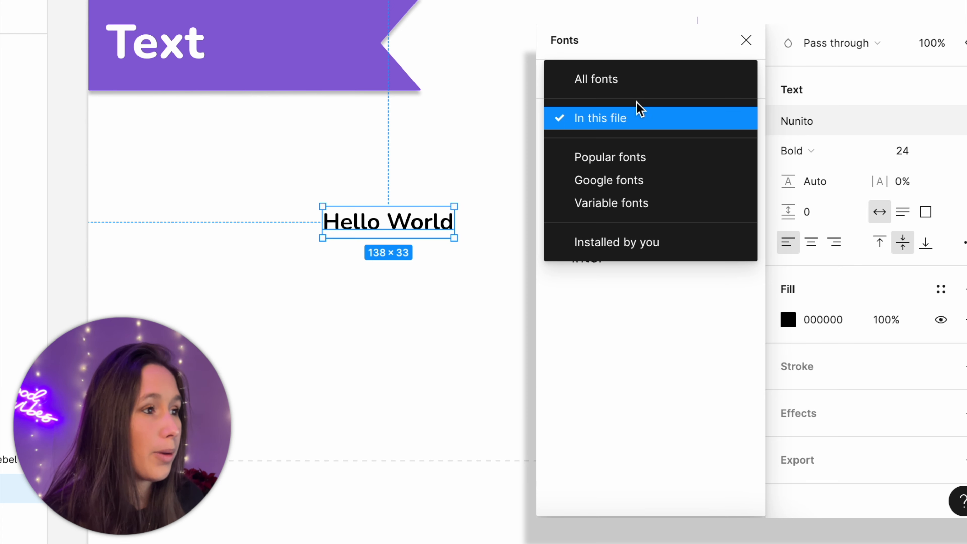
left_click(638, 83)
- Review the font weights and preset sizes available for the Hello World text, keeping Bold and 24
left_click(799, 151)
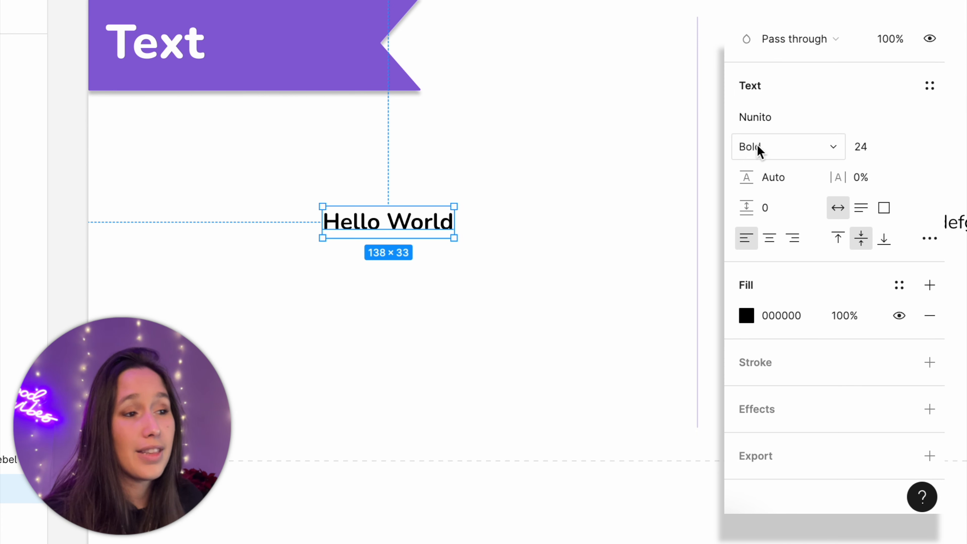
left_click(758, 151)
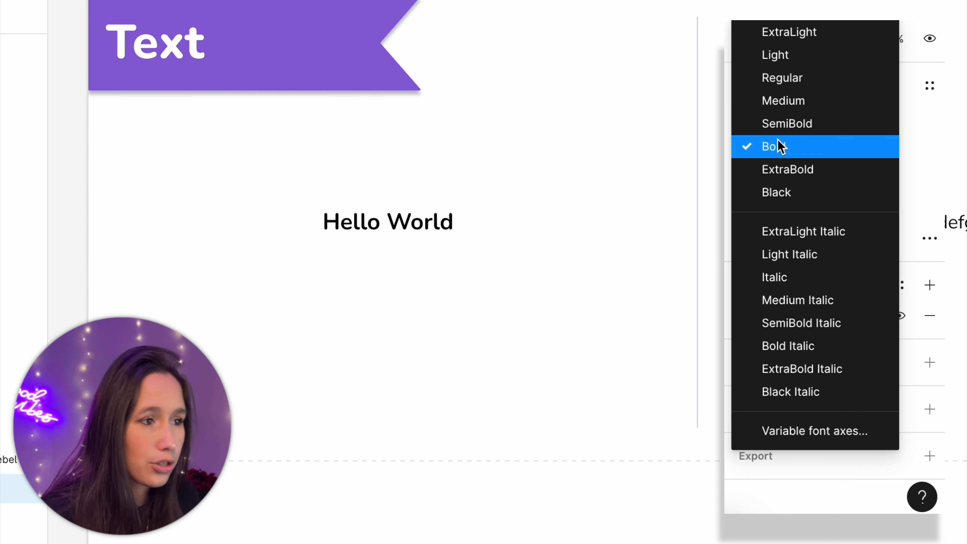
left_click(779, 146)
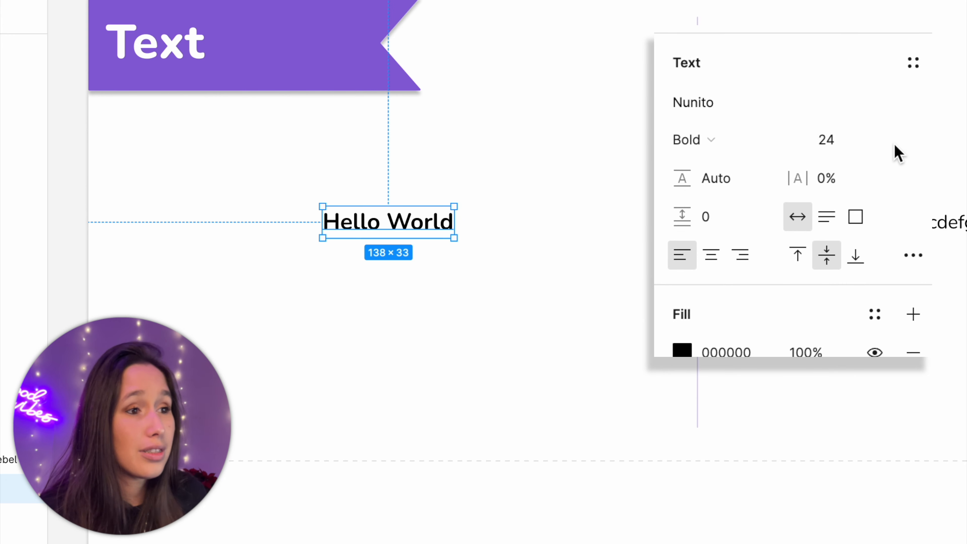
left_click(912, 147)
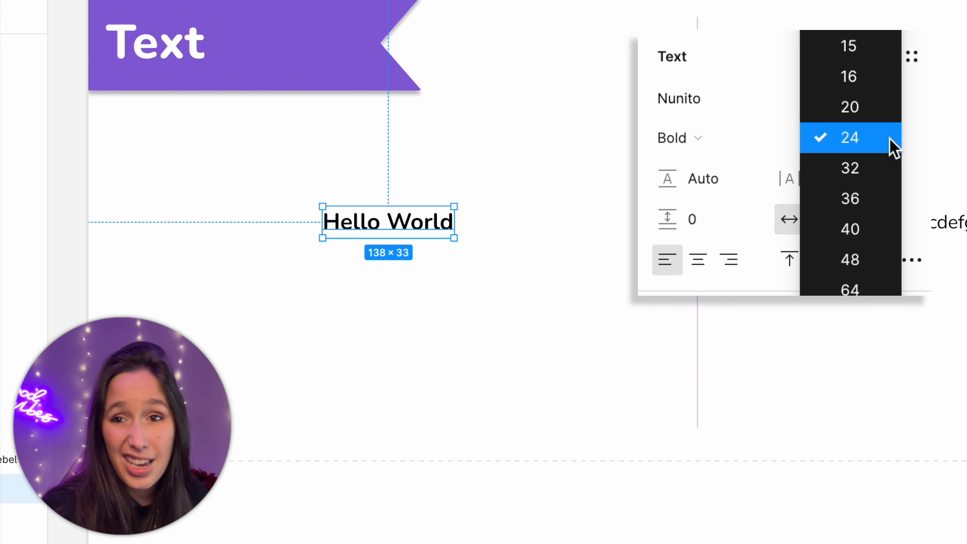
left_click(892, 147)
- Adjust the Hello World text's font size in increments of 1 and 10, ending at 27
left_click(852, 152)
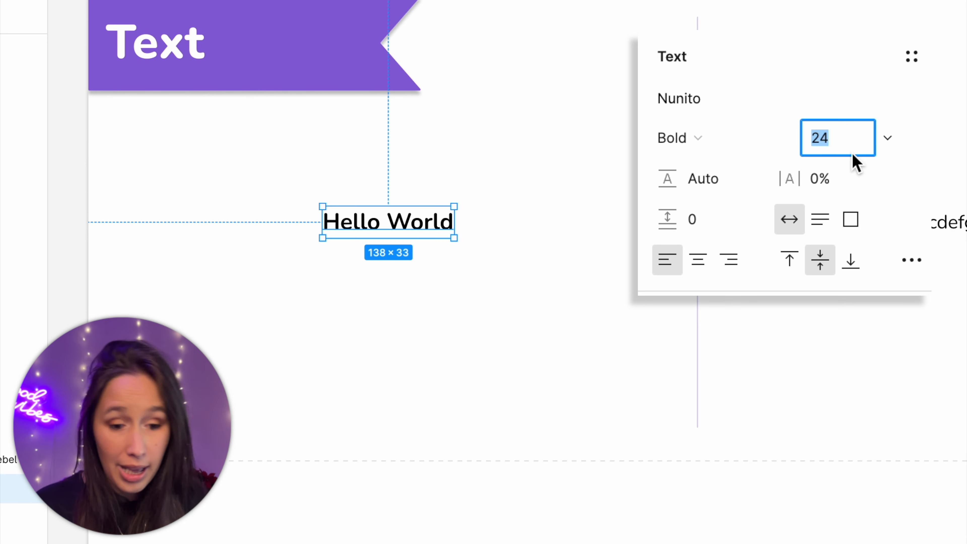
key("Up")
key("Down")
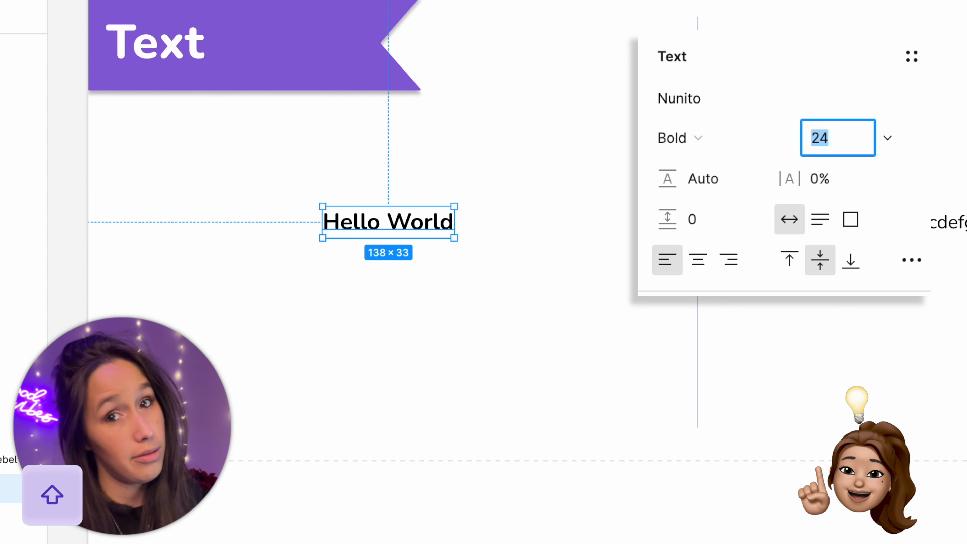
key("shift+Up")
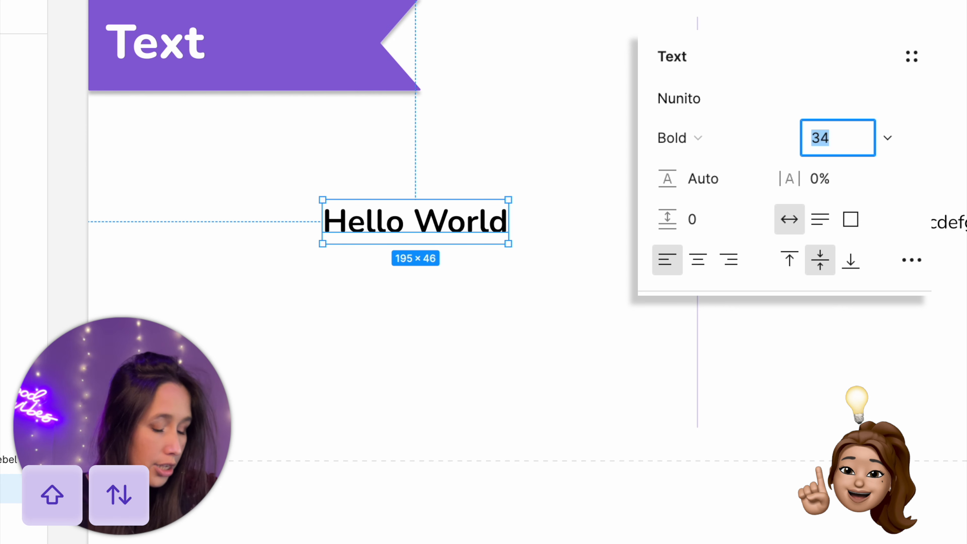
key("shift+Down")
key("Up")
key("Up")
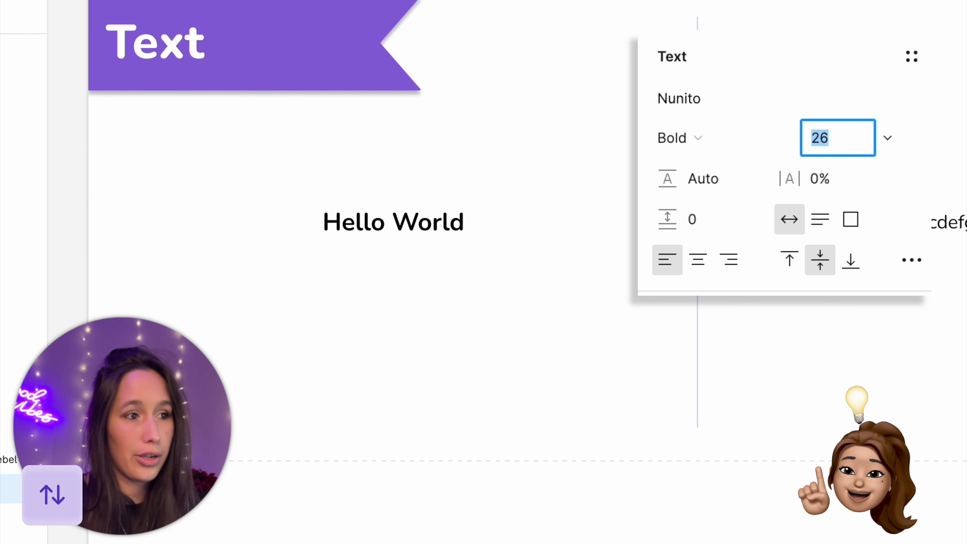
key("Up")
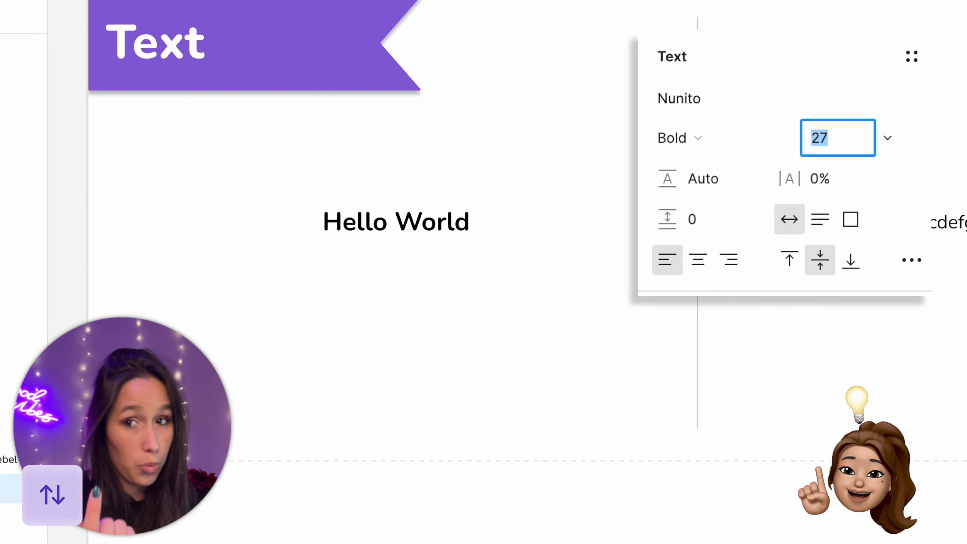
key("shift+Up")
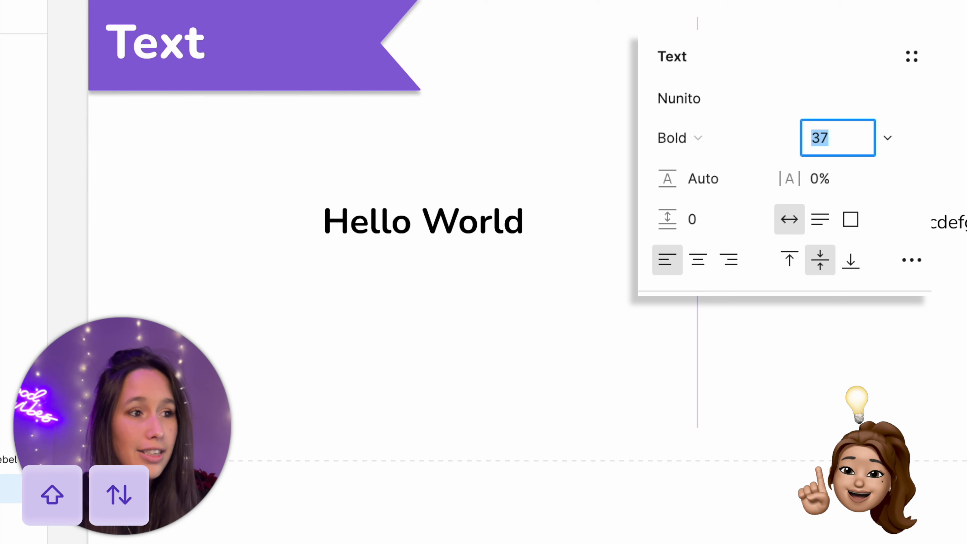
key("shift+Down")
- Try a line height of 400% on the Hello World text, and set it back to Auto
left_click(739, 186)
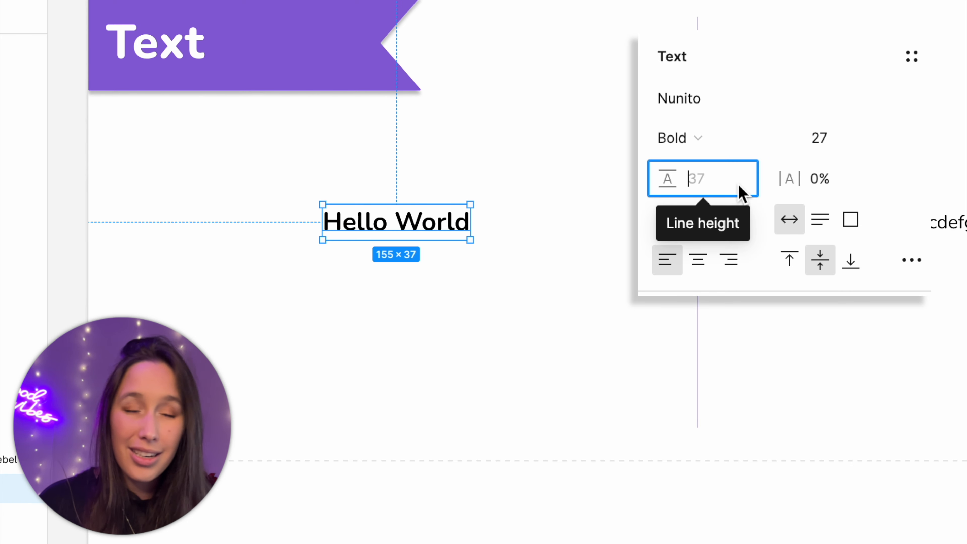
left_click(810, 141)
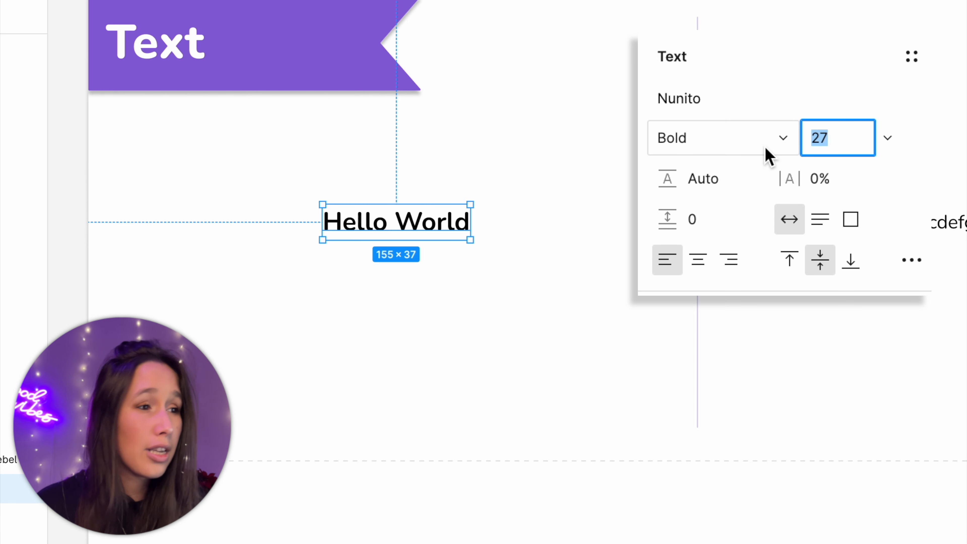
left_click(745, 185)
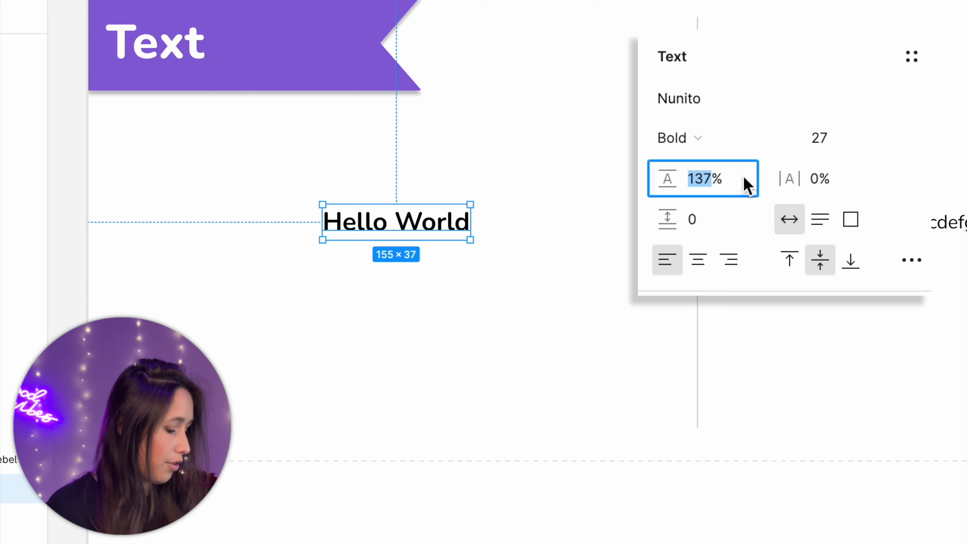
type("400")
key("Return")
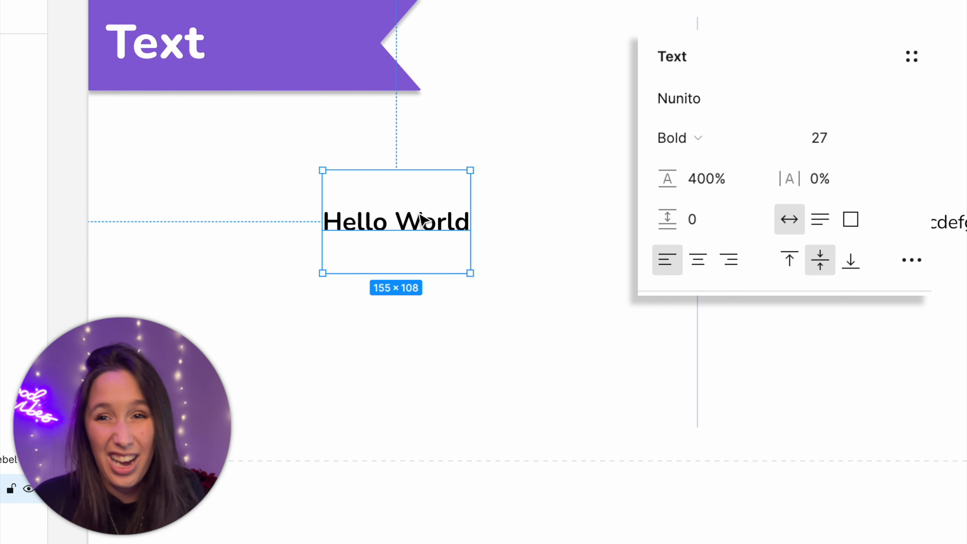
left_click(730, 168)
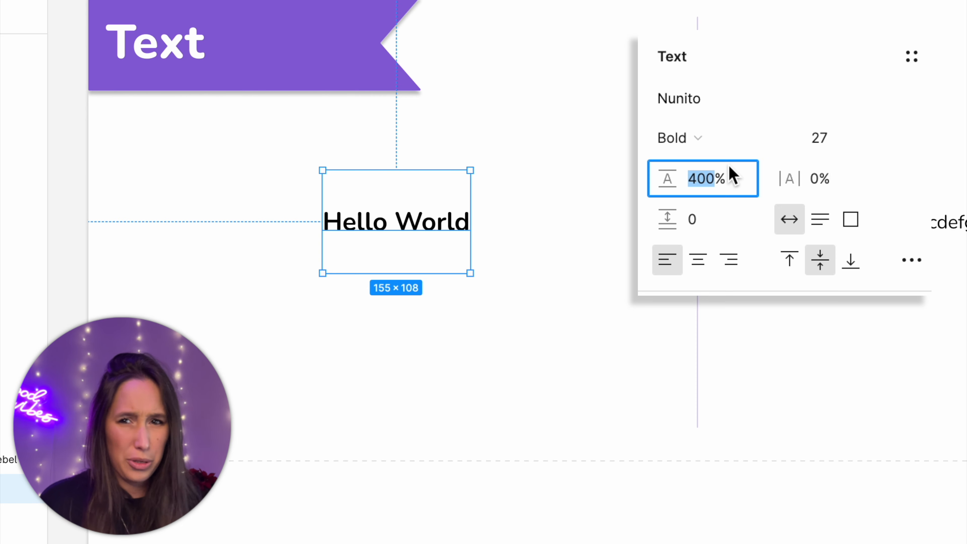
type("auto")
key("Return")
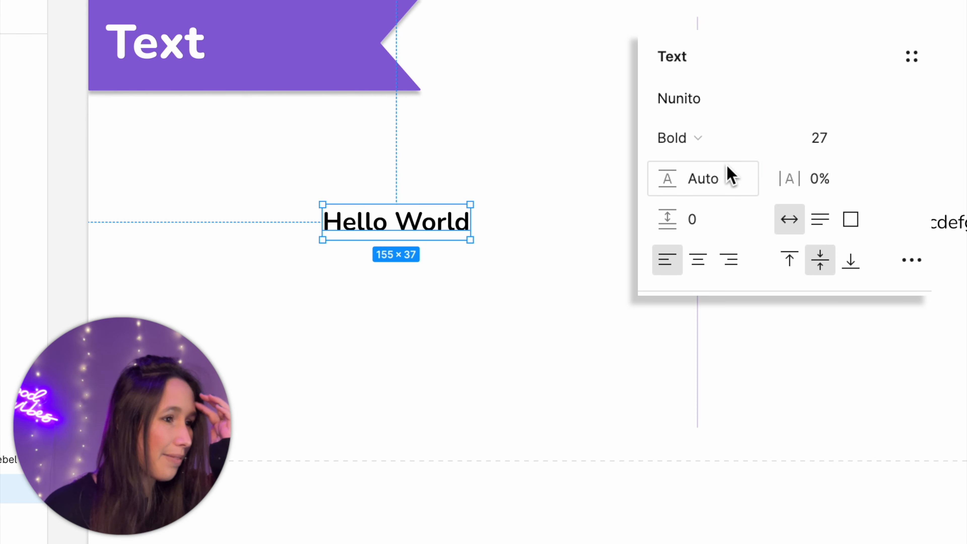
- Set the Hello World text's letter spacing to 11% and break it into two lines, one word each
left_click_drag(789, 179, 853, 181)
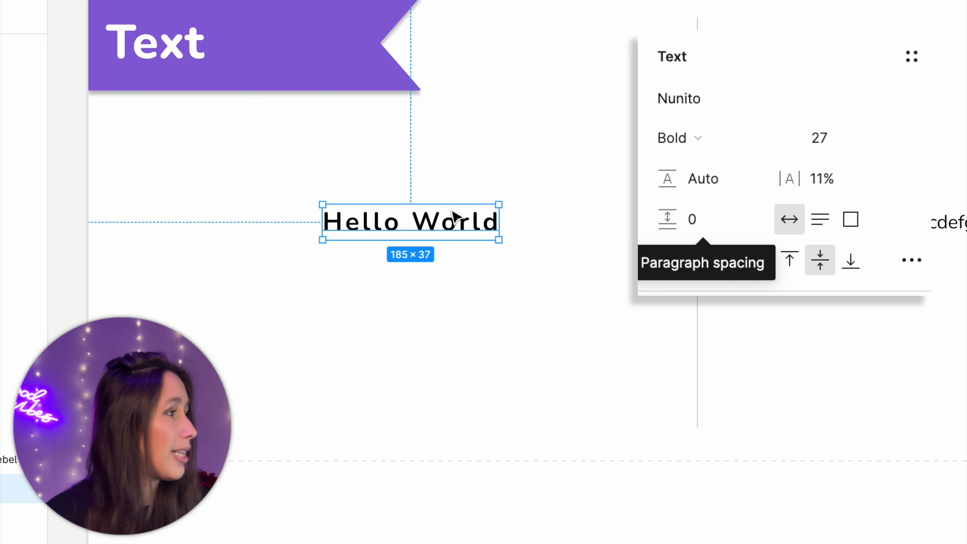
double_click(396, 221)
left_click(397, 221)
left_click(416, 222)
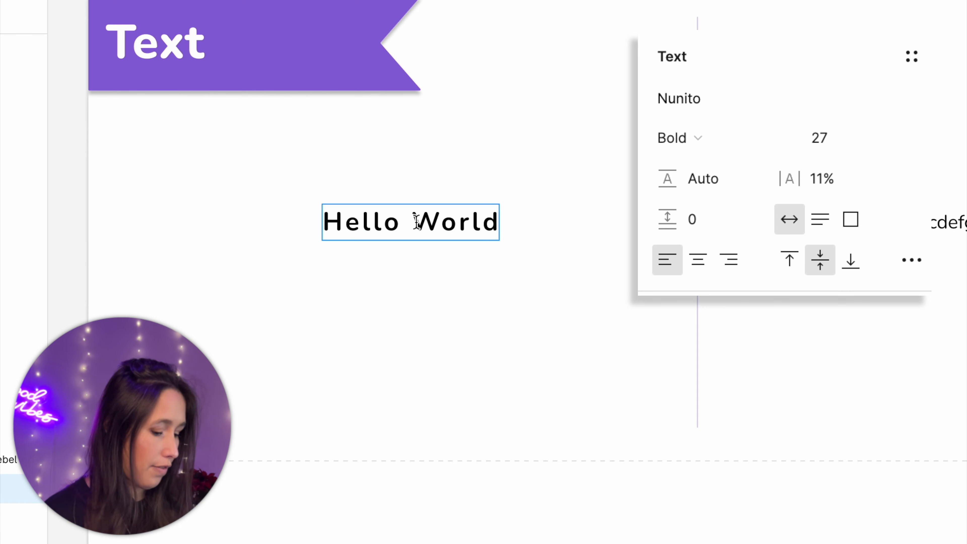
key("Return")
key("Escape")
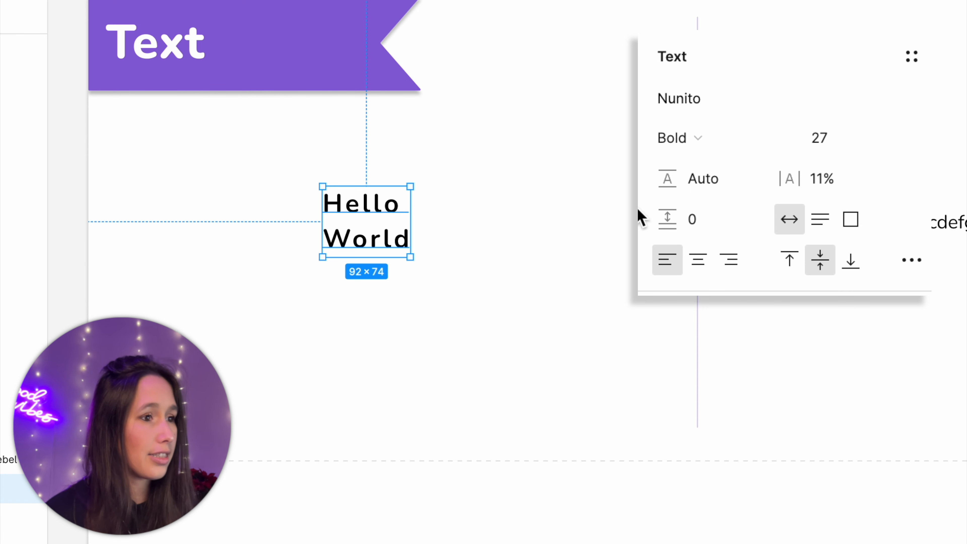
- Try a paragraph spacing of 45 between Hello and World, and reset it to 0
left_click_drag(641, 218, 781, 219)
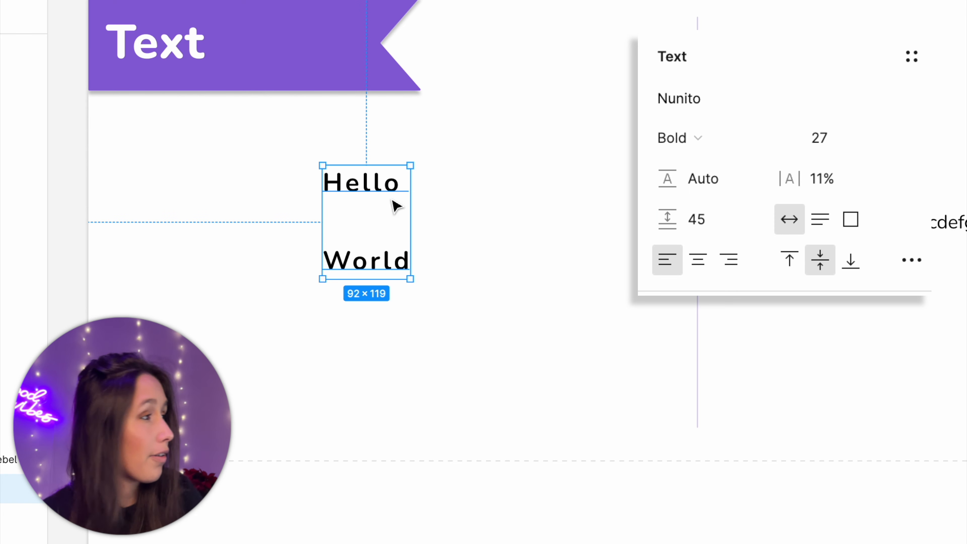
double_click(383, 186)
double_click(383, 187)
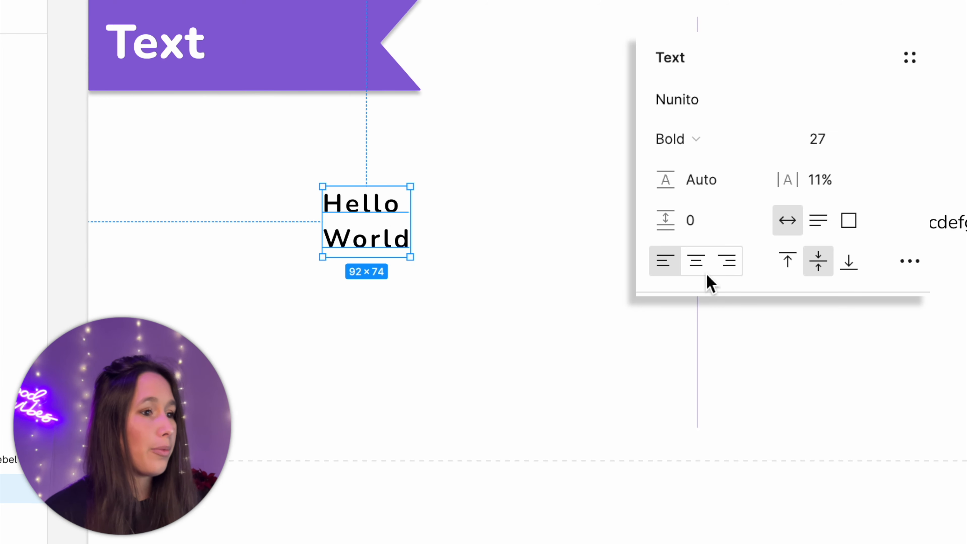
- Enlarge the Hello World text box to about 274 × 194, try its horizontal alignments, and align the text left and bottom
left_click_drag(411, 256, 581, 372)
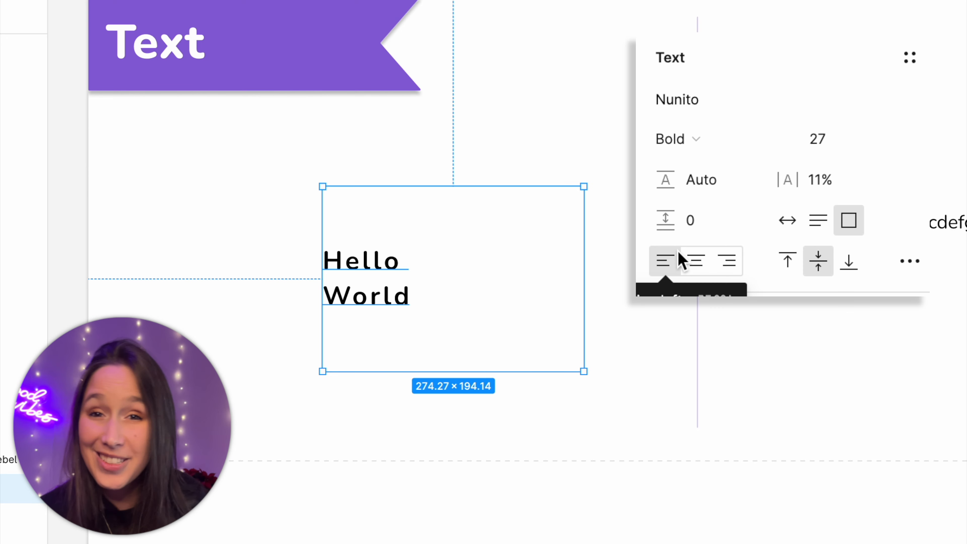
left_click(695, 262)
left_click(729, 267)
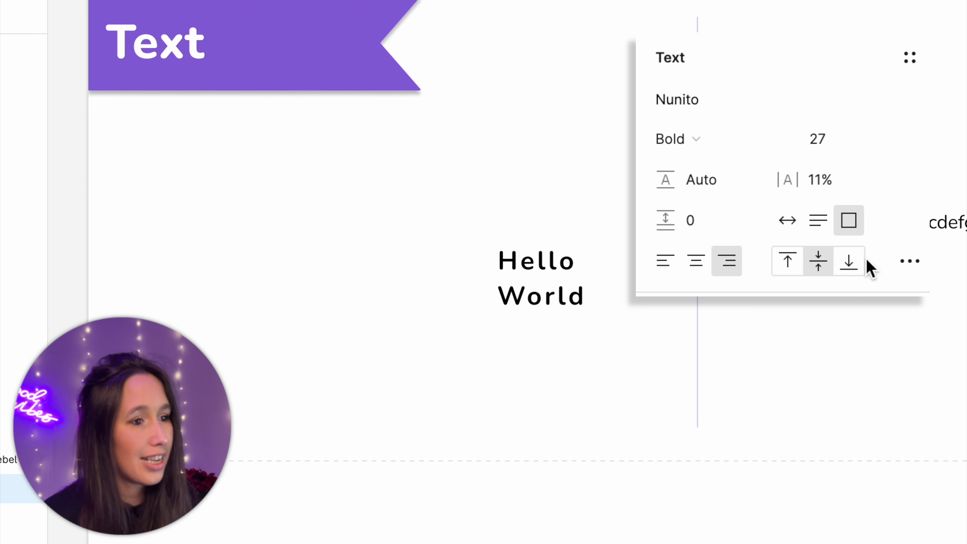
left_click(849, 263)
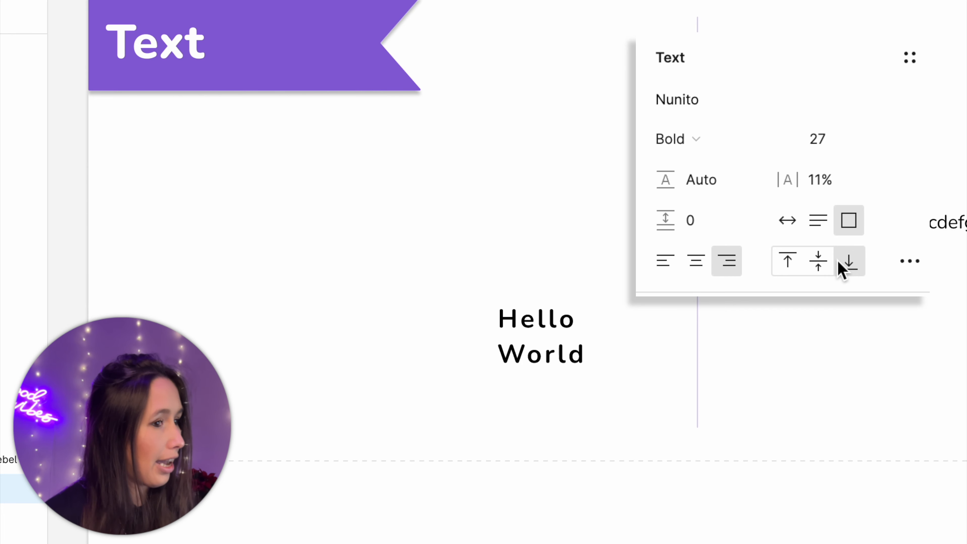
left_click(666, 263)
- Try underline and strikethrough on the Hello World text, reset its decoration to none, and set its case to Uppercase
left_click(910, 260)
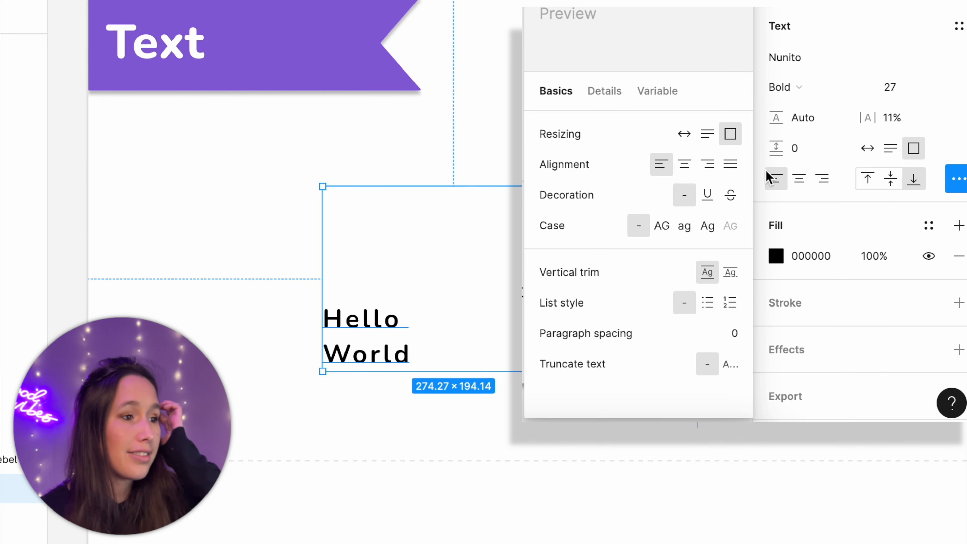
left_click(707, 194)
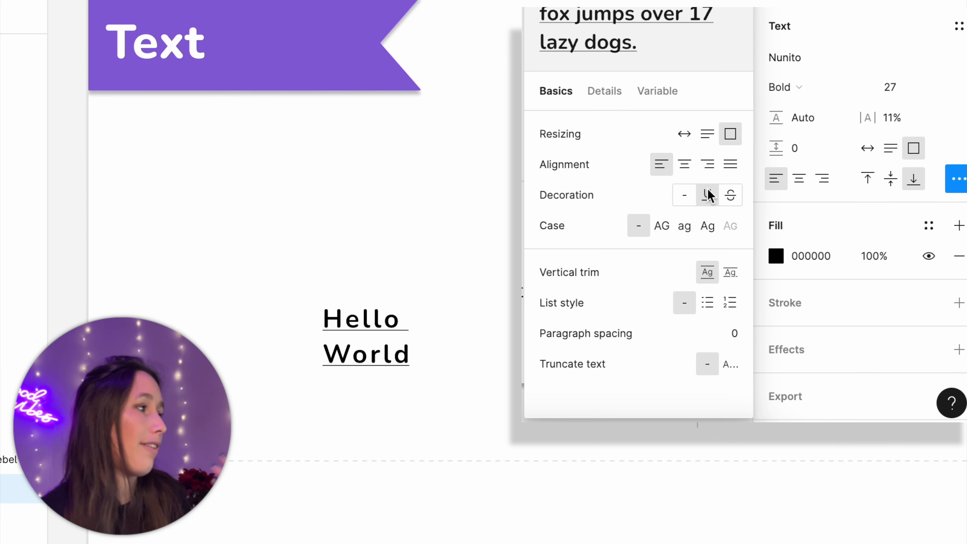
left_click(730, 195)
left_click(681, 199)
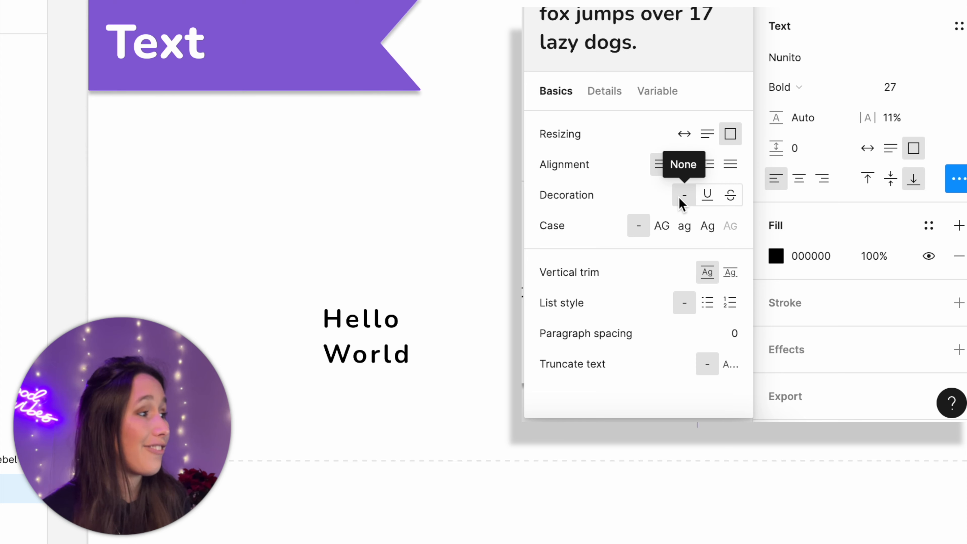
left_click(660, 226)
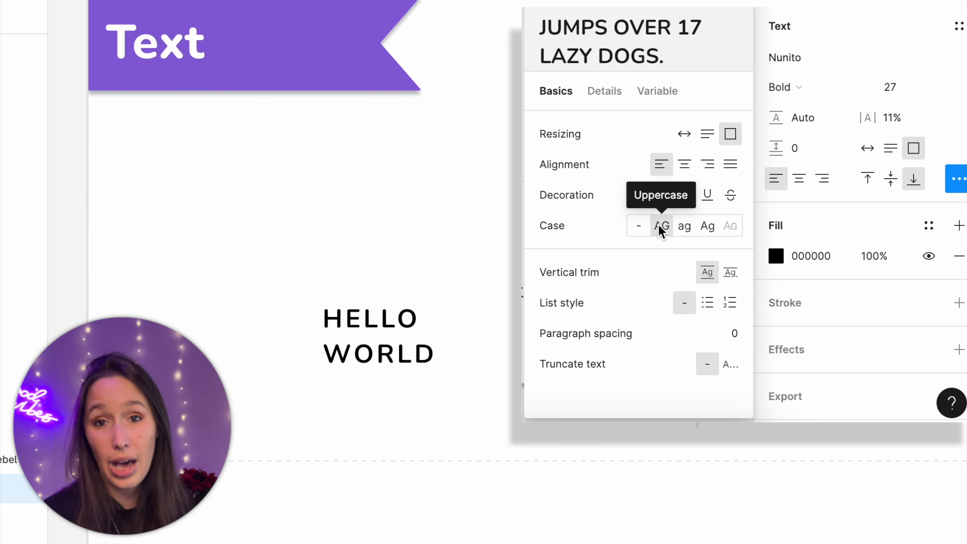
- Try lowercase and title case on the Hello World text, and reset its case to none
left_click(680, 221)
left_click(699, 220)
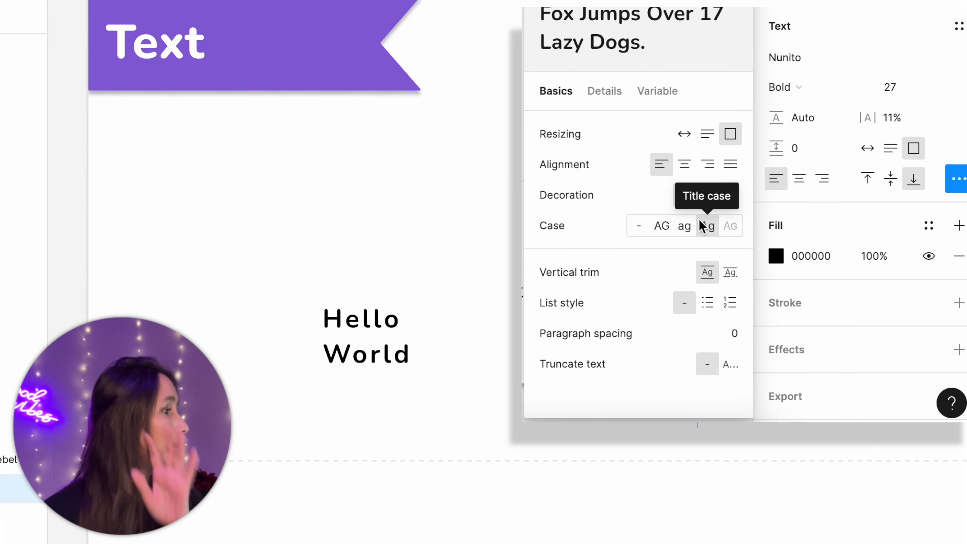
left_click(647, 226)
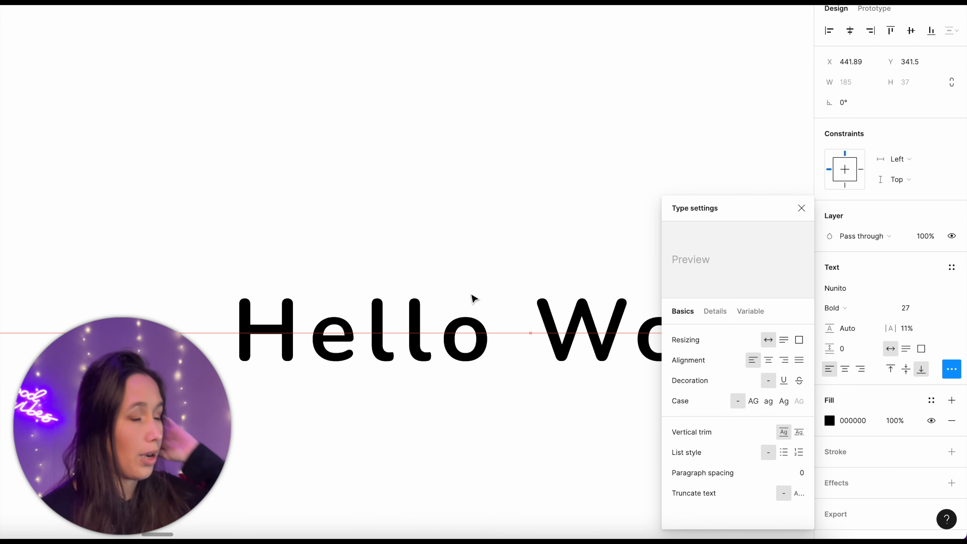
- Undo the last change to the Hello World text and try its tighter vertical trim, cap height to baseline
key("super+z")
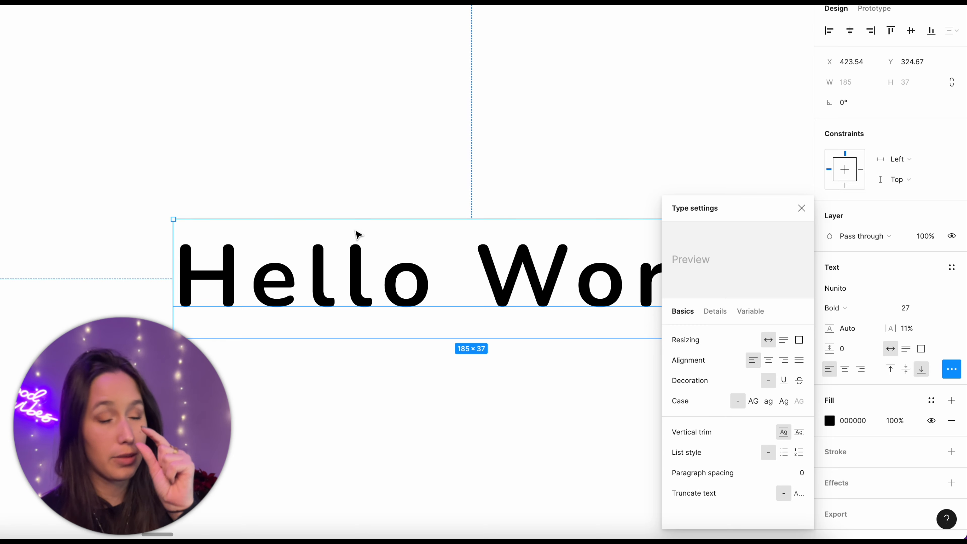
left_click(799, 432)
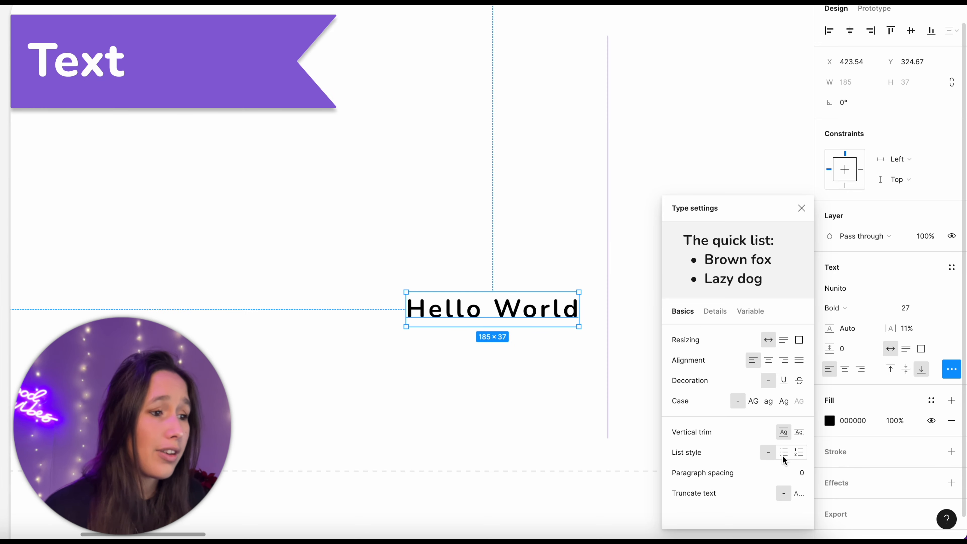
- Try a bulleted list on the Hello World text, move it to about X 361, Y 272, and make it a numbered list
left_click(783, 453)
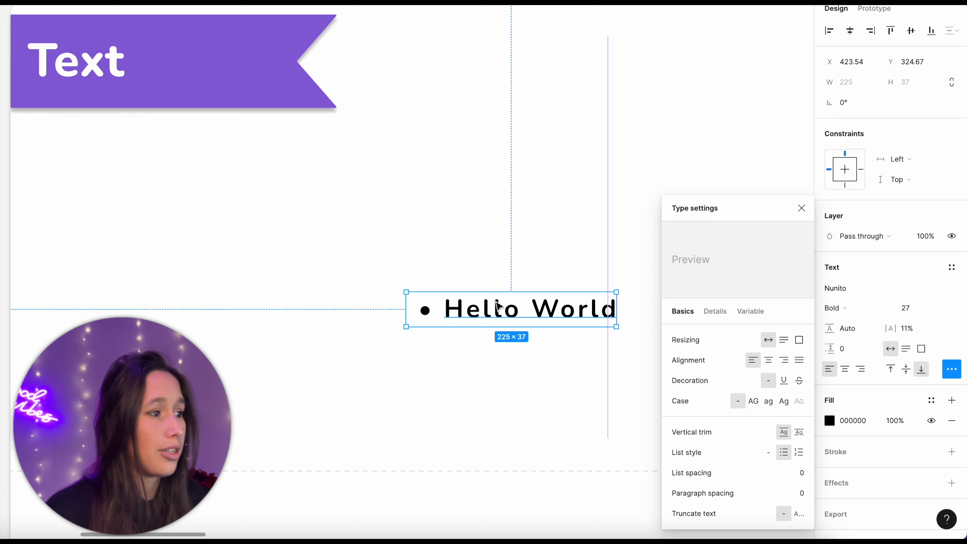
left_click_drag(497, 305, 438, 256)
left_click(799, 452)
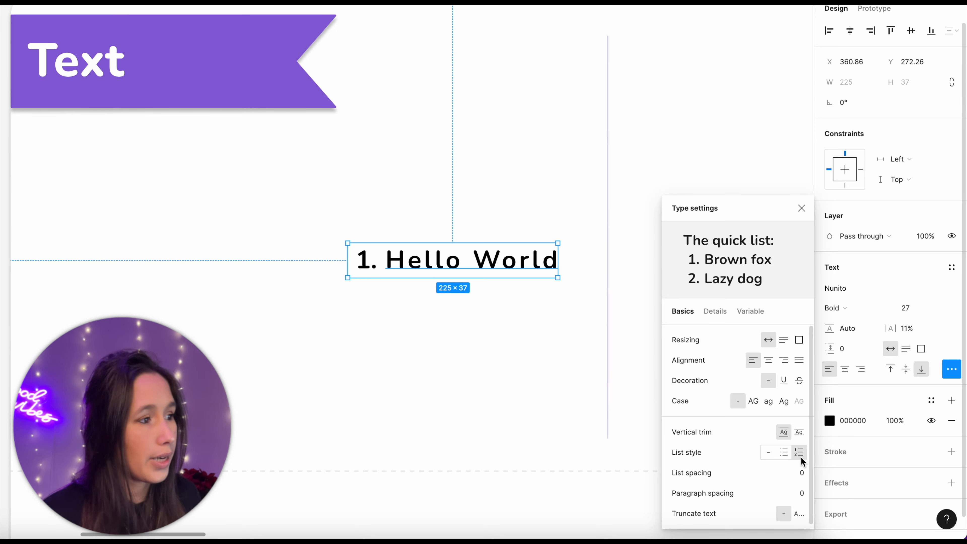
left_click(801, 477)
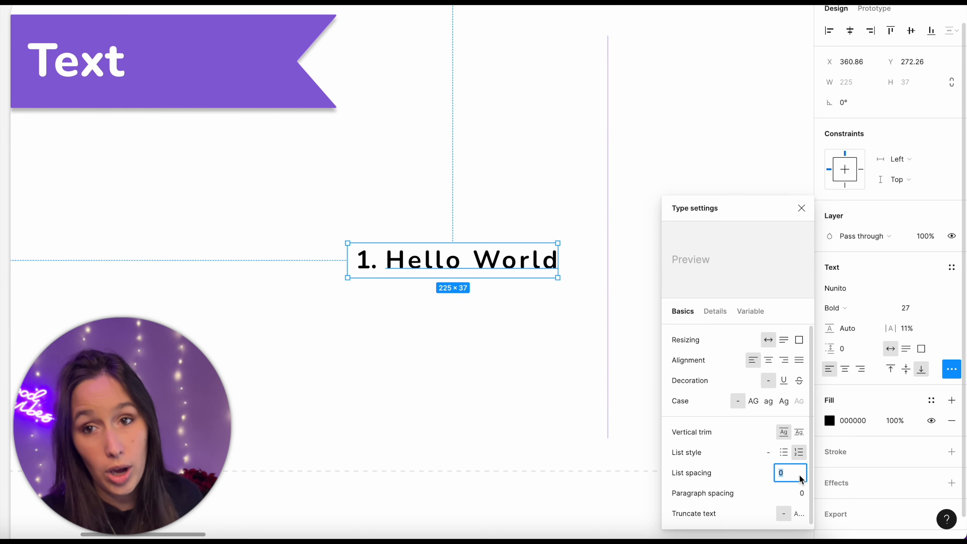
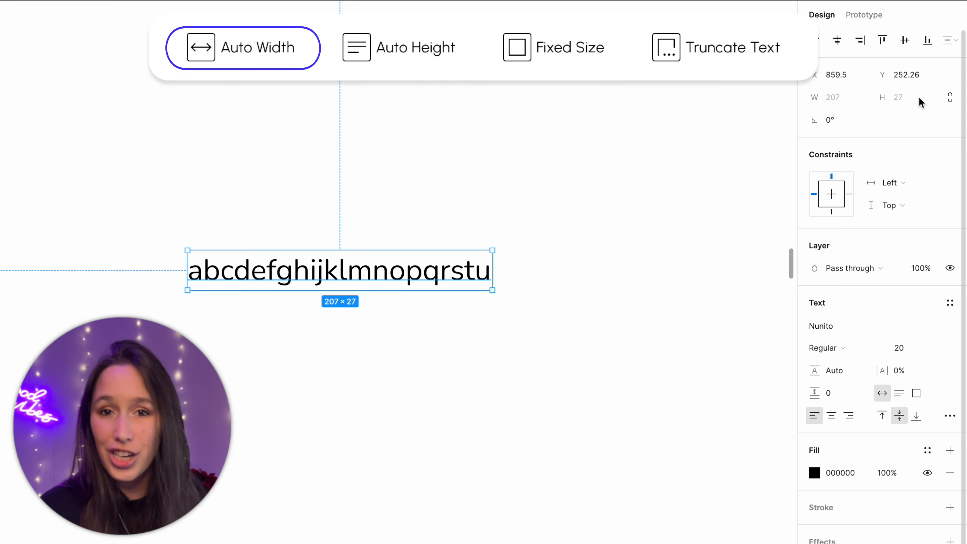
- Extend the auto-width alphabet text with vwxyz0129475 and add a second line reading uiruyiuru
double_click(481, 270)
left_click(484, 268)
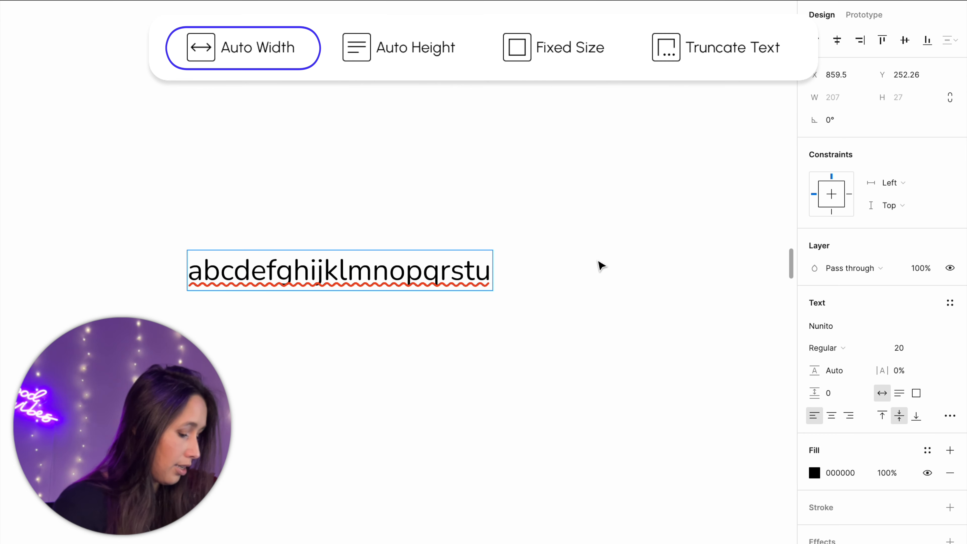
type("vwxy")
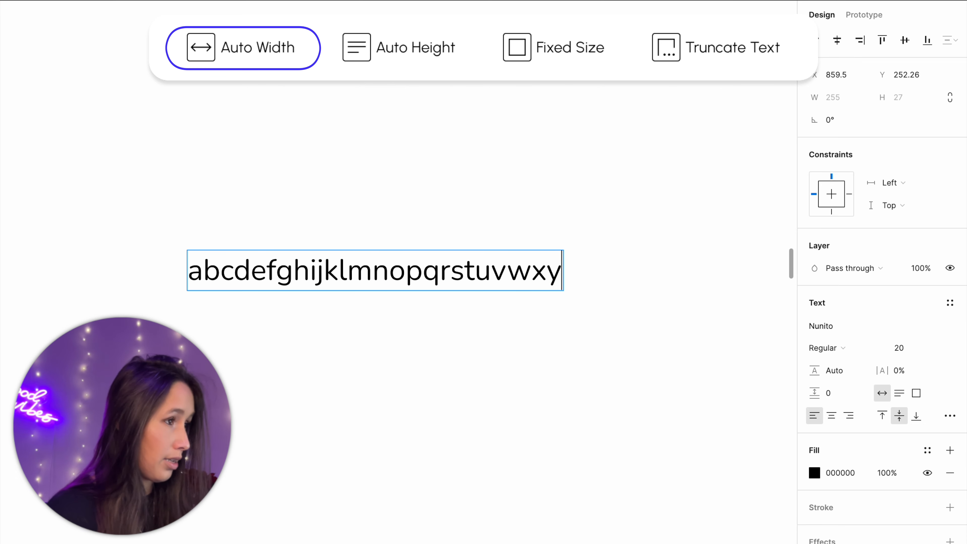
type("z")
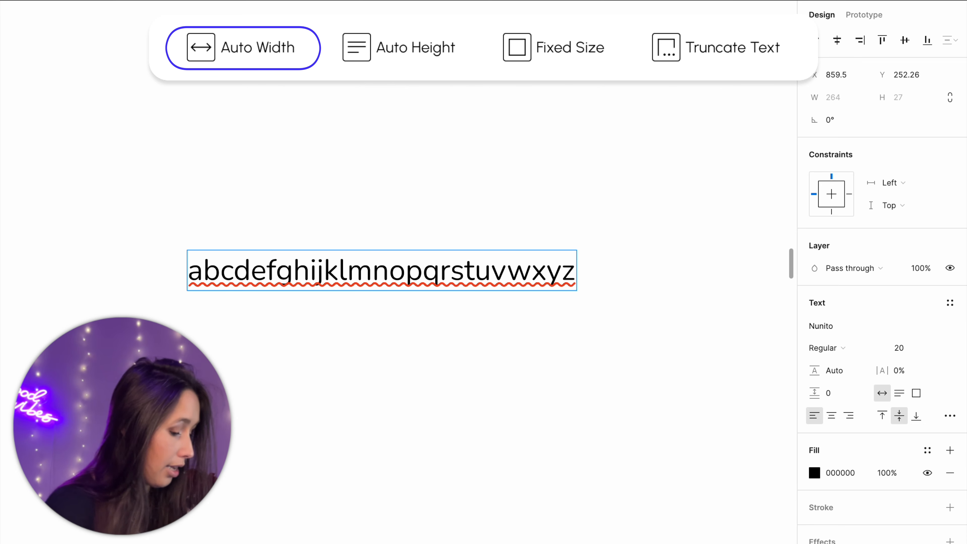
type("0129475")
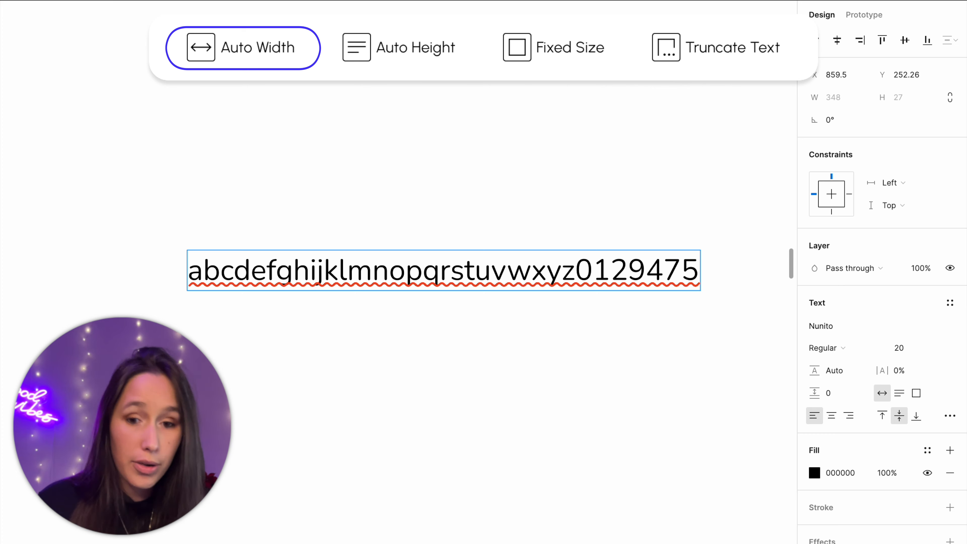
key("Return")
type("uiruyiuru")
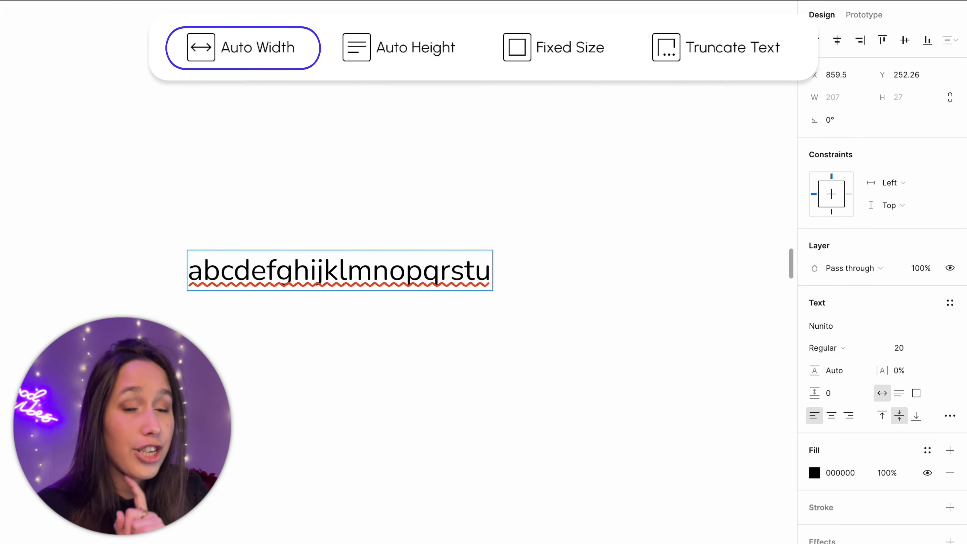
left_click(900, 394)
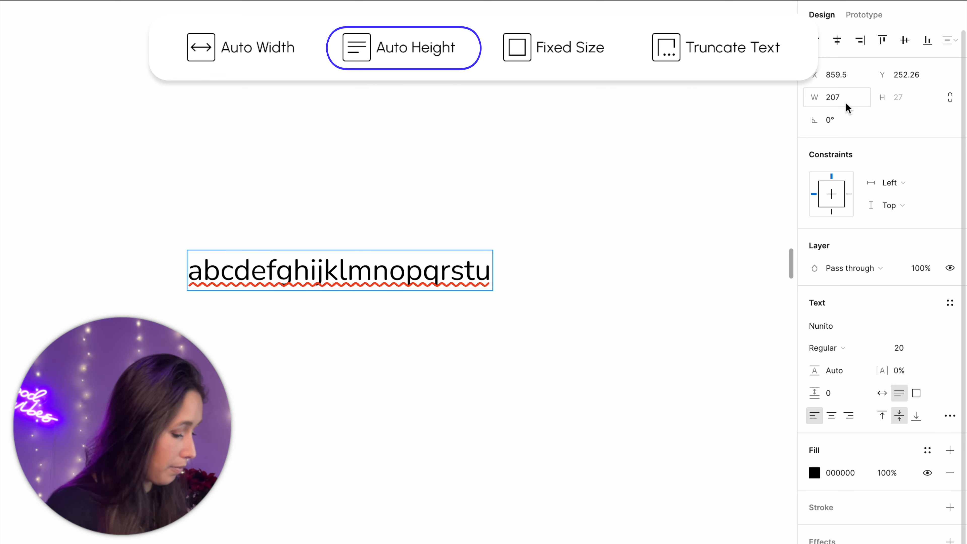
type("vw")
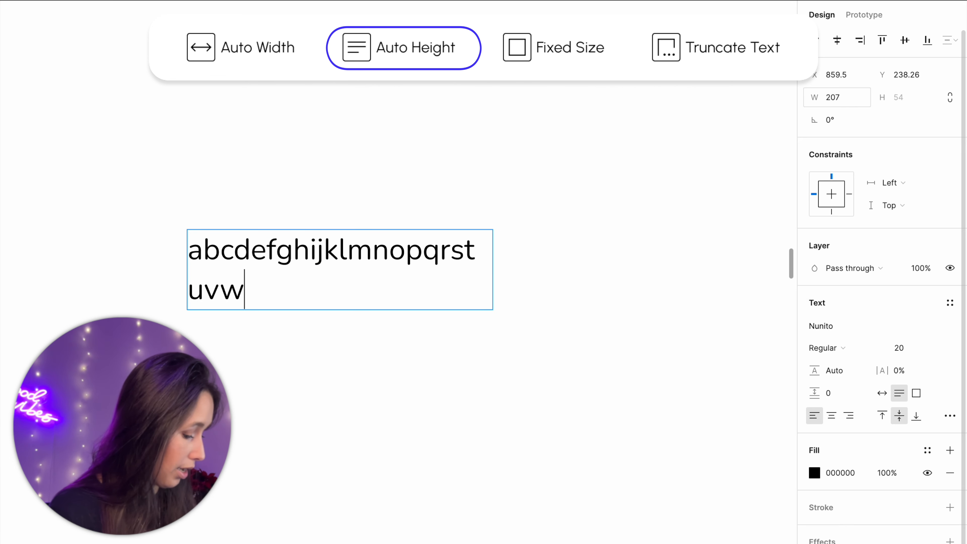
type("xyz")
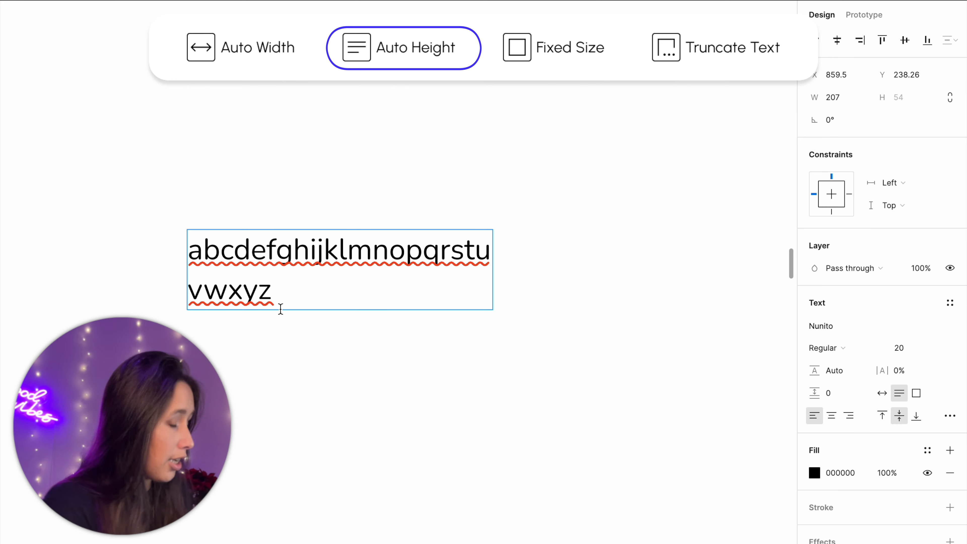
type("1437517615476546364723645276354")
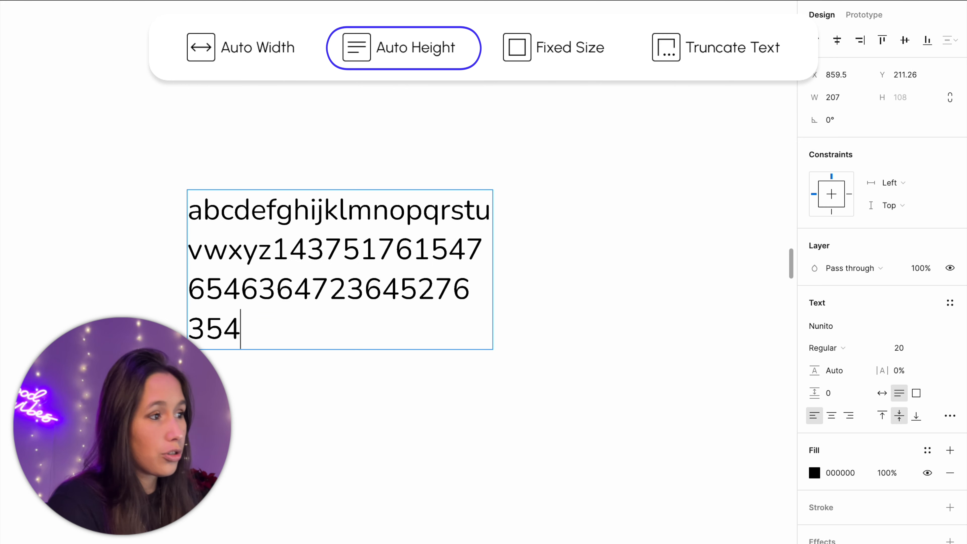
type("726345")
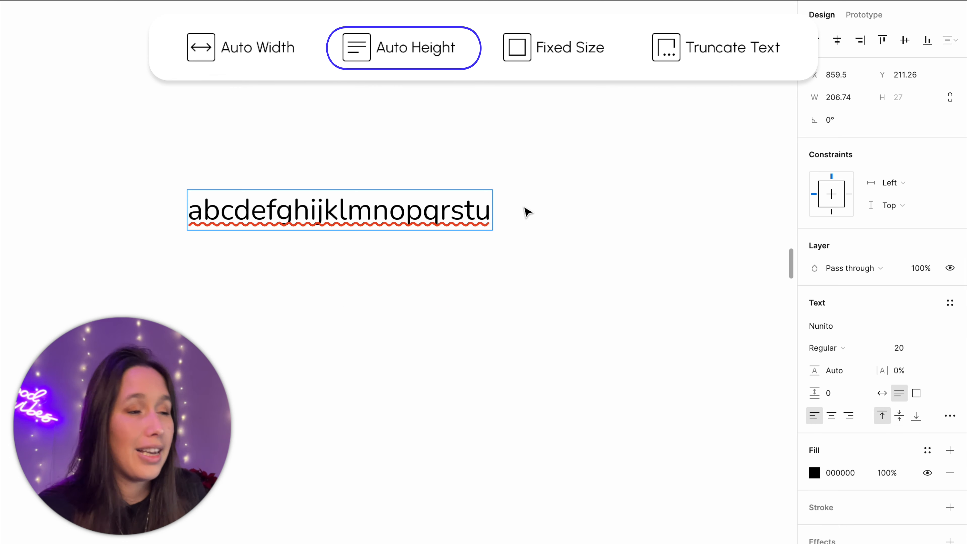
- Set the alphabet text's resizing to fixed size and append vwxyz12345
left_click(923, 396)
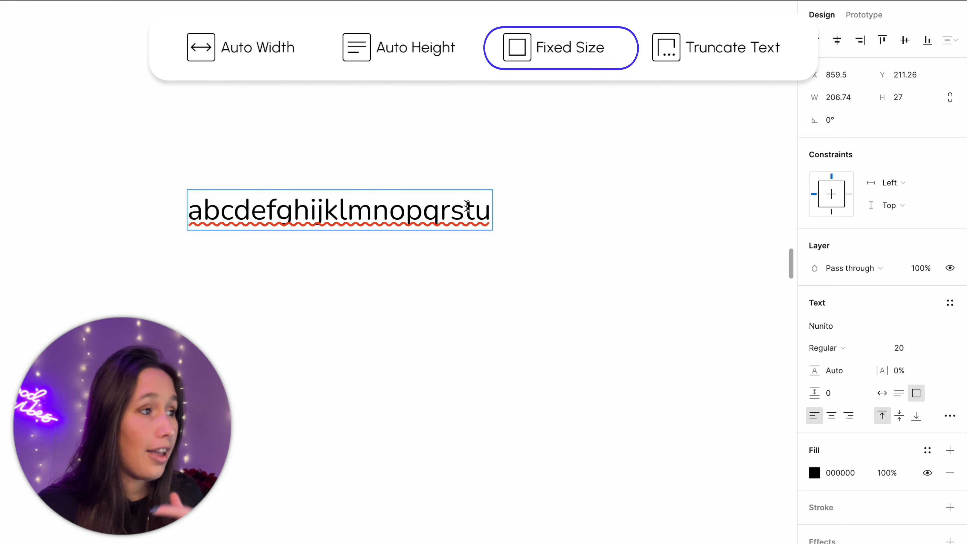
type("v")
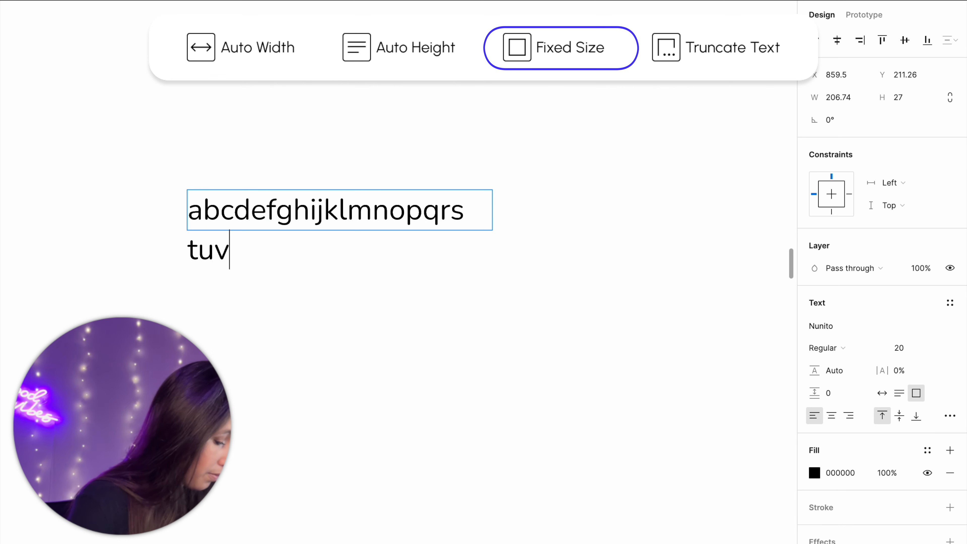
type("wxyz12346")
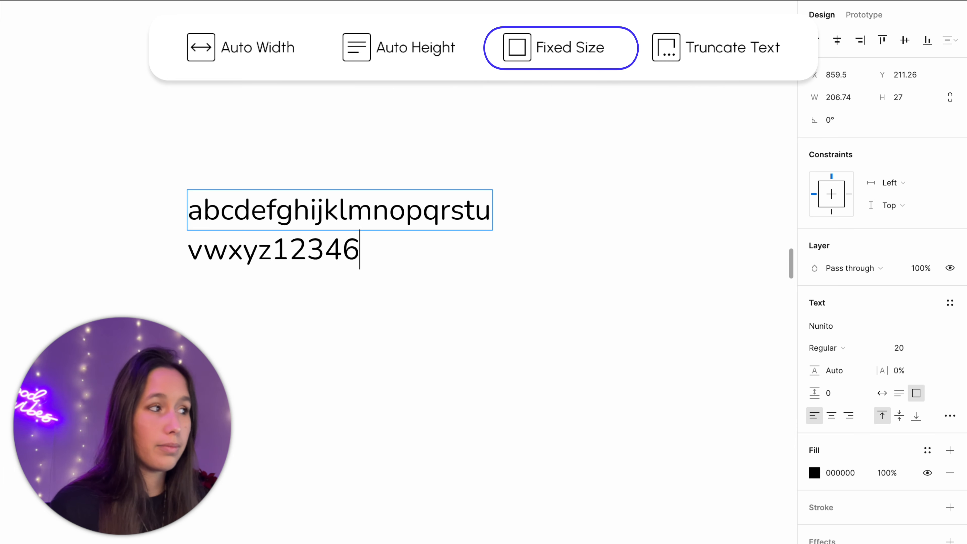
key("BackSpace")
type("5")
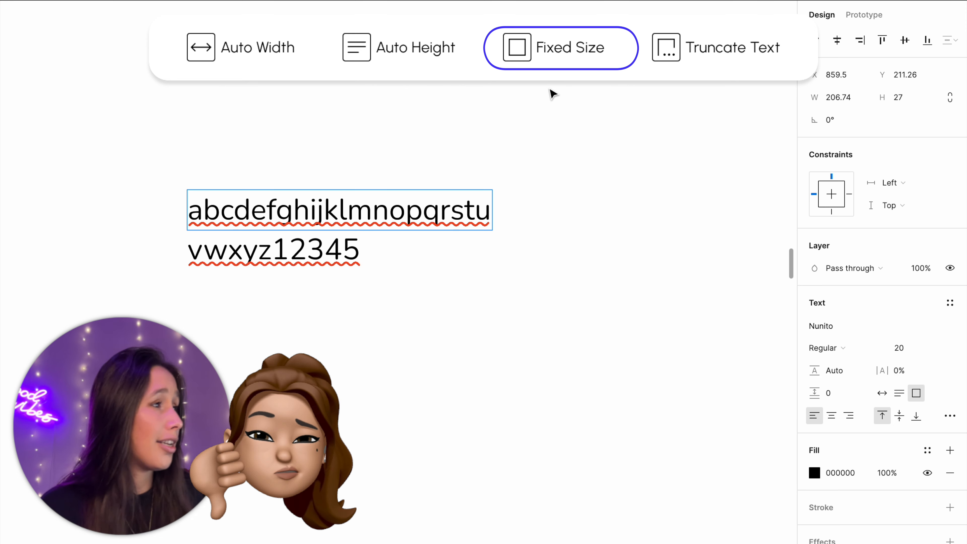
- Switch repeatedly between editing the alphabet text and selecting its layer to compare the text with its fixed-size bounding box
key("Escape")
key("Return")
key("Escape")
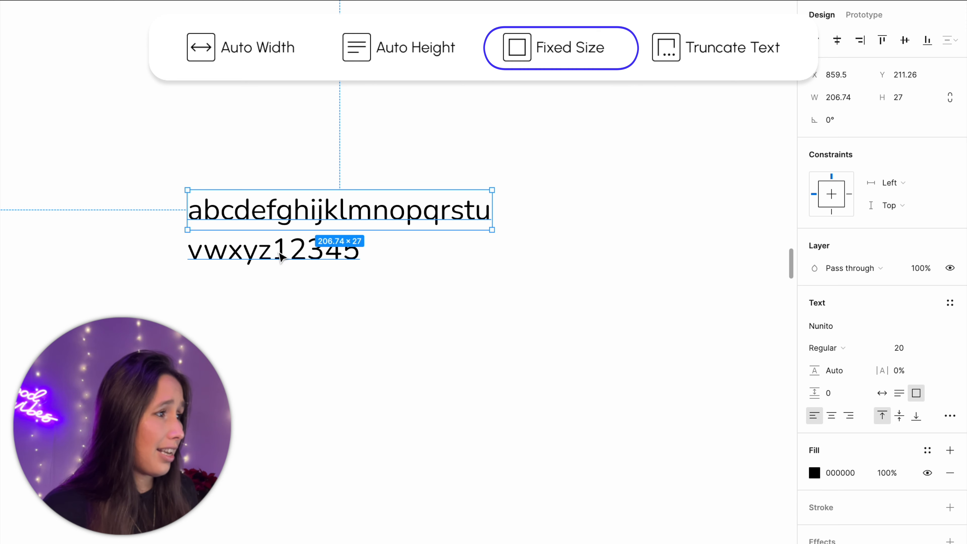
key("Return")
key("Escape")
key("Return")
key("Escape")
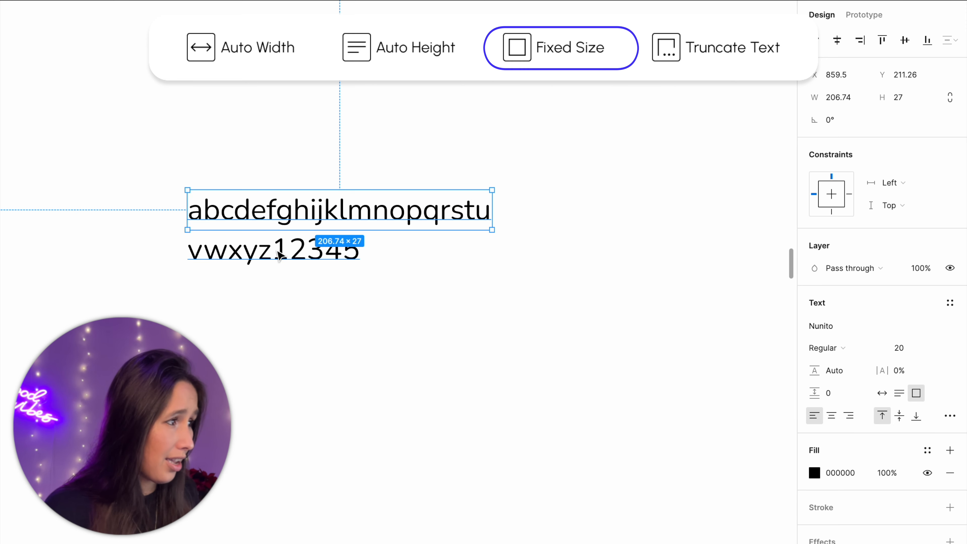
key("Return")
key("Escape")
key("Return")
key("Escape")
key("Return")
key("Escape")
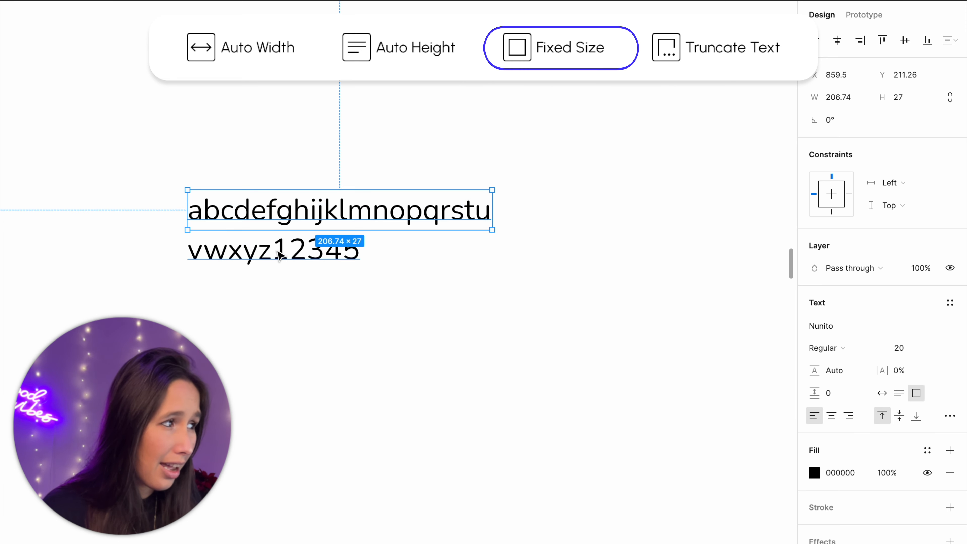
key("Return")
key("Escape")
key("Return")
key("Escape")
key("Return")
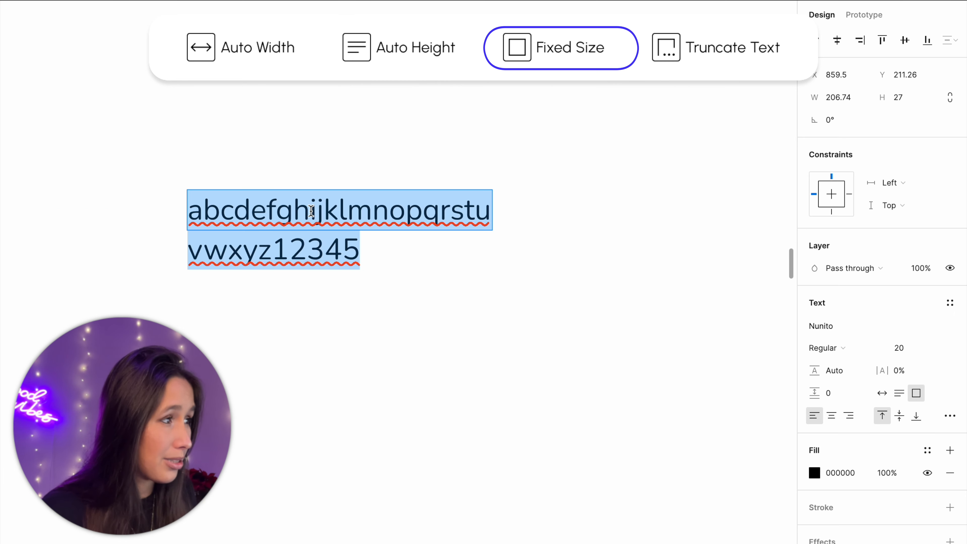
key("Escape")
key("Return")
key("Escape")
key("Return")
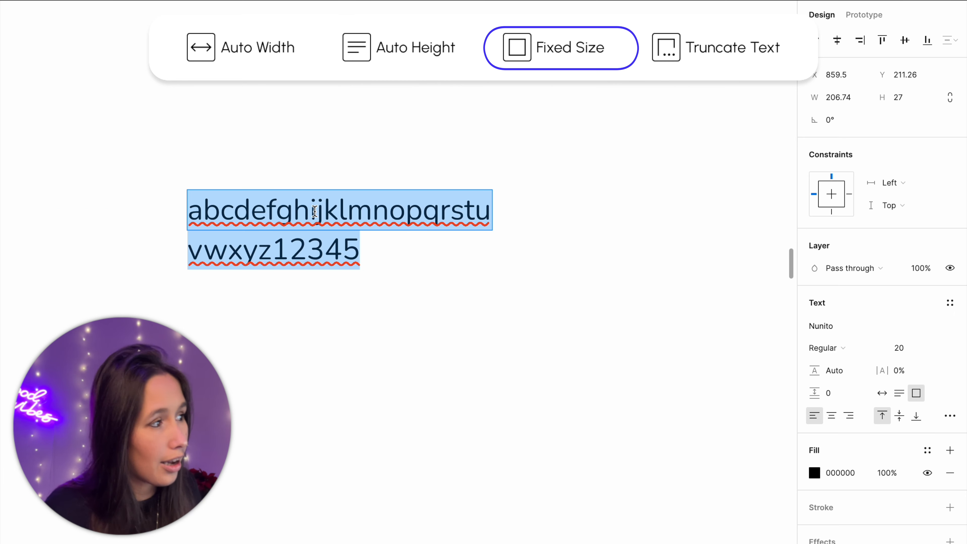
left_click(317, 214)
key("Escape")
key("Return")
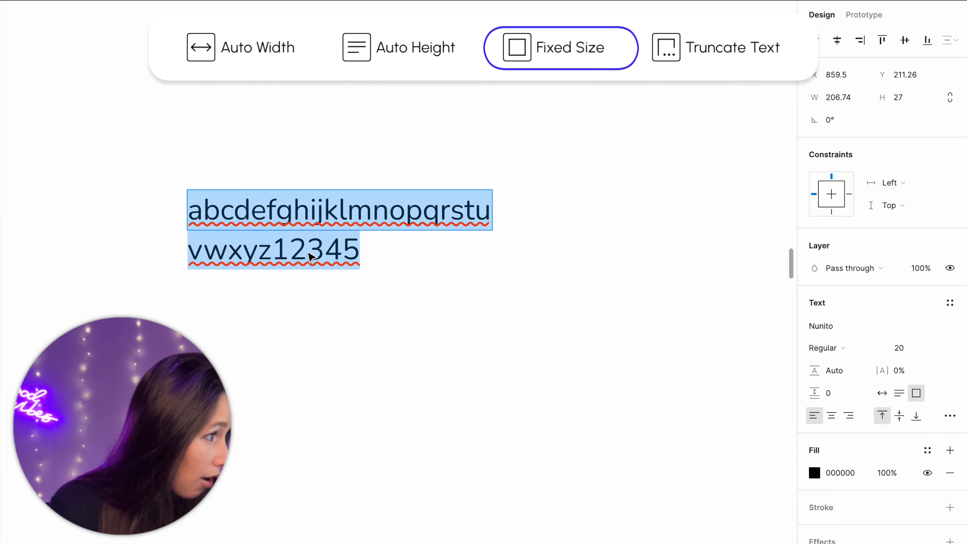
key("Escape")
key("Return")
key("Escape")
key("Return")
key("Escape")
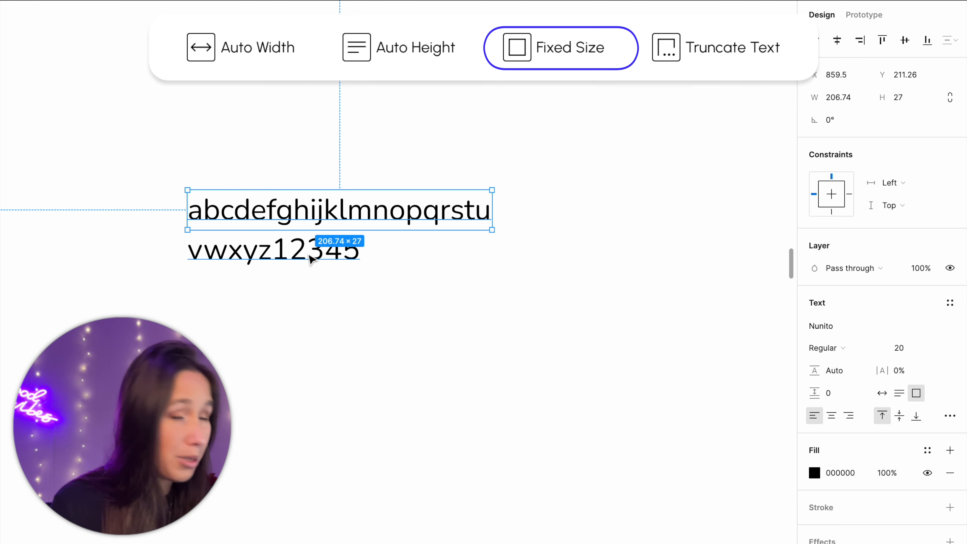
key("Return")
key("Escape")
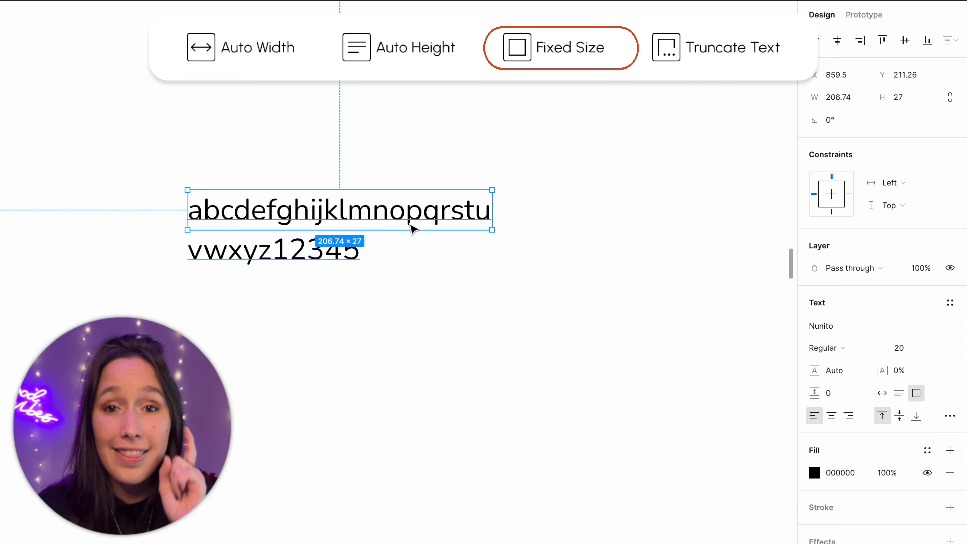
- Draw a fixed-size text box about 236 × 101 below the alphabet text and fill it with jhdsjkfhskjh
left_click(380, 125)
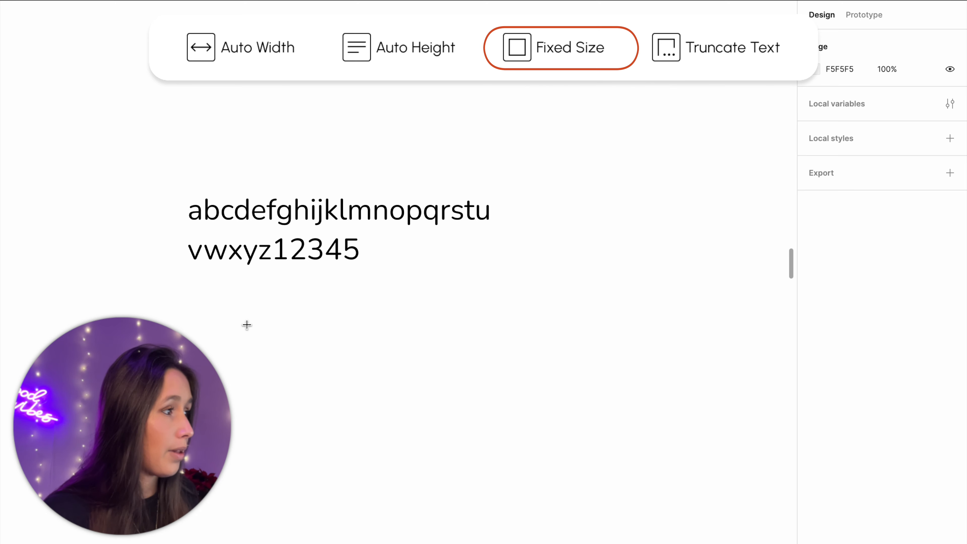
left_click_drag(178, 304, 527, 453)
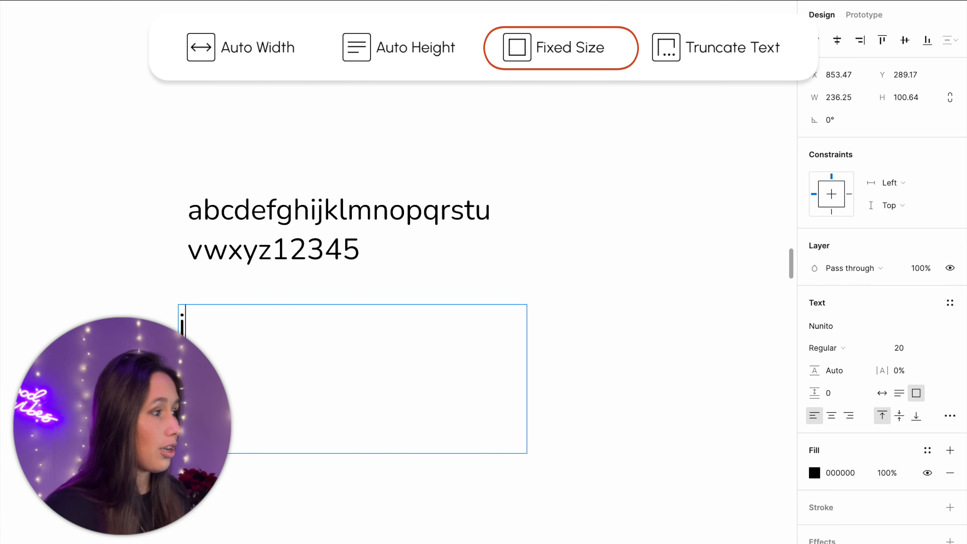
type("jhdsjkfhskjh")
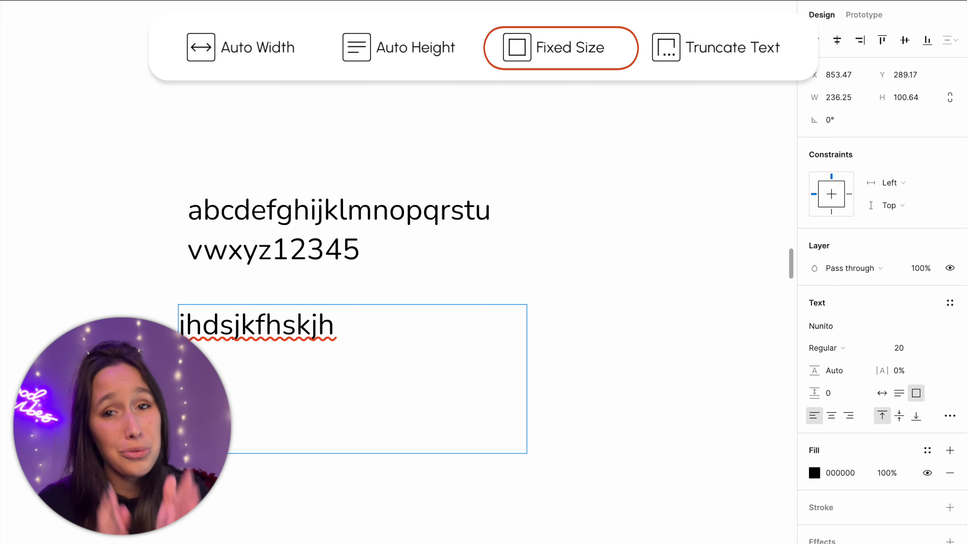
- Delete the drawn text box containing jhdsjkfhskjh
key("Escape")
left_click(539, 383)
left_click_drag(583, 359, 217, 322)
key("Delete")
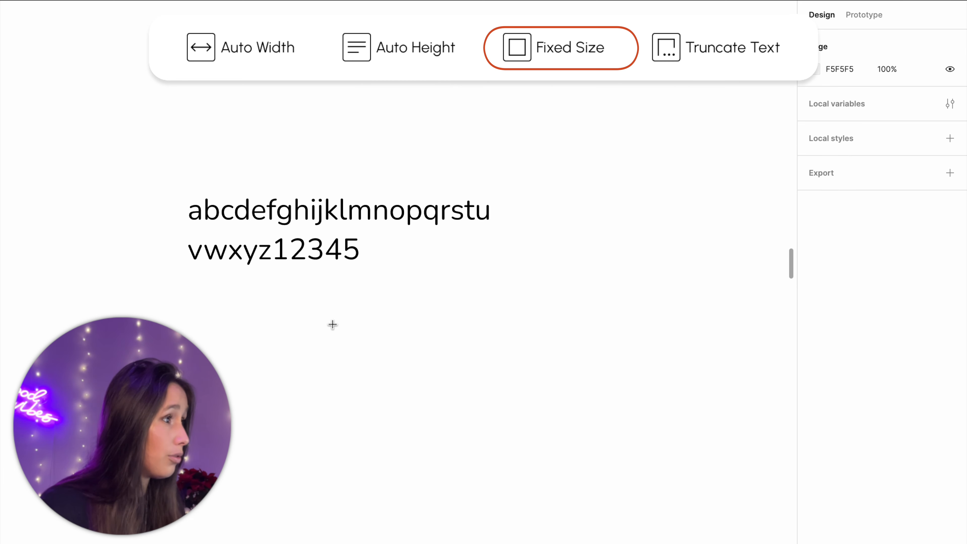
- Add an auto-width text reading hfhdskjd below the alphabet text, at X 932, Y 306
left_click(295, 331)
type("hfhdskjd")
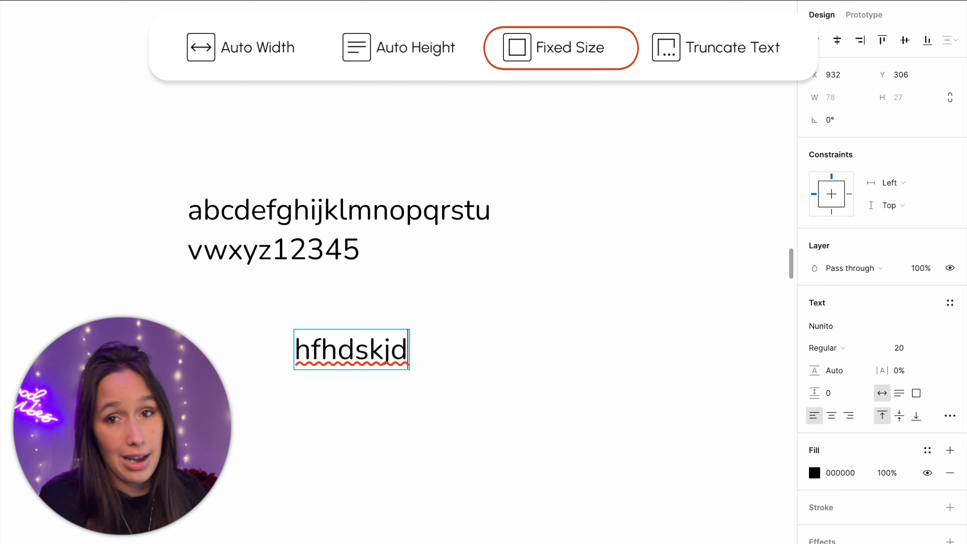
- Delete the auto-width text hfhdskjd below the alphabet text
key("Escape")
key("Delete")
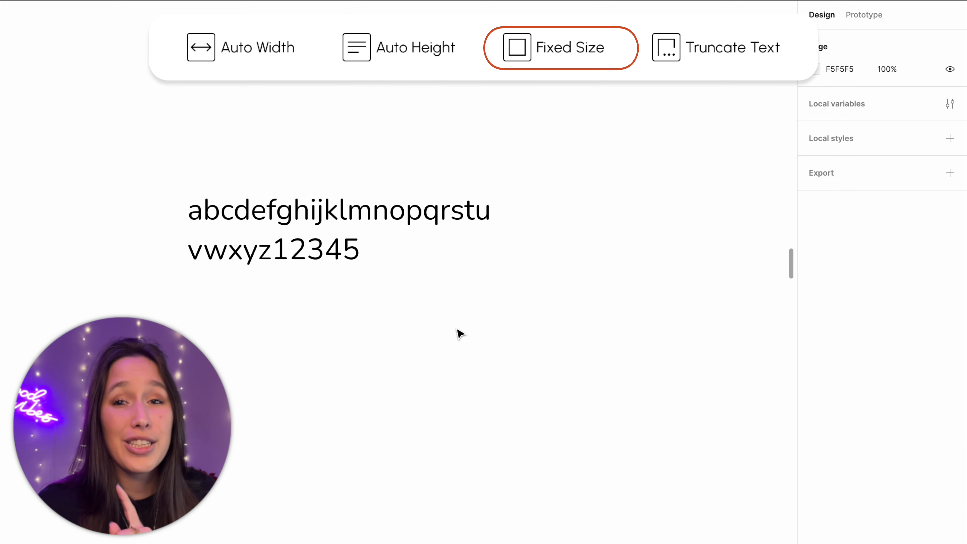
- Turn on text truncation for the fixed-size alphabet text in its type settings
left_click(358, 193)
left_click(951, 416)
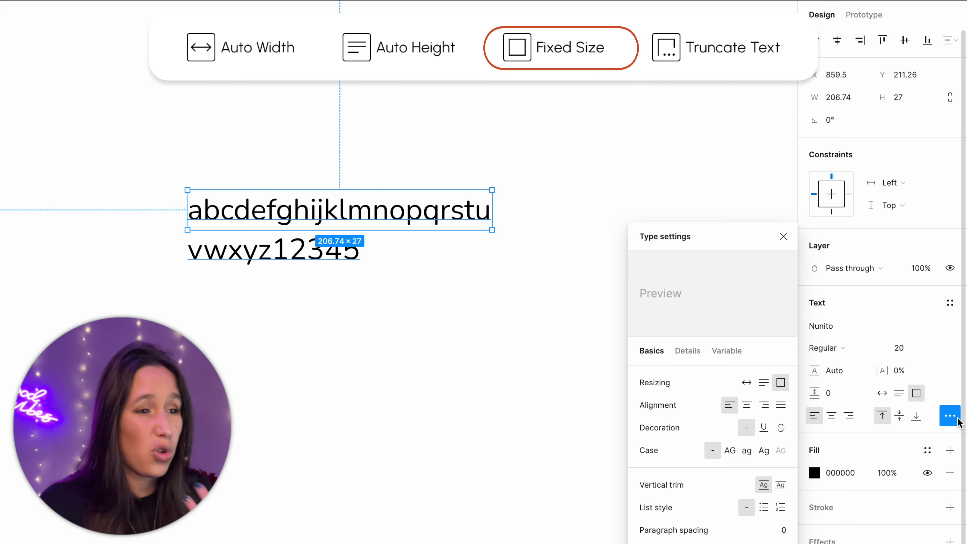
left_click(956, 419)
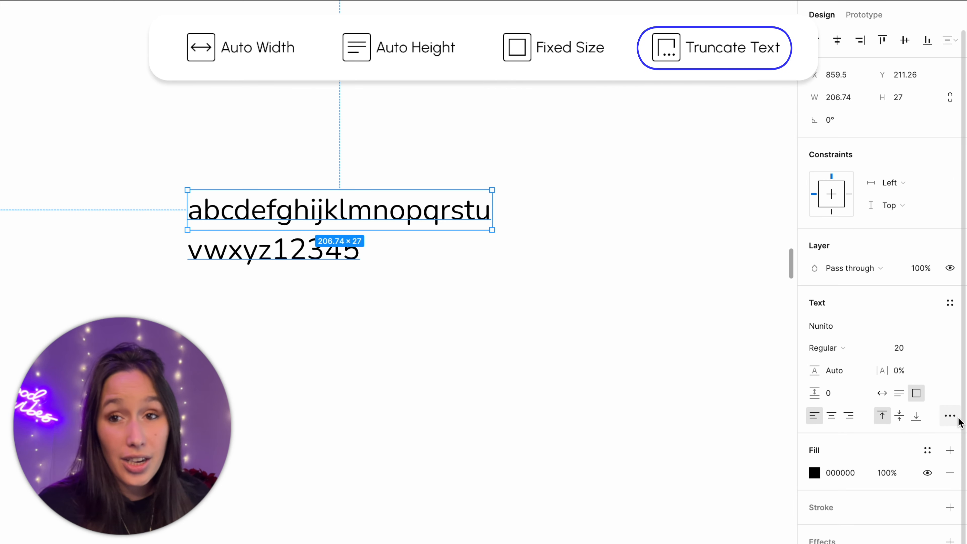
left_click(951, 416)
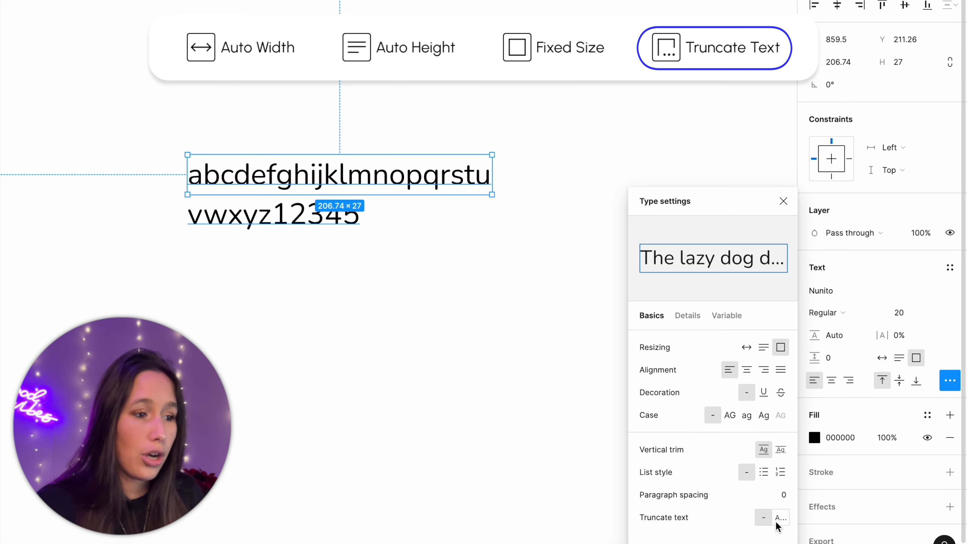
left_click(778, 518)
left_click(363, 307)
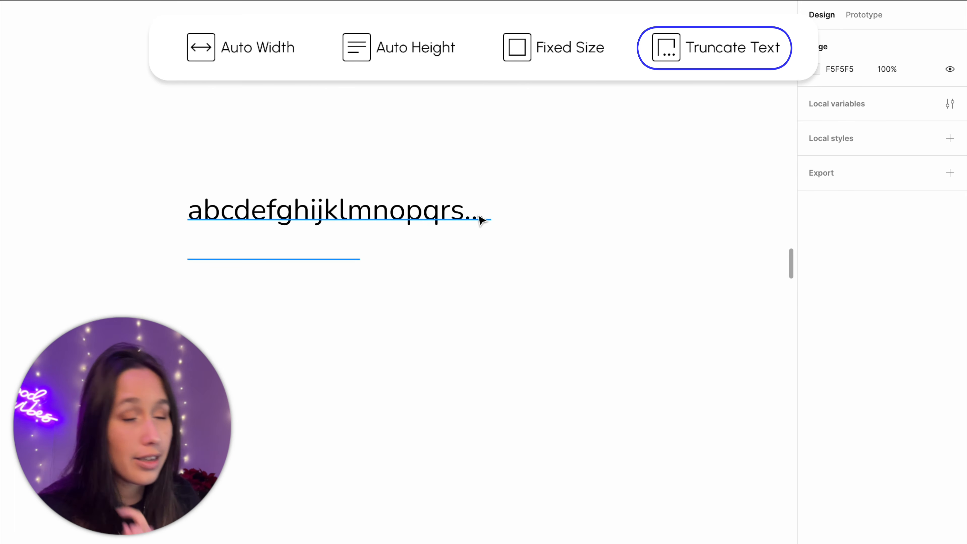
- Narrow the truncated alphabet text box slightly, then extend its lower edge to make the box taller
left_click(475, 221)
left_click_drag(492, 210, 462, 220)
left_click_drag(368, 230, 371, 272)
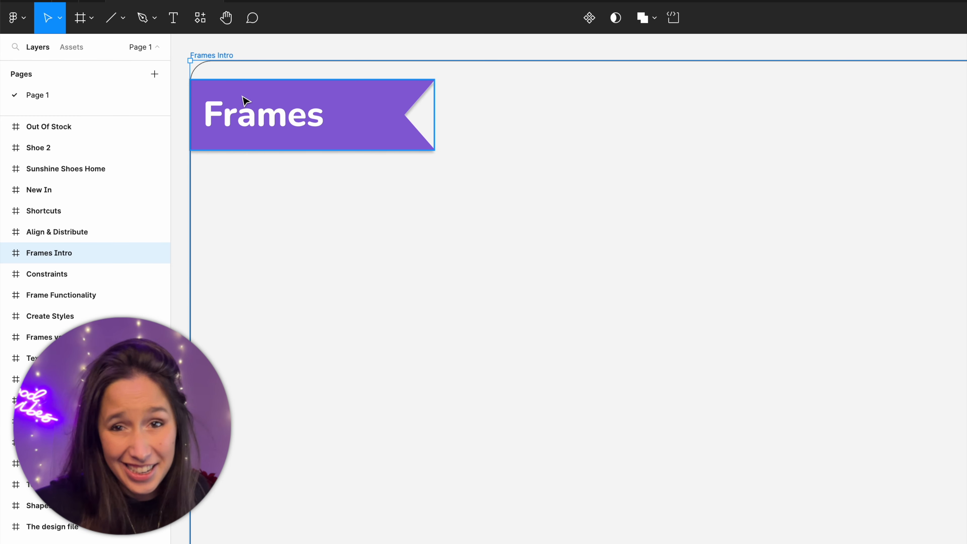
- Review the Archive frame presets, then place a default 100 × 100 frame inside the Frames Intro frame at X 802
left_click(686, 270)
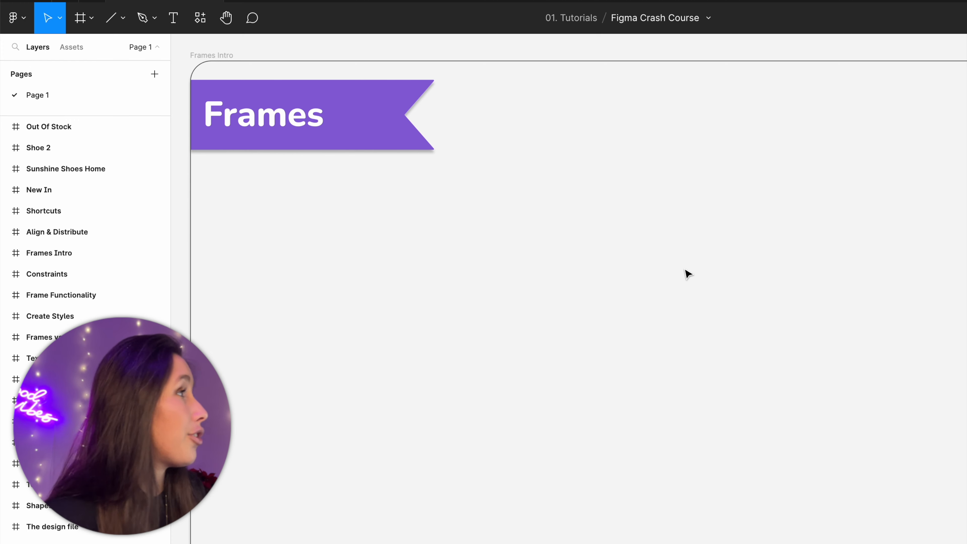
left_click(81, 19)
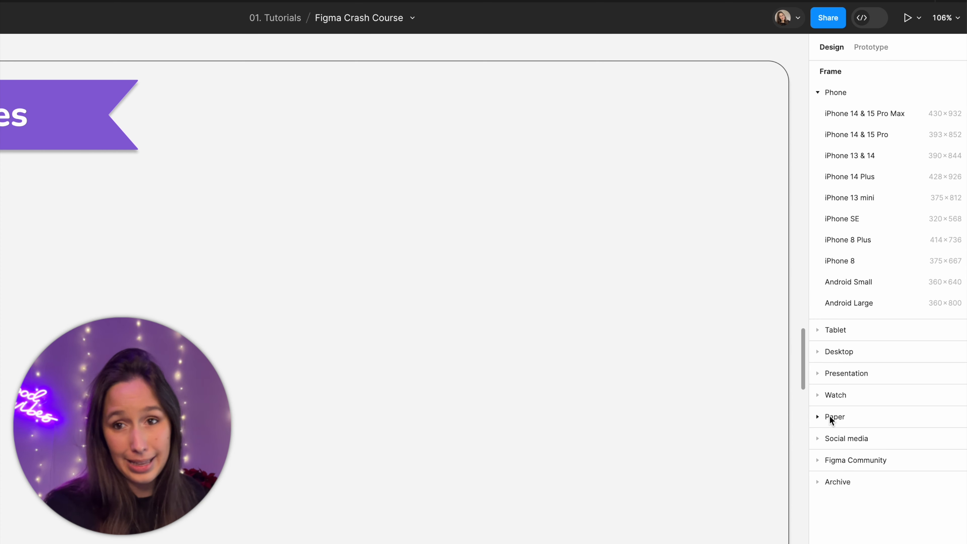
left_click(834, 482)
scroll(860, 363, "down", 2)
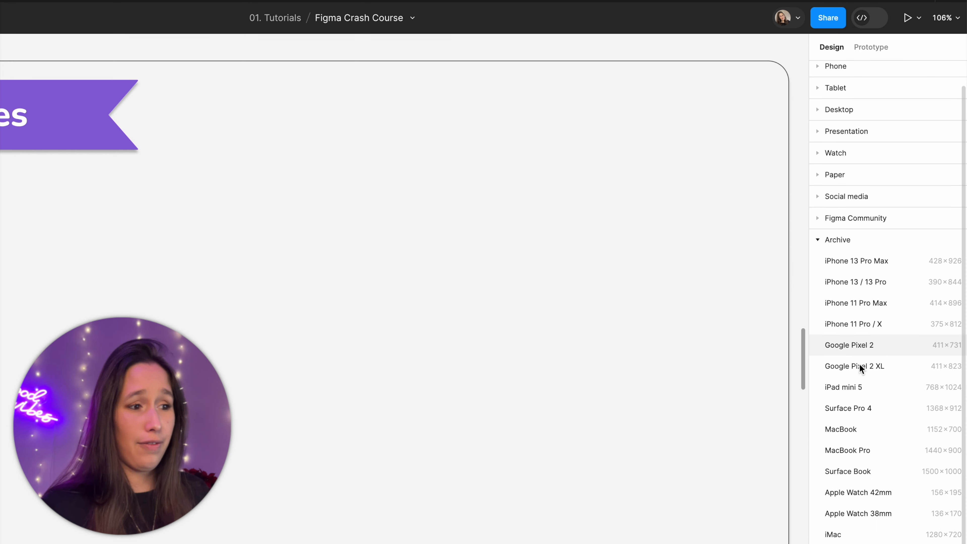
scroll(859, 364, "up", 2)
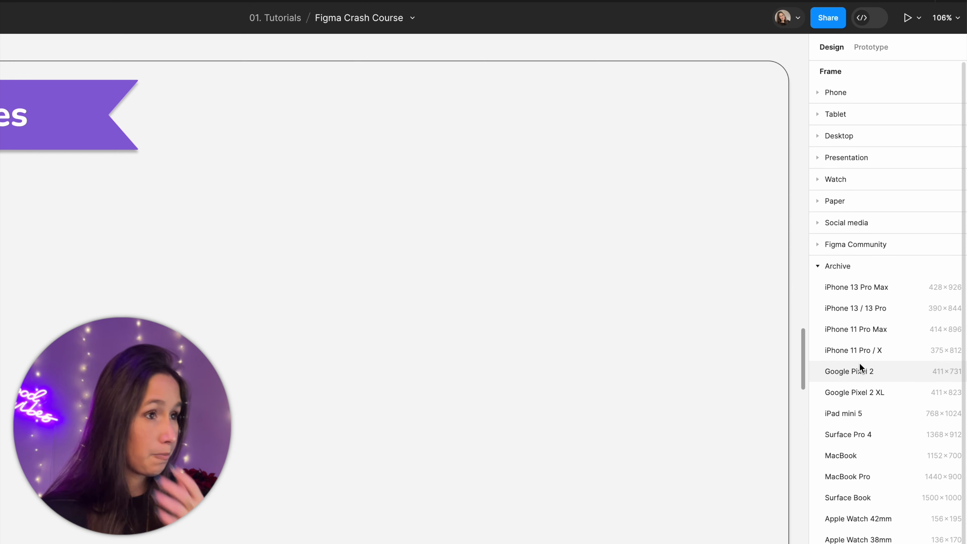
left_click(336, 258)
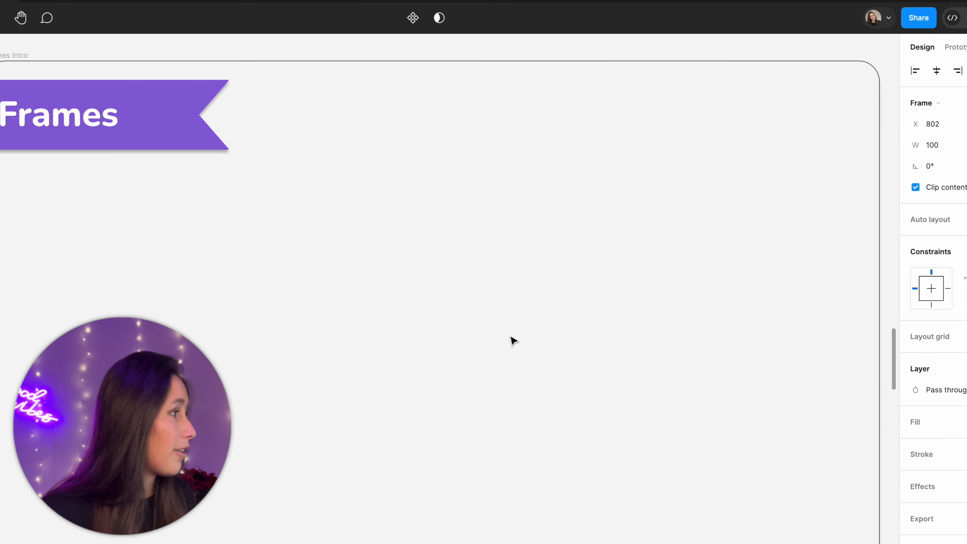
- Select the Frames Intro frame and its nested Tag and small frame layers to examine the parent-child hierarchy
left_click(36, 276)
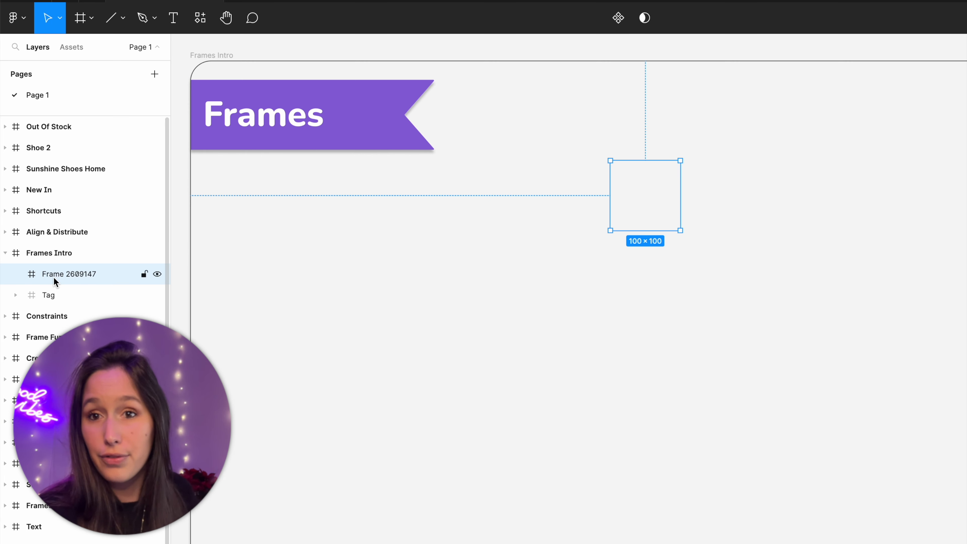
left_click(223, 61)
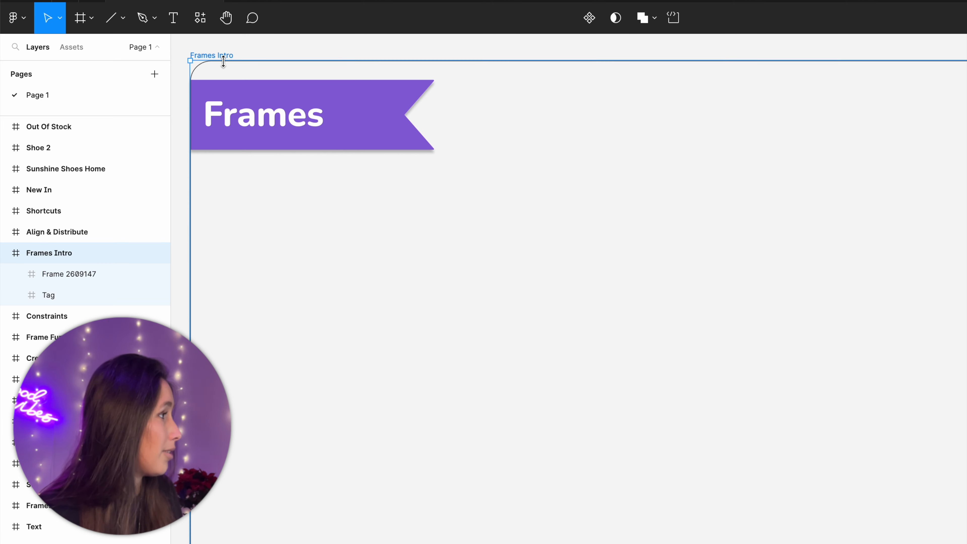
left_click(62, 297)
left_click(79, 274)
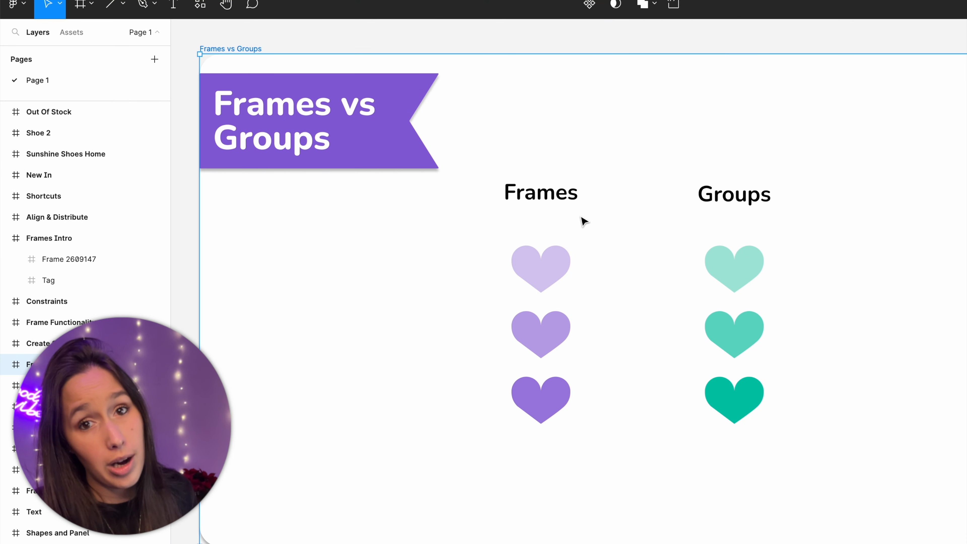
- Wrap the three purple hearts under the Frames heading in a new frame
left_click(553, 270)
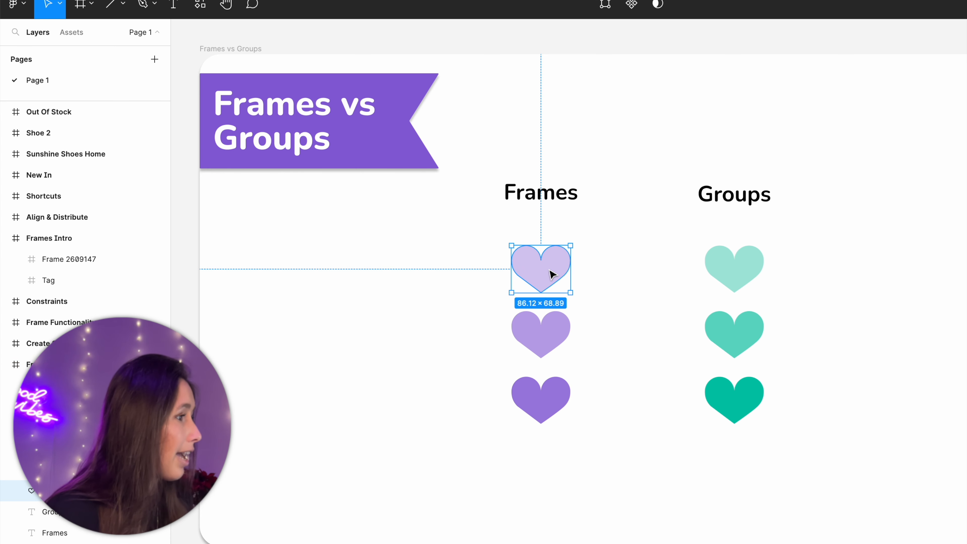
left_click(551, 328)
left_click(559, 402)
left_click(556, 344, "shift")
left_click(540, 281, "shift")
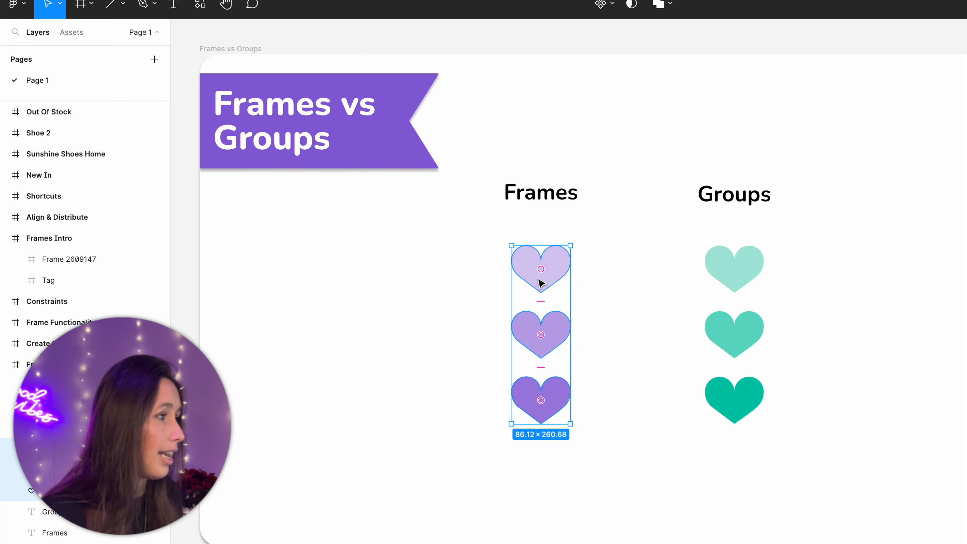
right_click(538, 280)
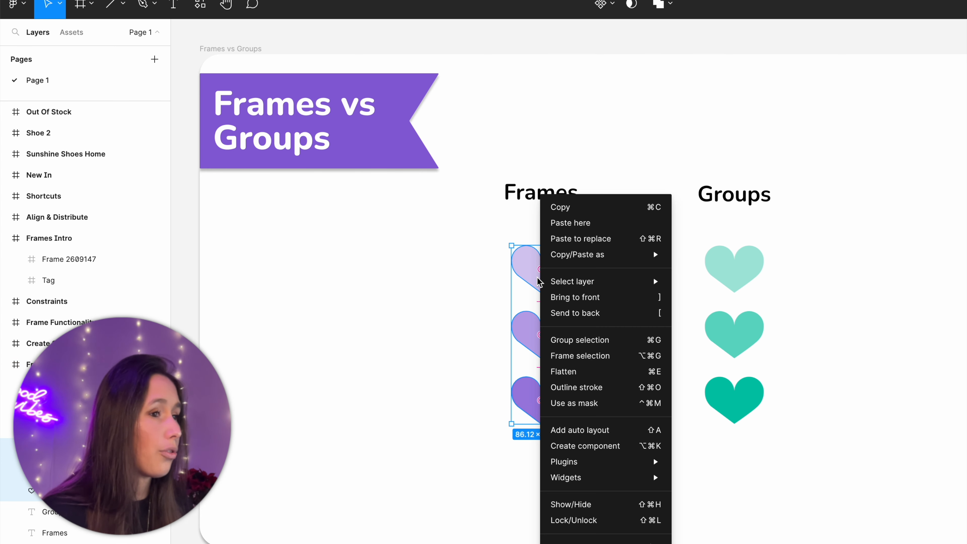
left_click(589, 356)
- Rename the new frame around the purple hearts to hearts and check its nested layers
scroll(88, 228, "down", 3)
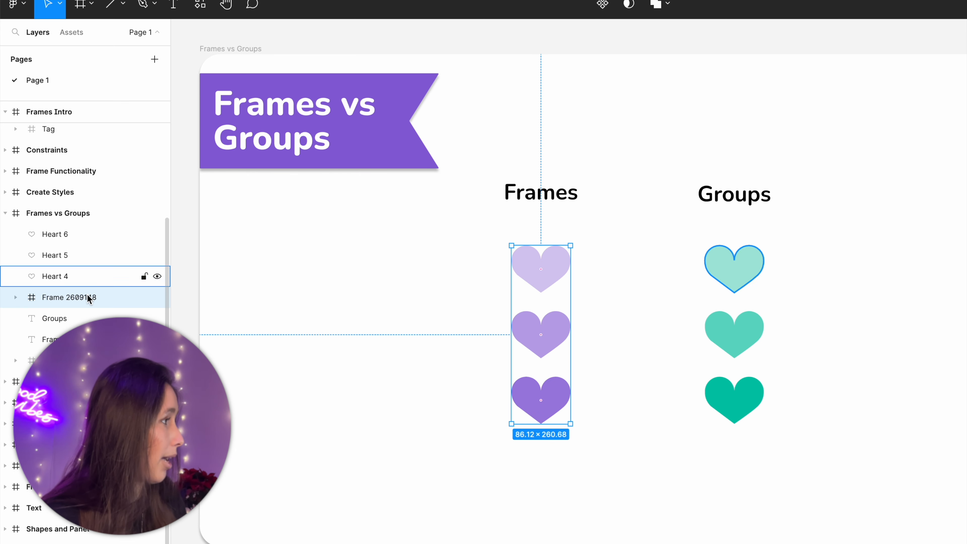
double_click(87, 297)
type("hearts")
key("Return")
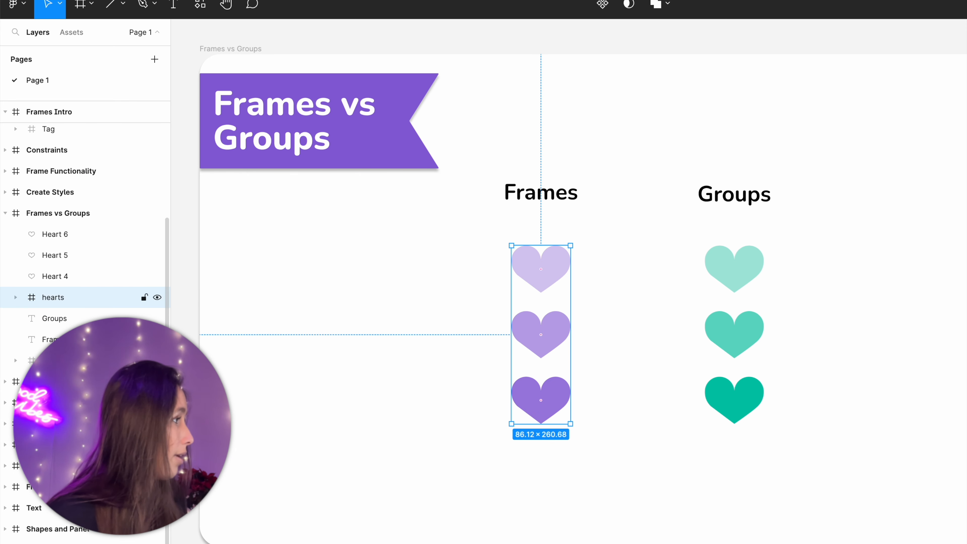
left_click(16, 297)
left_click(16, 298)
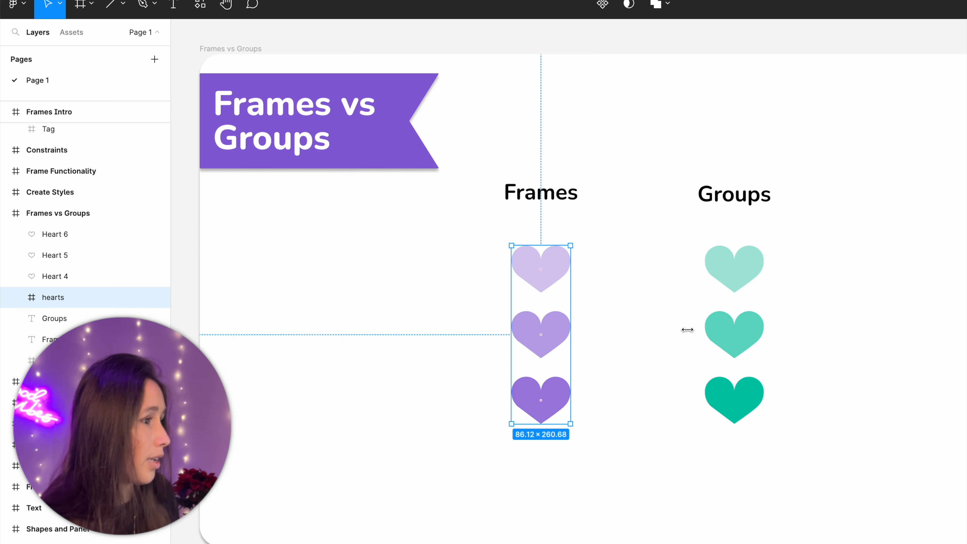
- Combine the three green hearts under the Groups heading into a group
left_click(752, 402)
left_click(735, 335, "shift")
left_click(738, 290, "shift")
right_click(737, 287)
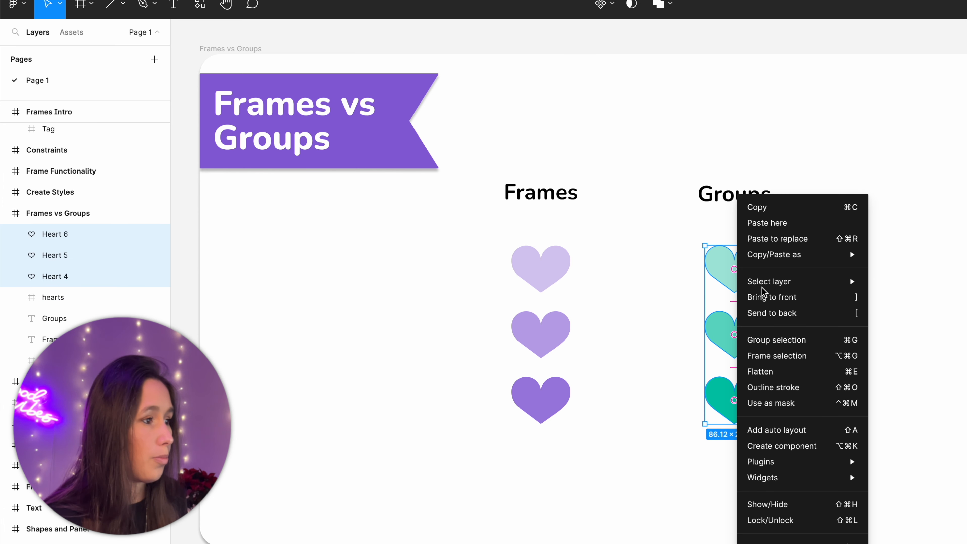
left_click(800, 341)
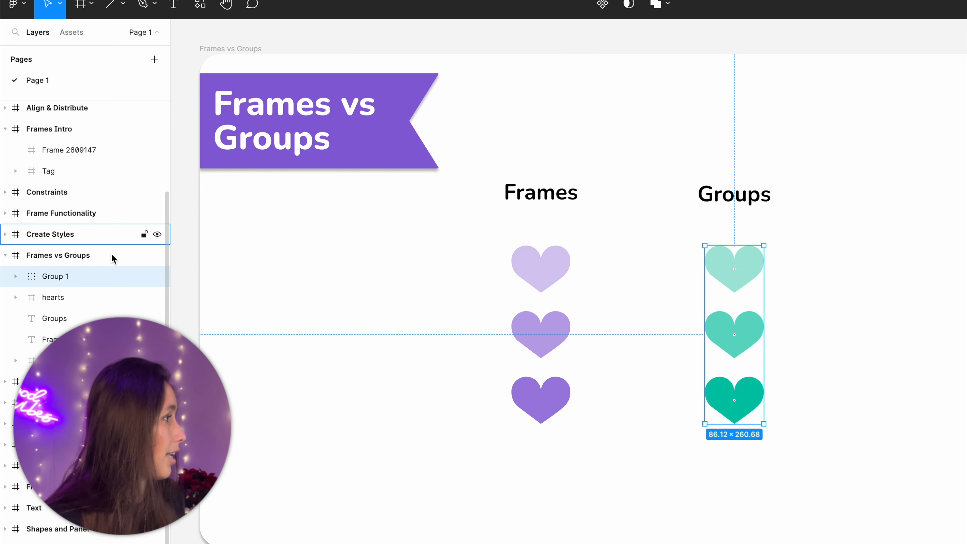
- Rename the green hearts' group to hearts
double_click(57, 277)
type("hearts")
key("Return")
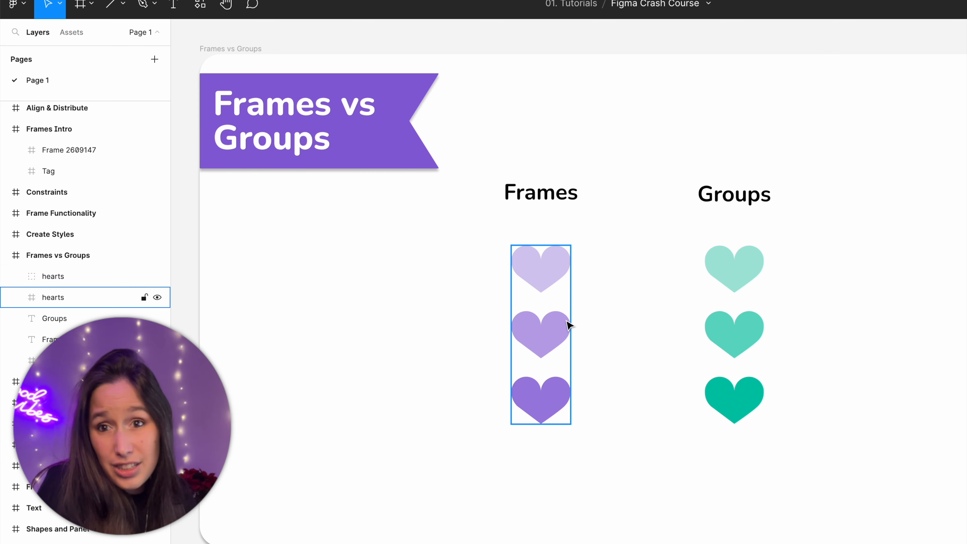
- Move the purple hearts frame slightly up and right, and the green hearts group slightly up
mouse_move(568, 325)
left_mouse_down()
mouse_move(568, 335)
mouse_move(652, 345)
mouse_move(570, 361)
mouse_move(572, 319)
mouse_move(583, 313)
left_mouse_up()
left_click(750, 345)
mouse_move(750, 345)
left_mouse_down()
mouse_move(815, 377)
mouse_move(779, 335)
mouse_move(749, 330)
left_mouse_up()
left_click(574, 328)
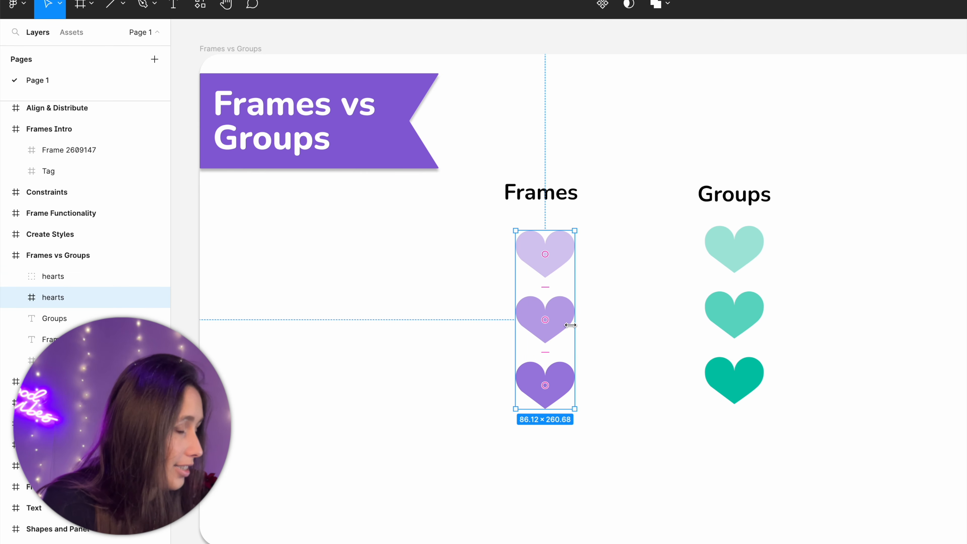
left_click(741, 319)
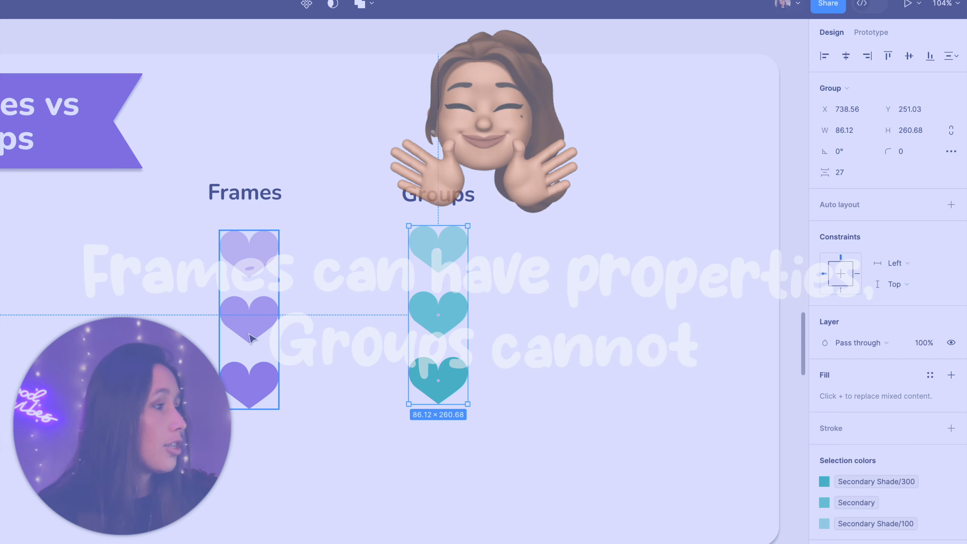
- Add a 000000 fill to the purple hearts frame
left_click(250, 338)
scroll(952, 362, "down", 3)
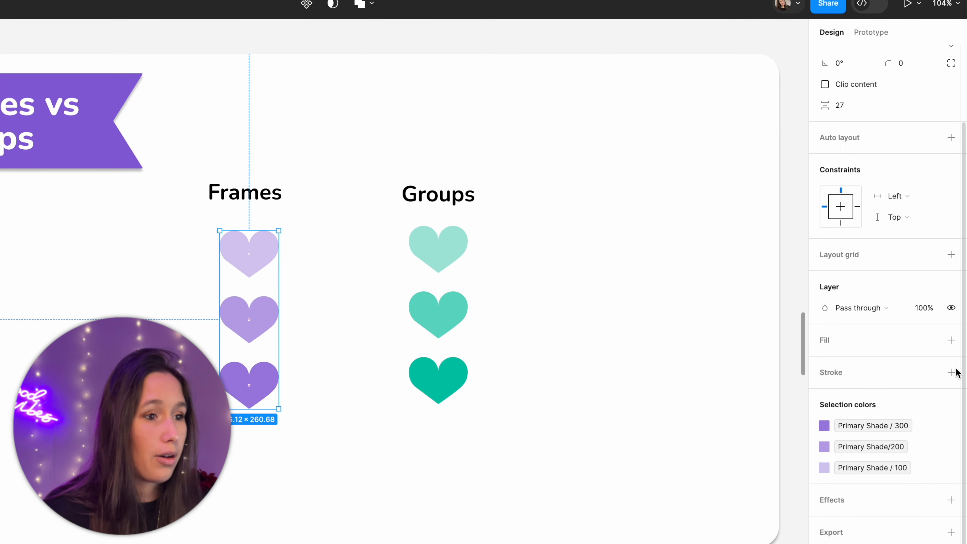
left_click(952, 340)
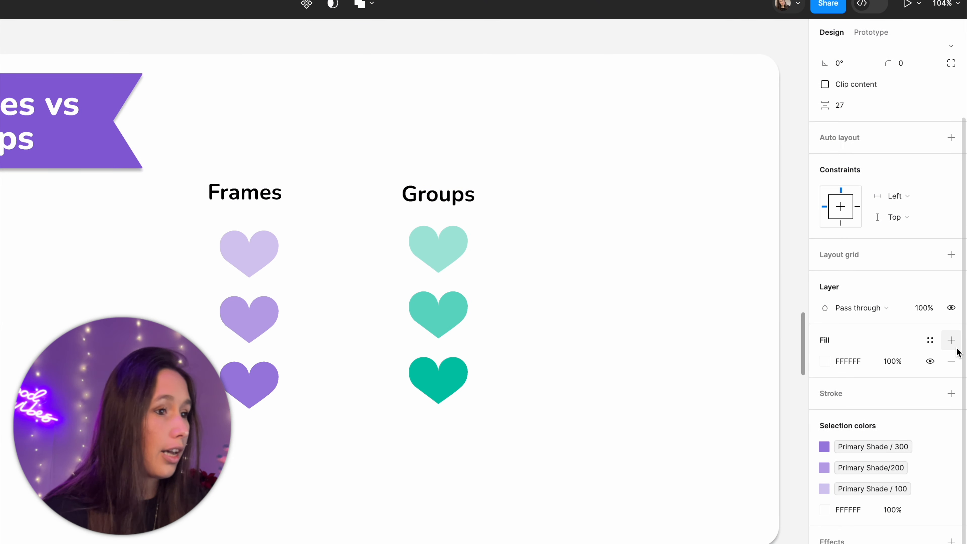
left_click(845, 361)
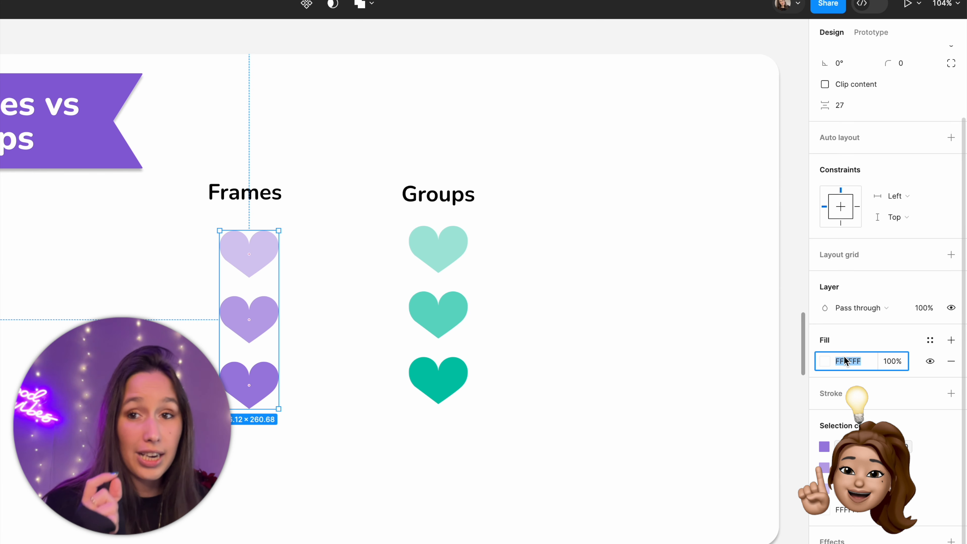
type("000000")
key("Return")
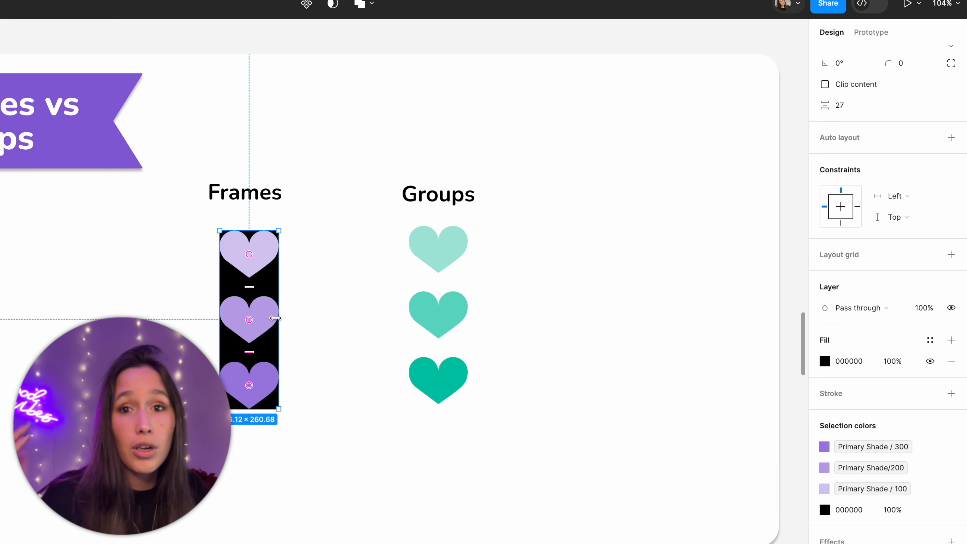
- Enlarge the green hearts group outward from its lower-right corner
left_click(421, 310)
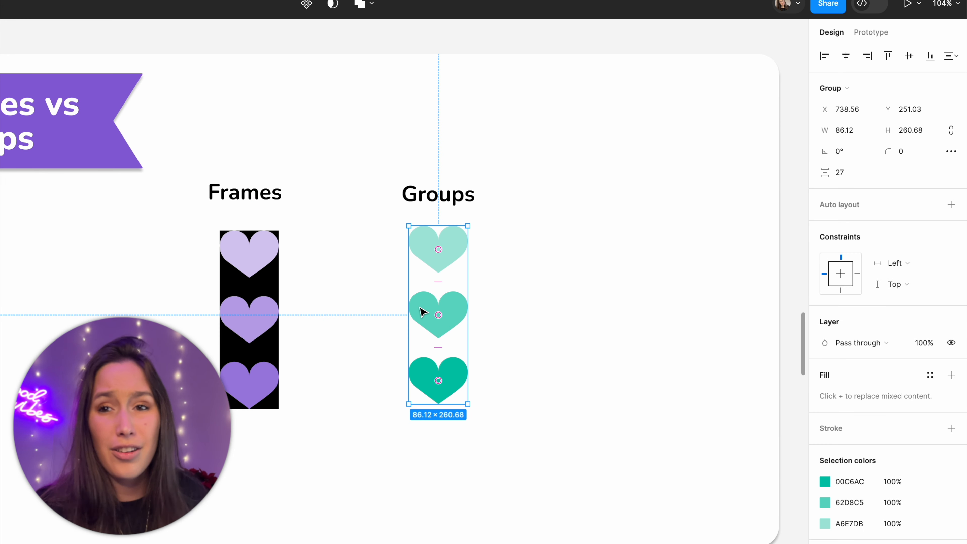
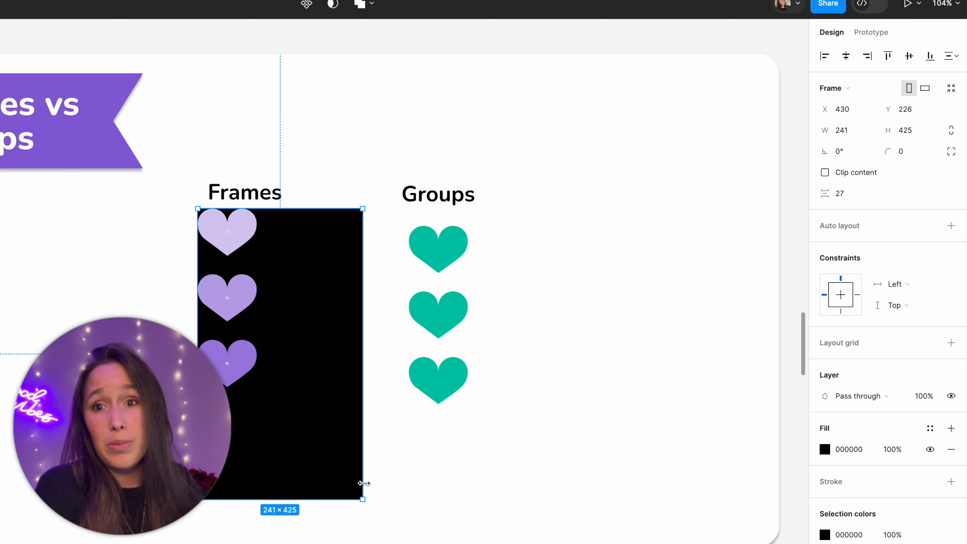
left_click(464, 314)
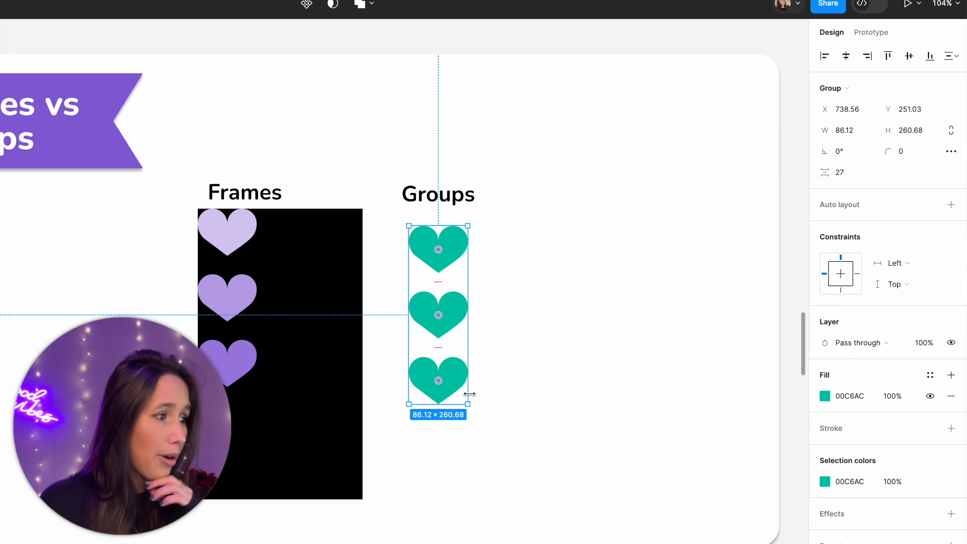
left_click_drag(468, 403, 574, 480)
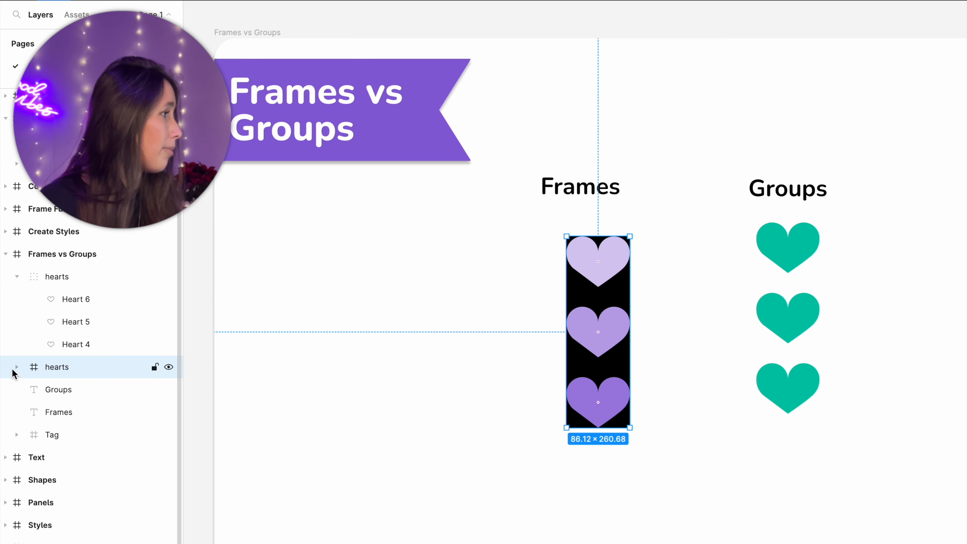
- Move Heart 1, Heart 2 and Heart 3 out of the hearts frame to sit directly under Frames vs Groups, then select the frame
left_click(17, 367)
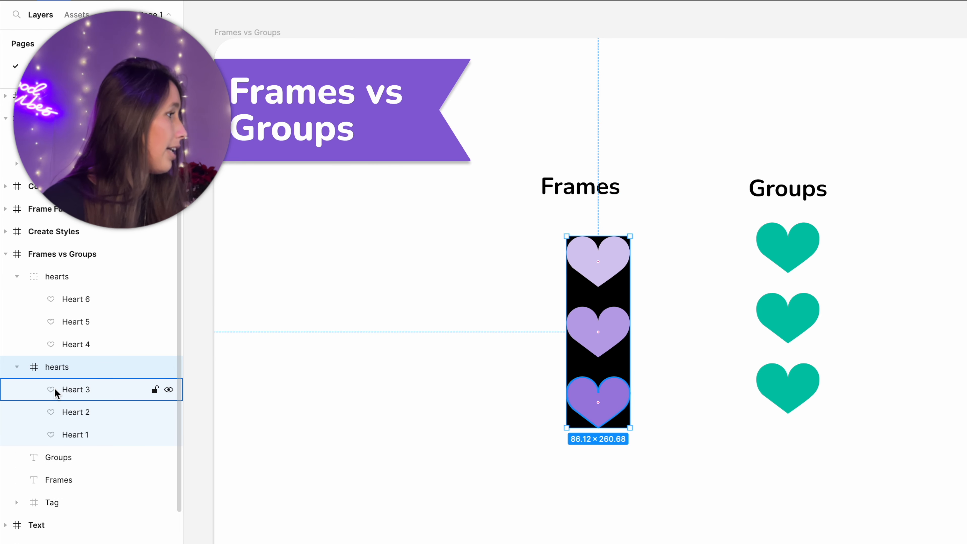
left_click(55, 389)
left_click(65, 421, "shift")
left_click(65, 435, "shift")
left_click_drag(65, 434, 16, 358)
left_click(67, 434)
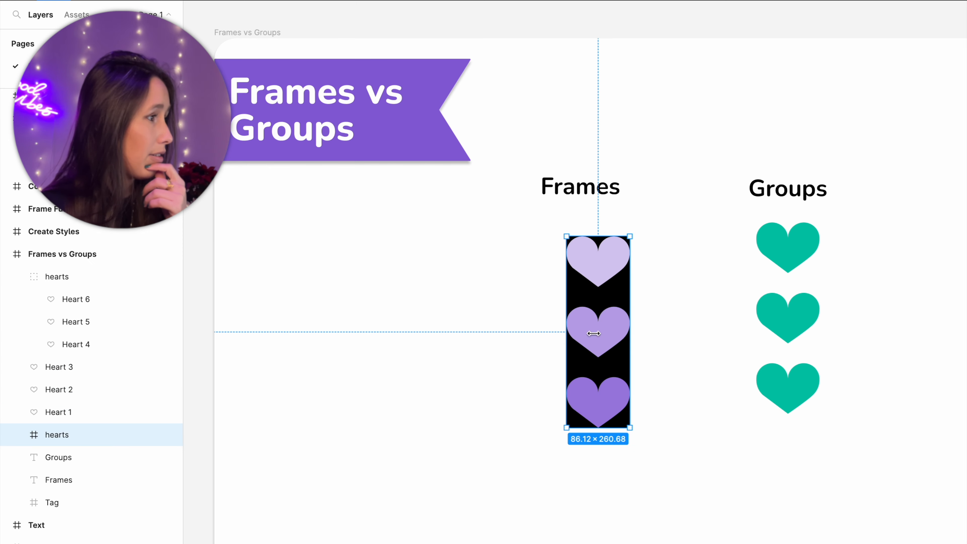
- Move the empty black hearts frame to the left of the purple hearts, and take Heart 4, Heart 5 and Heart 6 out of the hearts group
left_click_drag(615, 367, 465, 350)
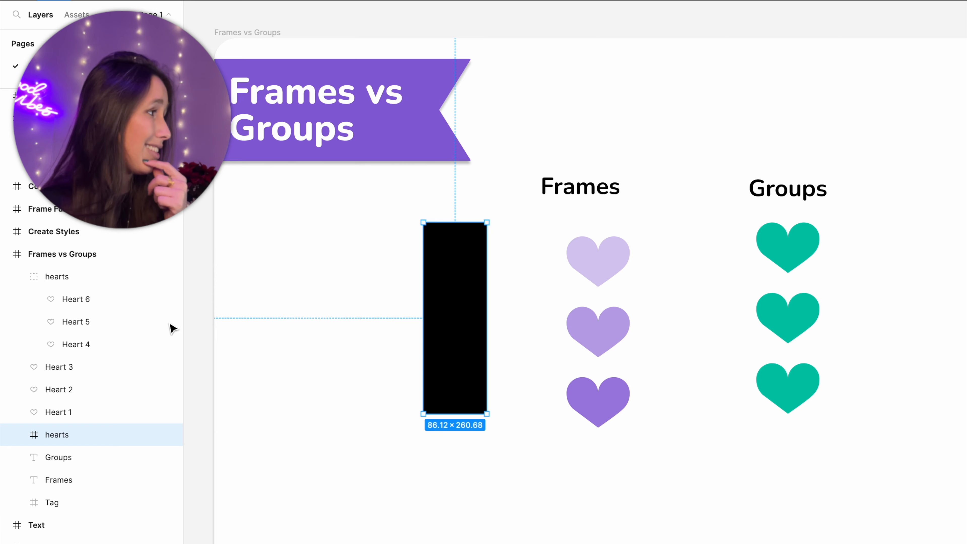
left_click(49, 345)
left_click(94, 308, "shift")
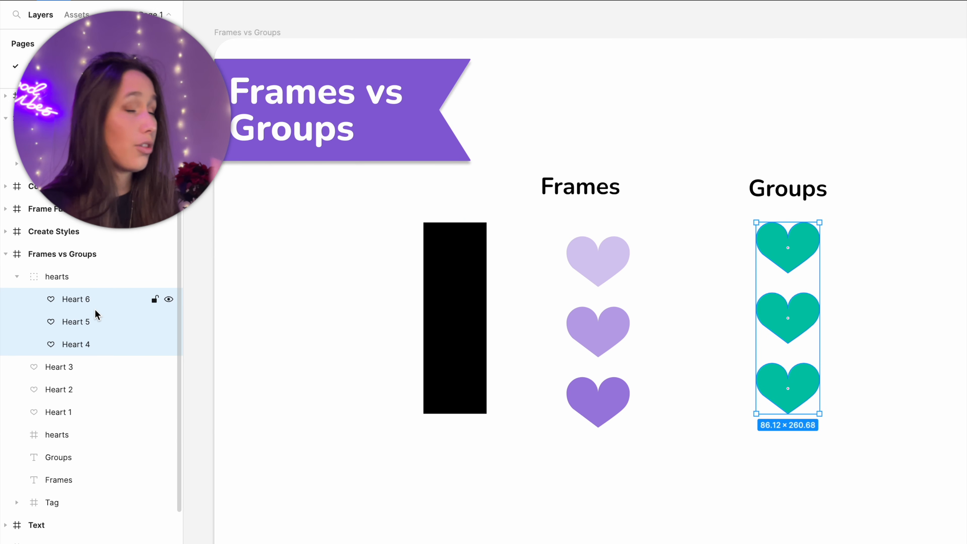
left_click_drag(94, 309, 69, 262)
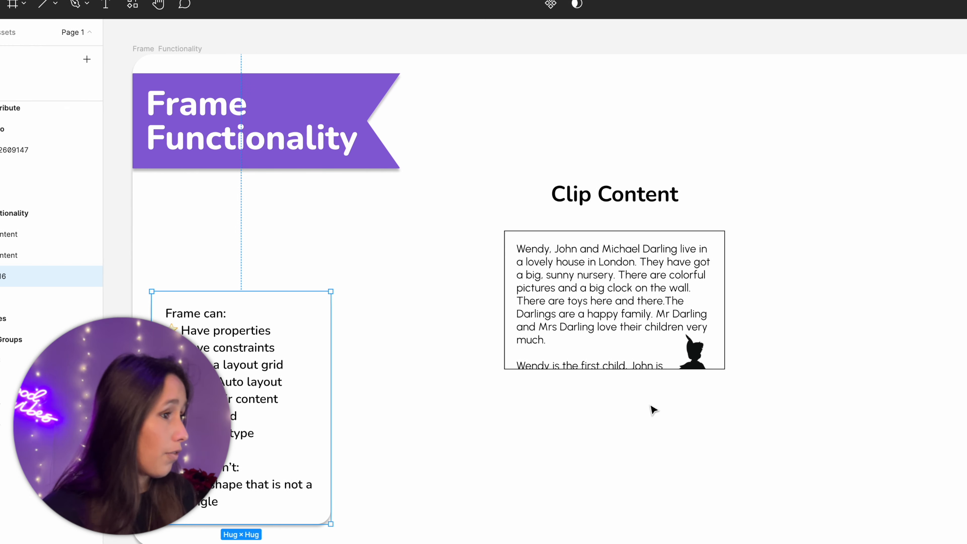
- Create a 100 × 100 frame to the right of the Clip Content example and give it a 000000 fill
key("f")
left_click(604, 231)
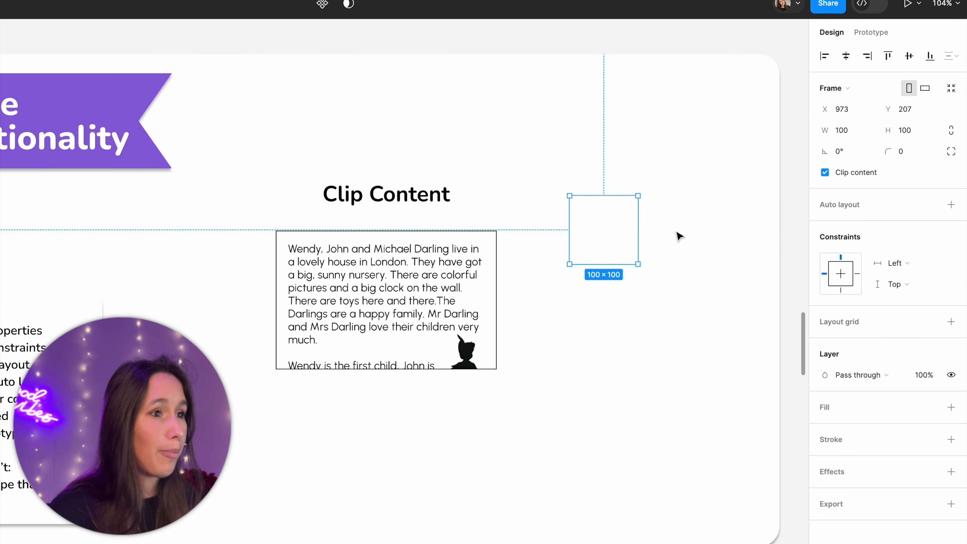
left_click(951, 407)
type("0")
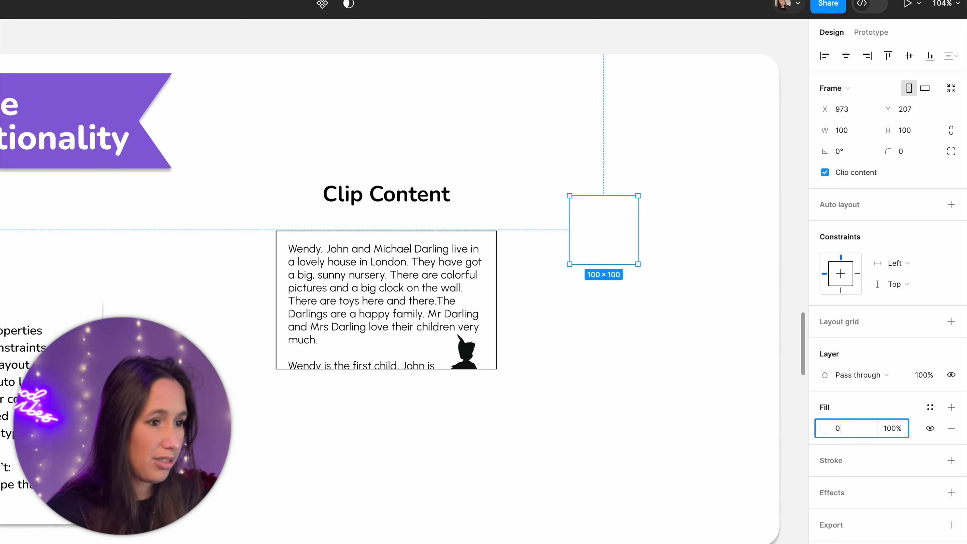
key("Return")
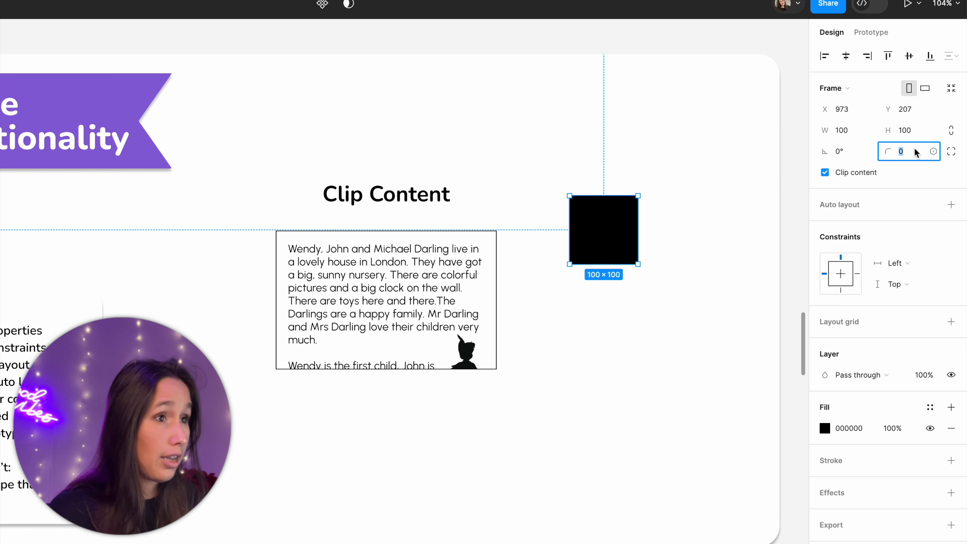
- Set the black square frame's corner radius to 50 and deselect it
type("50")
key("Return")
left_click(654, 157)
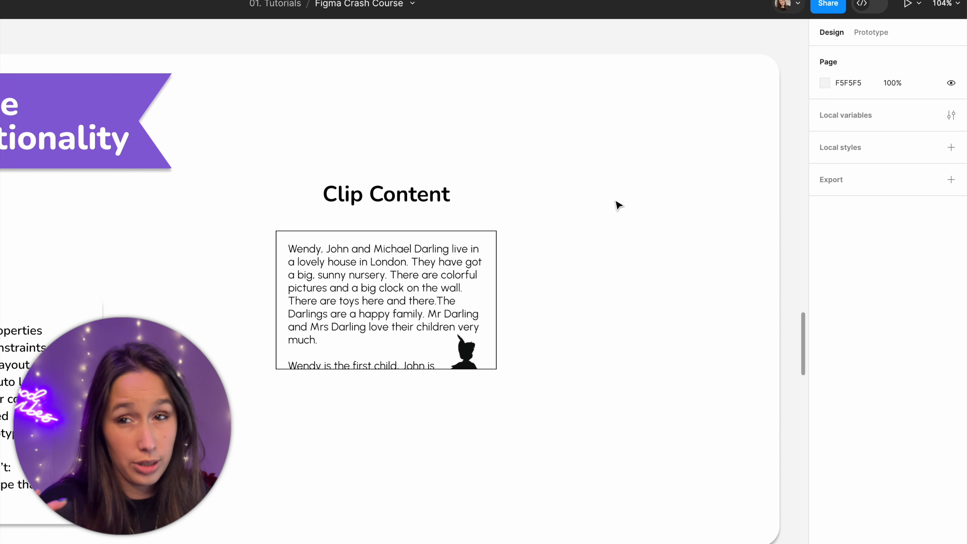
- Inspect the Clip Content frame, the Peter Pan image and the story text inside it by selecting each in turn
left_click(463, 296)
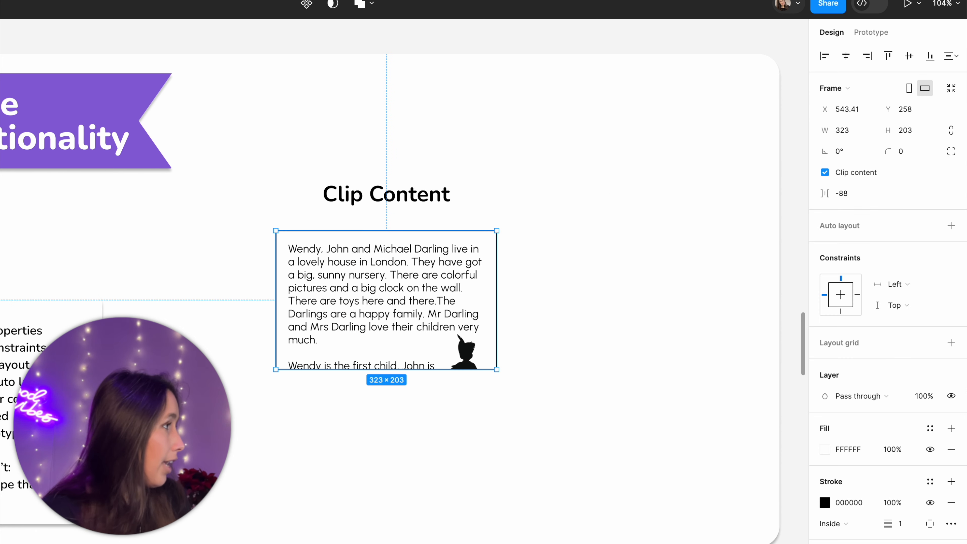
left_click(465, 355)
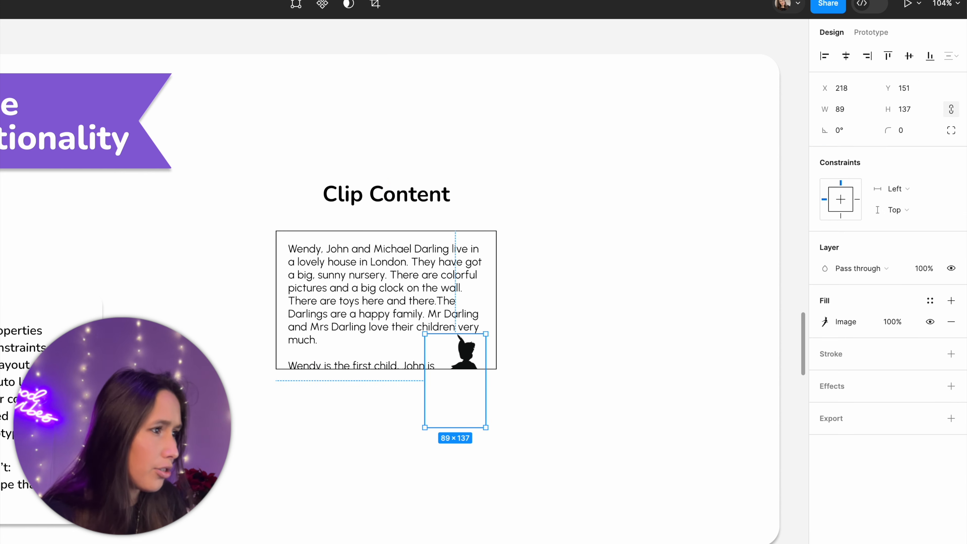
left_click(386, 301)
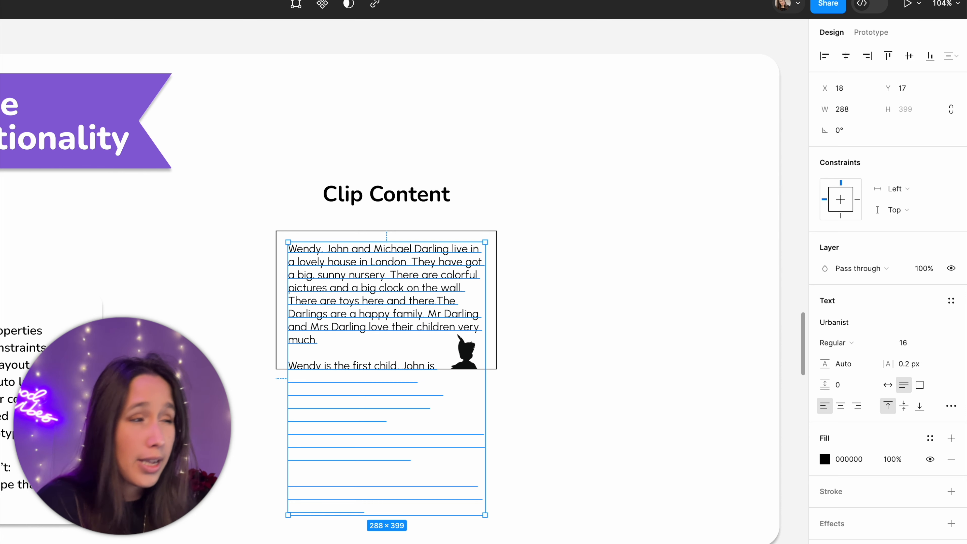
- Turn Clip content off for the story frame and switch it back on
left_click(491, 351)
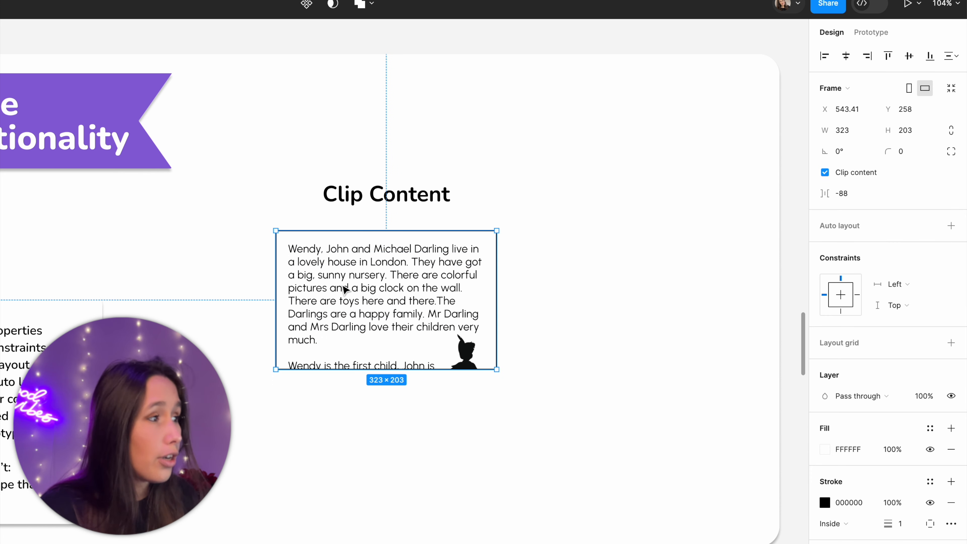
left_click(861, 173)
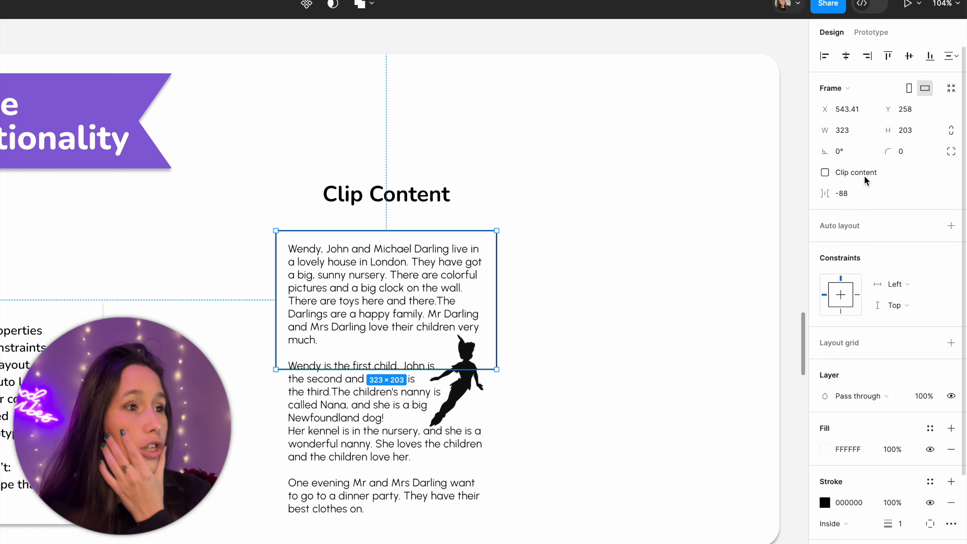
left_click(864, 176)
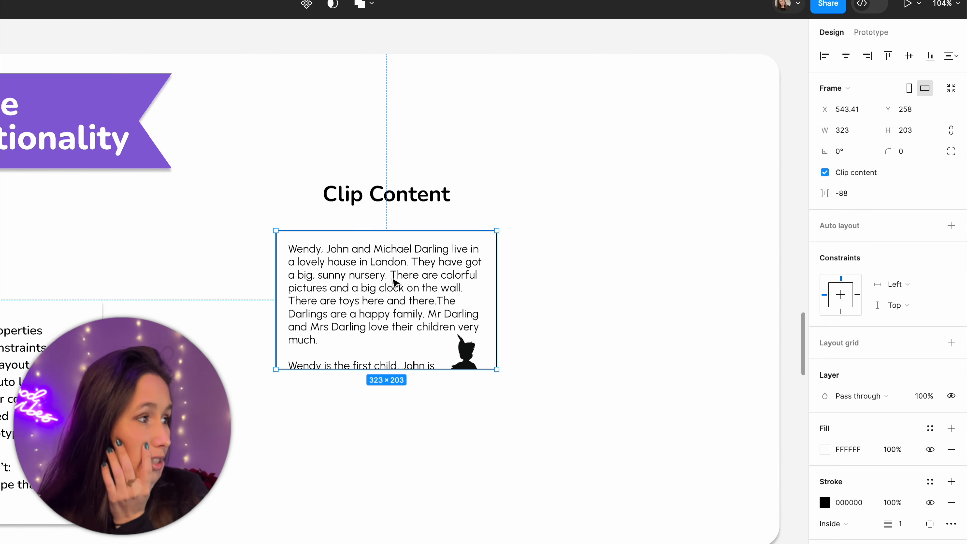
- Move the Clip Content story frame slightly up and right to about X 577, Y 237, and try changing its height
left_click_drag(394, 282, 443, 365)
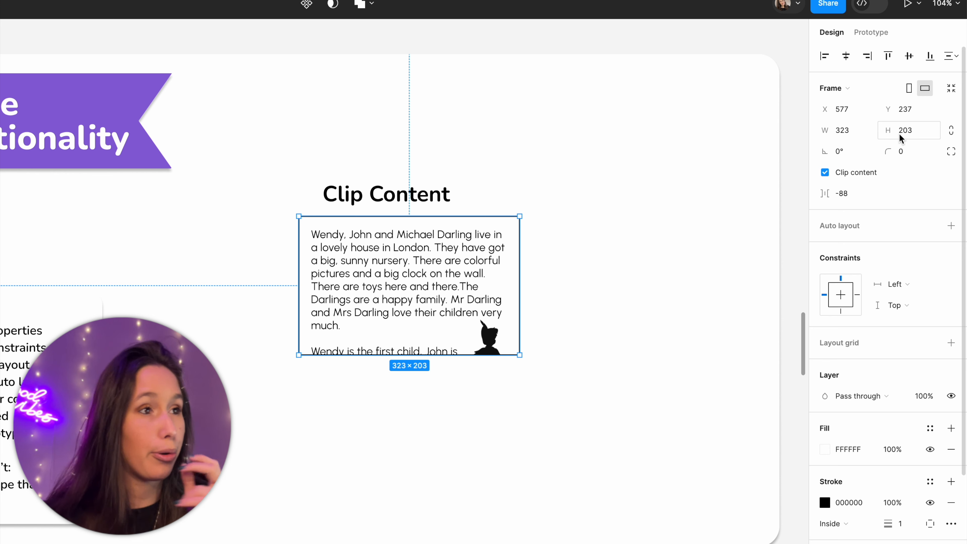
left_click_drag(888, 131, 915, 136)
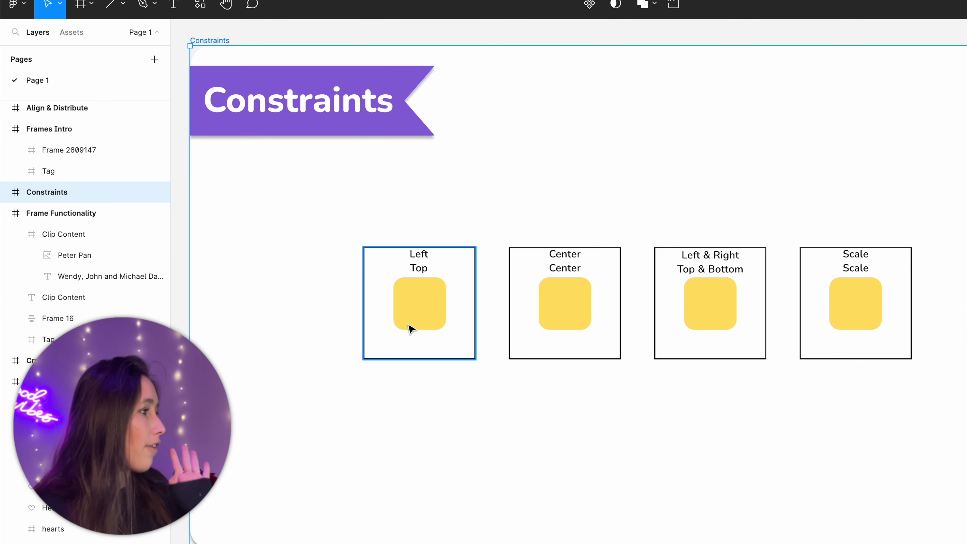
- Look through the four constraint example frames, and select the Rectangle layer inside the Left Top frame
left_click(411, 328)
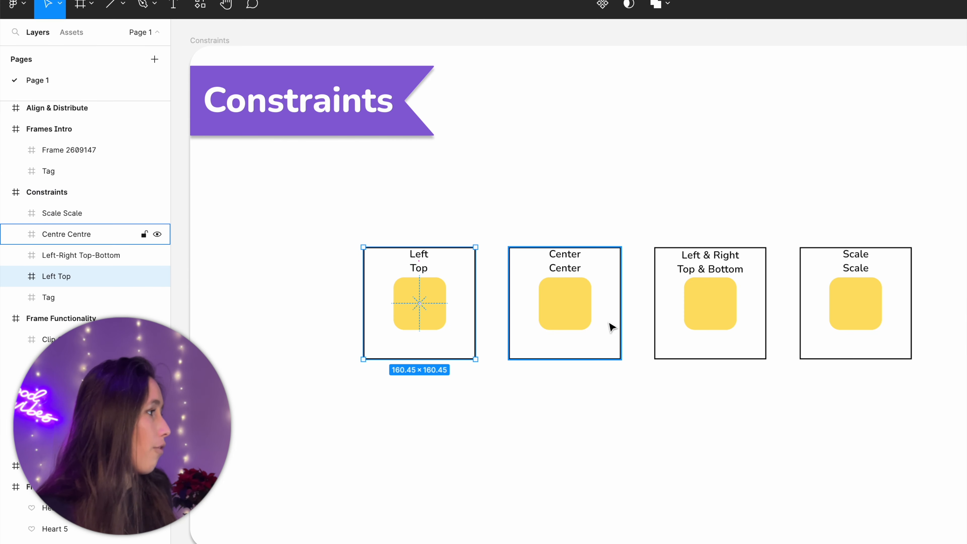
left_click(610, 327)
left_click(704, 322)
left_click(838, 324)
left_click(429, 301)
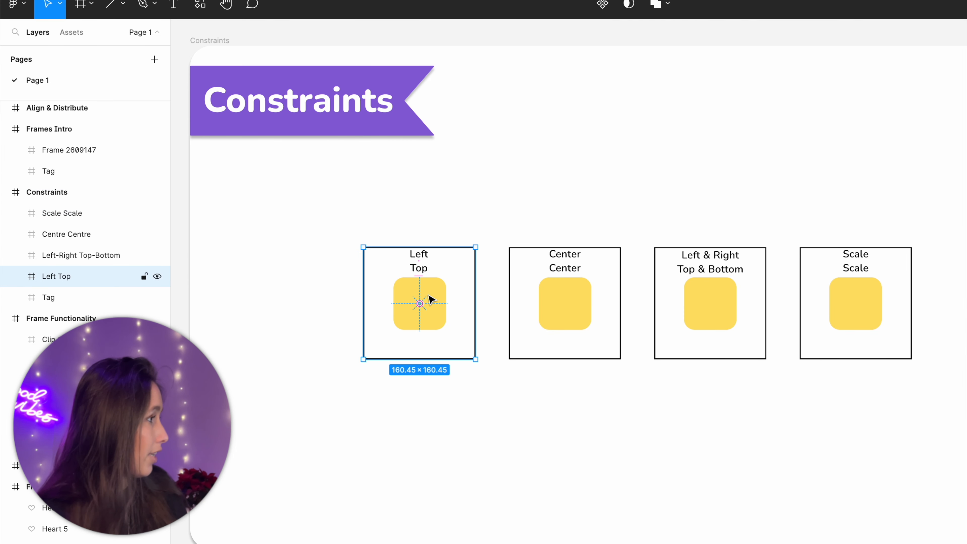
left_click(16, 276)
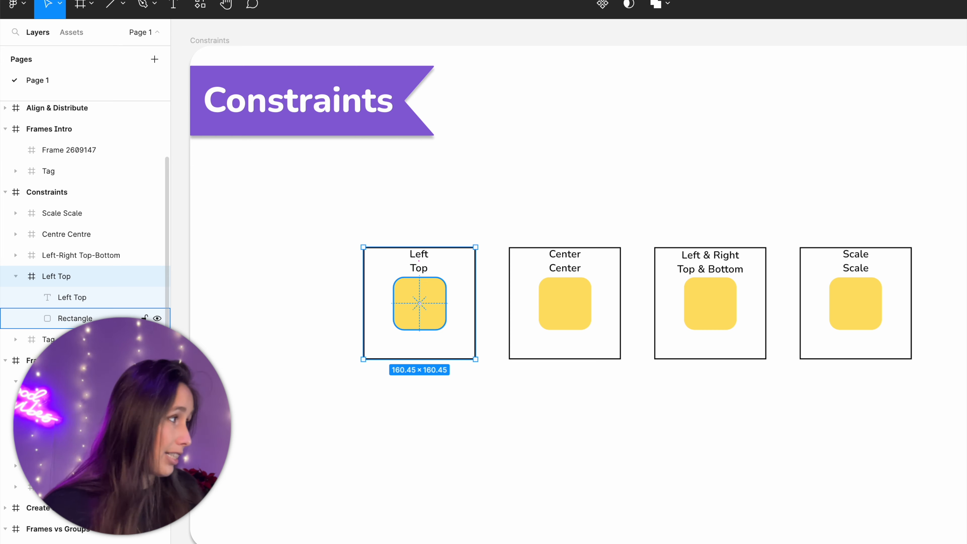
left_click(100, 319)
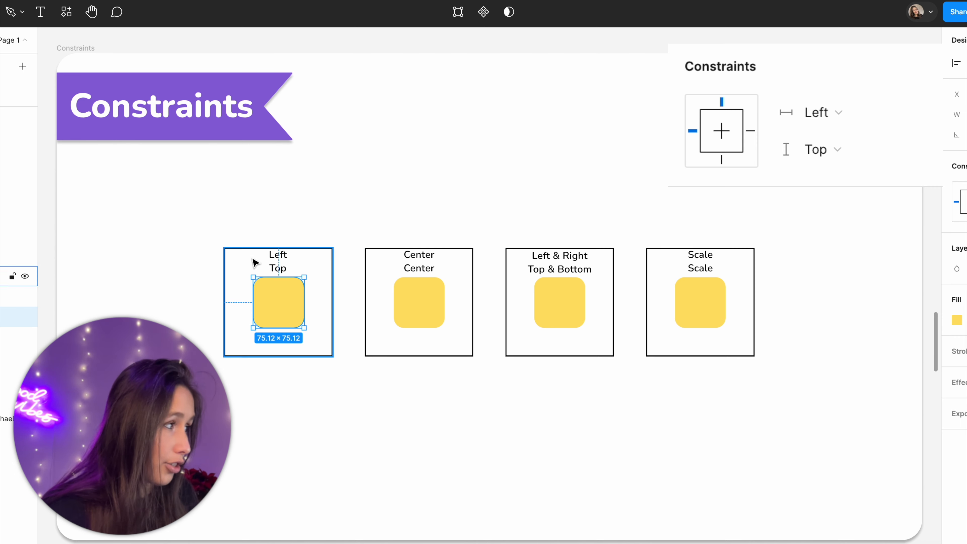
- Compare the constraints of the yellow rectangles in the Center, Left & Right and Scale frames, keeping Center as the Center rectangle's horizontal constraint
left_click(440, 325)
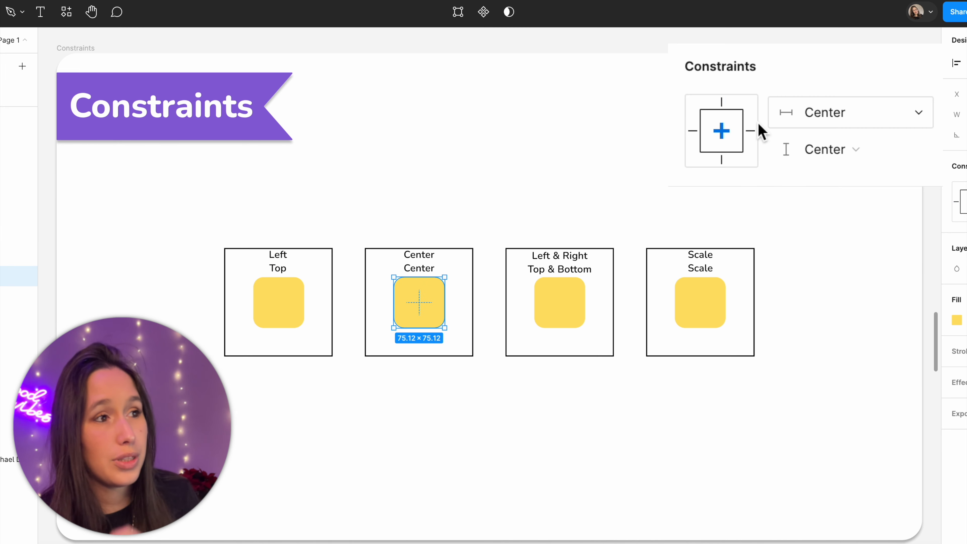
left_click(834, 119)
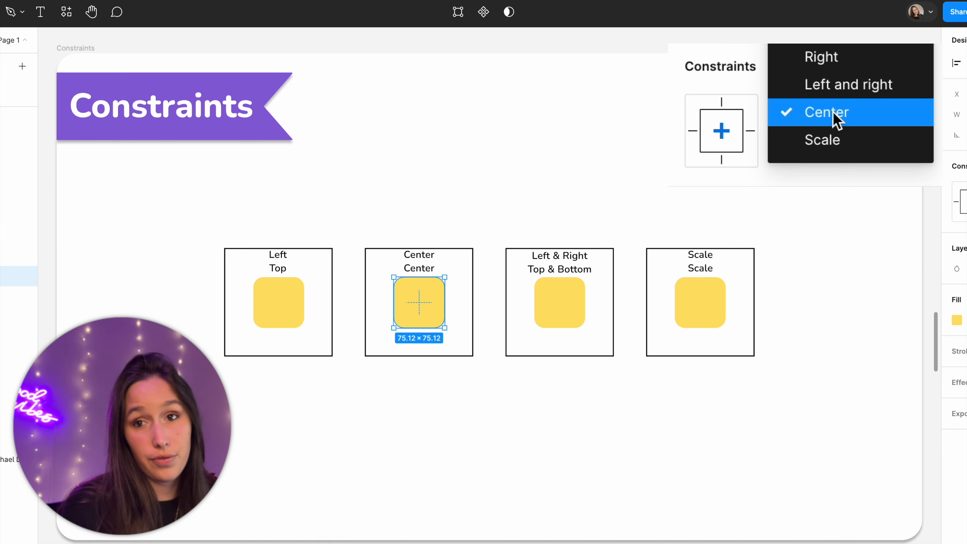
left_click(836, 120)
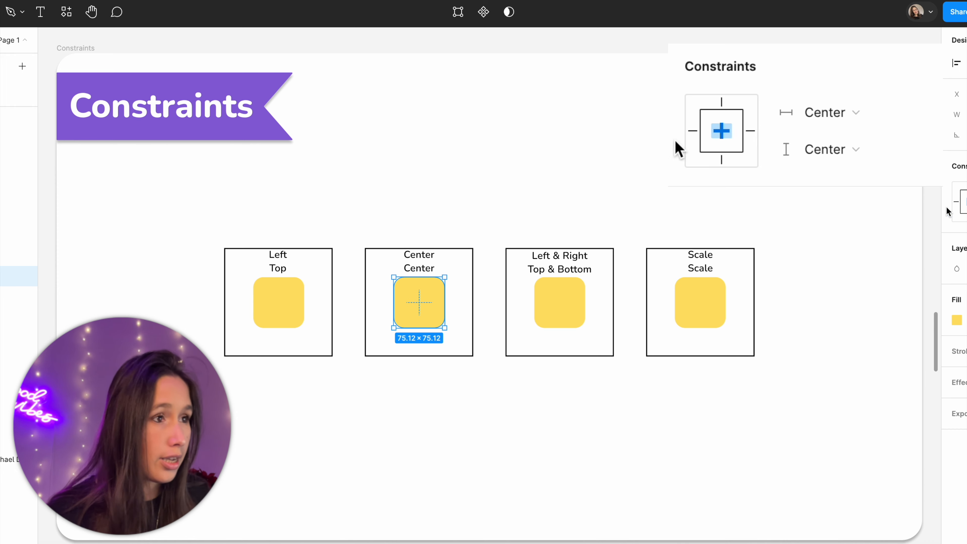
left_click(565, 320)
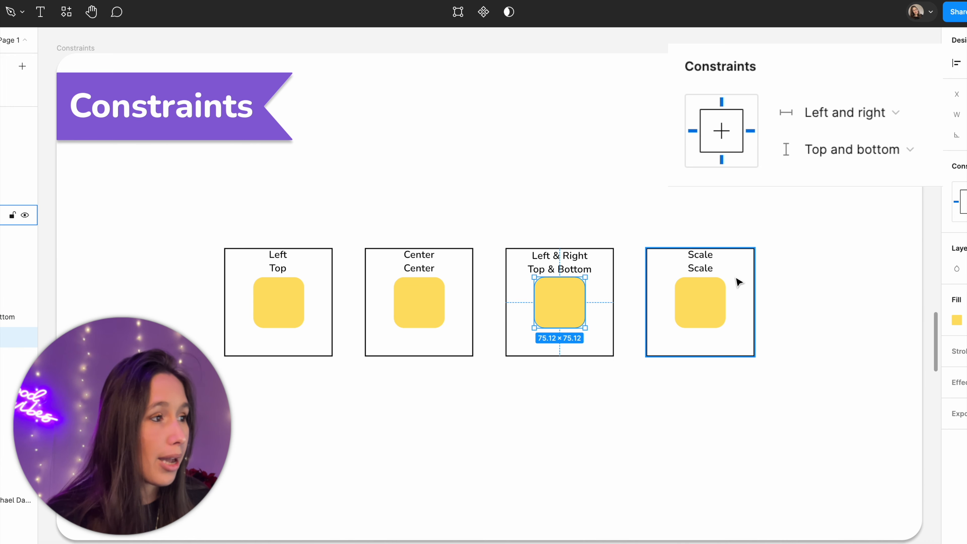
left_click(711, 290)
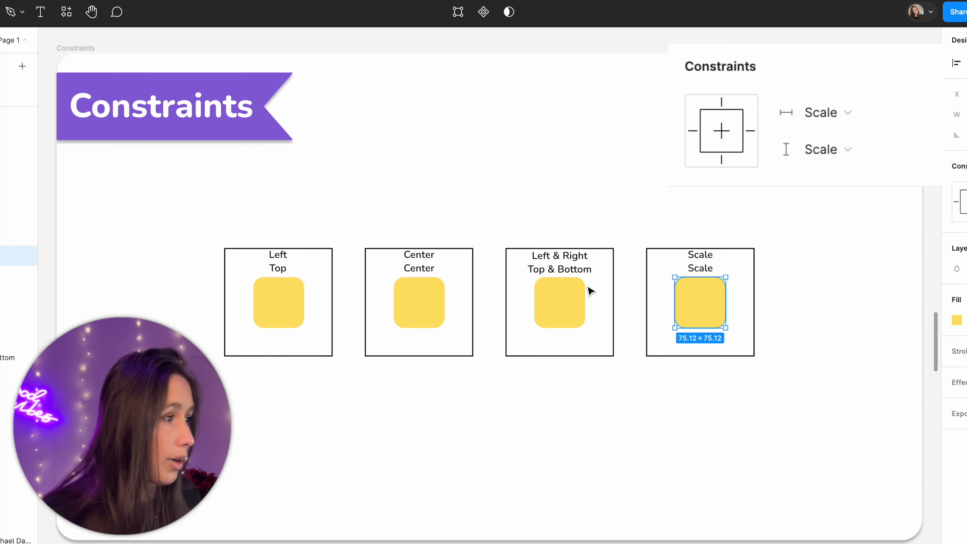
left_click(579, 296)
left_click(404, 314)
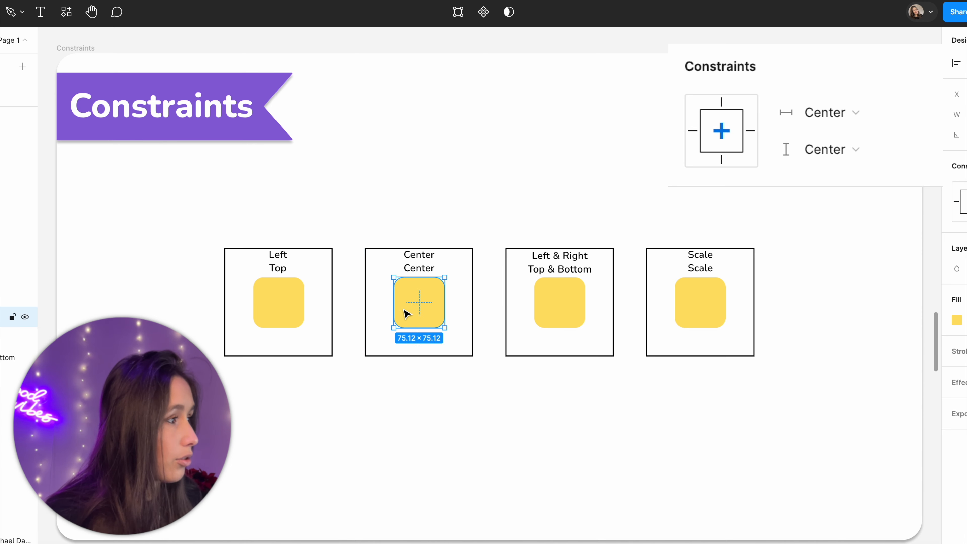
left_click(706, 318)
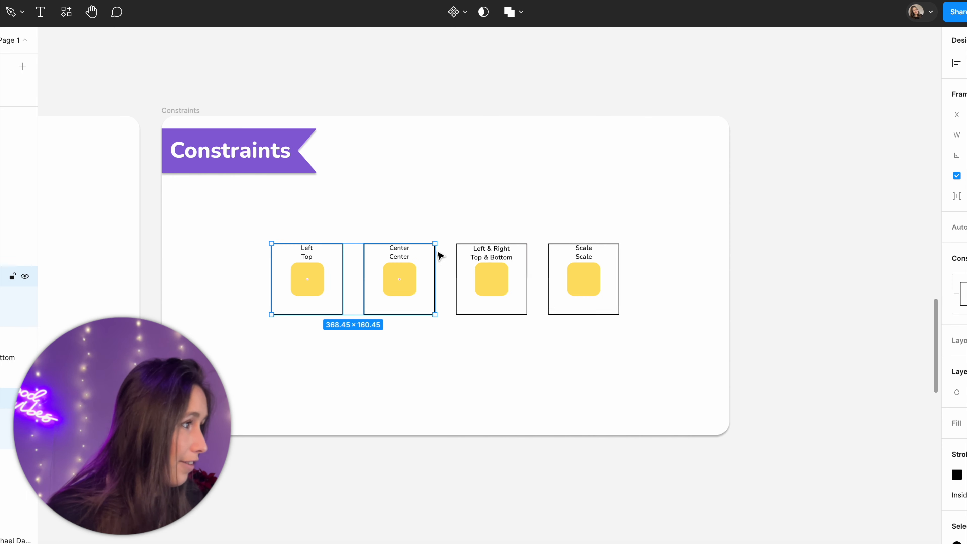
- Select all four constraint example frames, move them up and enlarge them together in height and width
left_click(491, 259, "shift")
left_click(574, 262, "shift")
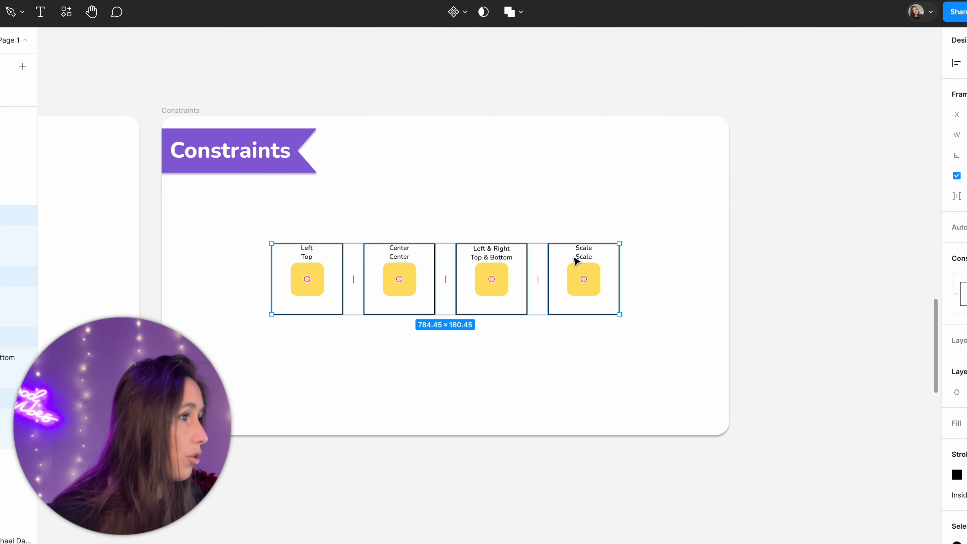
left_click_drag(575, 258, 580, 198)
left_click_drag(510, 255, 510, 415)
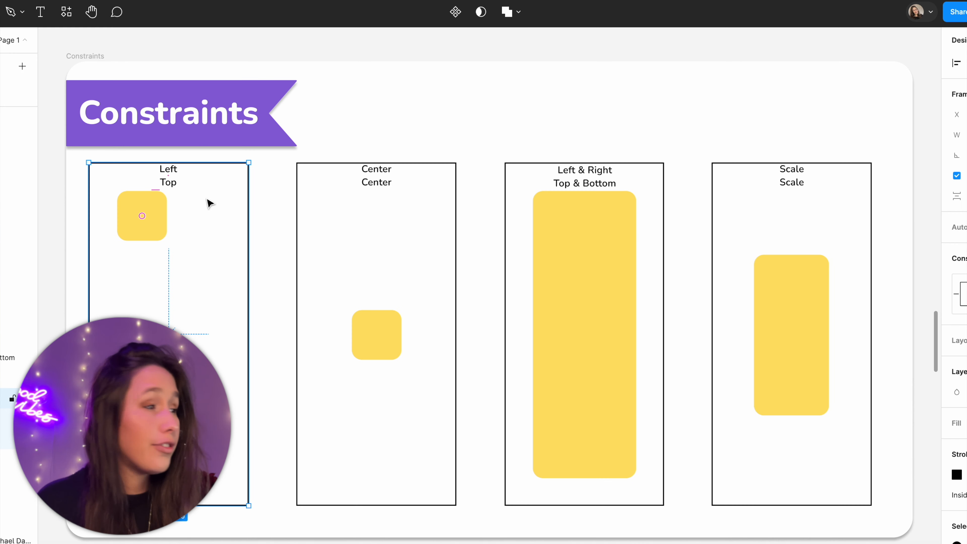
- Check the rectangle in the Left Top frame, and enlarge that frame slightly from its upper-left corner and its right edge
left_click(164, 206)
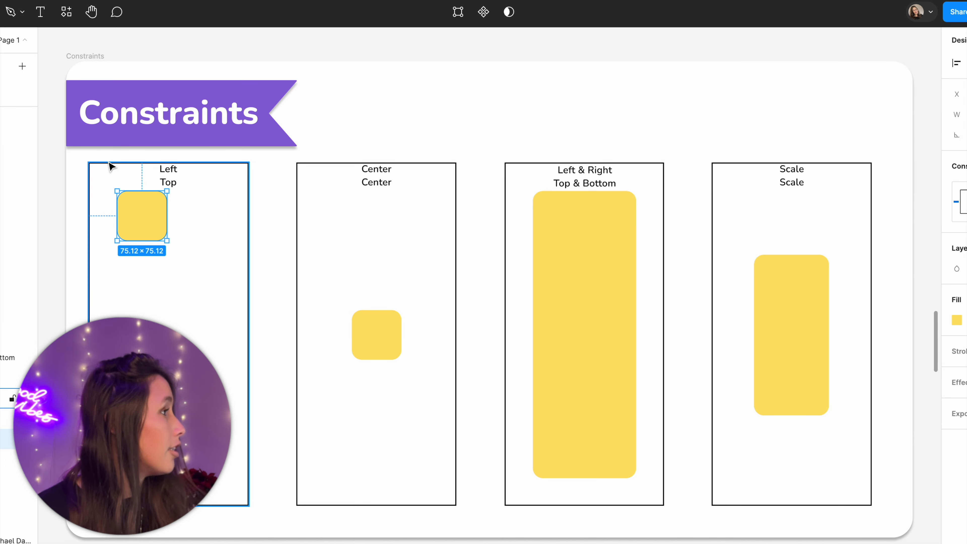
left_click(90, 164)
mouse_move(90, 164)
left_mouse_down()
mouse_move(60, 112)
mouse_move(95, 145)
mouse_move(62, 116)
mouse_move(88, 157)
left_mouse_up()
mouse_move(248, 461)
left_mouse_down()
mouse_move(287, 461)
mouse_move(244, 461)
mouse_move(282, 462)
mouse_move(266, 461)
left_mouse_up()
- Extend the Center Center frame slightly upward, undoing the excess resize, and select the yellow rectangle in the Left & Right, Top & Bottom frame
left_click(365, 353)
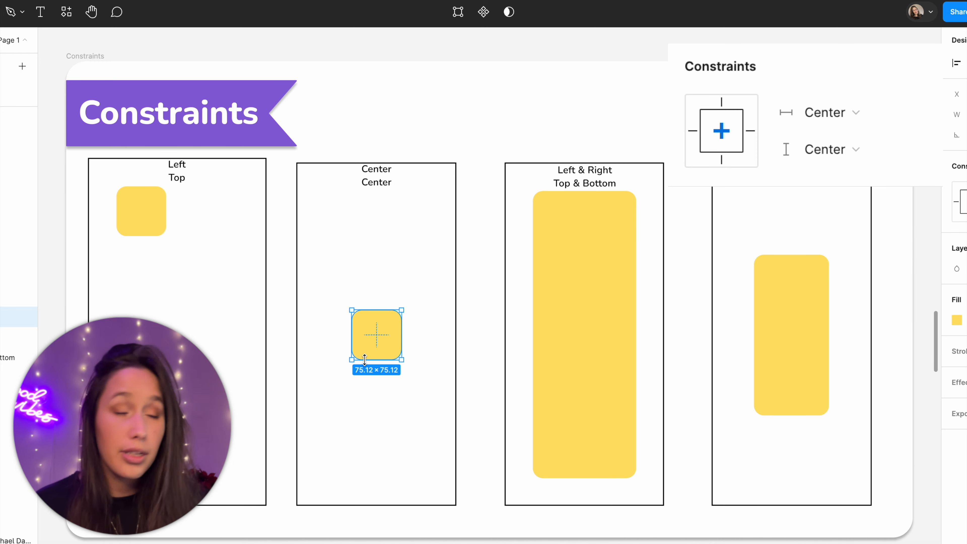
left_click(404, 309)
left_click_drag(402, 164, 428, 154)
key("ctrl+z")
left_click(621, 254)
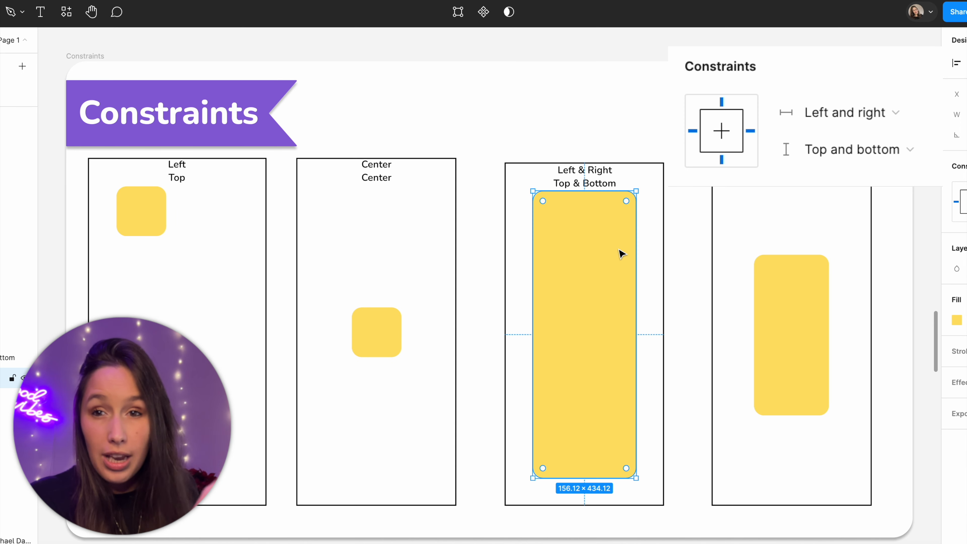
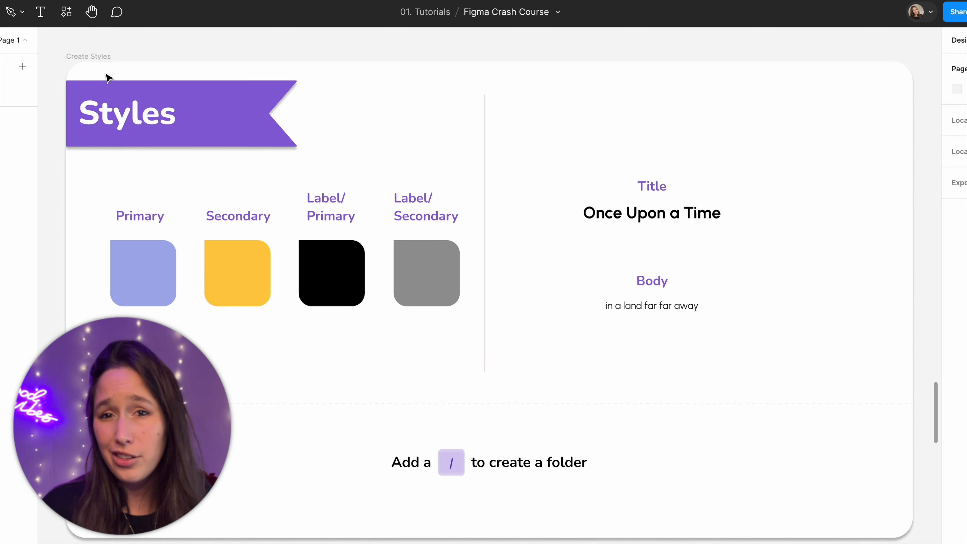
- Create a colour style named Primary from the lavender swatch's fill, and reselect the swatch
left_click(124, 274)
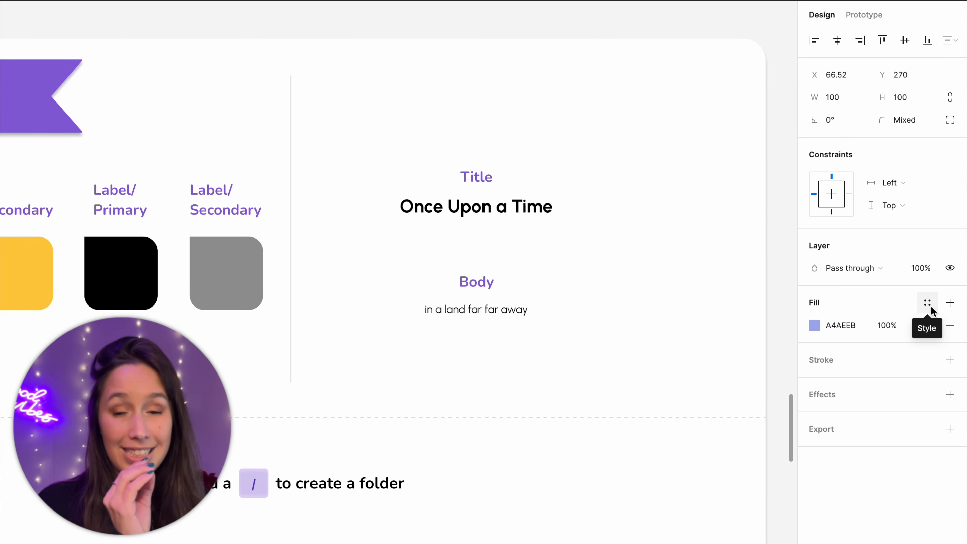
left_click(928, 303)
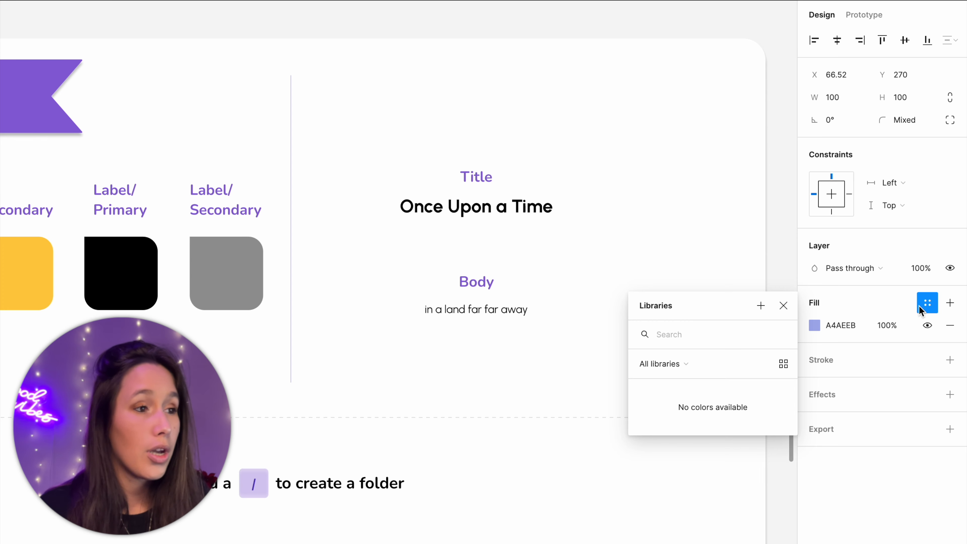
left_click(763, 310)
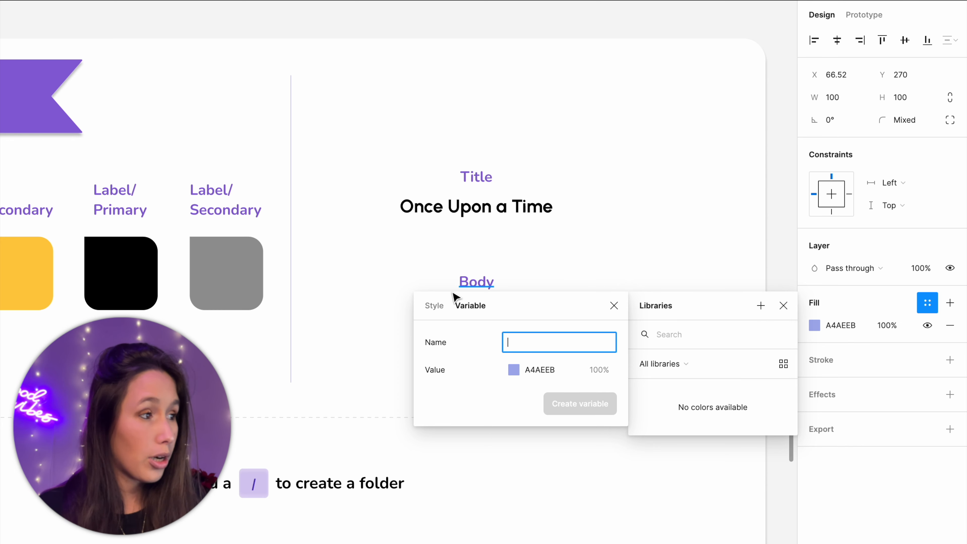
left_click(441, 308)
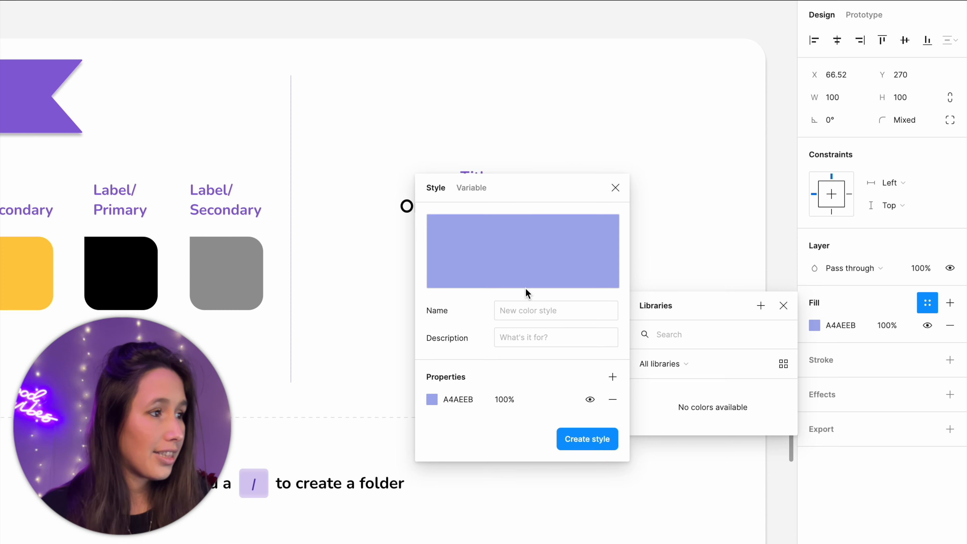
left_click(526, 309)
type("Primary")
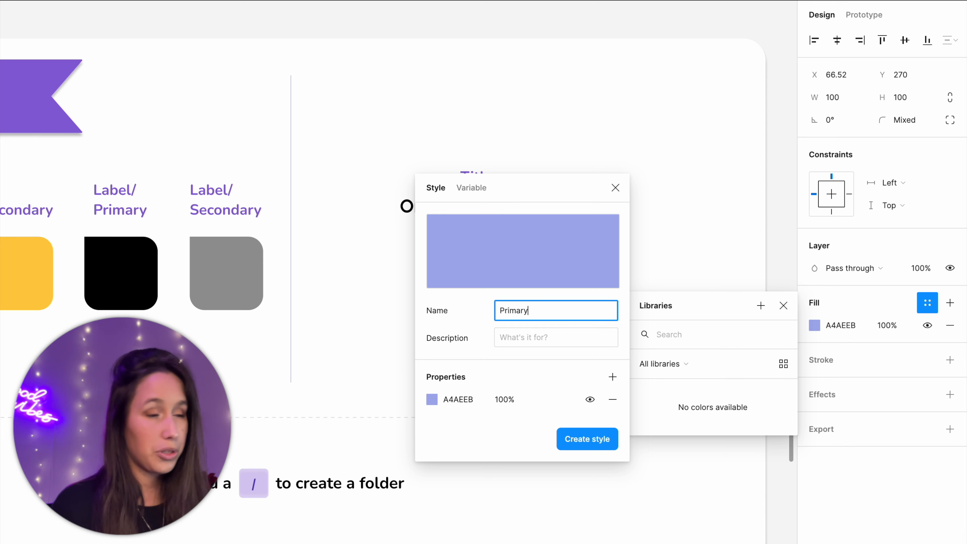
key("Return")
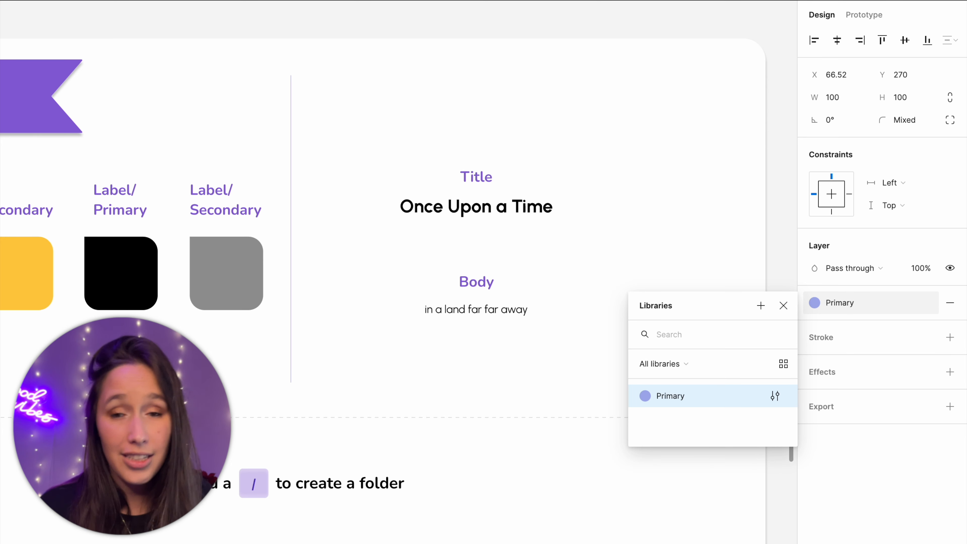
left_click(570, 33)
left_click(21, 273)
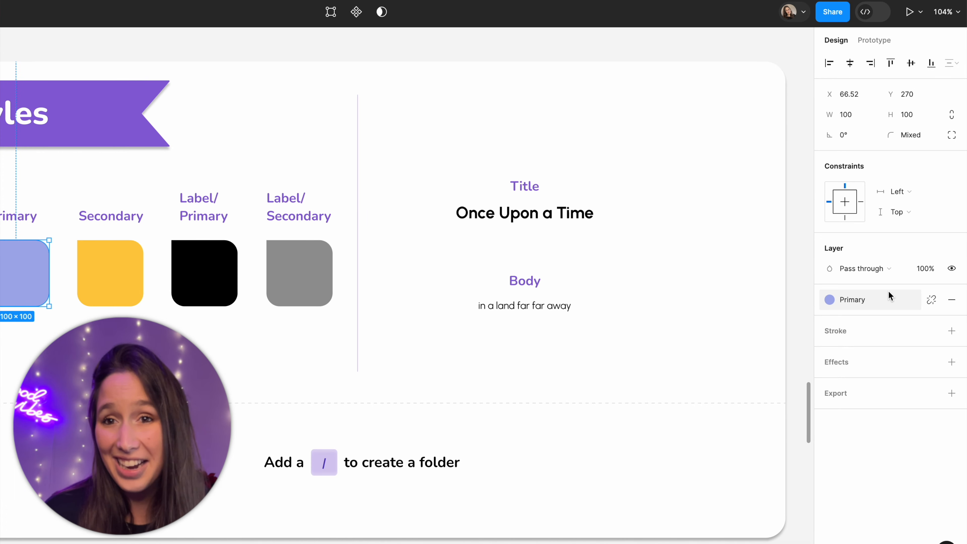
- Create a colour style named Secondary from the yellow swatch's fill and deselect the swatch
left_click(110, 273)
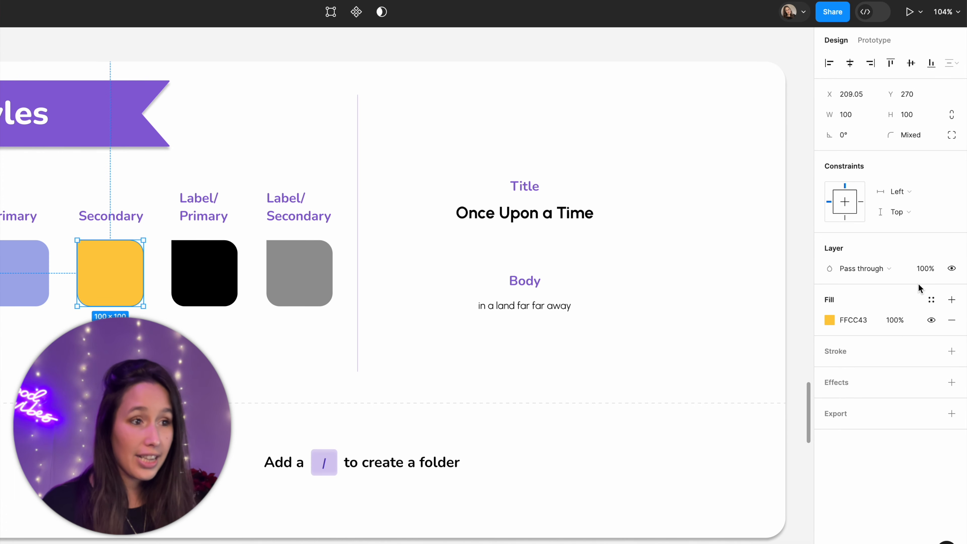
left_click(931, 304)
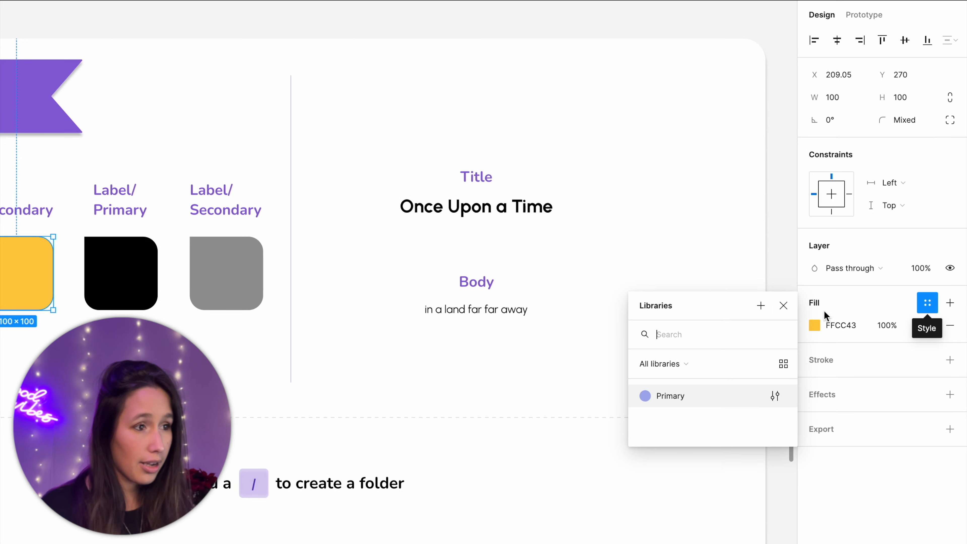
left_click(761, 305)
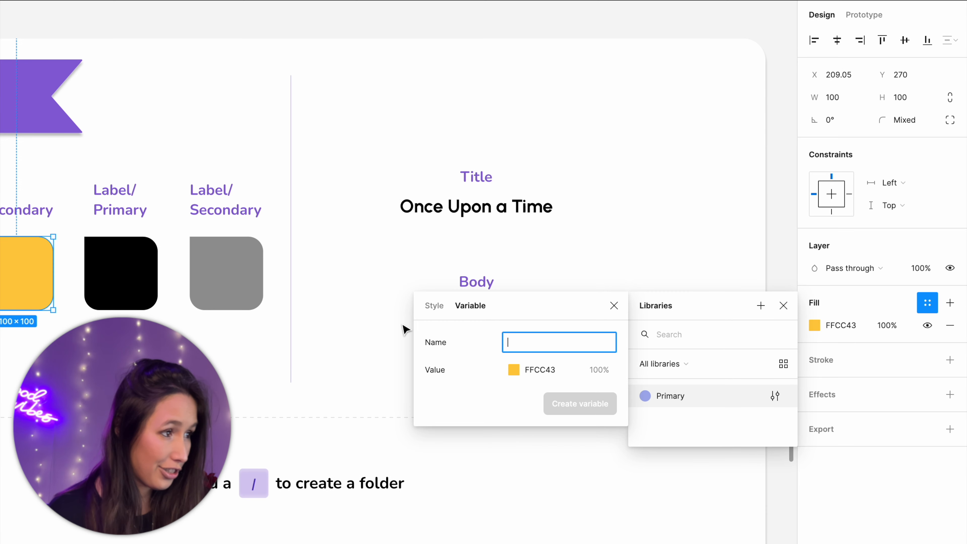
left_click(433, 306)
type("S")
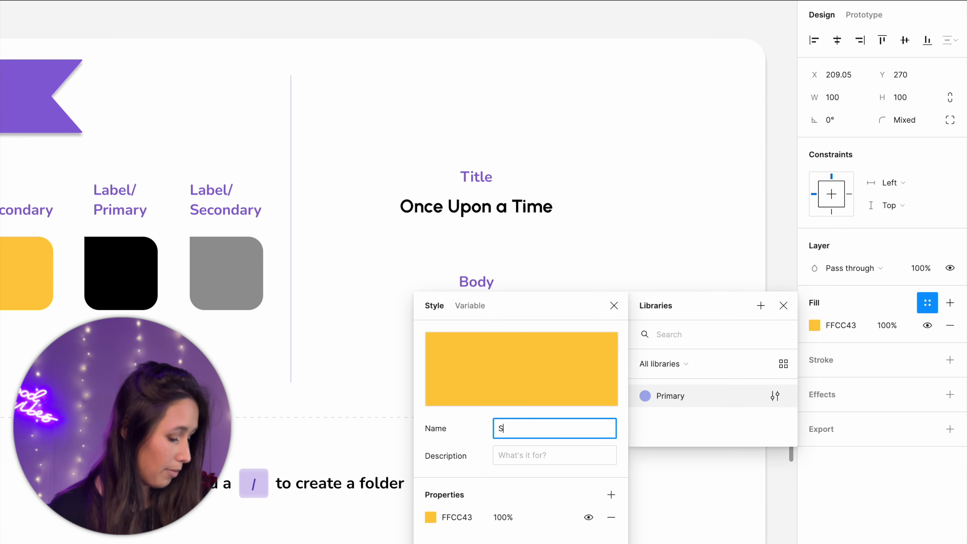
type("econdary")
key("Return")
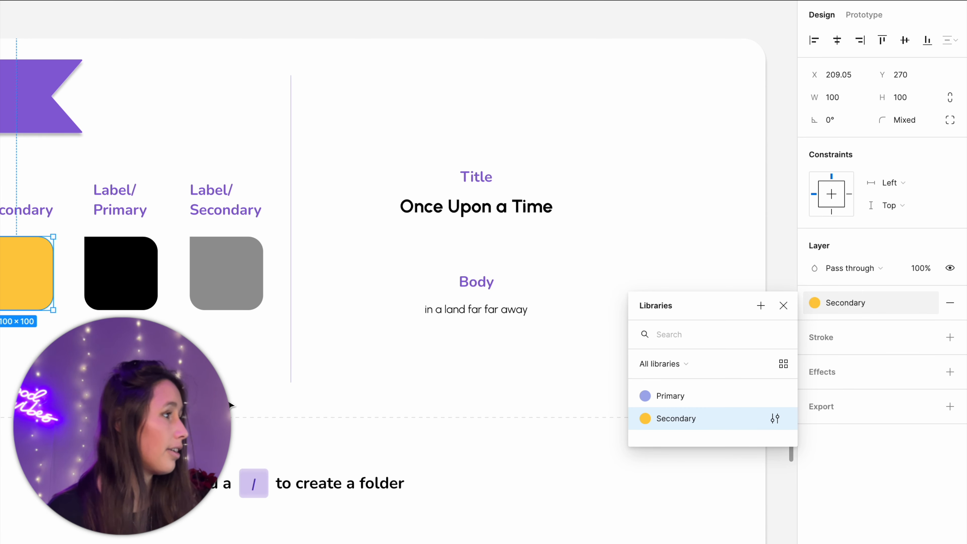
key("Escape")
key("Escape")
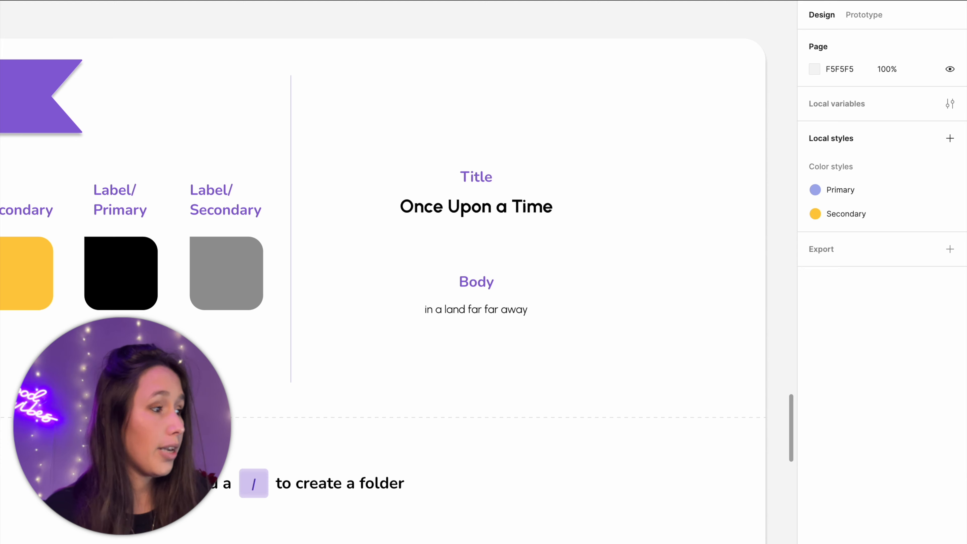
- Apply the Primary colour style to the fill of the "Once Upon a Time" title text
left_click(467, 221)
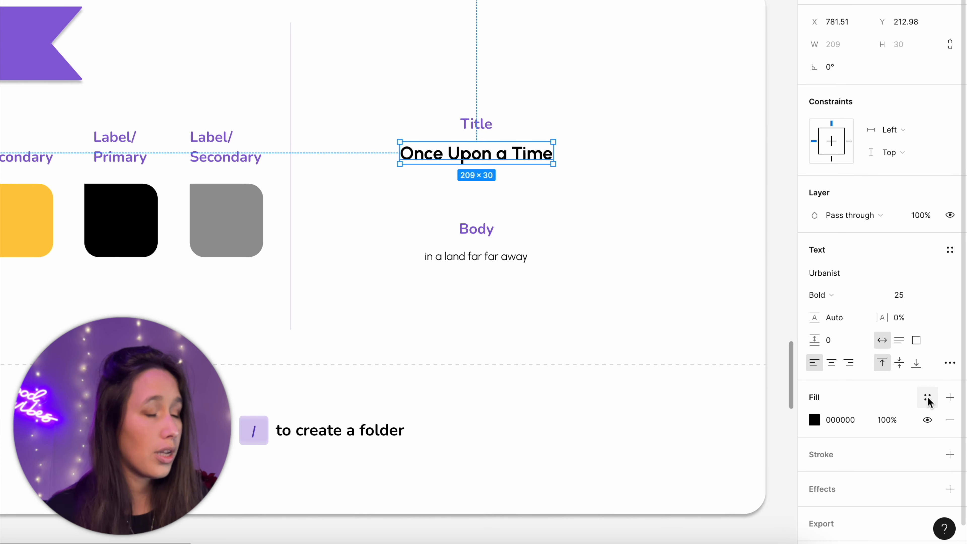
left_click(928, 398)
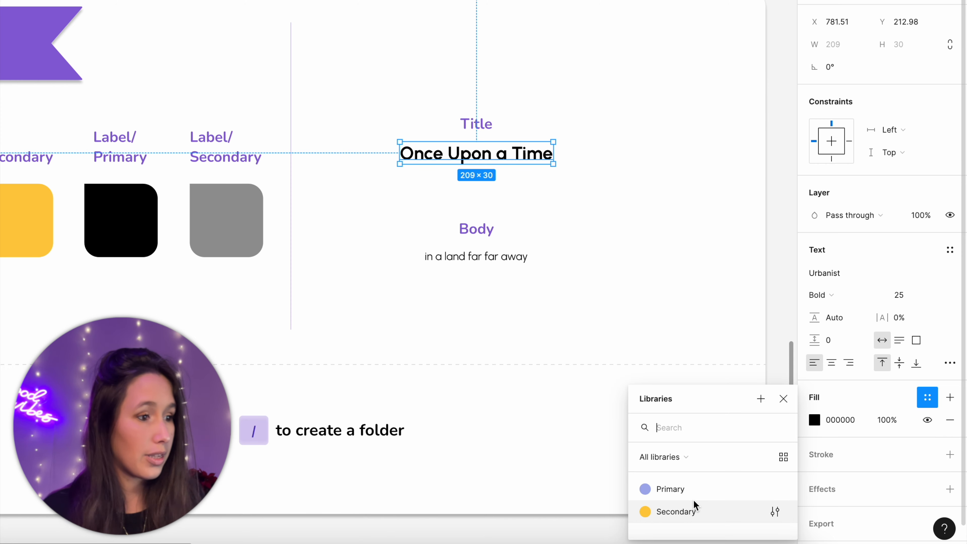
left_click(700, 488)
left_click(664, 374)
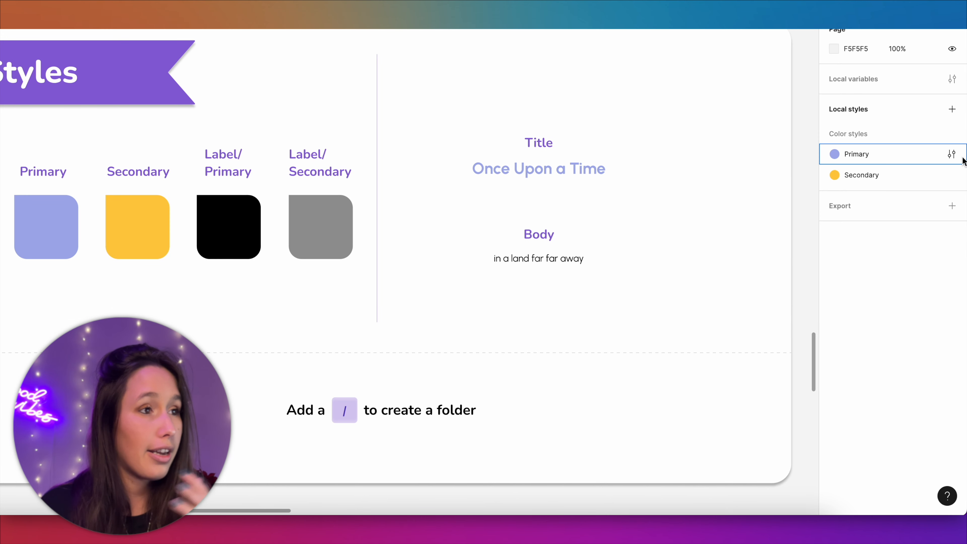
- Try shifting the hue of the Primary colour style to light green C3EBA4
left_click(952, 154)
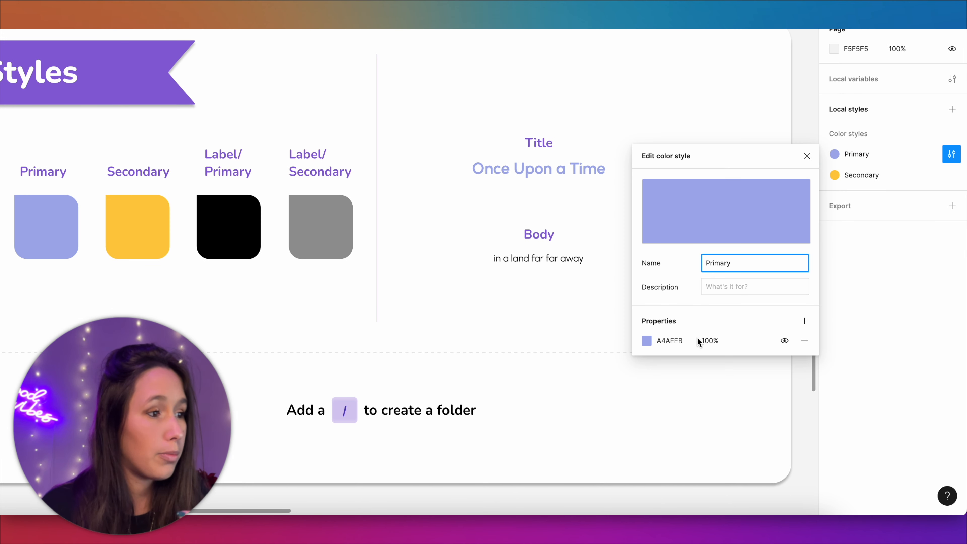
left_click(650, 346)
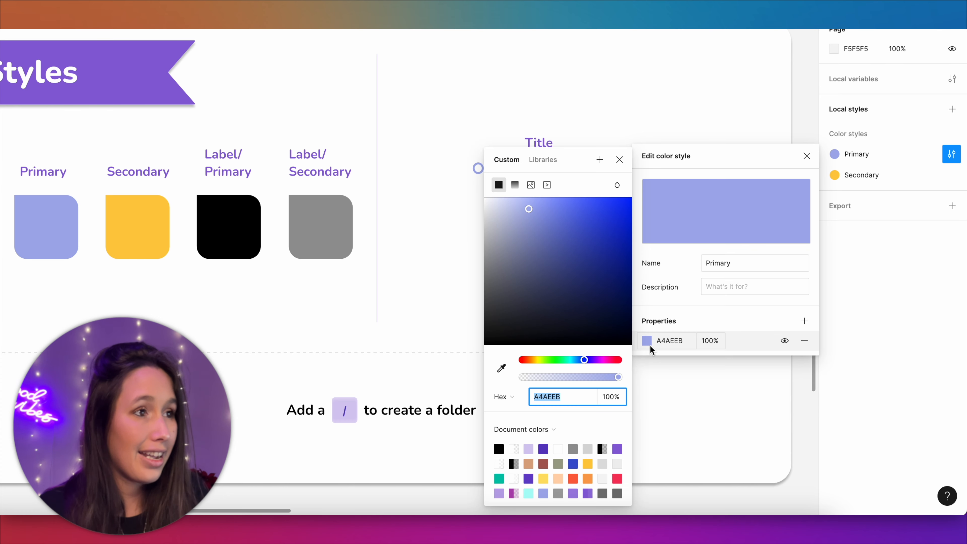
left_click_drag(588, 363, 547, 362)
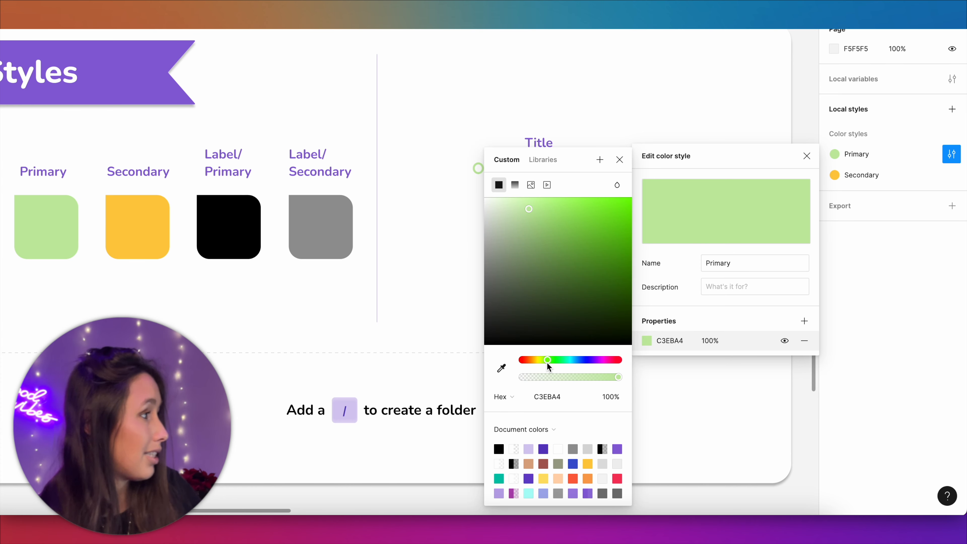
left_click(620, 159)
- Compare the fills of the "Once Upon a Time" title and the Primary swatch after the style edit
left_click(574, 168)
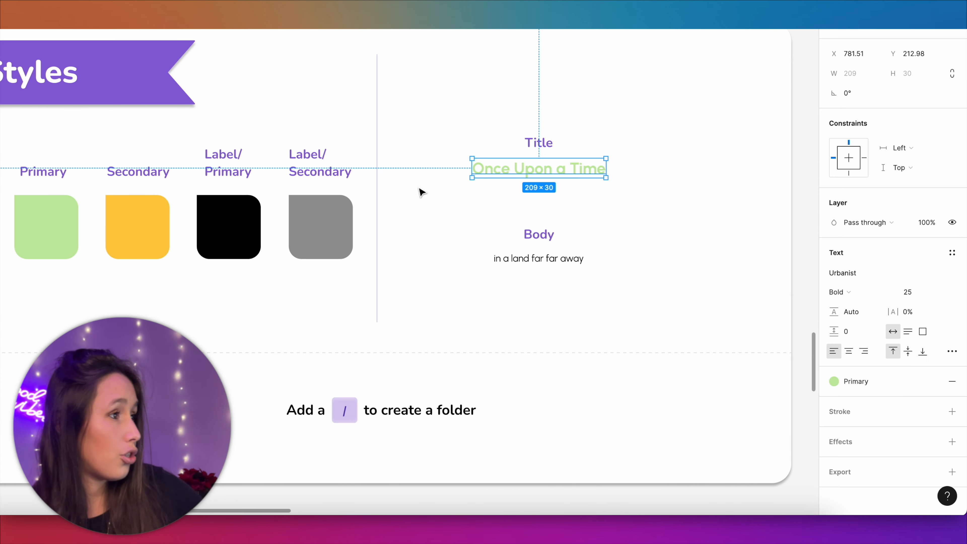
left_click(61, 245)
left_click(503, 168)
left_click(74, 241)
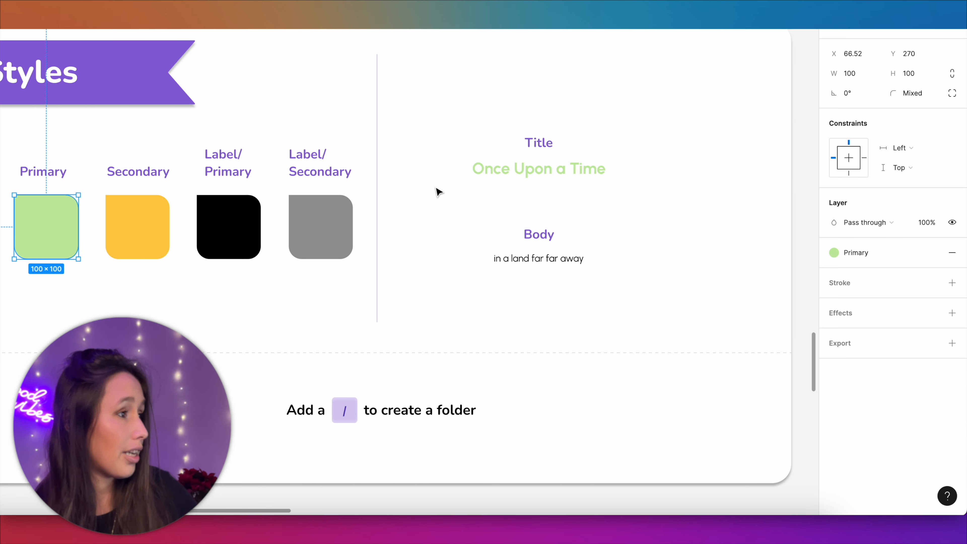
left_click(541, 175)
left_click(547, 203)
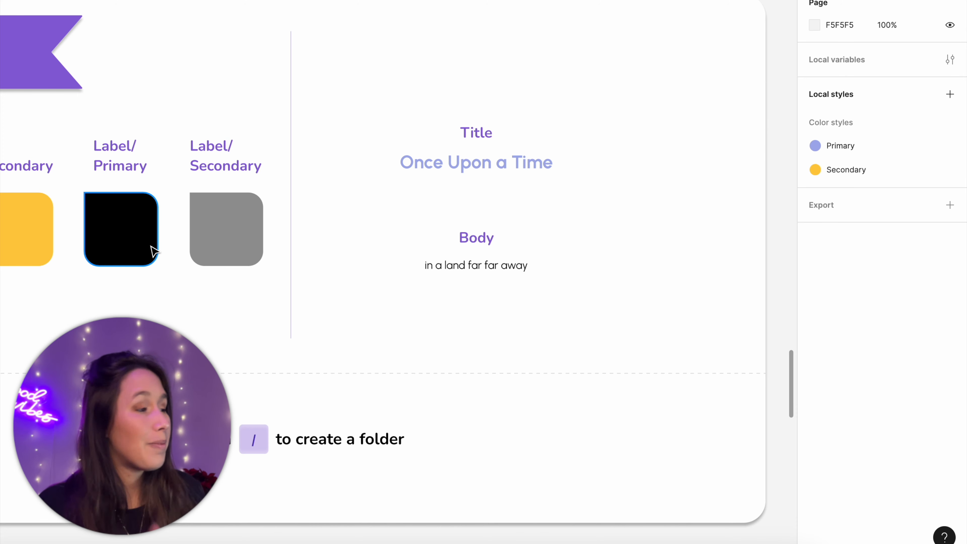
- Create a colour style named "Label / Primary" from the black swatch, placing it in a Label folder
left_click(154, 251)
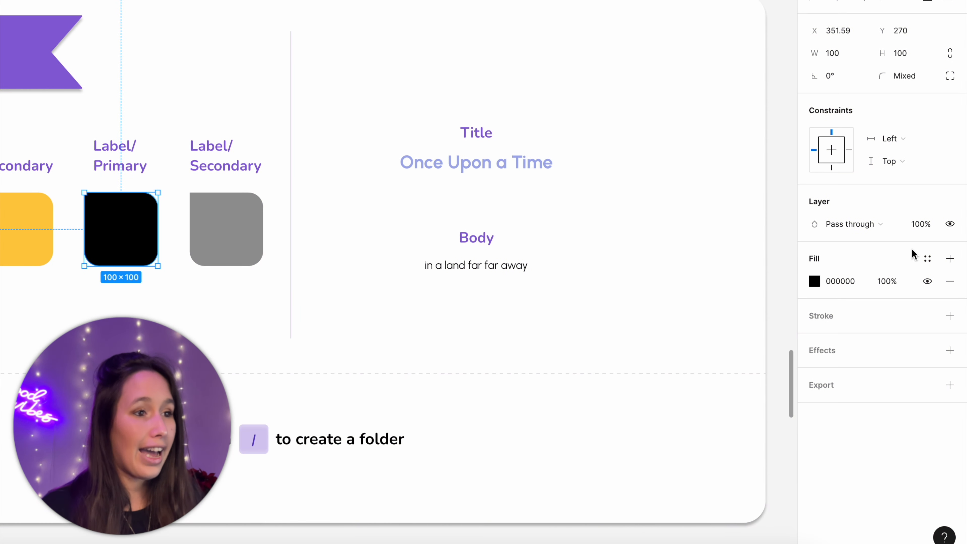
left_click(928, 259)
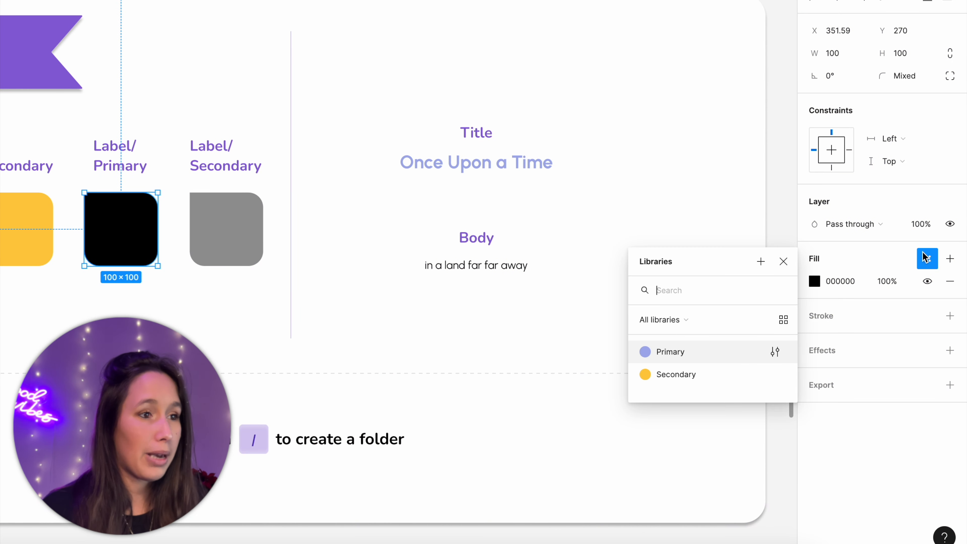
left_click(761, 262)
type("Label / Primary")
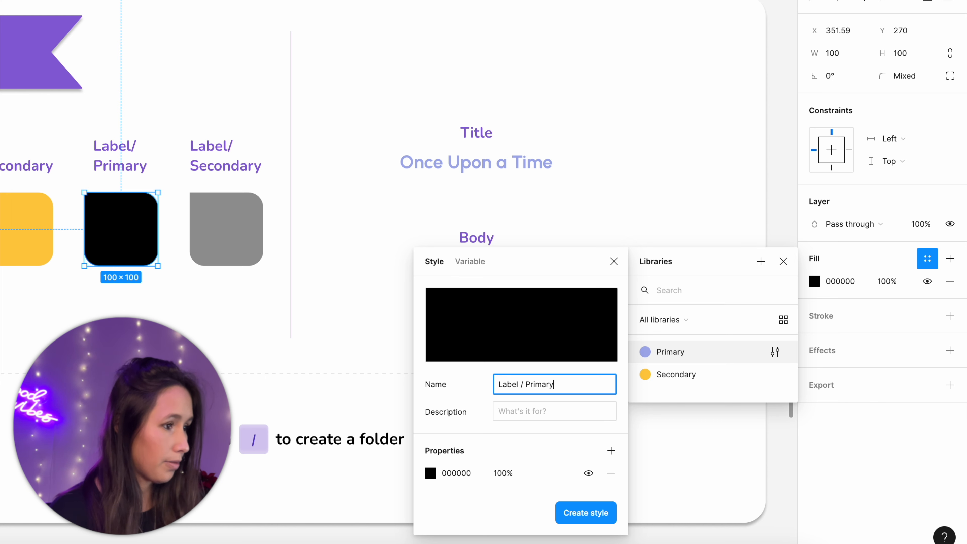
key("Return")
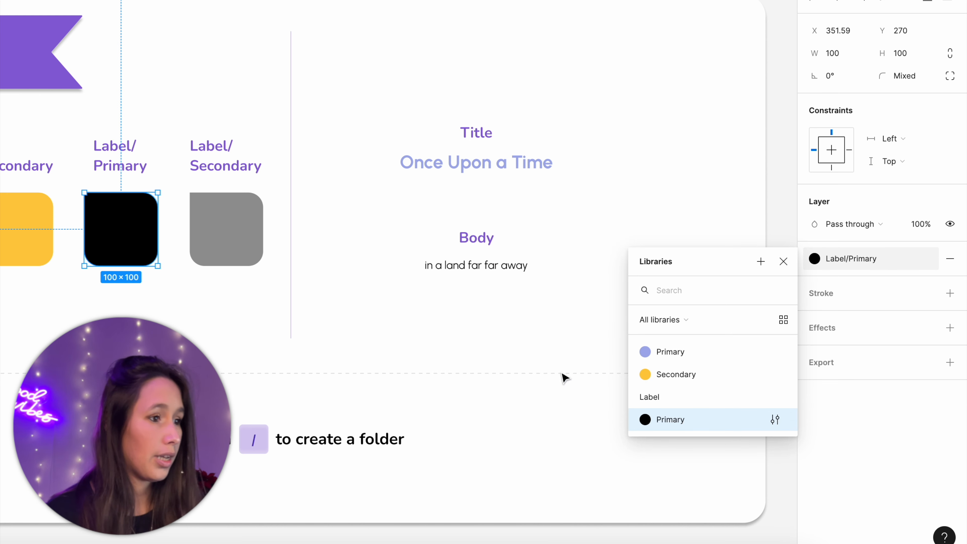
left_click(781, 246)
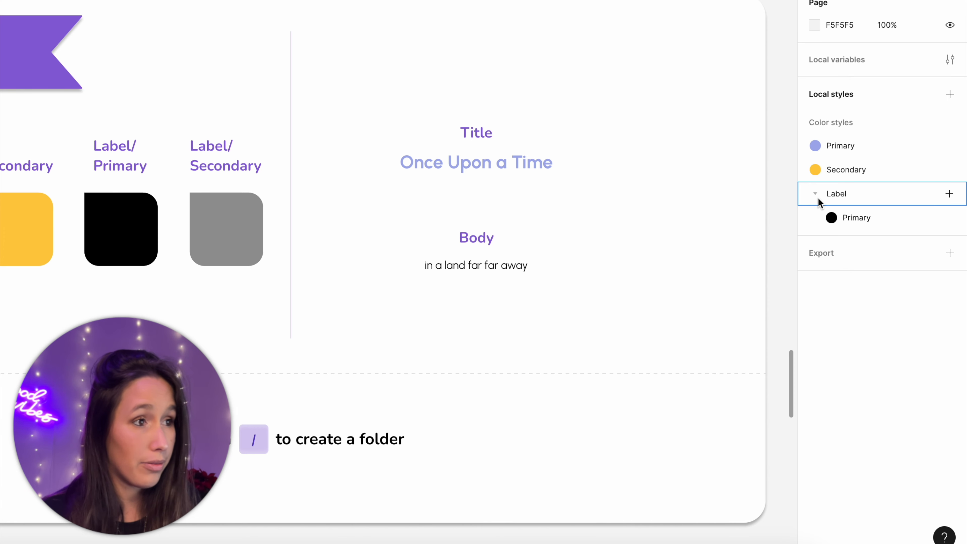
- Create a colour style named "Label / Secondary" from the grey swatch in the Label folder
left_click(202, 238)
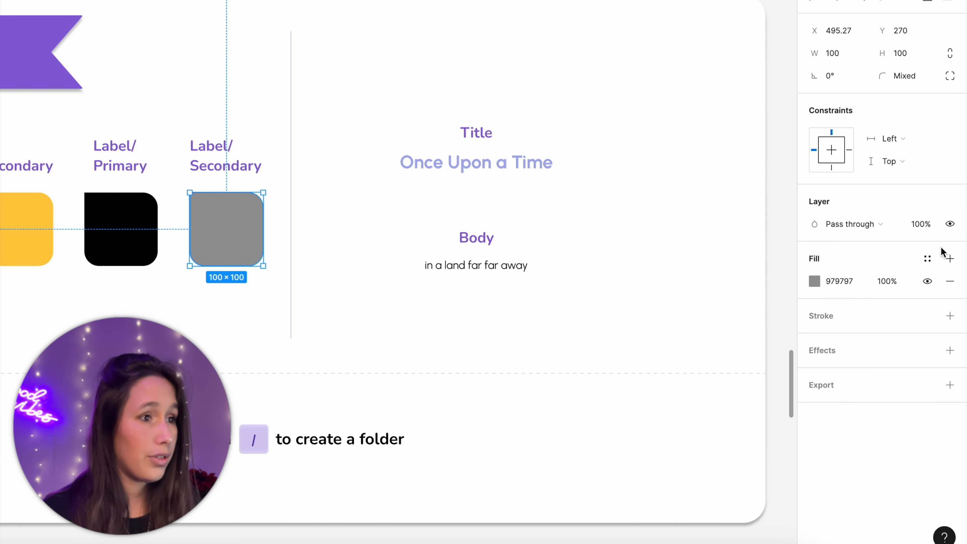
left_click(929, 259)
left_click(760, 262)
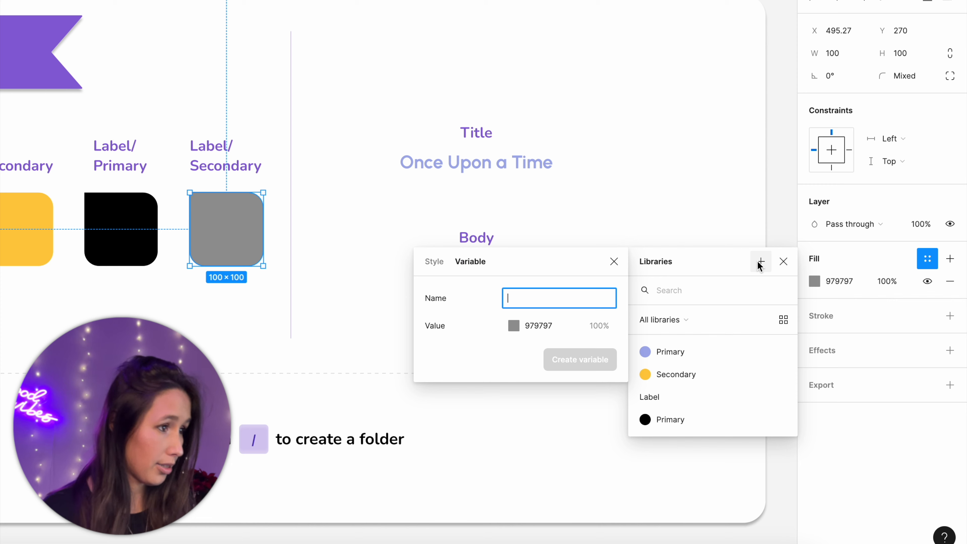
type("Label / ")
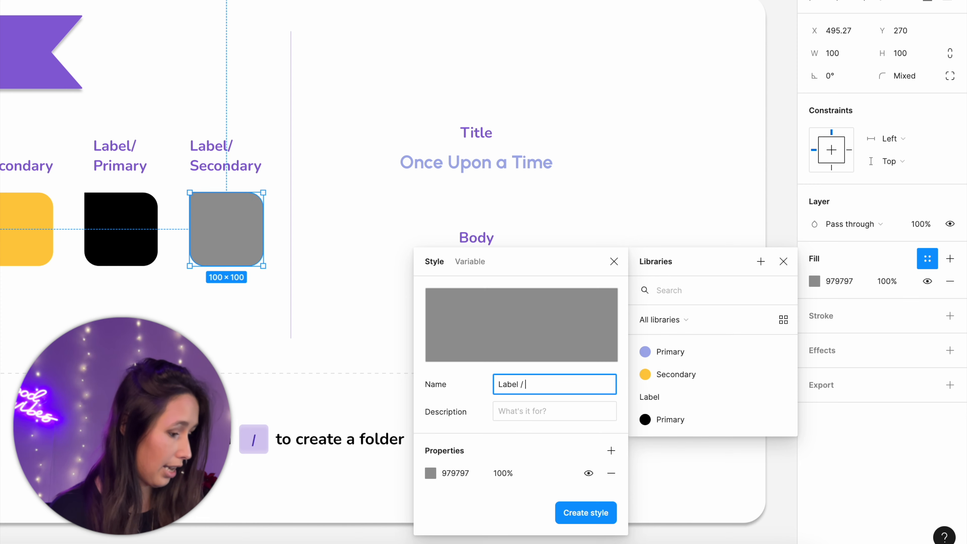
type("Secondary")
key("Return")
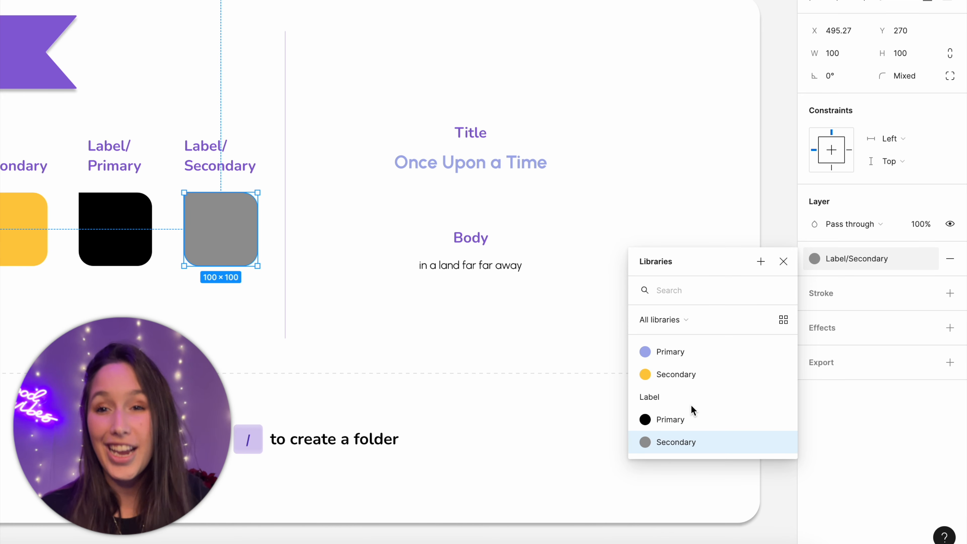
left_click(790, 216)
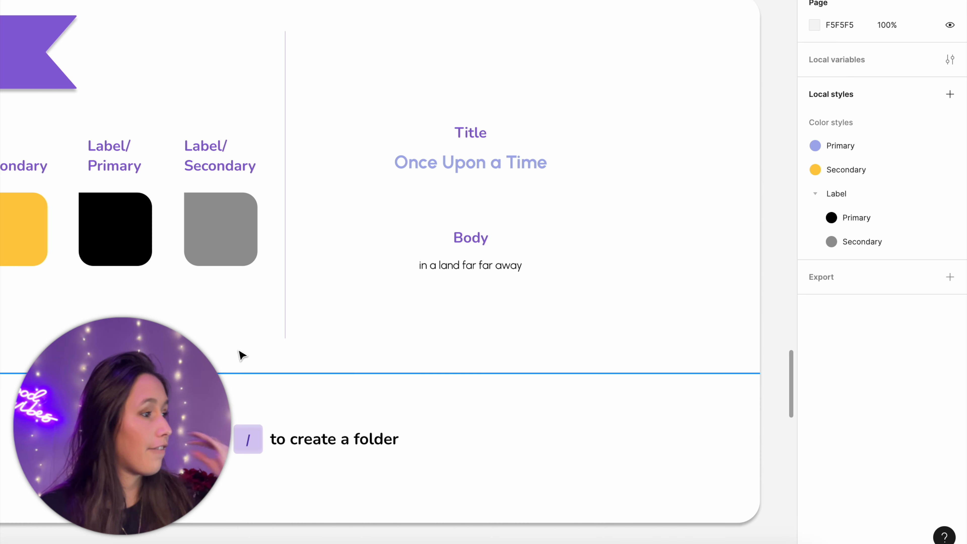
- Change the fill style of the "Once Upon a Time" title text to Label/Primary
left_click(502, 166)
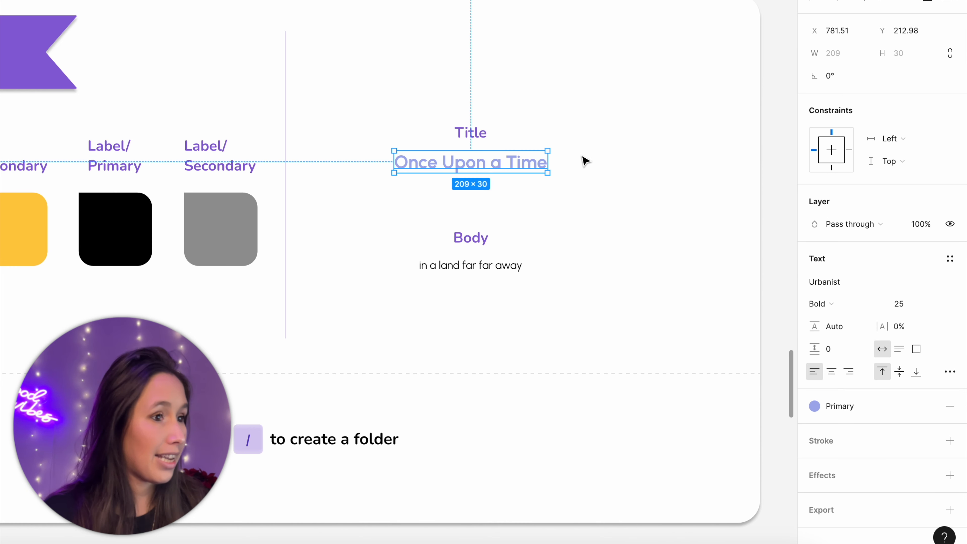
left_click(877, 414)
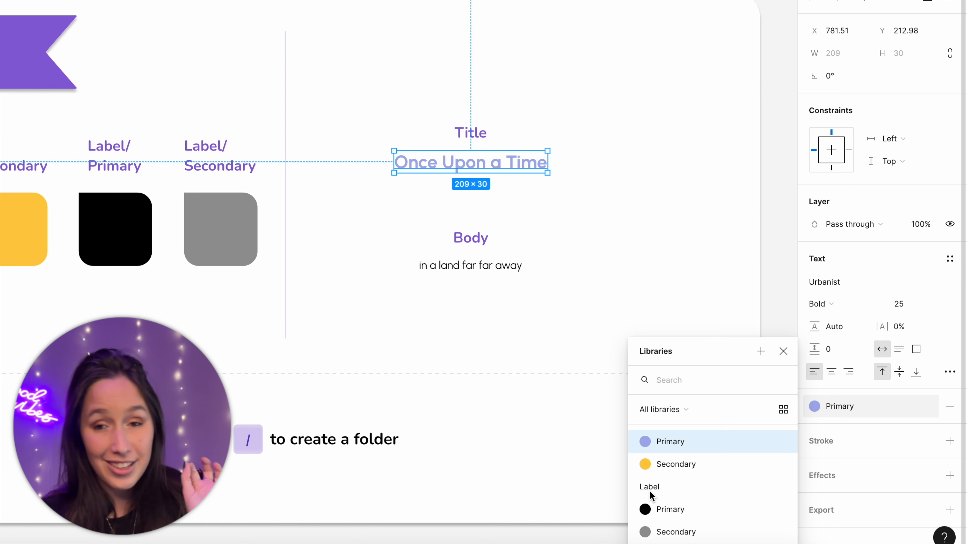
left_click(665, 509)
- Reopen the title's colour style library, reposition it higher beside the title text, and display the styles as a grid
left_click(870, 413)
left_click_drag(729, 353, 724, 130)
left_click(765, 186)
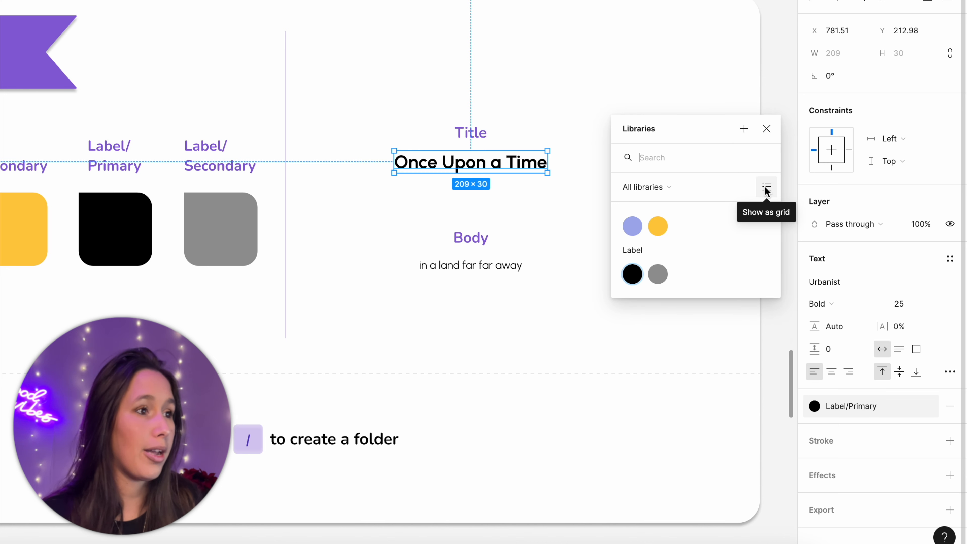
- Switch the colour style library to list view and search it for "label", closing the library when done
left_click(766, 190)
left_click(766, 190)
left_click(766, 189)
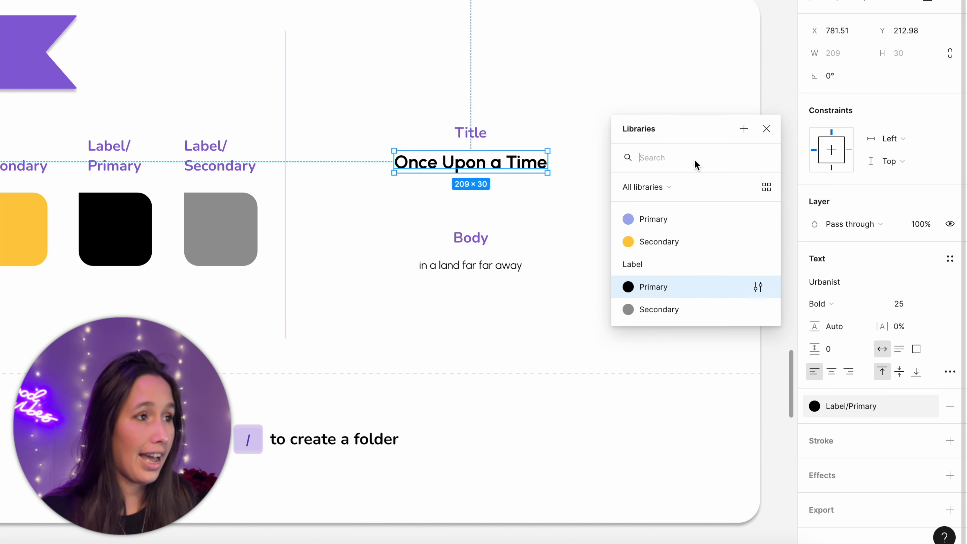
type("label")
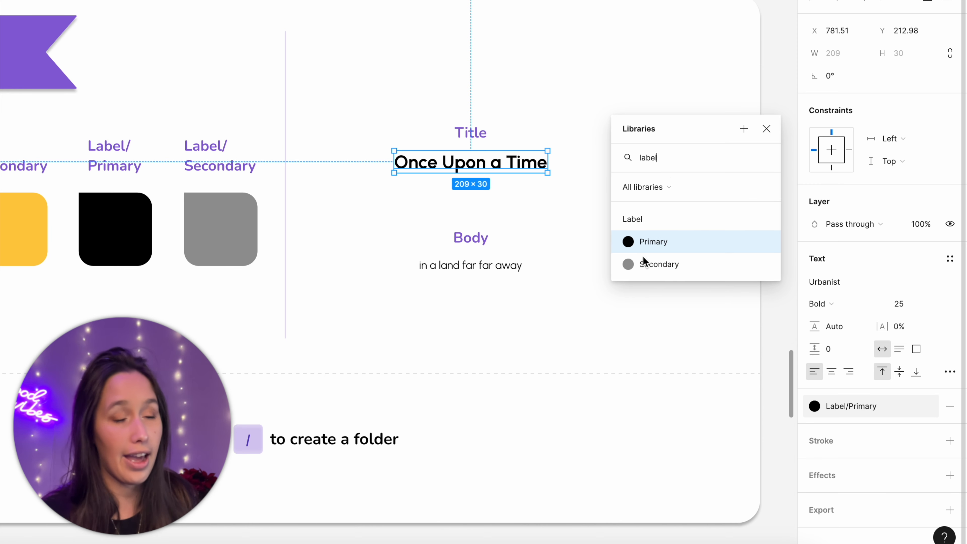
left_click(765, 132)
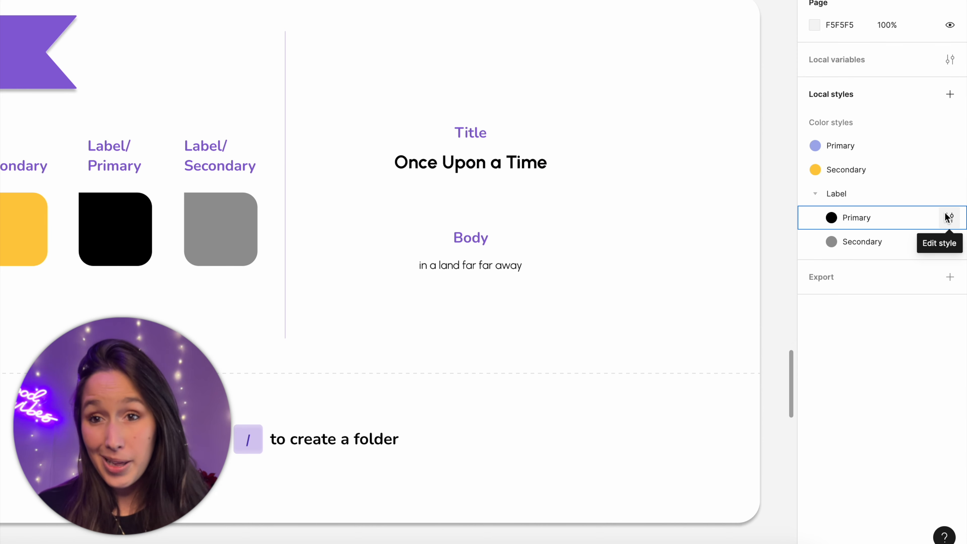
- Try adding three extra fills to the Primary colour style in the Label folder and remove them again
left_click(948, 218)
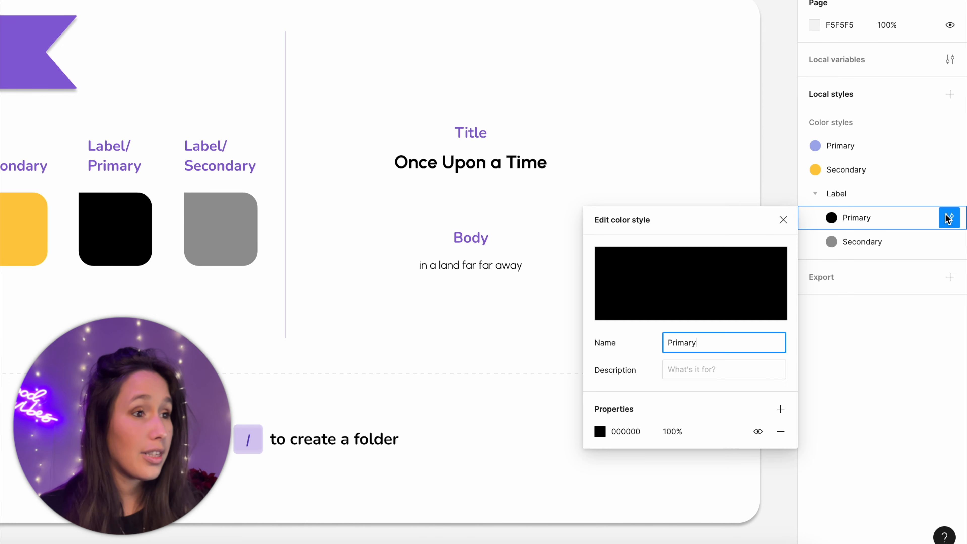
left_click(772, 409)
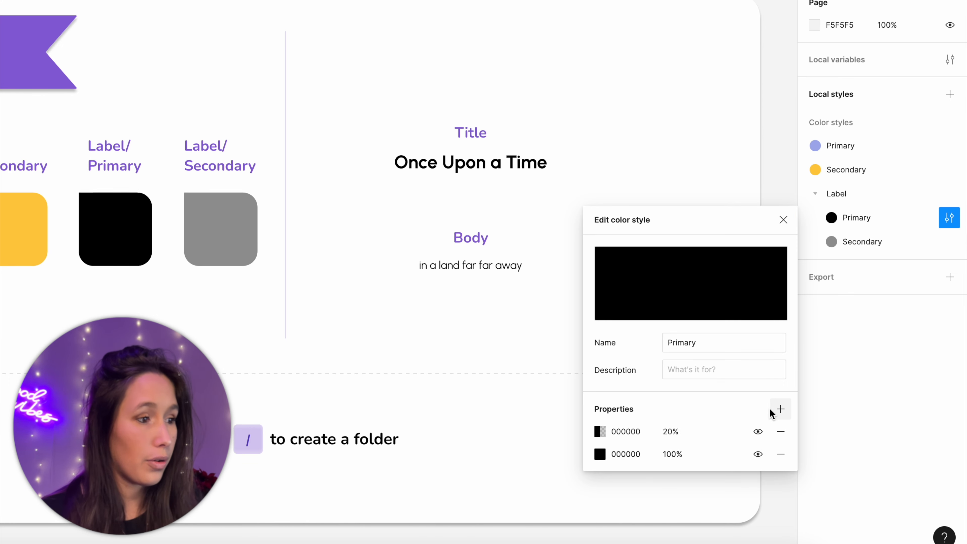
left_click(772, 409)
left_click(772, 408)
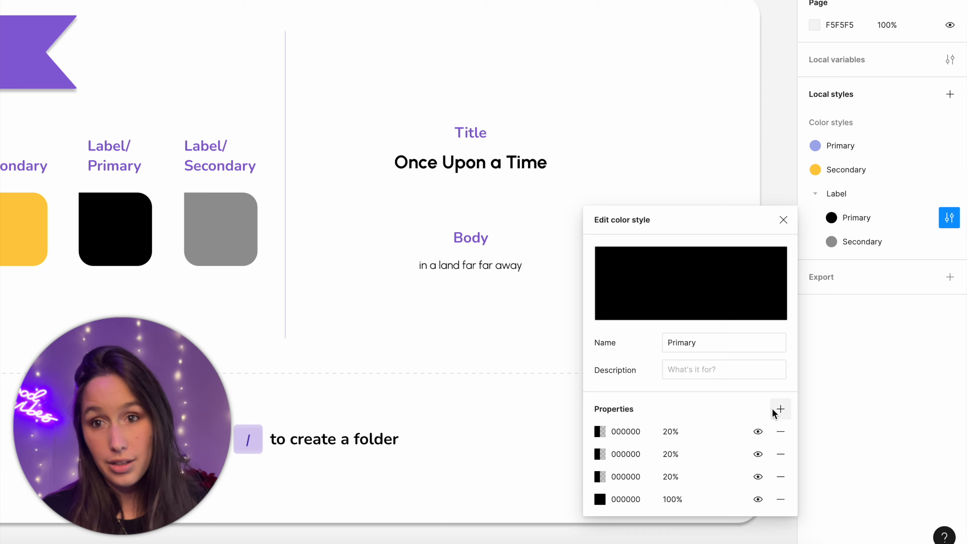
left_click(788, 440)
left_click(788, 441)
left_click(786, 439)
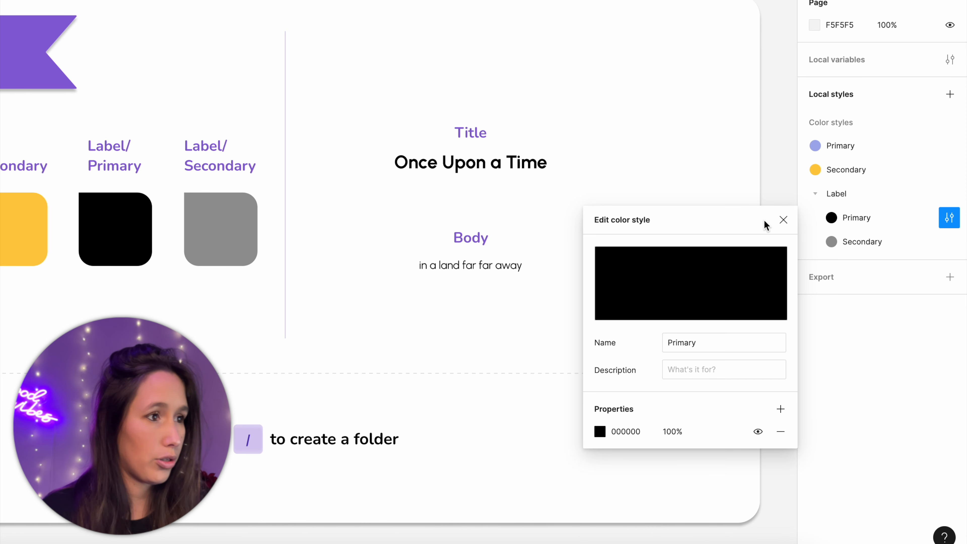
- Create a text style named "Title" from the "Once Upon a Time" text
left_click(526, 168)
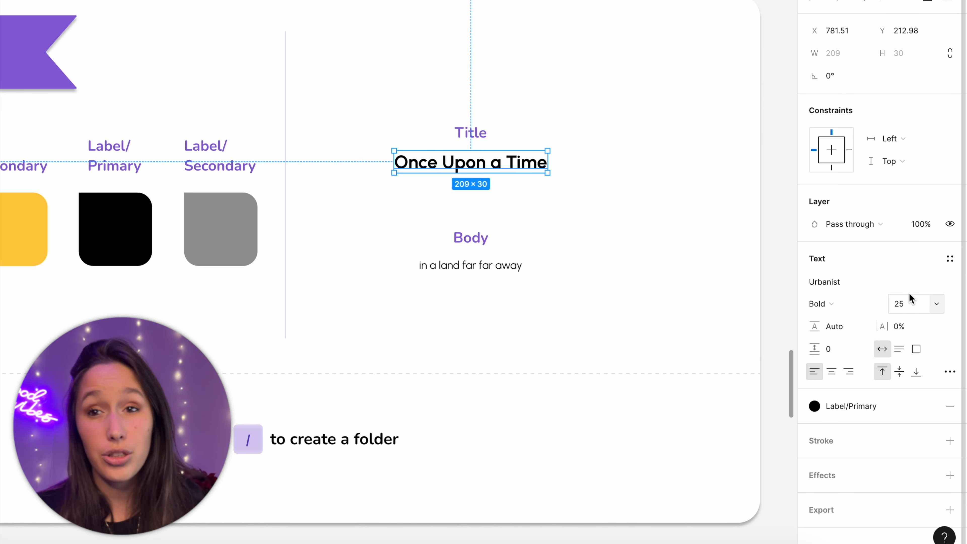
left_click(956, 259)
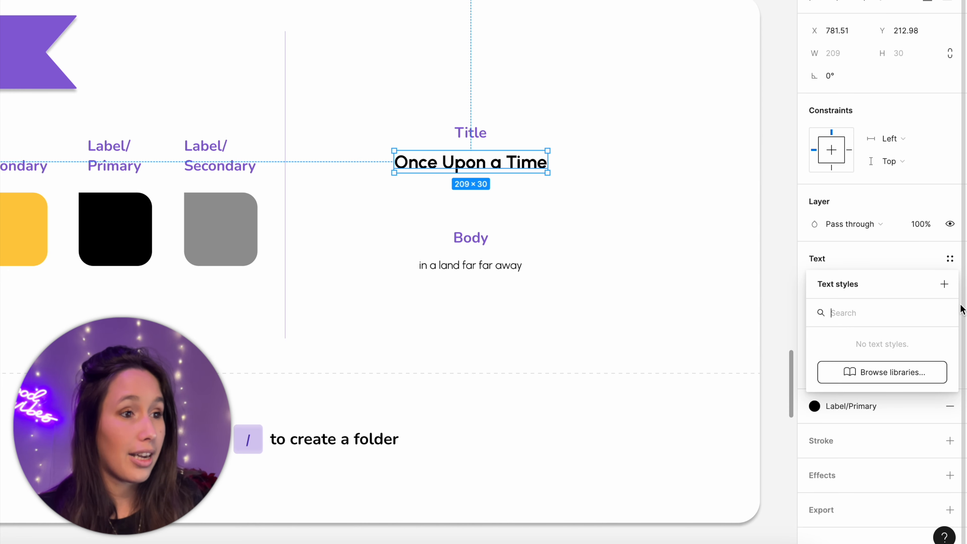
left_click(945, 284)
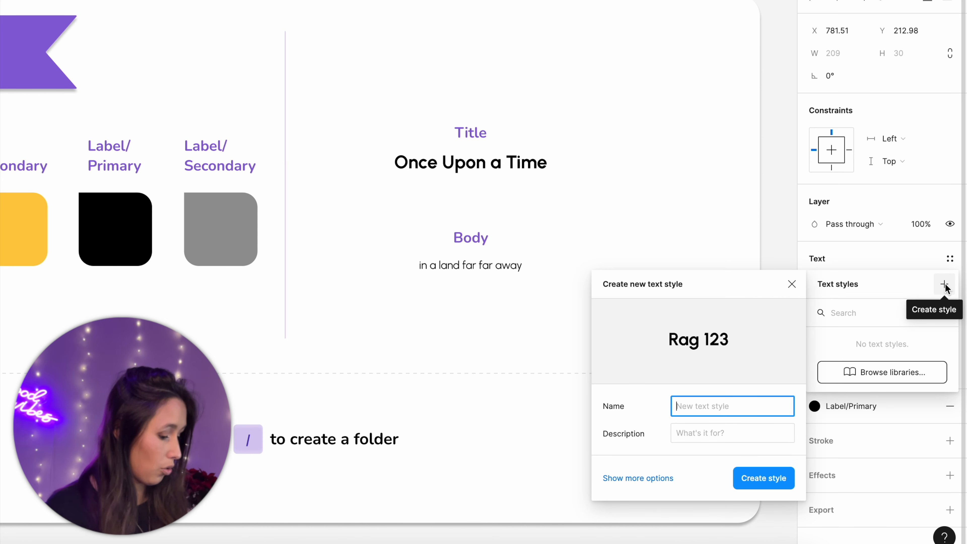
type("Title")
key("Return")
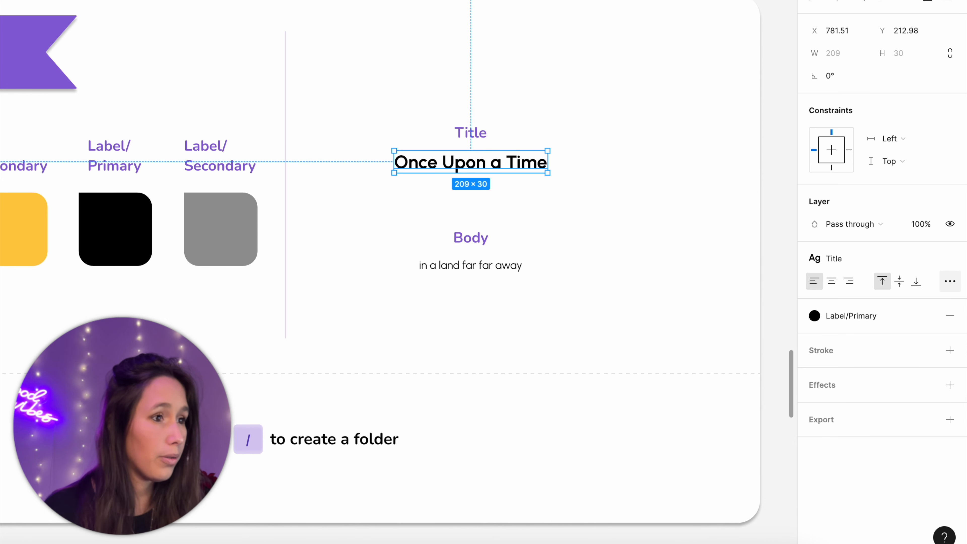
- Create a text style named "Body" from the "in a land far far away" text and deselect it
left_click(457, 280)
left_click(458, 273)
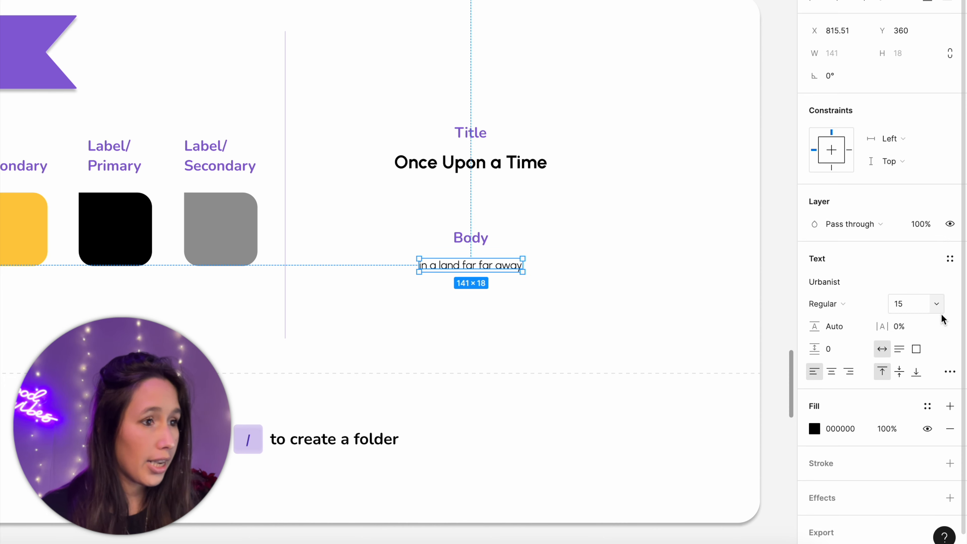
left_click(951, 260)
left_click(945, 284)
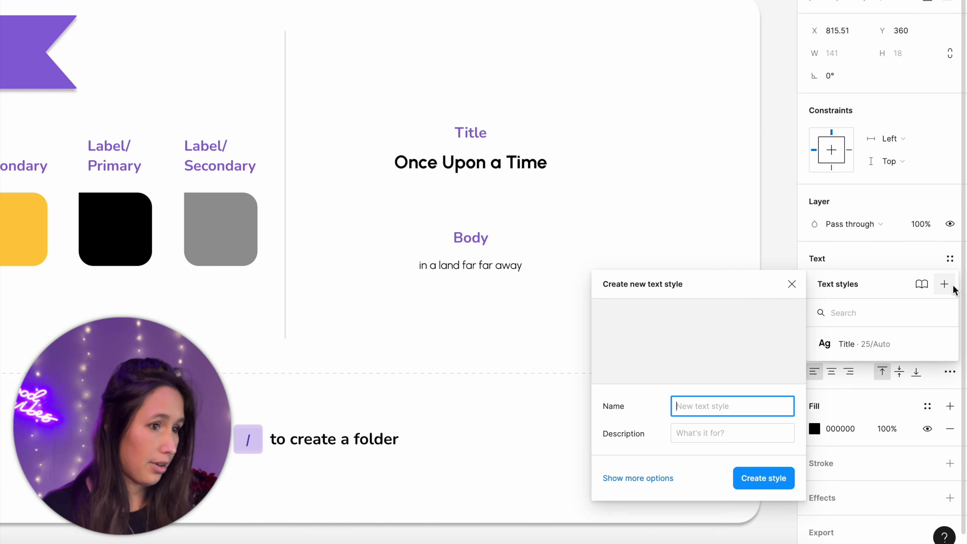
type("Body")
key("Return")
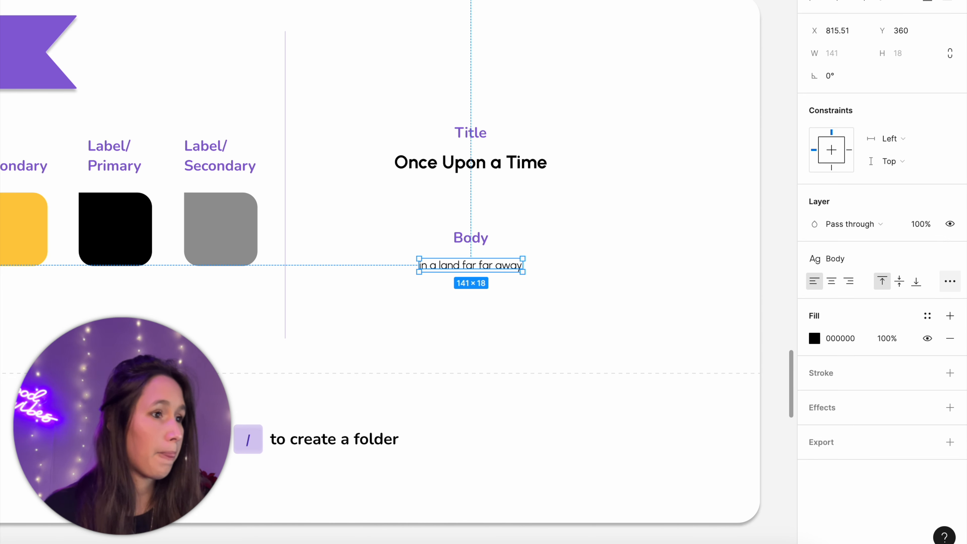
left_click(796, 228)
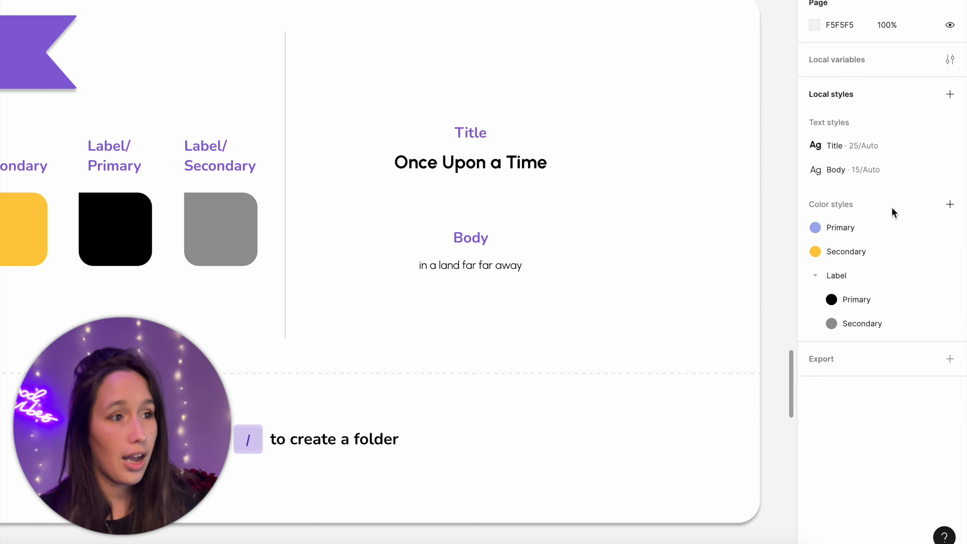
- Collapse the Label colour folder and change the Body text style's font to Vampiro One
left_click(824, 274)
left_click(819, 273)
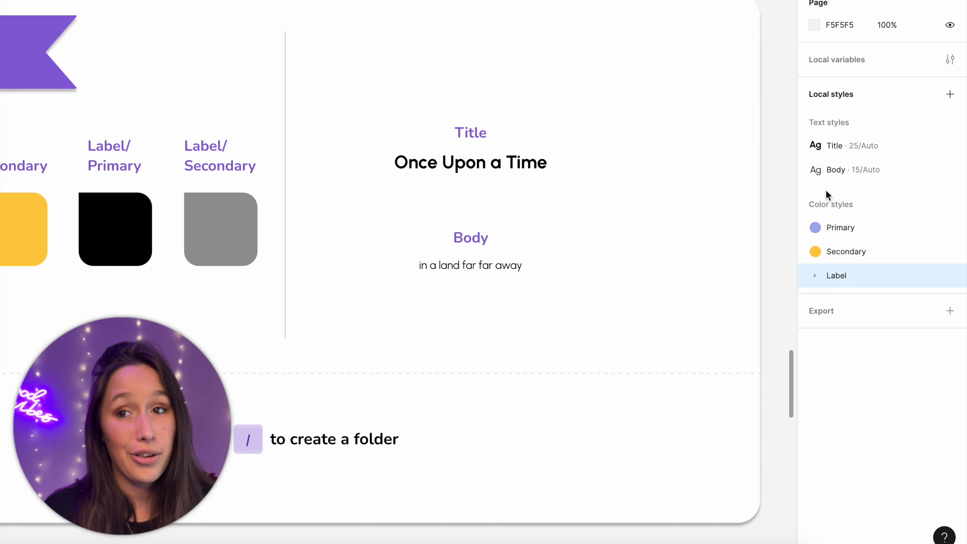
left_click(950, 173)
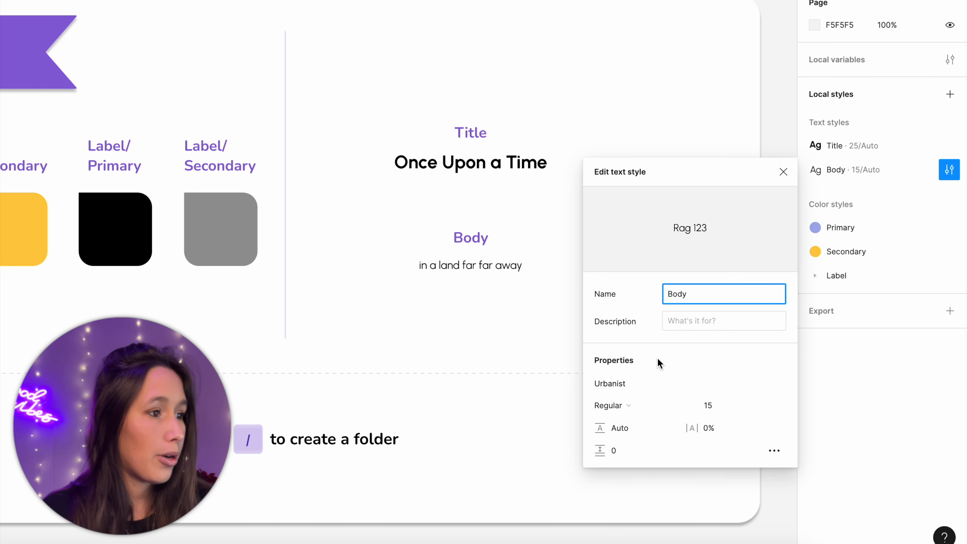
left_click(635, 388)
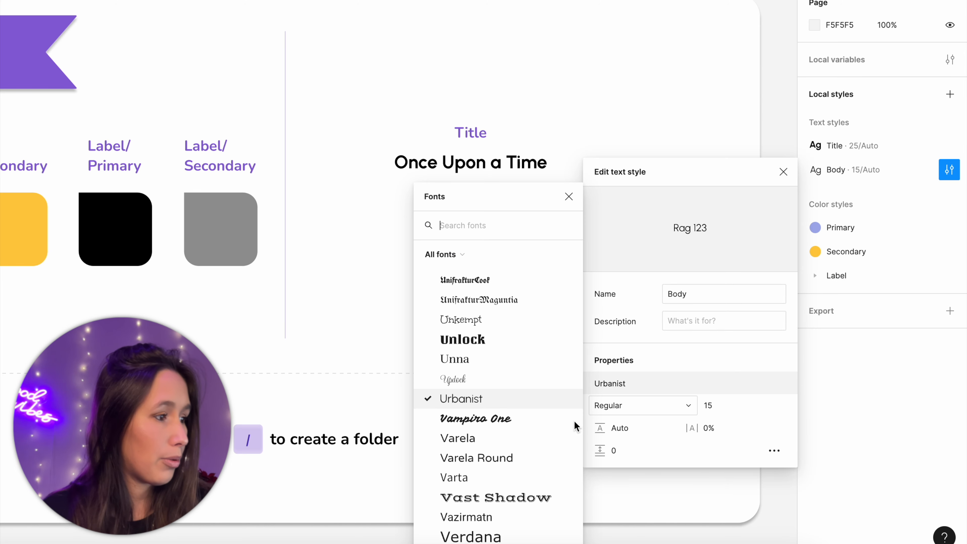
left_click(503, 420)
left_click(784, 174)
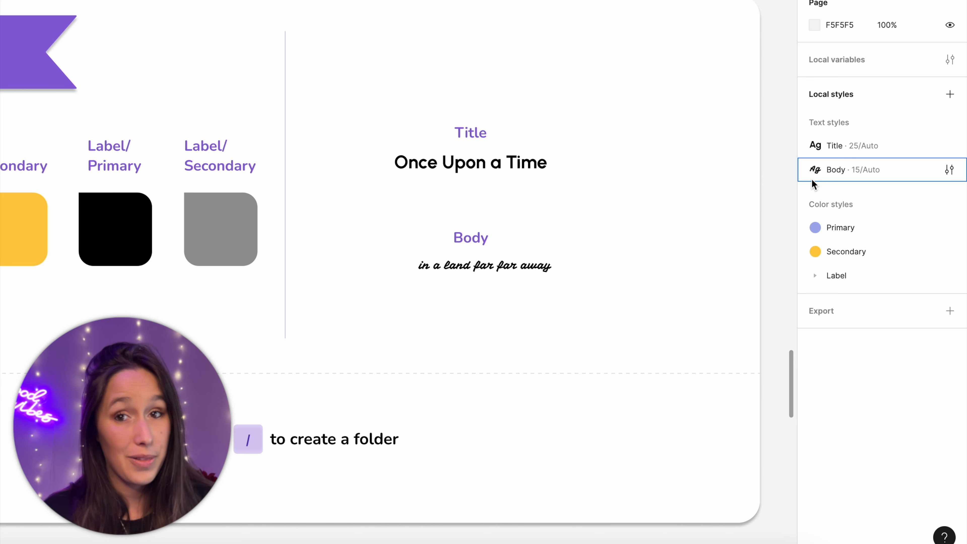
- Detach the Label/Secondary style from the grey swatch, deselect it, and expand the Label colour folder
left_click(205, 240)
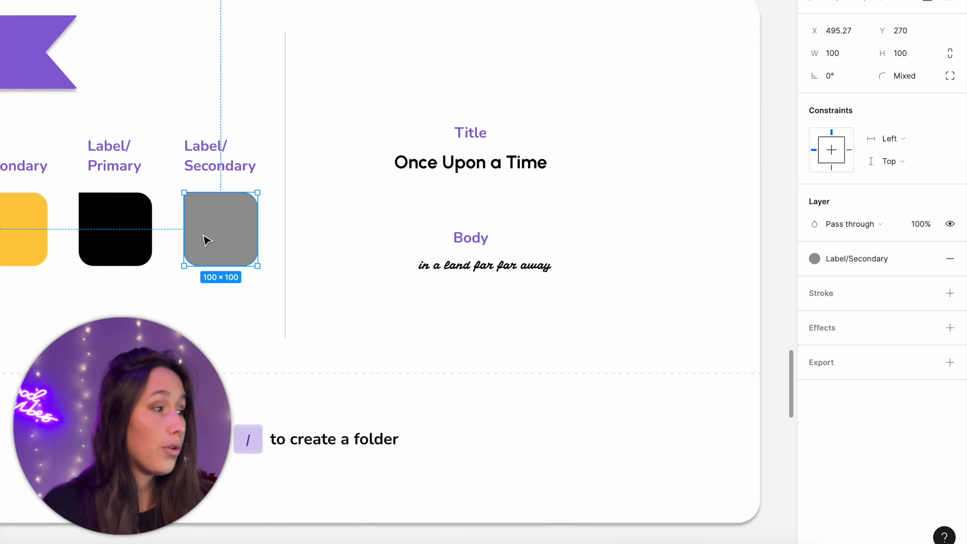
left_click(831, 263)
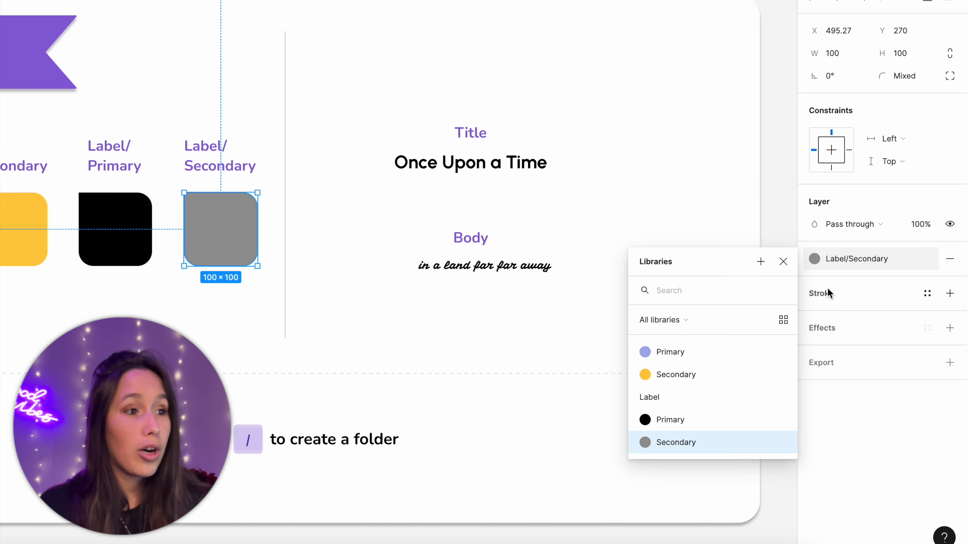
left_click(832, 274)
mouse_move(936, 250)
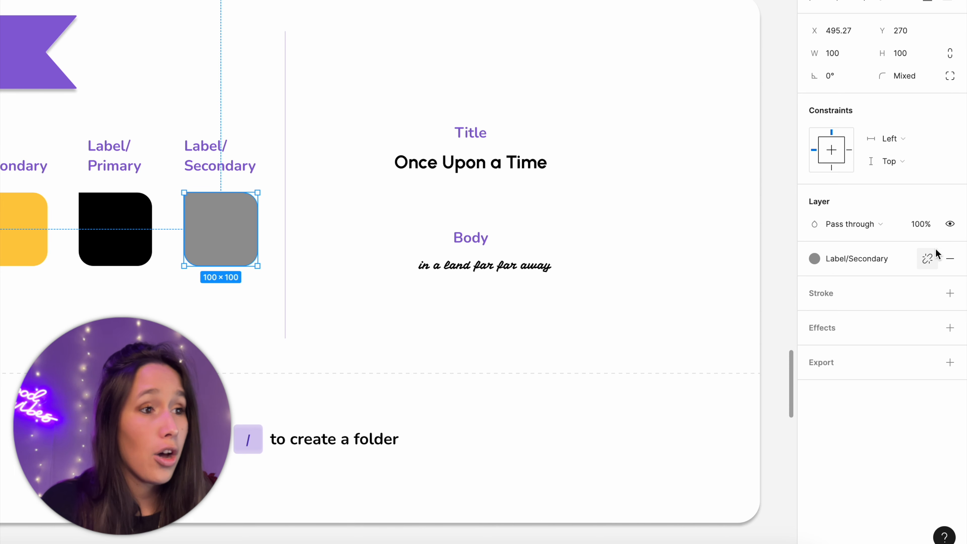
left_click(928, 260)
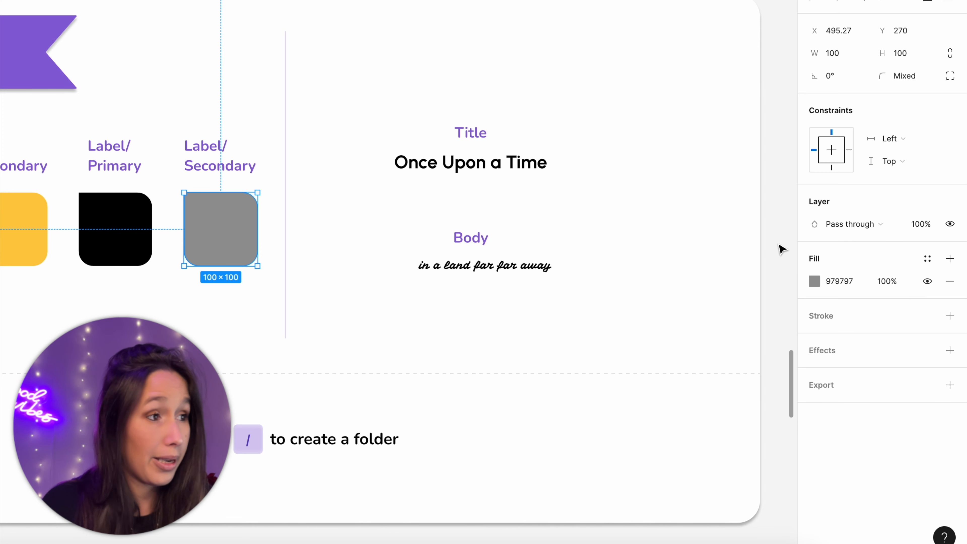
left_click(770, 230)
left_click(858, 272)
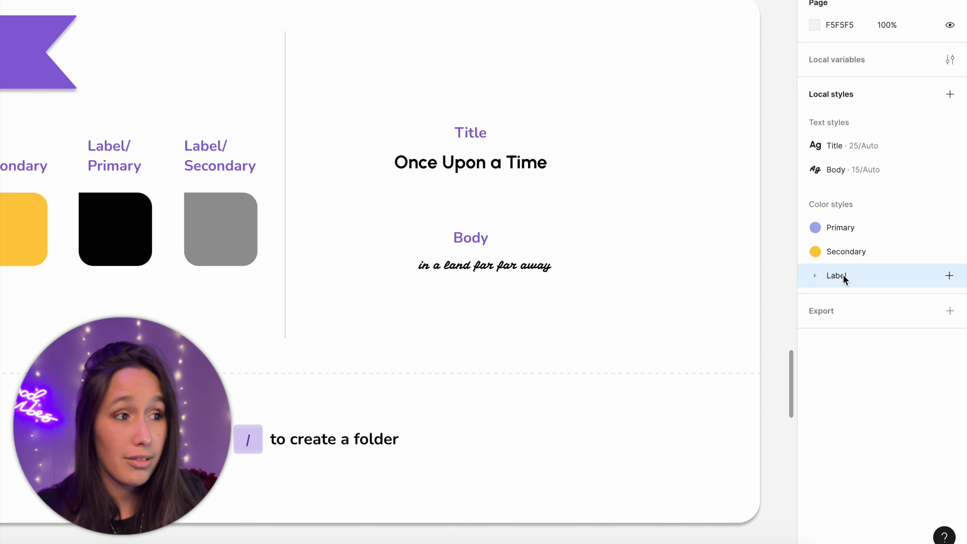
left_click(815, 275)
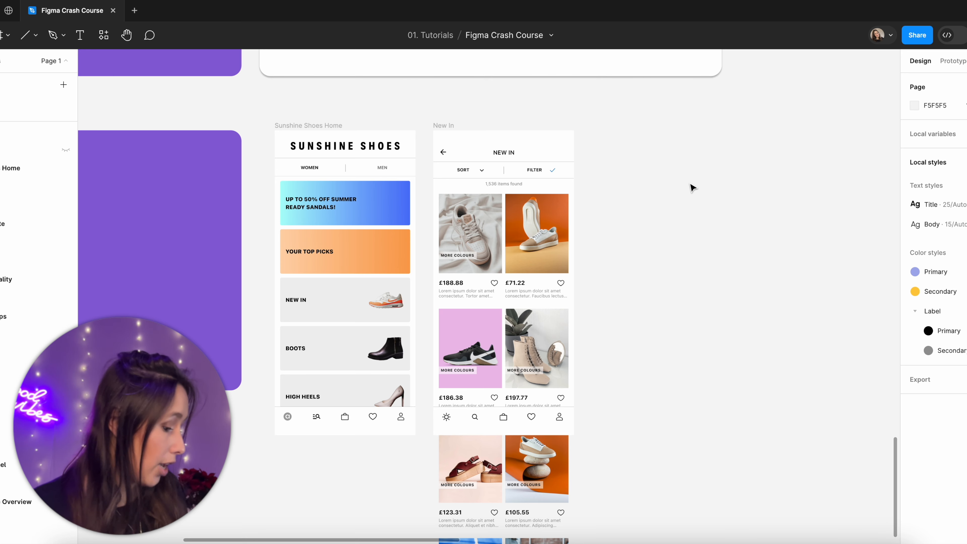
- Add an iPhone 13 & 14 frame (390 × 844) beside the New In screen, level with its top edge
left_click(444, 125)
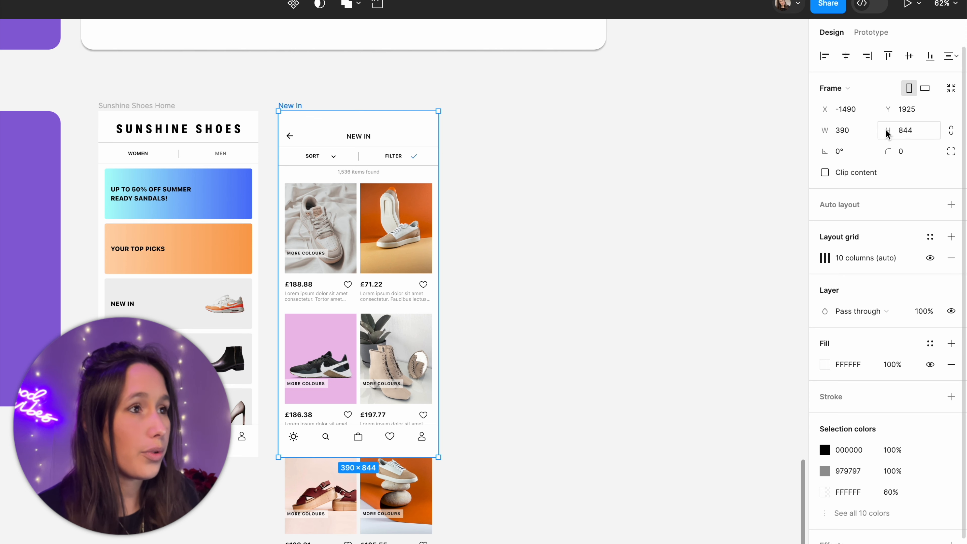
left_click(505, 121)
key("f")
left_click(817, 78)
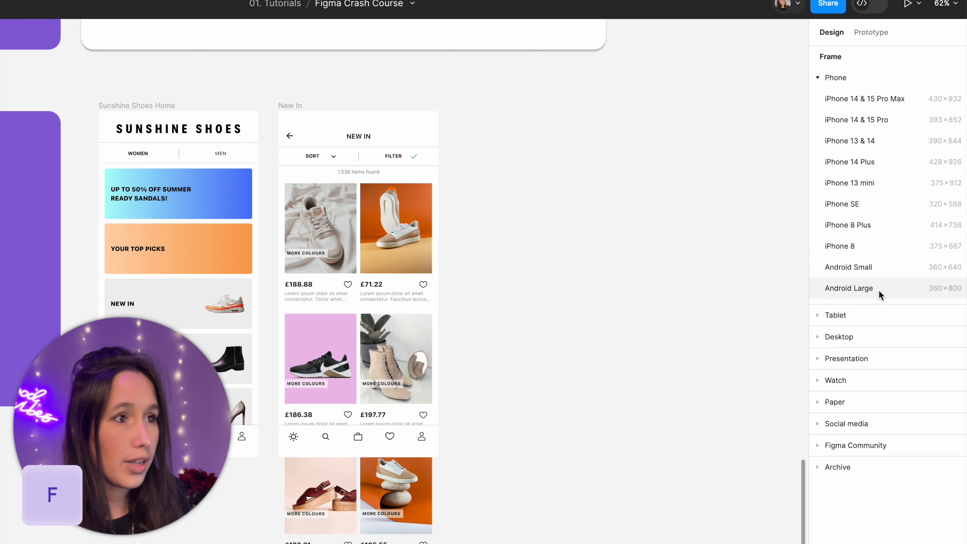
left_click(870, 143)
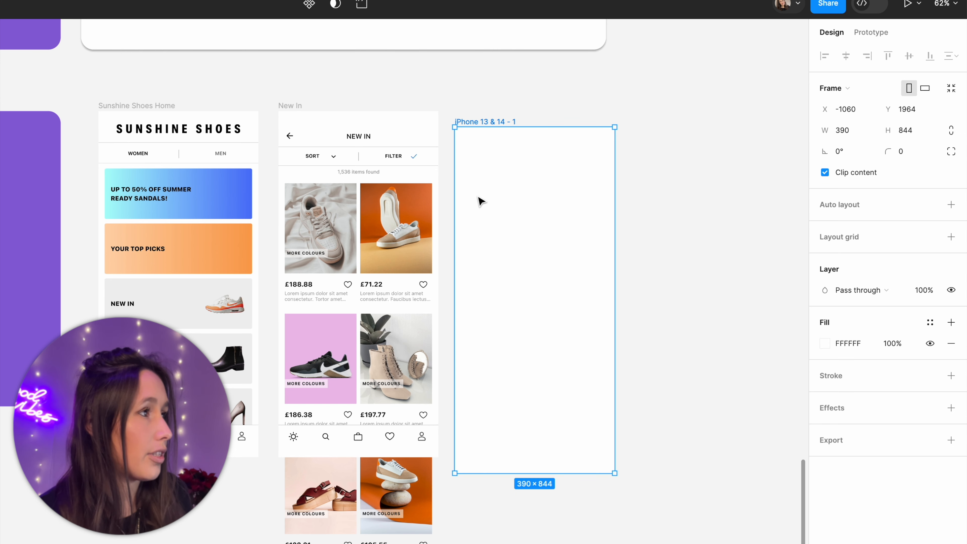
left_click_drag(492, 184, 491, 181)
key("Escape")
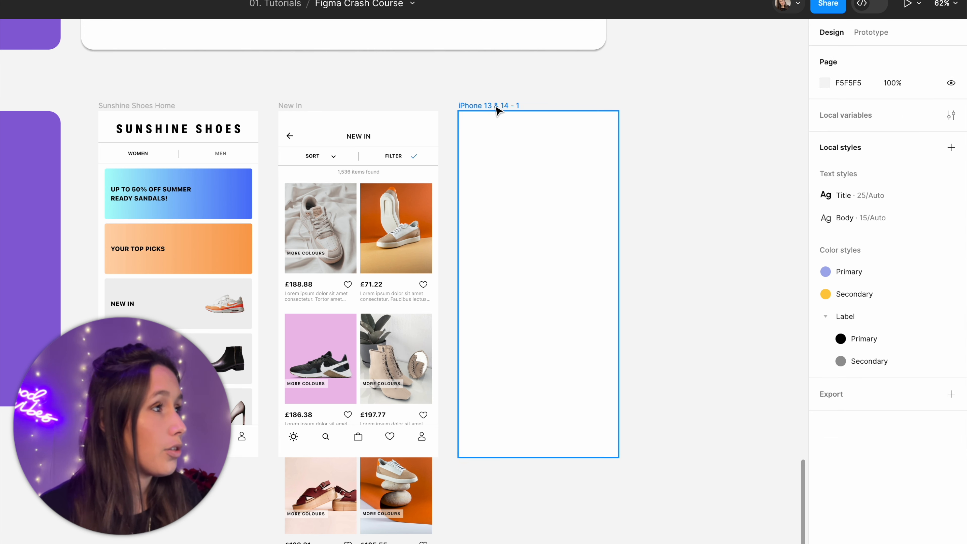
- Rename the new iPhone frame as "Shoe Page"
double_click(495, 106)
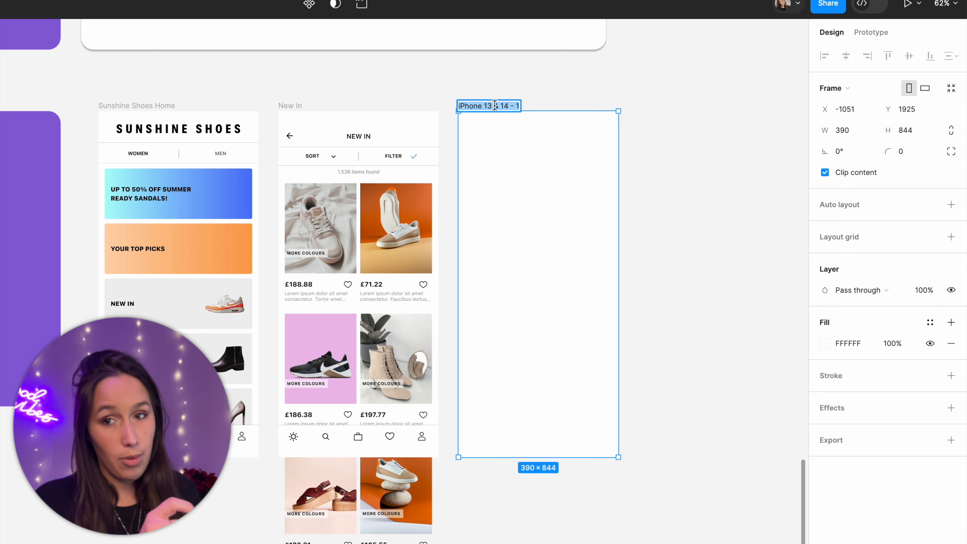
type("Shoe Page")
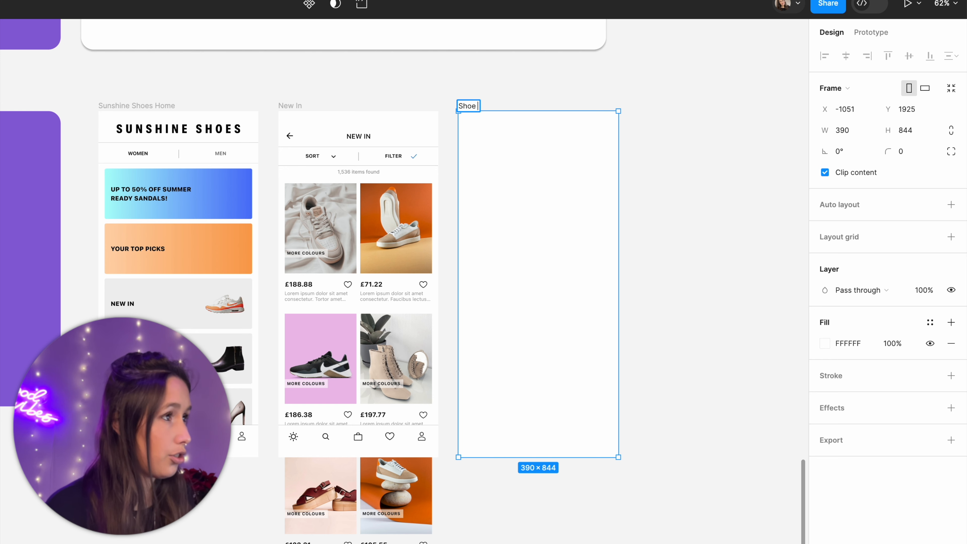
key("Return")
left_click(518, 75)
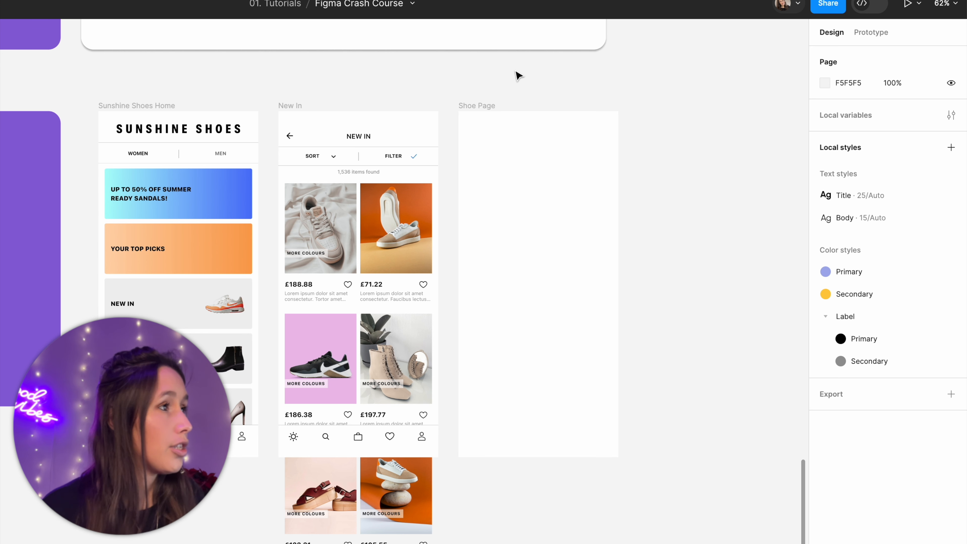
- Draw a full-width rectangle at the top of the Shoe Page frame and size it to 390 × 390
key("r")
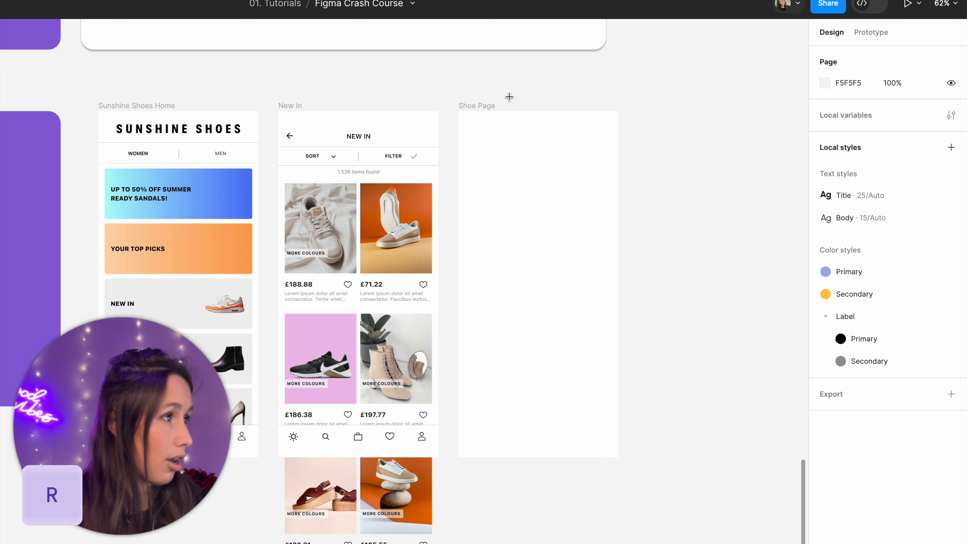
left_click_drag(467, 111, 567, 257)
left_click_drag(519, 164, 510, 164)
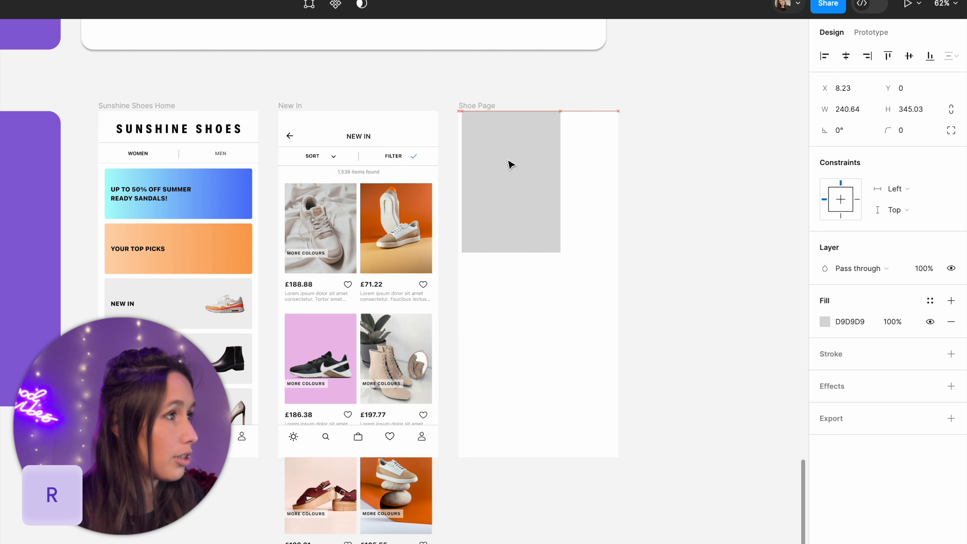
left_click_drag(556, 252, 620, 244)
left_click(908, 108)
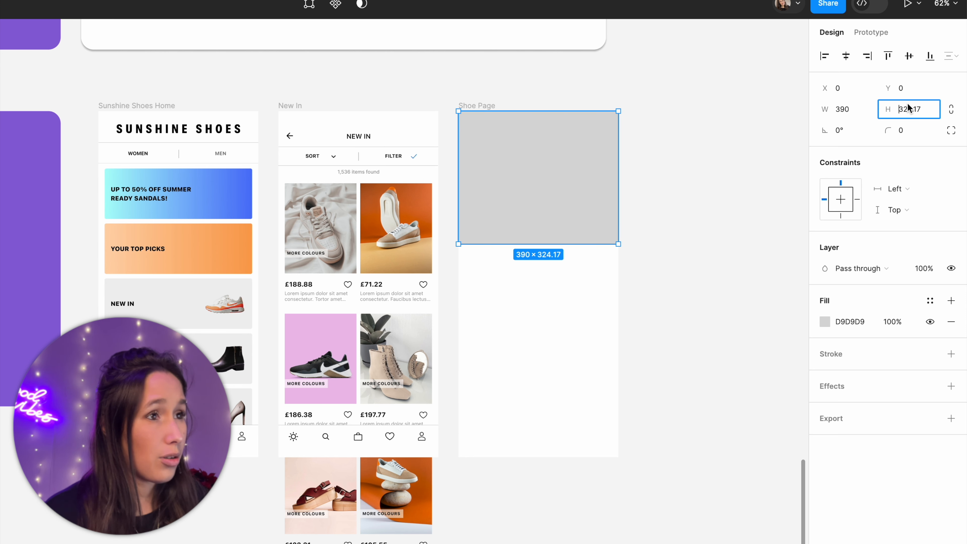
type("390")
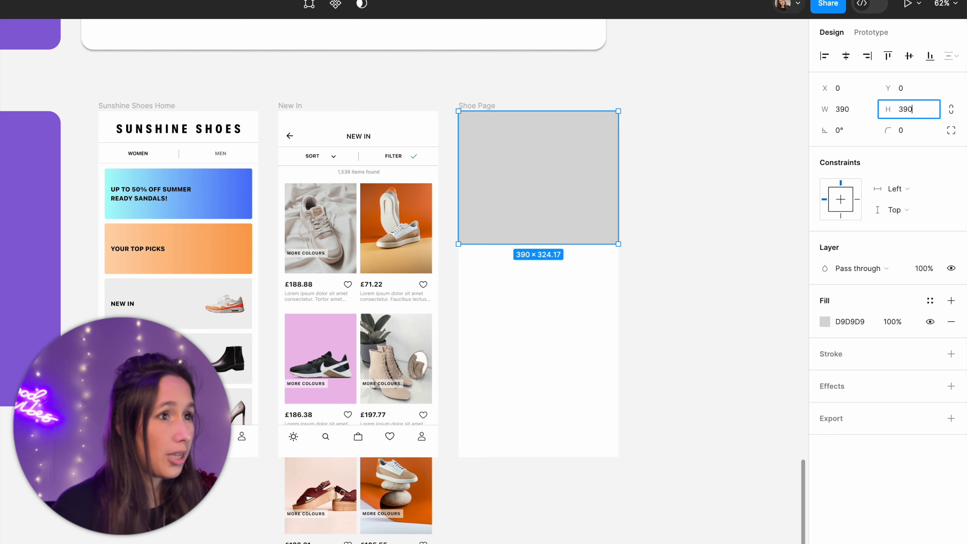
key("Return")
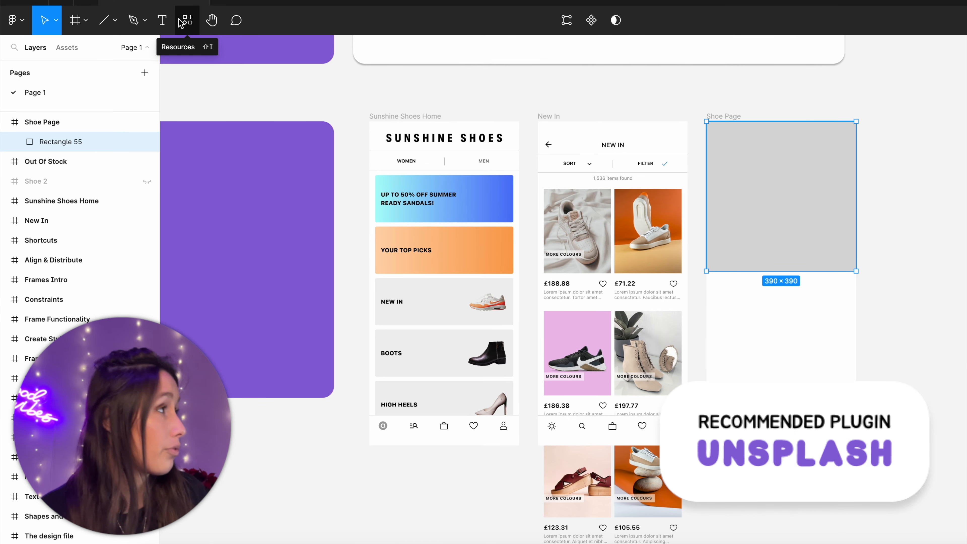
- Find and run the Unsplash plugin with the new rectangle selected
left_click(187, 22)
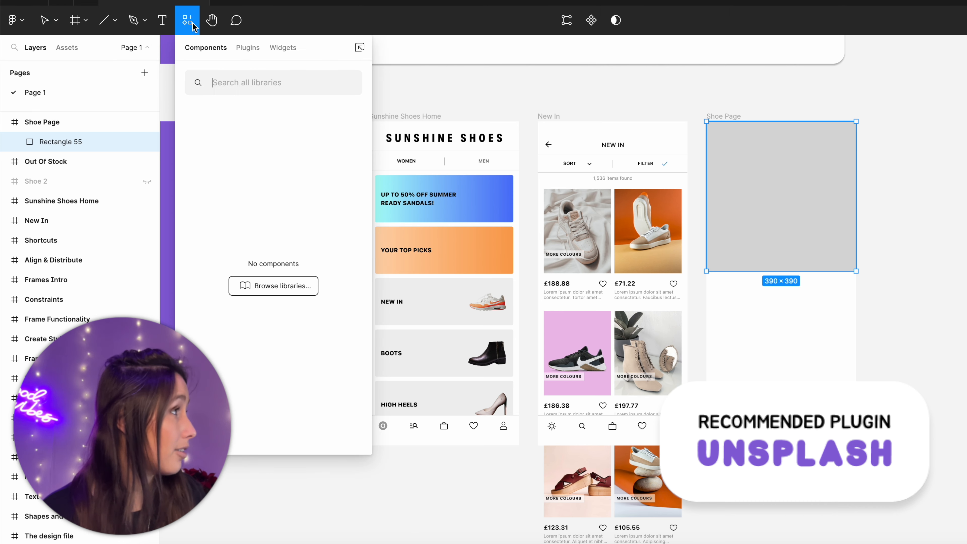
left_click(249, 48)
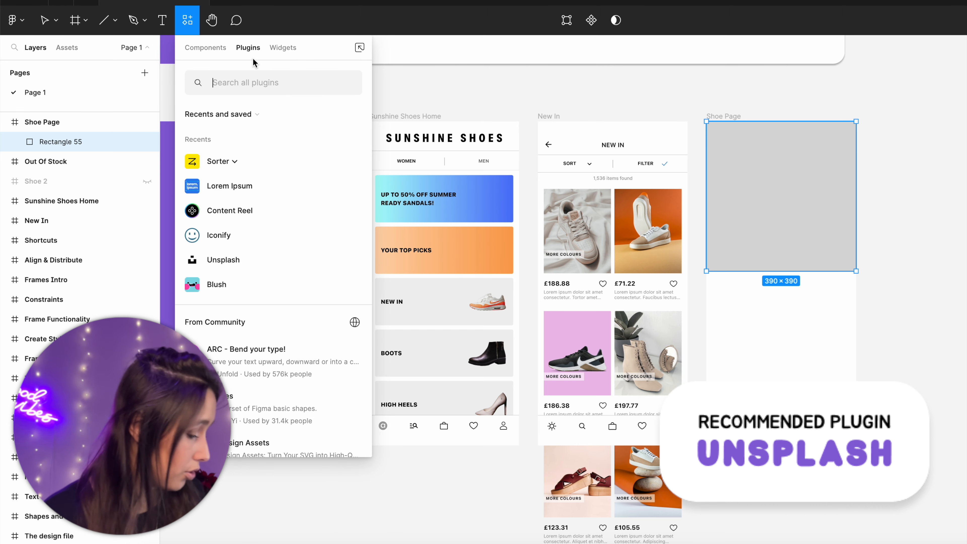
type("unsplale")
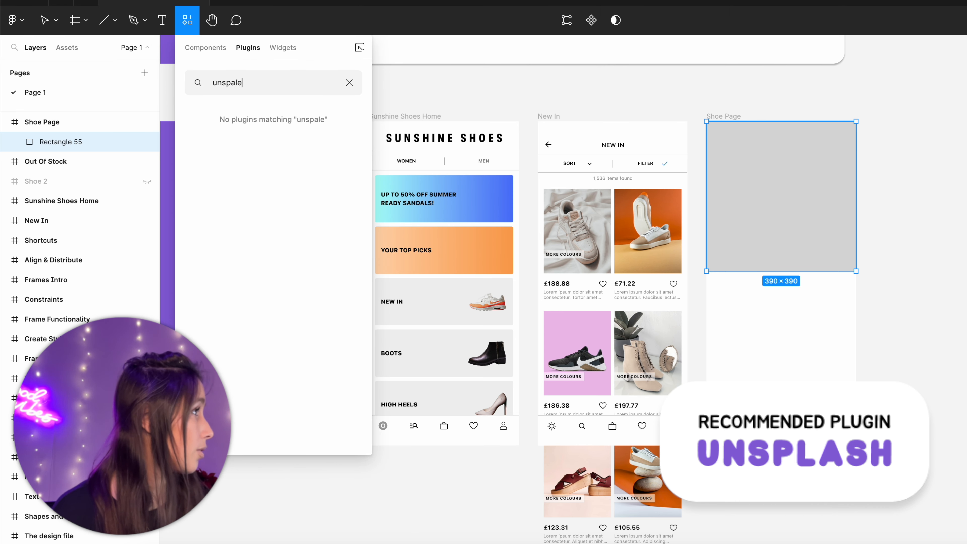
key("BackSpace")
key("BackSpace")
key("BackSpace")
key("Return")
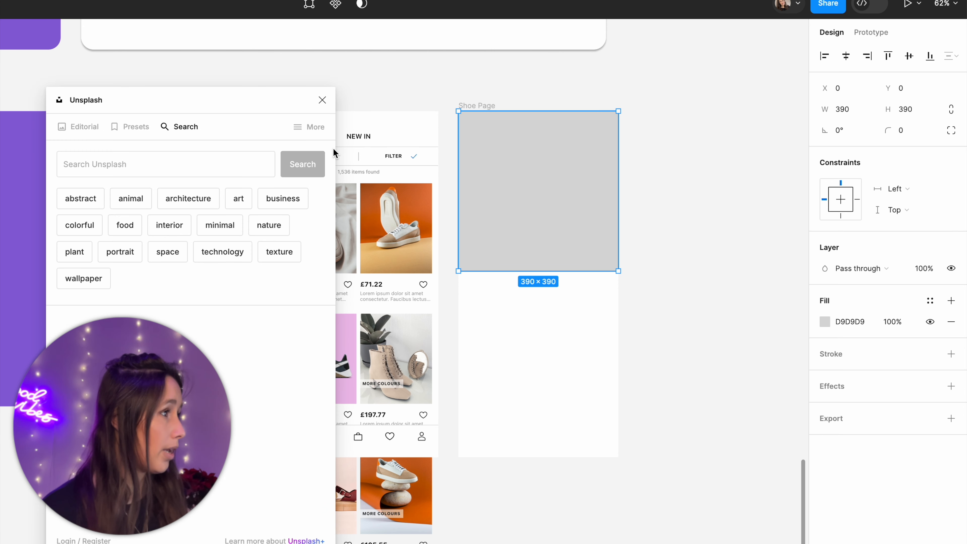
- Search Unsplash for "shoe" and fill the rectangle with the photo of the red high-top sneaker on blue
left_click(257, 166)
type("shoe")
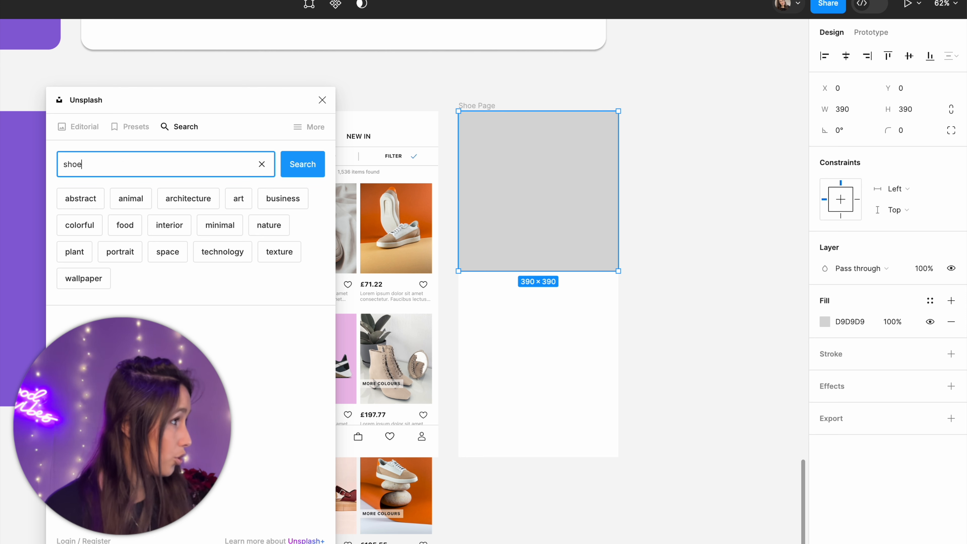
key("Return")
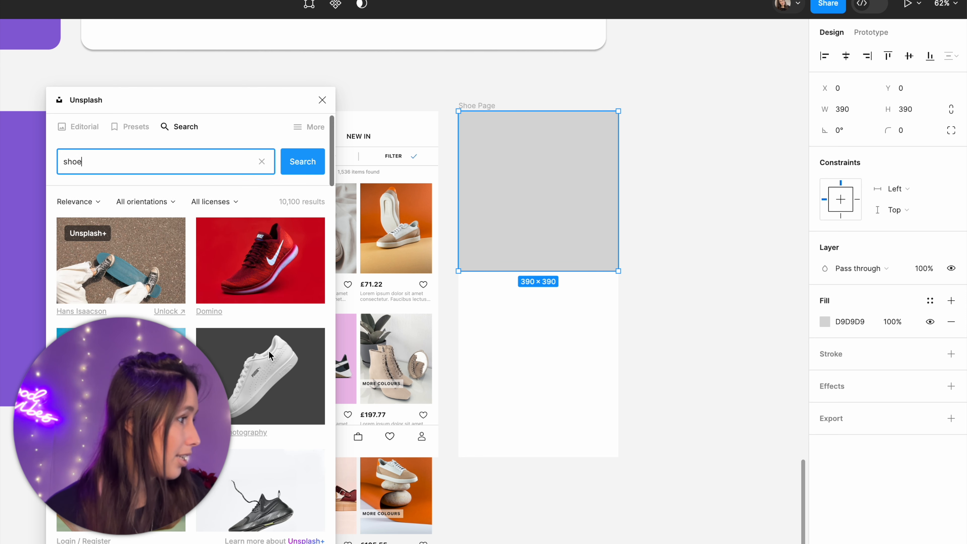
scroll(269, 355, "down", 10)
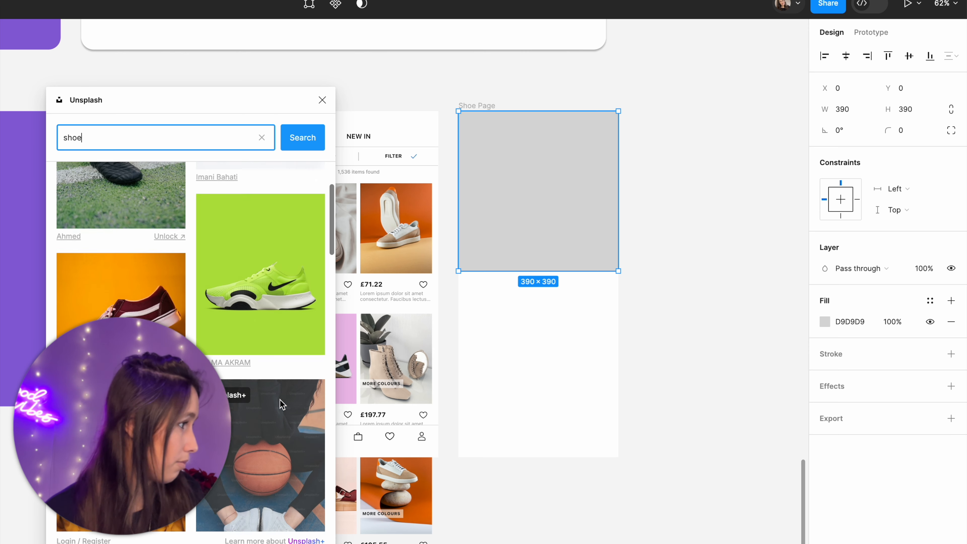
scroll(281, 404, "up", 10)
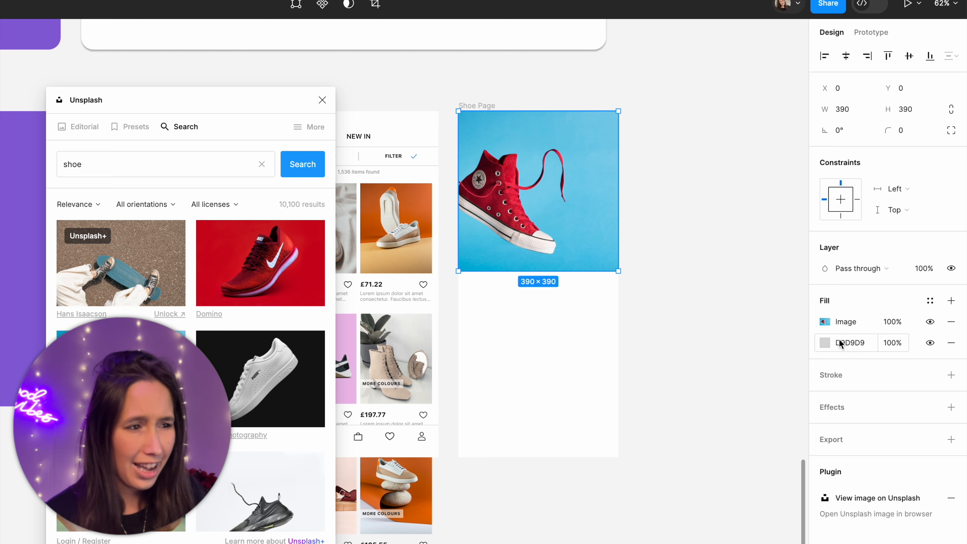
- Remove the grey D9D9D9 fill from beneath the sneaker photo, close Unsplash and deselect the rectangle
left_click(951, 343)
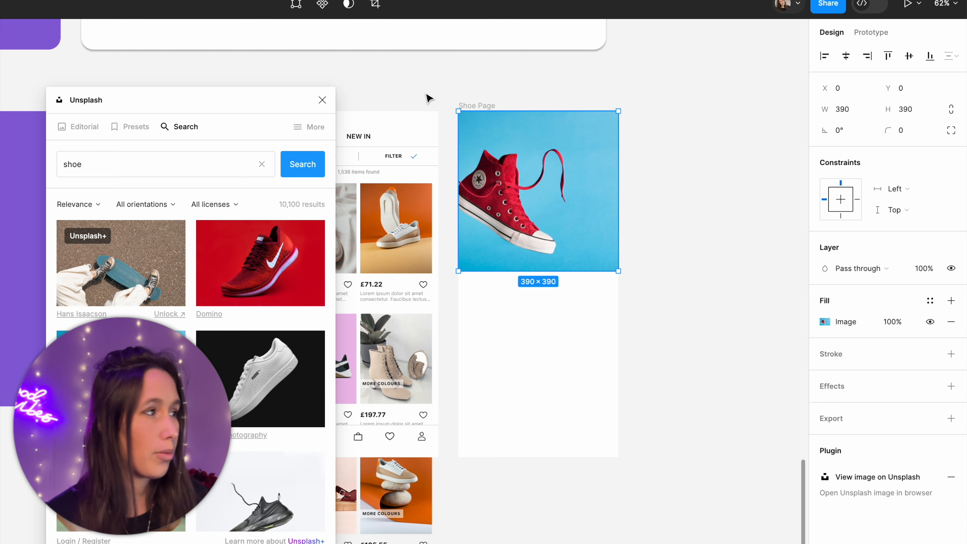
left_click(323, 100)
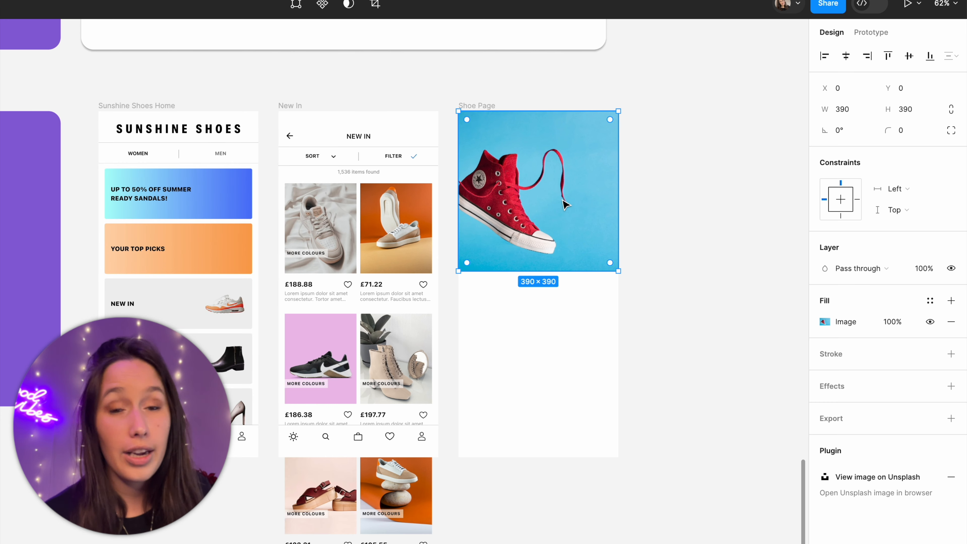
key("Escape")
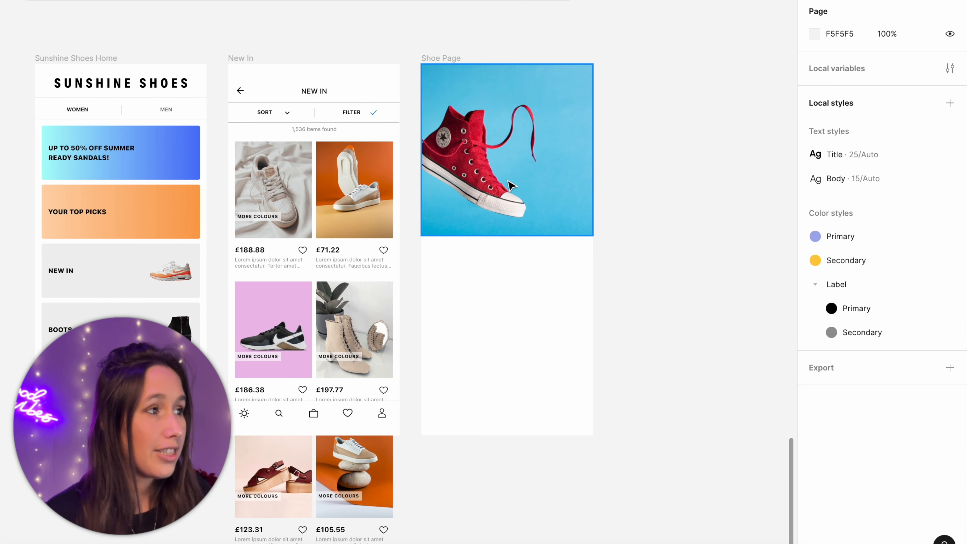
- Switch the sneaker photo's fill mode to Crop and shift the image sideways so the whole shoe and its laces fit within the square
double_click(511, 185)
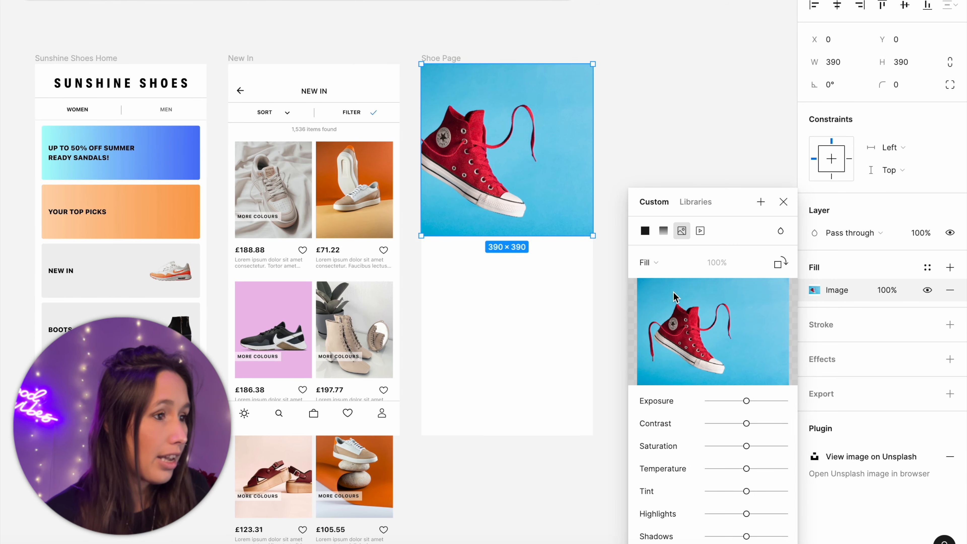
left_click(677, 260)
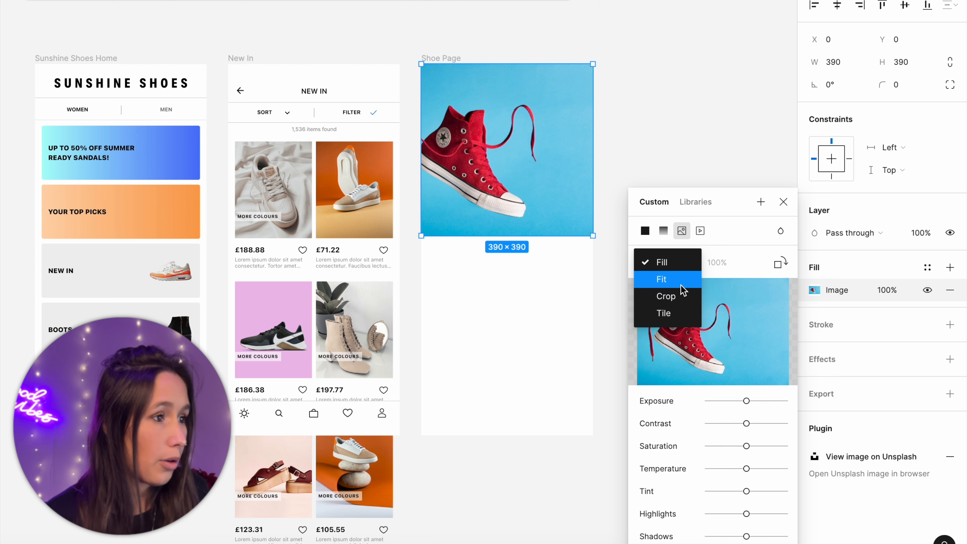
left_click(682, 298)
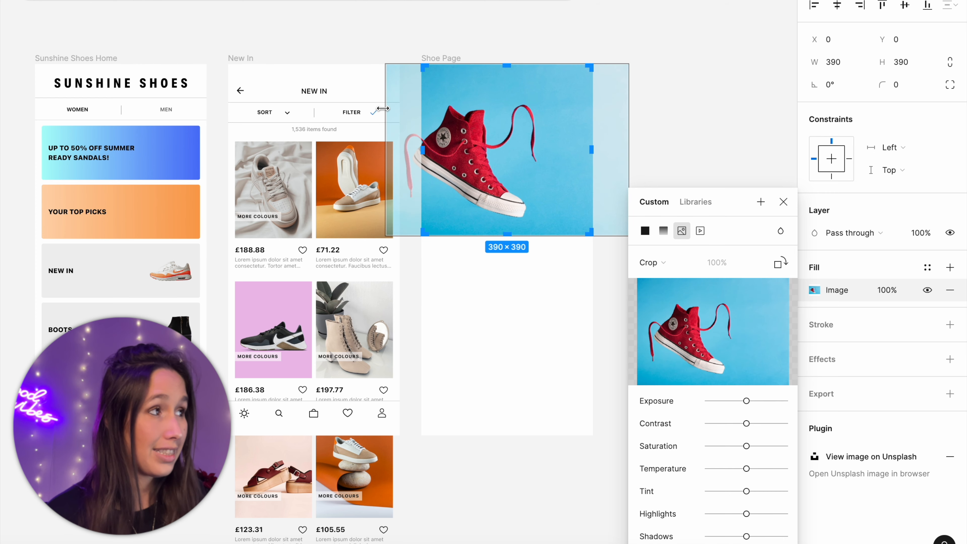
scroll(473, 68, "up", 3)
left_click_drag(370, 81, 311, 78)
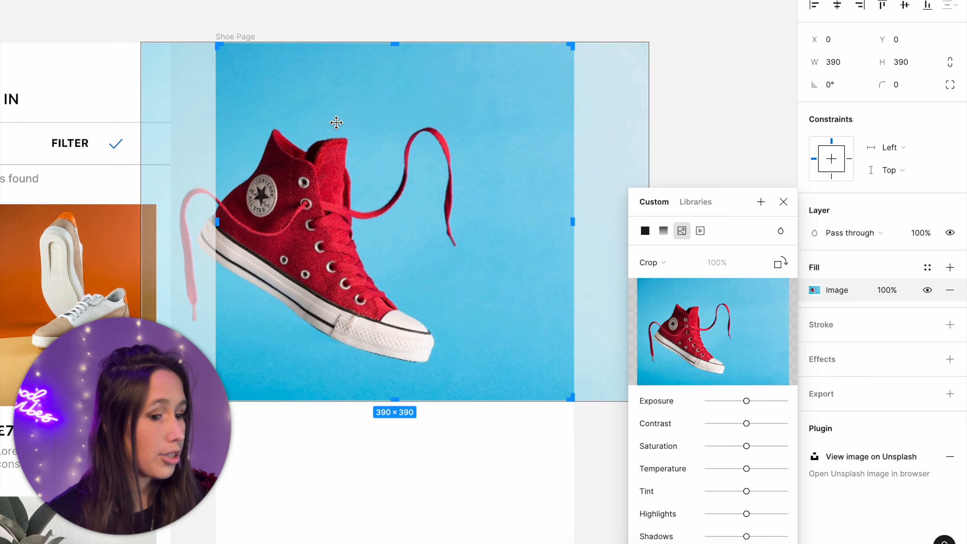
left_click_drag(324, 159, 398, 153)
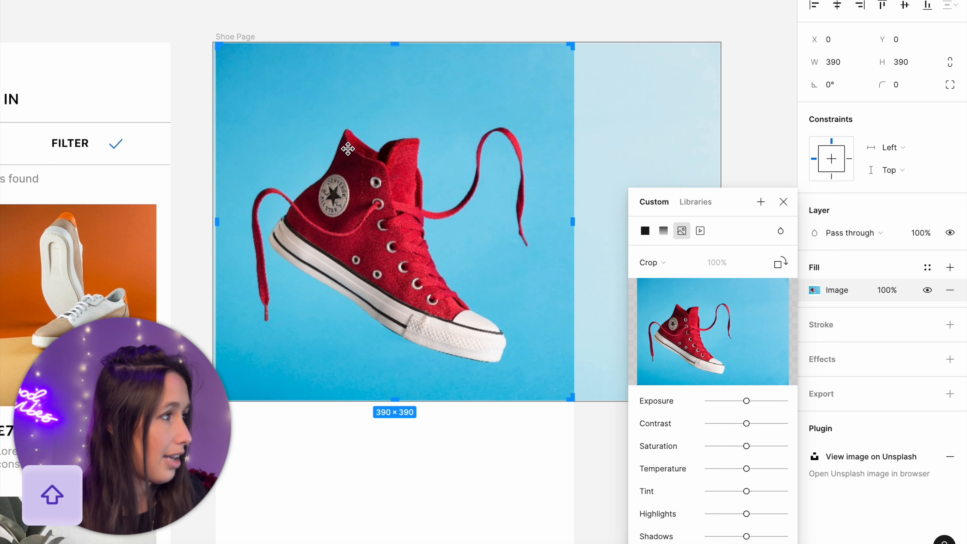
left_click(201, 138)
- Search the plugins for Iconify
scroll(257, 157, "down", 5)
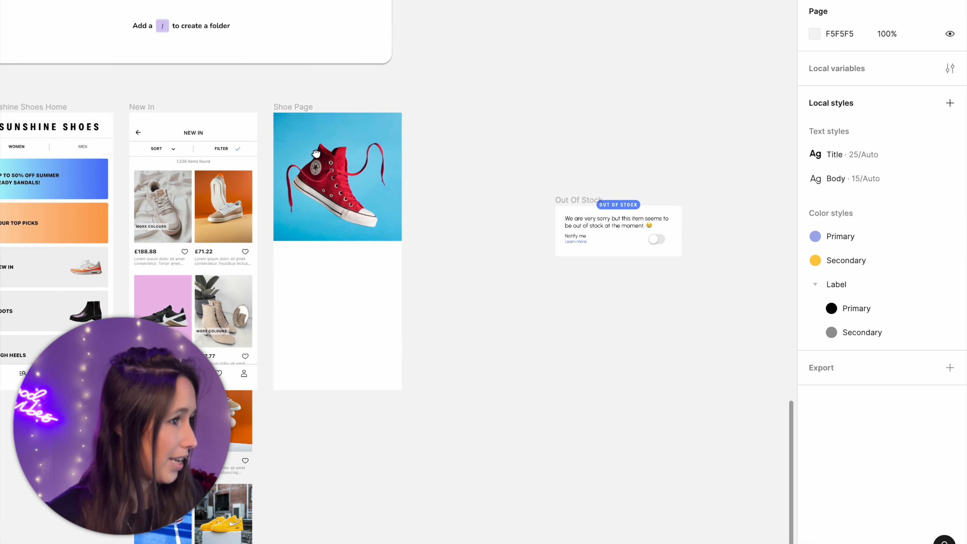
scroll(316, 153, "up", 3)
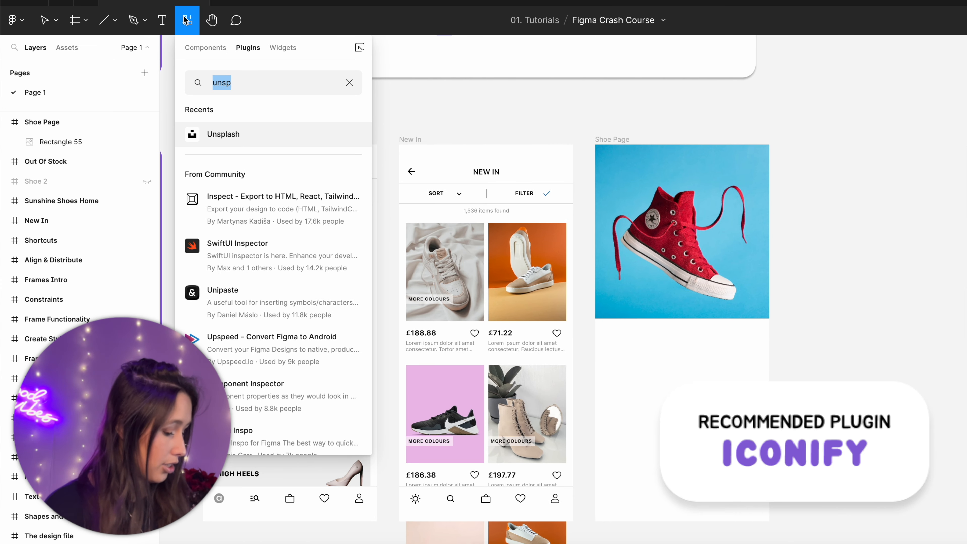
type("ic")
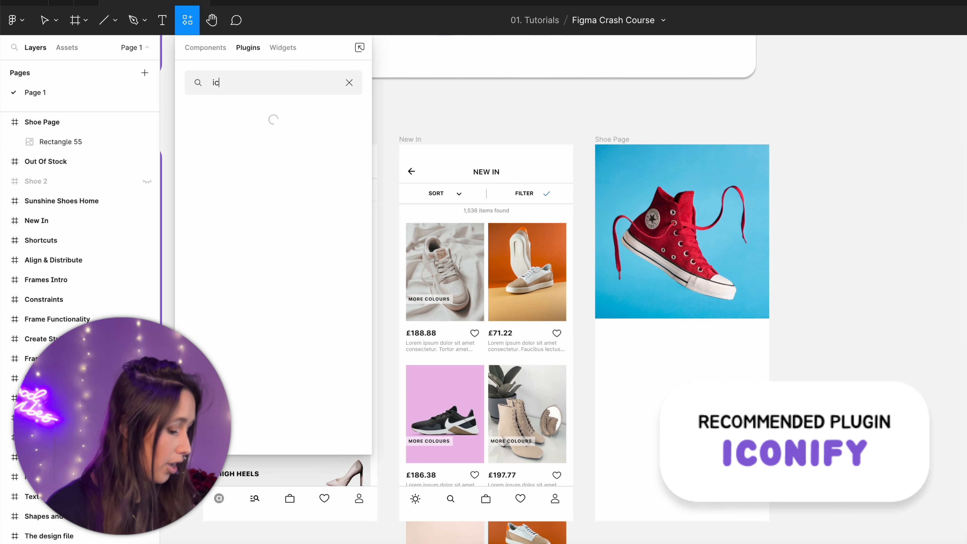
- Run the Iconify plugin and search its icon collections for "back"
type("onif")
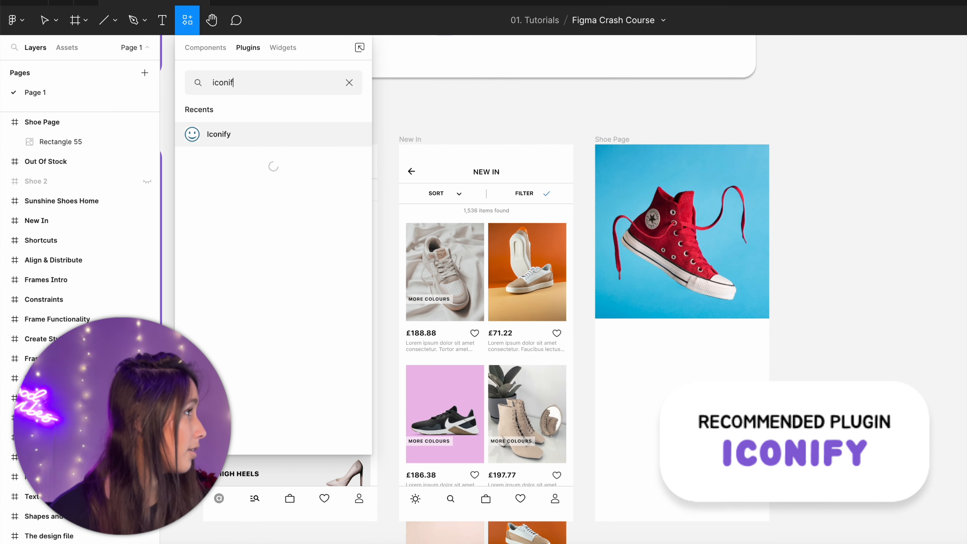
key("Return")
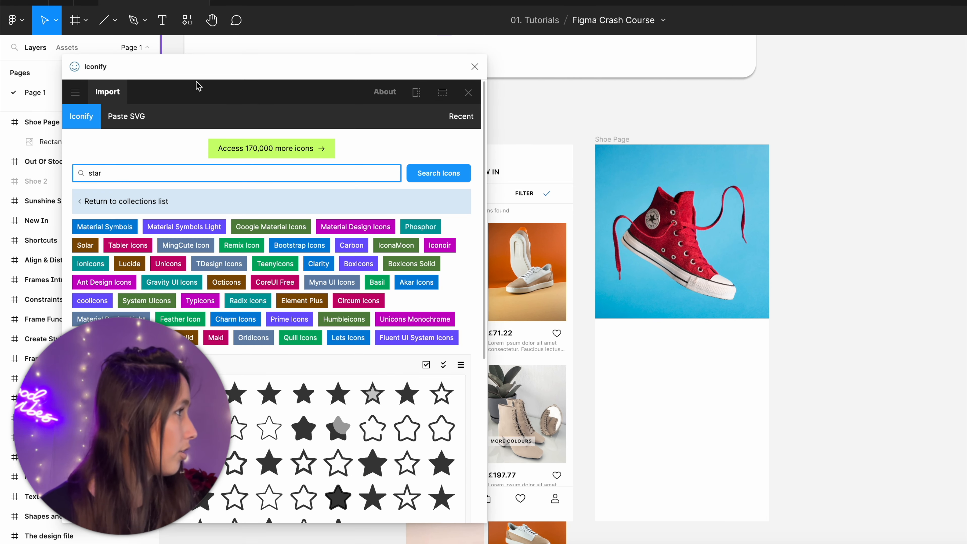
double_click(161, 167)
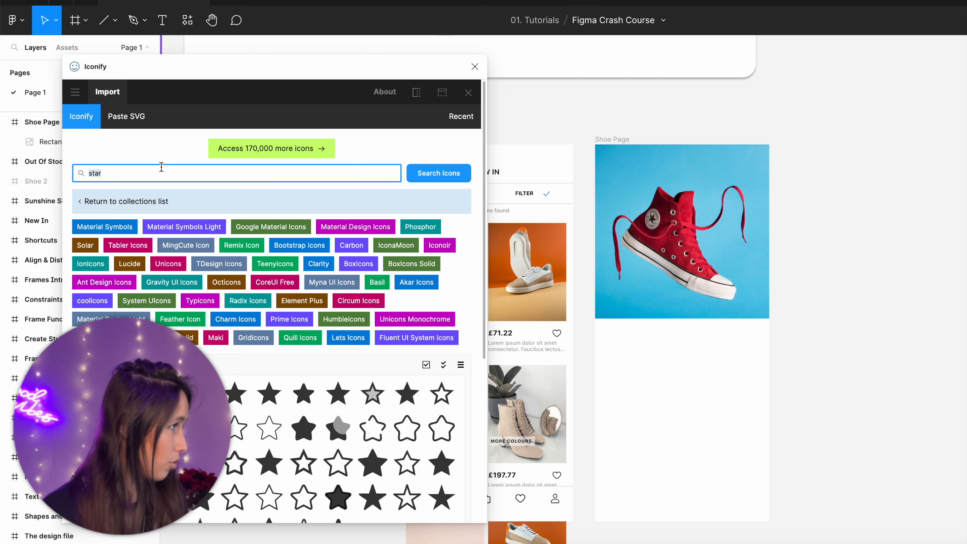
type("back")
key("Return")
scroll(381, 267, "down", 5)
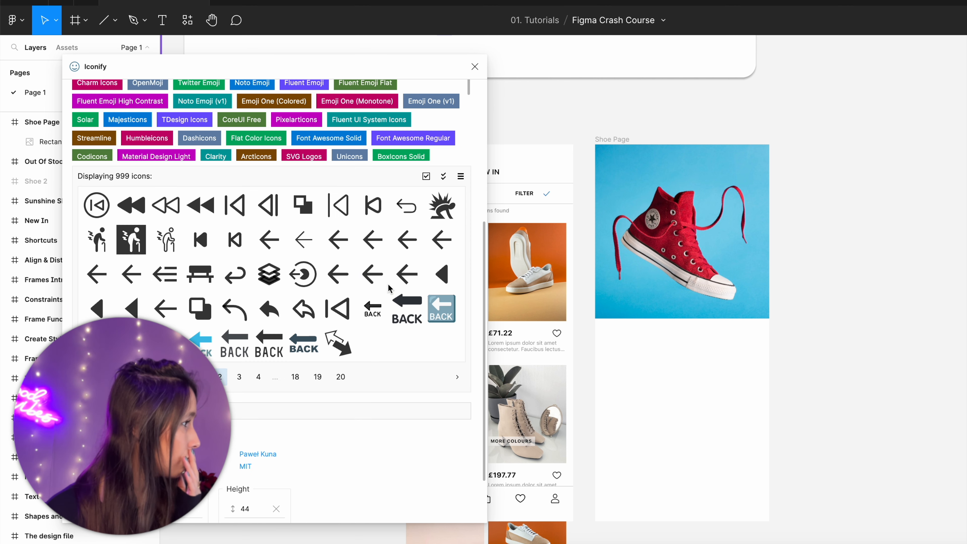
- Import the ion:arrow-back-outline icon at height 44, close the plugin, and move the icon clear of the Shoe Page frame
left_click_drag(369, 61, 481, 57)
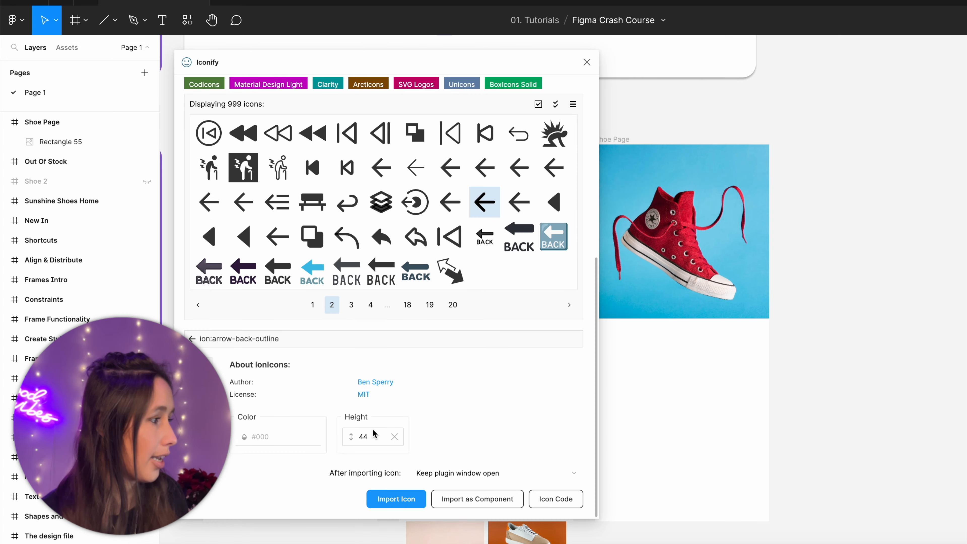
left_click(381, 508)
left_click(587, 63)
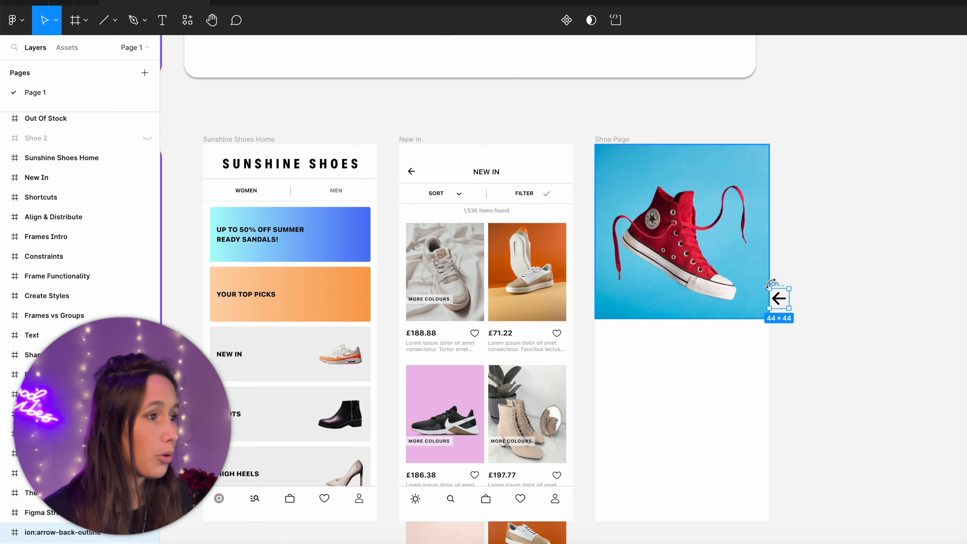
left_click_drag(779, 298, 839, 280)
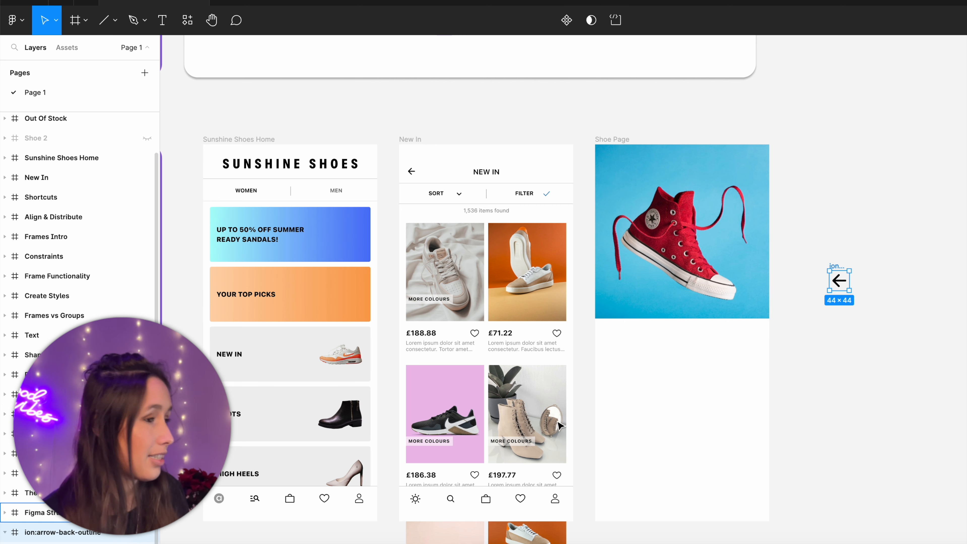
- Rename the imported arrow icon's frame as Back
double_click(835, 266)
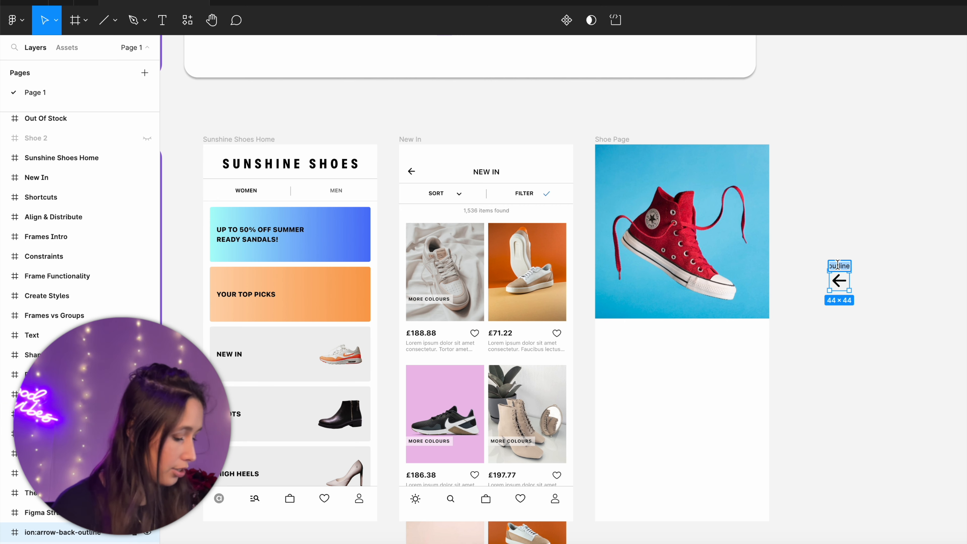
type("Back")
key("Return")
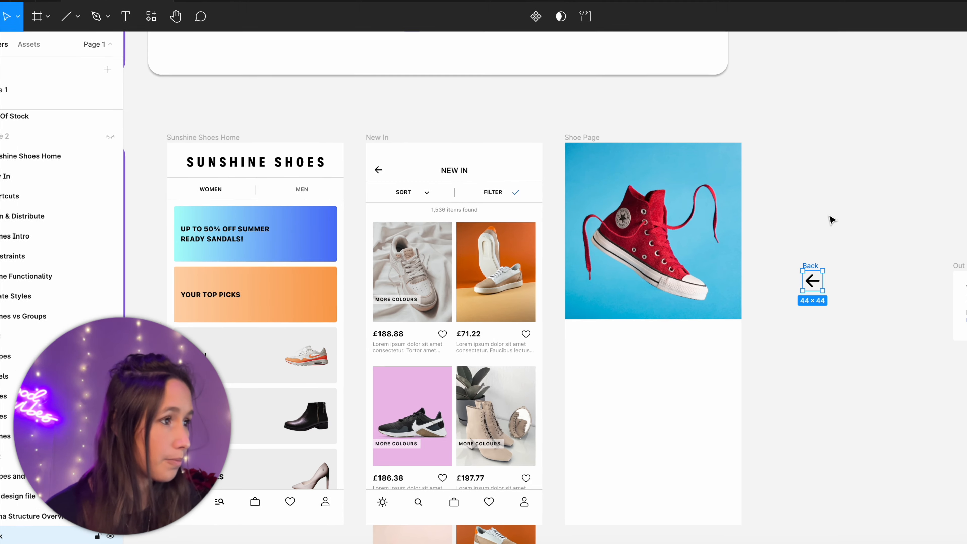
left_click(834, 221)
- Make the Back frame's white FFFFFF fill visible and set its opacity to 80%
left_click(818, 266)
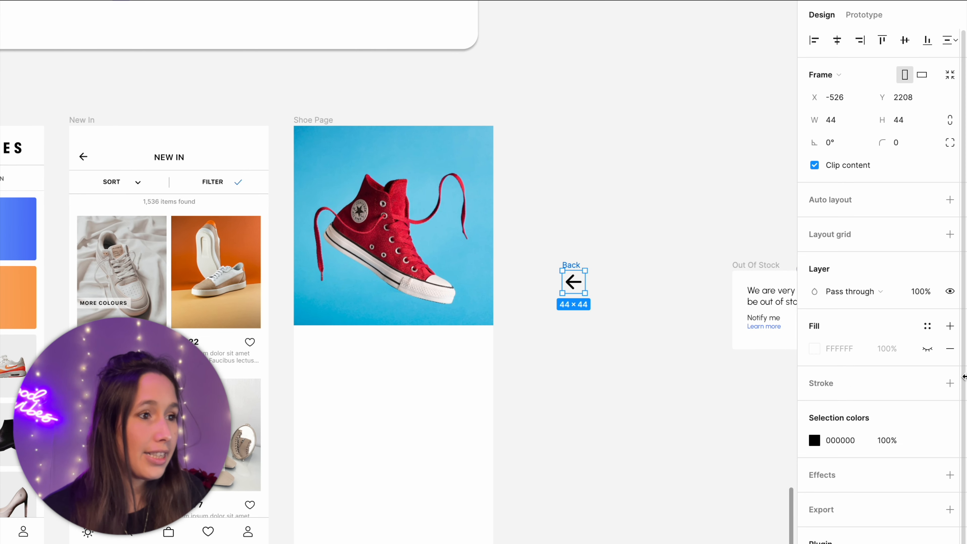
left_click(927, 349)
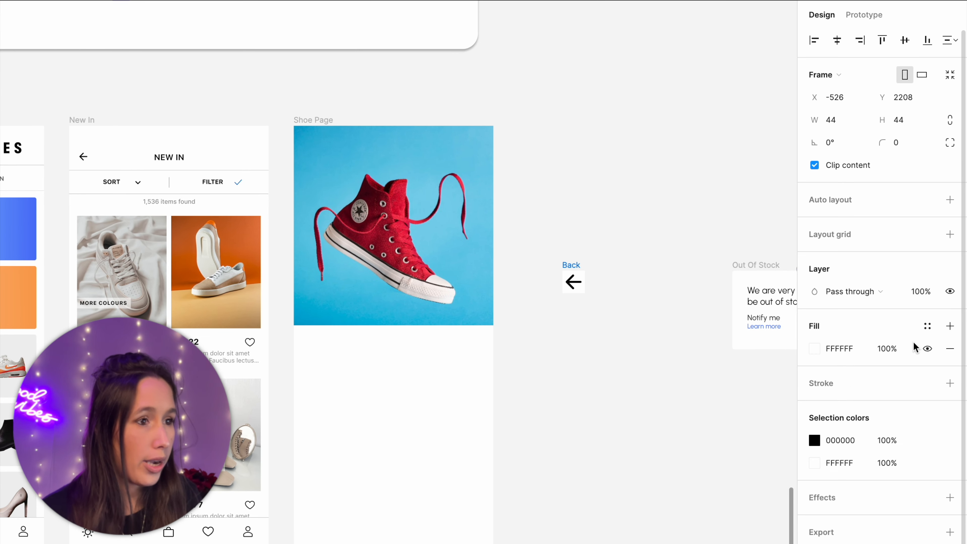
left_click(903, 349)
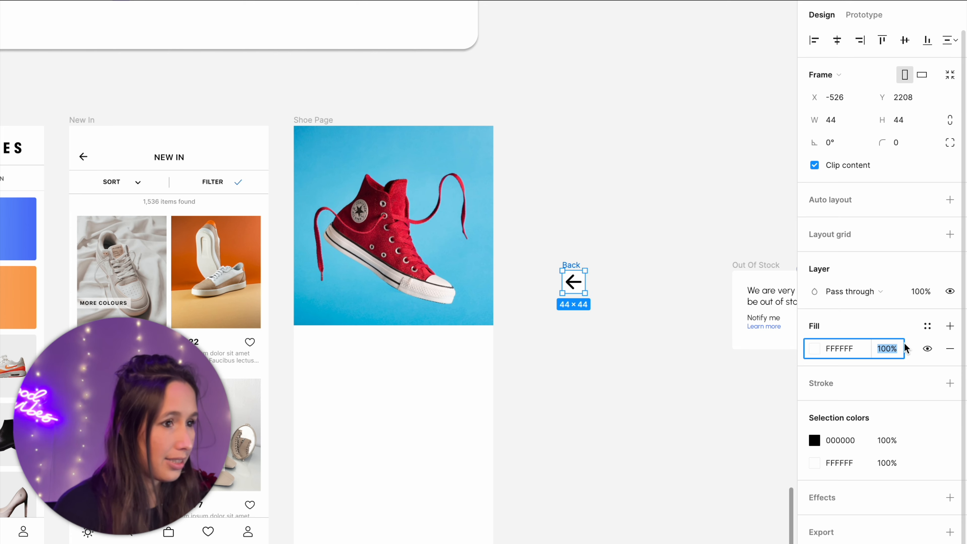
type("80")
key("Return")
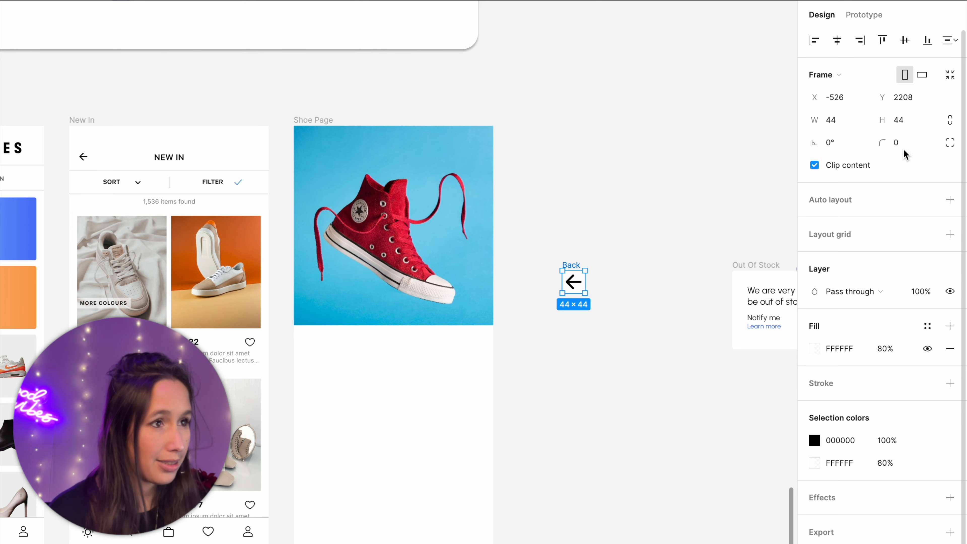
- Set the Back frame's corner radius to 99 and place it over the top-left corner of the Shoe Page image
left_click(903, 149)
type("99")
key("Return")
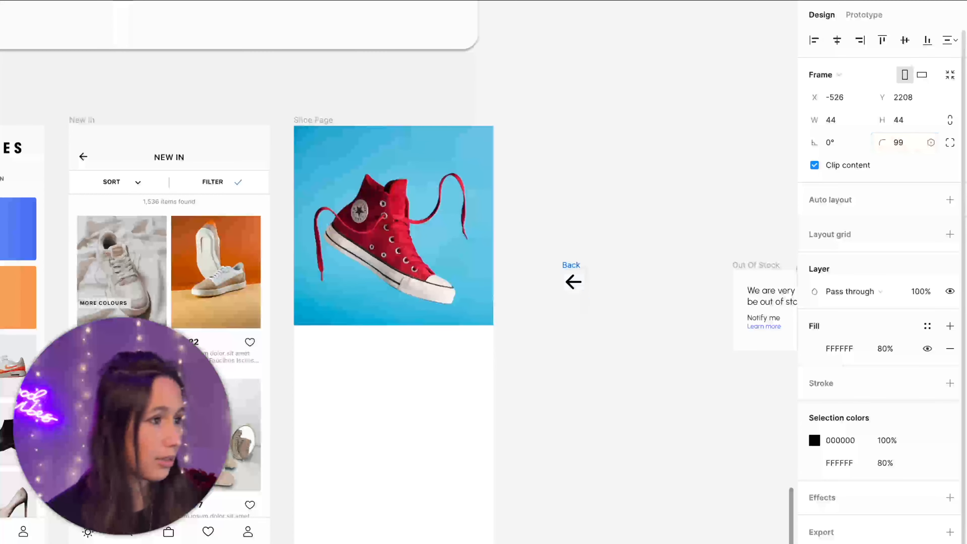
left_click_drag(580, 269, 317, 130)
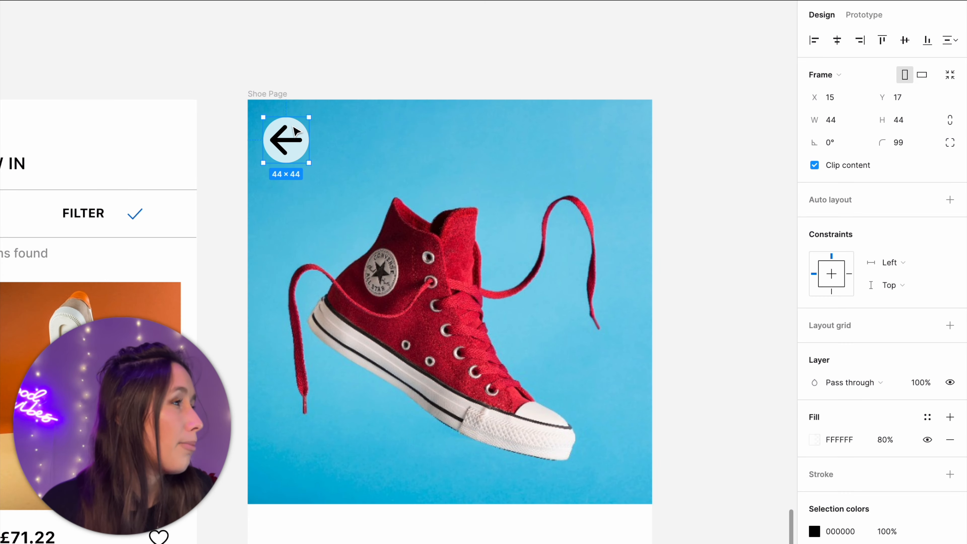
- Select the arrow vector inside the Back frame
double_click(296, 140)
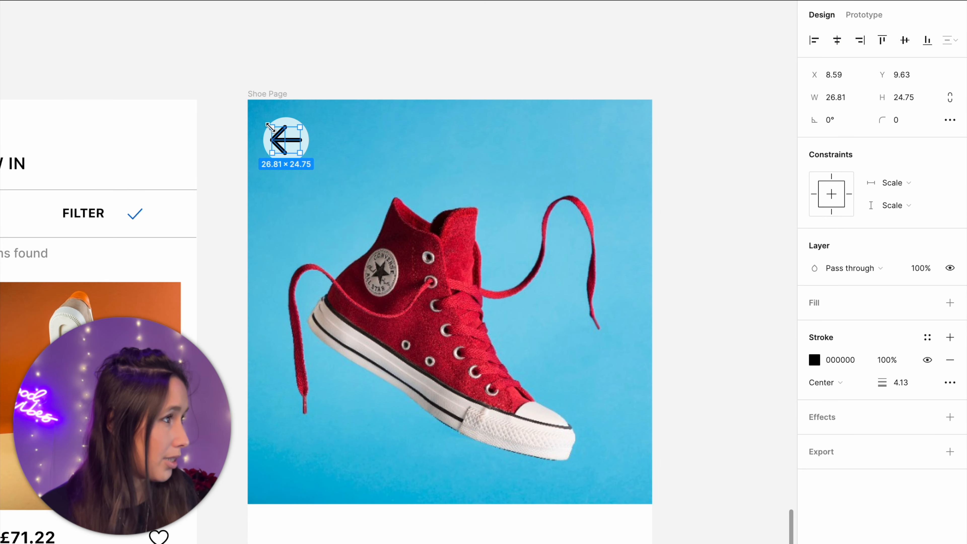
scroll(271, 128, "up", 5)
scroll(272, 128, "up", 3)
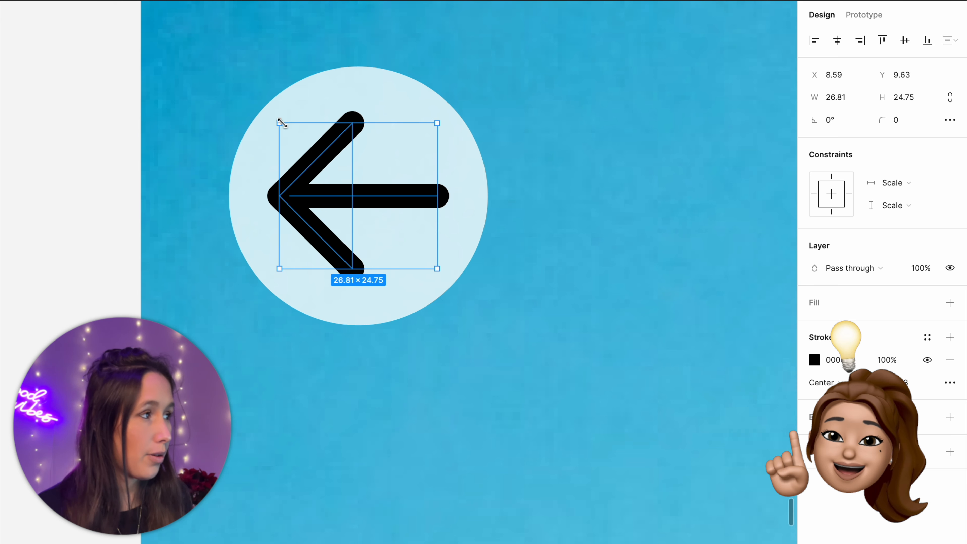
- Try shrinking the arrow vector from opposite corners without keeping it centred, undoing each resize
left_click_drag(282, 123, 358, 206)
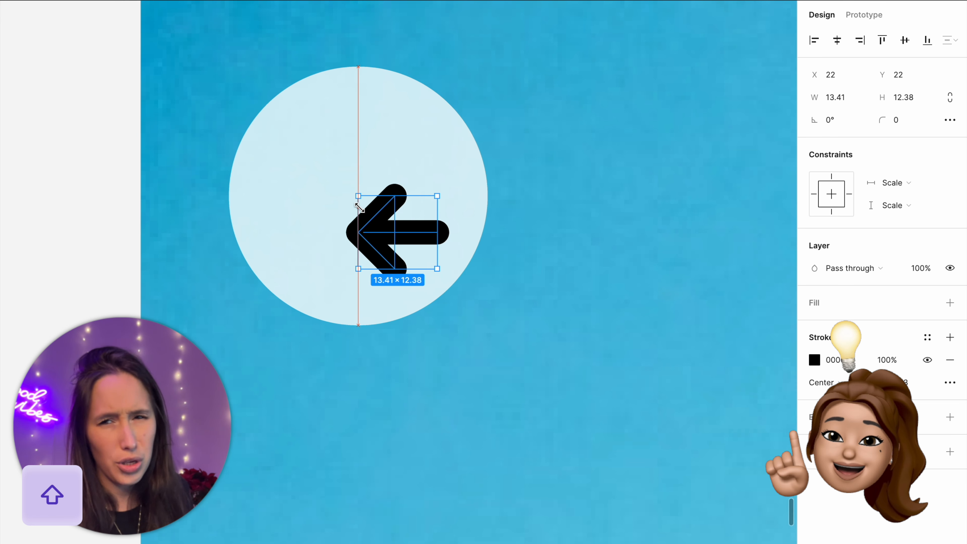
key("super+z")
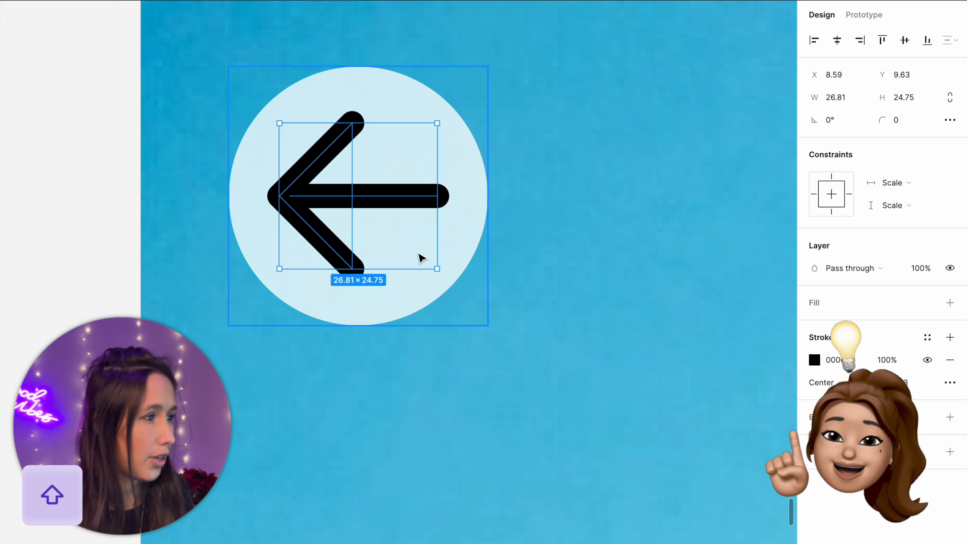
left_click_drag(434, 269, 367, 194)
key("super+z")
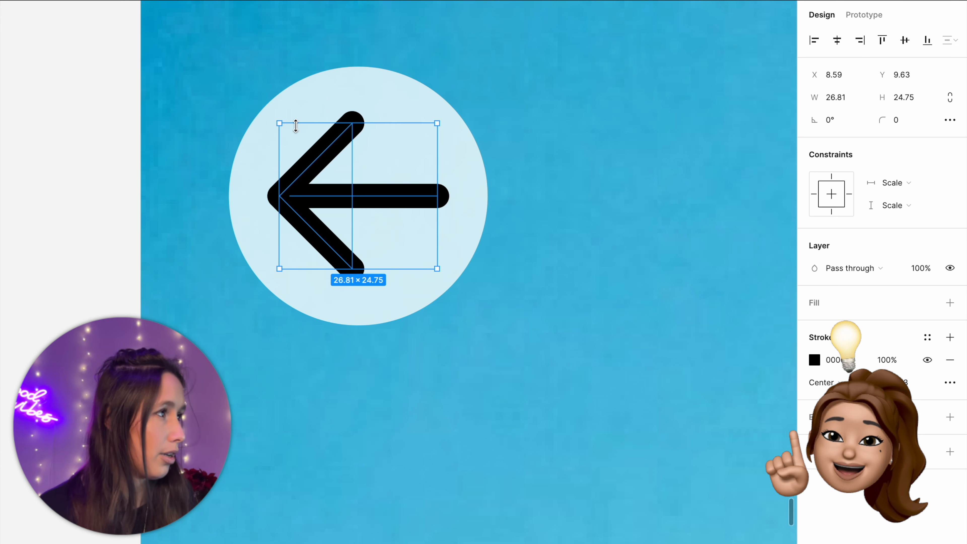
left_click_drag(281, 123, 341, 182)
key("super+z")
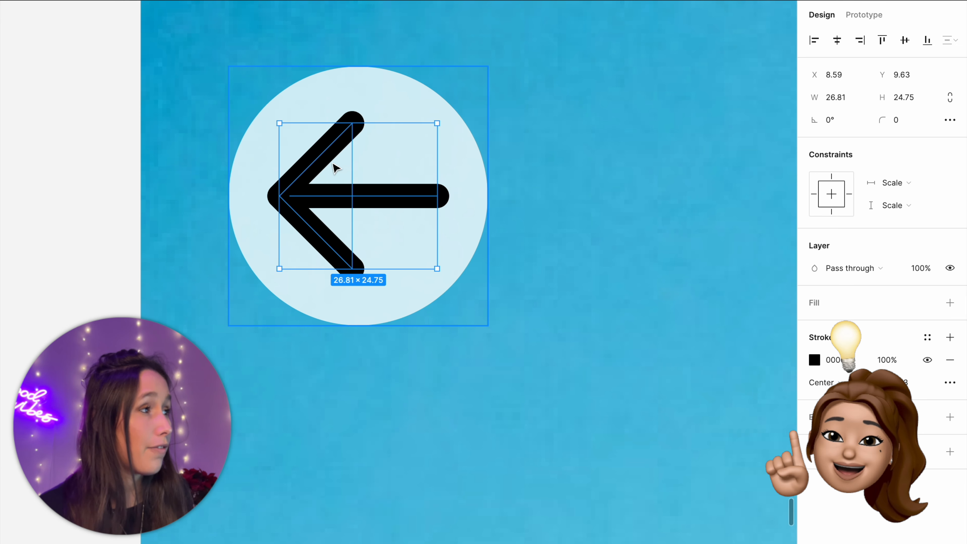
- Shrink the arrow vector proportionally around its centre to about 16.85 × 15.56 inside the Back circle
key("alt+shift")
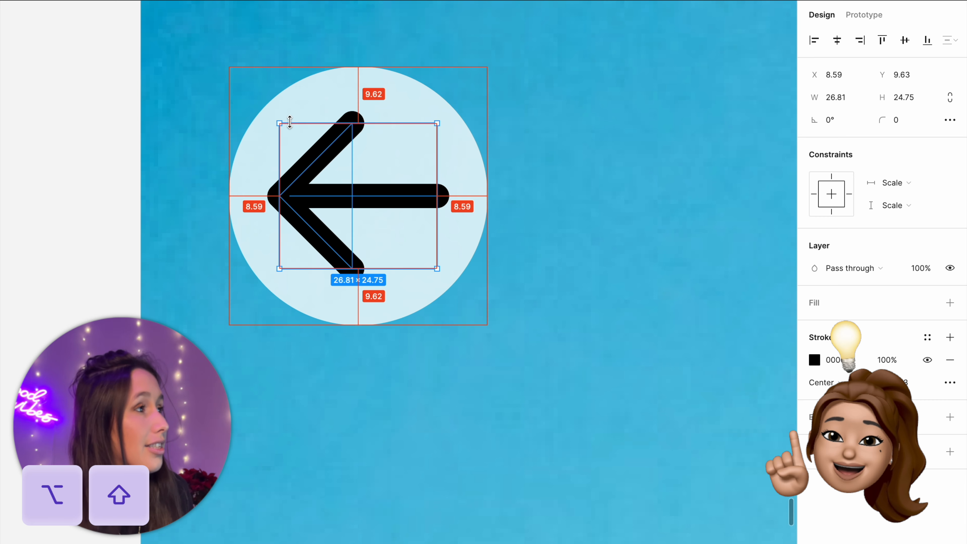
left_click_drag(281, 123, 314, 150)
left_click(633, 138)
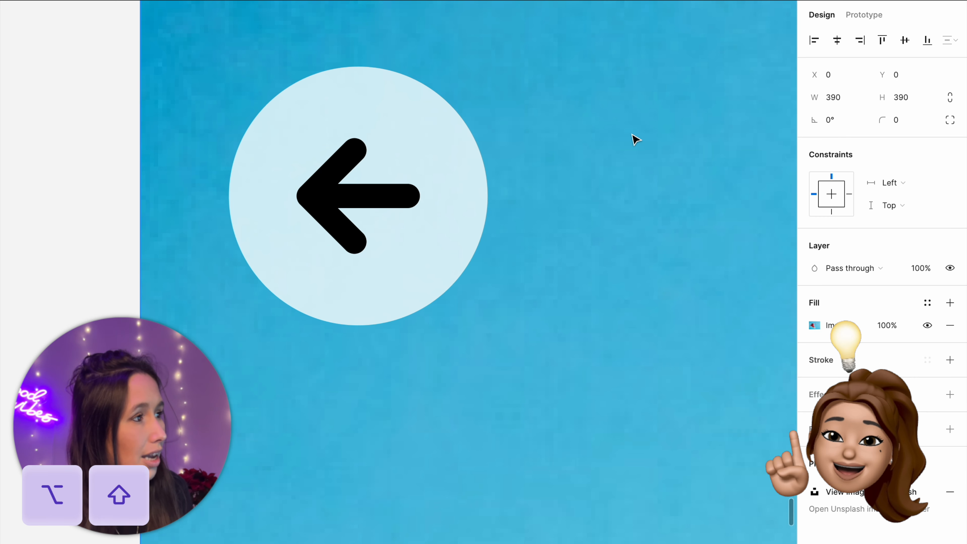
- Set the arrow vector's stroke thickness to 3
left_click(398, 197)
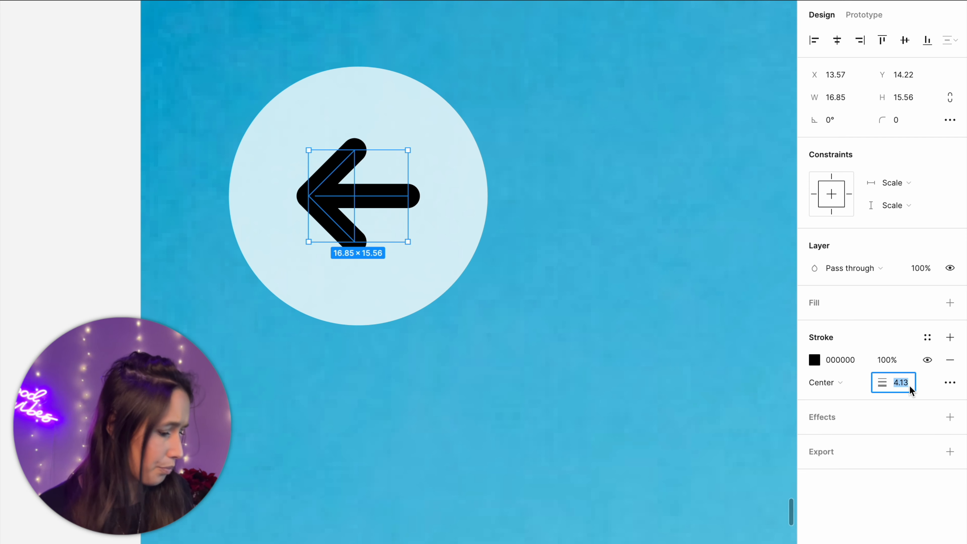
type("3")
key("Return")
left_click(527, 380)
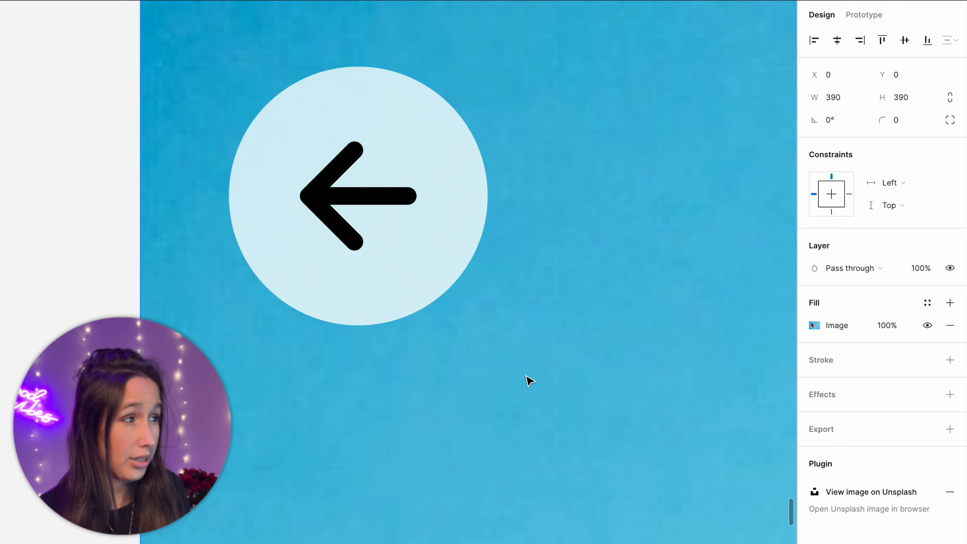
- Deselect everything and reopen the Iconify plugin through the quick command search
scroll(528, 381, "down", 6)
left_click_drag(551, 393, 187, 231)
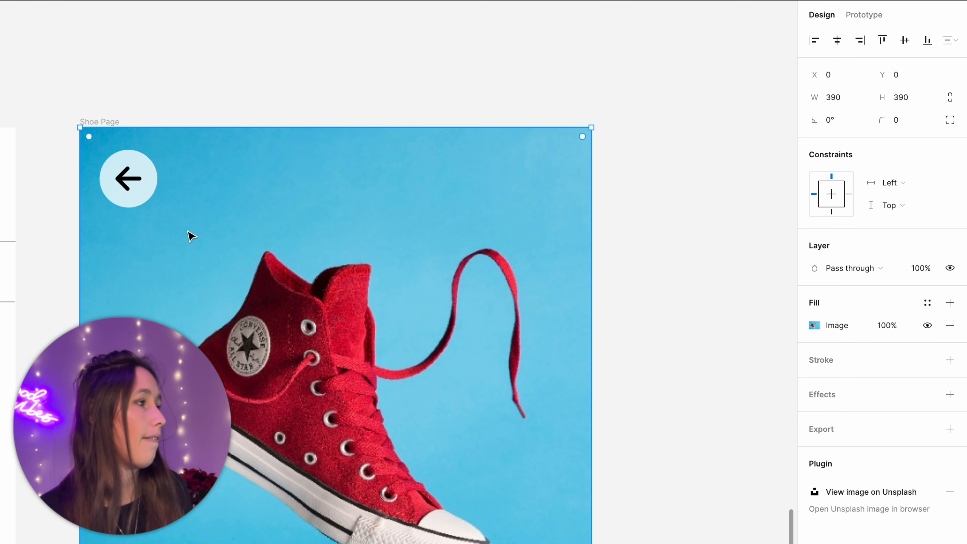
scroll(190, 236, "down", 4)
left_click(201, 134)
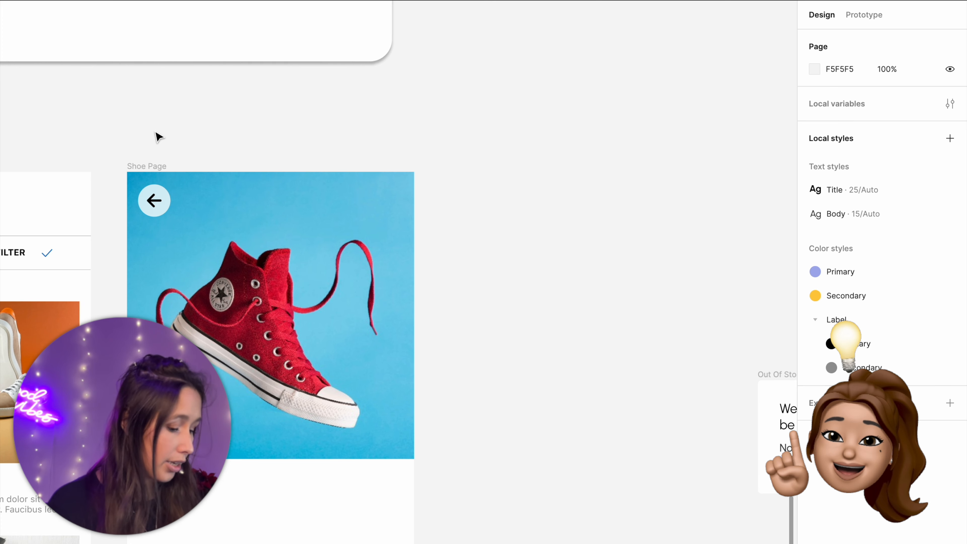
key("super+slash")
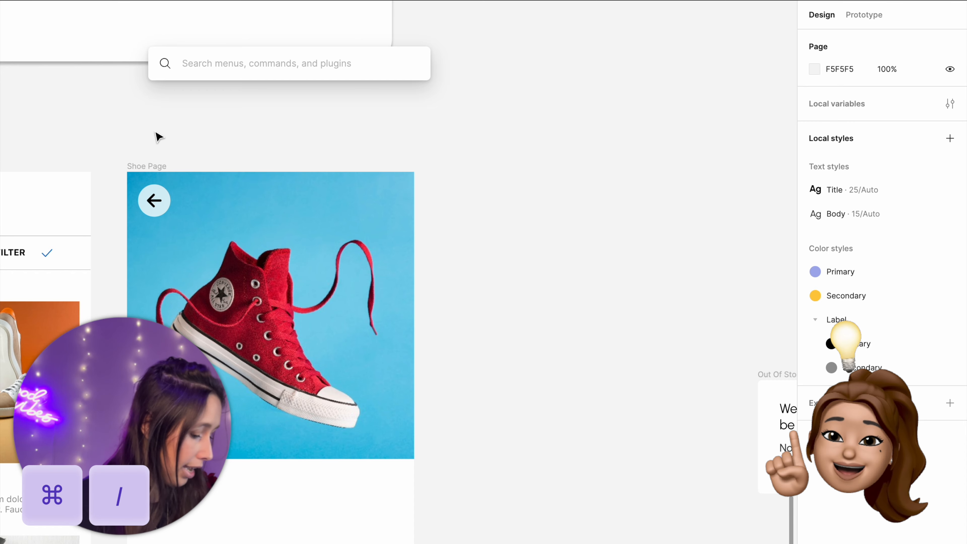
type("ic")
key("Return")
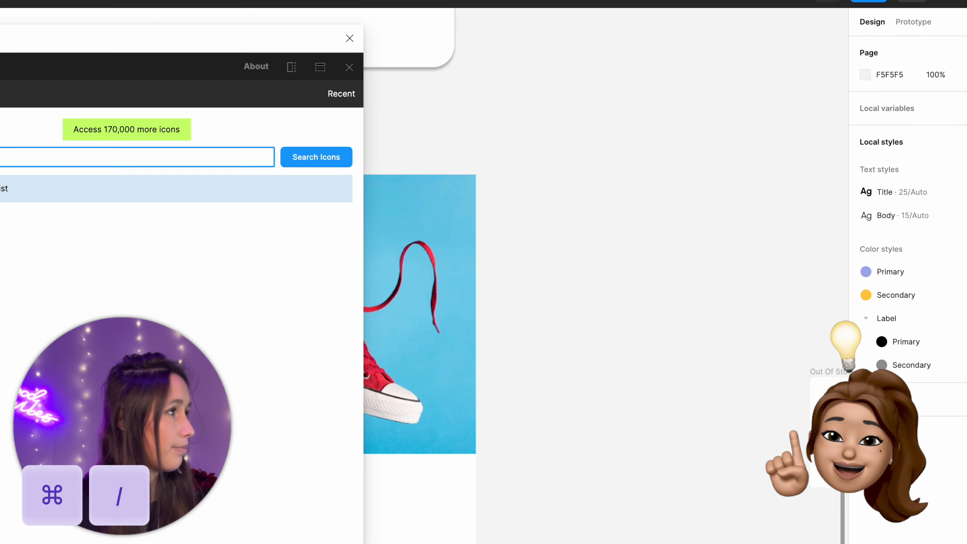
- Search the Iconify icon collections for "share"
type("back")
key("Return")
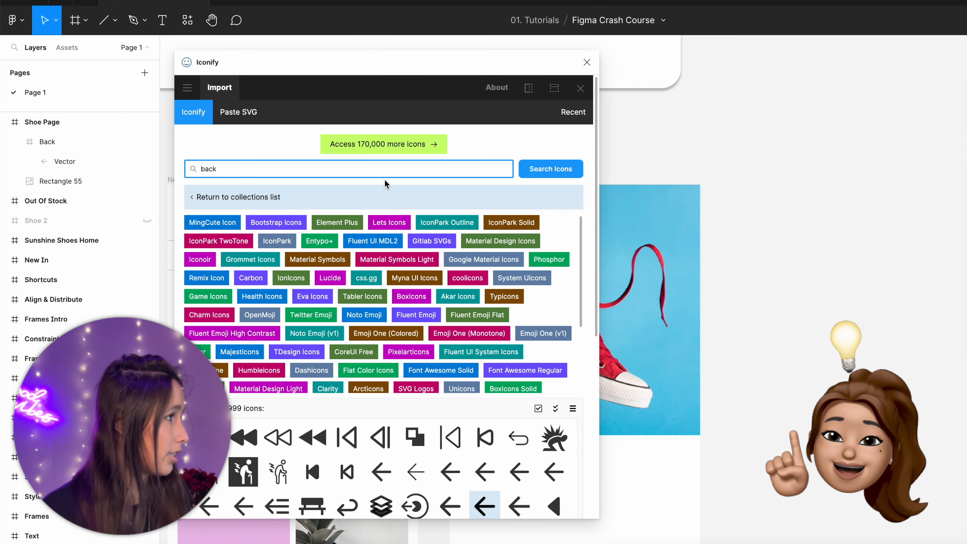
type("share")
key("Return")
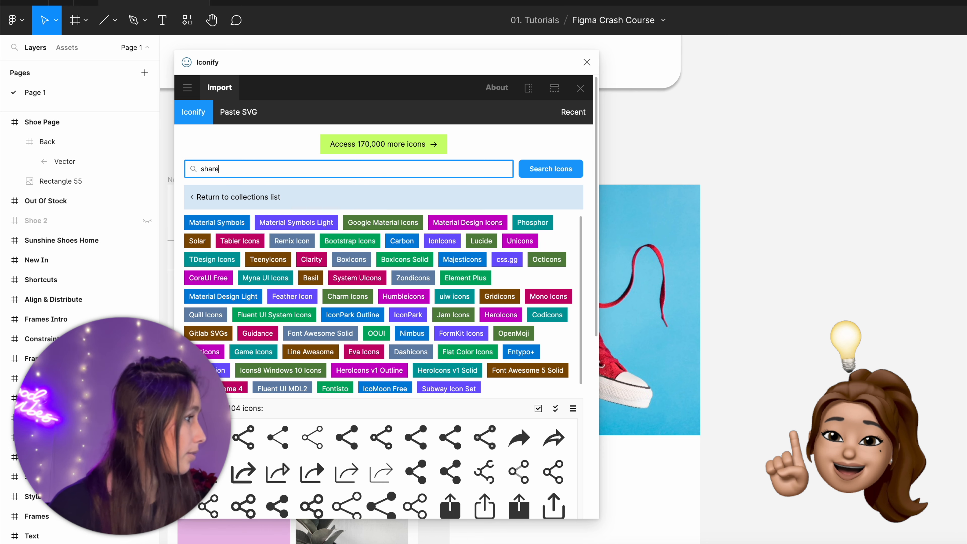
scroll(413, 383, "down", 2)
scroll(413, 383, "down", 5)
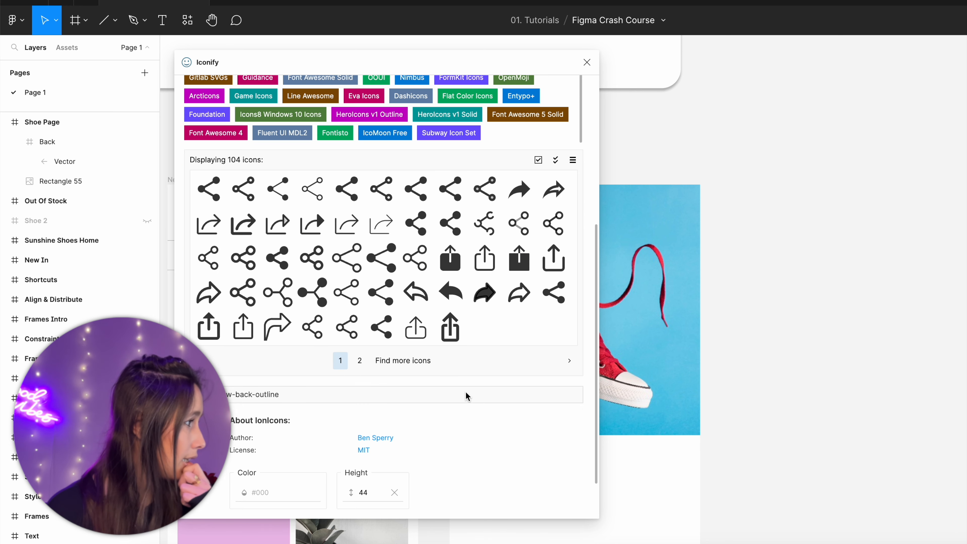
- Import the ion:share-outline icon with its height set to 44 and close the plugin
left_click(484, 273)
scroll(485, 272, "down", 2)
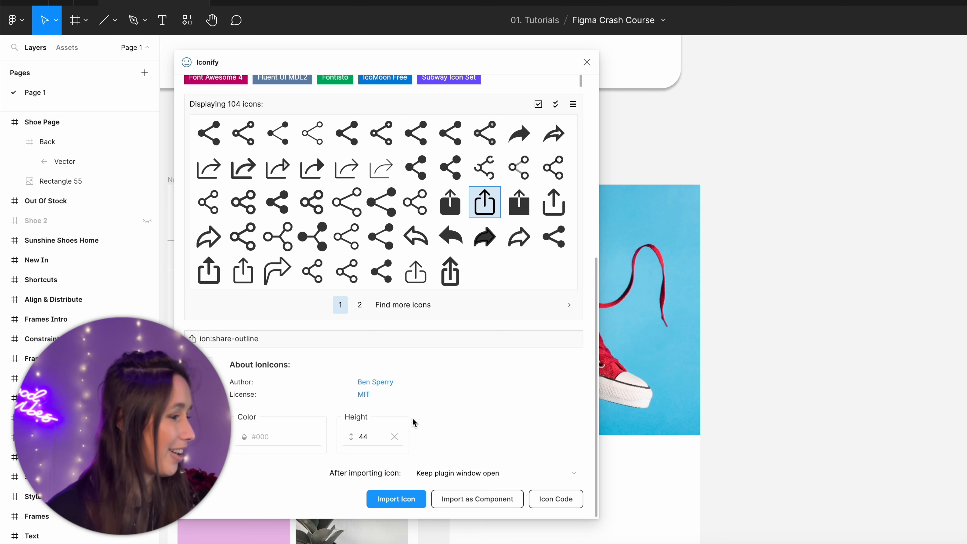
left_click(408, 499)
left_click(587, 62)
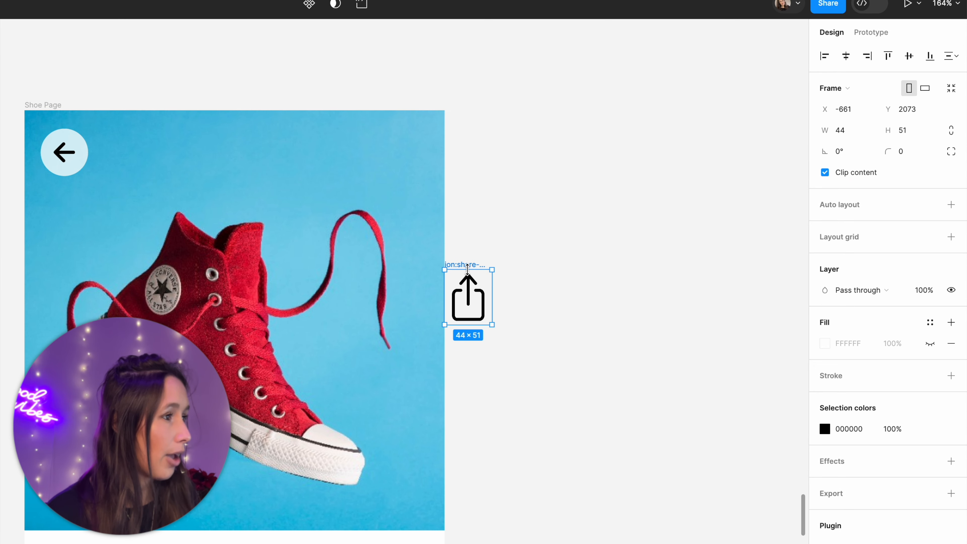
- Rename the imported share icon frame as Share and place it over the upper-right area of the shoe image
left_click_drag(471, 273, 504, 199)
double_click(491, 198)
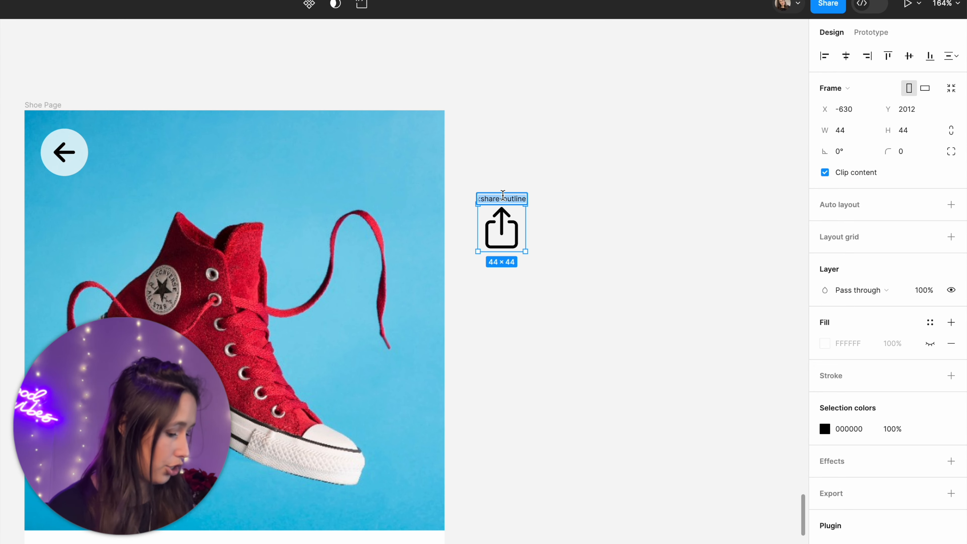
type("Share")
key("Return")
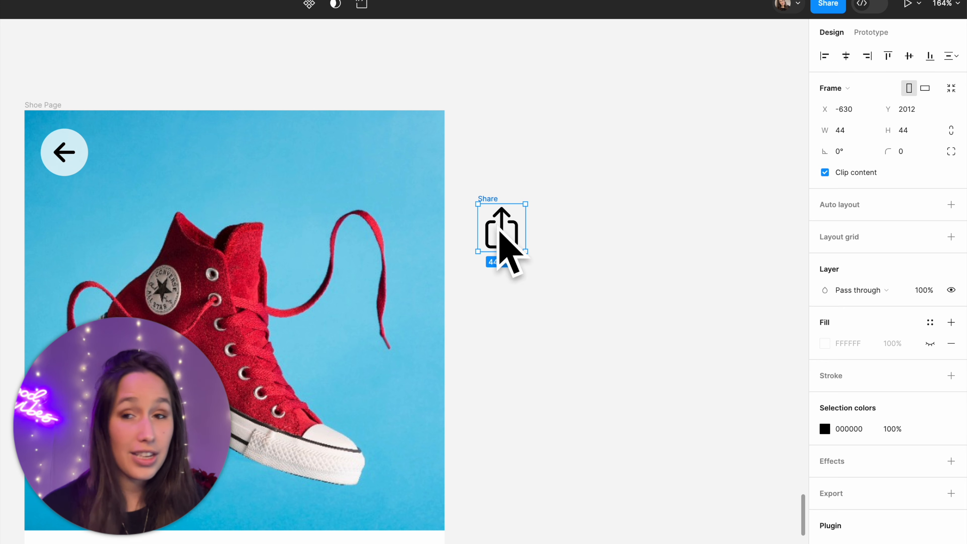
left_click(48, 168)
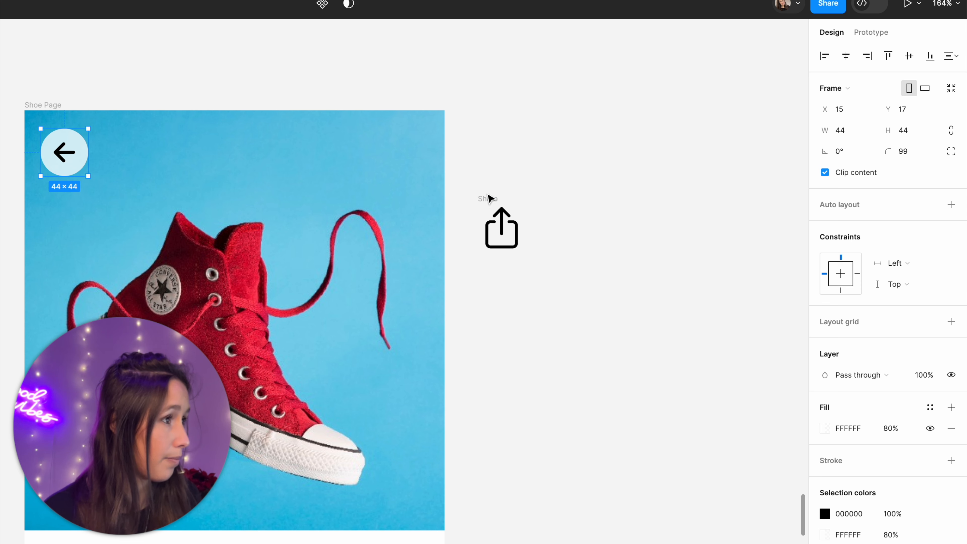
left_click_drag(490, 198, 384, 143)
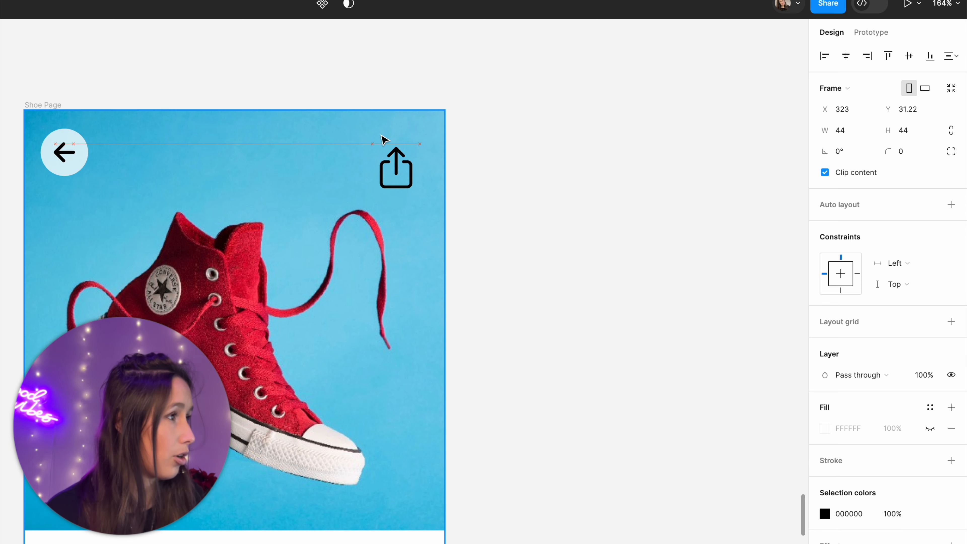
- Copy the circular back button's properties and paste them onto the Share icon frame
left_click(52, 173)
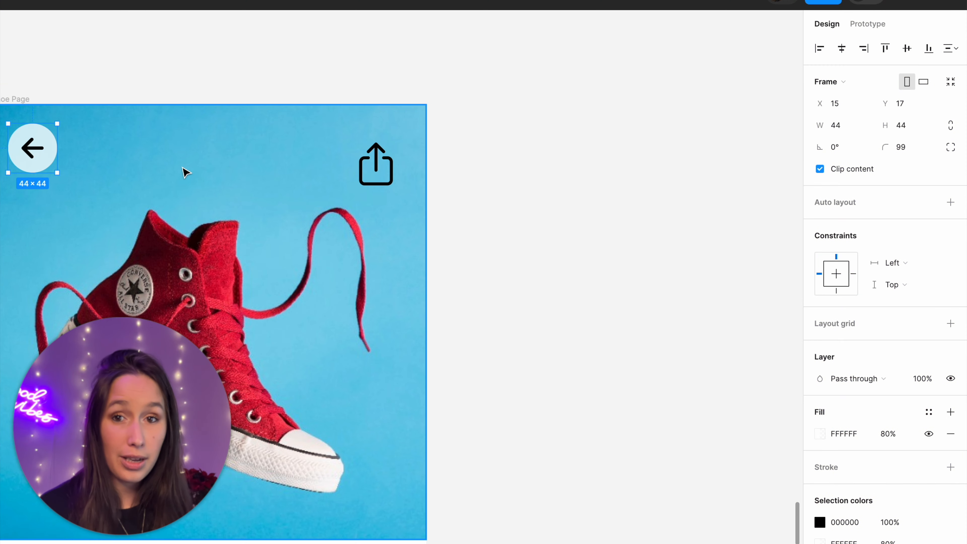
key("super+alt+c")
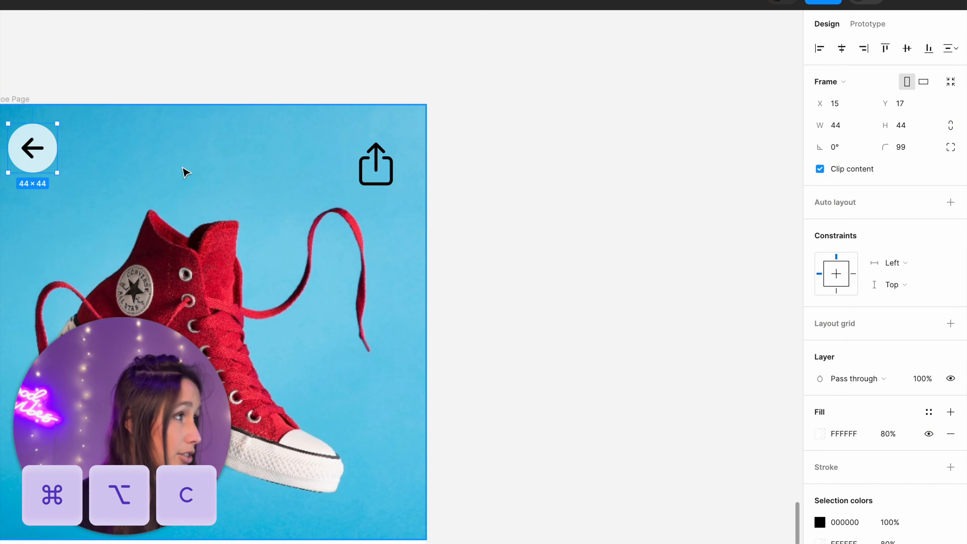
left_click(354, 166)
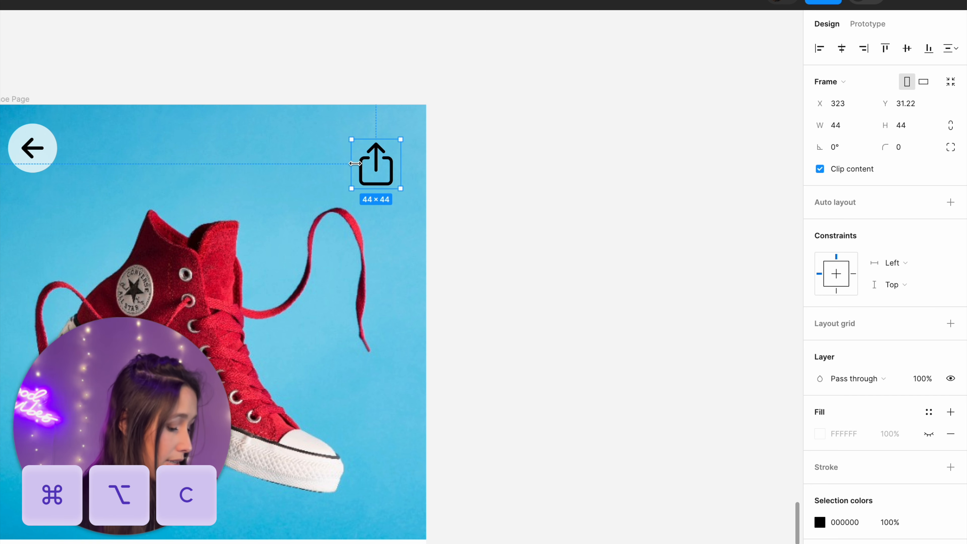
key("alt")
key("super+alt+v")
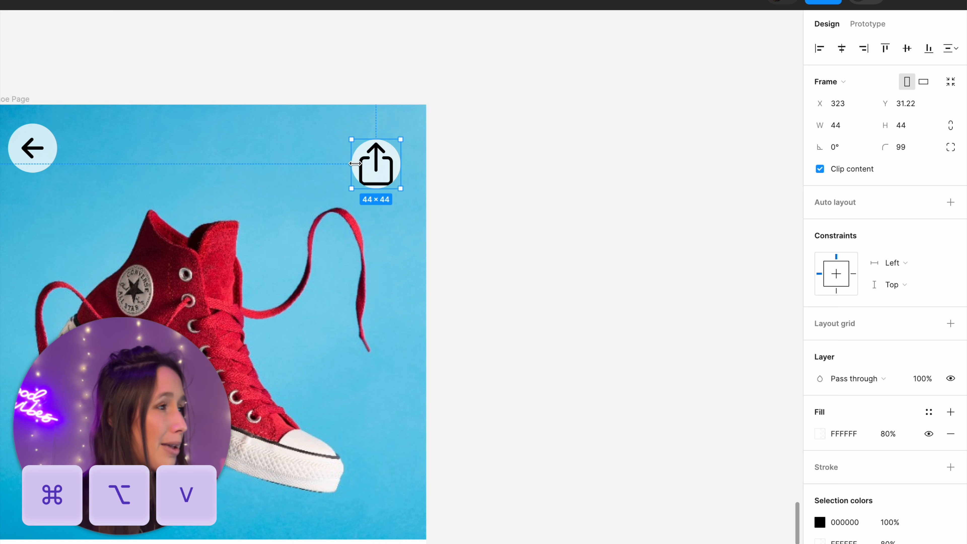
- Scale the share vector down proportionally from its centre to about 14.8 × 19.24 with the Scale tool, then deselect it
double_click(377, 166)
scroll(377, 166, "up", 5)
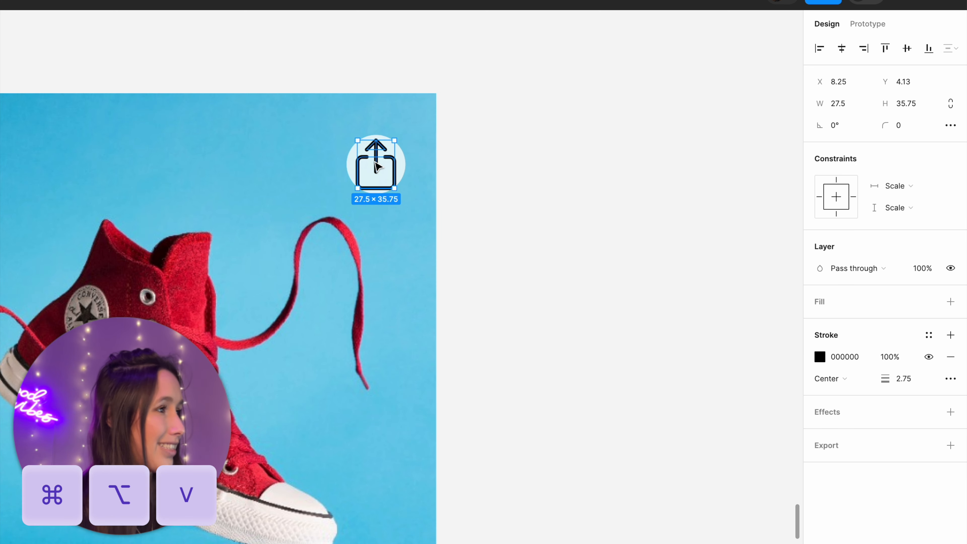
scroll(388, 168, "up", 3)
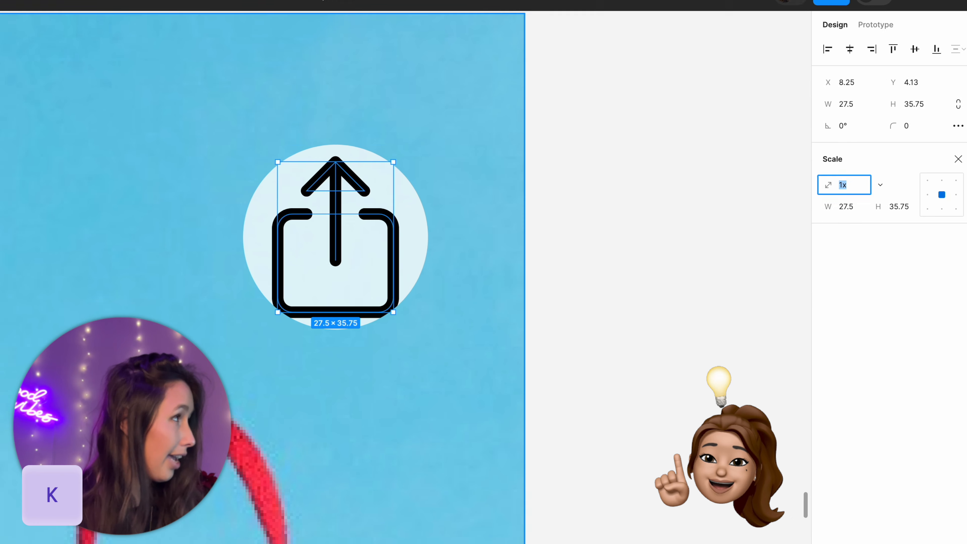
left_click(58, 21)
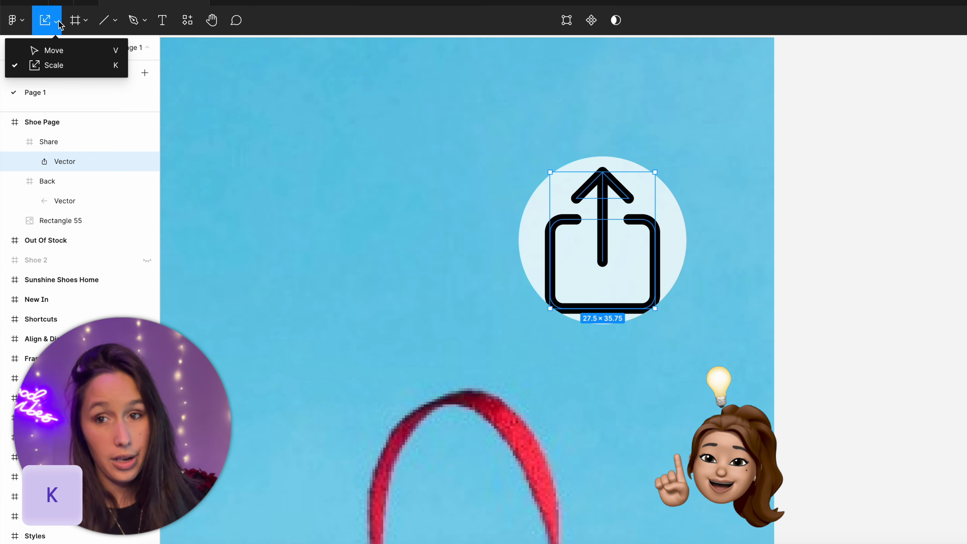
left_click(59, 22)
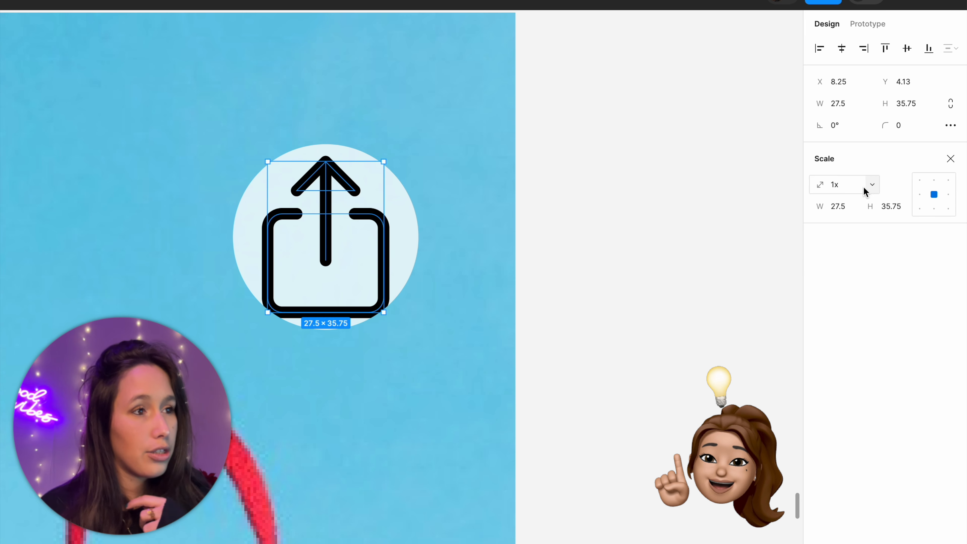
left_click(866, 189)
left_click(868, 191)
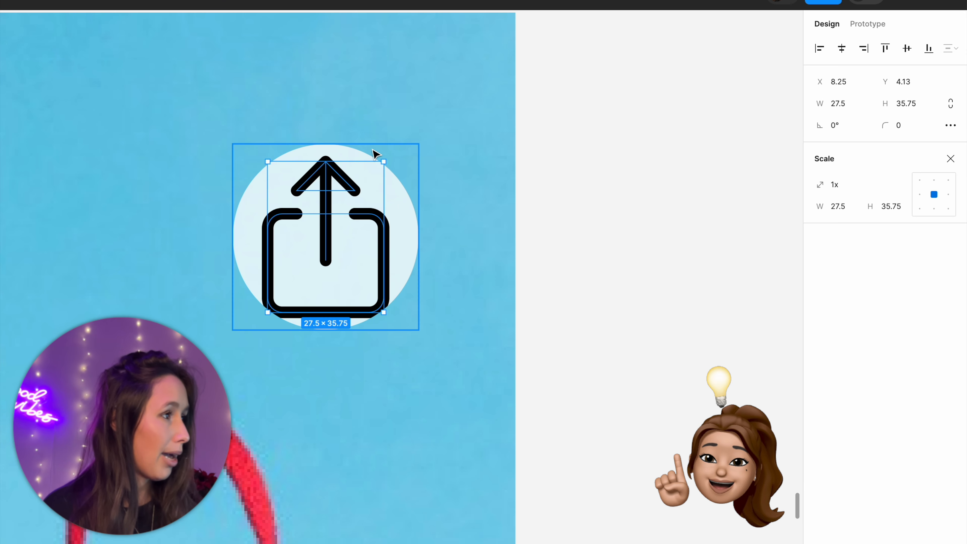
left_click_drag(386, 164, 358, 198)
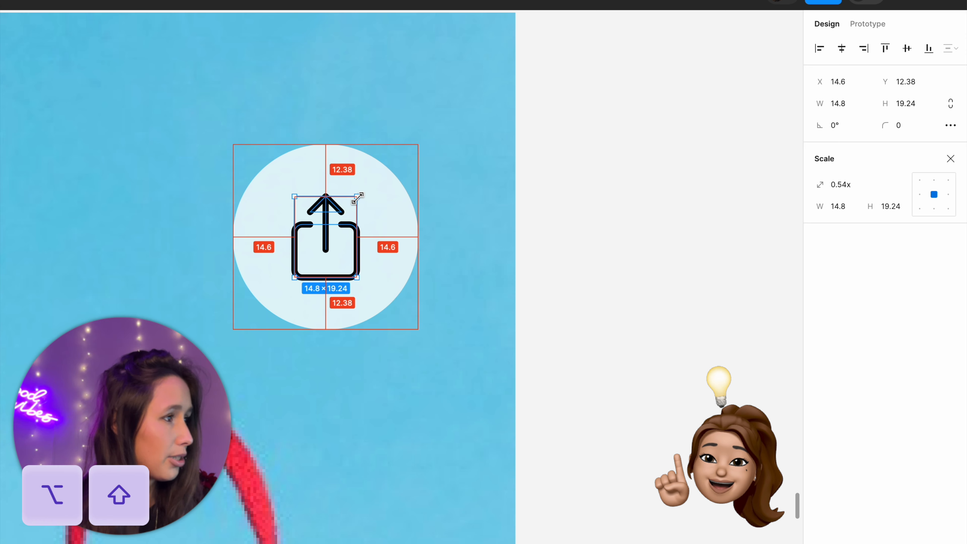
left_click(950, 159)
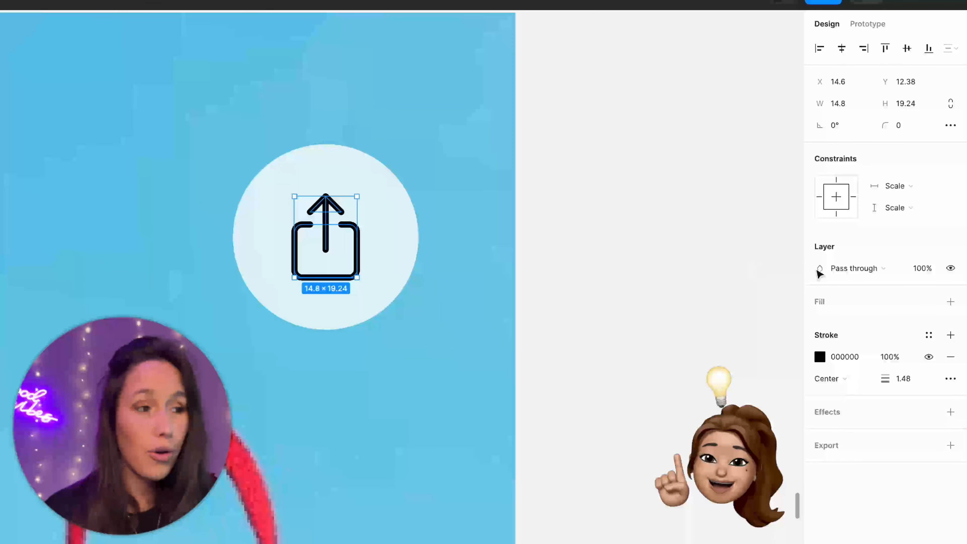
left_click(632, 309)
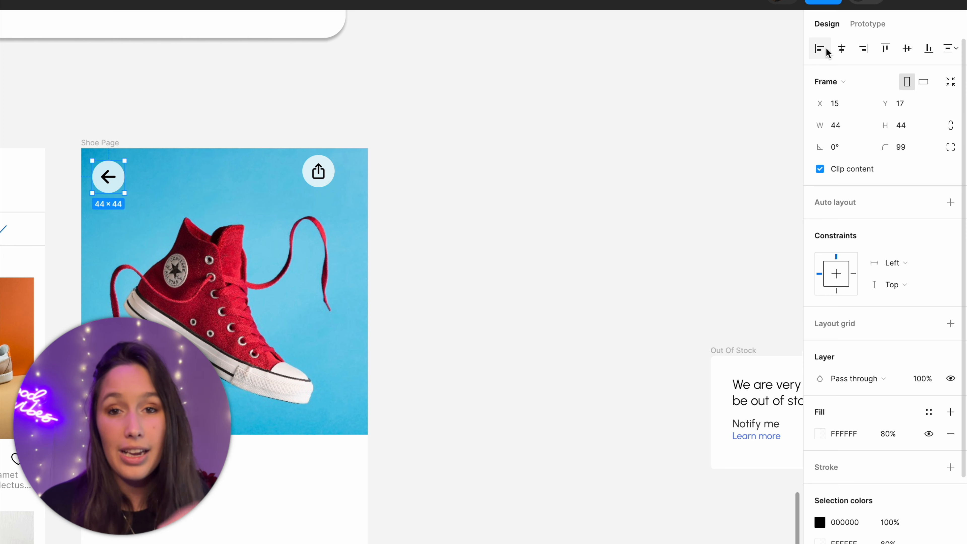
- Align the back button to the left edge of the Shoe Page frame, then set its X position to 16
left_click(820, 48)
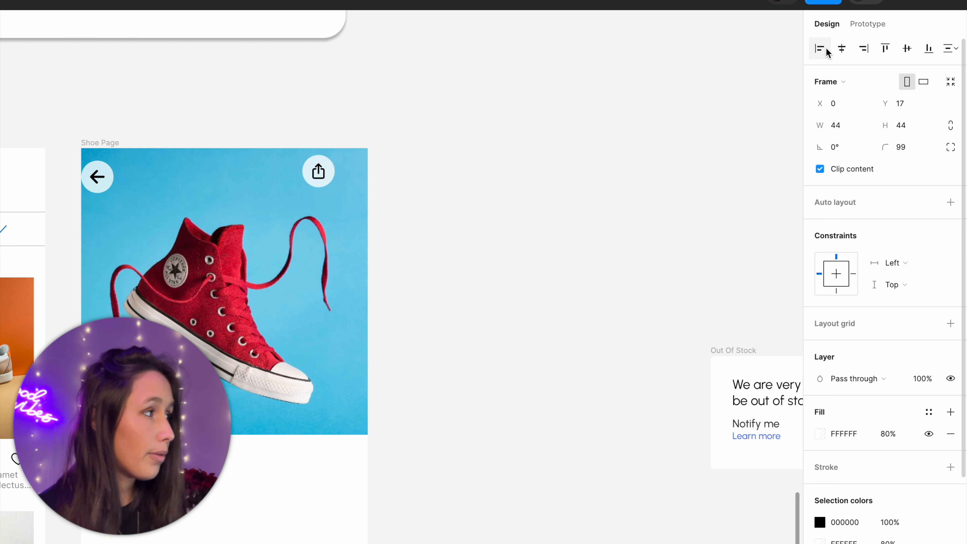
left_click(833, 101)
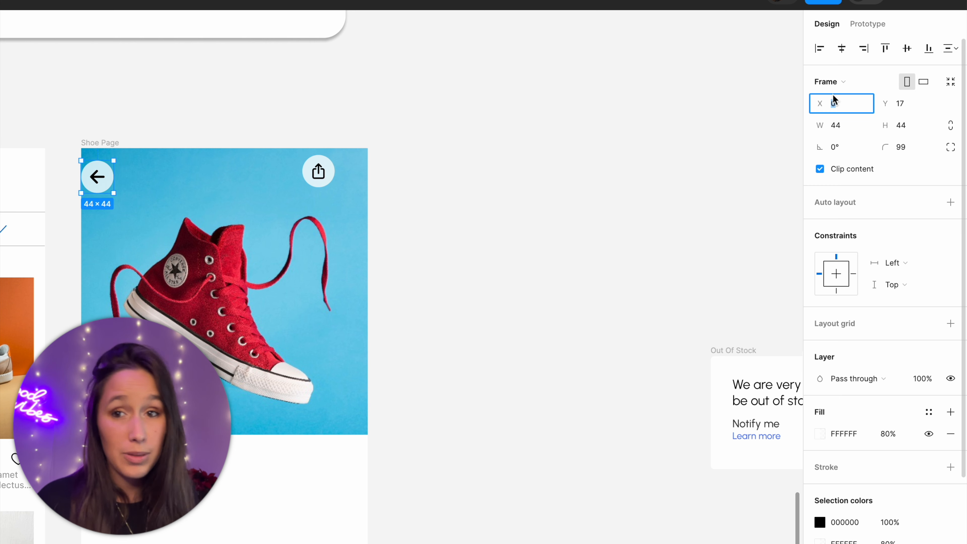
type("16")
key("Return")
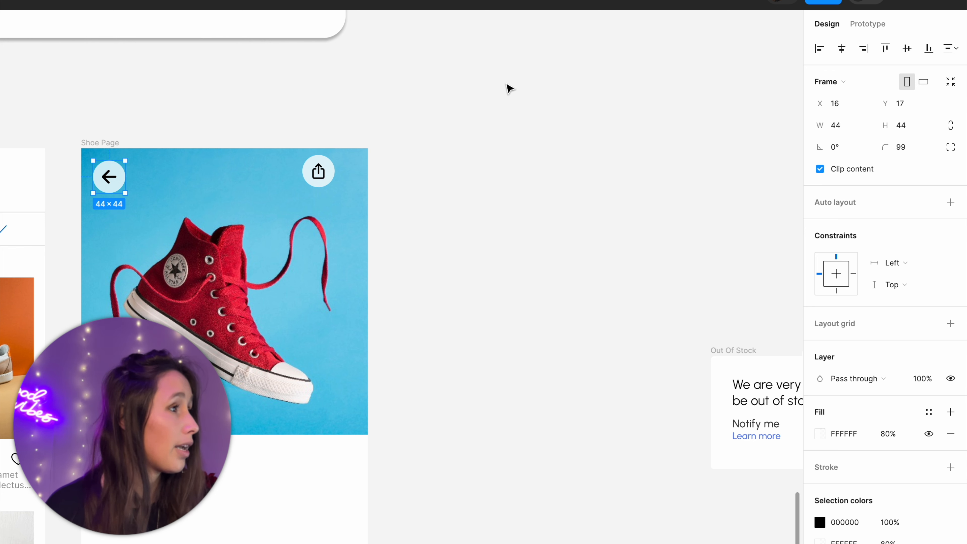
- Align the share button to the Shoe Page frame's right edge, then subtract 16 from its X position
left_click(324, 175)
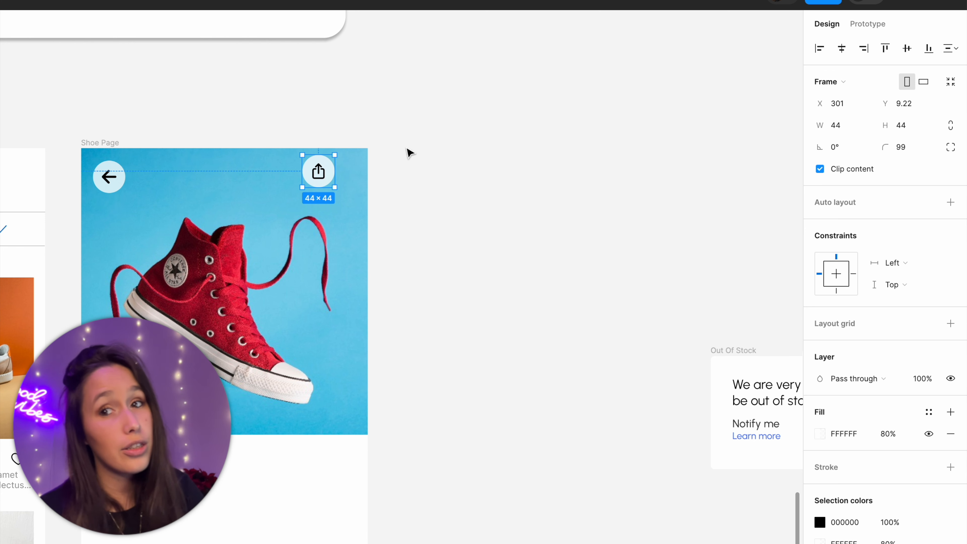
left_click(868, 47)
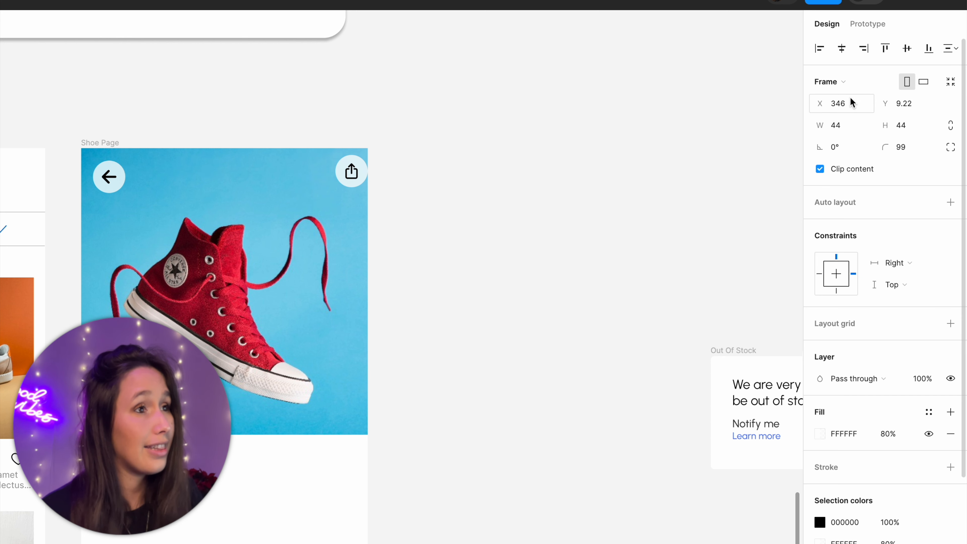
left_click(869, 105)
left_click(870, 107)
type("-")
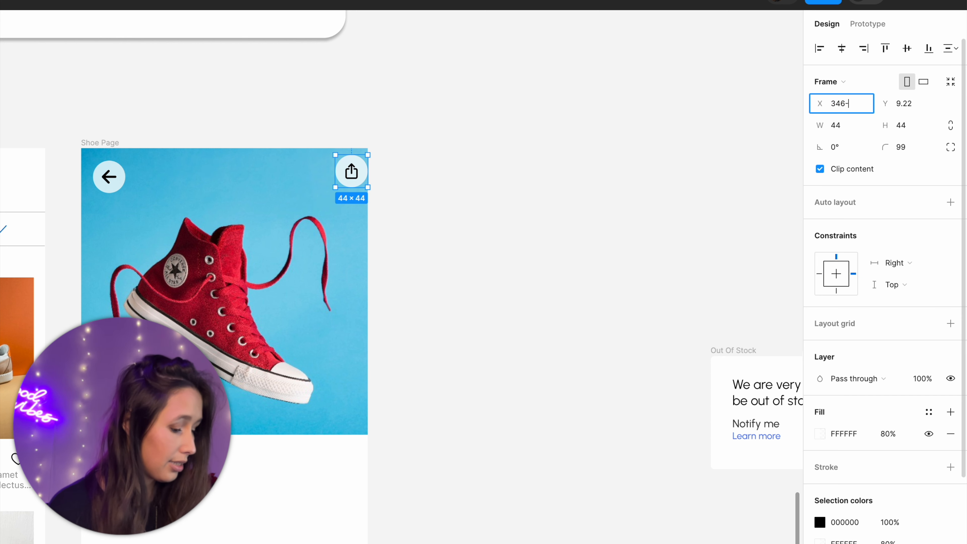
type("16")
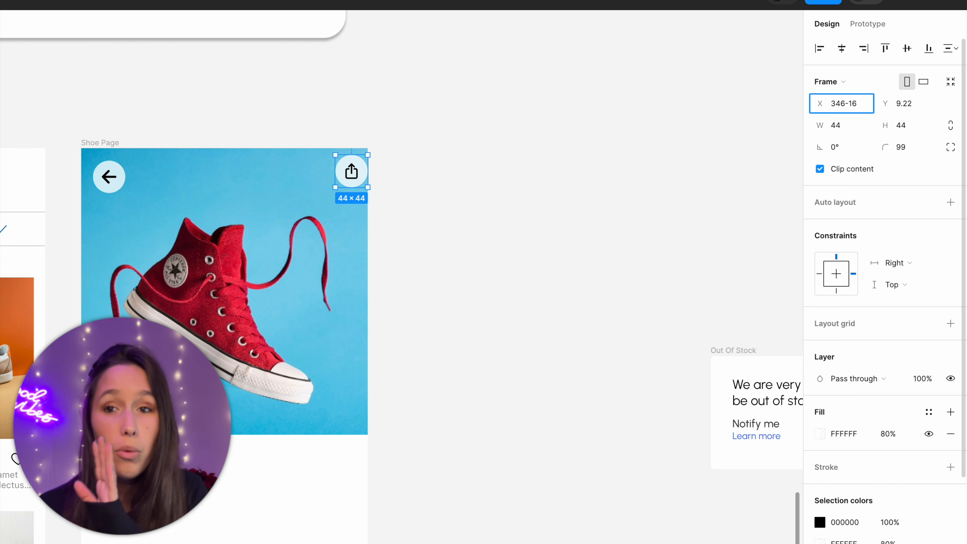
key("Return")
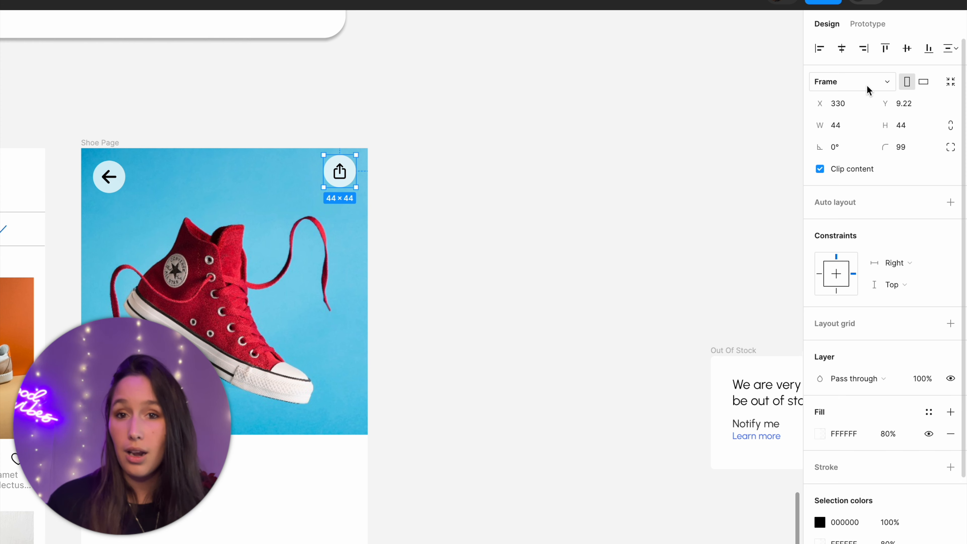
- Align the back and share buttons on their vertical centres and set their Y position to 40
left_click(94, 184, "shift")
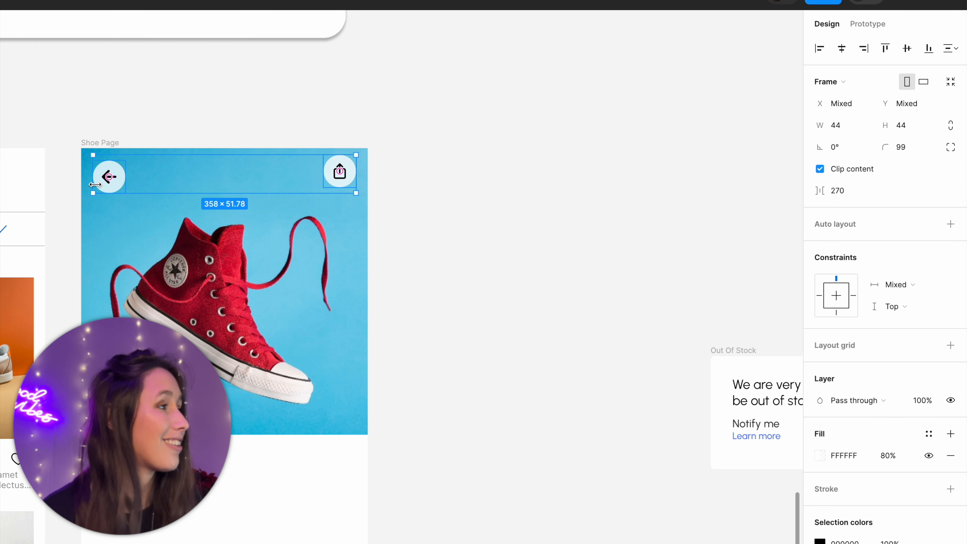
left_click(908, 48)
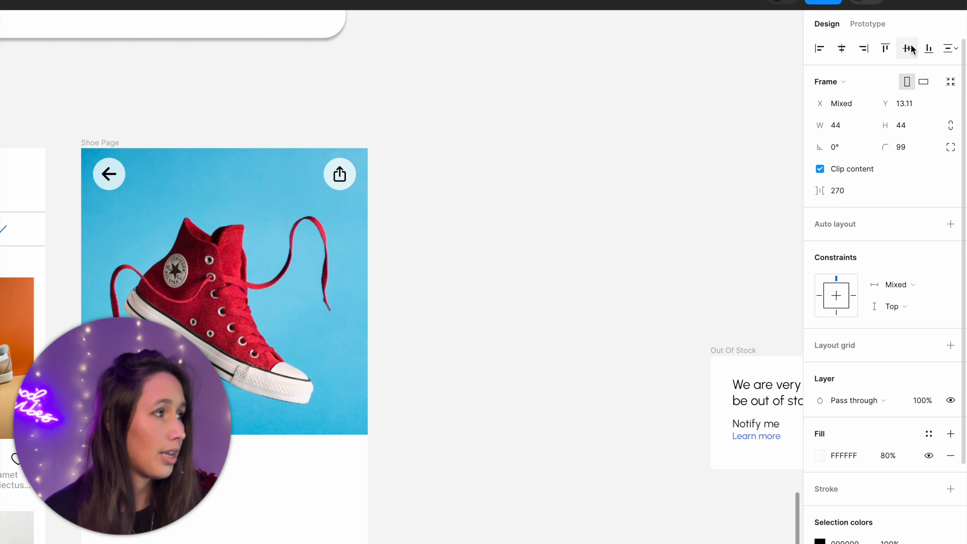
left_click(908, 106)
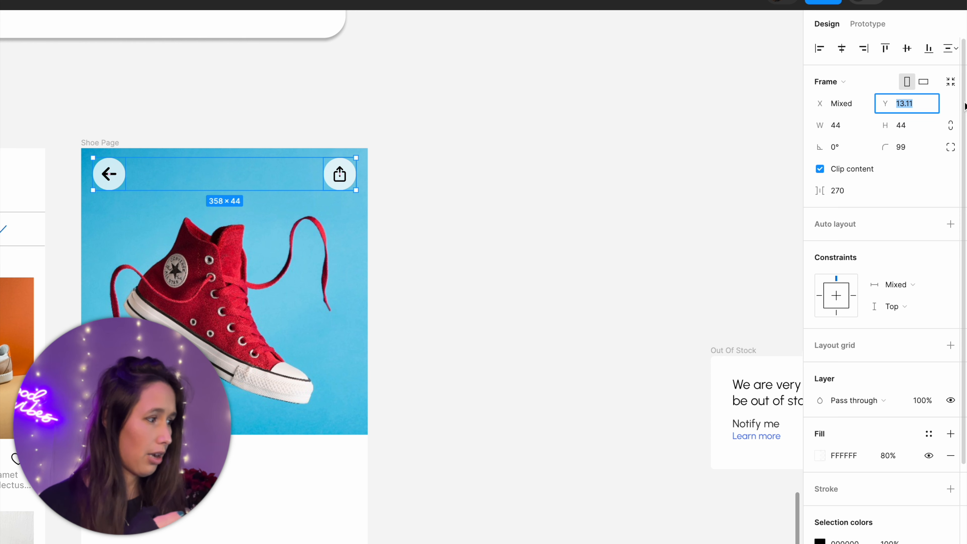
type("40")
key("Return")
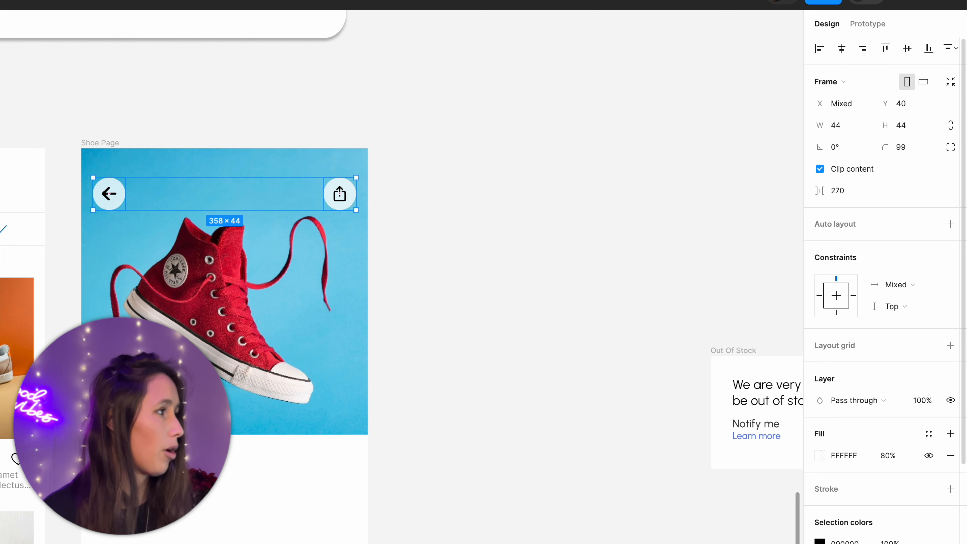
left_click(700, 166)
- Add a text layer reading 173.4 below the shoe image and move it to about X 29.57, Y 422
scroll(700, 166, "down", 3)
left_click_drag(699, 166, 743, 144)
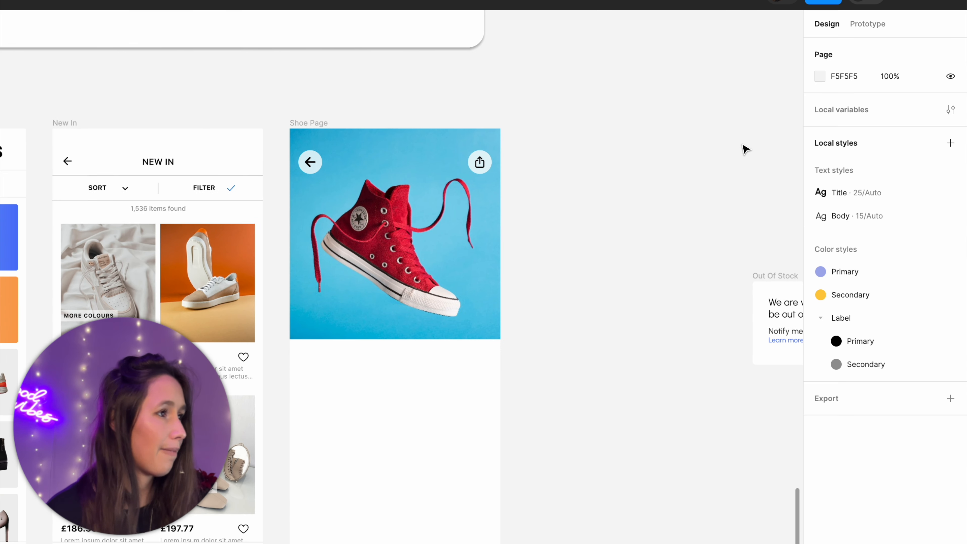
scroll(579, 186, "right", 4)
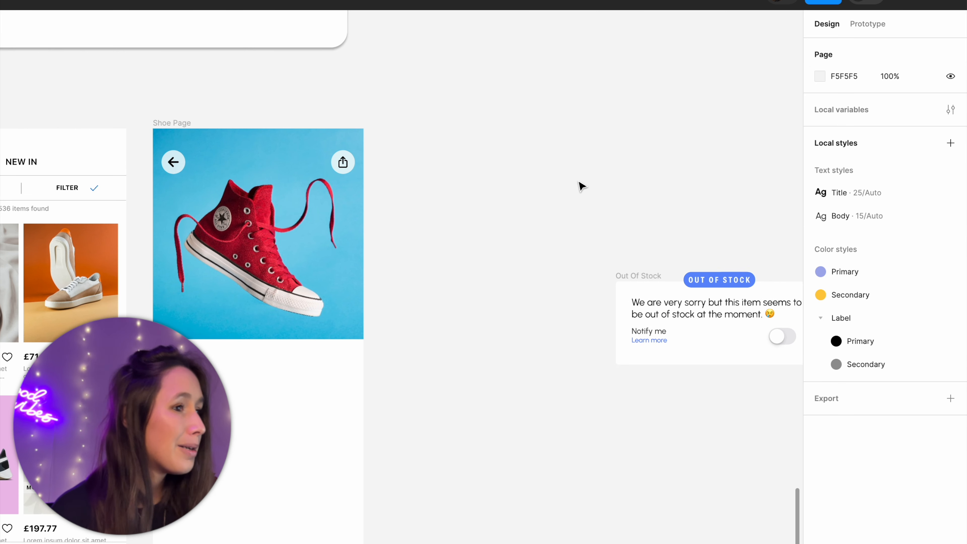
scroll(433, 229, "left", 2)
scroll(255, 292, "down", 3)
scroll(339, 292, "left", 3)
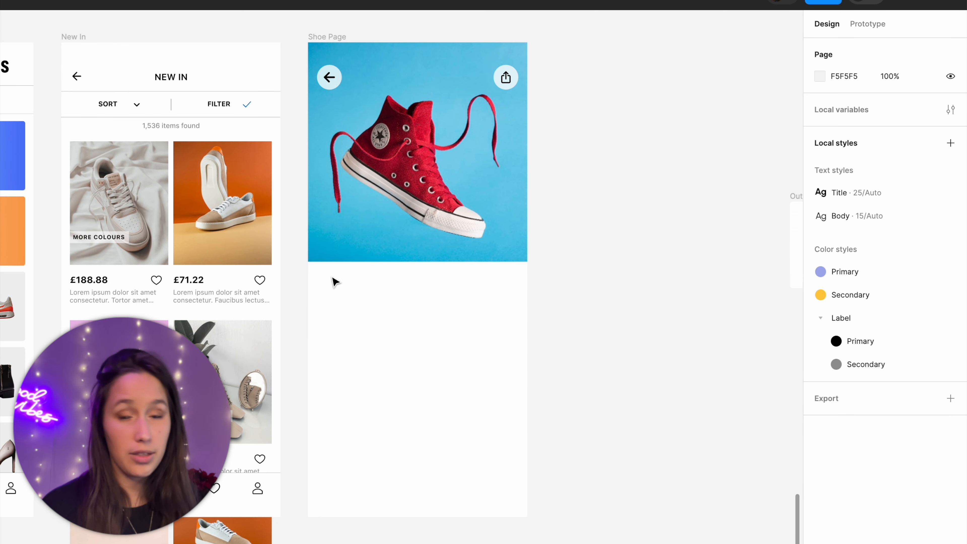
key("t")
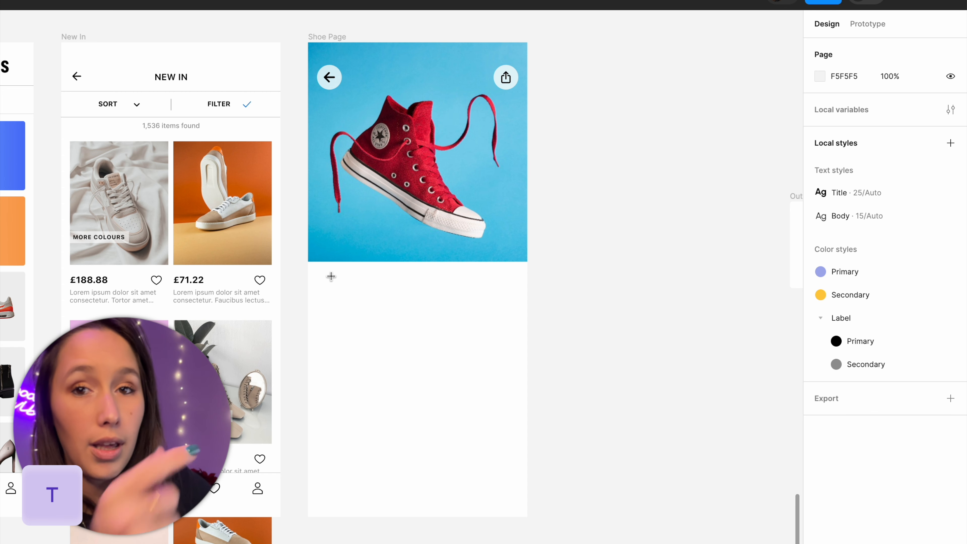
left_click(326, 282)
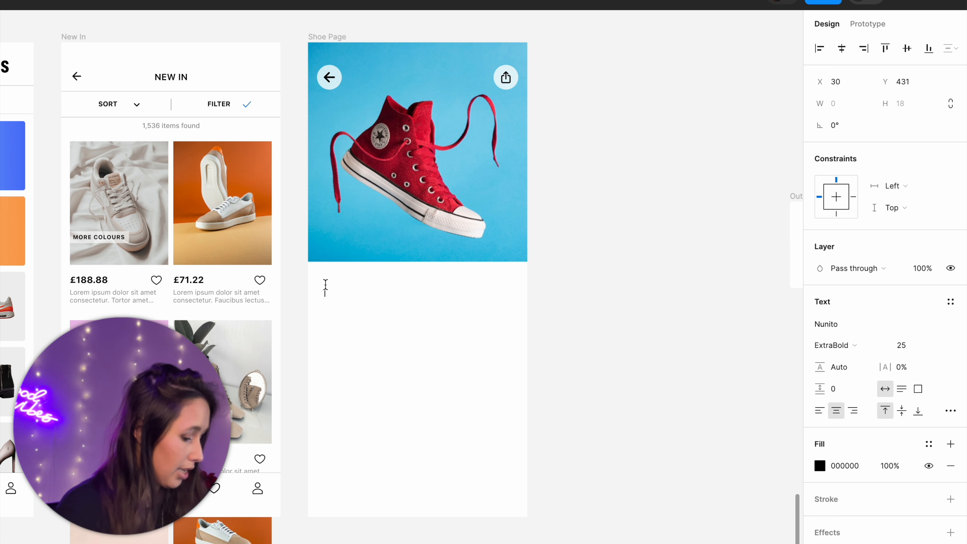
type("1")
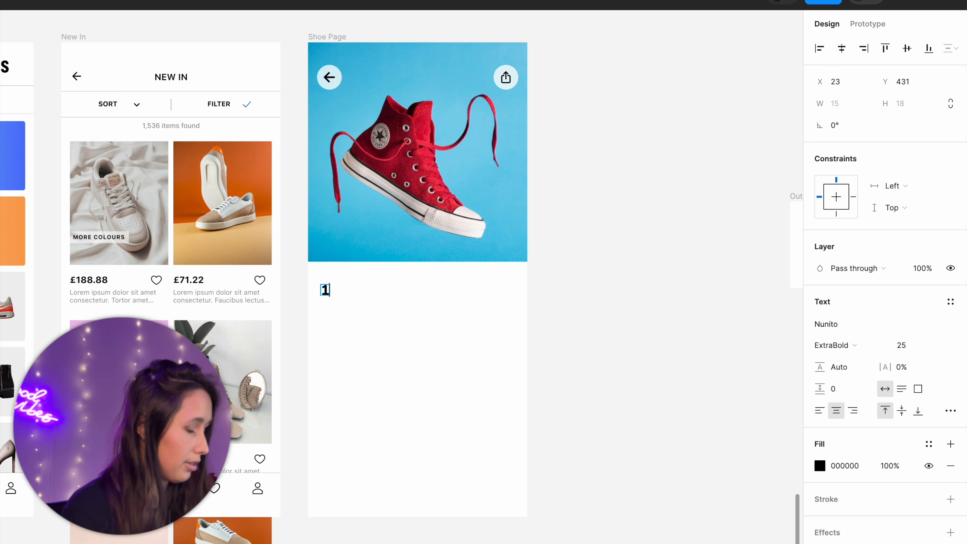
type("73.4")
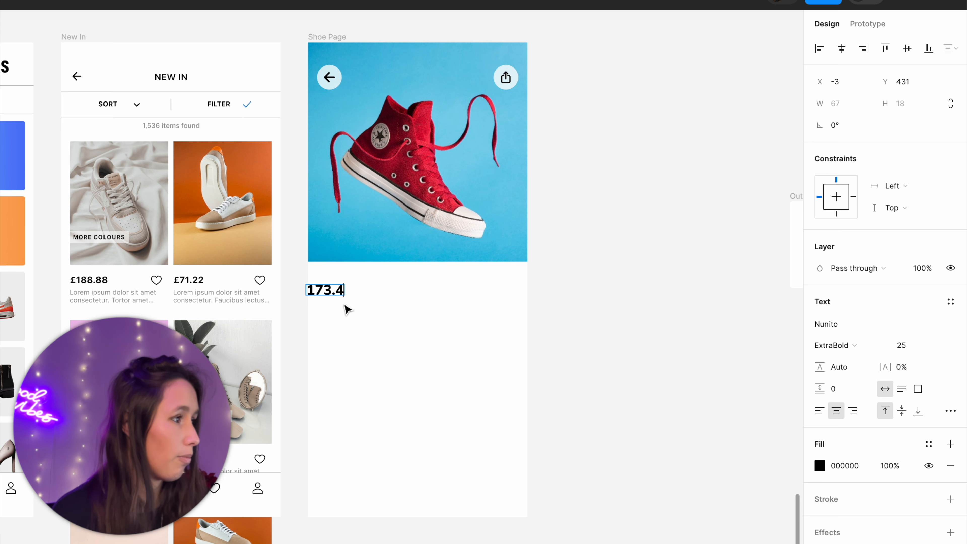
key("Escape")
left_click_drag(337, 296, 349, 291)
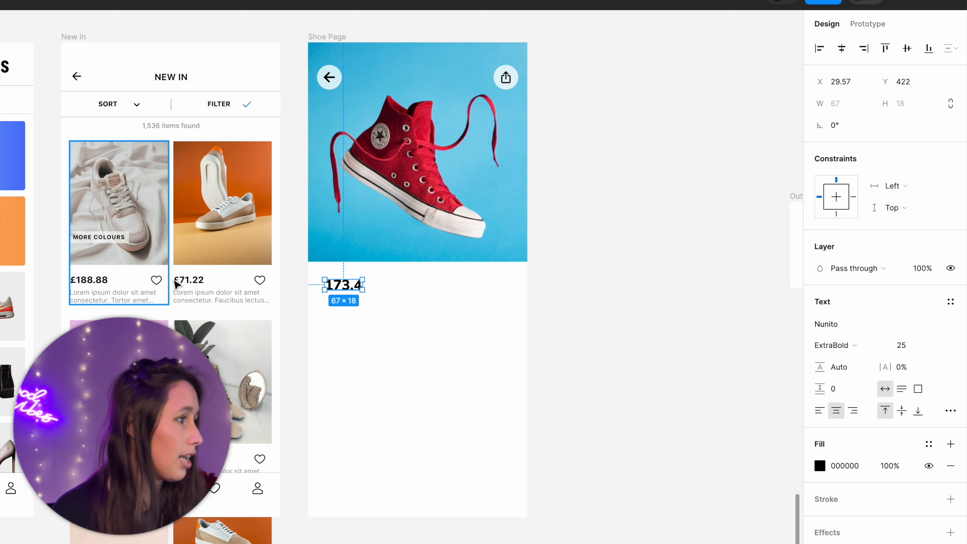
- Insert a £ sign before the price on the Shoe Page and apply the Title text style to it
double_click(175, 280)
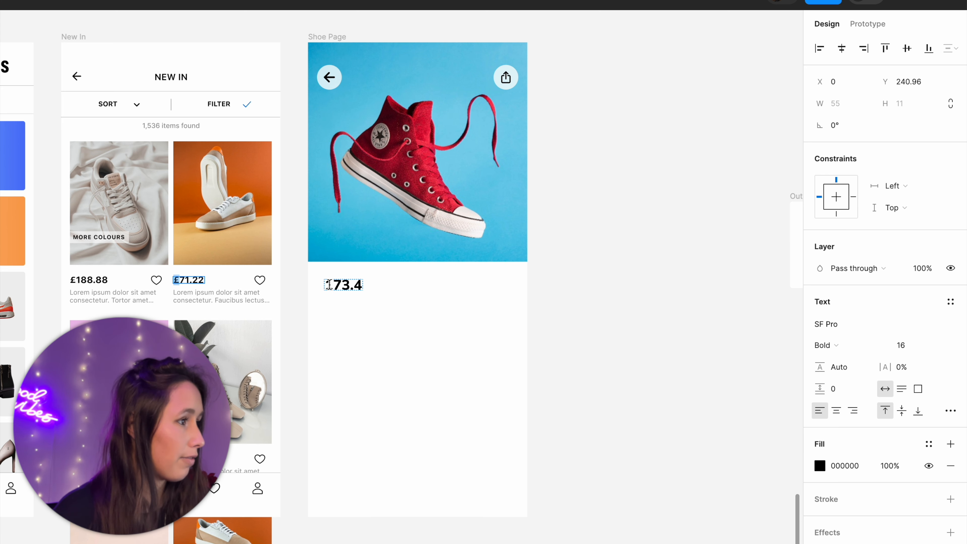
left_click(327, 284)
type("£")
key("Escape")
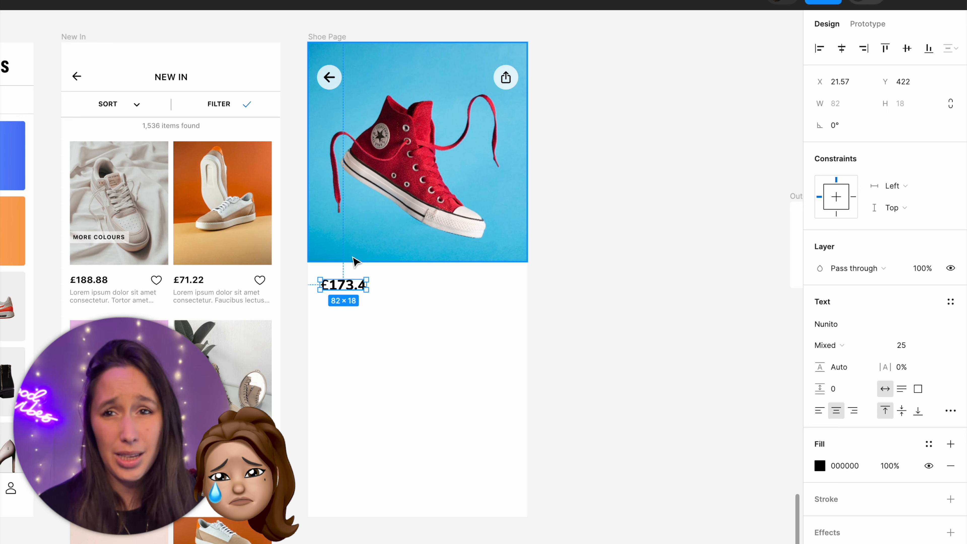
left_click(950, 301)
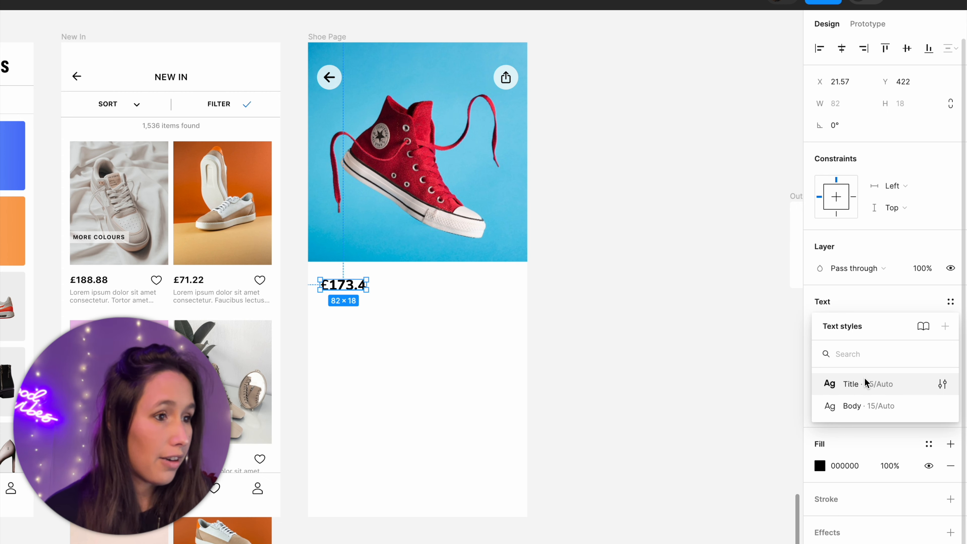
left_click(836, 381)
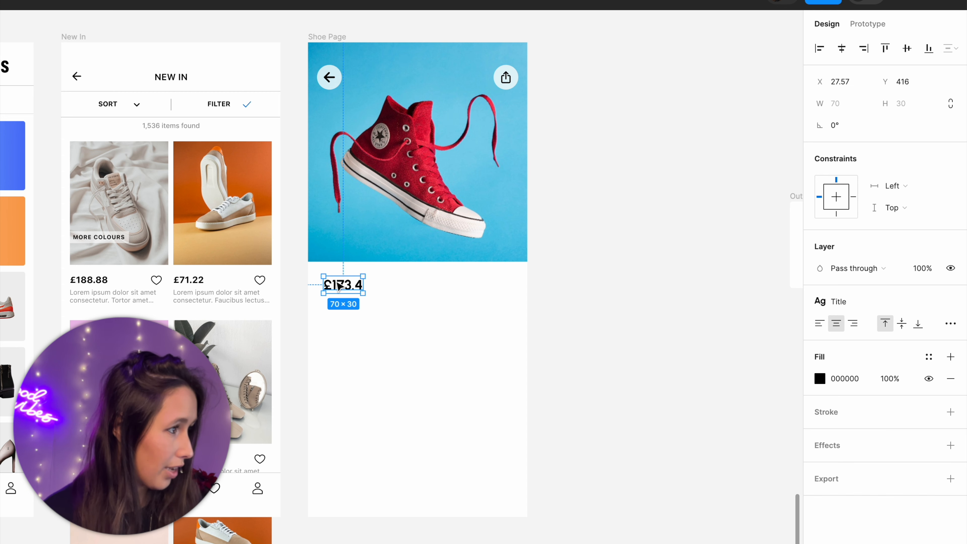
left_click(606, 324)
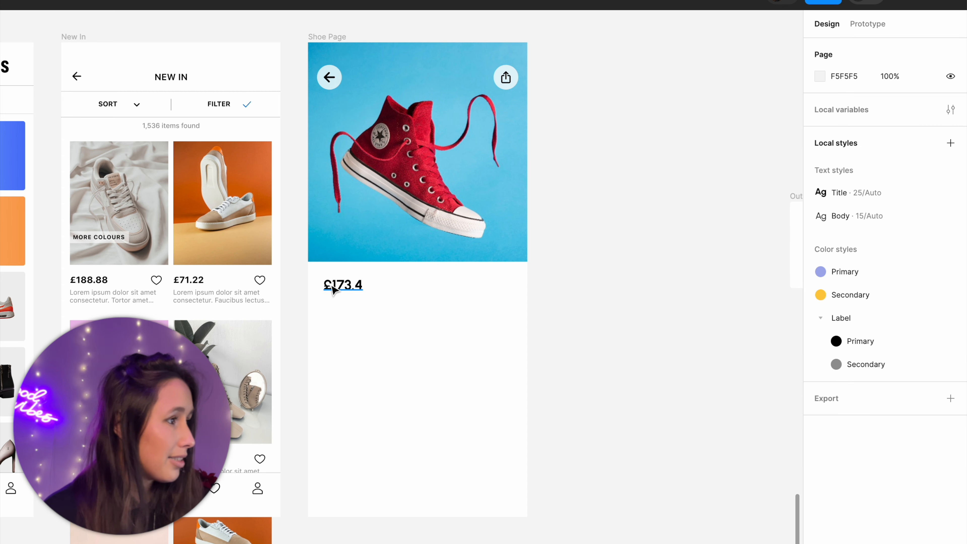
- Duplicate the £173.4 price text directly below itself at Y 446 and apply the Body text style to the copy
left_click(336, 290)
scroll(347, 296, "up", 3)
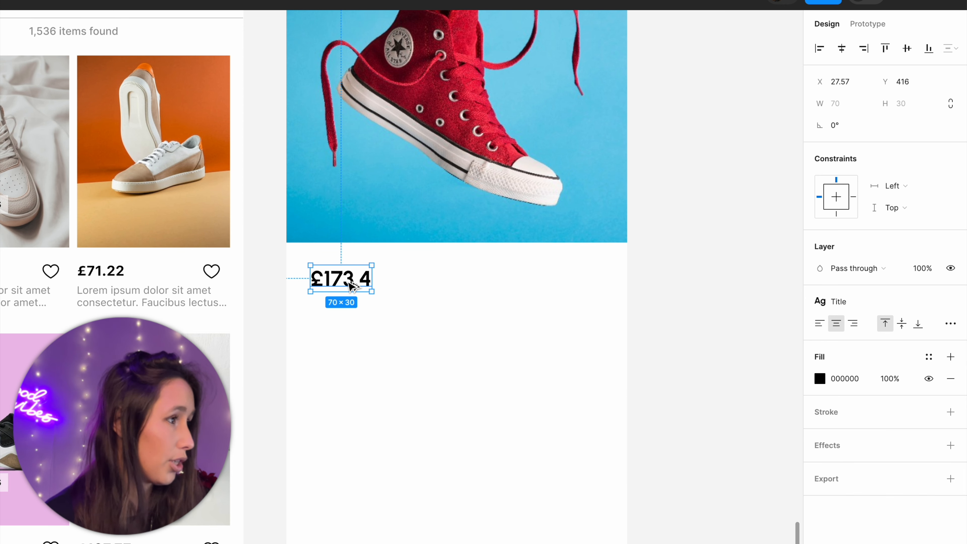
left_click_drag(351, 287, 352, 314)
double_click(352, 315)
left_click(869, 304)
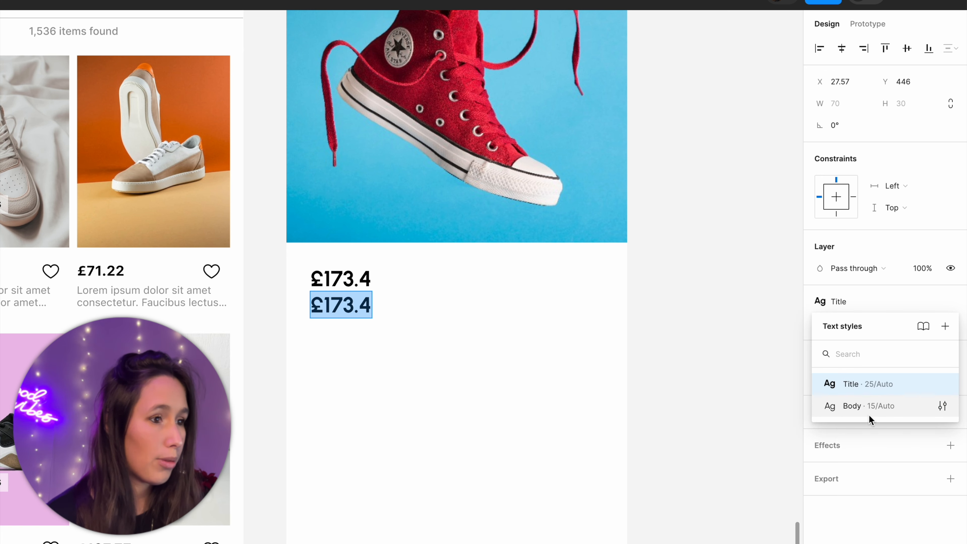
left_click(869, 406)
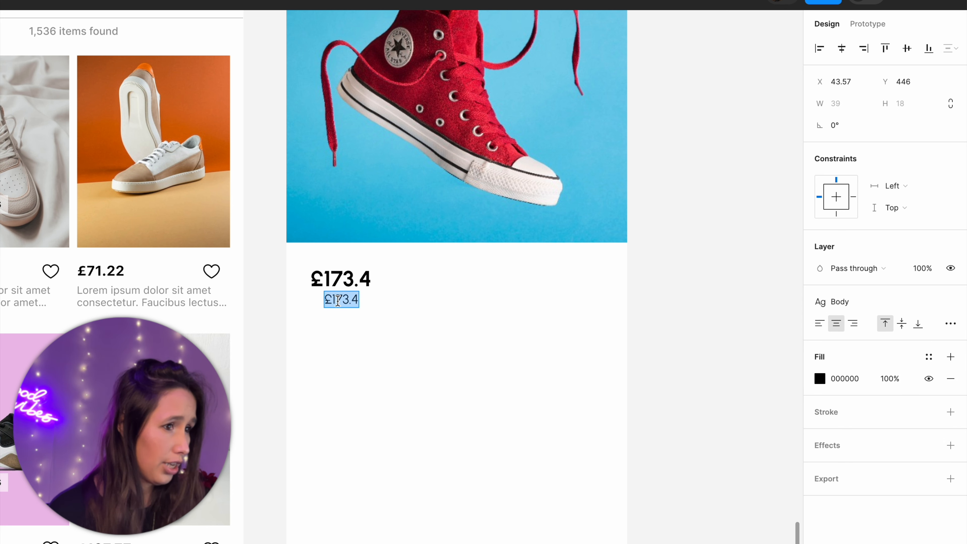
- Left-align the duplicated text and replace its content with Red Converse Trainer
key("alt+super+l")
type("Re")
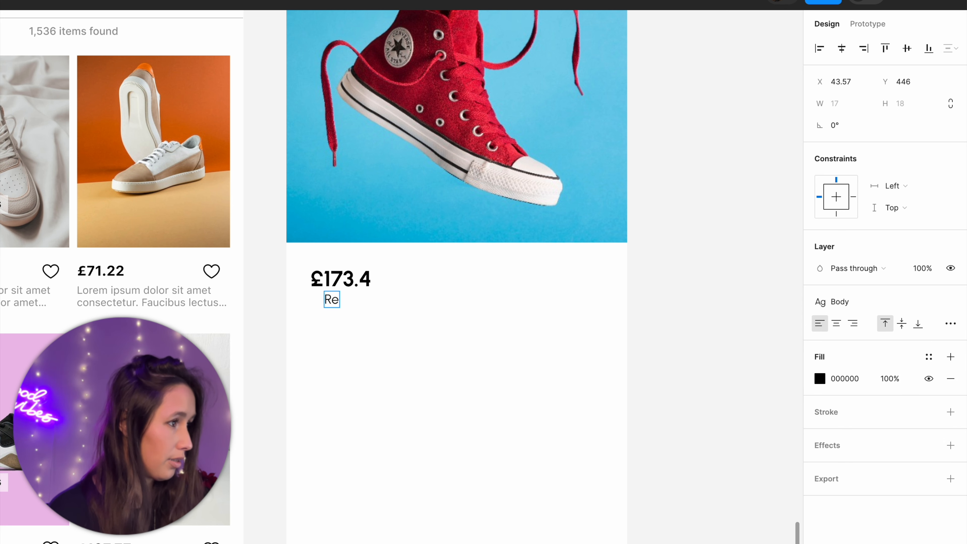
type("d Convers")
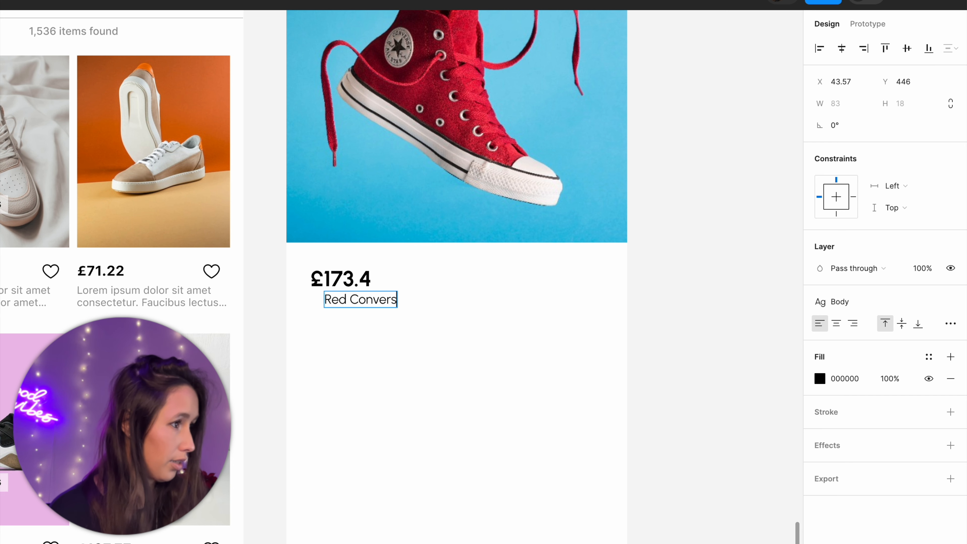
type("e")
type(" Tra")
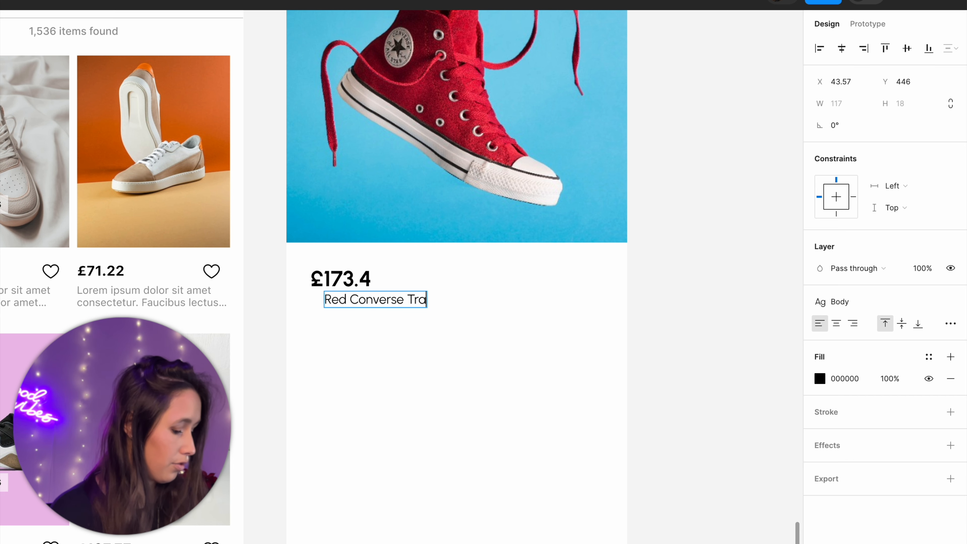
type("iner")
key("Escape")
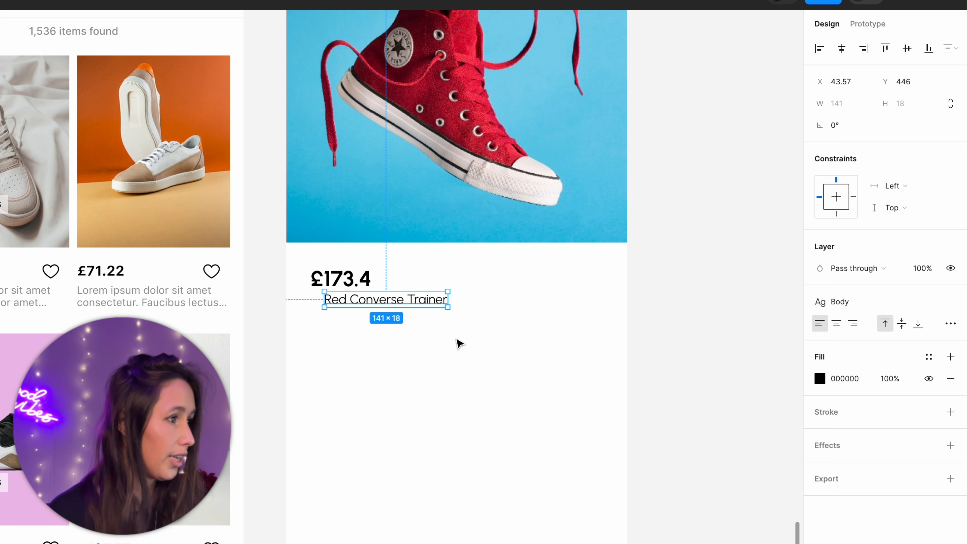
- Align the price and product name texts on their left edges and set their X position to 16
left_click(456, 342)
left_click(369, 308)
left_click(356, 281, "shift")
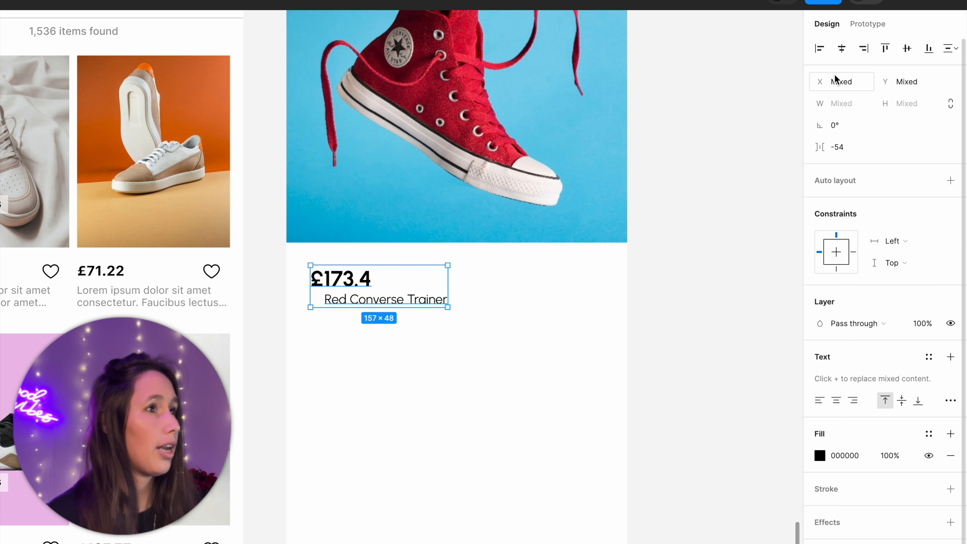
left_click(820, 48)
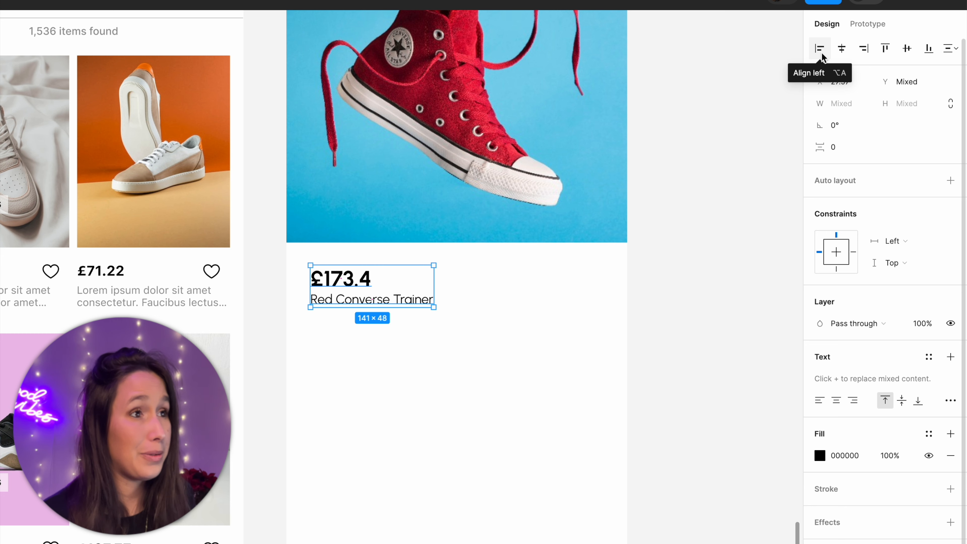
left_click(846, 81)
type("16")
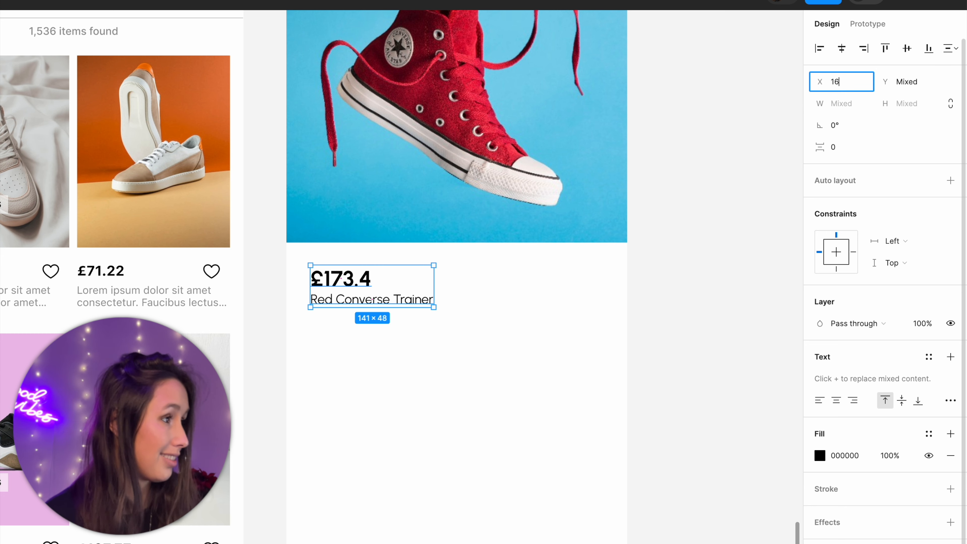
key("Return")
scroll(357, 108, "up", 4)
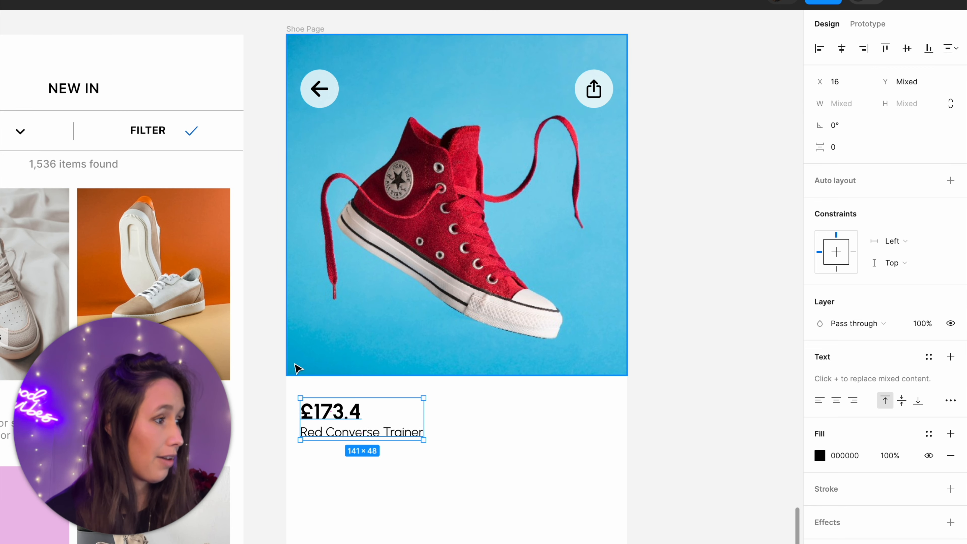
- Place a 100 × 100 circle on the Shoe Page just below the product name with the Ellipse tool
left_click(284, 421)
scroll(267, 393, "down", 3)
scroll(266, 392, "right", 2)
scroll(251, 368, "right", 2)
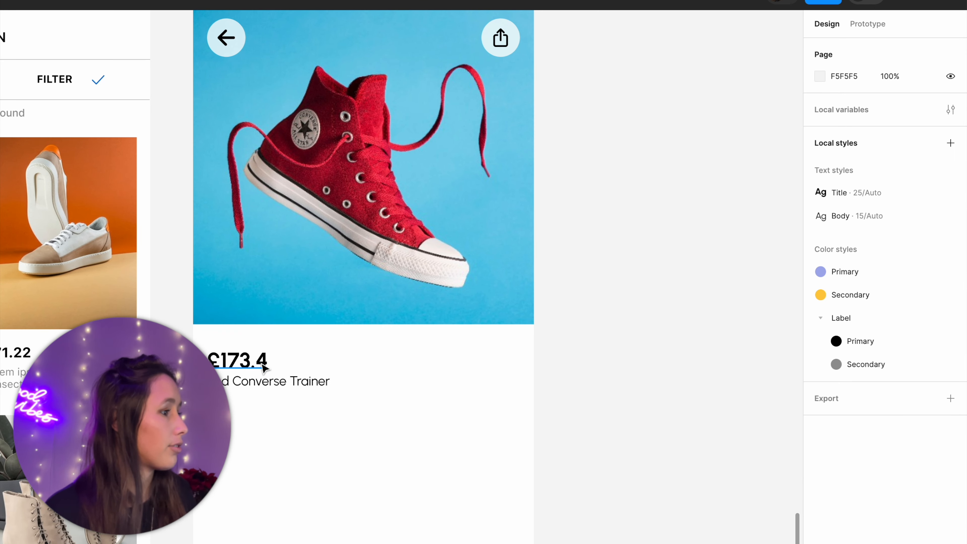
scroll(267, 369, "down", 3)
scroll(272, 368, "down", 3)
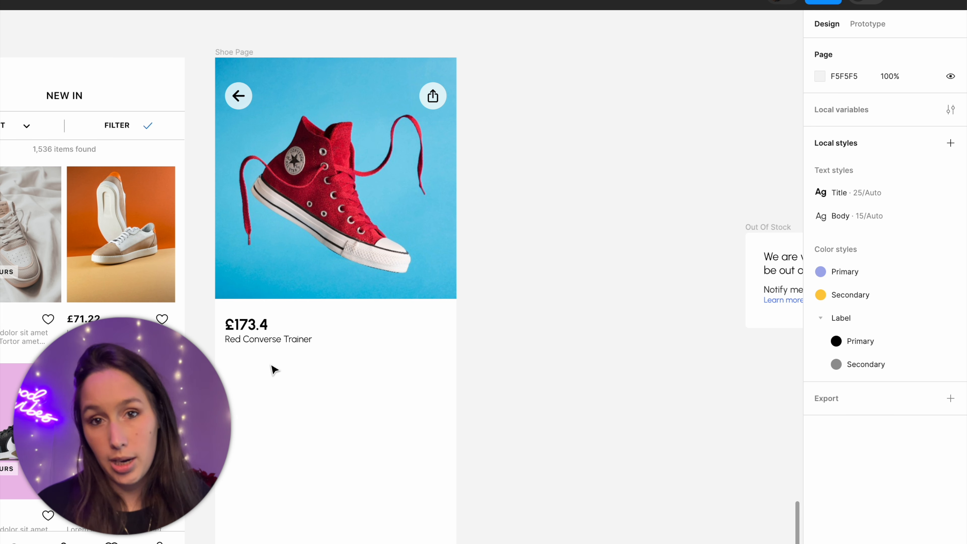
key("r")
key("o")
left_click(260, 382)
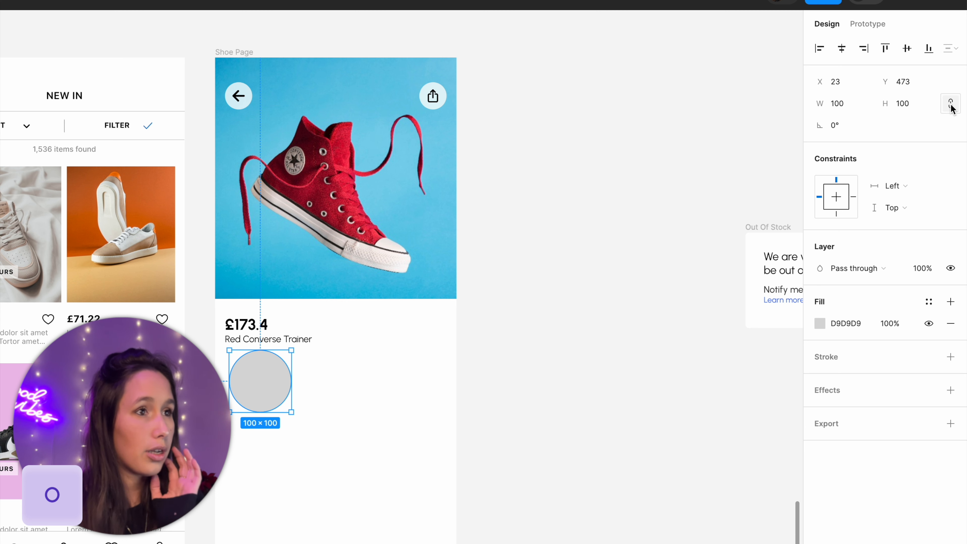
- Resize the circle proportionally to 60 × 60 and position it at X 16, Y 490 below the product name
left_click(935, 109)
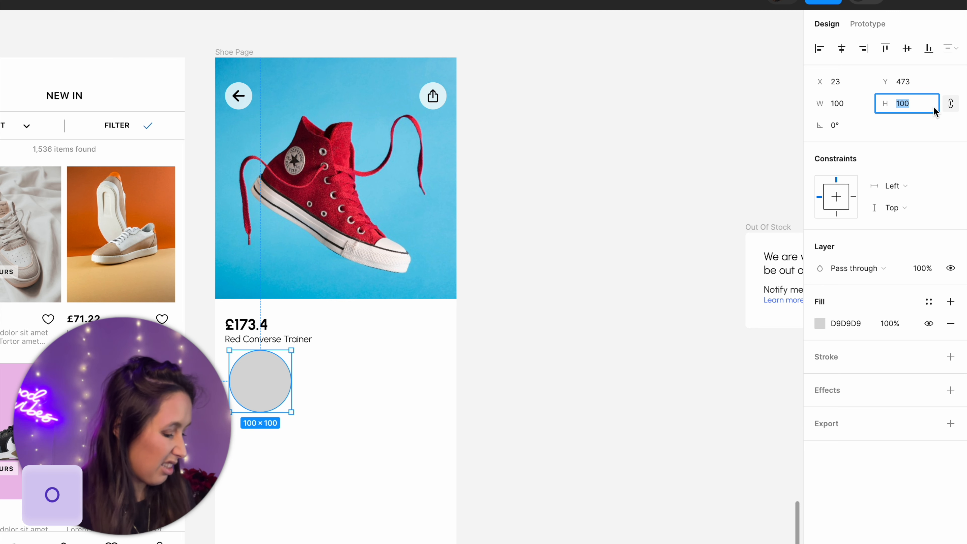
type("40")
key("Return")
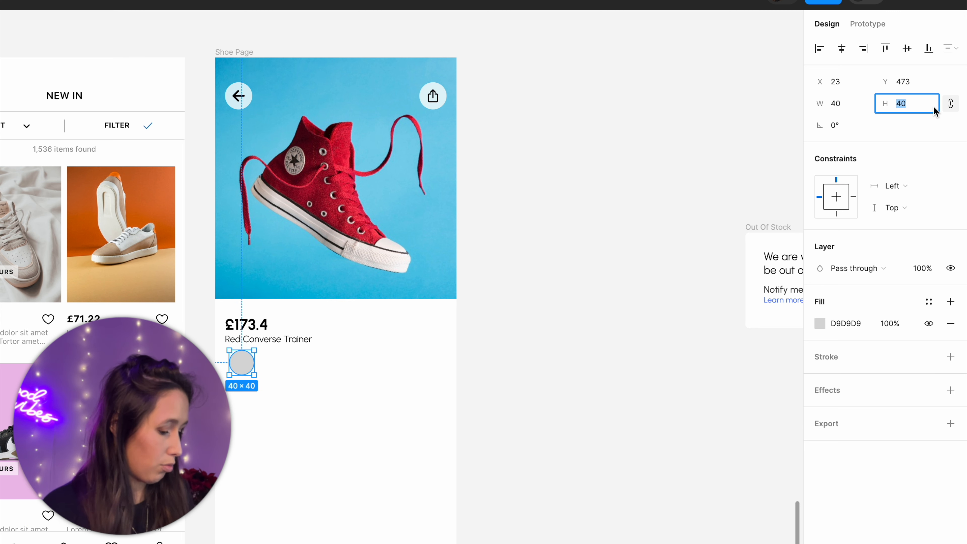
type("50")
key("Return")
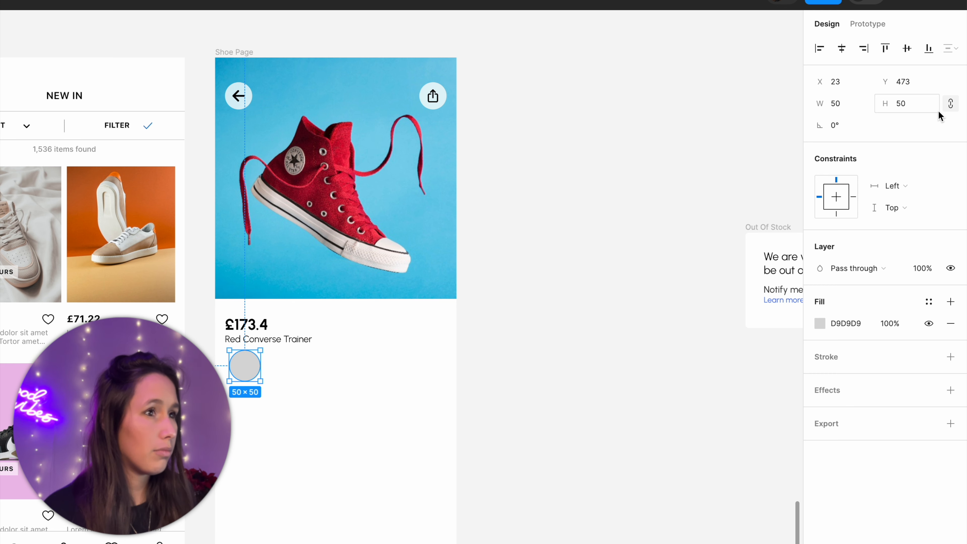
left_click(929, 112)
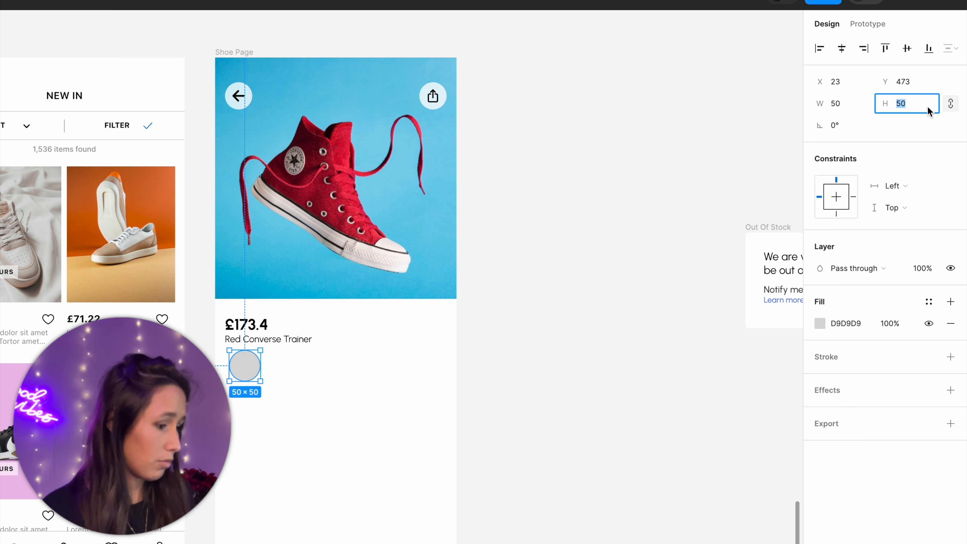
left_click(676, 173)
left_click(242, 371)
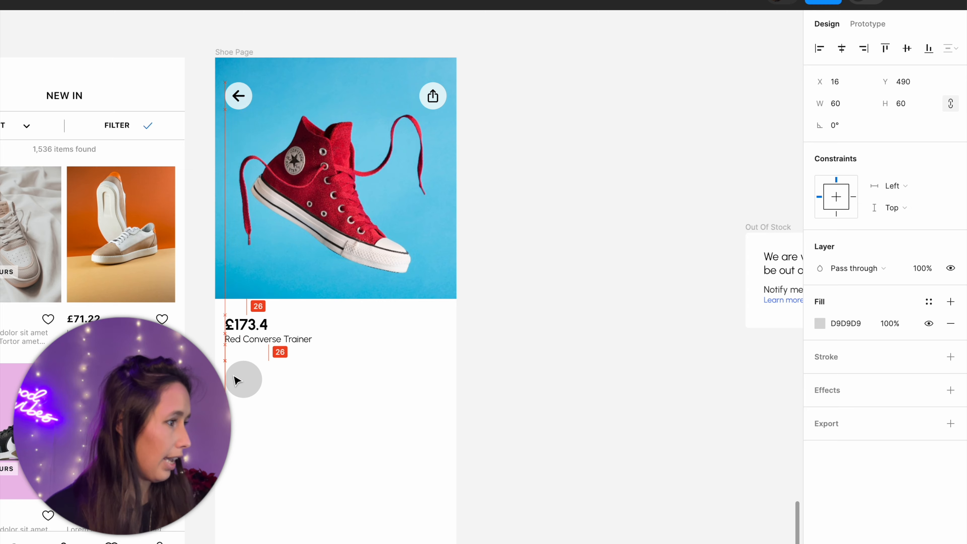
- Duplicate the circle three times into a horizontal row of four, spaced about 5.4 apart
scroll(236, 377, "up", 5)
left_click_drag(266, 383, 47, 208)
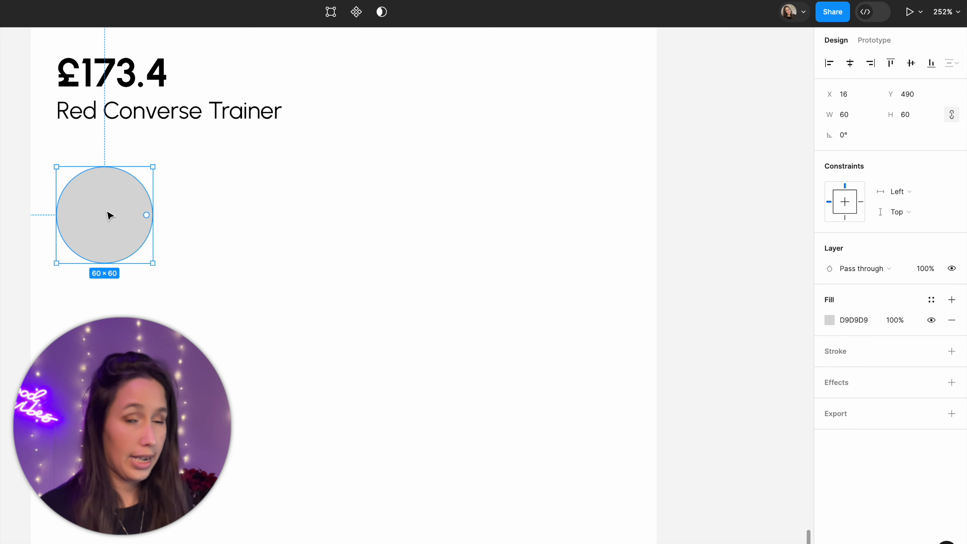
key("ctrl+d")
left_click_drag(110, 216, 214, 212)
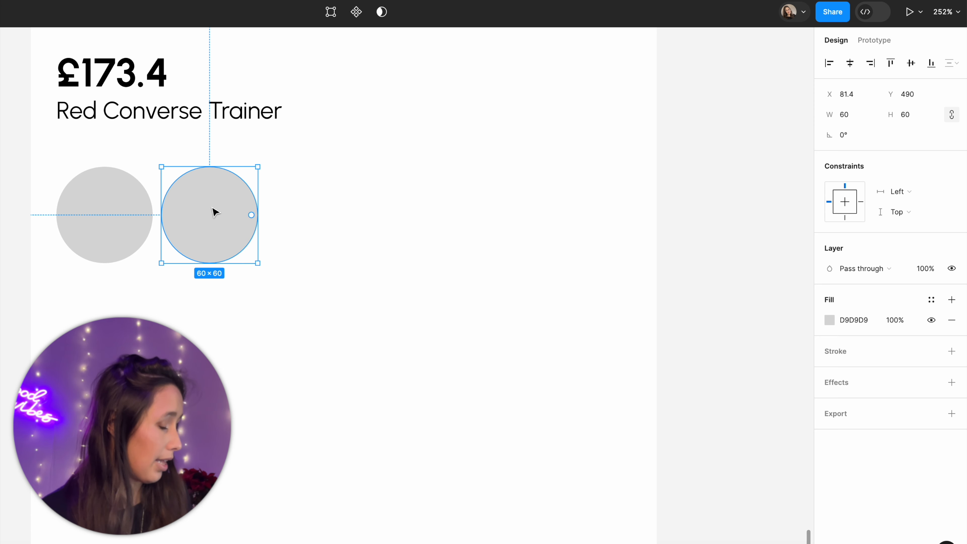
key("super+d")
key("super+d")
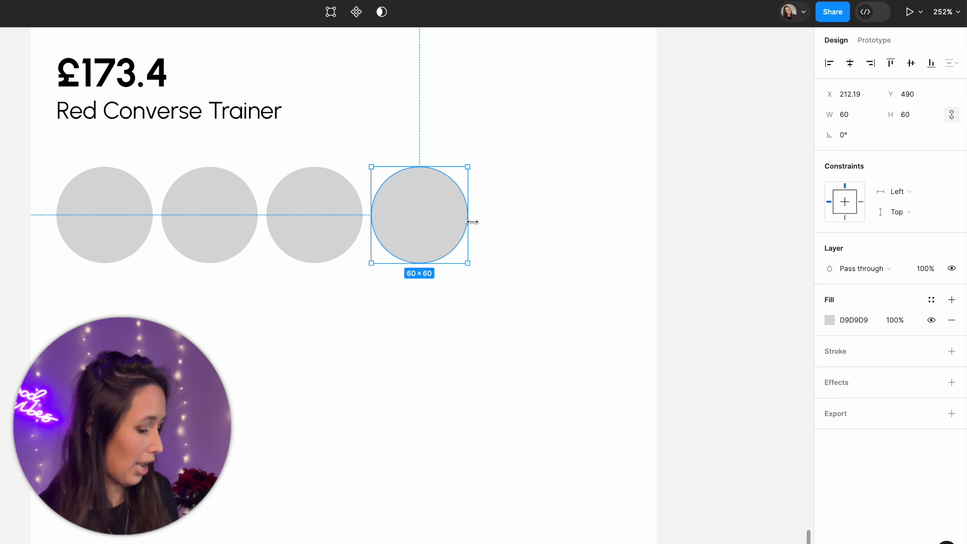
- Duplicate the last circle five more times at the same spacing to extend the row to nine circles
key("super+d")
key("super+d")
key("super+d")
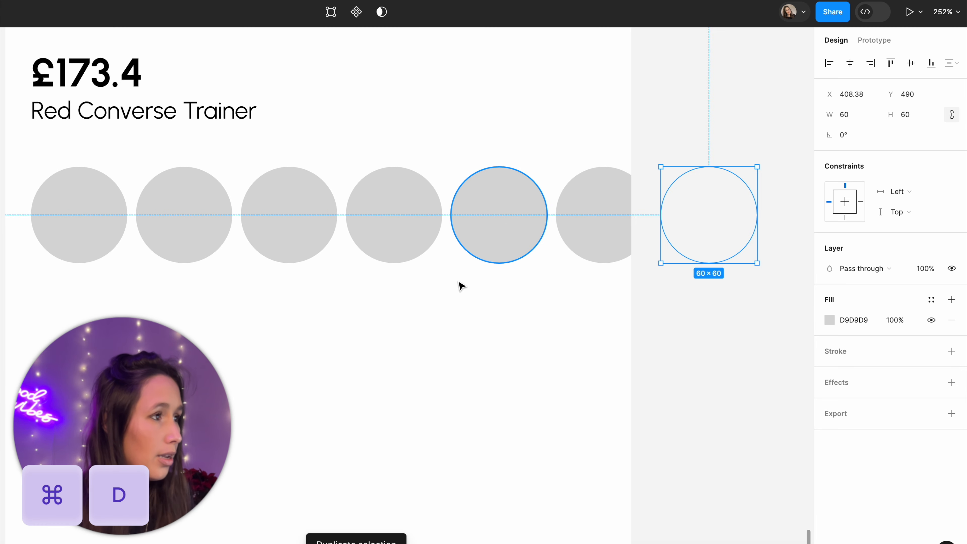
left_click_drag(458, 283, 315, 327)
key("super+d")
key("super+d")
scroll(317, 330, "right", 3)
scroll(317, 330, "down", 5)
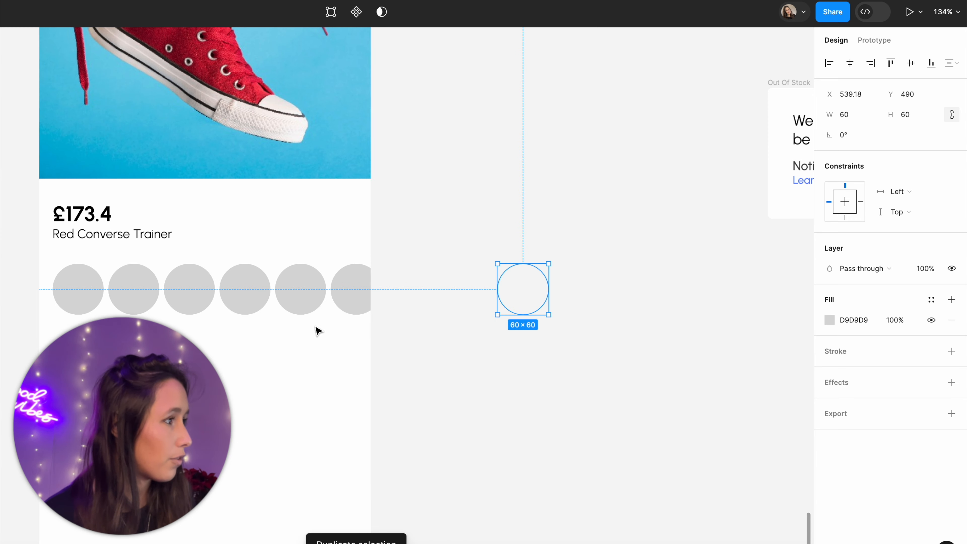
left_click(421, 339)
- Turn off content clipping on the Shoe Page frame
scroll(421, 339, "down", 5)
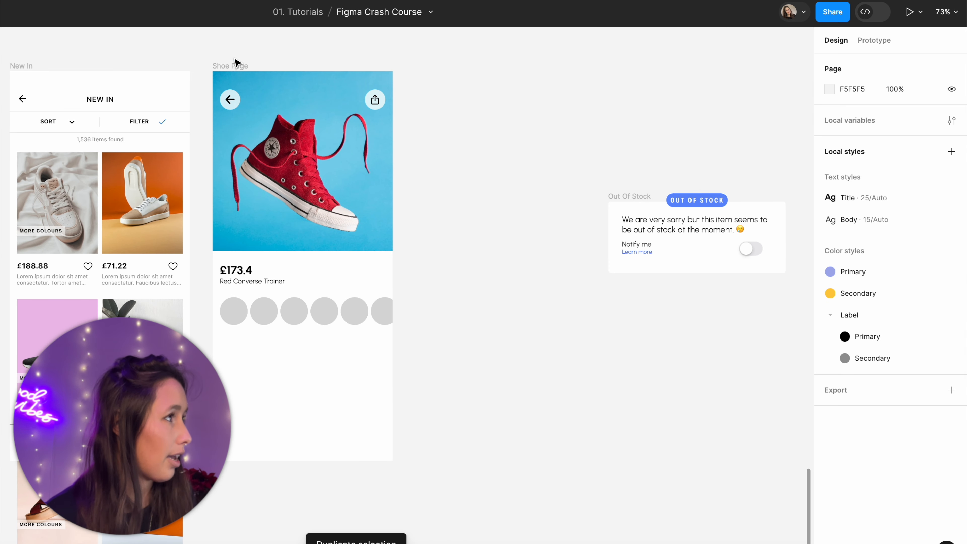
left_click(240, 68)
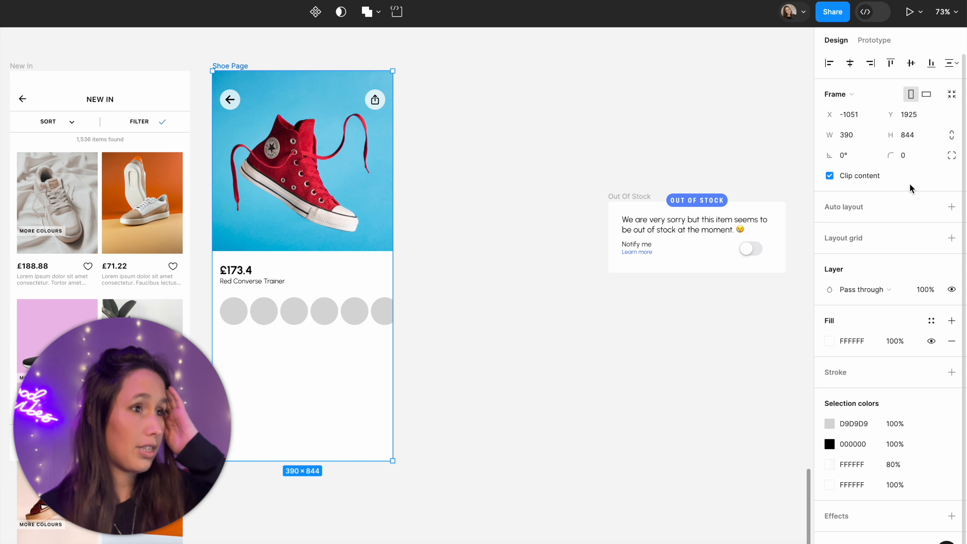
left_click(882, 178)
- Distribute the nine circles evenly in the horizontal direction and set their spacing to 10
left_click_drag(610, 335, 214, 318)
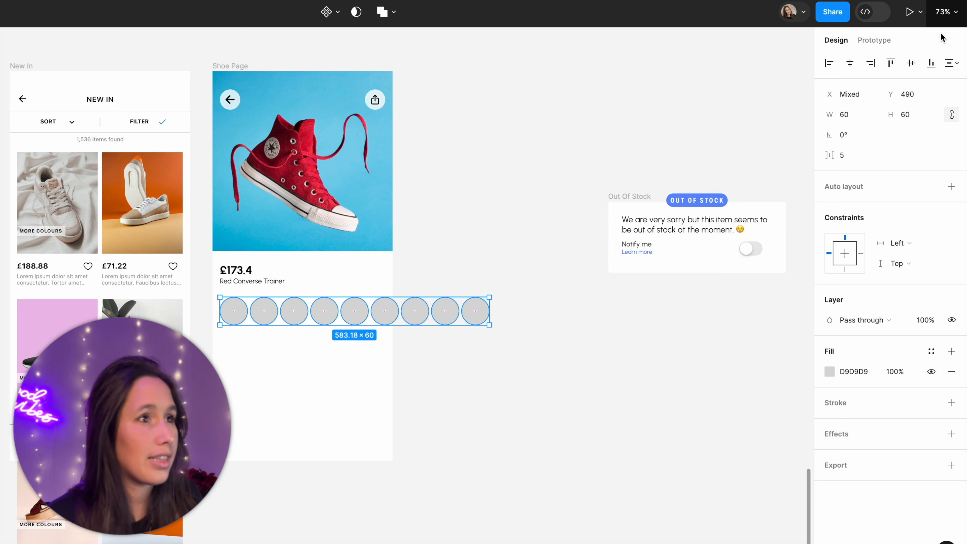
left_click(953, 63)
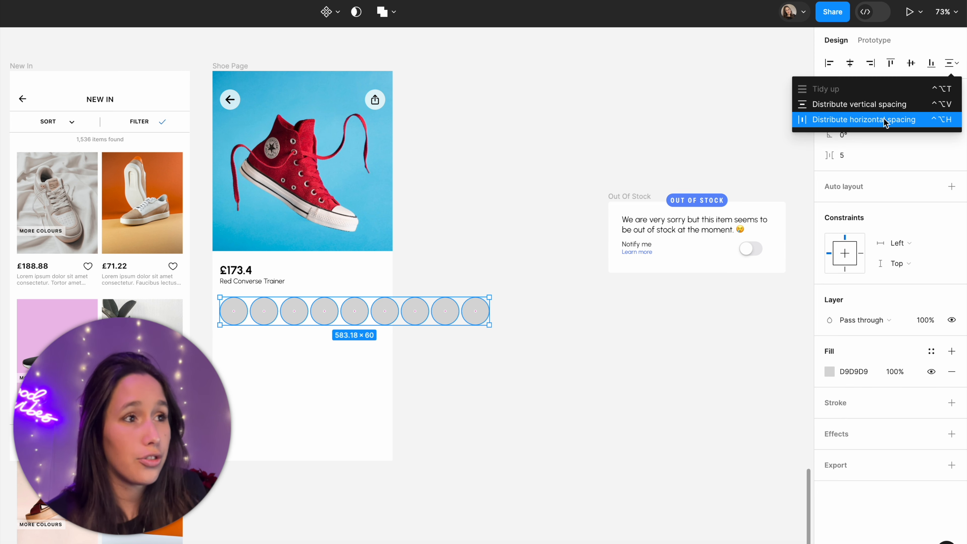
left_click(884, 119)
left_click(868, 160)
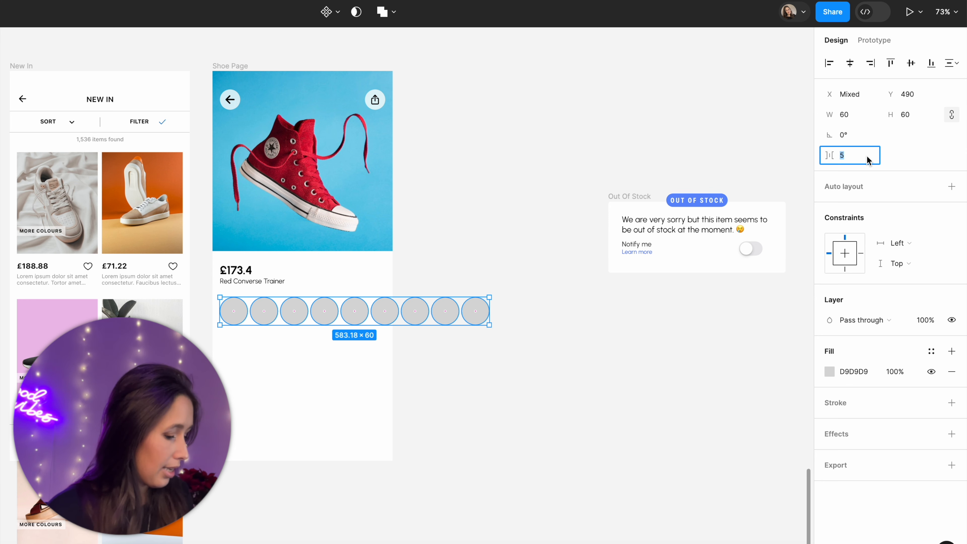
type("10")
key("Return")
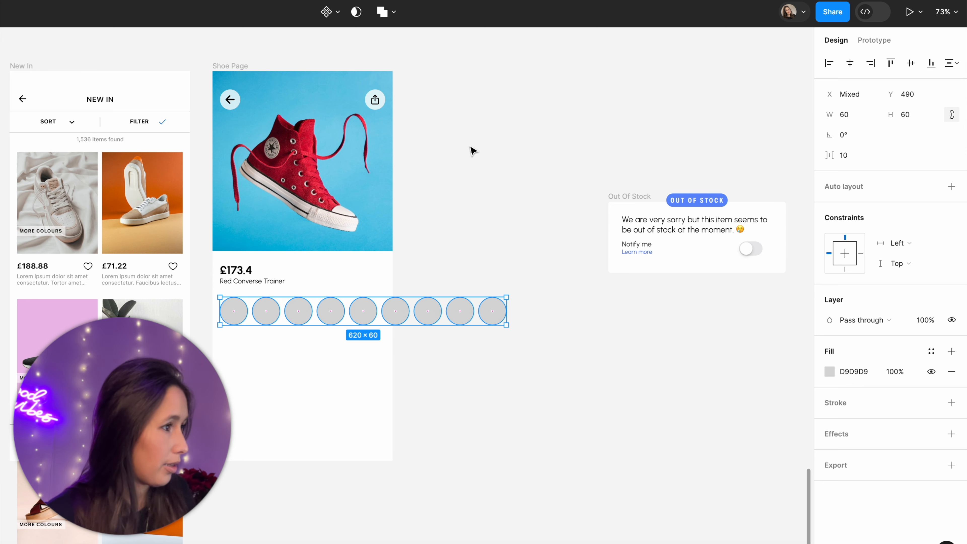
left_click(476, 164)
- Select all nine circles and run the Content Reel plugin on them
left_click_drag(542, 353, 215, 295)
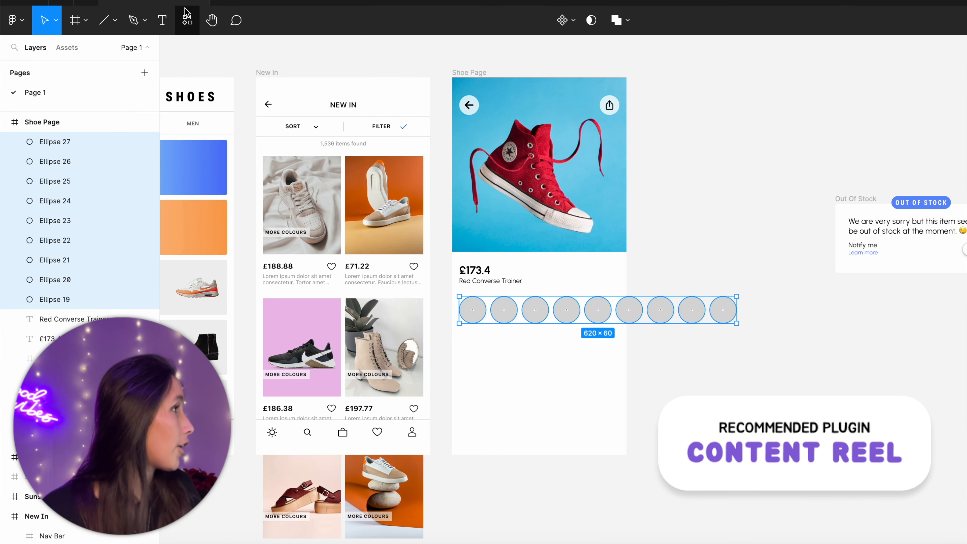
left_click(46, 14)
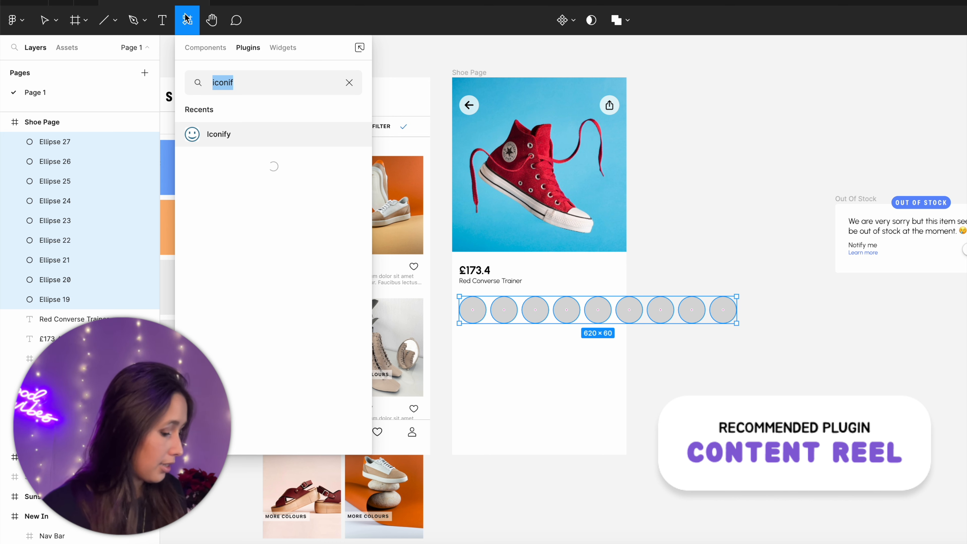
type("content")
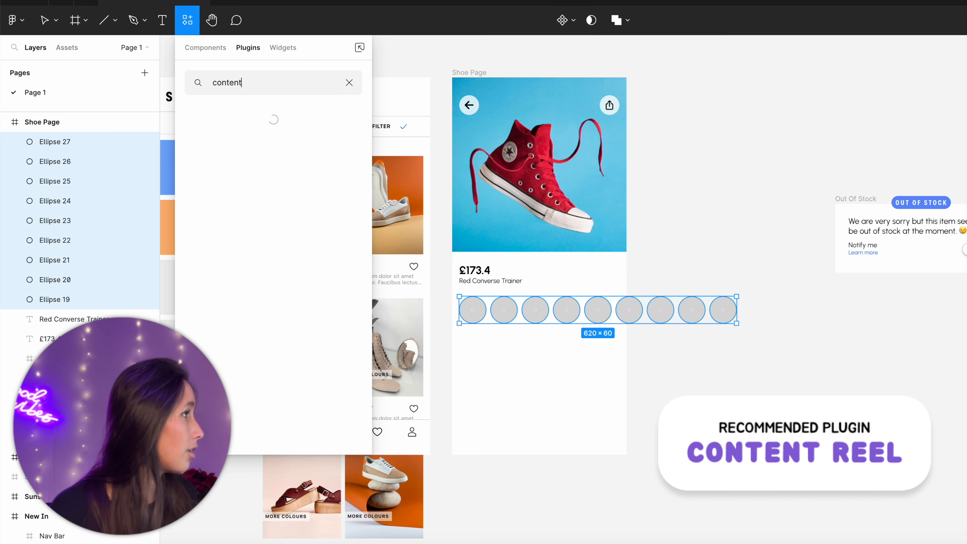
type(" re")
key("Return")
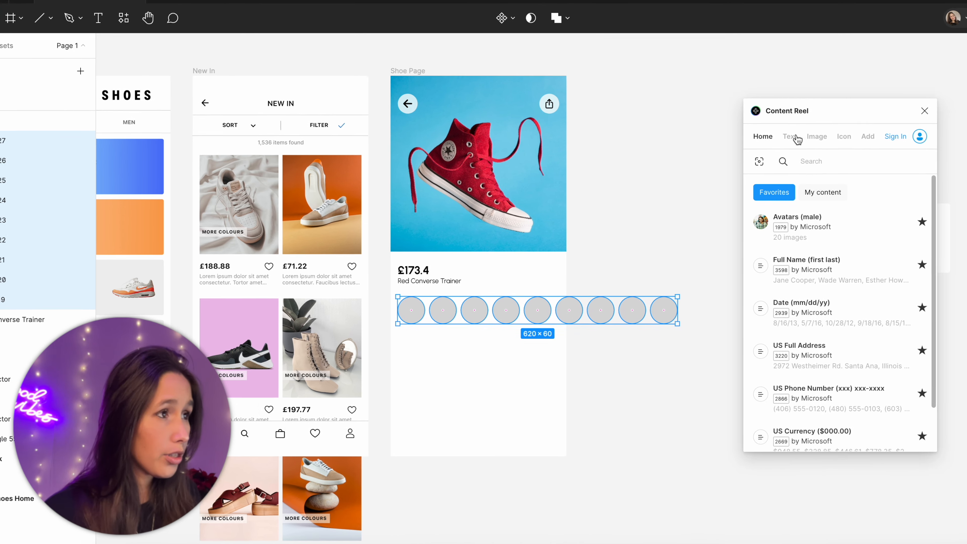
- Search Content Reel's images for "shoe" and preview the Joom Shoes, Hiking Shoes and Product - Shoes -Small size collections
left_click(875, 138)
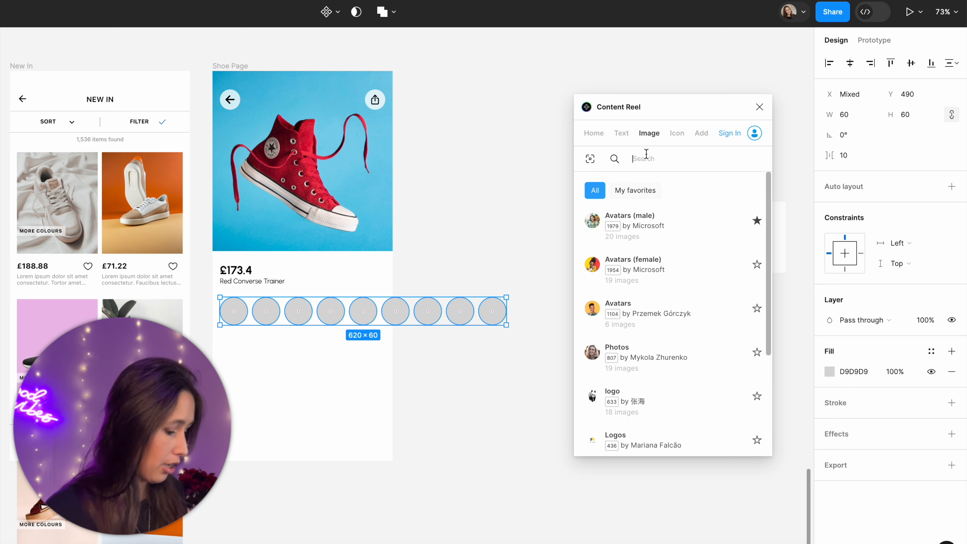
type("shoe")
scroll(683, 301, "down", 2)
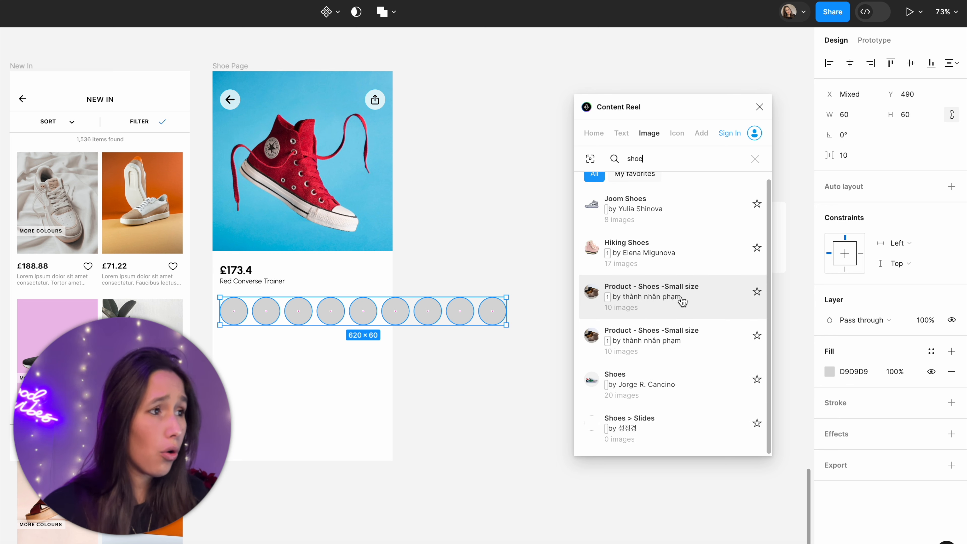
scroll(682, 301, "up", 1)
left_click(665, 229)
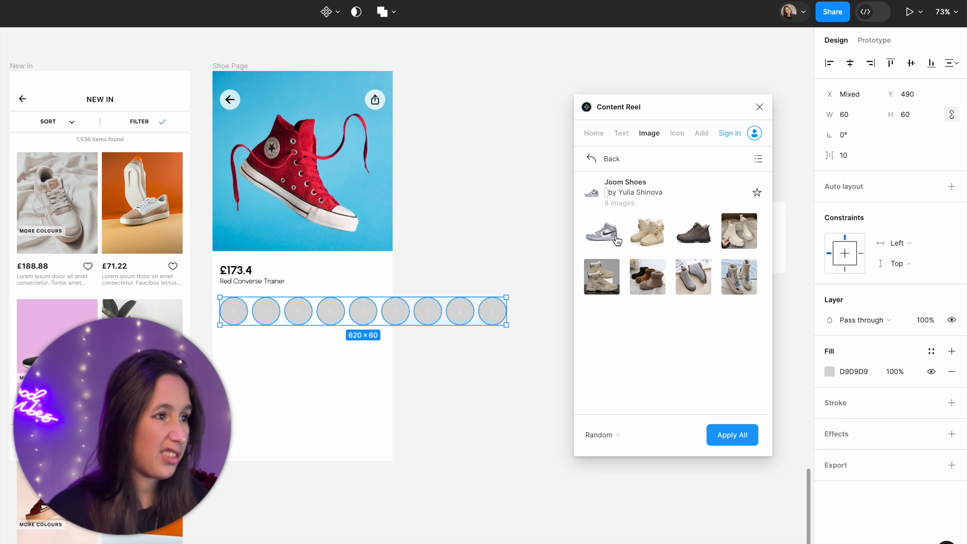
left_click(598, 158)
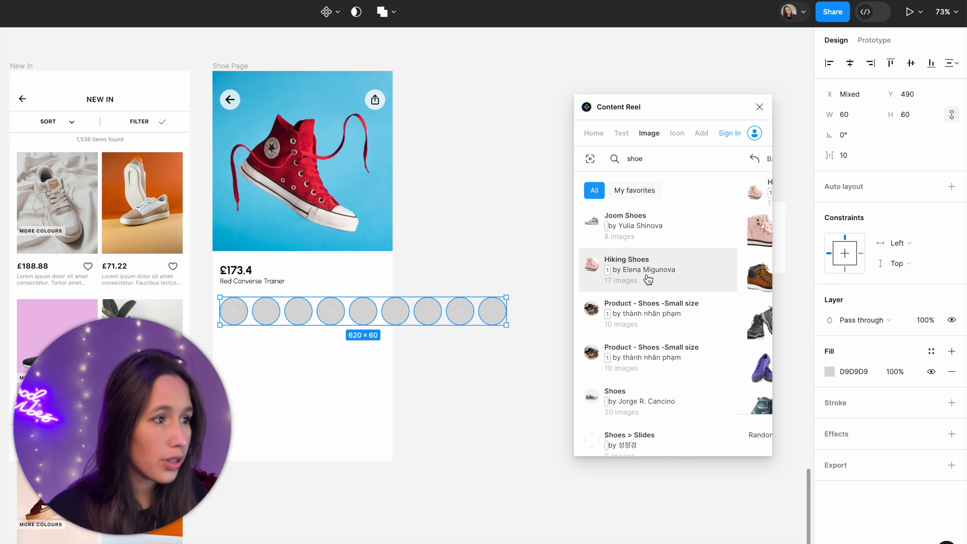
left_click(602, 158)
left_click(662, 315)
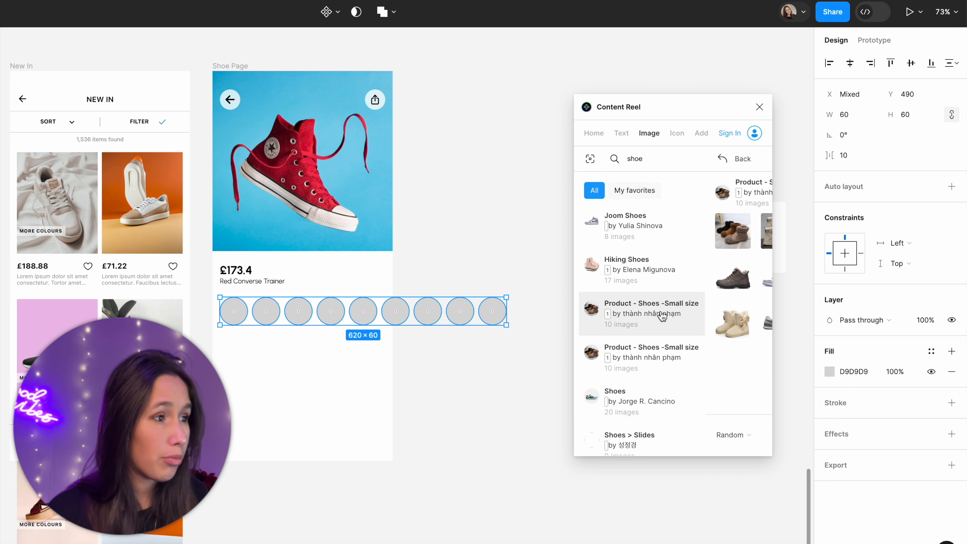
left_click(600, 158)
scroll(639, 371, "down", 1)
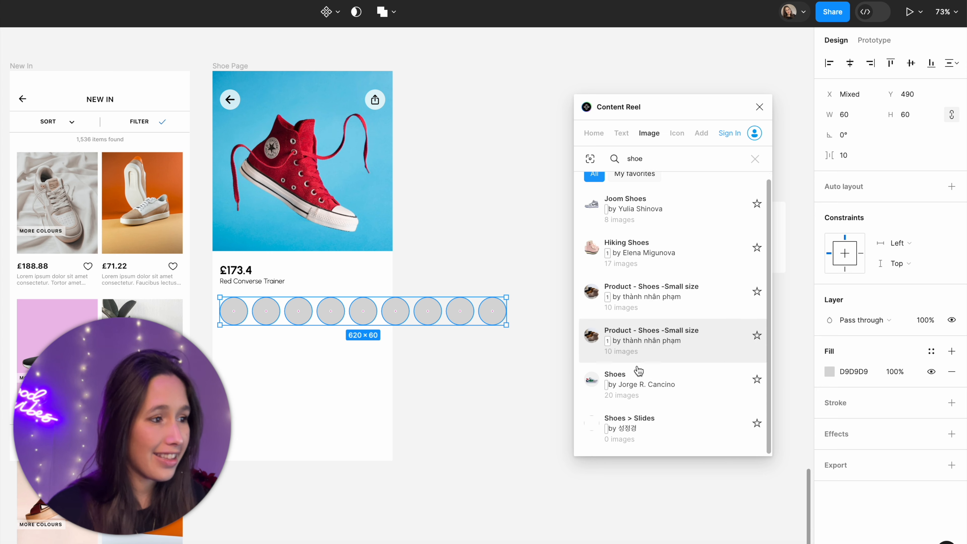
- Fill all the selected circles with random images from the Shoes collection
left_click(639, 372)
scroll(665, 340, "down", 1)
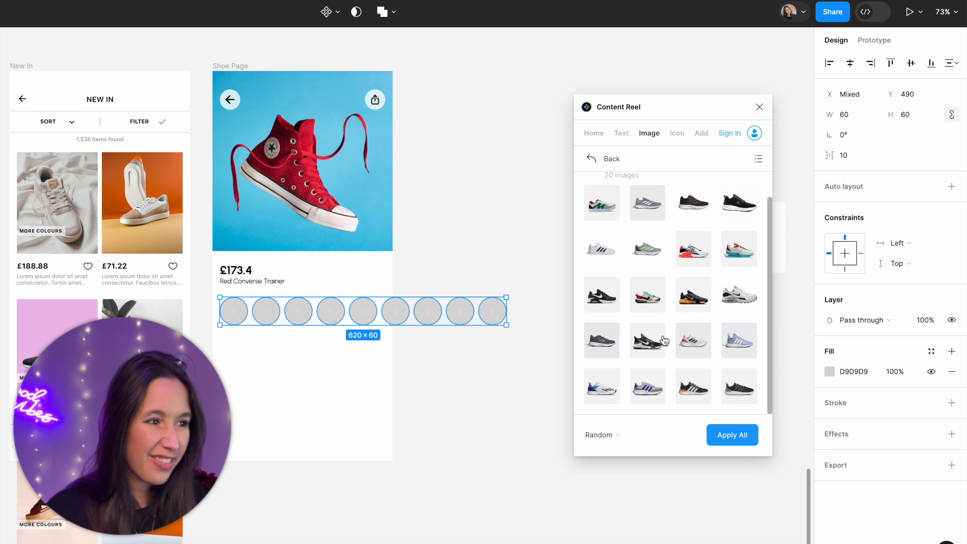
left_click(722, 441)
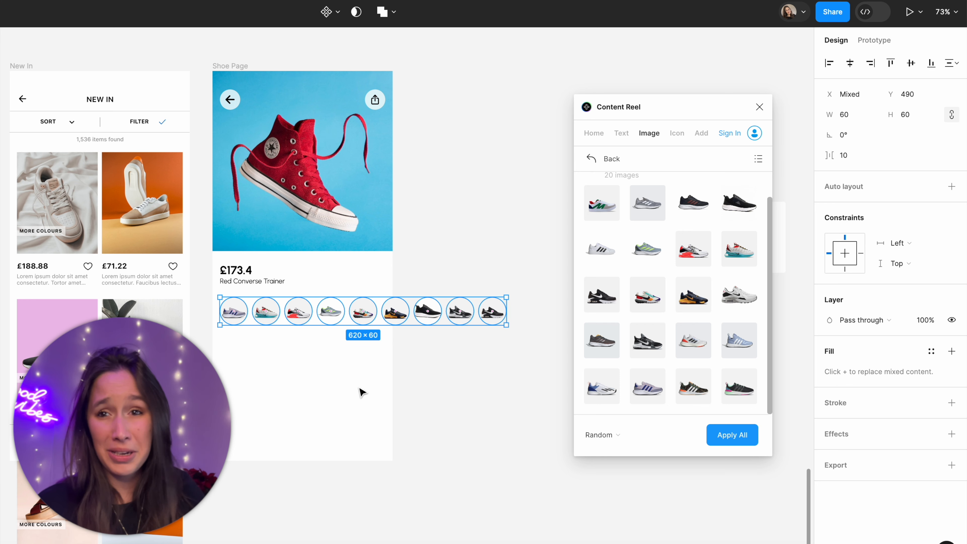
- Examine Content Reel's Avatars (male) images and Full Name (first last) text collection, and close the plugin
left_click(651, 131)
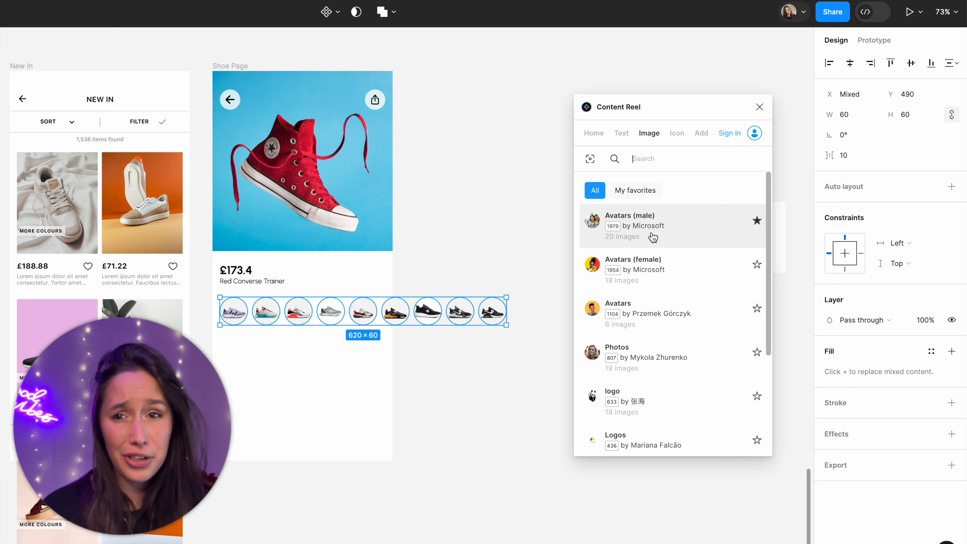
left_click(653, 237)
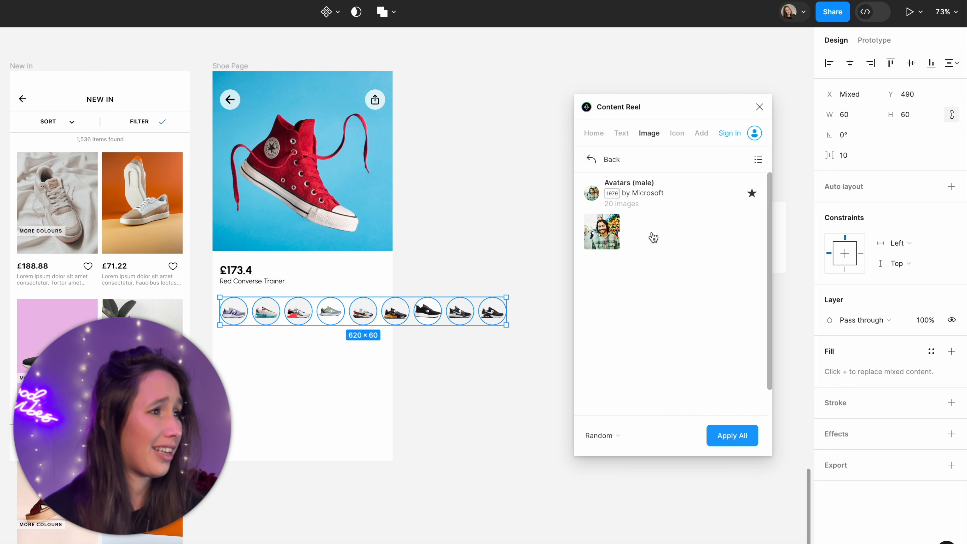
left_click(588, 158)
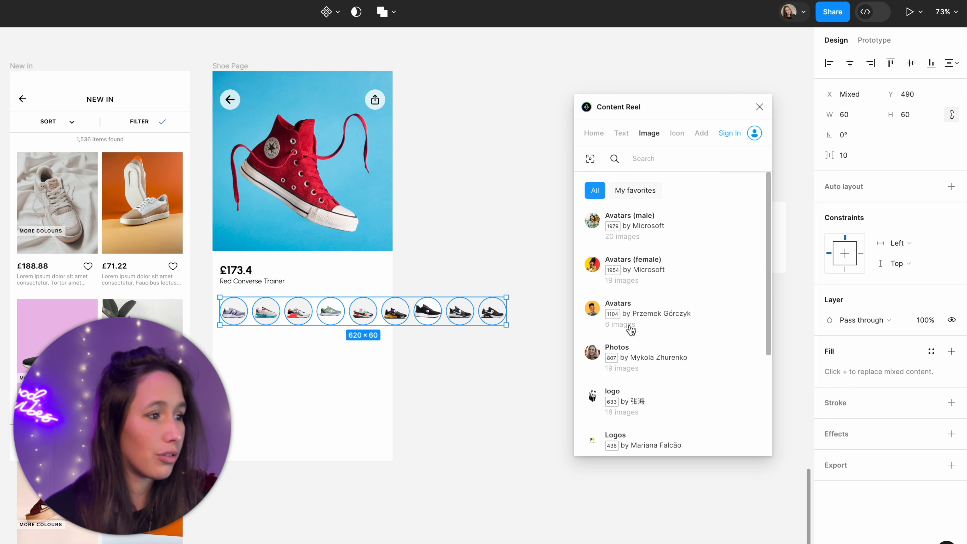
scroll(647, 279, "down", 5)
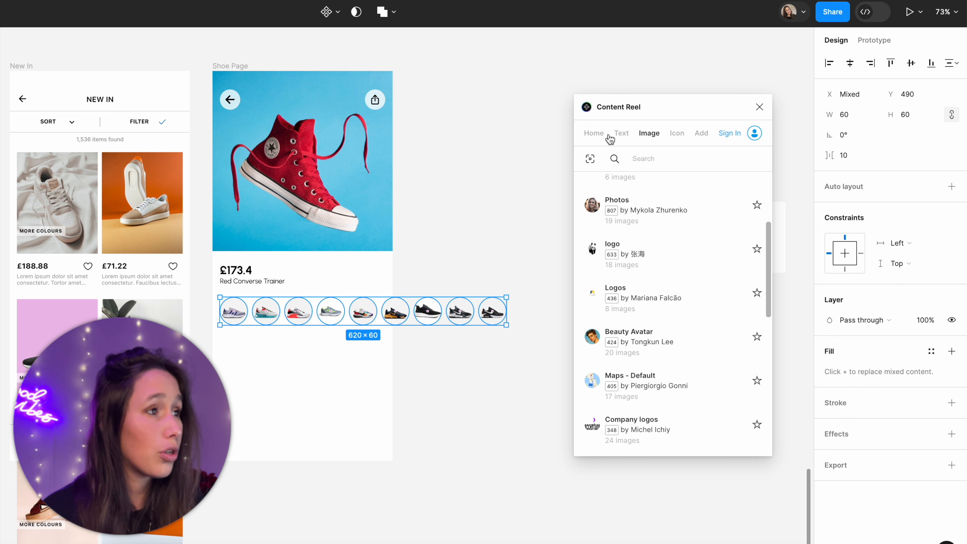
left_click(622, 136)
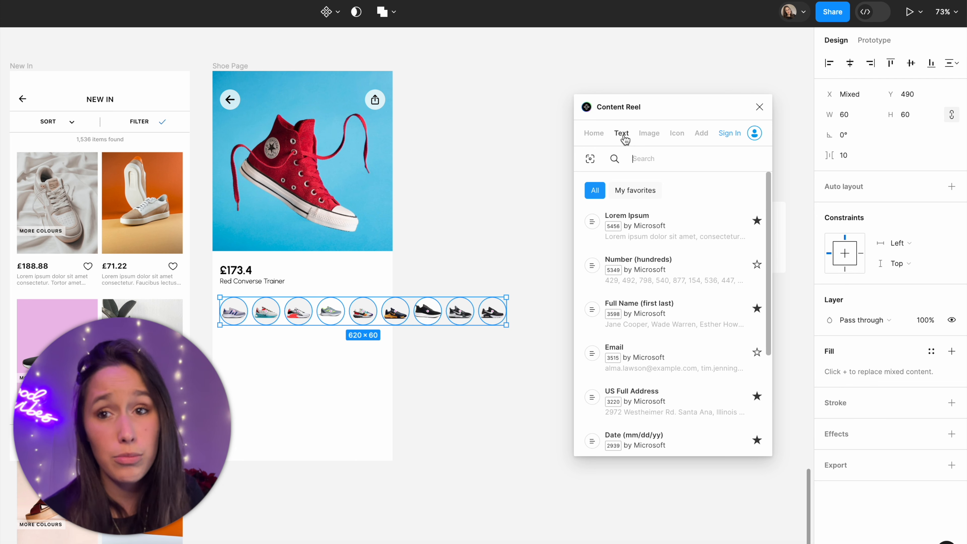
left_click(660, 316)
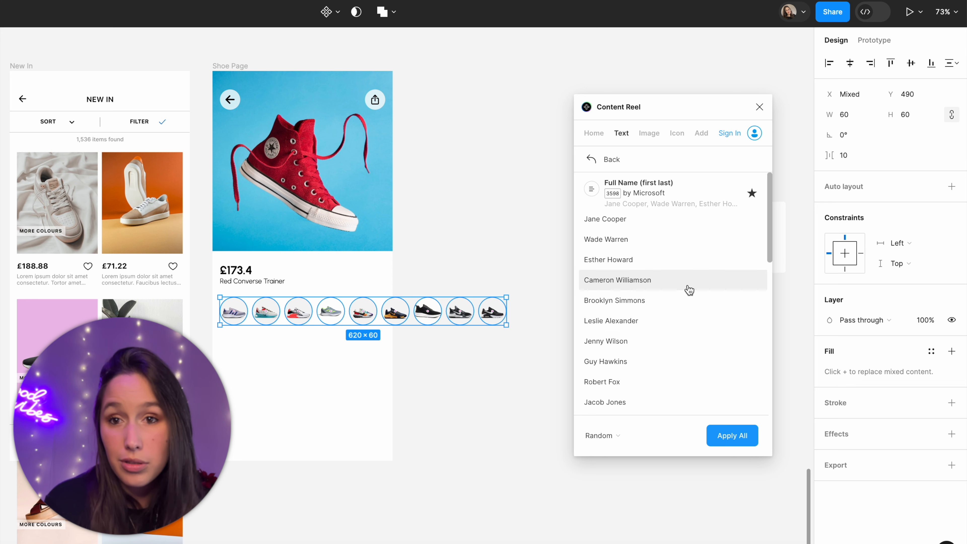
left_click(761, 107)
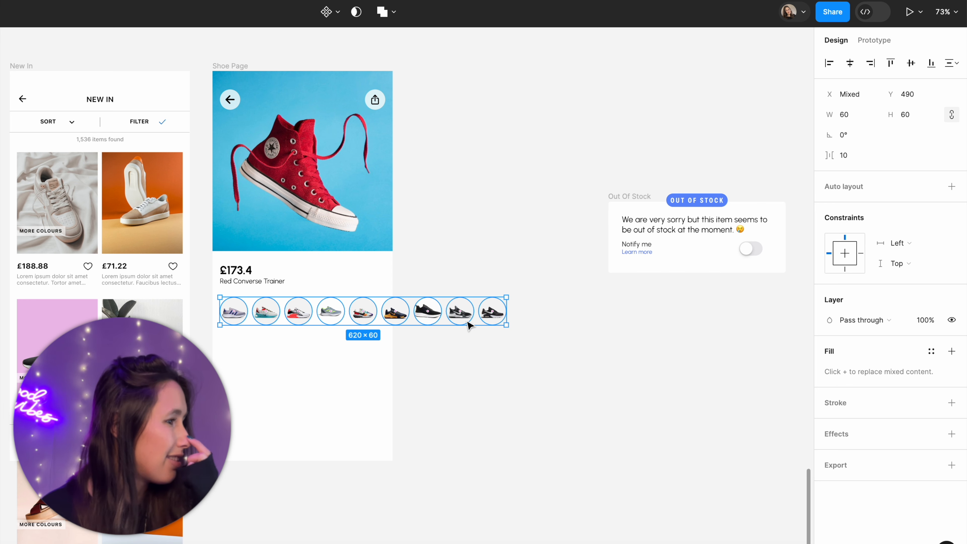
- Add a black inside stroke of 0.5 to all nine shoe image circles
left_click(537, 369)
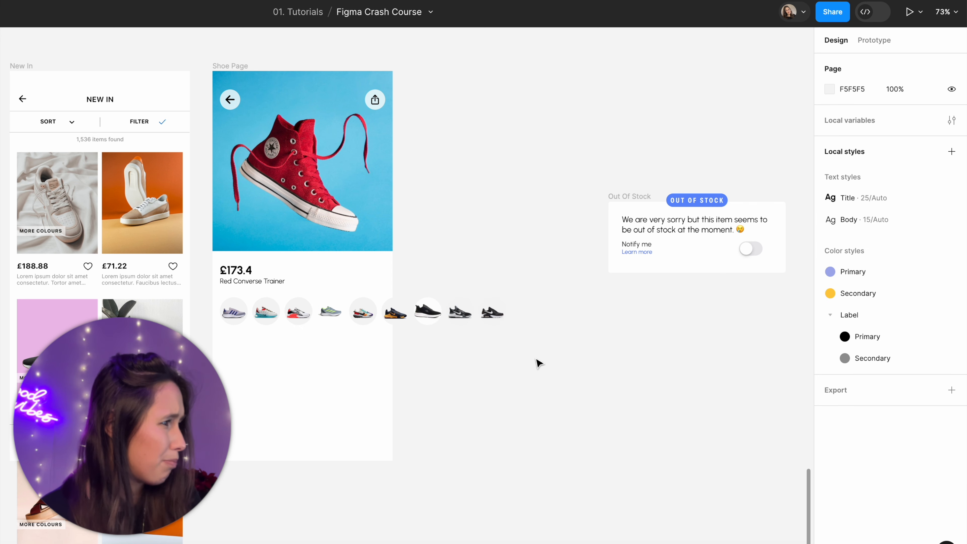
left_click_drag(528, 357, 217, 296)
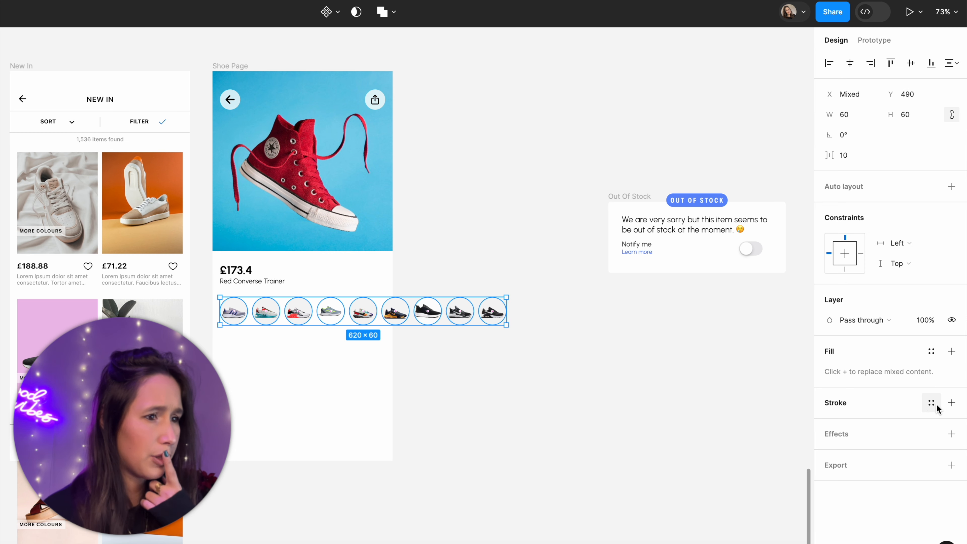
left_click(952, 403)
left_click(905, 445)
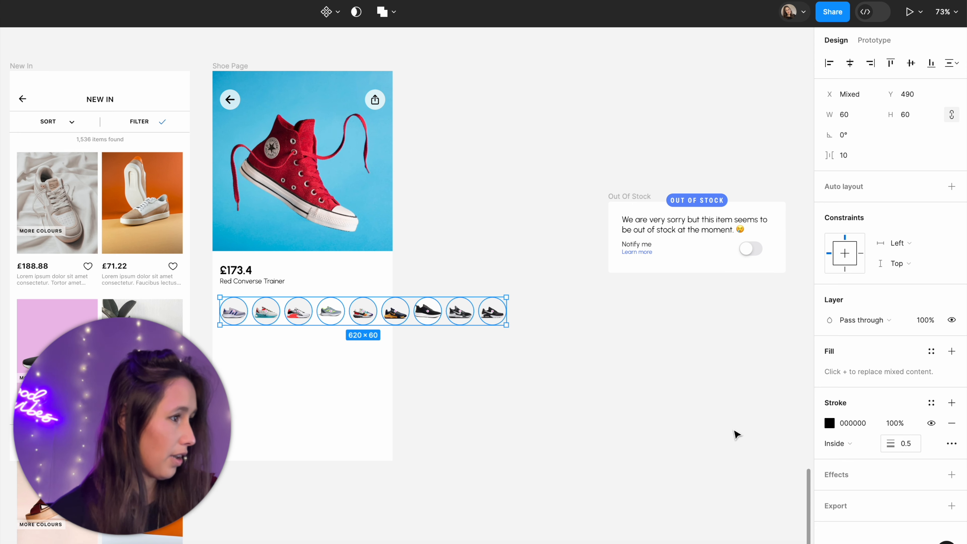
left_click(547, 394)
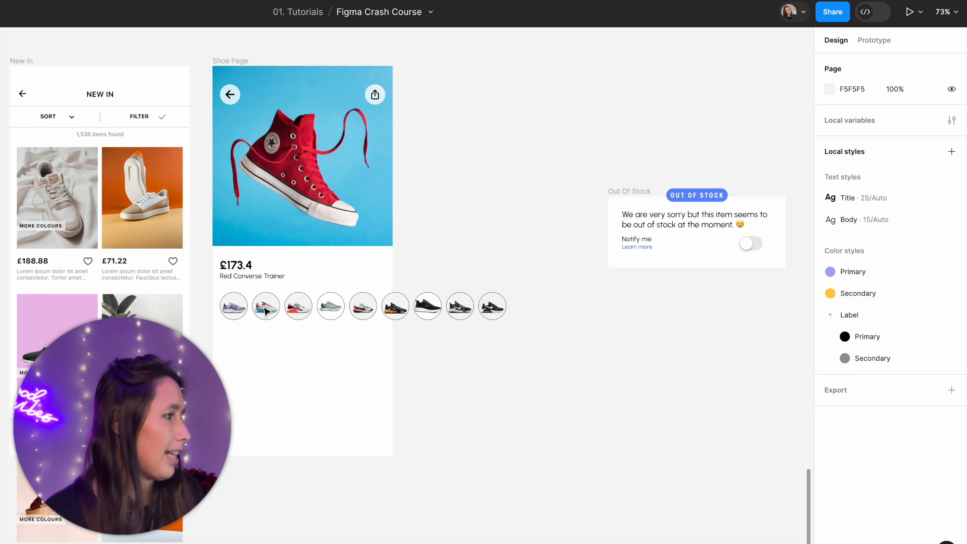
- Place the text "Text" below the first shoe circle at about X 21, Y 578 and apply the Label/Secondary color style
scroll(233, 334, "left", 3)
scroll(232, 334, "left", 6)
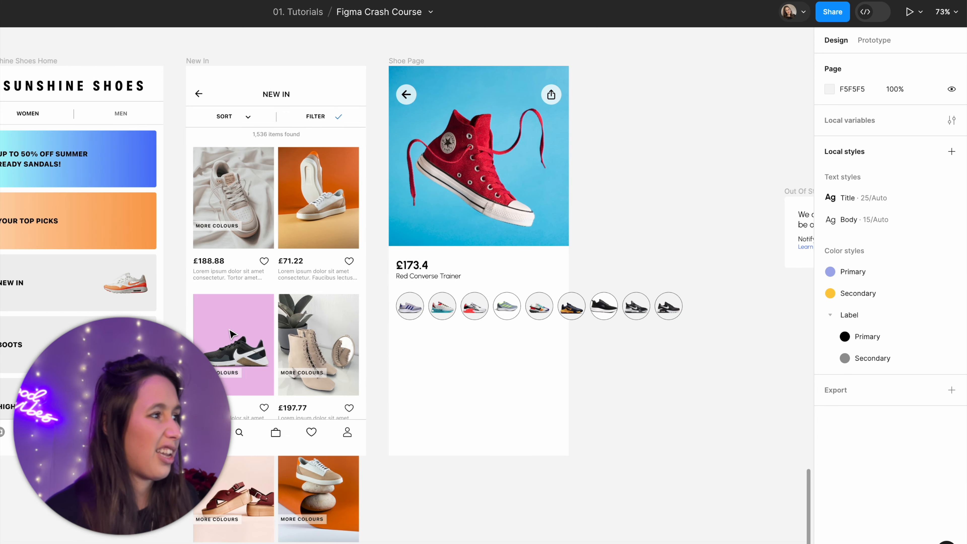
key("t")
left_click(398, 334)
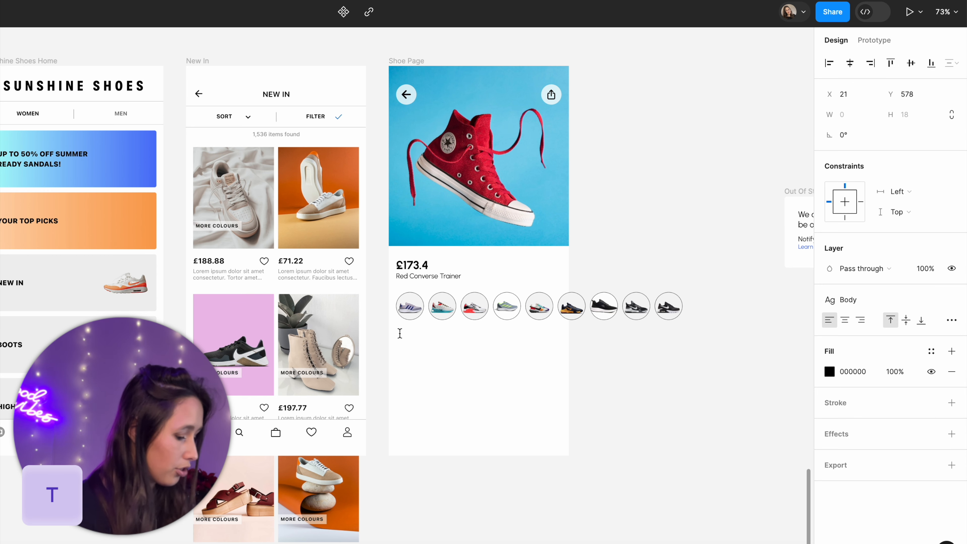
type("Text")
key("Escape")
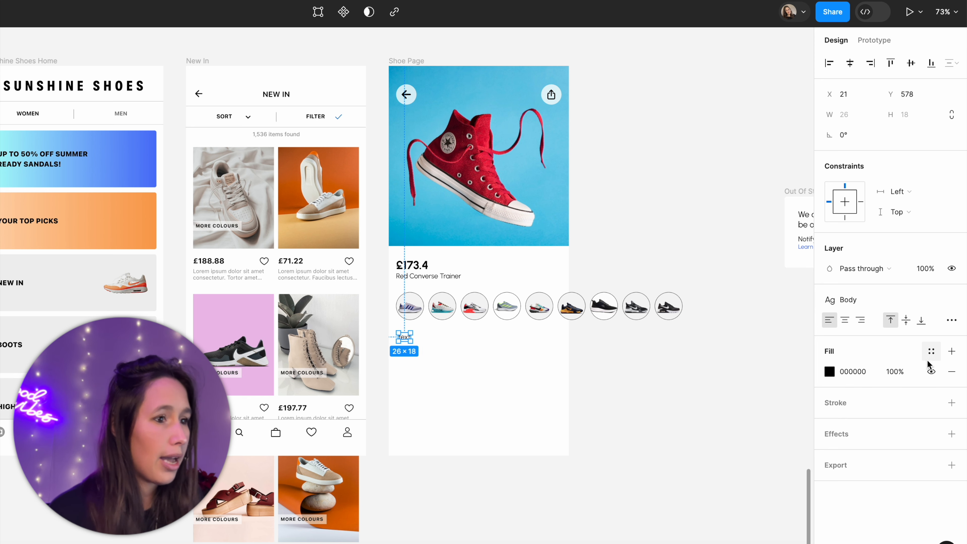
left_click(931, 352)
left_click(711, 517)
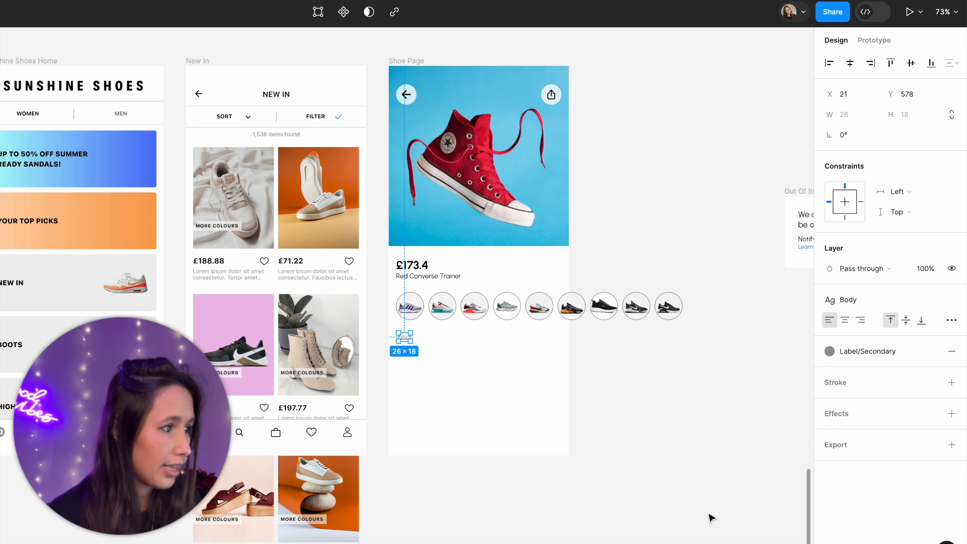
- Apply the Label/Primary color style to the price and "Red Converse Trainer" texts on the Shoe Page
left_click(476, 353)
left_click(442, 275)
left_click(407, 265, "shift")
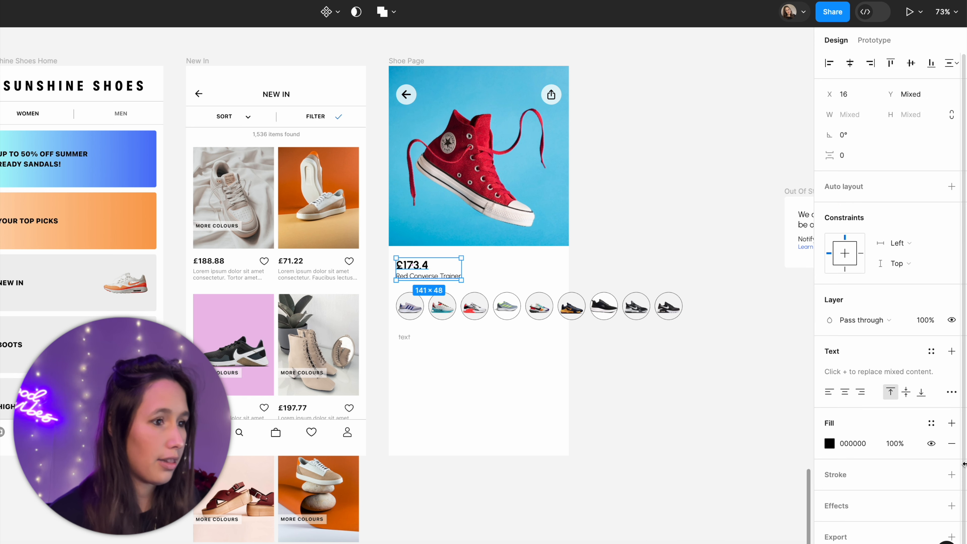
left_click(931, 423)
left_click(714, 525)
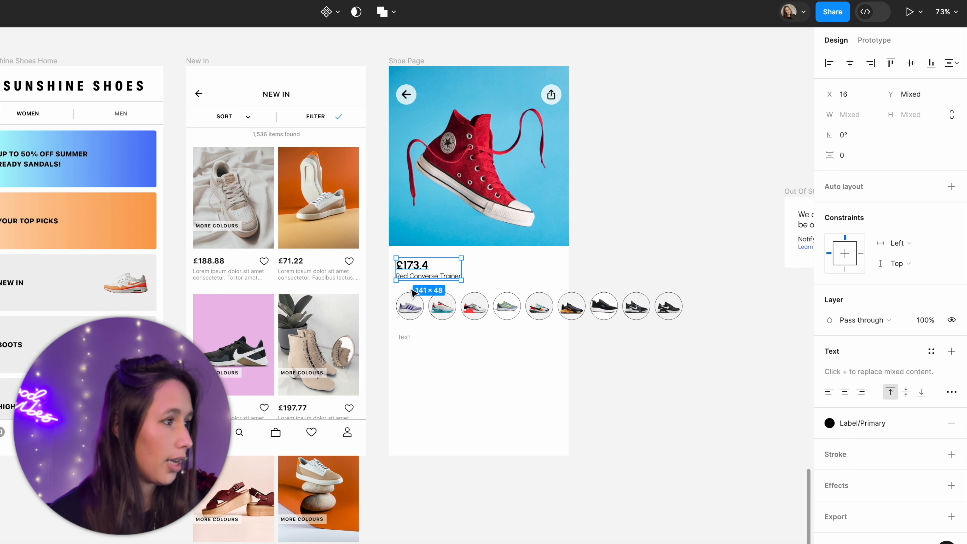
- Move the grey text below the shoe circles up to about X 20, Y 567 and open the Lorem Ipsum plugin for it
left_click(393, 330)
left_click_drag(402, 336, 401, 327)
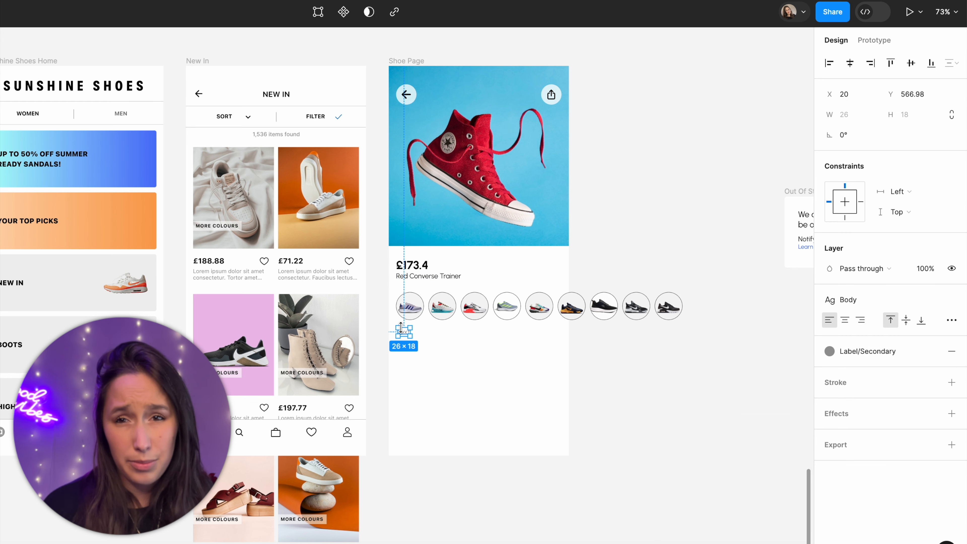
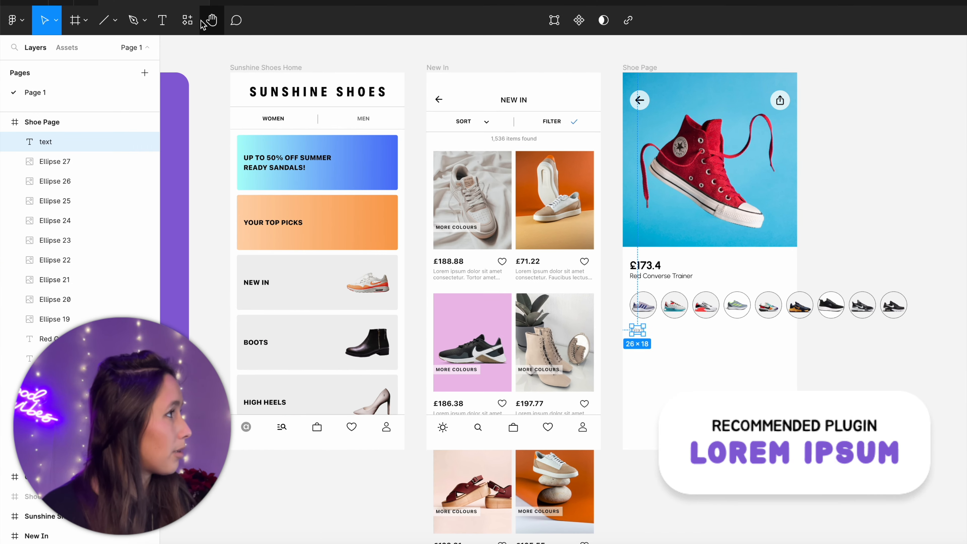
left_click(197, 22)
type("lorem ")
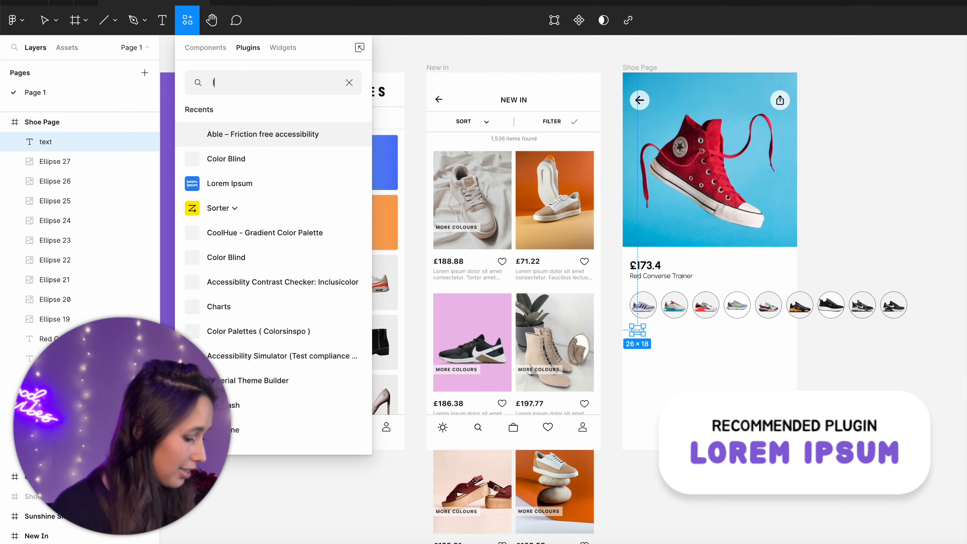
type("i")
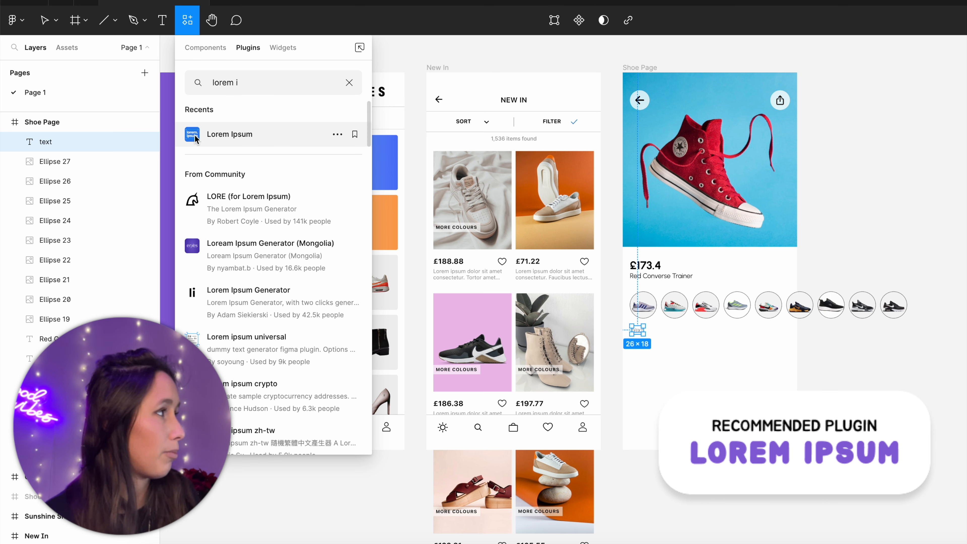
left_click(196, 128)
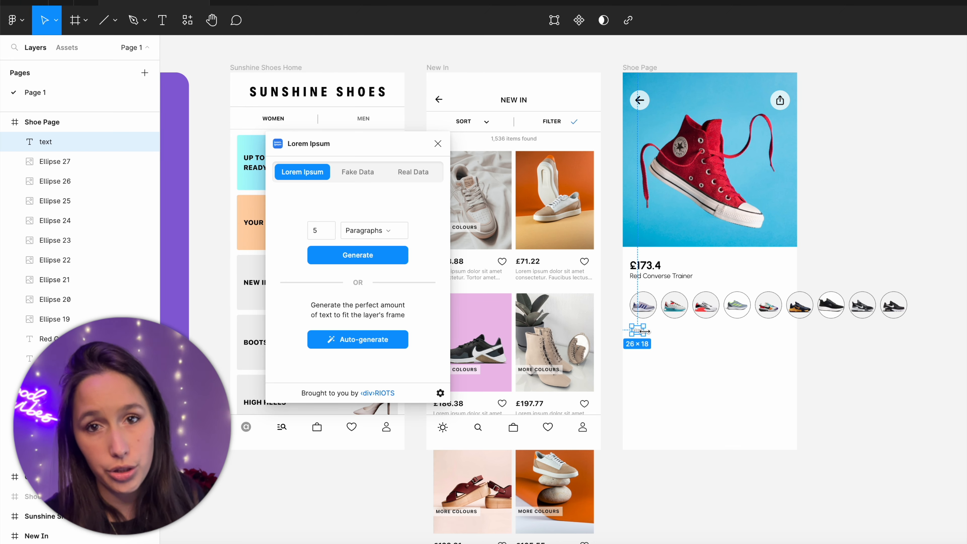
- Examine the Lorem Ipsum plugin's text unit options and its Fake Data and Real Data categories
left_click(371, 231)
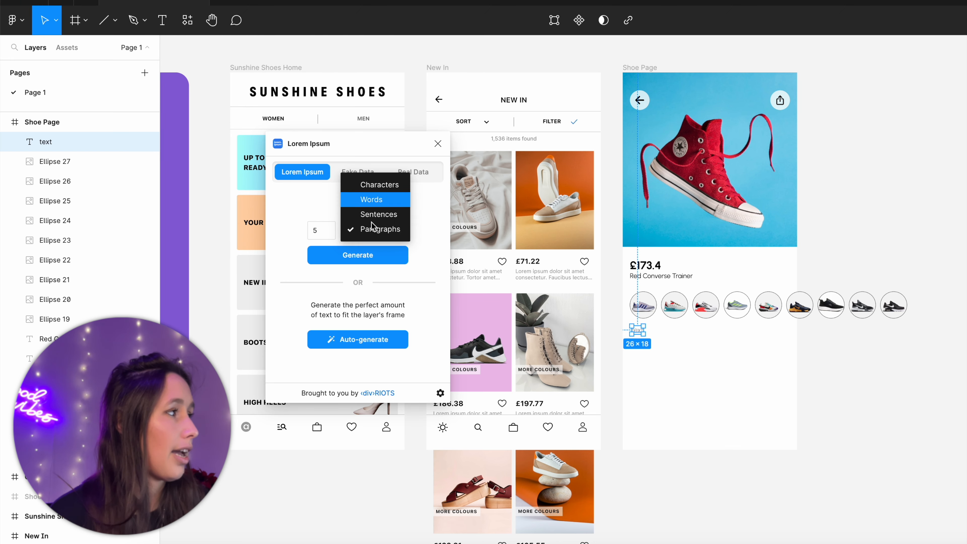
left_click(373, 237)
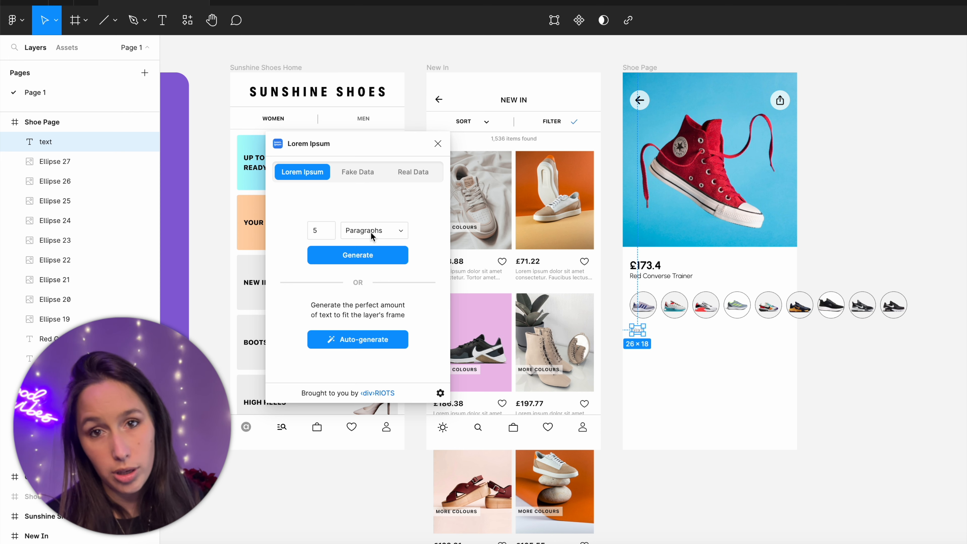
left_click(371, 233)
left_click(417, 213)
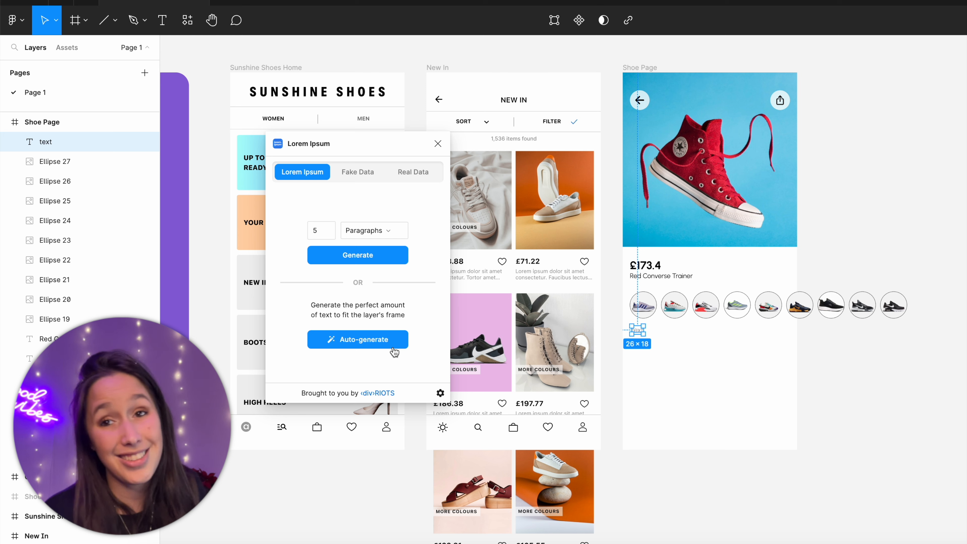
left_click(367, 172)
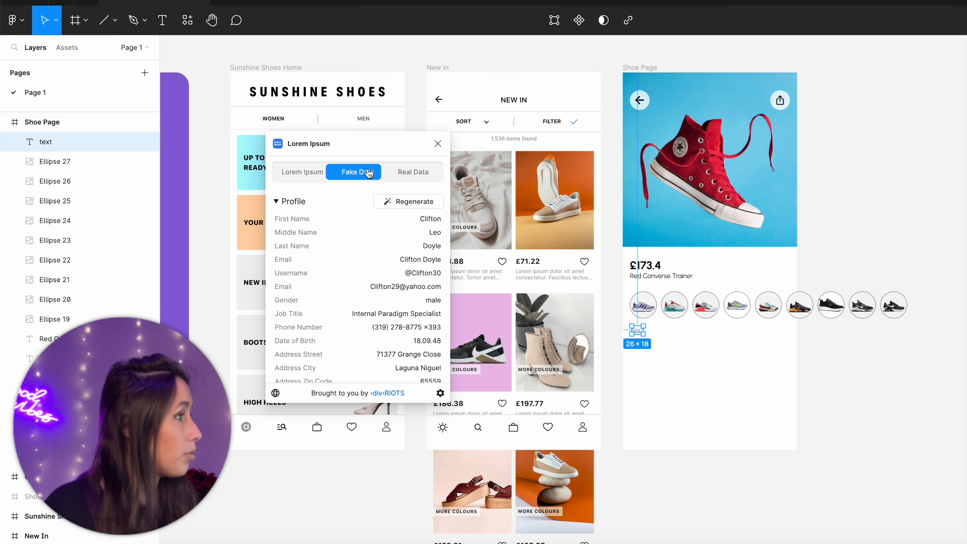
left_click(316, 201)
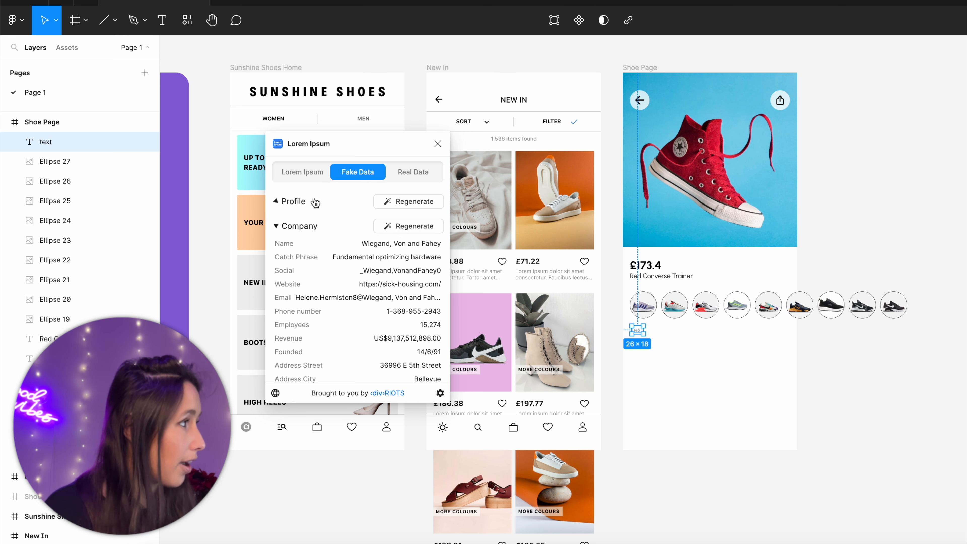
left_click(295, 226)
left_click(296, 252)
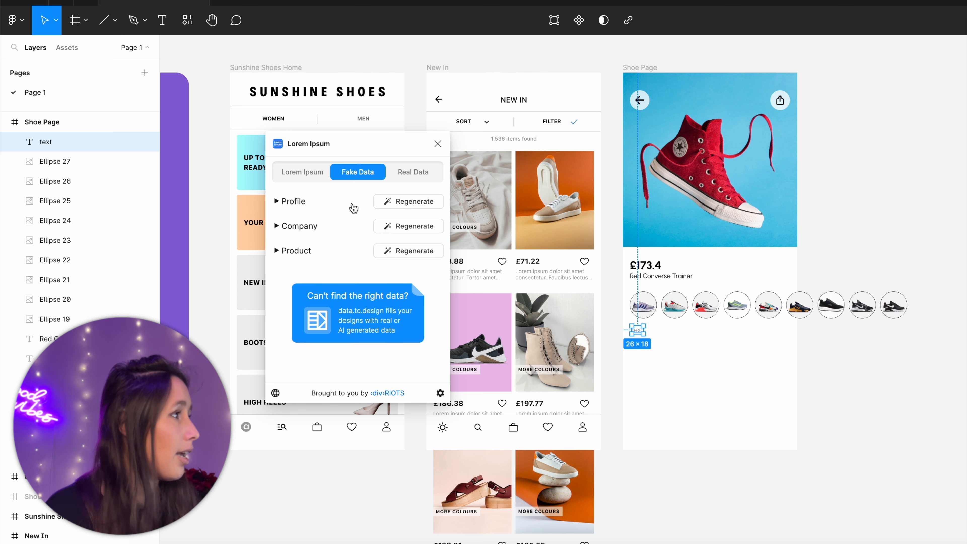
left_click(413, 172)
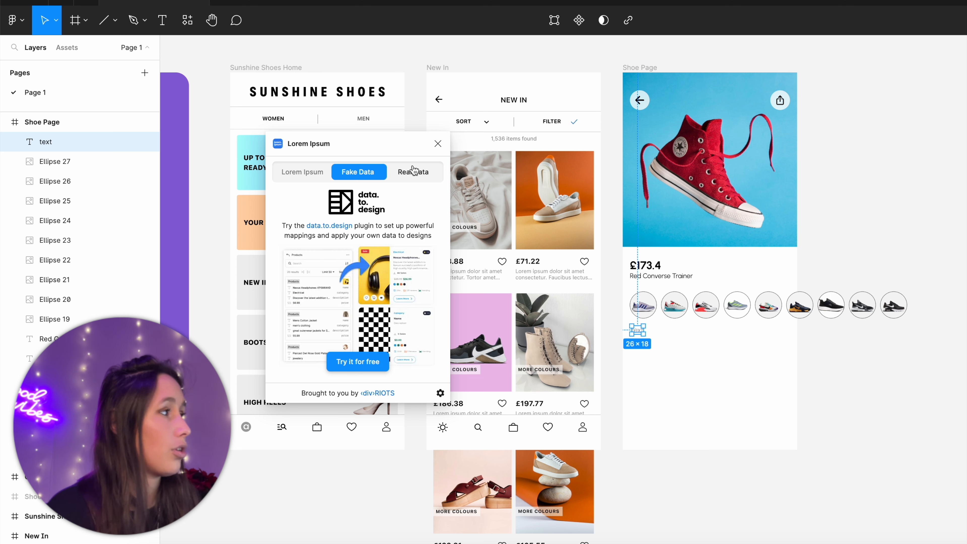
left_click(360, 178)
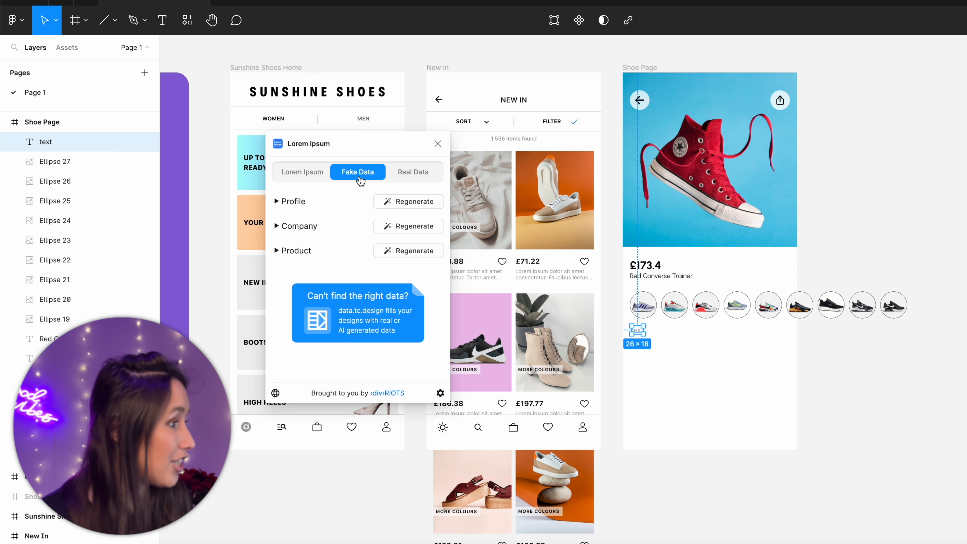
- Generate 3 paragraphs of lorem ipsum in the selected text layer
left_click(324, 177)
left_click(331, 234)
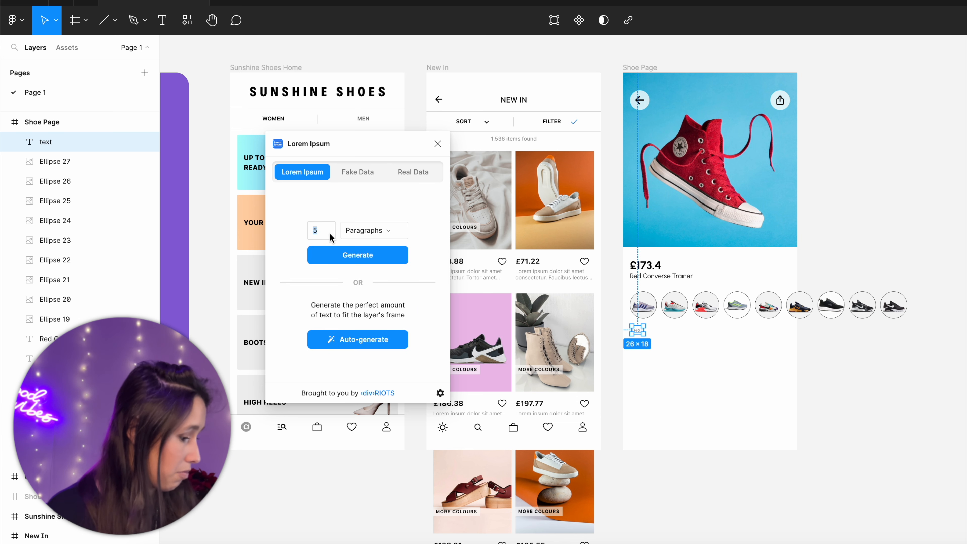
type("3")
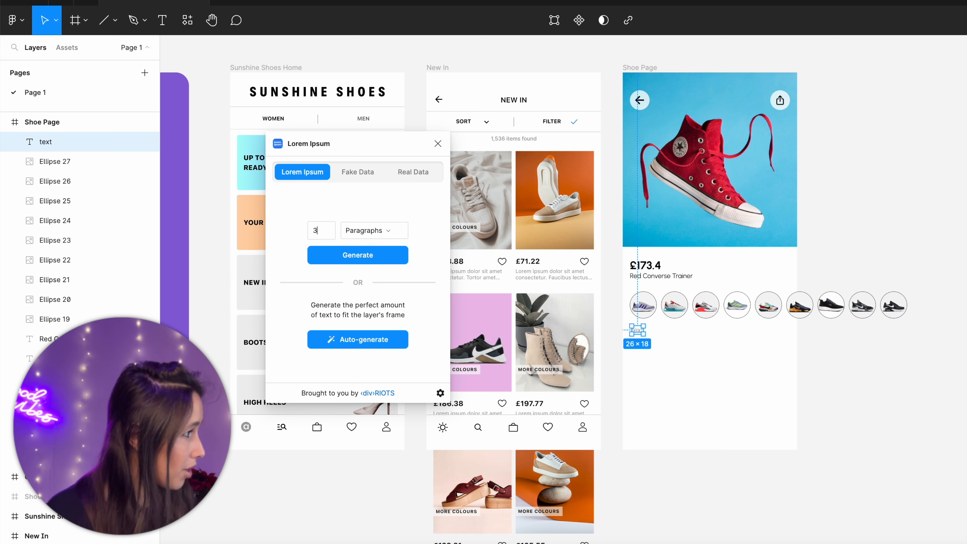
left_click(356, 255)
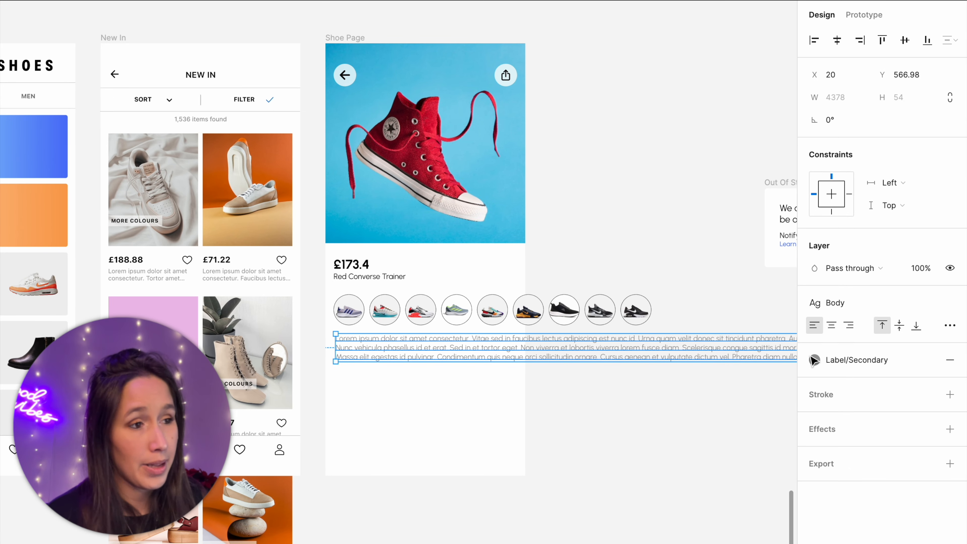
- Set the generated description text's resizing to auto height
left_click(957, 325)
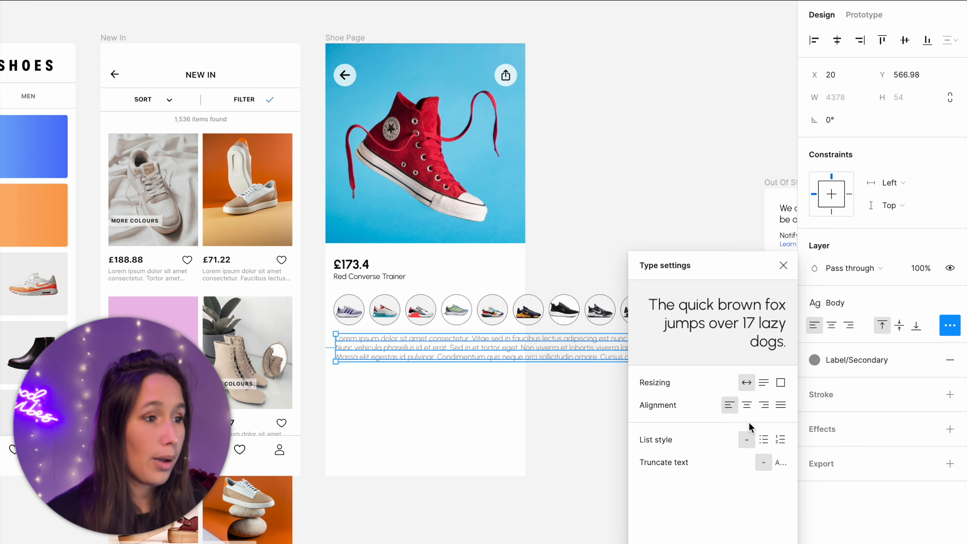
left_click(758, 385)
left_click(637, 217)
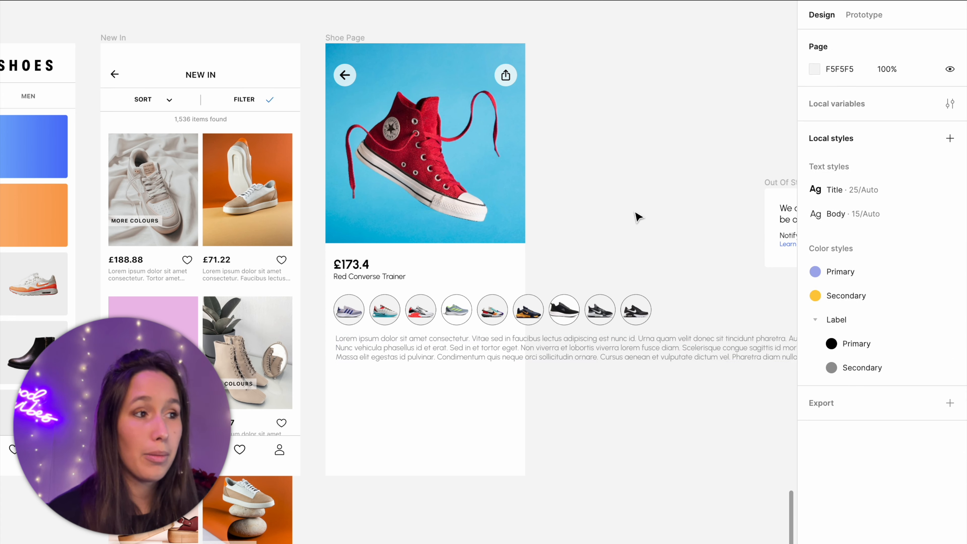
- Set the description text's width to 390-16-16 and center it horizontally in the Shoe Page frame
left_click(636, 347)
left_click(854, 96)
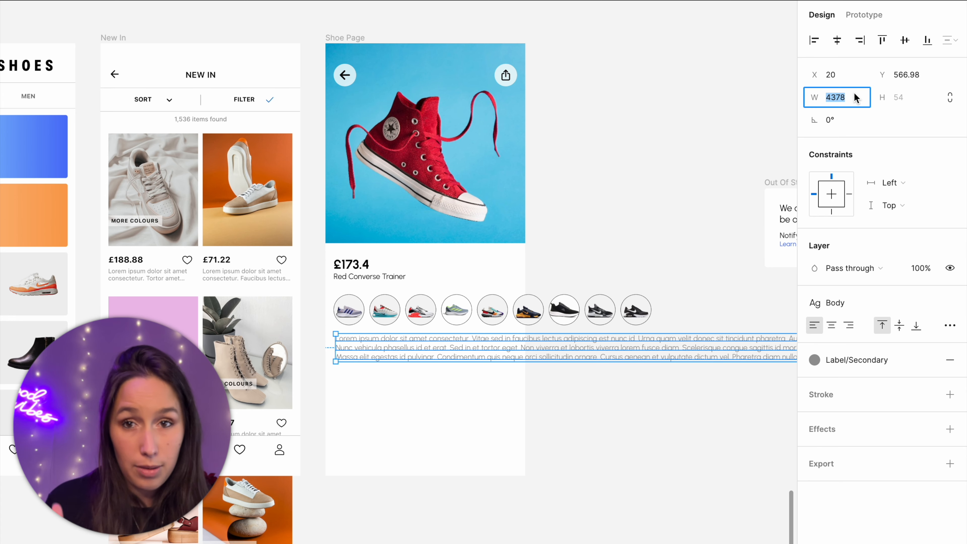
type("390")
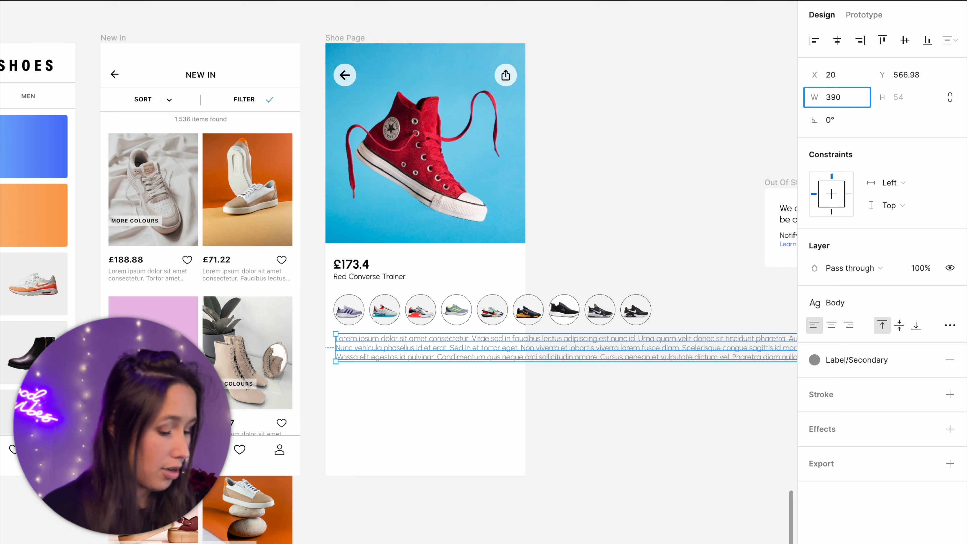
type("-16-16")
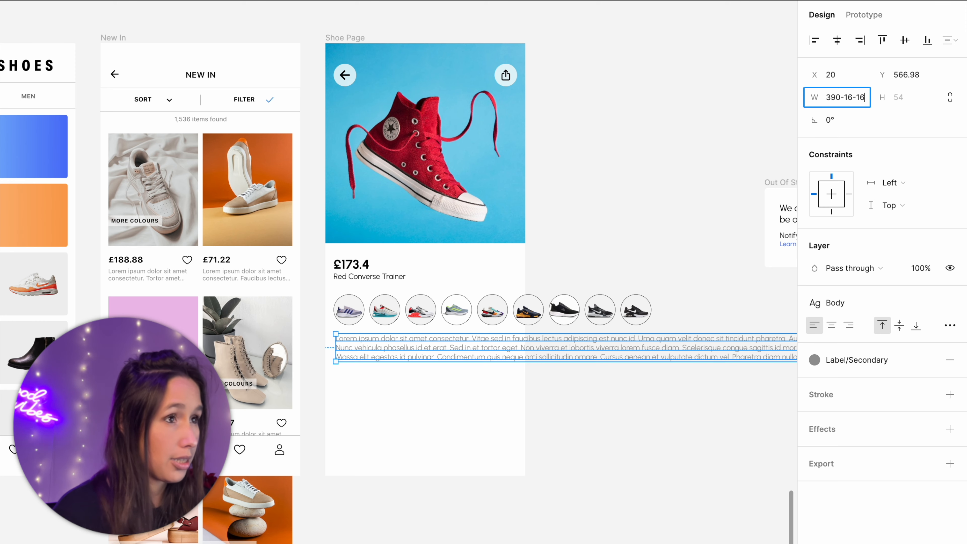
key("Return")
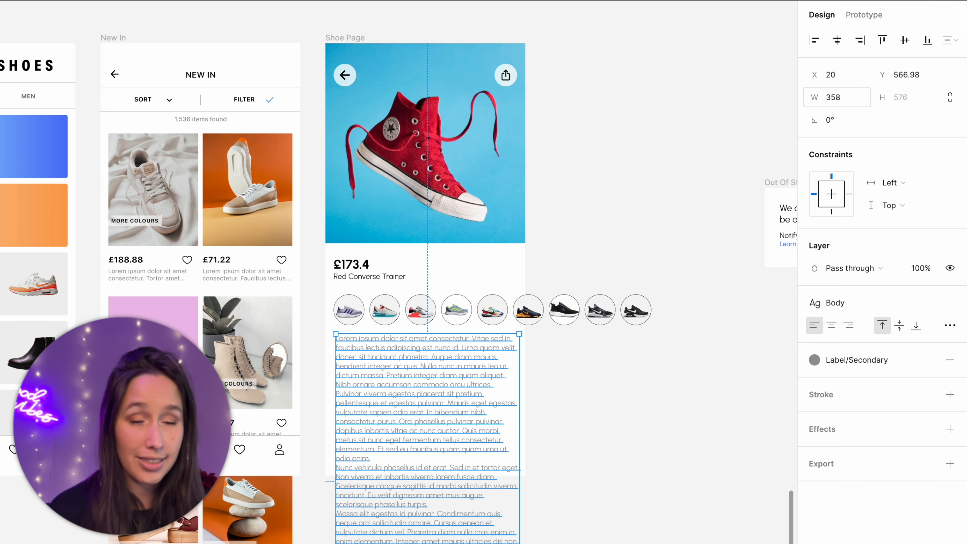
left_click(838, 39)
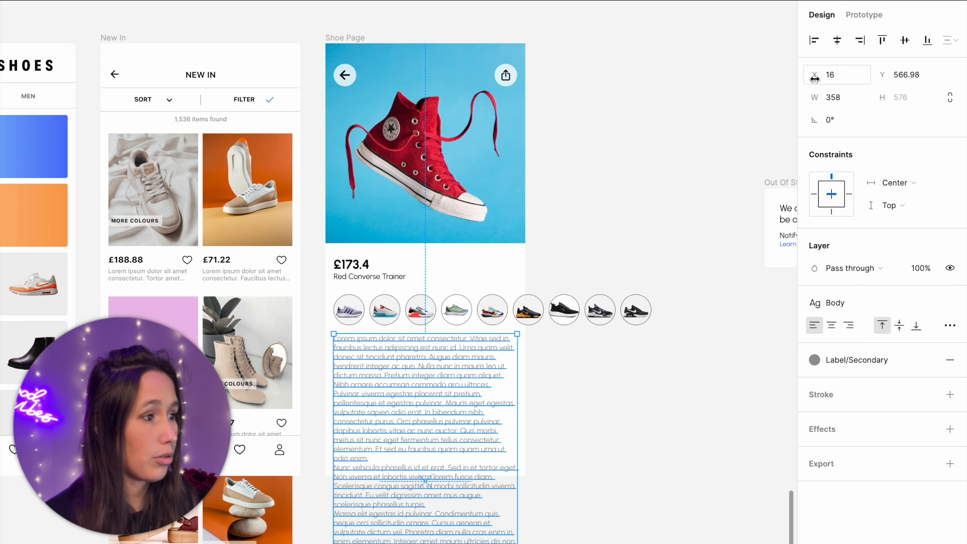
left_click(658, 105)
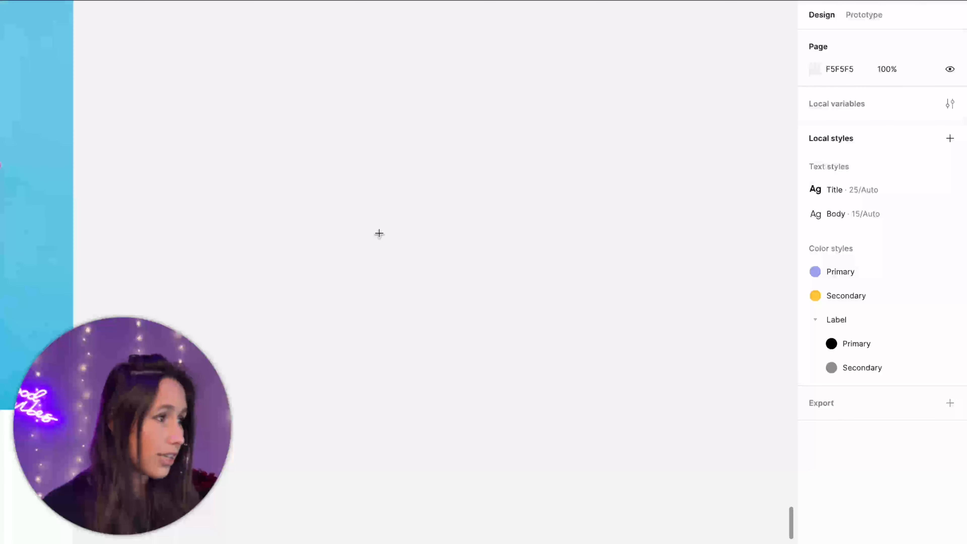
- Add the text "label" on the empty canvas beside the Shoe Page frame
key("t")
left_click(379, 233)
type("label")
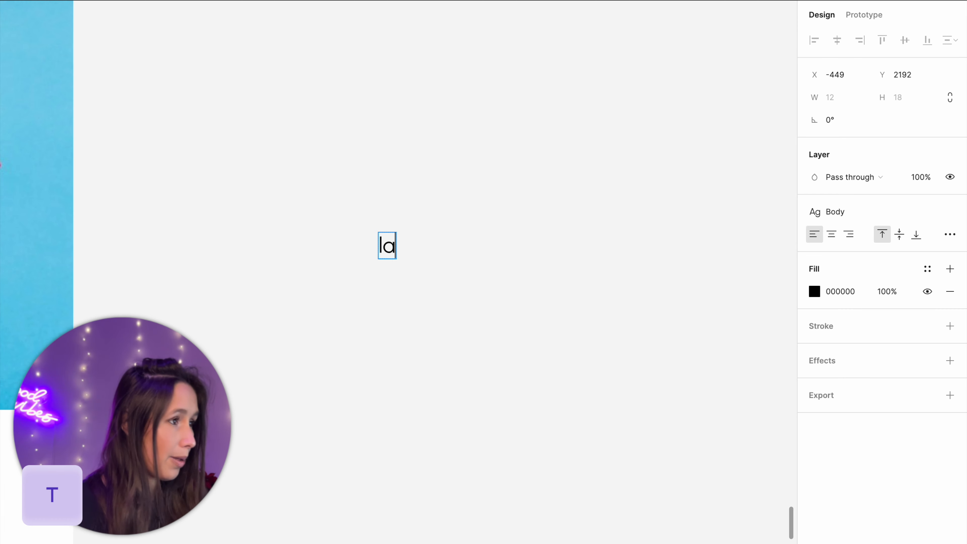
key("Escape")
key("Escape")
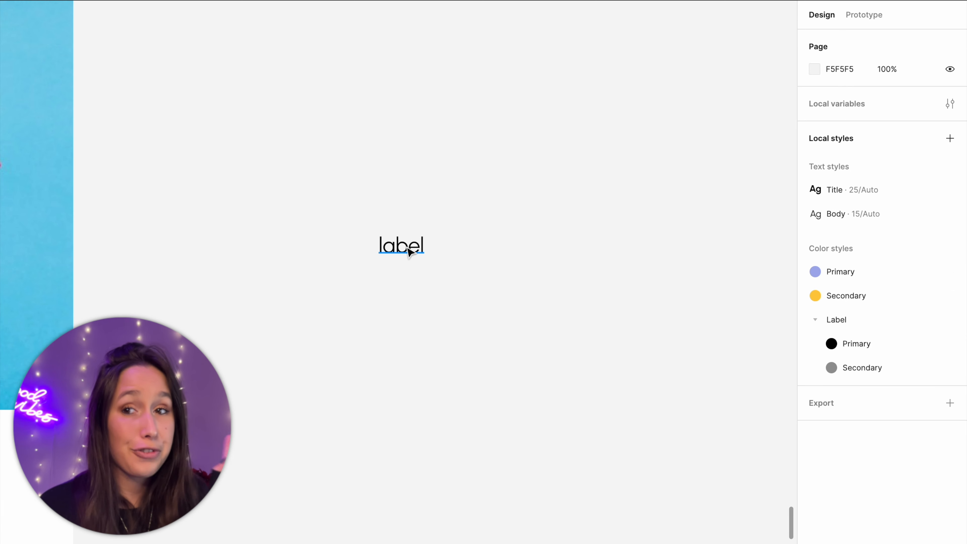
- Wrap the "label" text in a frame and fill the frame with the Primary color style
left_click(410, 251)
right_click(399, 254)
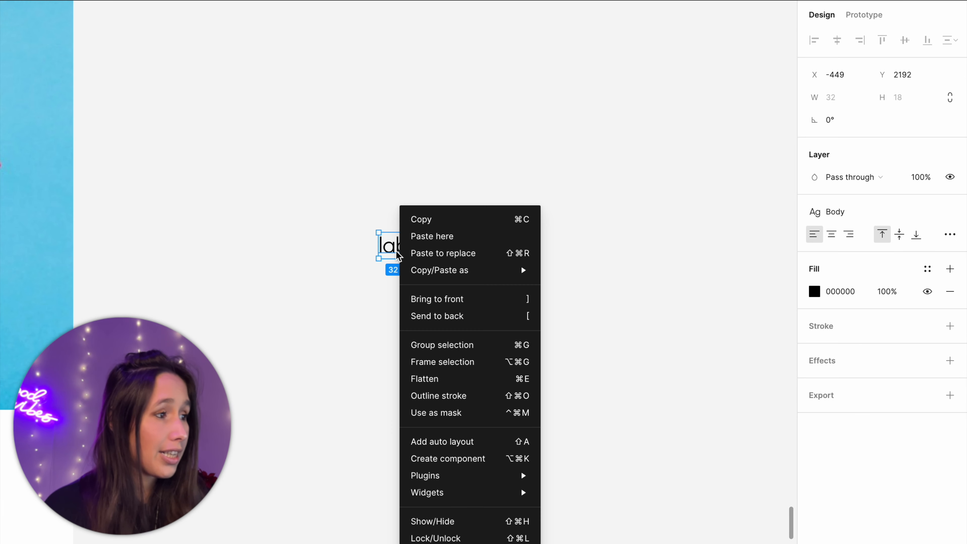
left_click(427, 362)
left_click(927, 326)
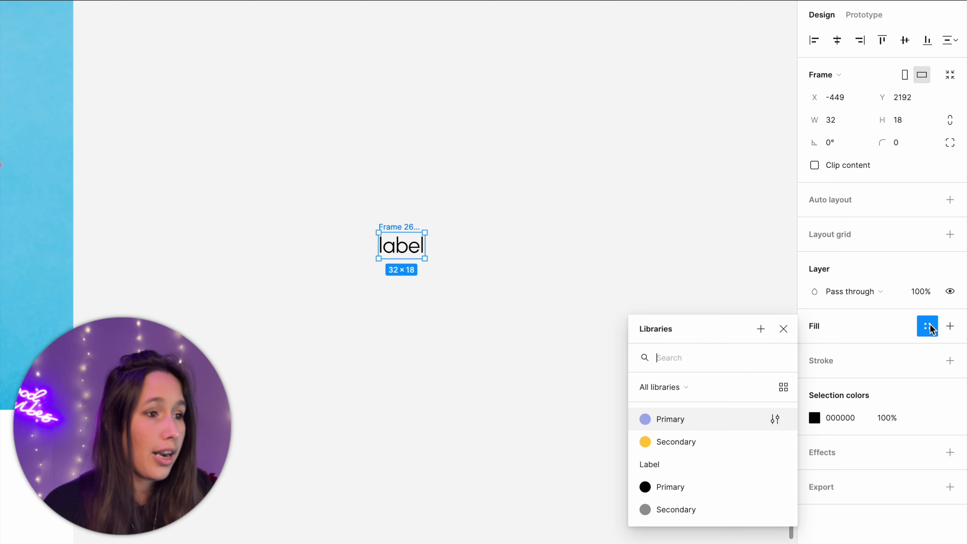
left_click(655, 418)
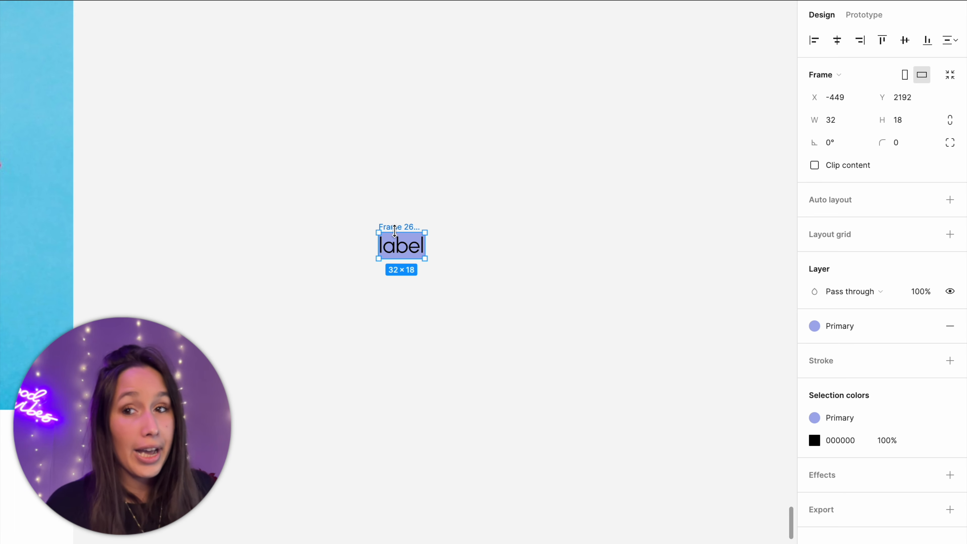
- Try enlarging the label's frame to about 170 × 34 and centering the text in it horizontally and vertically
left_click_drag(425, 259, 624, 280)
left_click(421, 249)
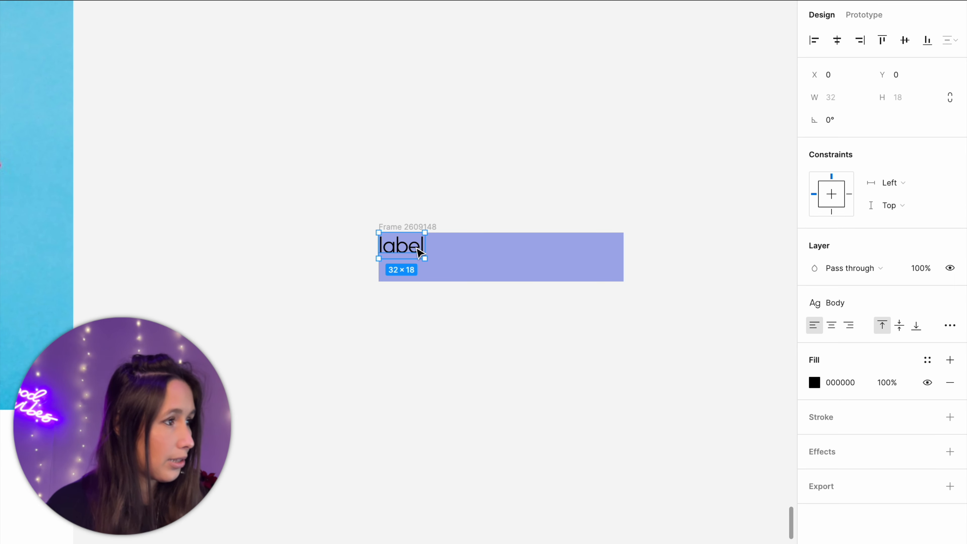
left_click(837, 45)
left_click(908, 44)
left_click(429, 185)
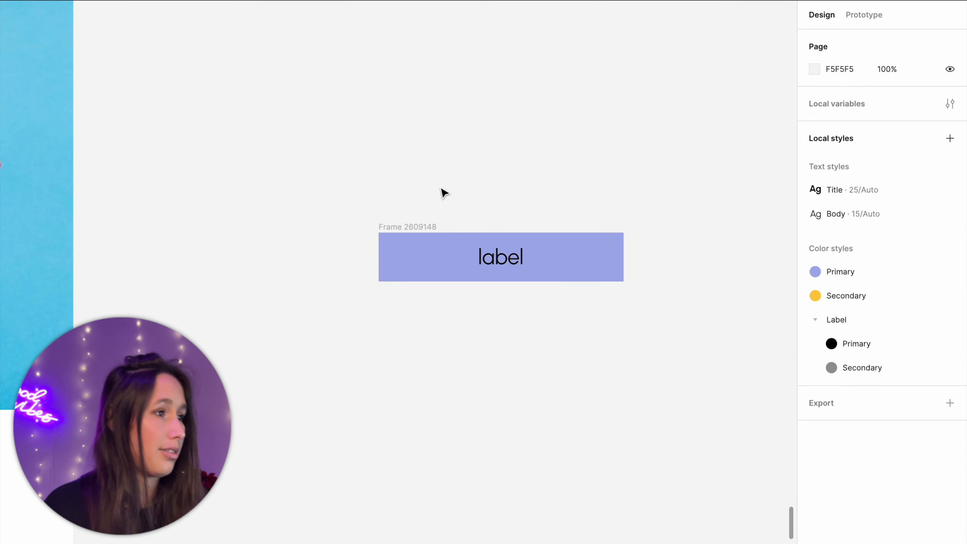
- Undo the centering of the label text and the enlargement of its frame
key("ctrl+z")
key("ctrl+z")
key("ctrl+z")
key("ctrl+z")
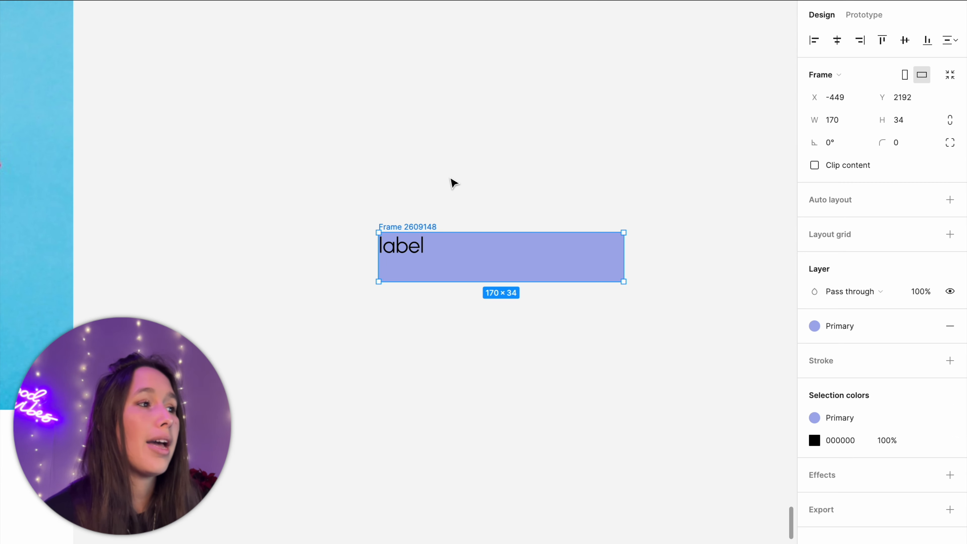
key("ctrl+z")
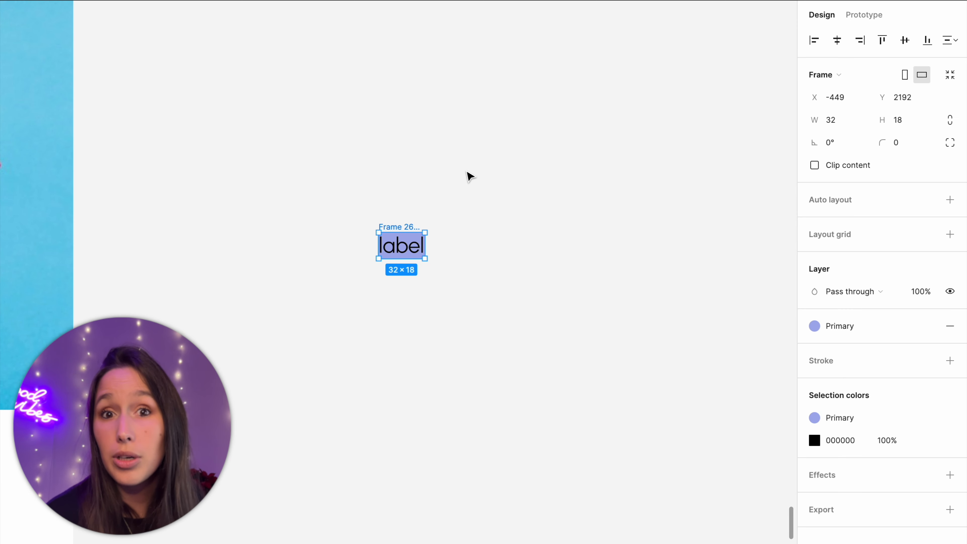
- Set the label text's constraints to center both horizontally and vertically inside its frame
left_click(471, 197)
double_click(422, 255)
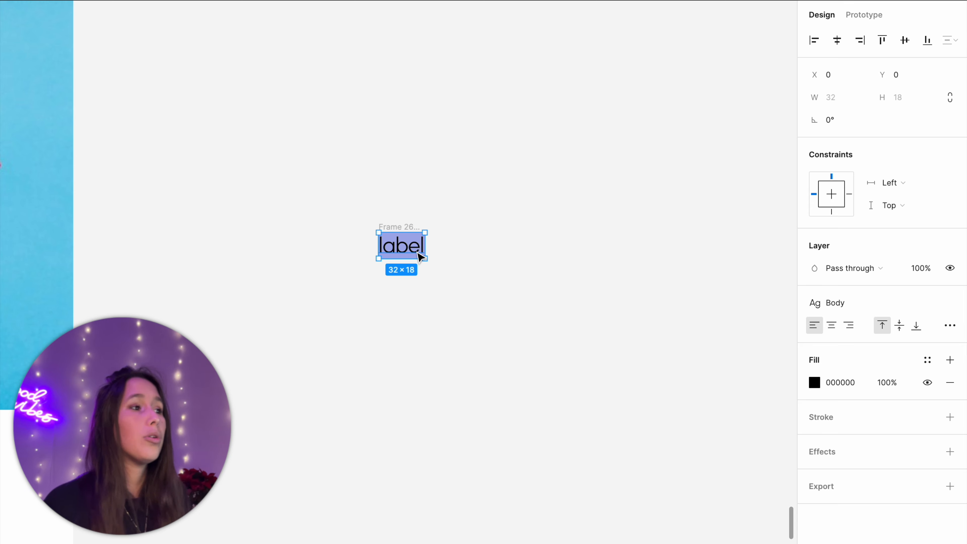
left_click(497, 217)
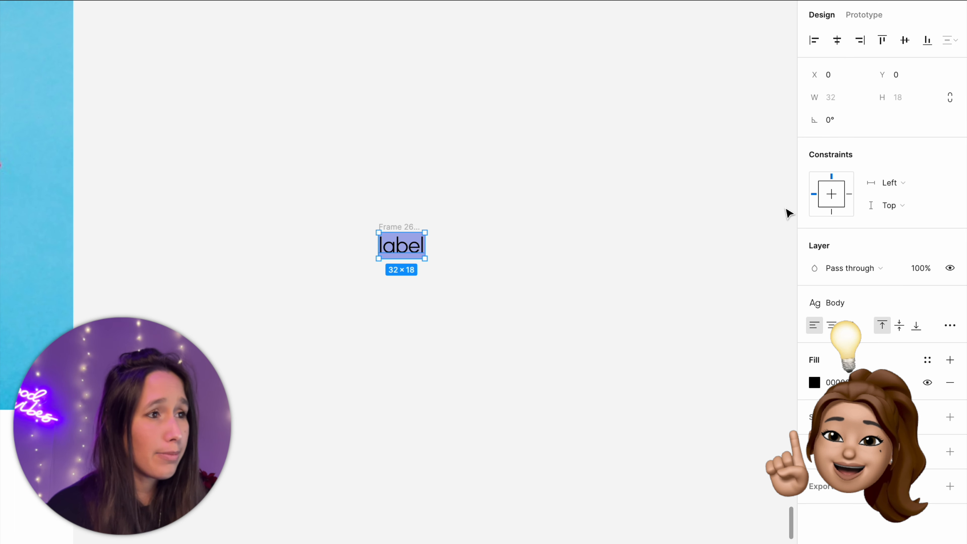
left_click(833, 199)
left_click(836, 194)
left_click(413, 214)
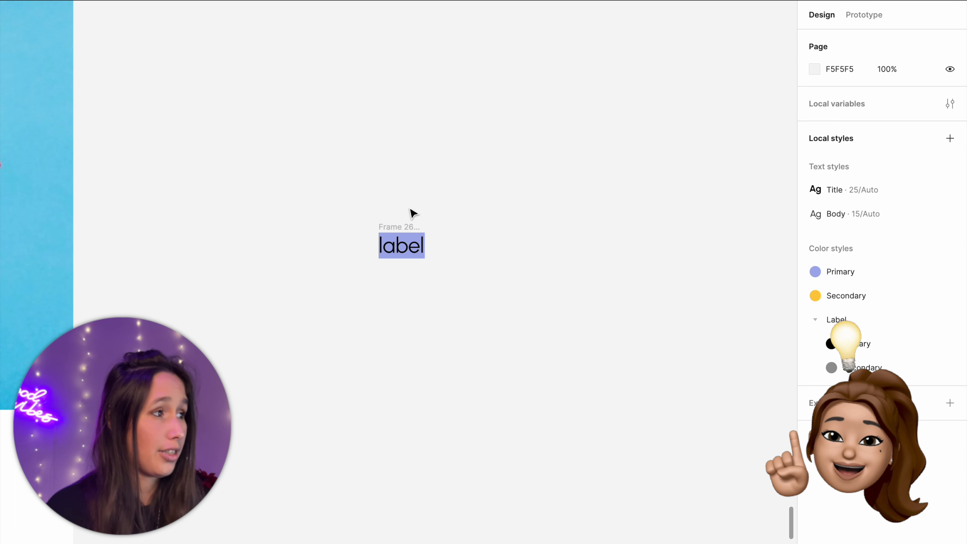
- Enlarge the label's frame to about 182 × 37 and rename the frame "Button"
left_click(389, 236)
left_click_drag(425, 259, 641, 286)
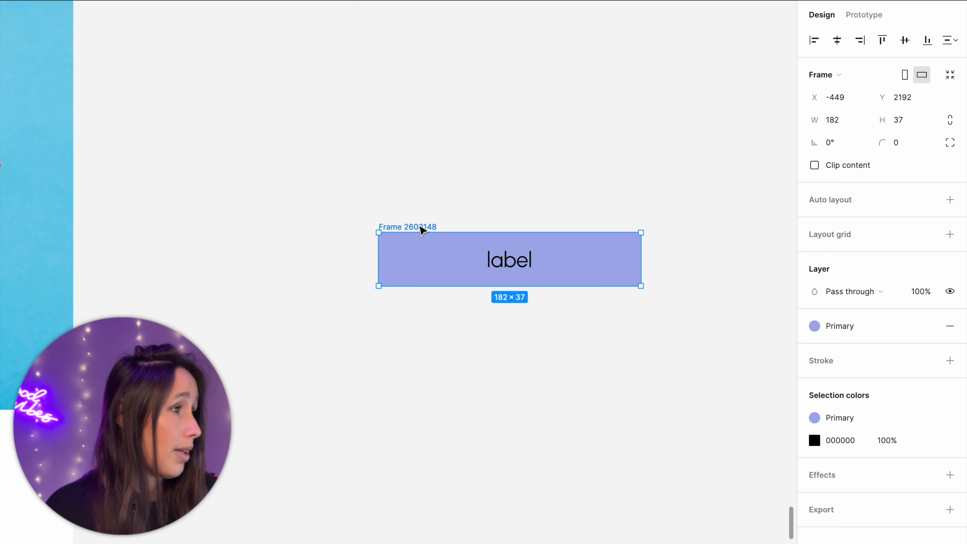
double_click(419, 227)
type("Button")
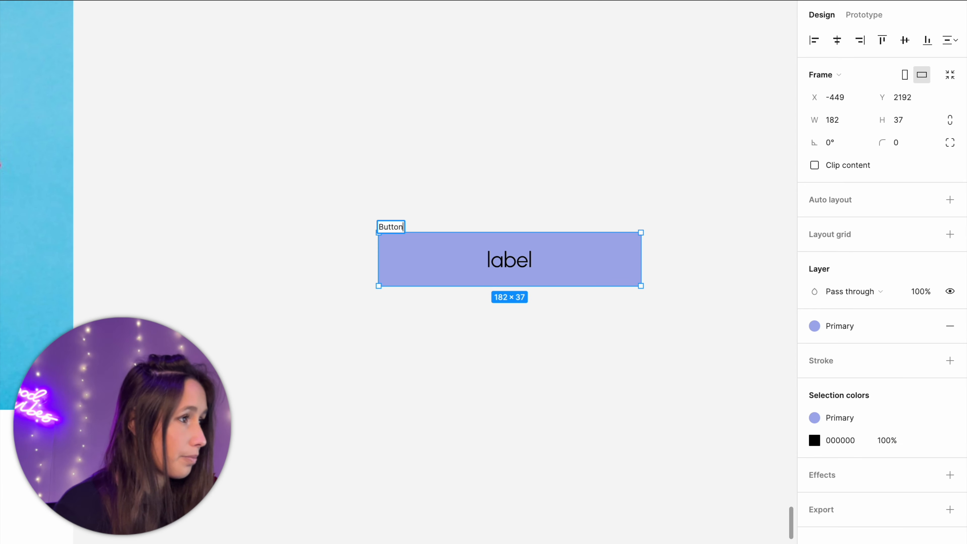
key("Return")
- Move the Button frame onto the Shoe Page and shift the description text down to make room below the shoe circles
scroll(412, 253, "down", 5)
scroll(413, 253, "left", 3)
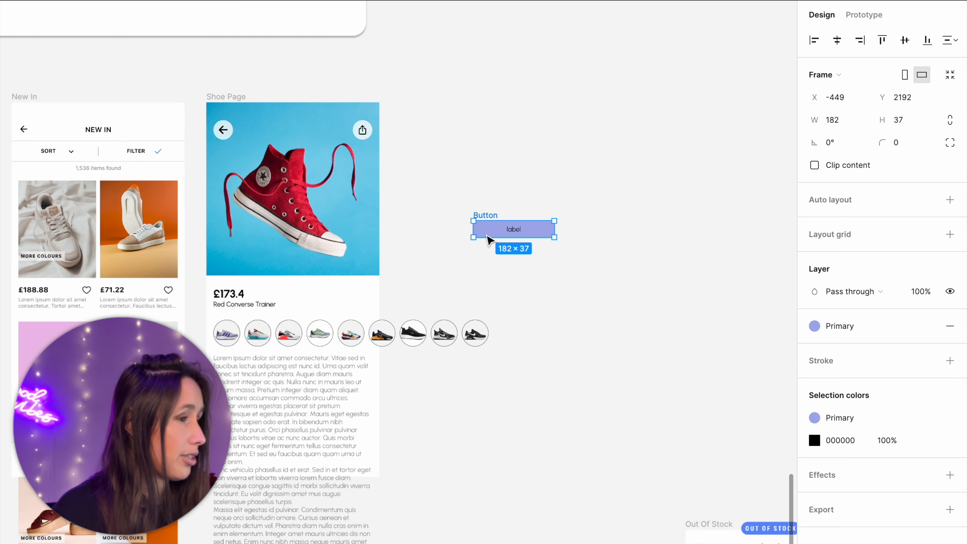
left_click_drag(478, 239, 284, 361)
left_click_drag(288, 408, 289, 431)
scroll(286, 355, "up", 5)
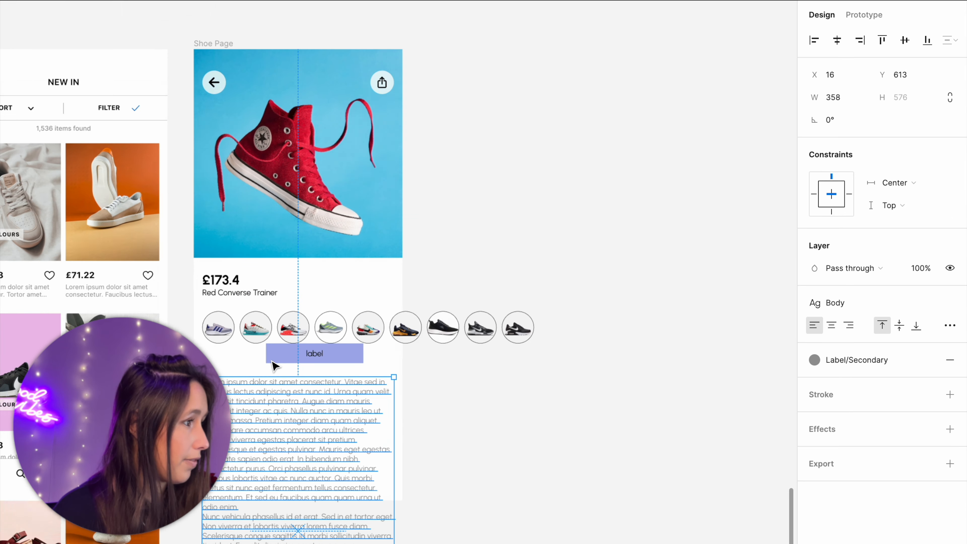
- Position the Button between the shoe circles and the description and center it horizontally on the Shoe Page
left_click(268, 375)
left_click_drag(266, 370, 254, 370)
left_click(837, 40)
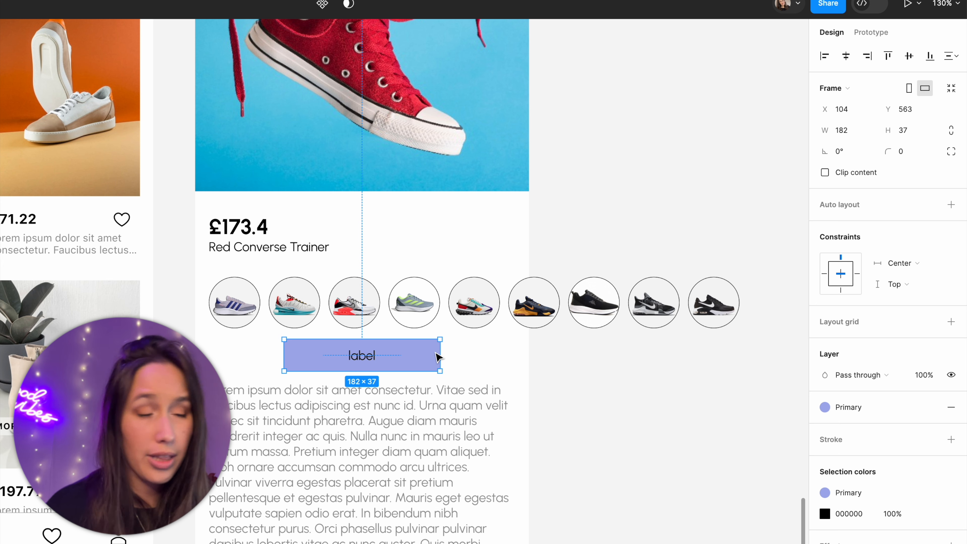
- Set the Button's width to 390-16-16 and center it horizontally in the Shoe Page frame again
left_click(862, 129)
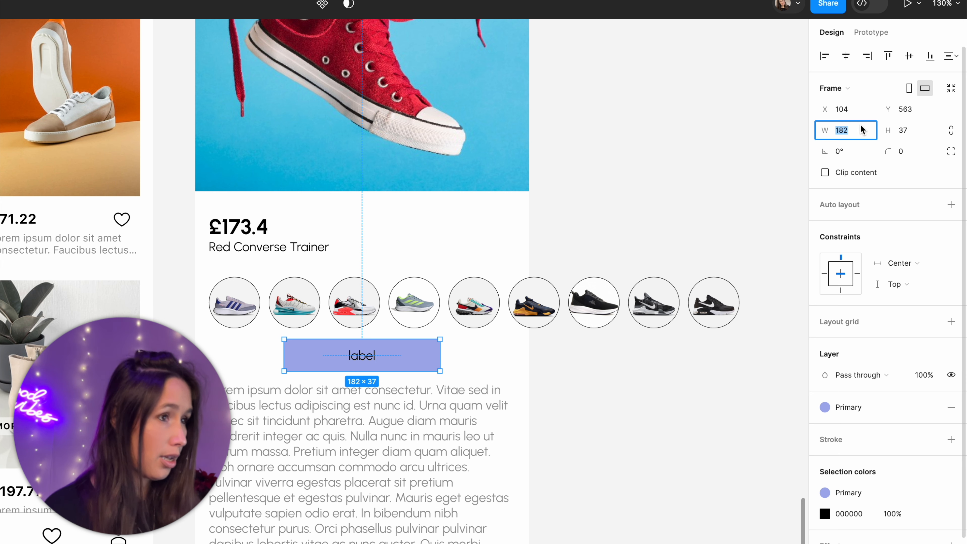
type("390-16-")
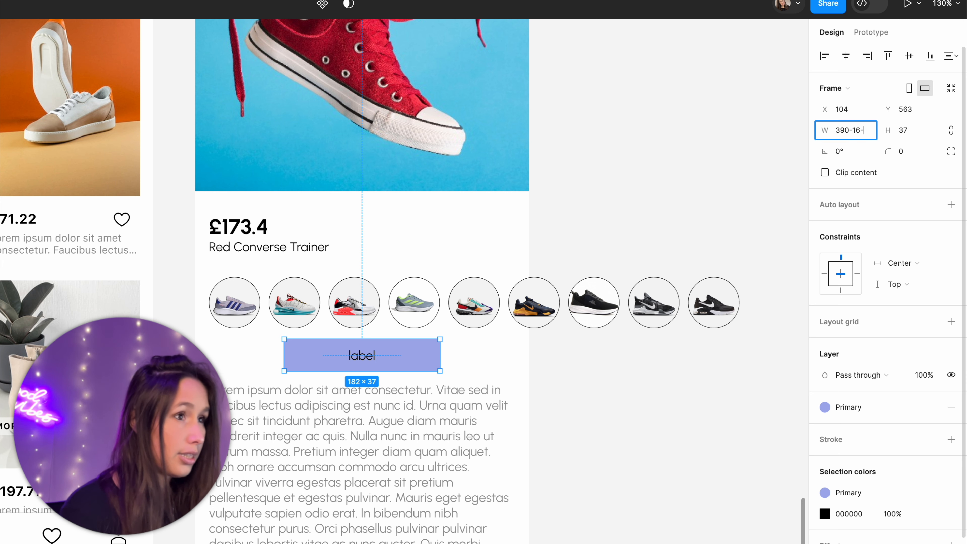
type("16")
key("Return")
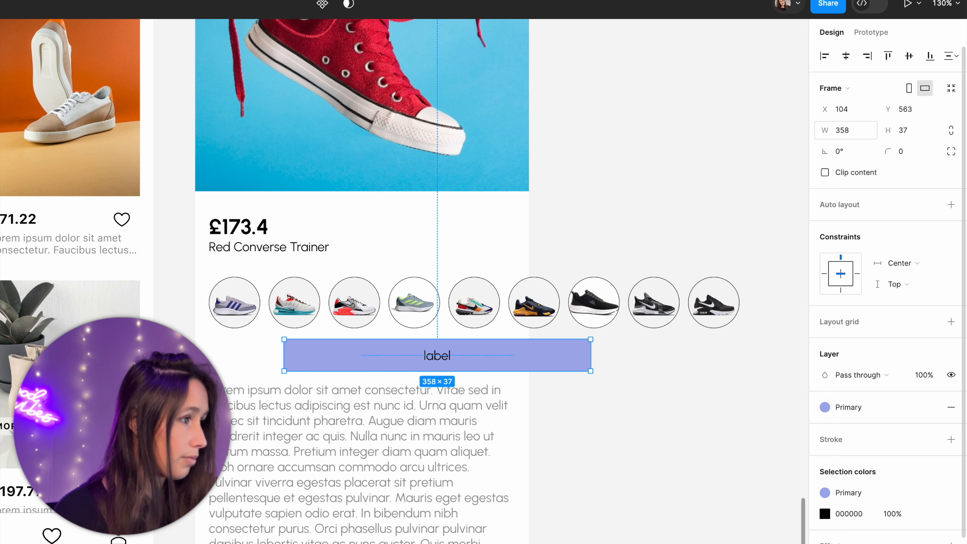
left_click(843, 57)
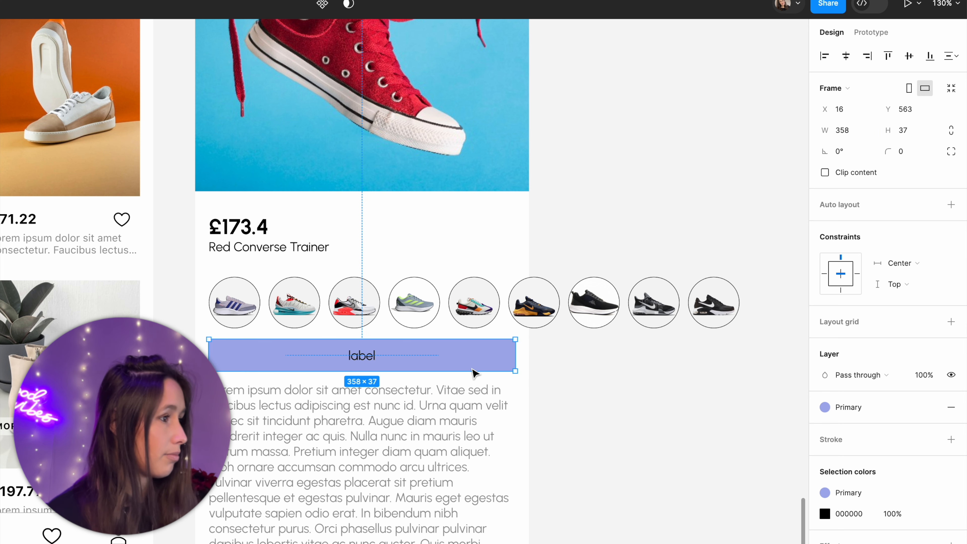
- Give the Button frame a corner radius of 5
left_click(905, 155)
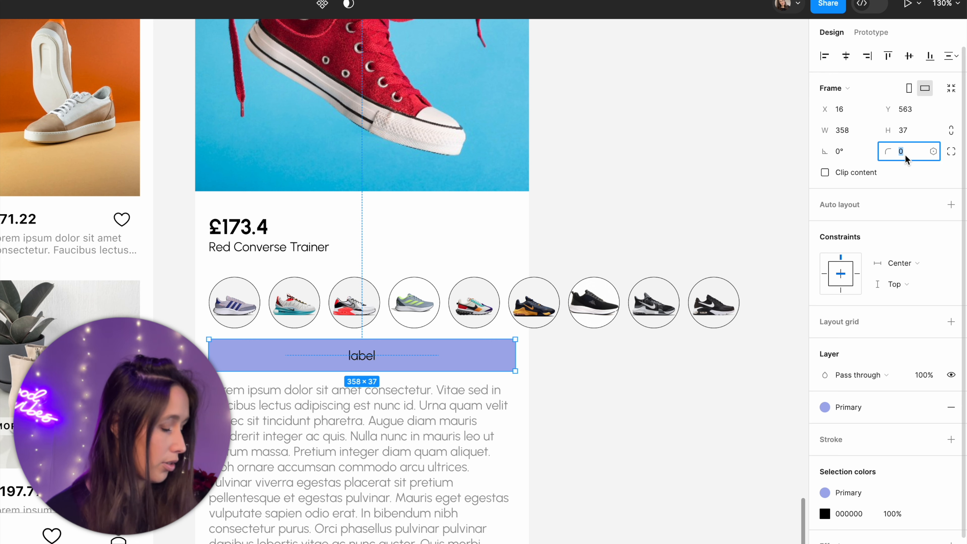
type("5")
left_click(711, 156)
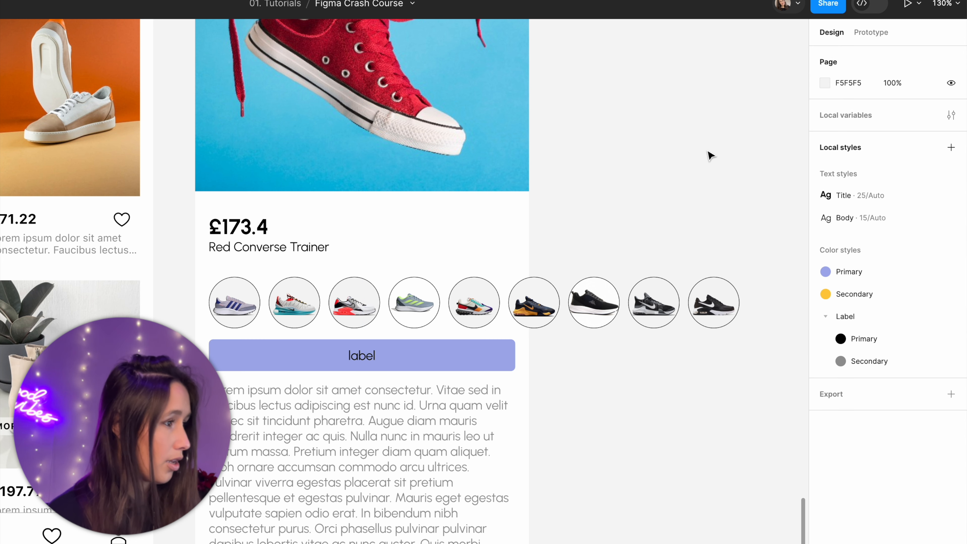
- Try replacing the button's left-aligned text with "Add to cart"
double_click(362, 356)
double_click(362, 357)
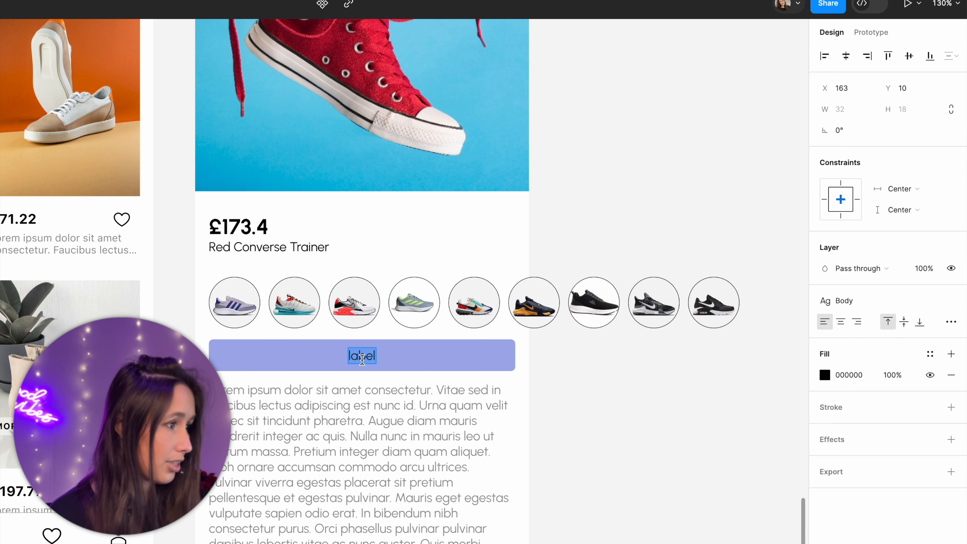
type("A")
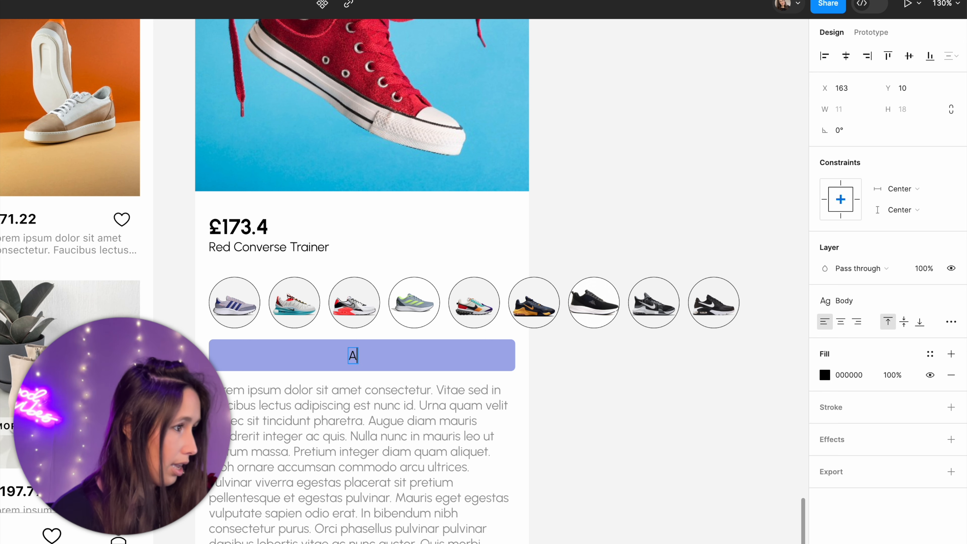
type("dd to cart")
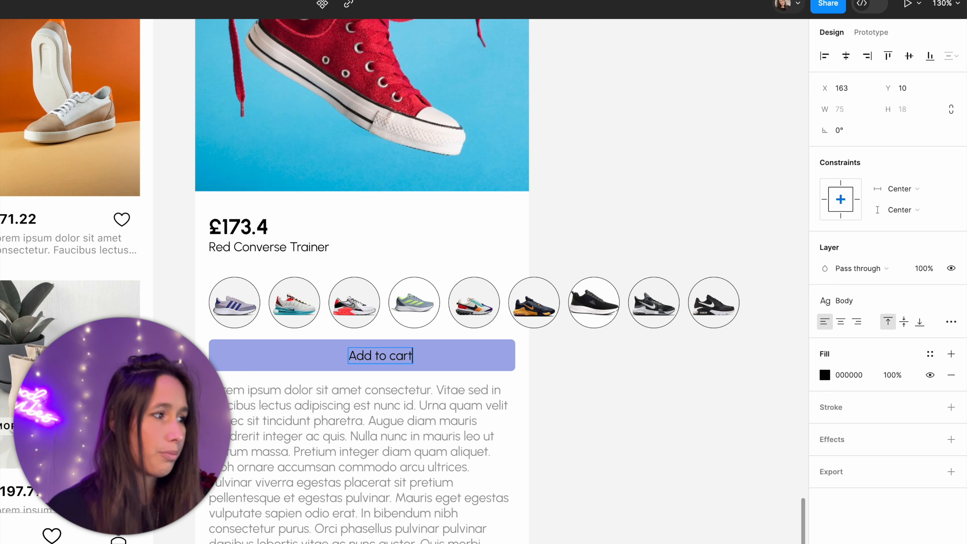
key("Escape")
left_click(614, 419)
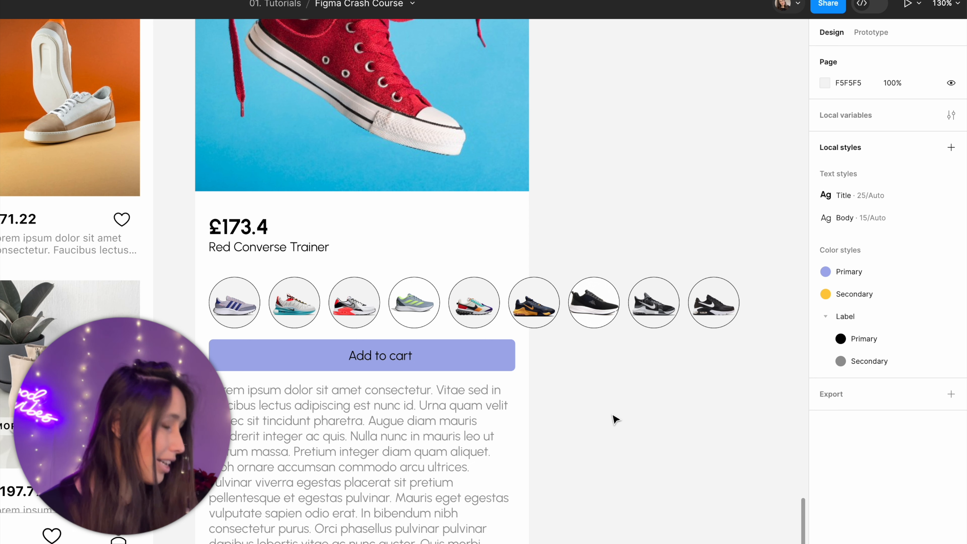
- Undo the change to the button's text
key("ctrl+z")
key("ctrl+z")
key("ctrl+z")
key("ctrl+z")
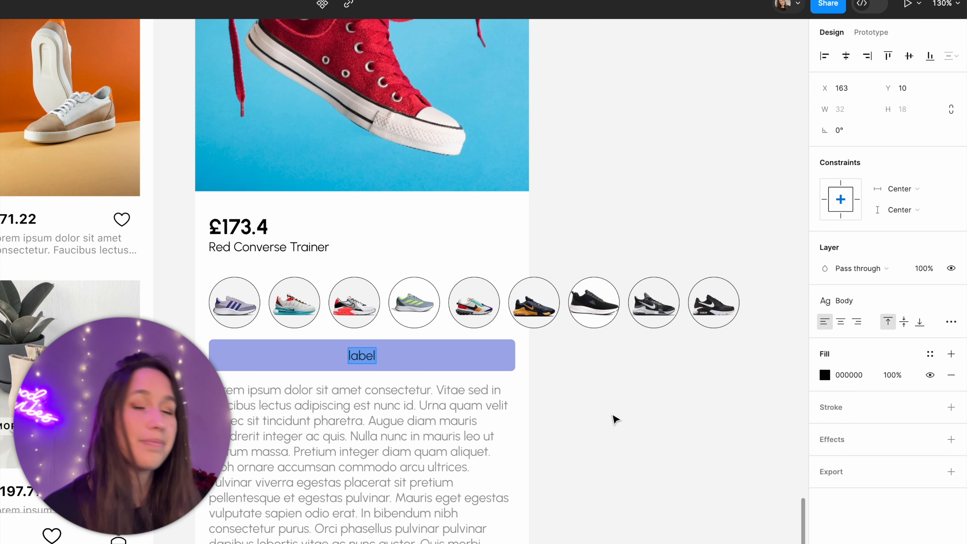
key("ctrl+z")
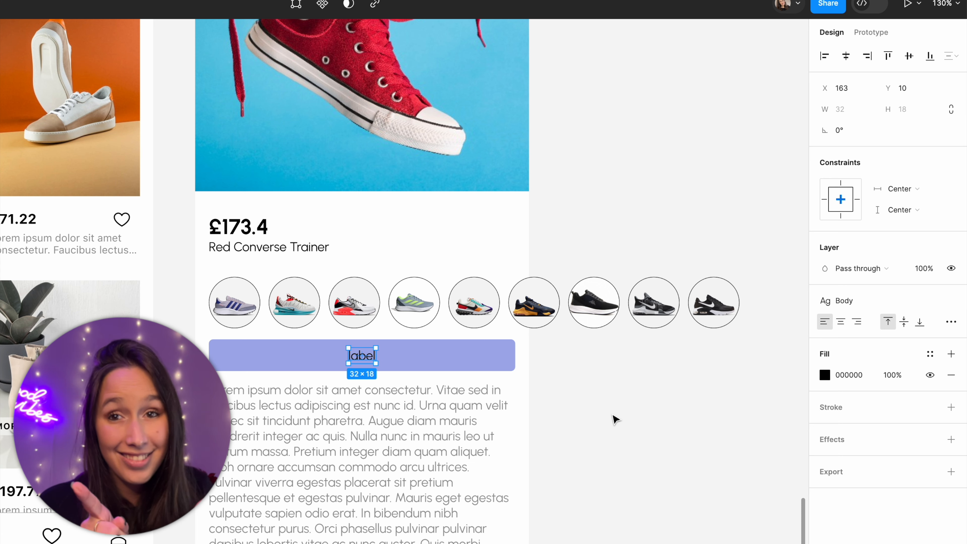
left_click(613, 413)
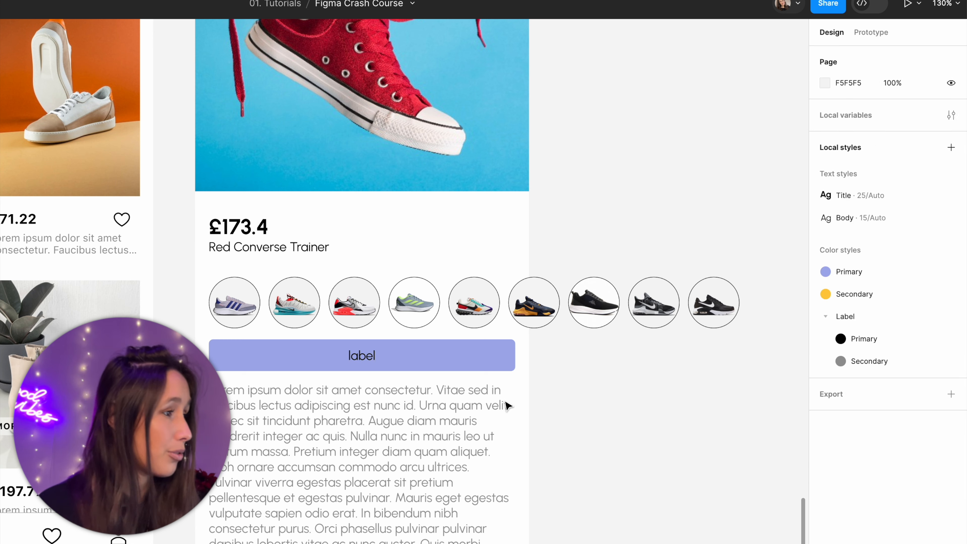
- Center-align the button's label text and change it to "Add to Cart"
double_click(353, 360)
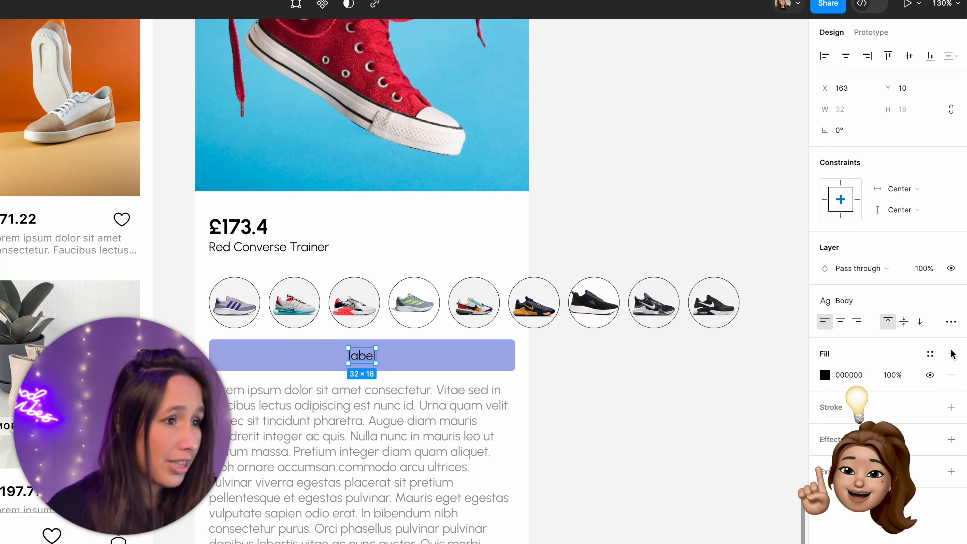
left_click(842, 324)
double_click(353, 358)
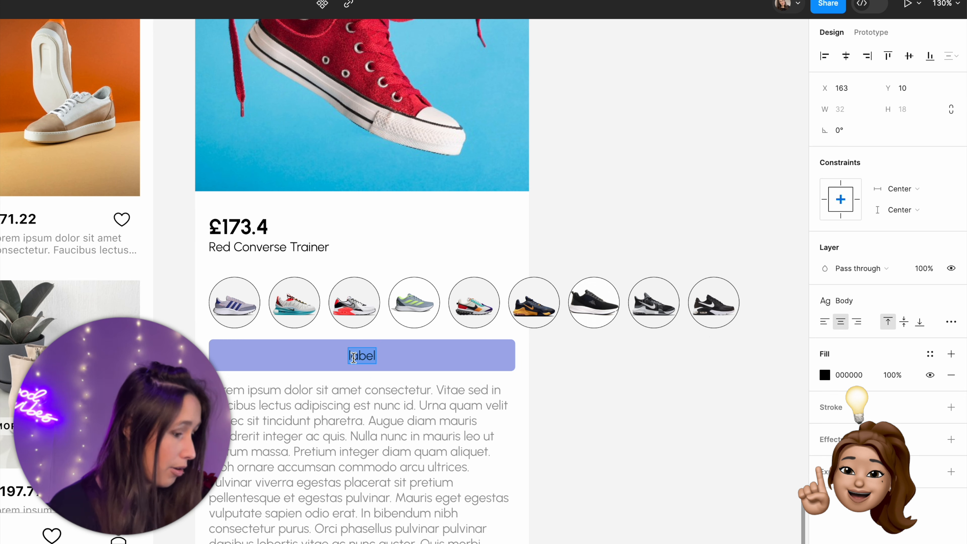
type("Add to Cart")
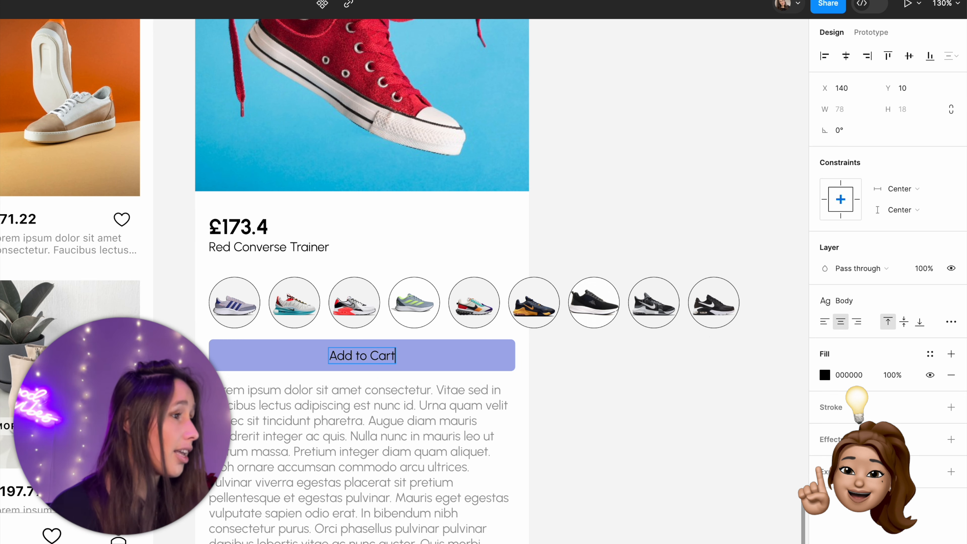
key("Escape")
left_click(641, 384)
- Switch from design to prototyping mode for the three shoe app screens
scroll(642, 385, "down", 5)
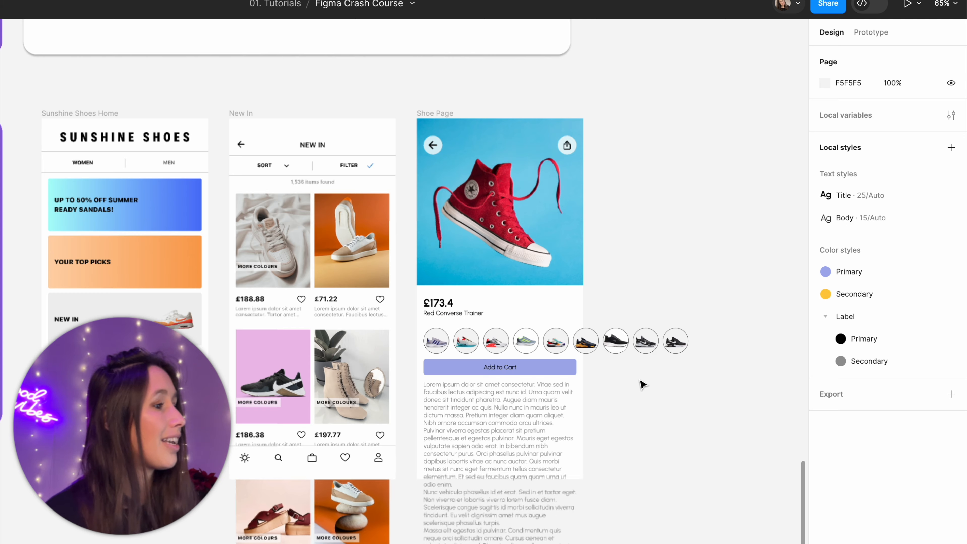
left_click_drag(641, 384, 577, 309)
scroll(578, 312, "down", 2)
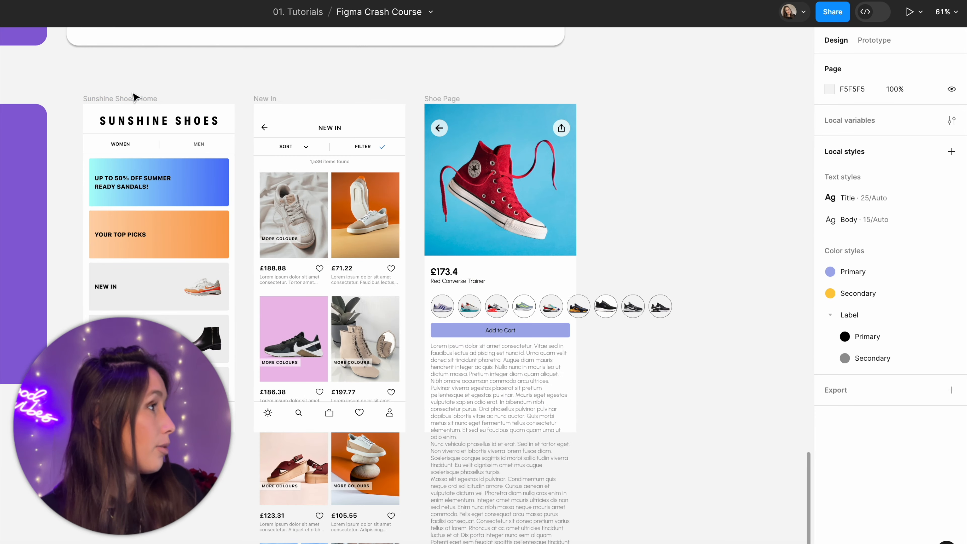
left_click(134, 98)
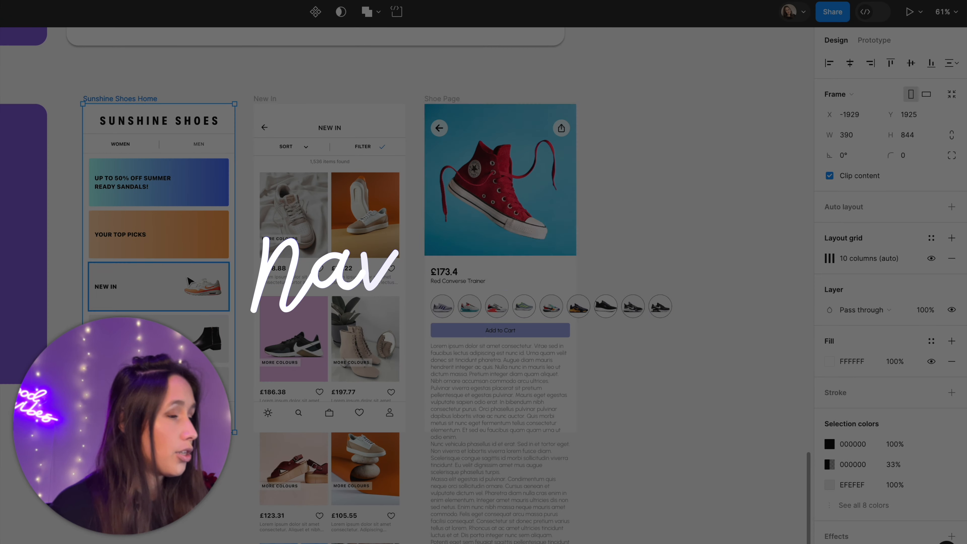
left_click(651, 224)
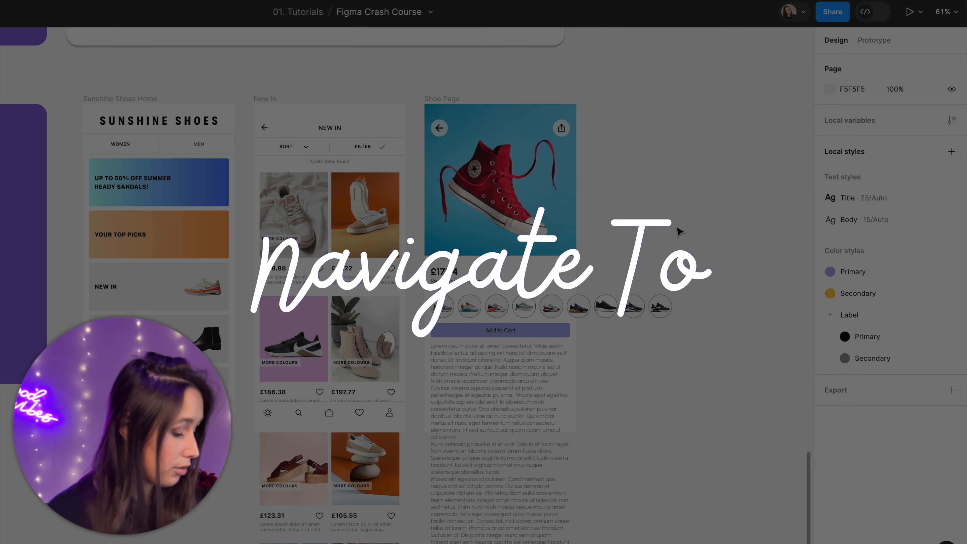
key("shift+e")
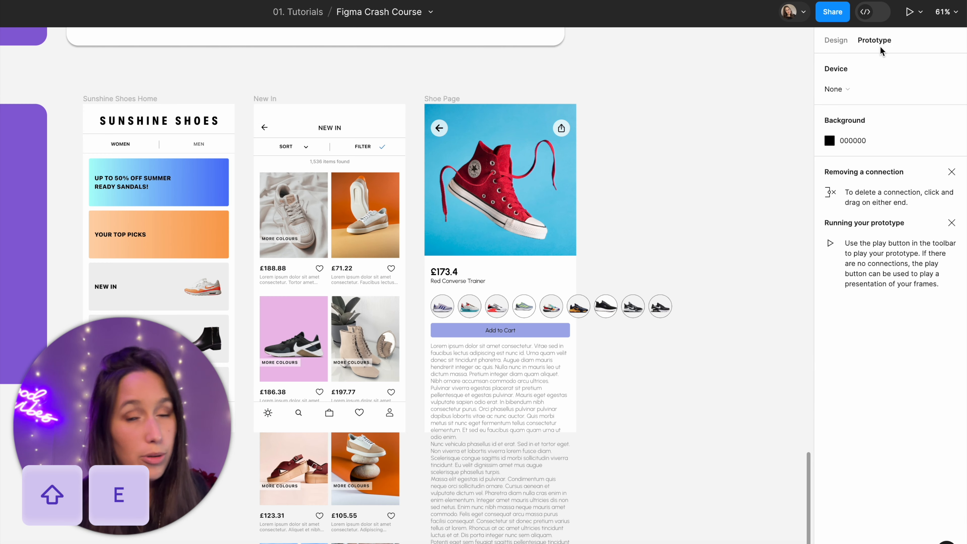
- Add an on-click interaction to the NEW IN banner on Sunshine Shoes Home that navigates to the New In frame
left_click(210, 280)
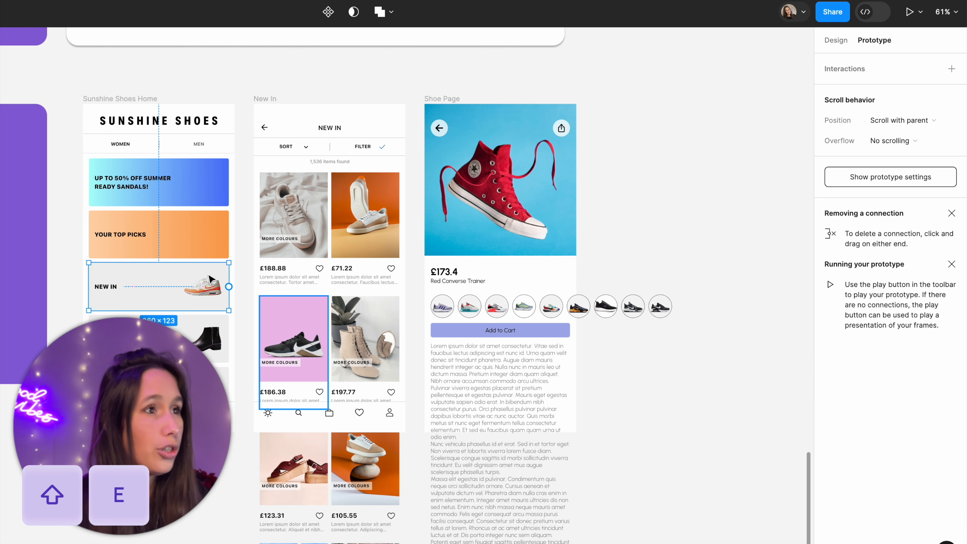
left_click(952, 69)
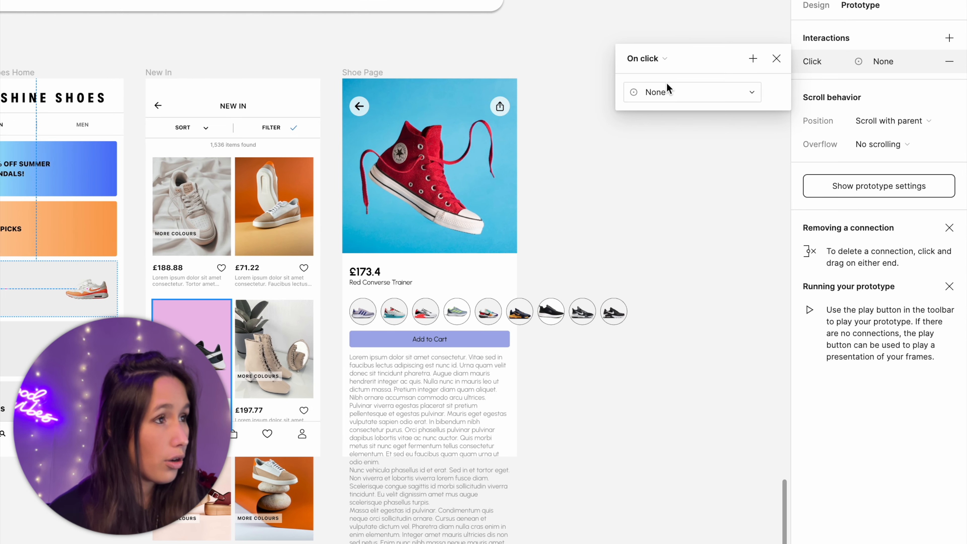
left_click(667, 90)
left_click(672, 125)
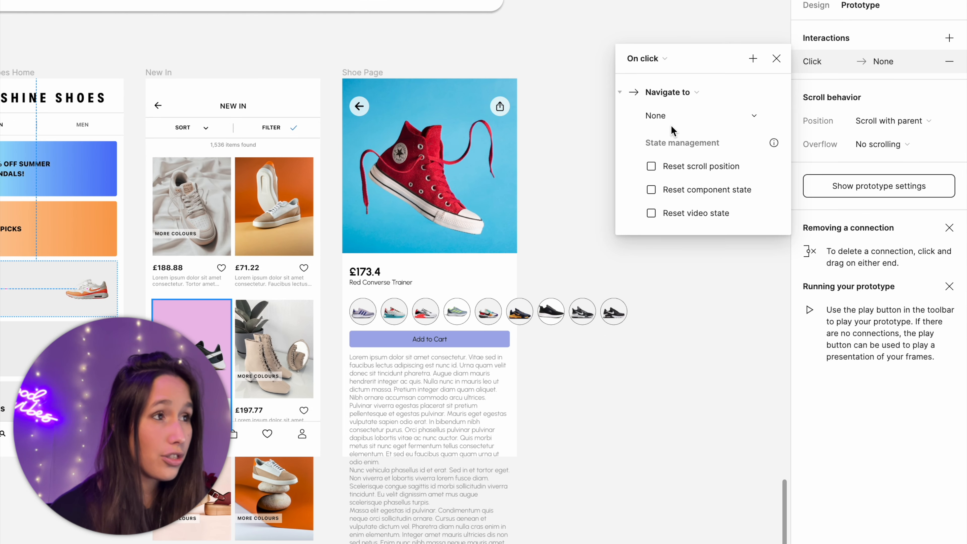
left_click(682, 115)
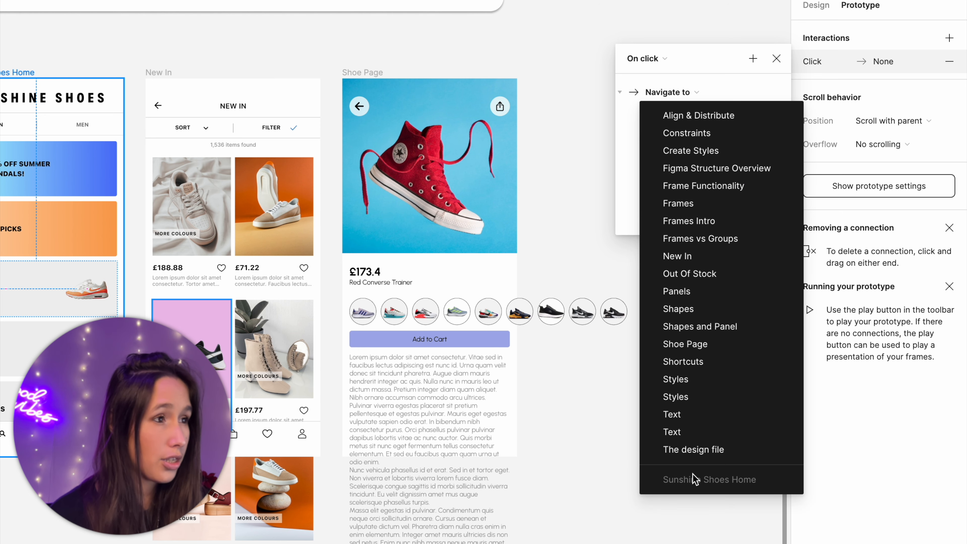
left_click(696, 261)
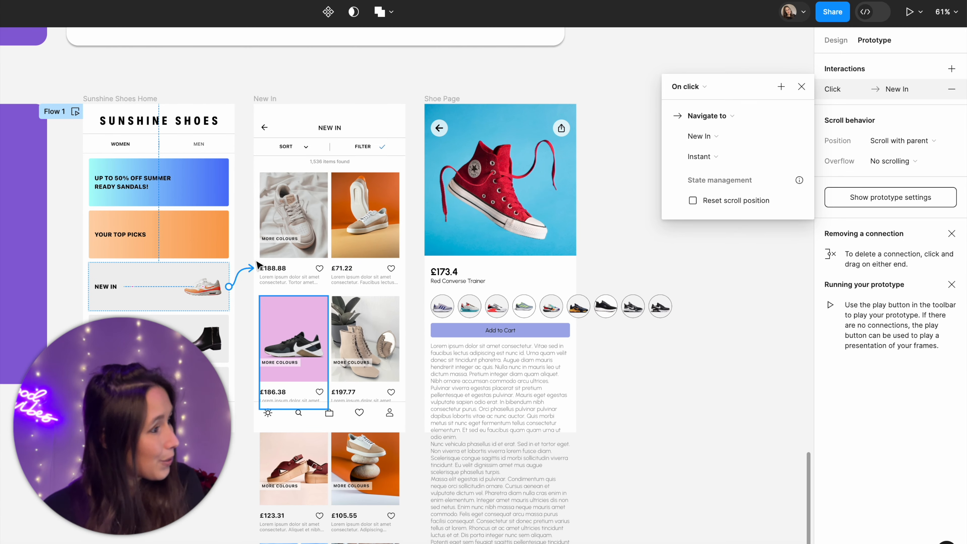
- Preview the prototype from Sunshine Shoes Home, follow the NEW IN banner to its destination, and close the preview
left_click(298, 78)
left_click(130, 99)
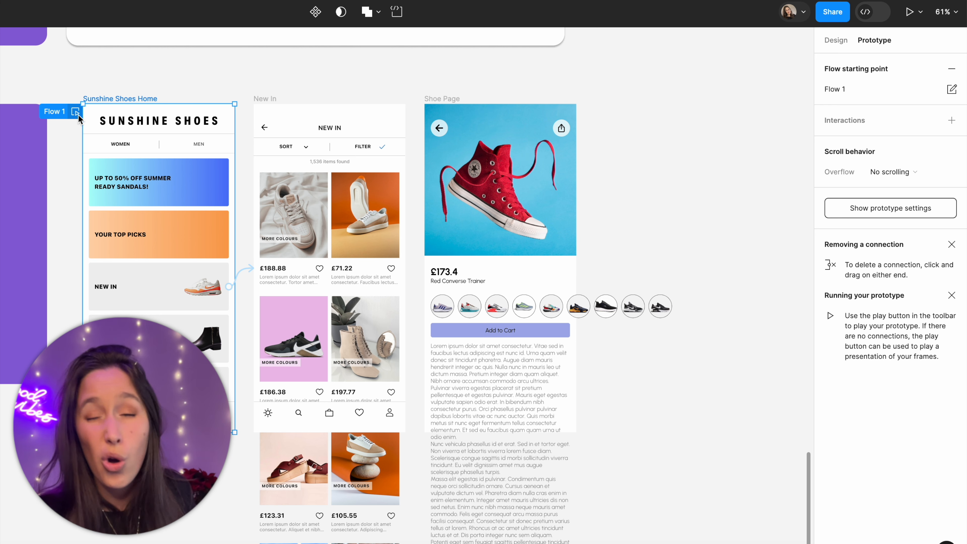
key("shift+space")
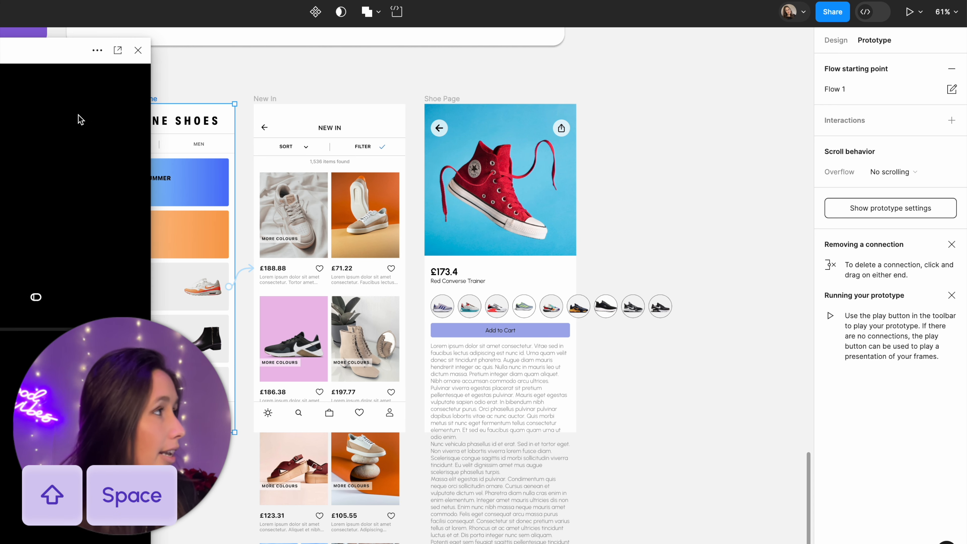
left_click_drag(40, 47, 496, 45)
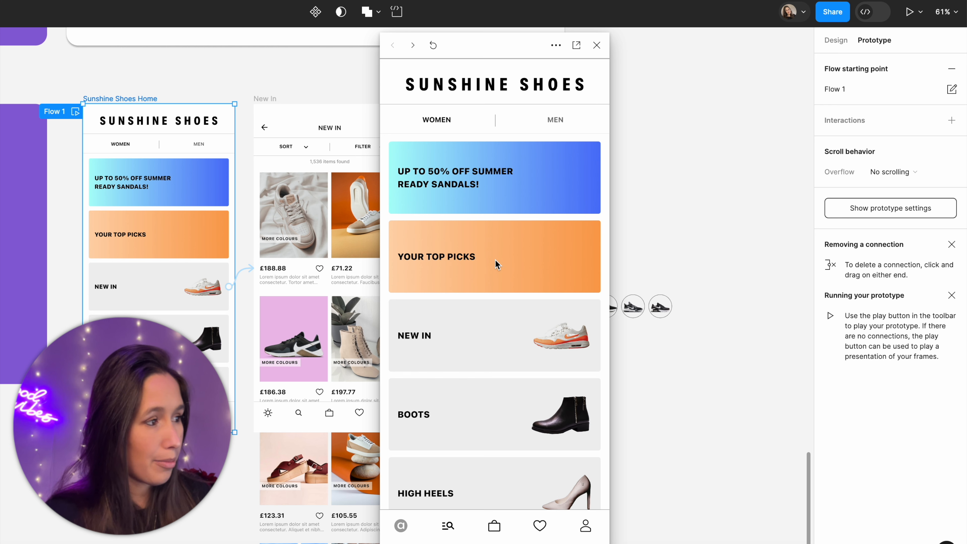
left_click(504, 327)
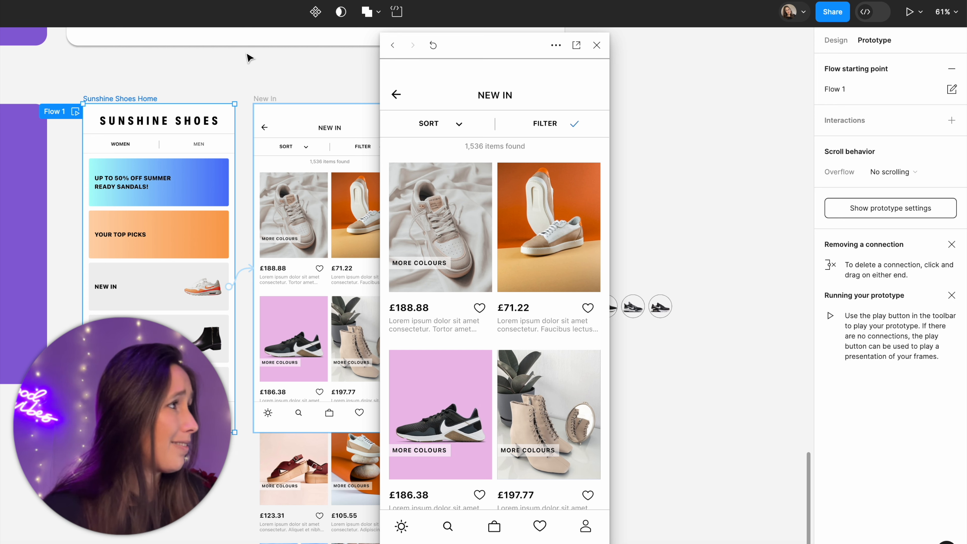
left_click(597, 45)
left_click(356, 98)
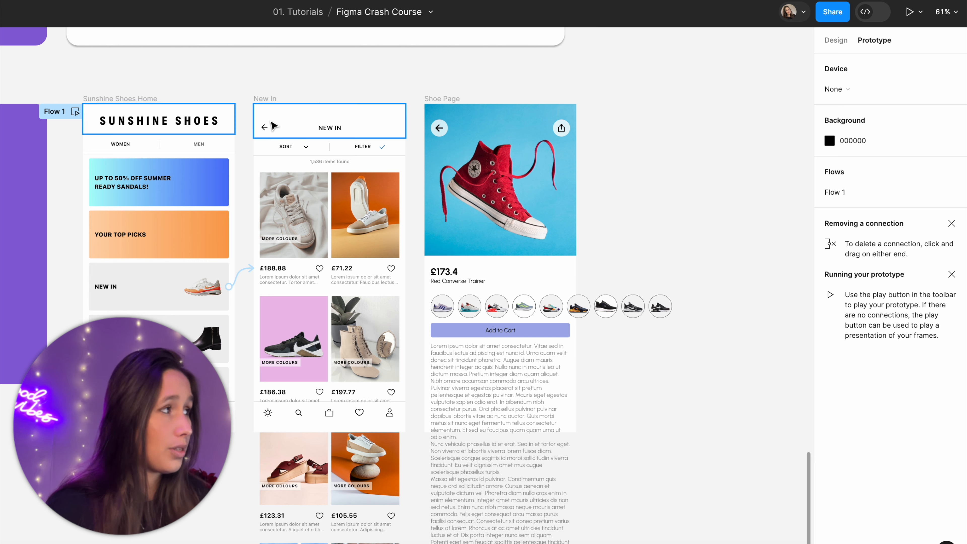
- Add an on-click interaction to the back arrow on New In that navigates to Sunshine Shoes Home
double_click(267, 127)
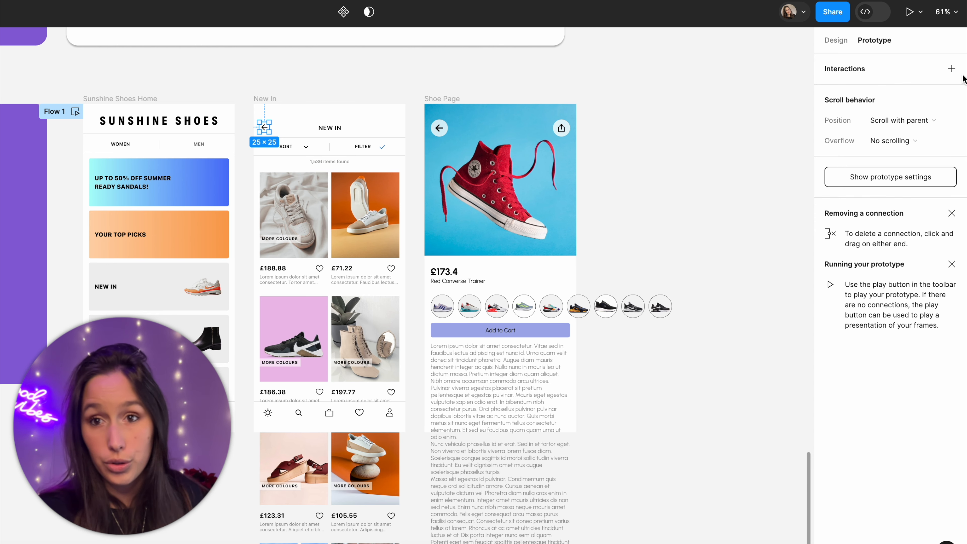
scroll(231, 121, "up", 5)
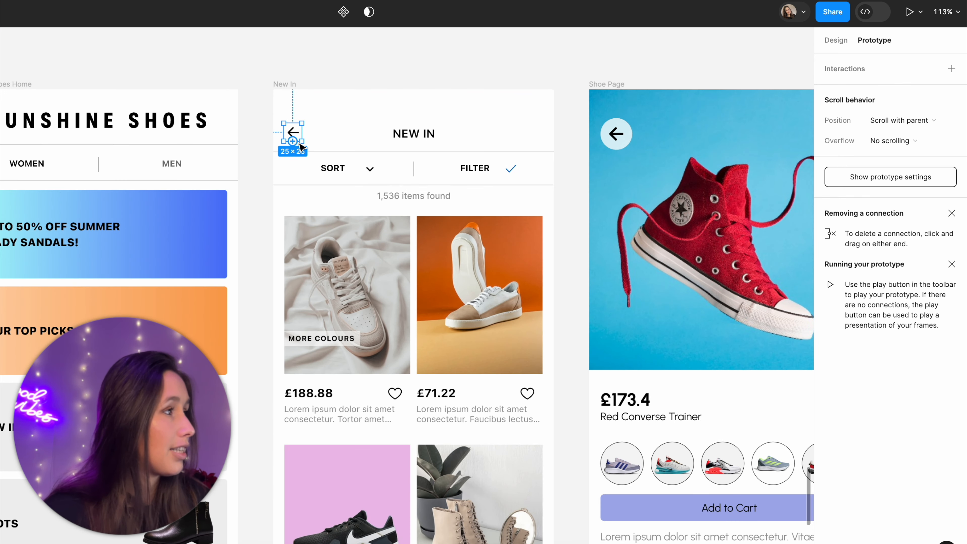
left_click_drag(284, 132, 208, 304)
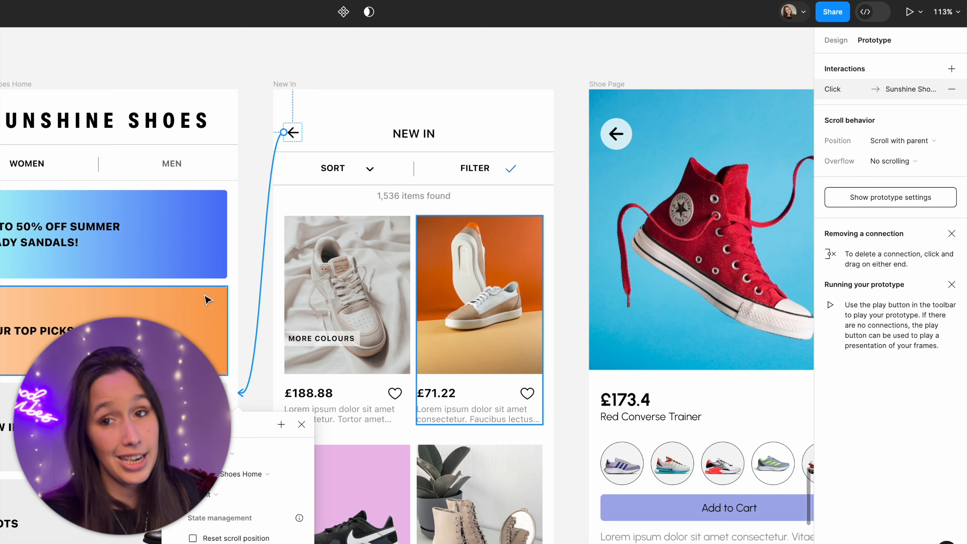
left_click(836, 92)
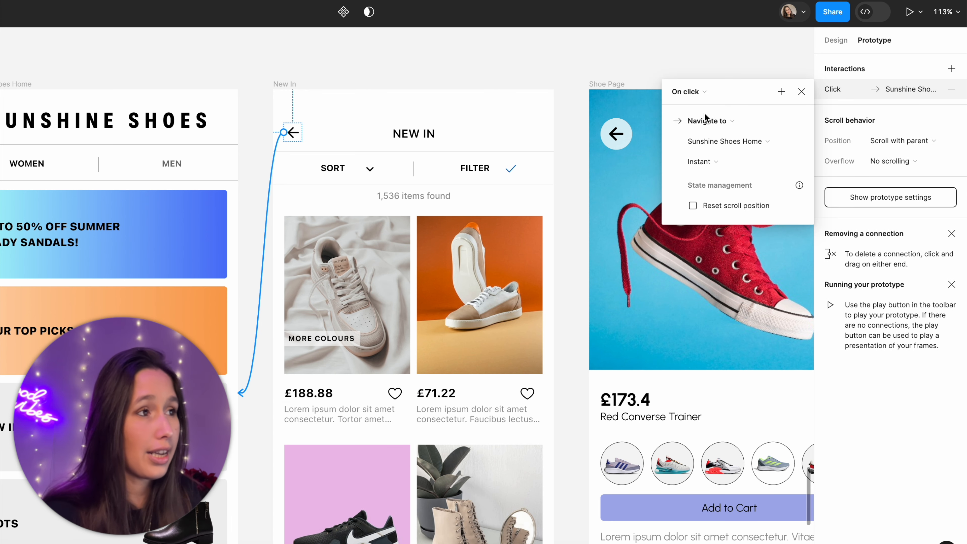
left_click(580, 71)
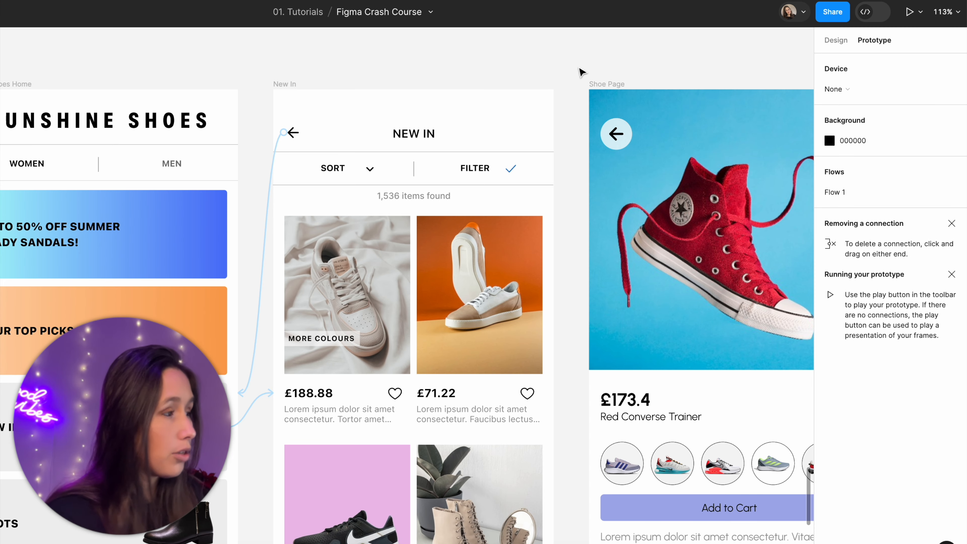
- Try a second, on-drag connection from the New In back arrow to Sunshine Shoes Home, and remove that extra interaction
scroll(581, 71, "down", 5)
scroll(580, 71, "up", 3)
scroll(581, 72, "right", 2)
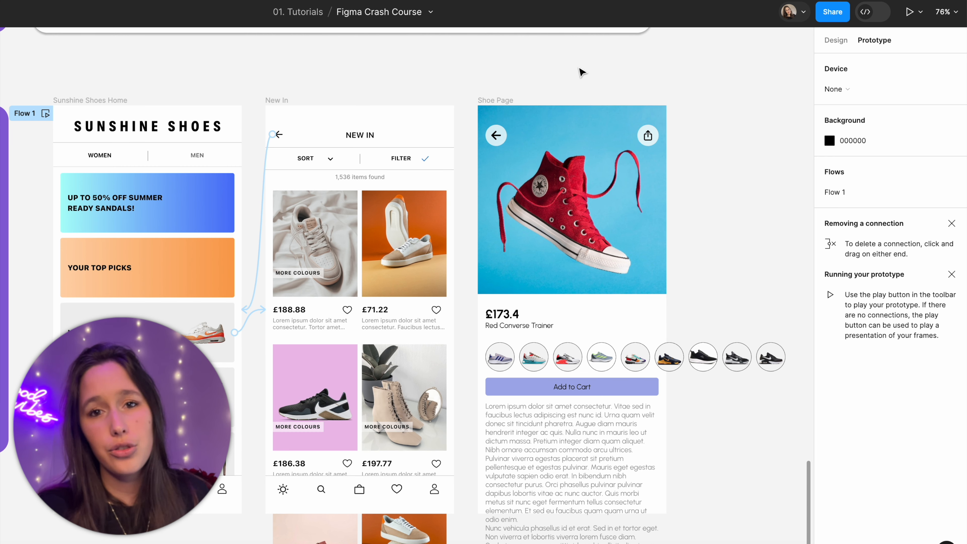
left_click(281, 138)
left_click_drag(280, 138, 225, 161)
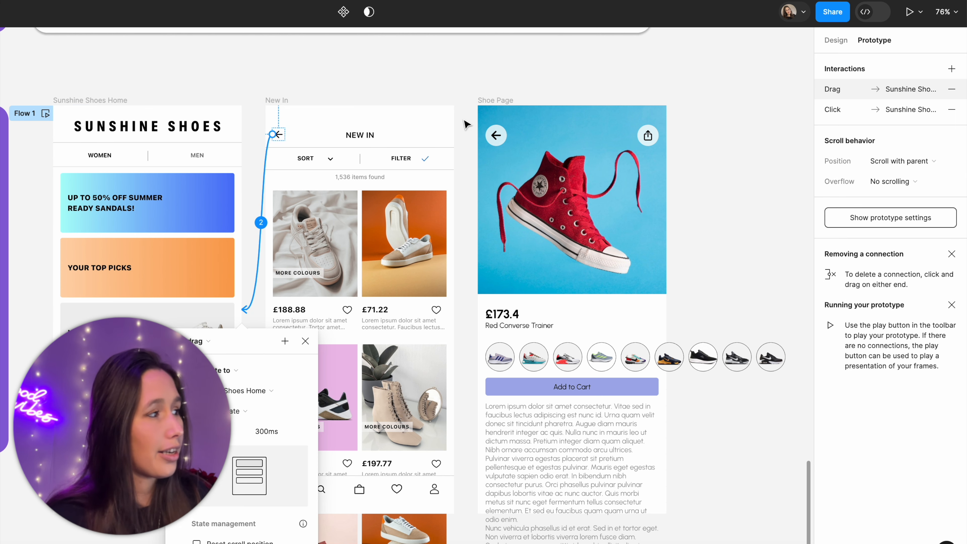
key("ctrl+z")
left_click_drag(239, 195, 238, 198)
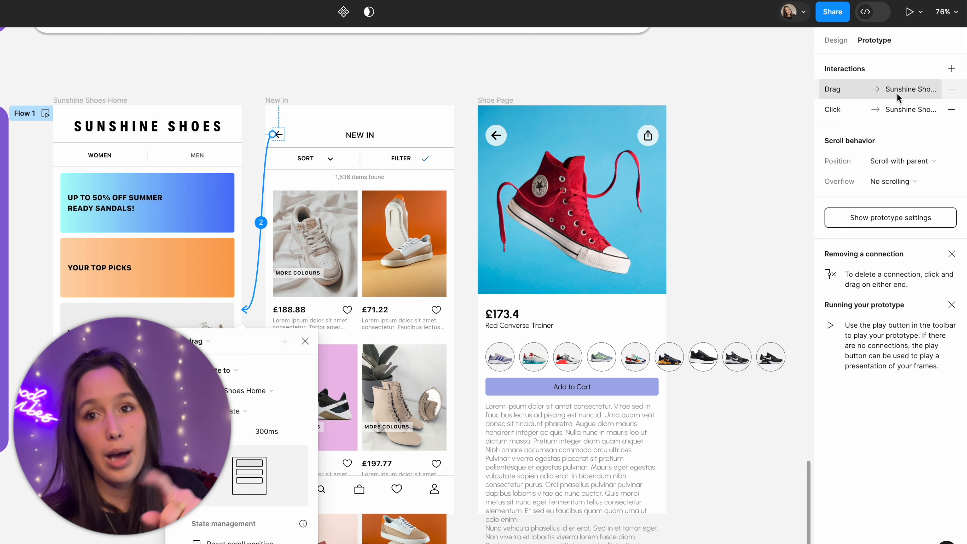
left_click(946, 93)
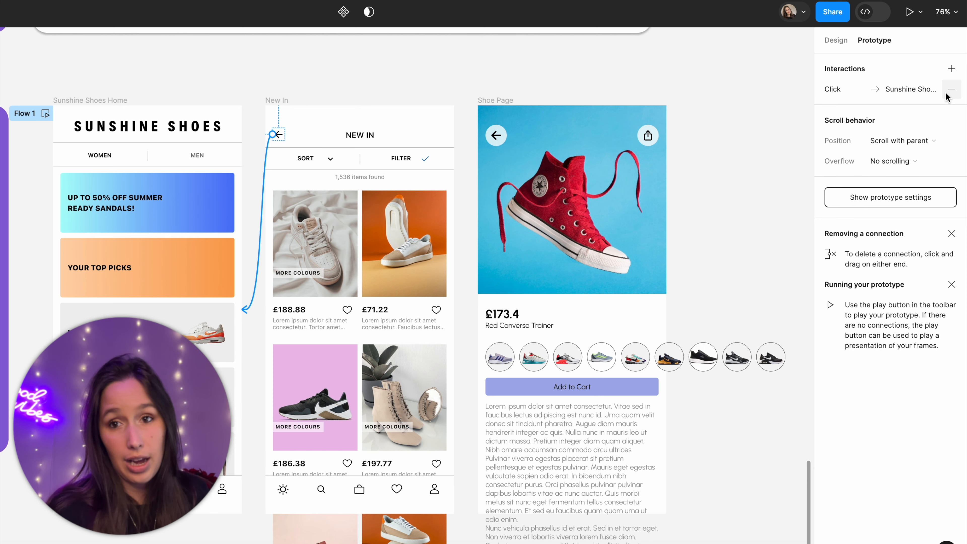
left_click(253, 167)
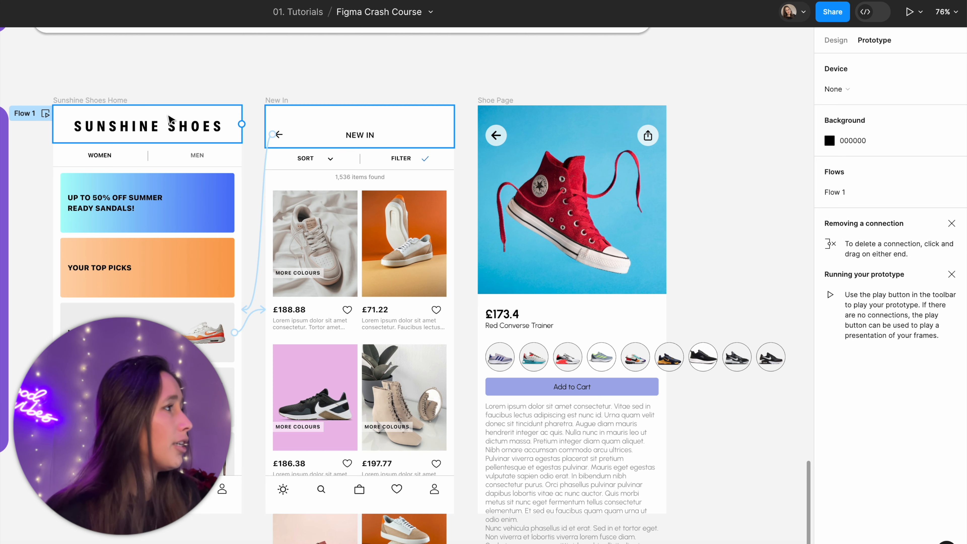
- Preview the flow from Sunshine Shoes Home, testing the NEW IN banner and the back arrow, and close the preview
left_click(109, 106)
key("shift+space")
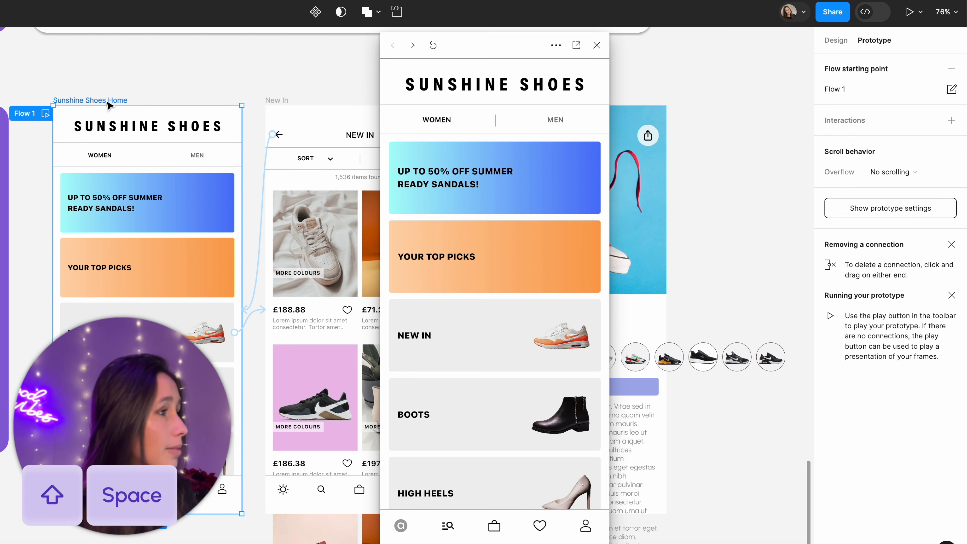
left_click(503, 340)
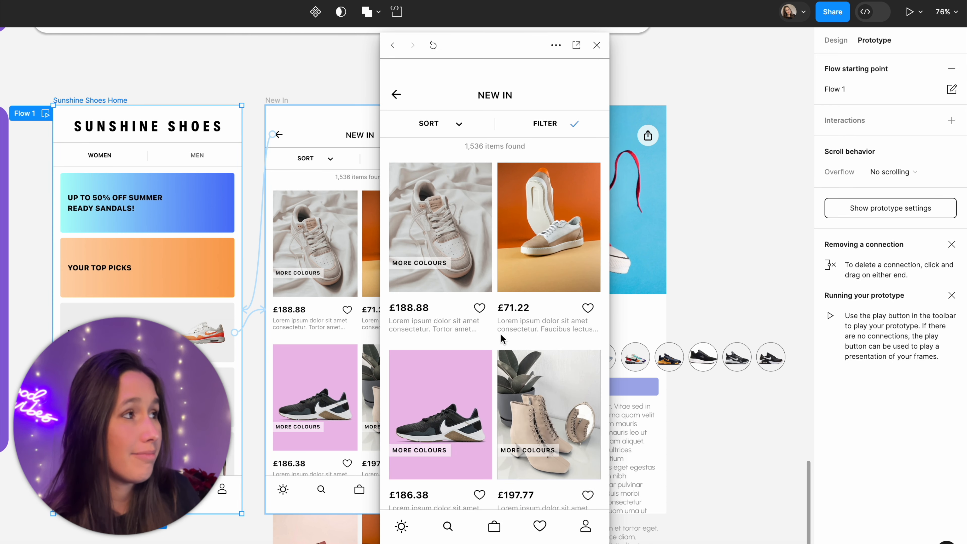
left_click(396, 94)
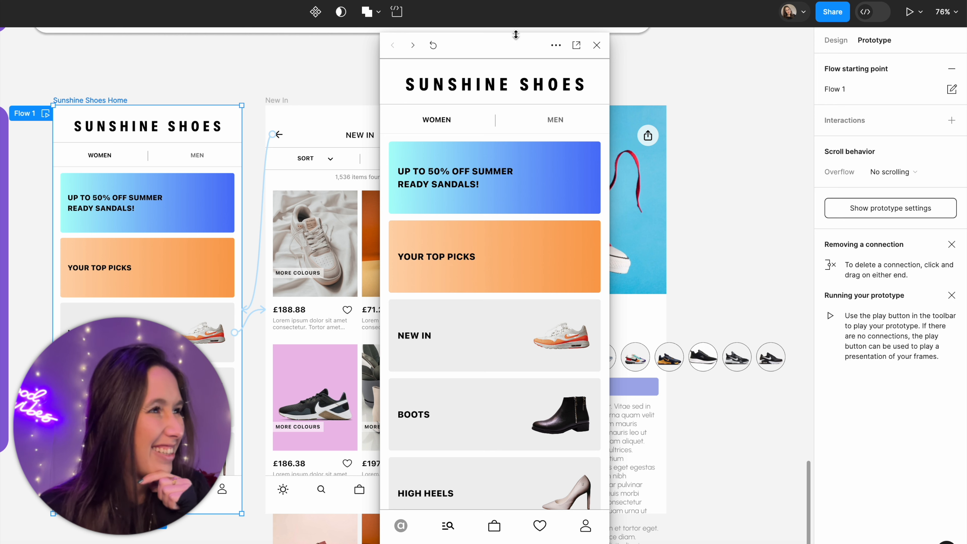
left_click(596, 46)
left_click(262, 85)
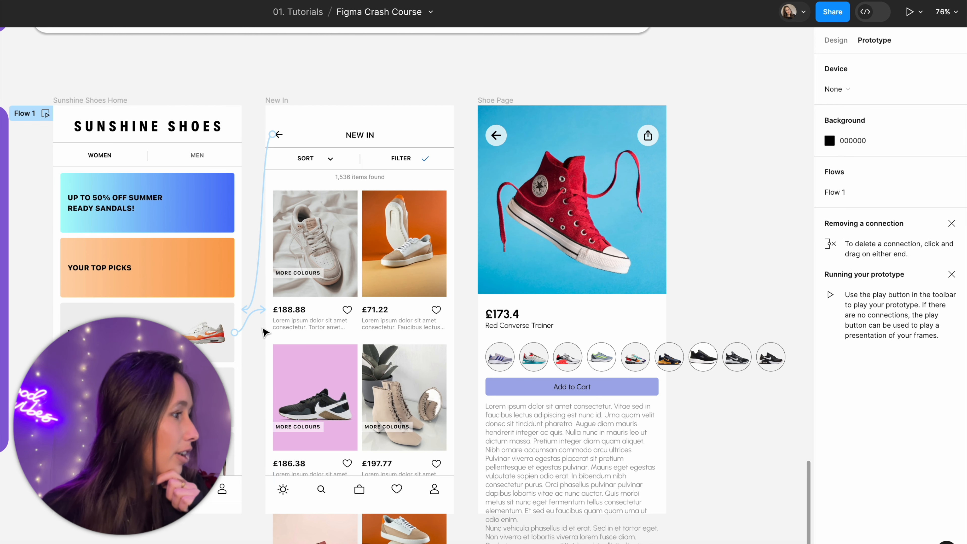
- Set the NEW IN banner's on-click transition to New In to a leftward Move in animation
left_click(259, 317)
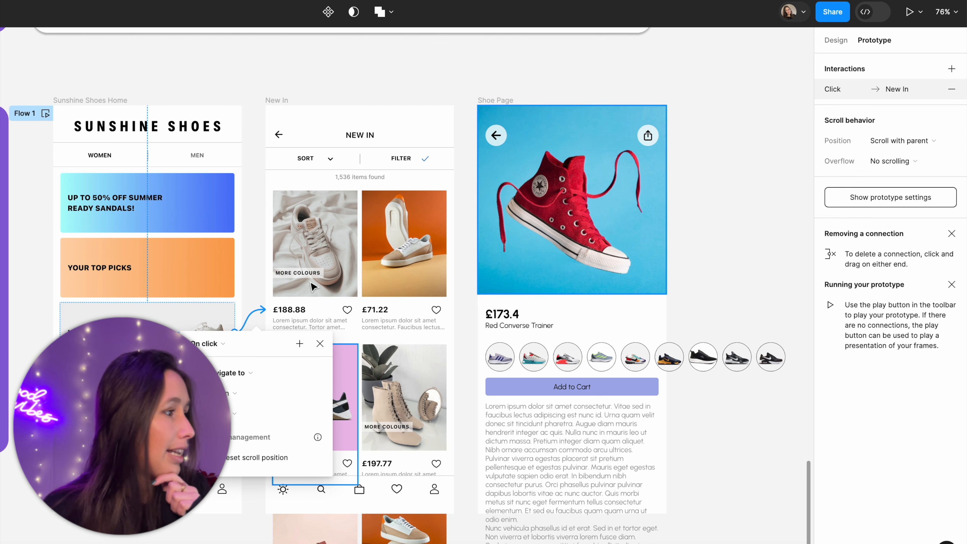
left_click_drag(255, 347, 393, 264)
left_click(380, 265)
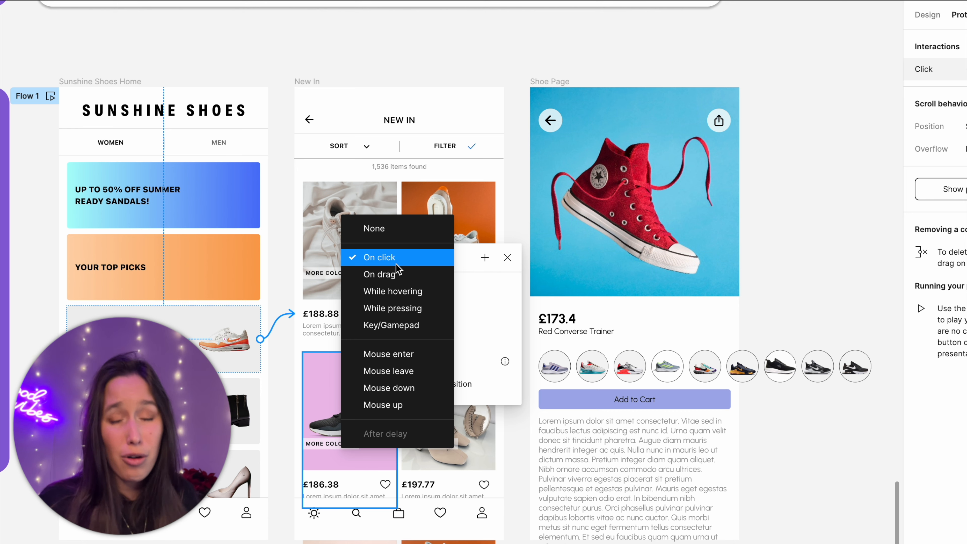
left_click(396, 264)
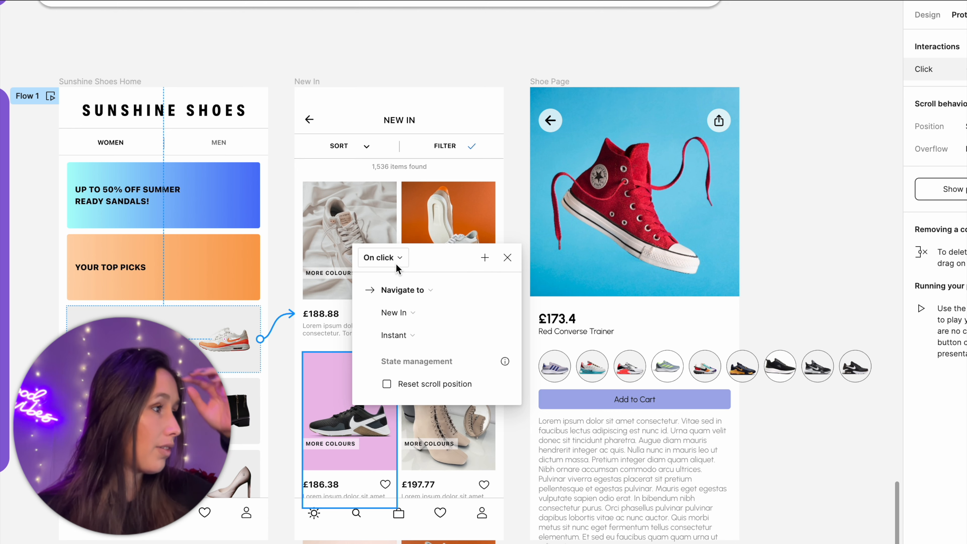
left_click(410, 331)
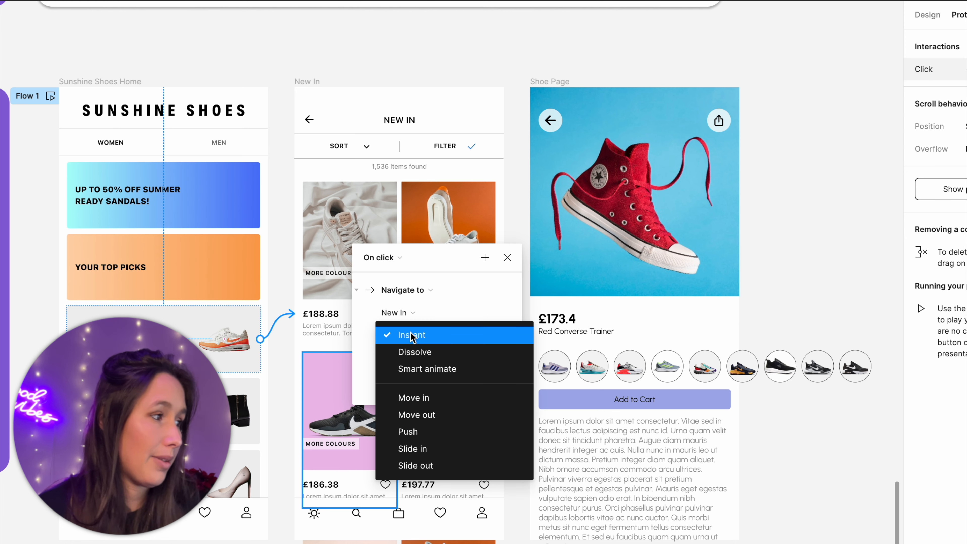
left_click(442, 398)
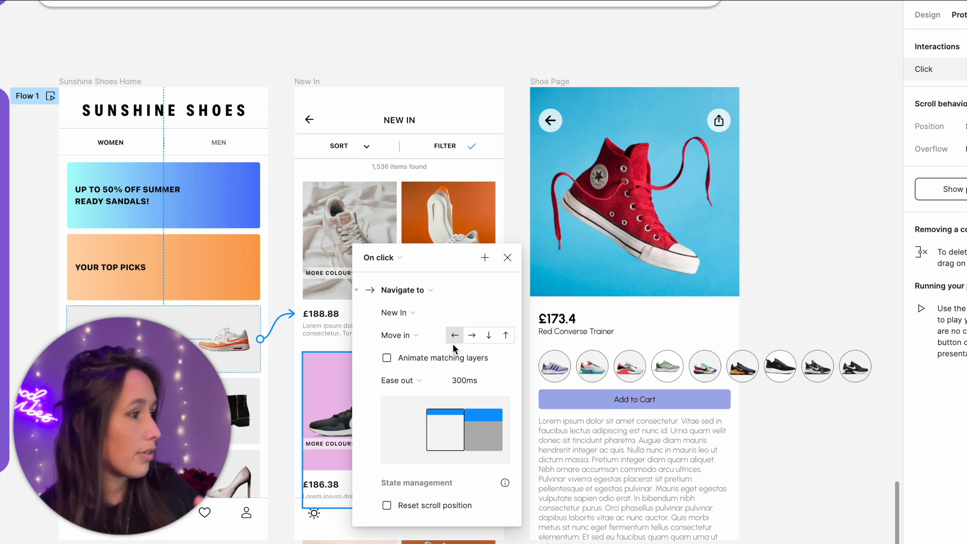
left_click(289, 228)
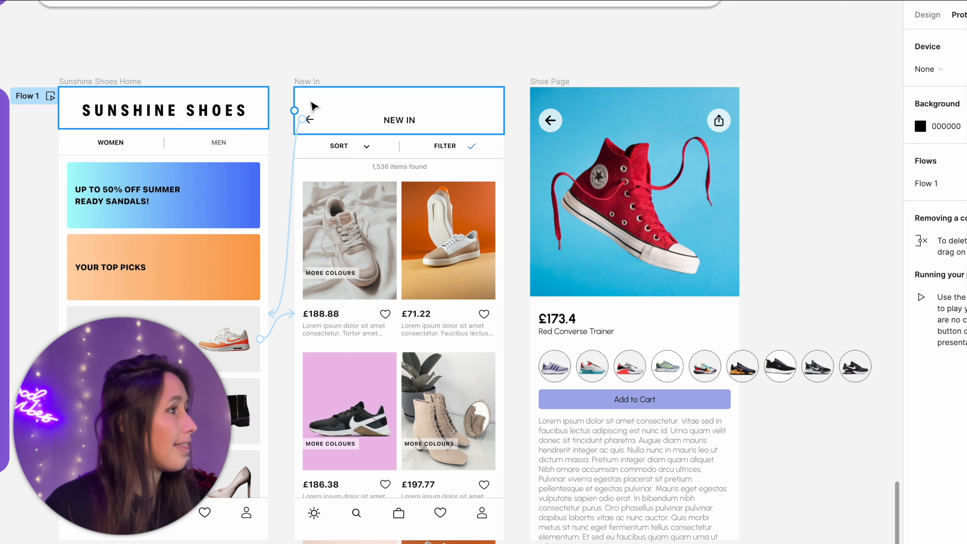
- Set the New In back arrow's transition to Sunshine Shoes Home to Move out, moving rightward
left_click(298, 130)
left_click(271, 239)
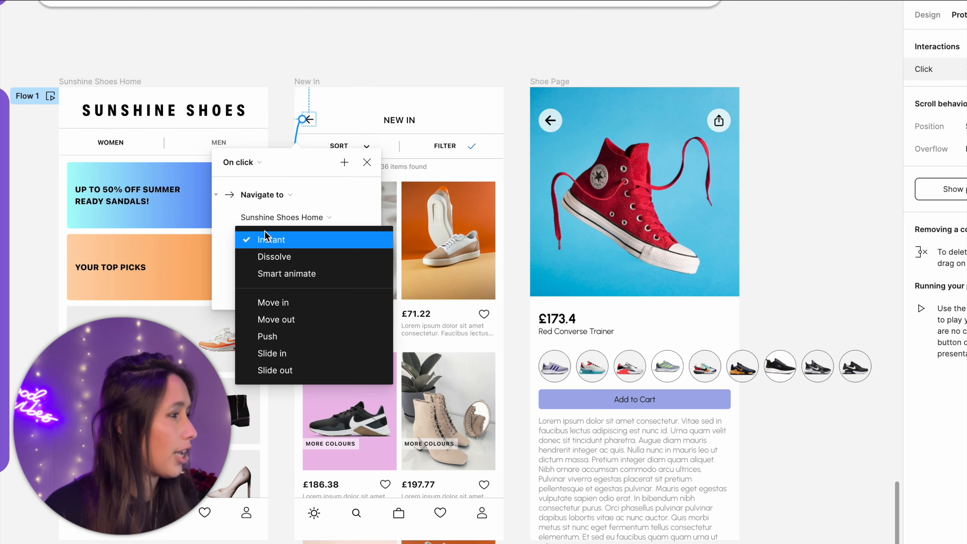
left_click(276, 319)
left_click(331, 240)
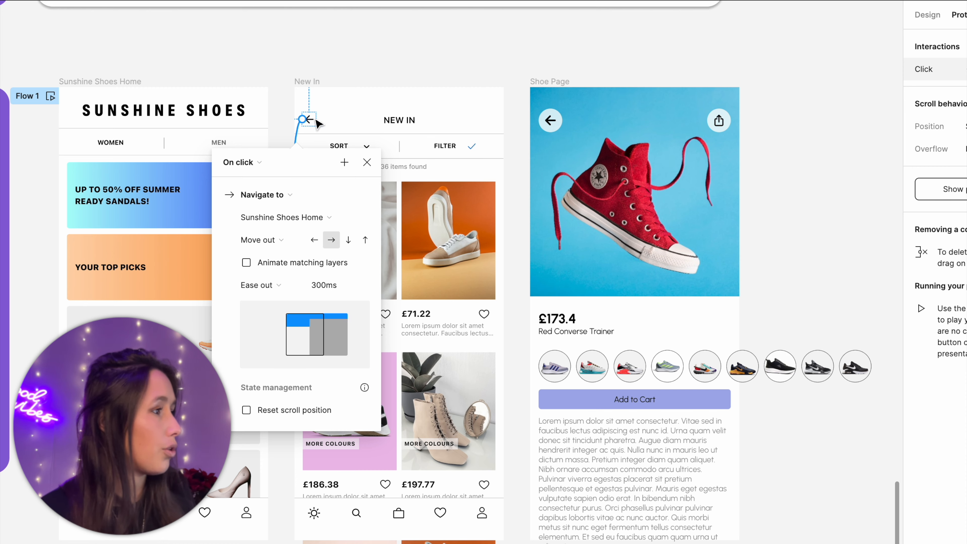
left_click(288, 61)
- Preview the Move in and Move out transitions between Sunshine Shoes Home and New In, and close the preview
left_click(87, 81)
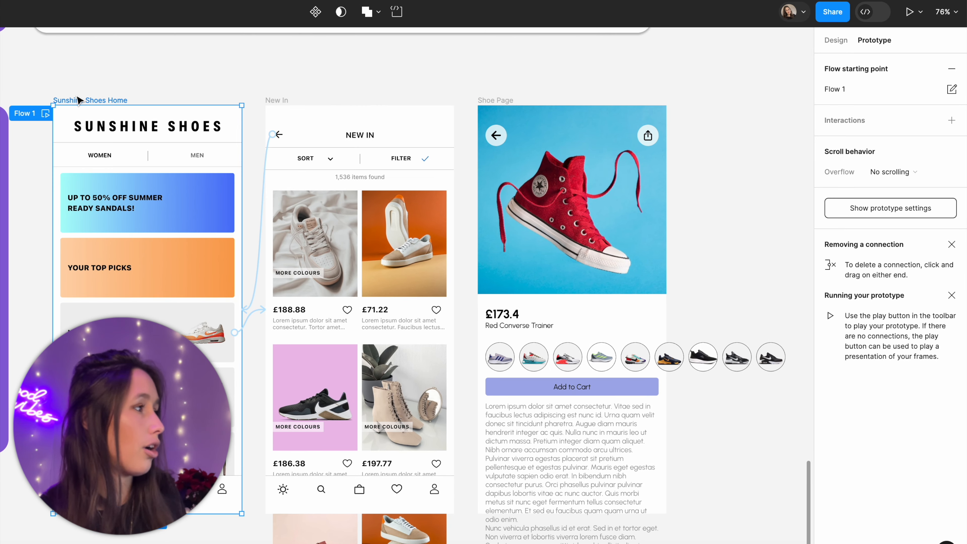
key("shift+space")
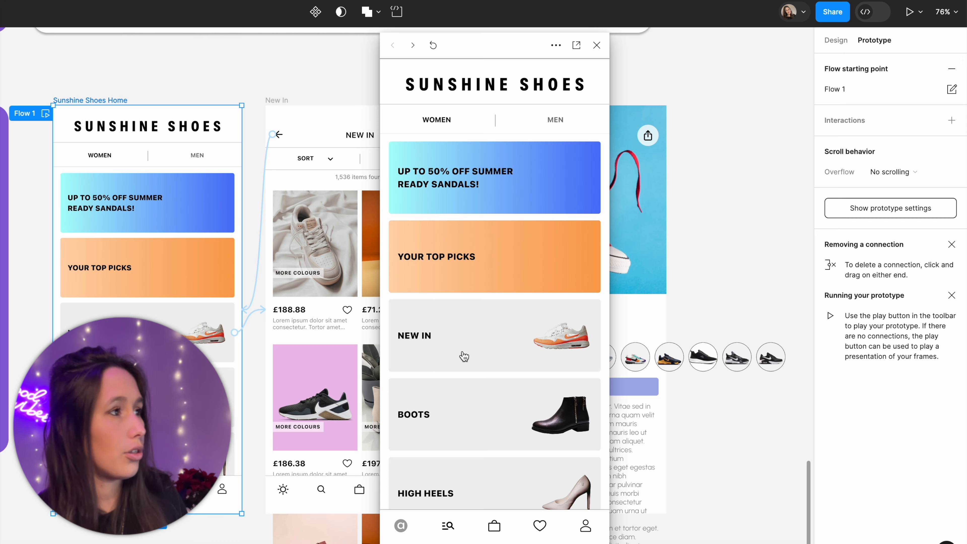
left_click(464, 356)
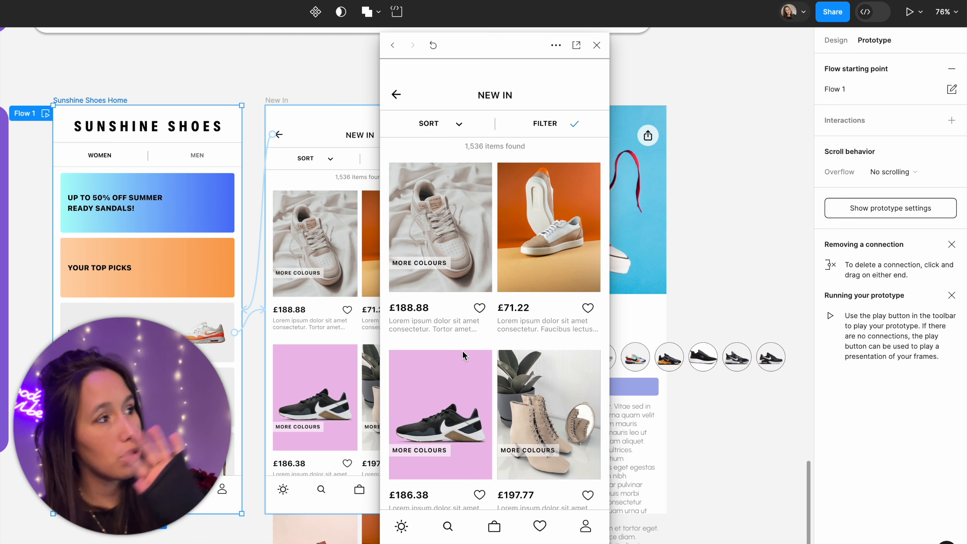
left_click(399, 97)
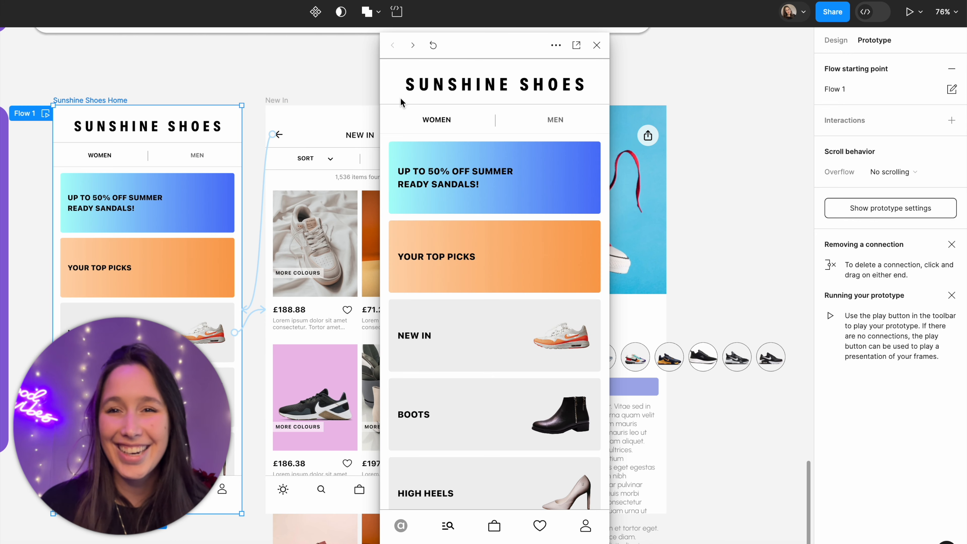
key("Escape")
left_click(596, 45)
- Set the New In frame's overflow scroll behavior to Vertical
scroll(412, 242, "down", 10)
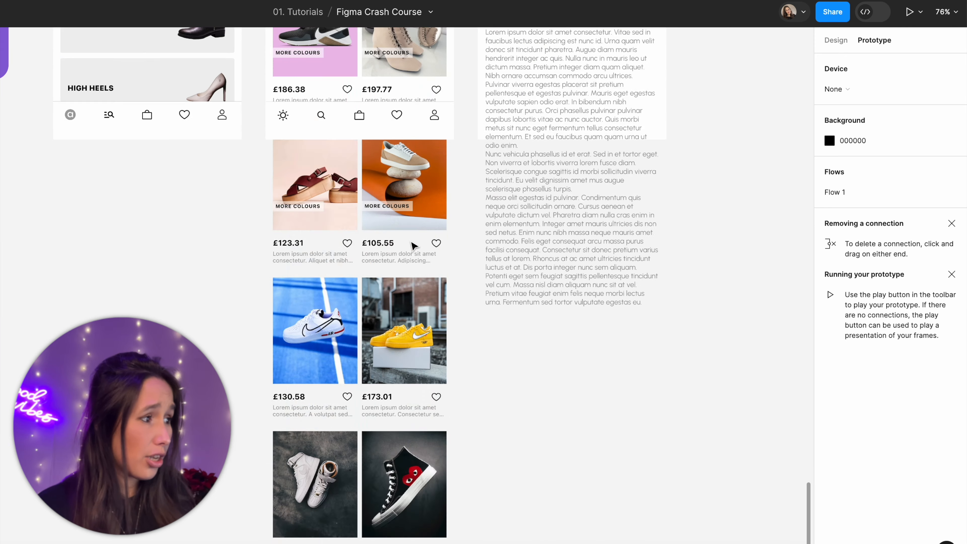
scroll(413, 246, "down", 20)
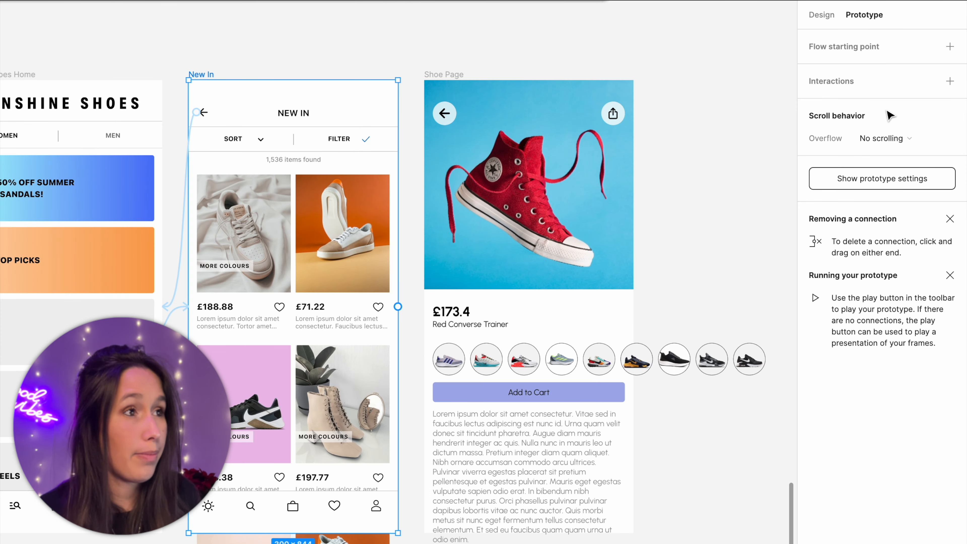
left_click(881, 139)
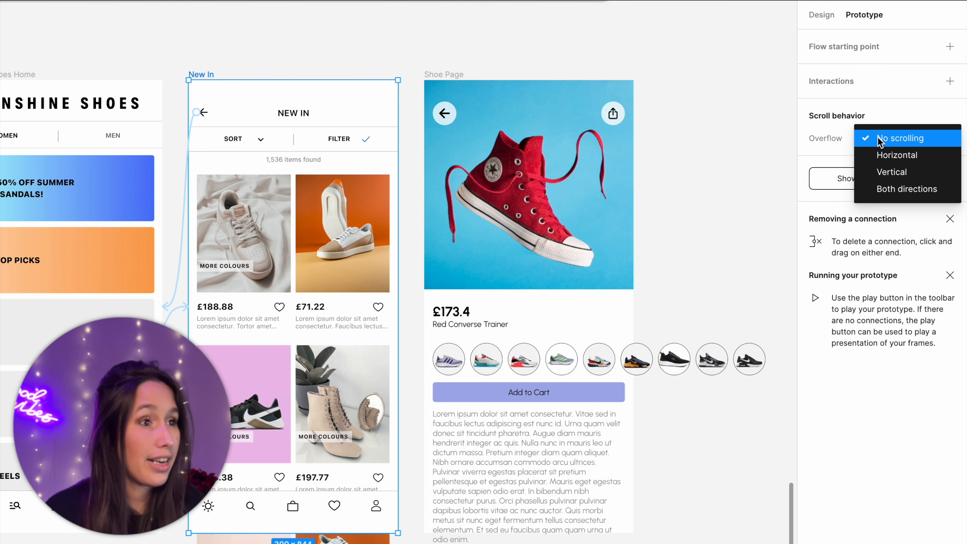
left_click(880, 171)
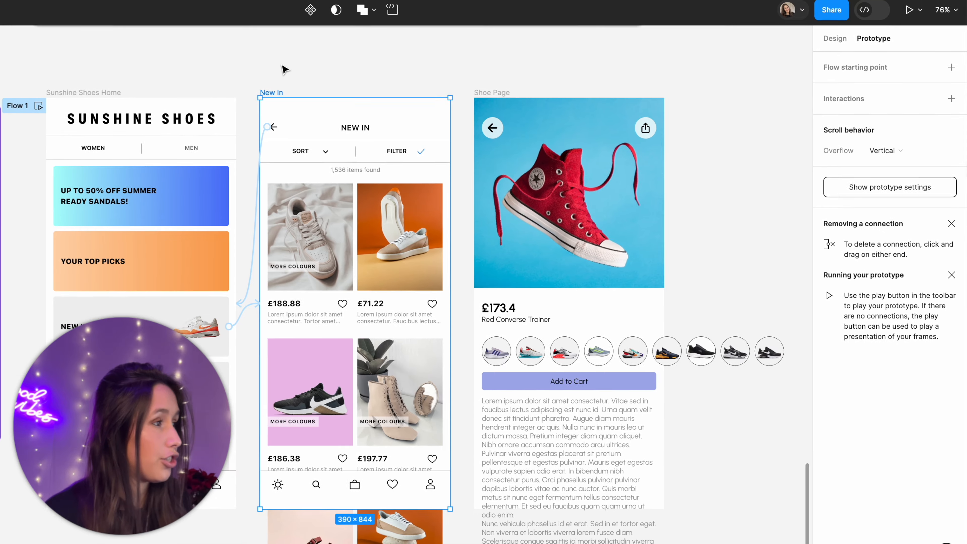
- Preview the New In screen, scroll through its product cards to check the header and tab bar, and close the preview
key("shift+space")
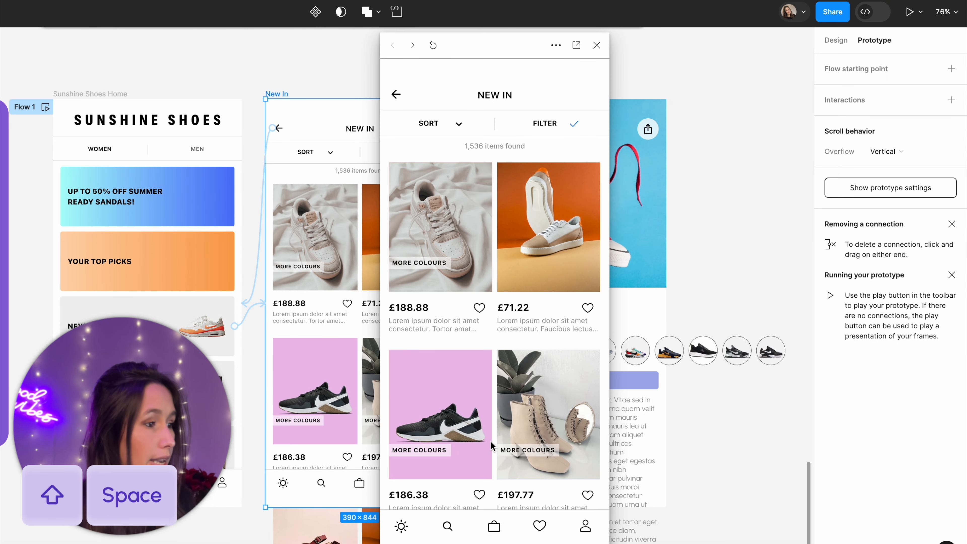
scroll(491, 446, "down", 20)
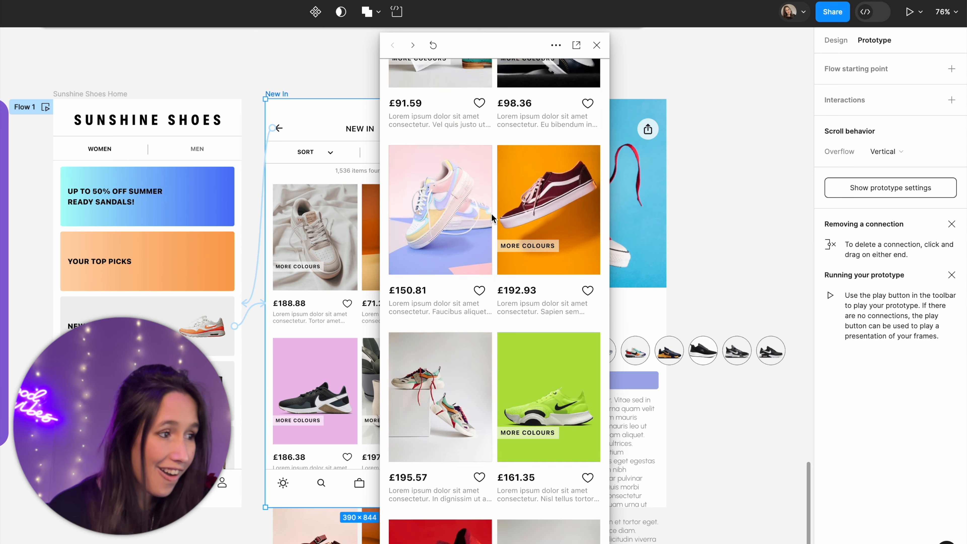
scroll(491, 217, "up", 20)
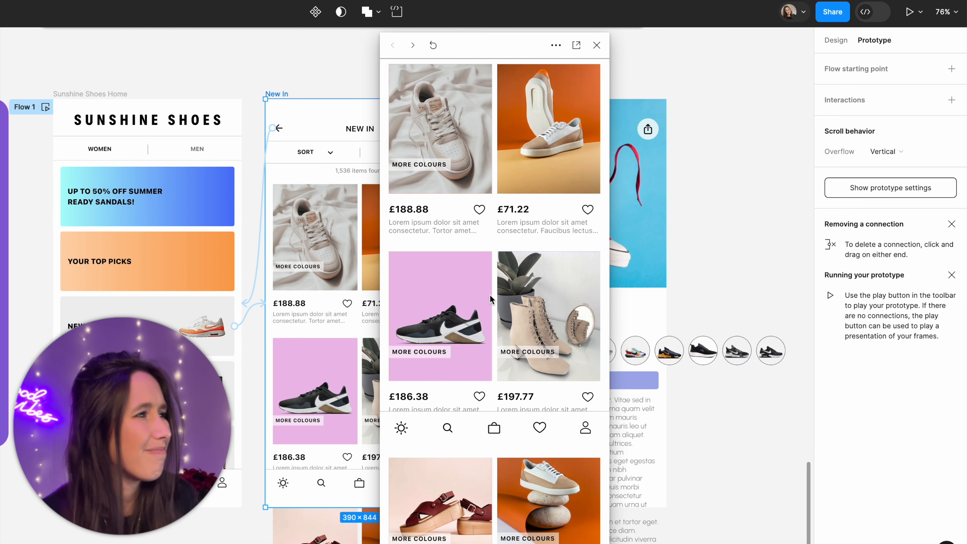
scroll(480, 335, "up", 5)
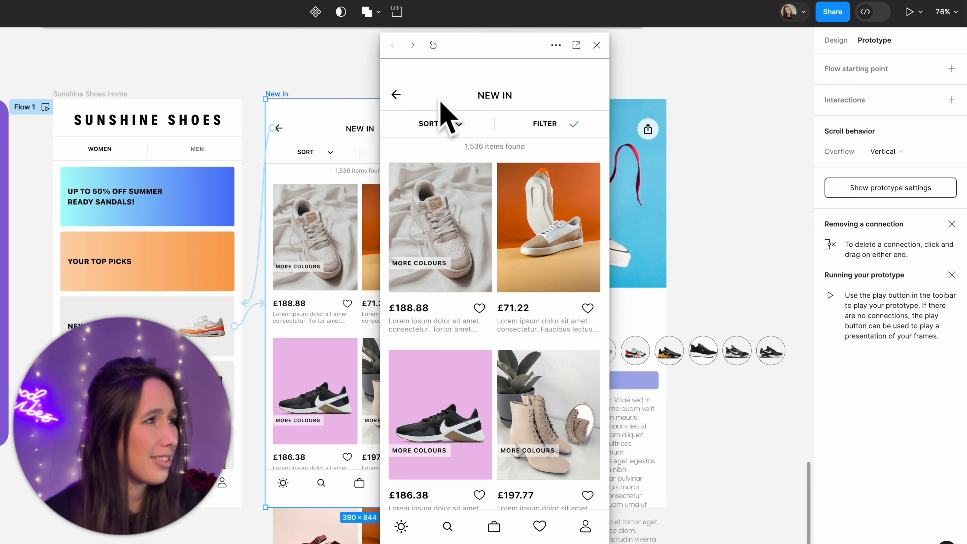
scroll(472, 488, "down", 10)
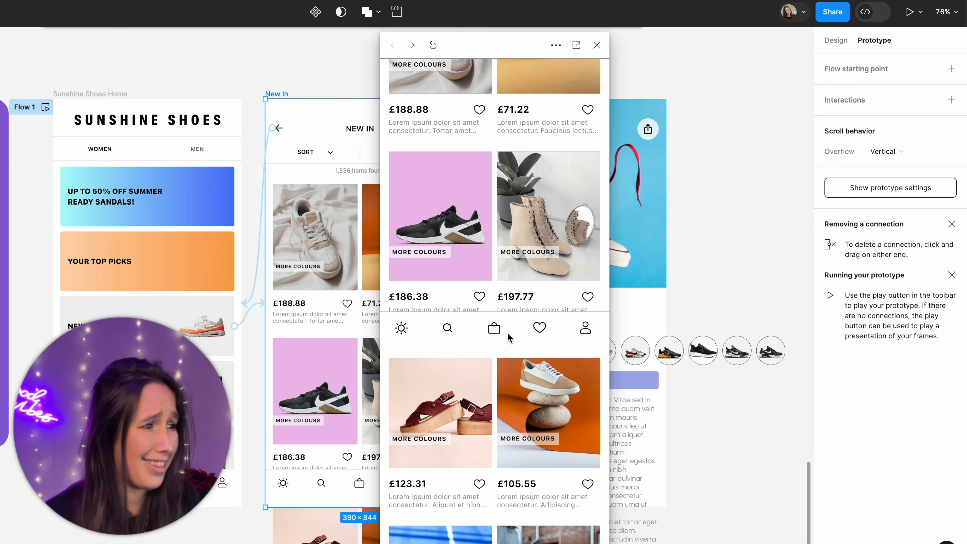
scroll(507, 316, "down", 4)
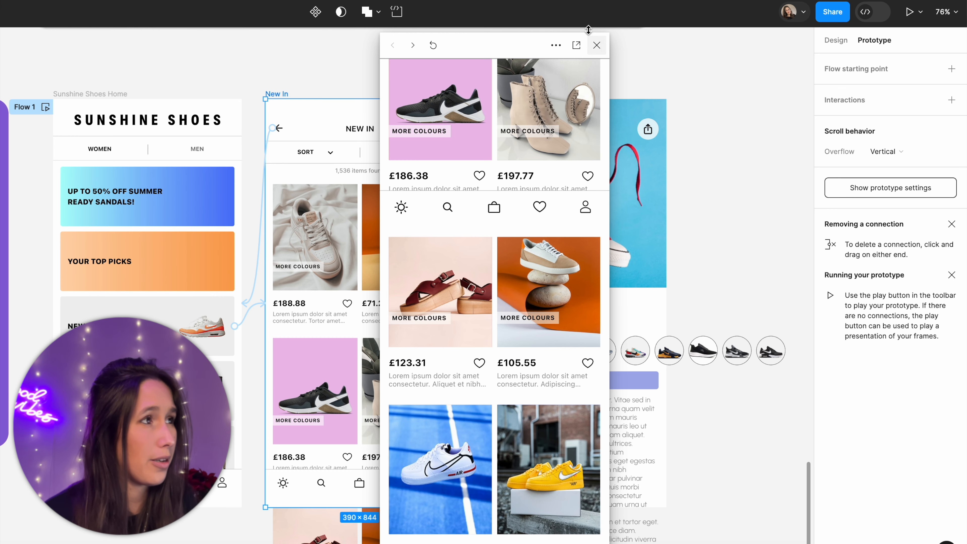
left_click(597, 45)
- Set the scroll position of New In's Nav Bar and Tab Bar to Fixed (stay in place)
left_click(410, 129)
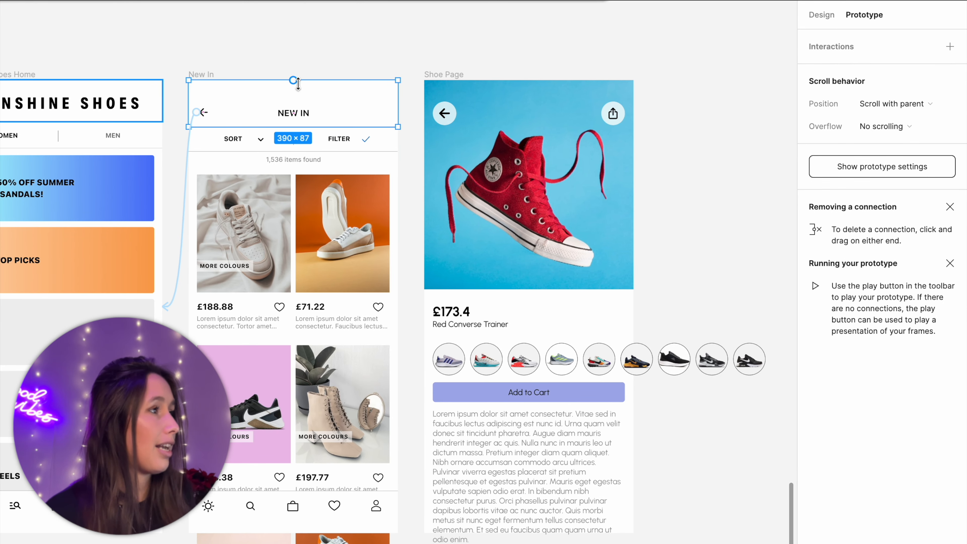
left_click(354, 525)
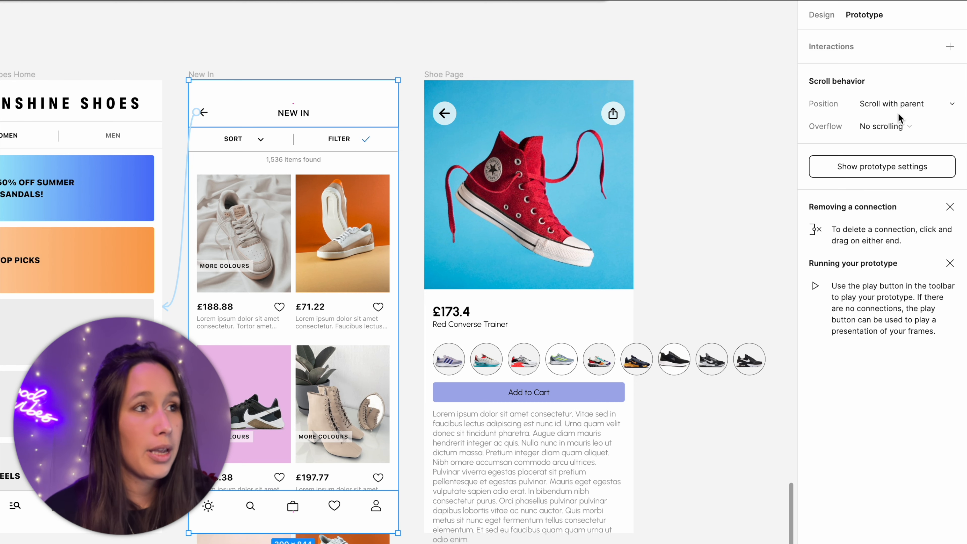
left_click(887, 105)
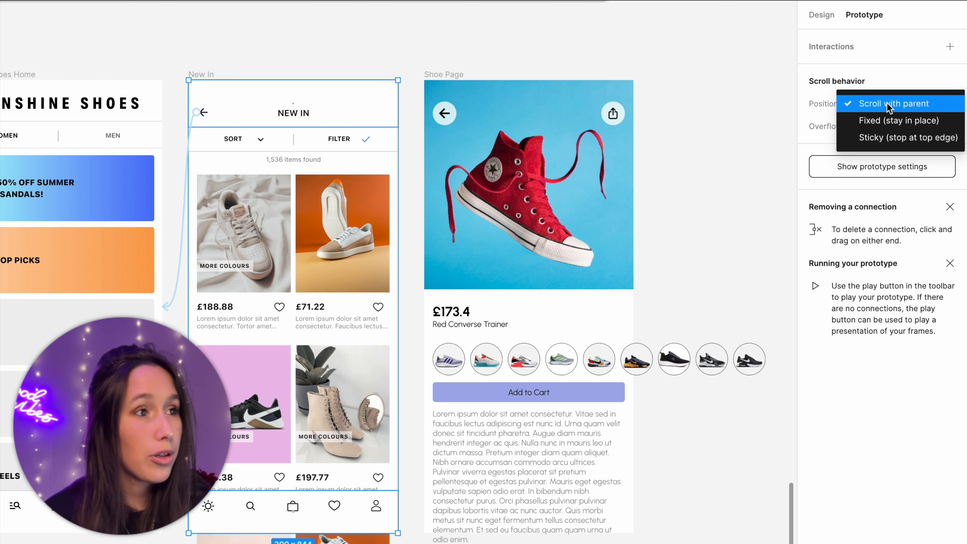
left_click(889, 119)
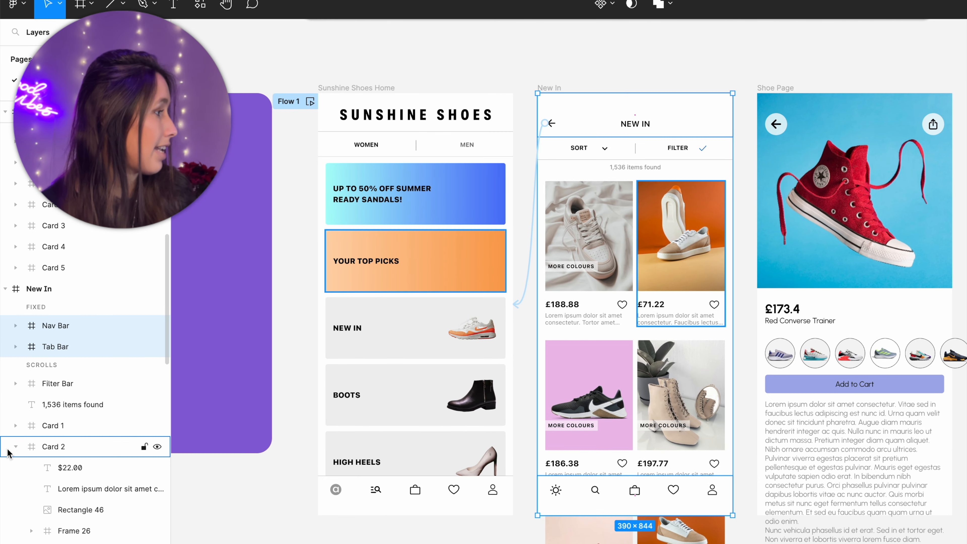
left_click(15, 446)
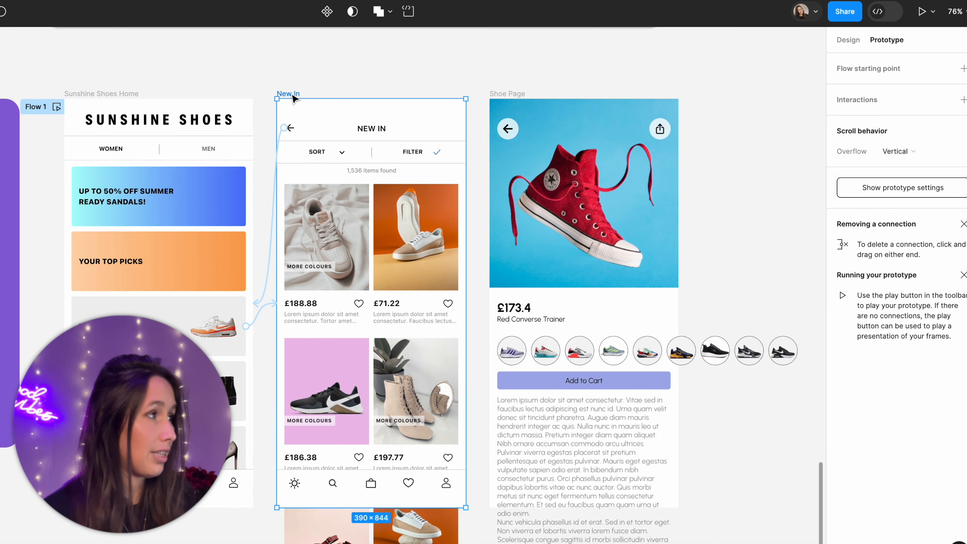
- Preview New In to test vertical scrolling with the fixed bars and the back transition to the home screen, and close the preview
key("shift+space")
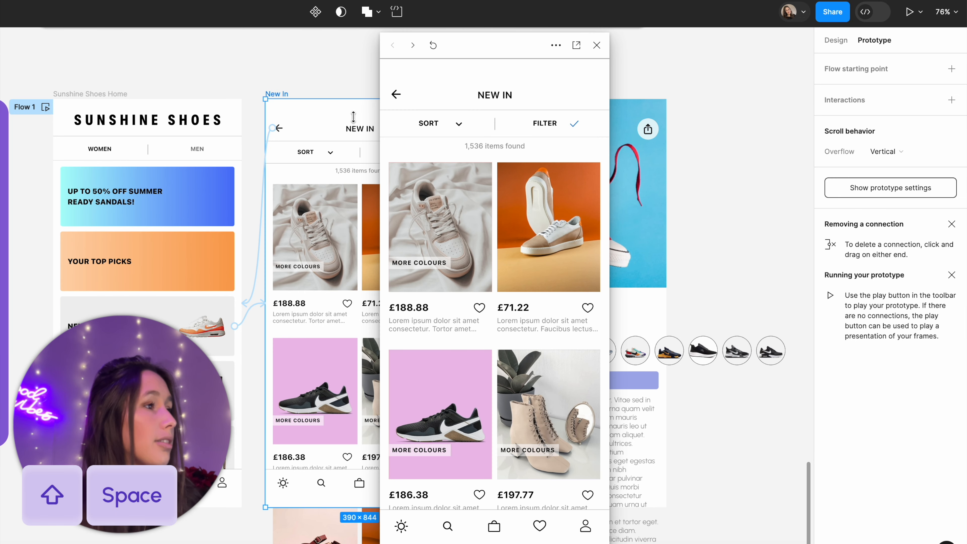
scroll(516, 154, "down", 10)
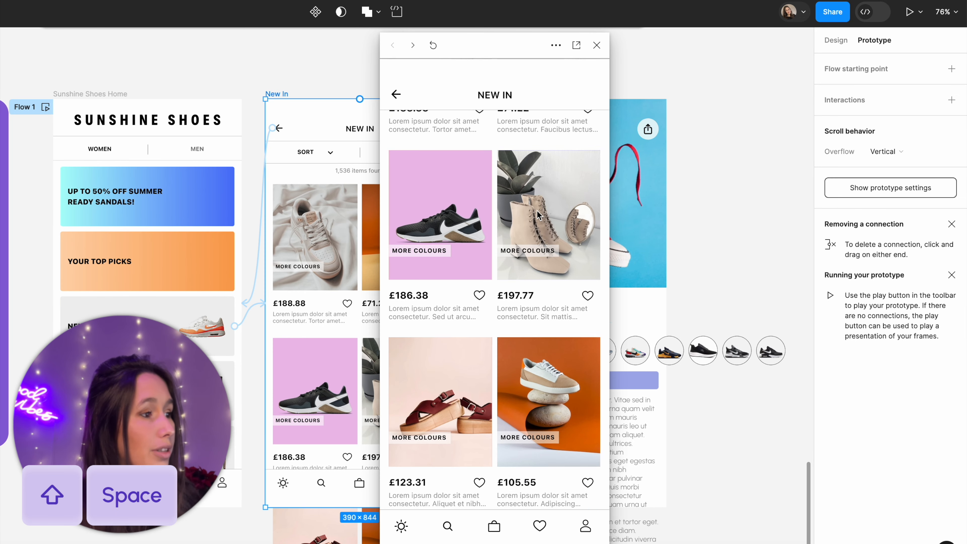
scroll(516, 154, "down", 7)
scroll(506, 149, "up", 8)
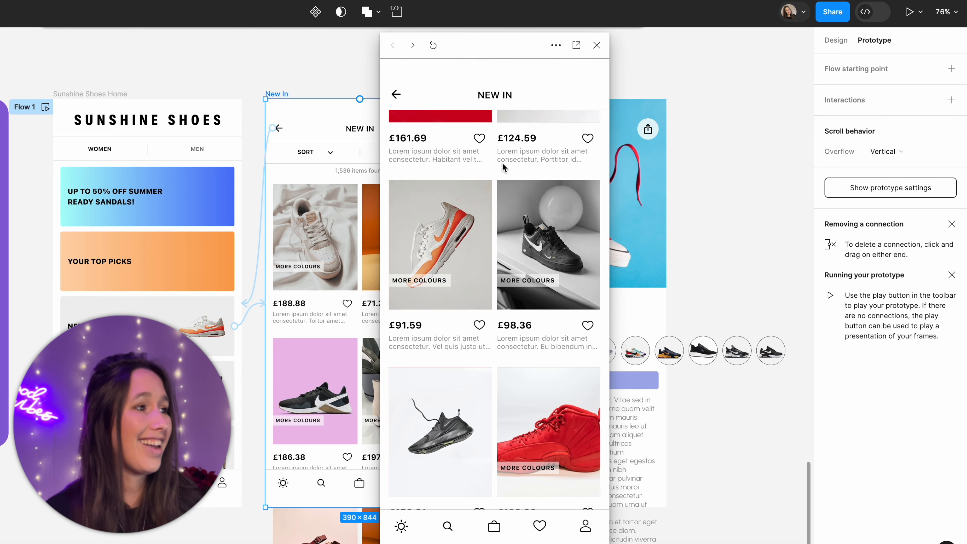
scroll(495, 143, "down", 5)
scroll(483, 135, "up", 1)
scroll(483, 136, "up", 10)
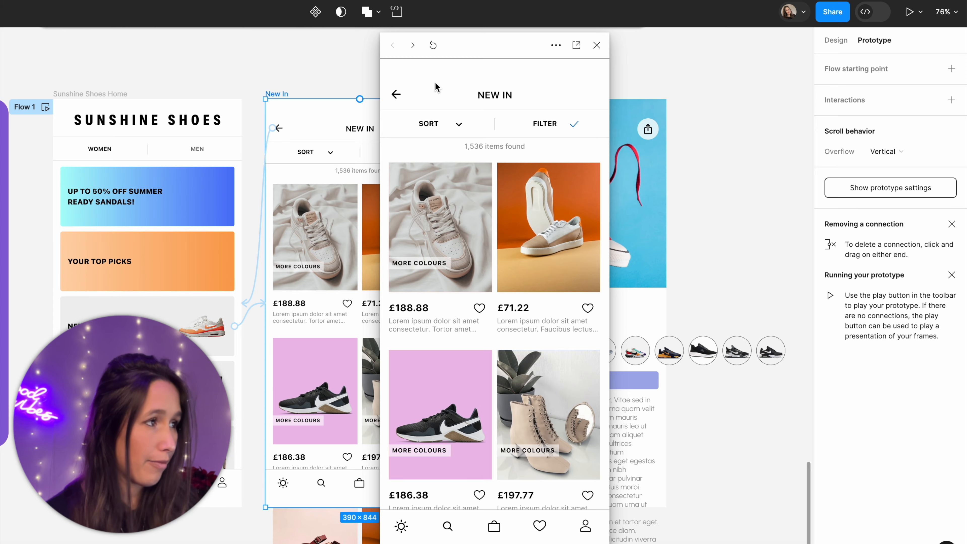
scroll(436, 91, "down", 6)
scroll(450, 89, "down", 3)
left_click(396, 94)
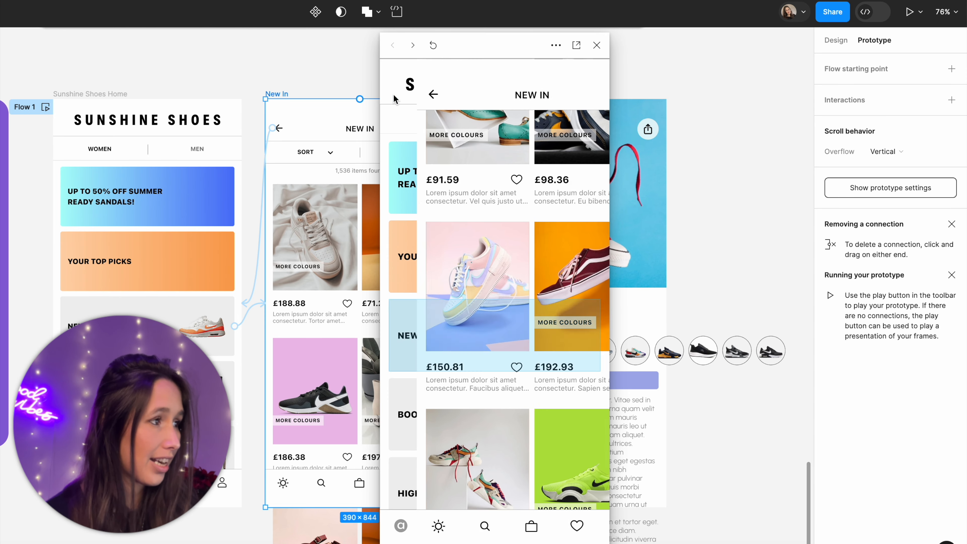
left_click(470, 326)
left_click(596, 45)
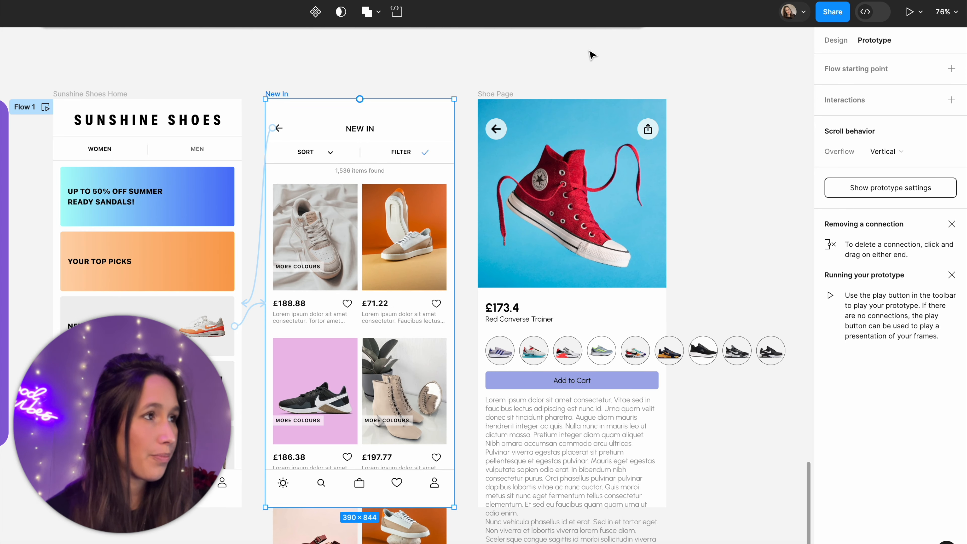
- Copy the Shoe Page image's properties onto the red sandal card's image in New In and change that card's price to £173.4
left_click(836, 42)
scroll(415, 297, "down", 2)
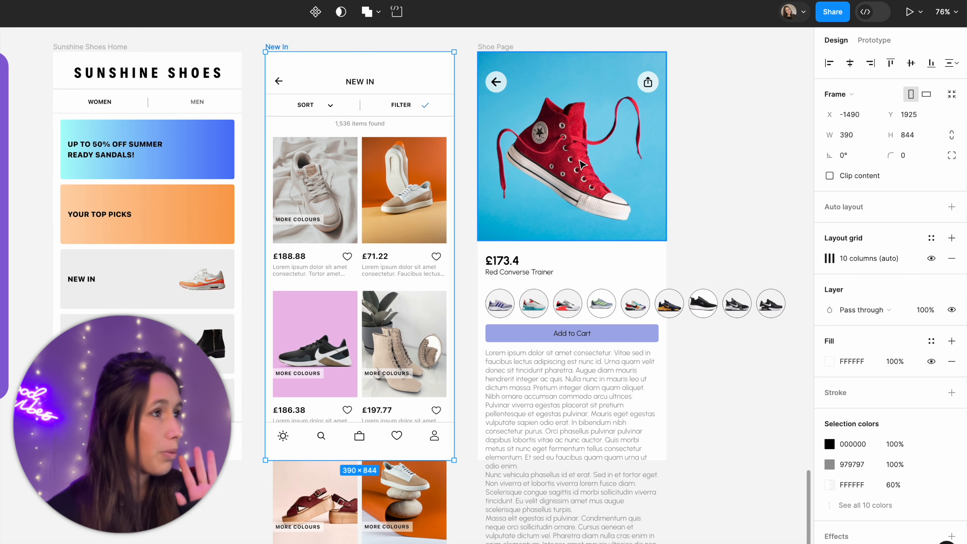
left_click(586, 157)
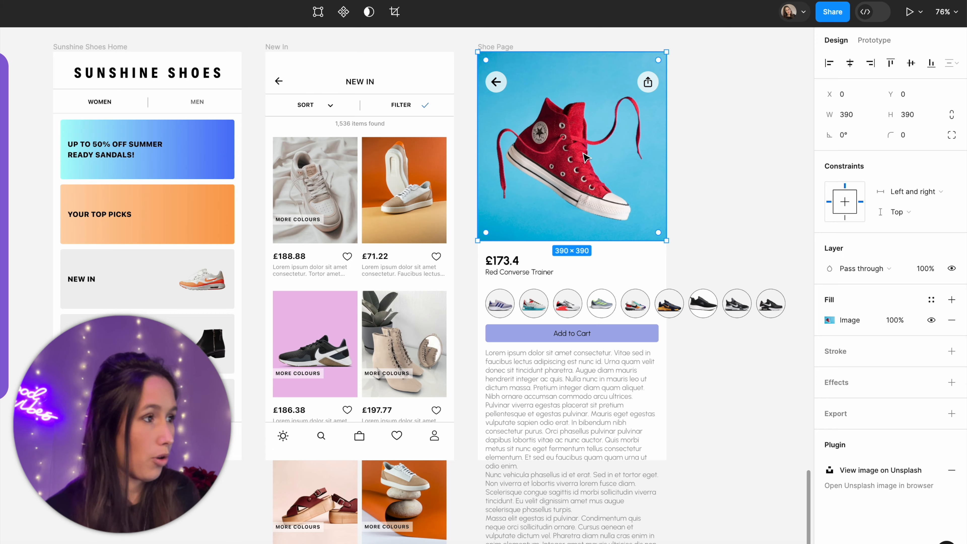
scroll(586, 158, "down", 2)
left_click(321, 452)
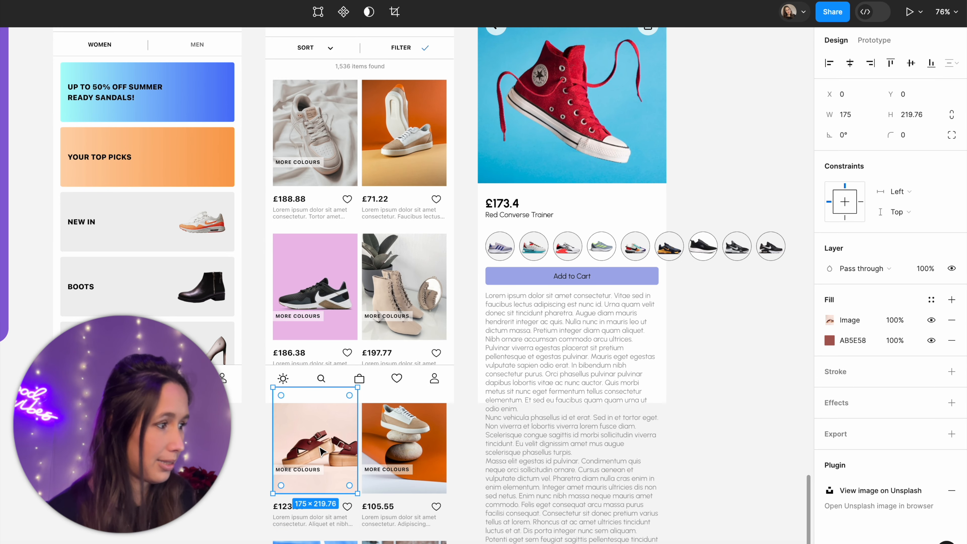
left_click(526, 164)
scroll(526, 165, "up", 2)
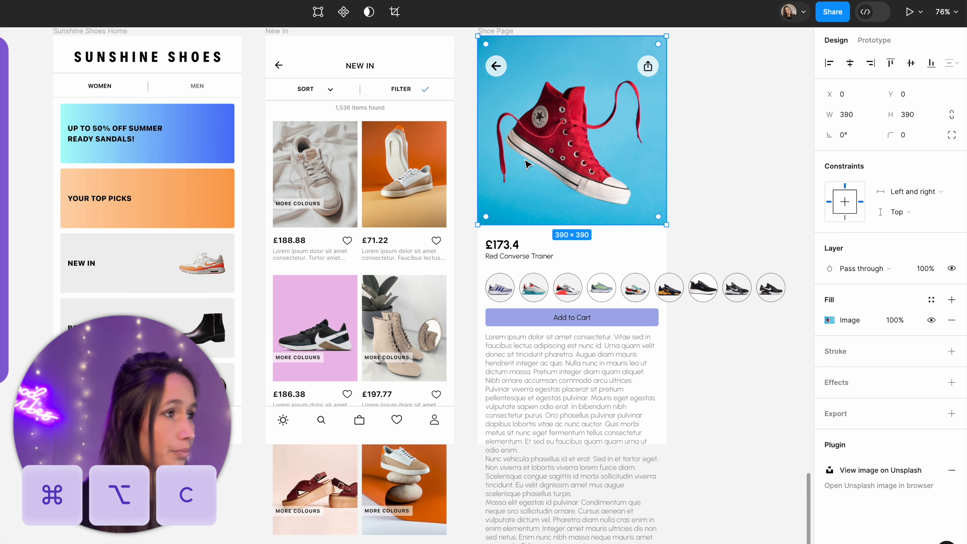
scroll(527, 163, "down", 4)
left_click(344, 360)
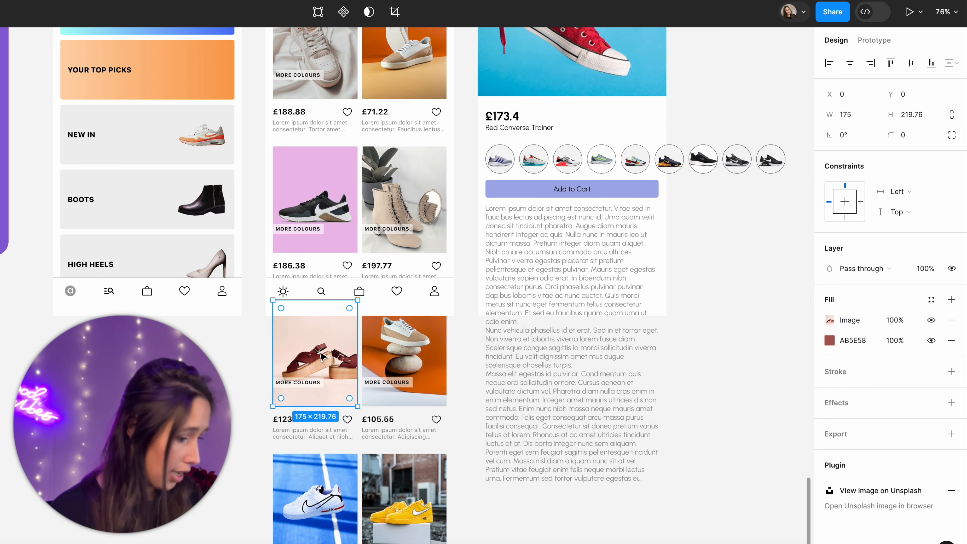
key("super+alt+v")
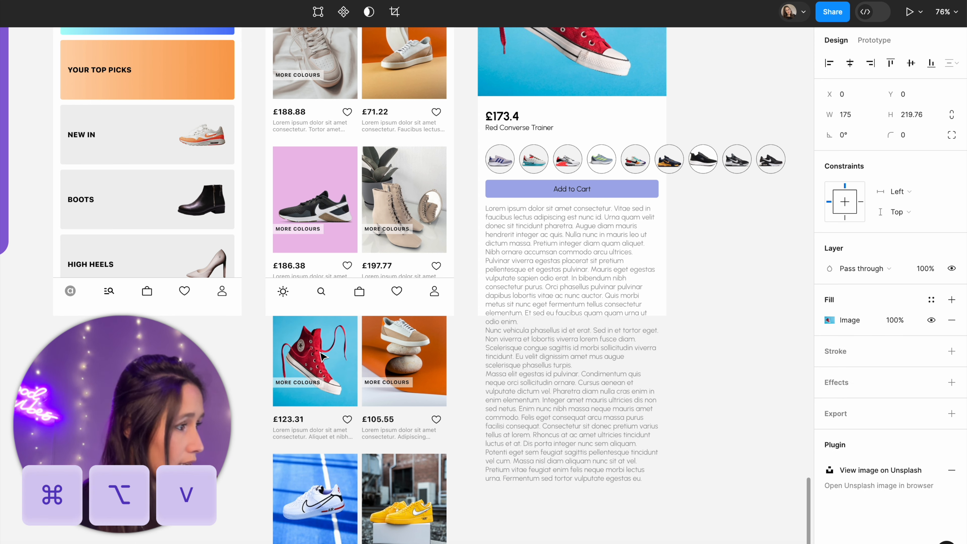
double_click(293, 420)
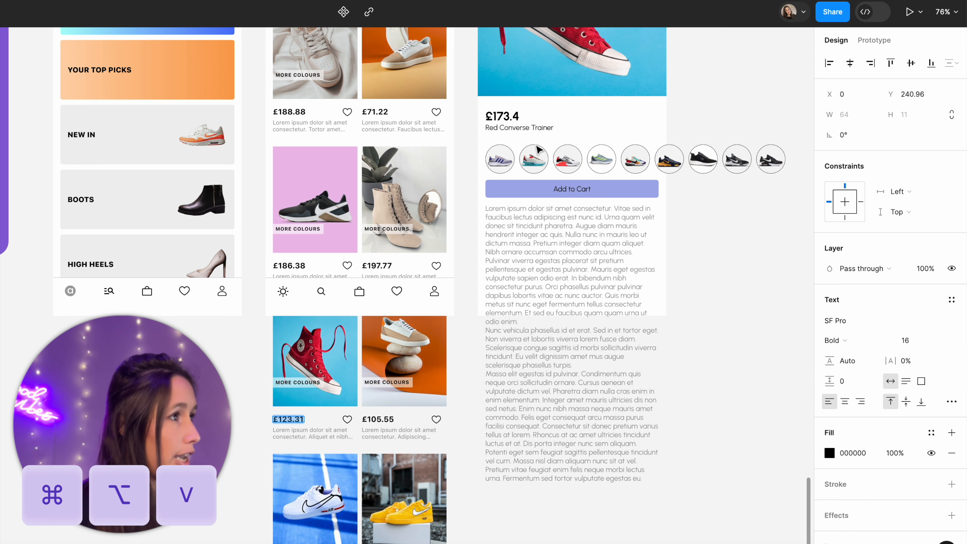
left_click(283, 419)
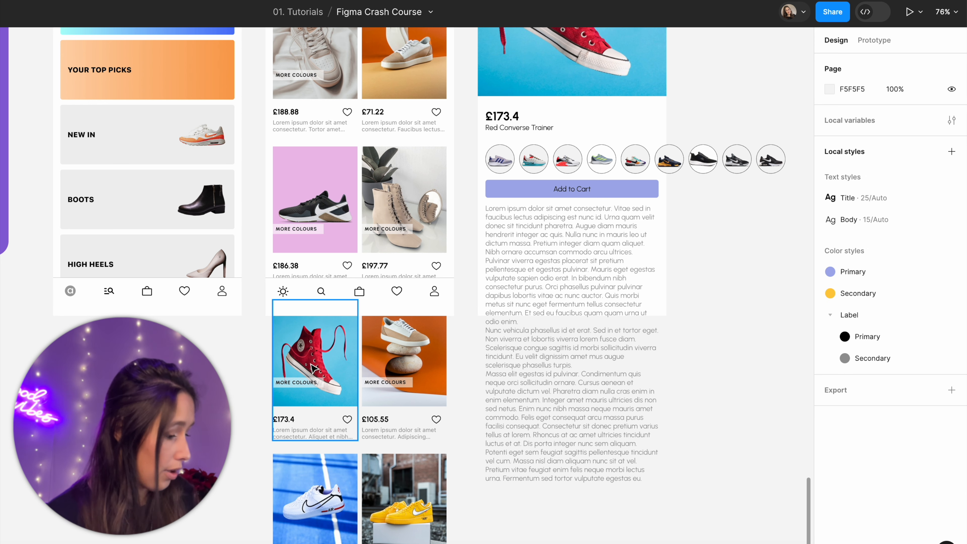
- Connect the red Converse card in New In to the Shoe Page with an on-click Navigate to interaction
key("shift+e")
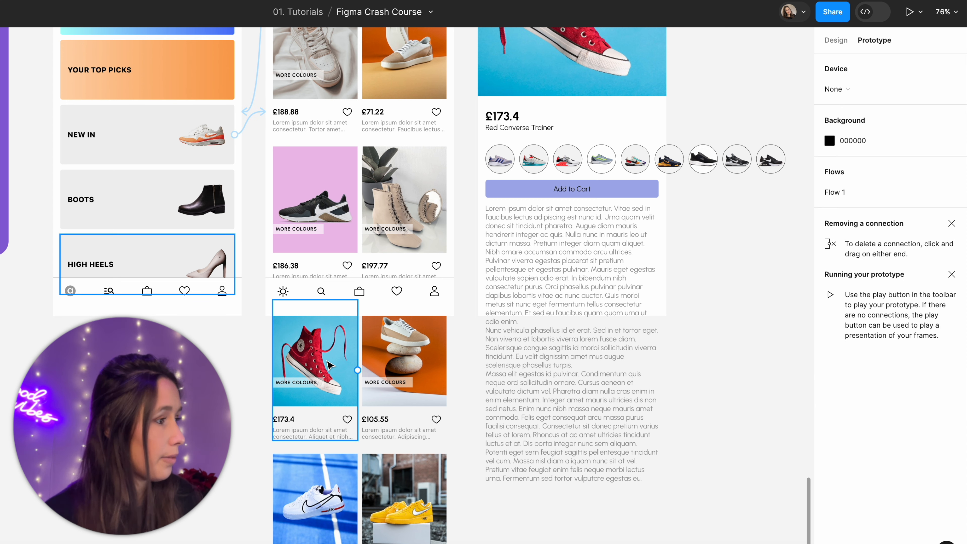
left_click(327, 365)
left_click(261, 413)
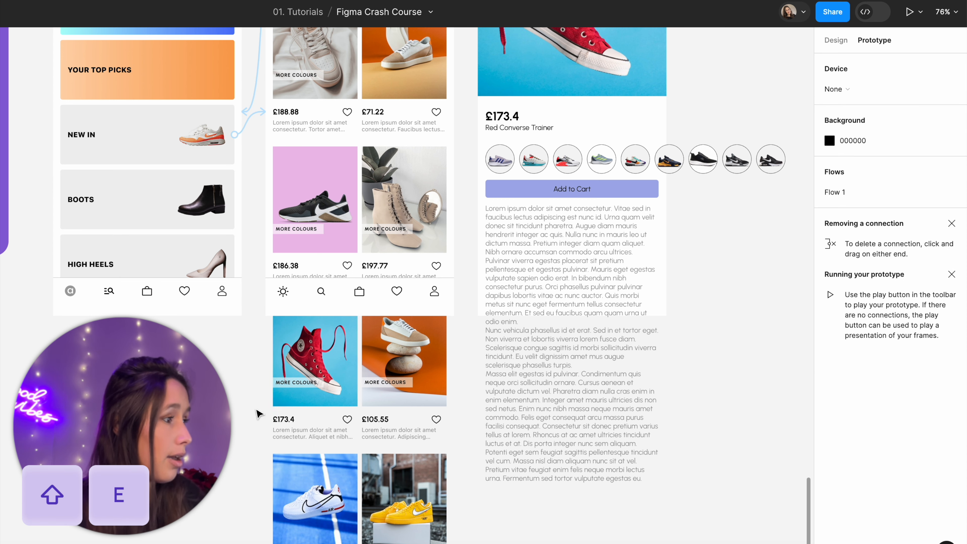
left_click(305, 396)
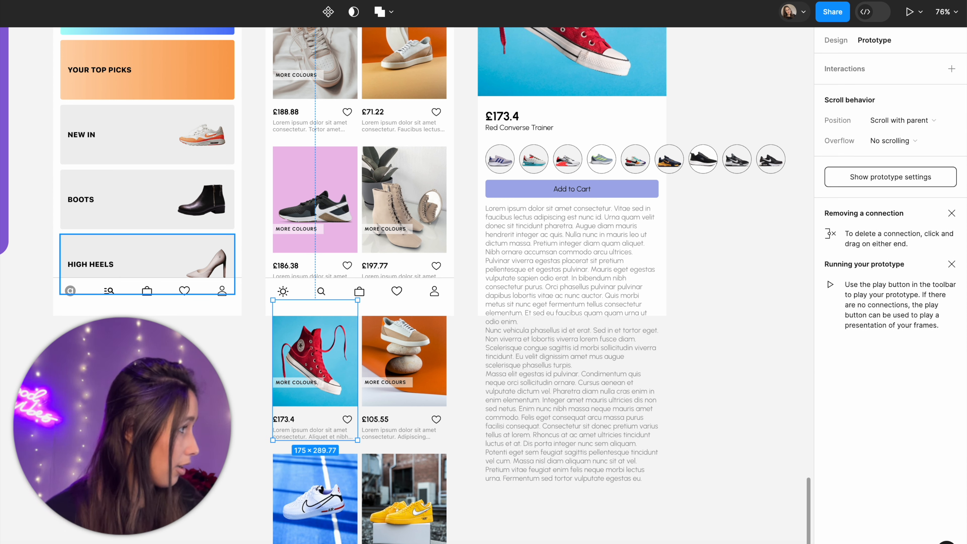
scroll(275, 377, "right", 5)
scroll(275, 377, "up", 2)
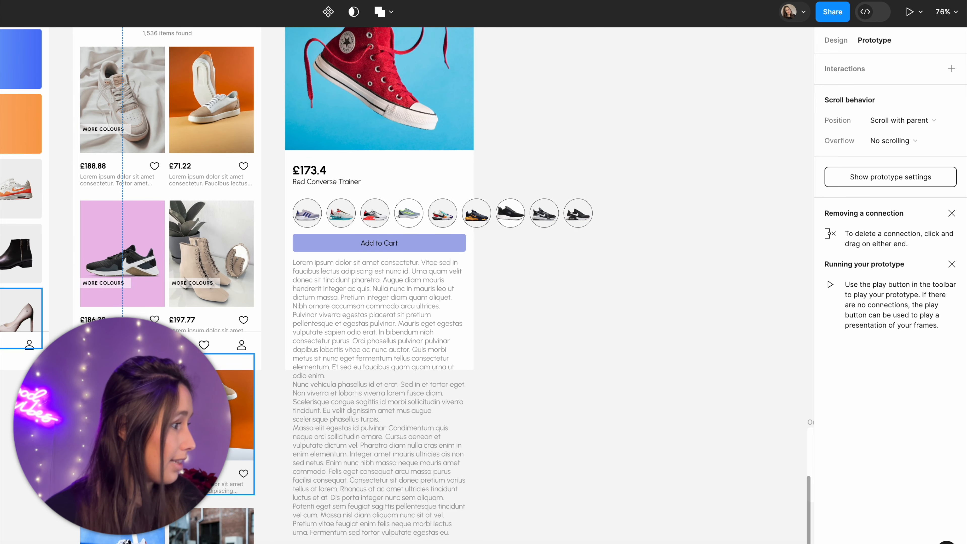
left_click_drag(255, 425, 324, 212)
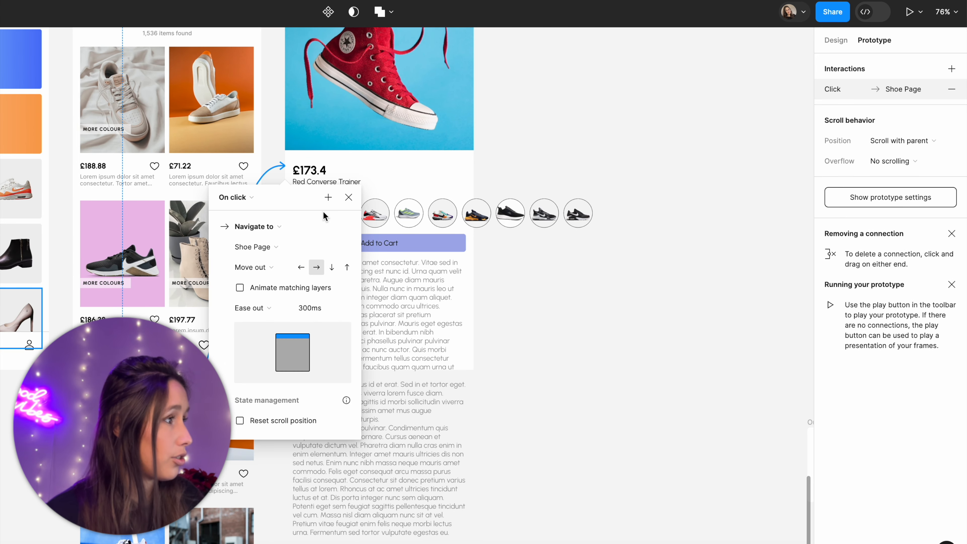
- Set the red Converse card's transition to Shoe Page to a leftward Move in animation
left_click(267, 268)
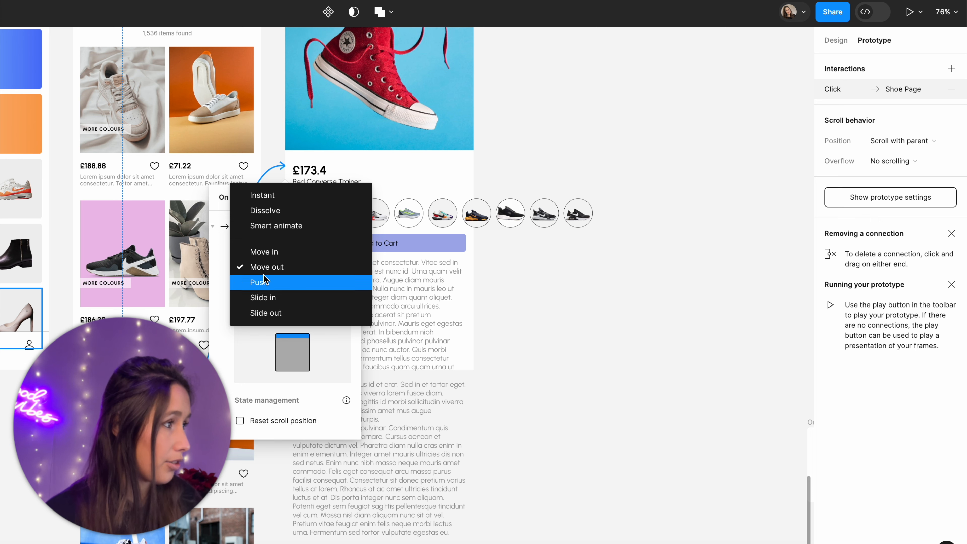
left_click(269, 253)
left_click(301, 267)
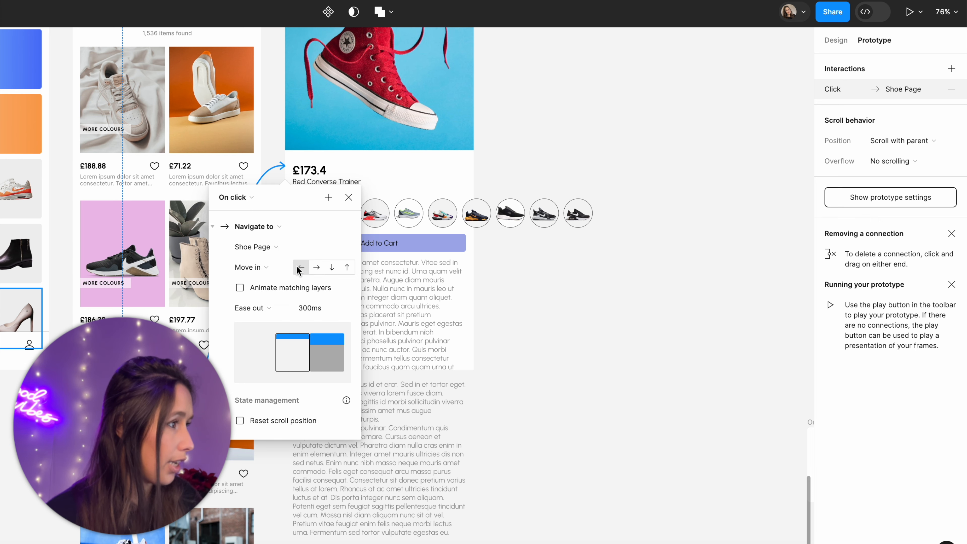
left_click(347, 203)
- Connect the Shoe Page's back arrow to New In with an on-click Navigate to interaction using a rightward Move out animation
scroll(440, 224, "up", 3)
scroll(442, 226, "down", 3)
left_click(377, 119)
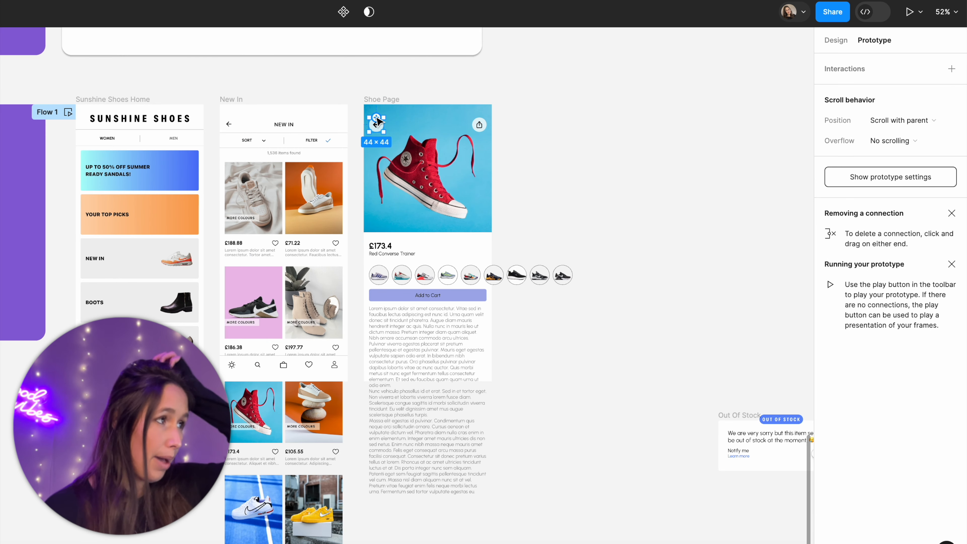
left_click_drag(369, 125, 344, 187)
left_click(310, 344)
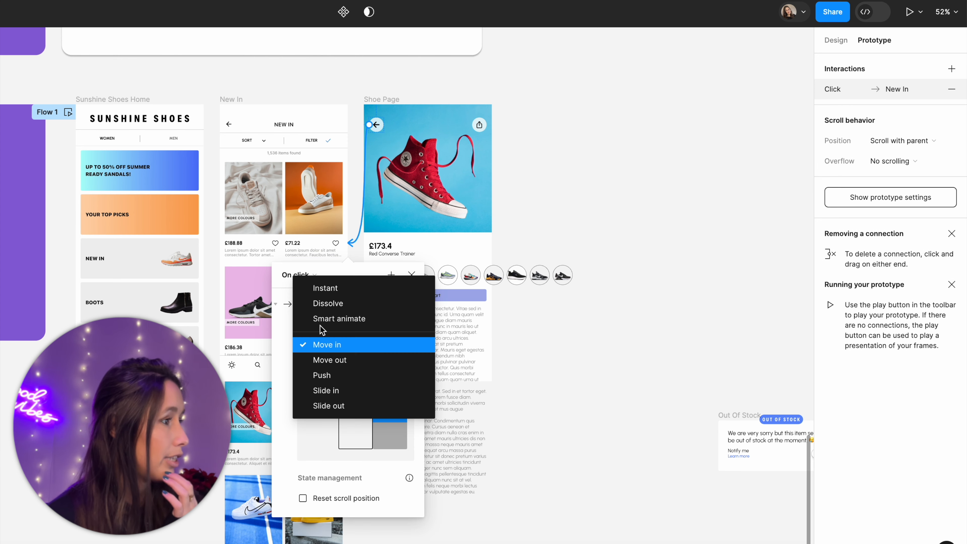
left_click(327, 361)
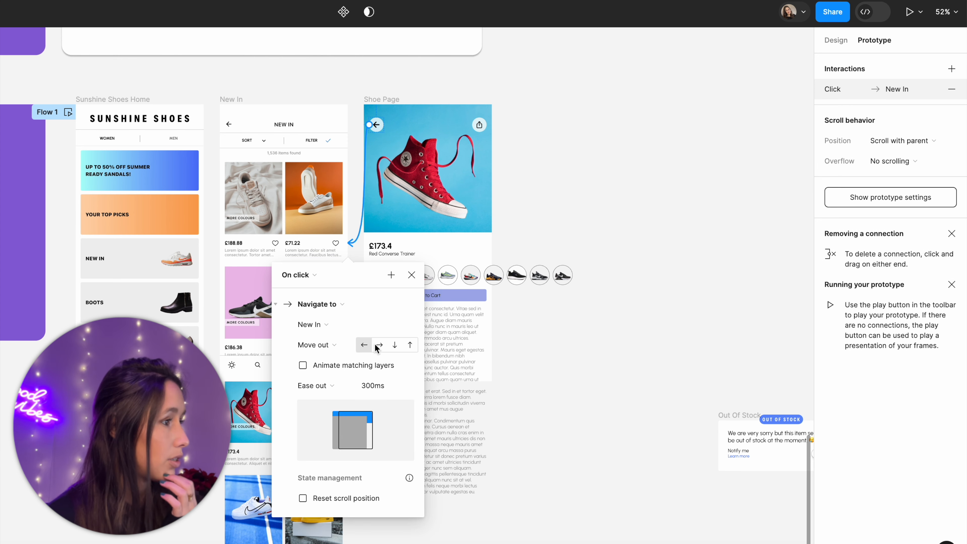
left_click(411, 274)
- Preview Flow 1 from the home screen, opening the red Converse in New In and going back twice to test the transitions and scroll position
left_click(232, 100)
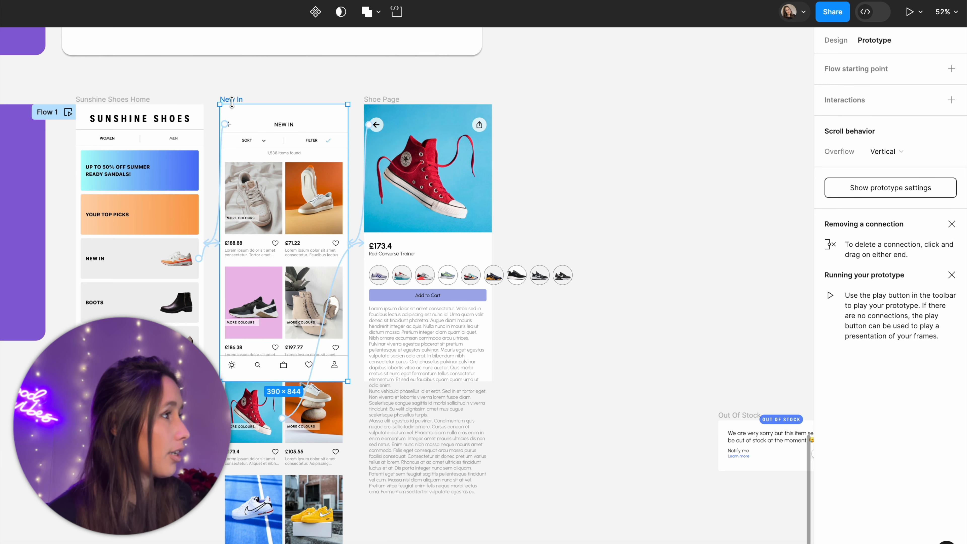
left_click(202, 105)
left_click(68, 113)
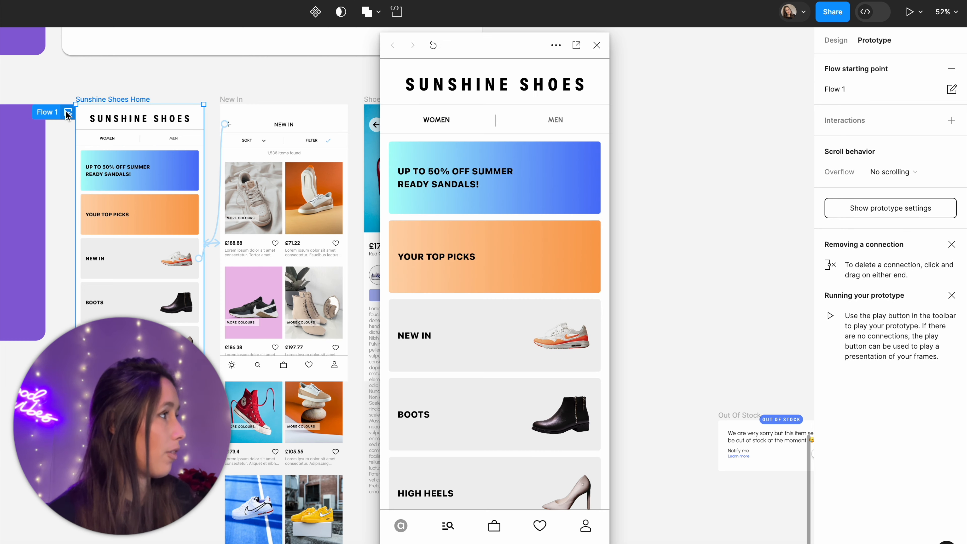
left_click(489, 349)
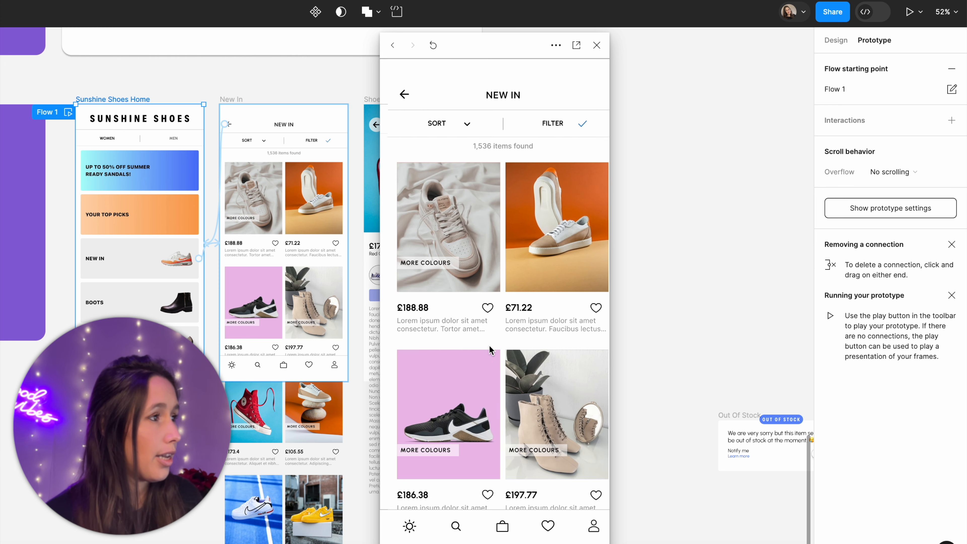
scroll(481, 443, "down", 5)
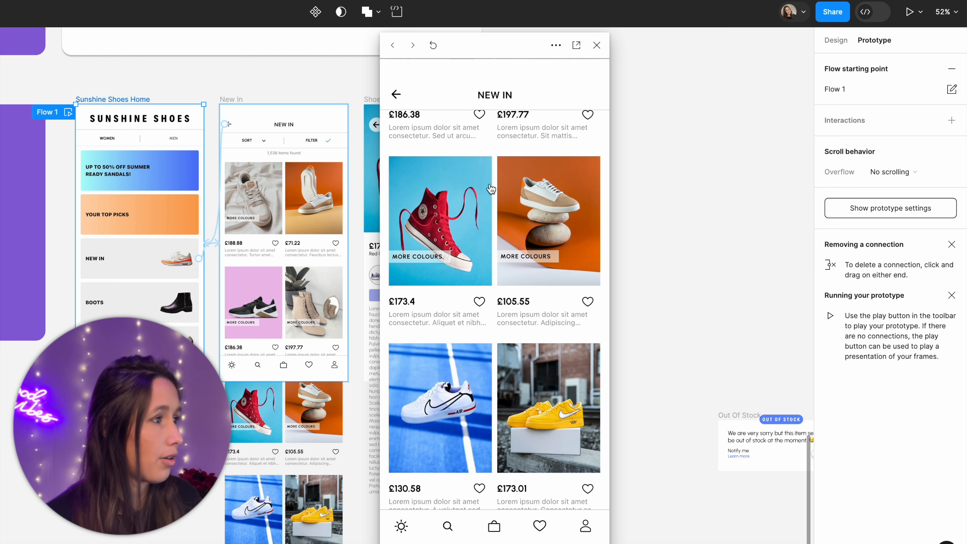
left_click(442, 324)
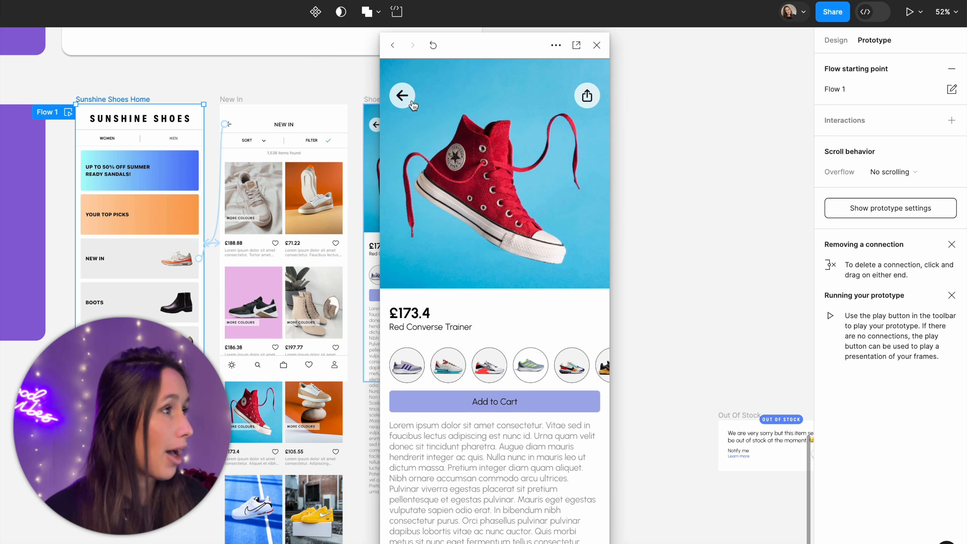
left_click(403, 96)
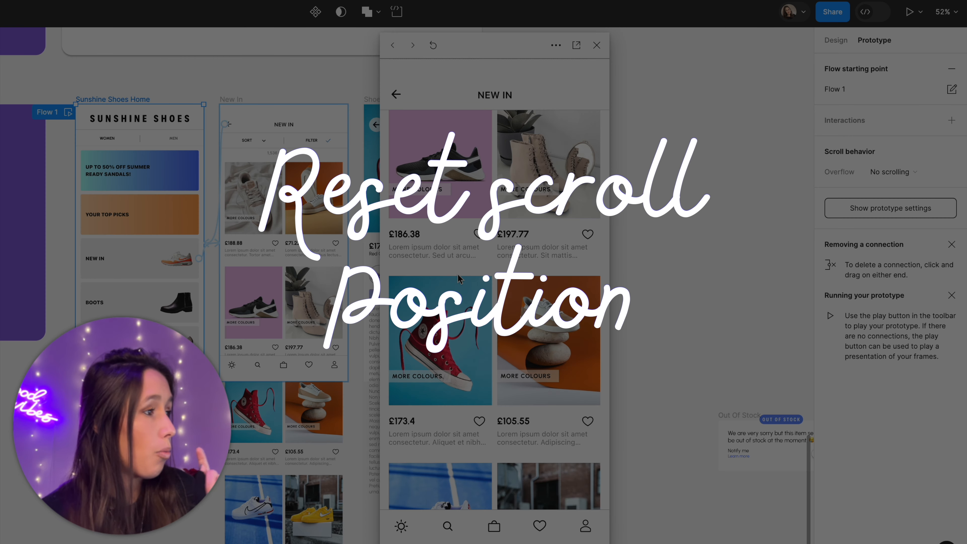
scroll(458, 279, "down", 4)
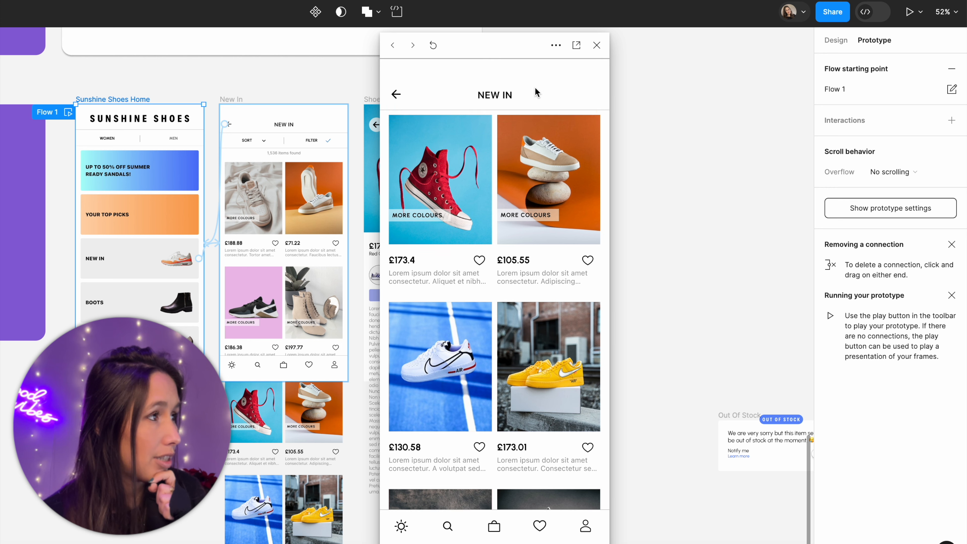
left_click(473, 159)
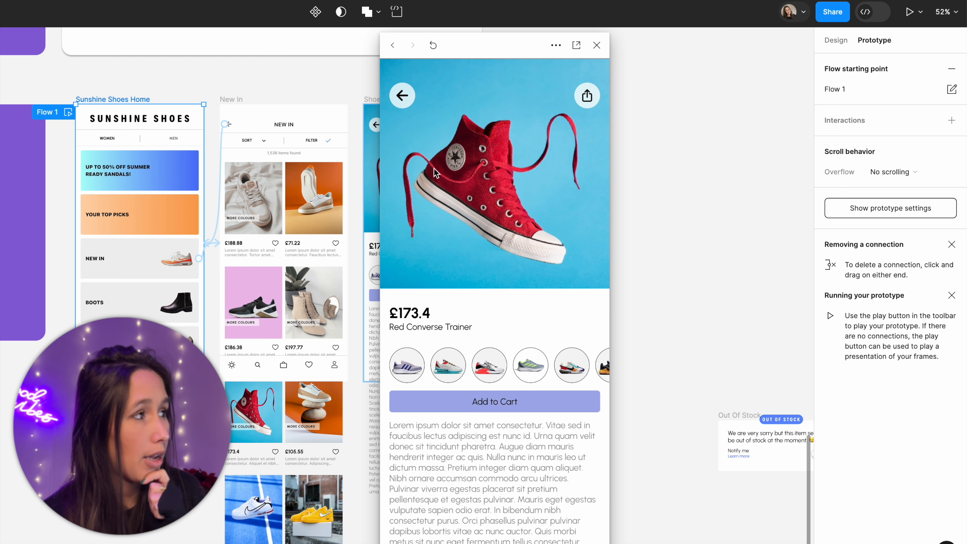
left_click(406, 100)
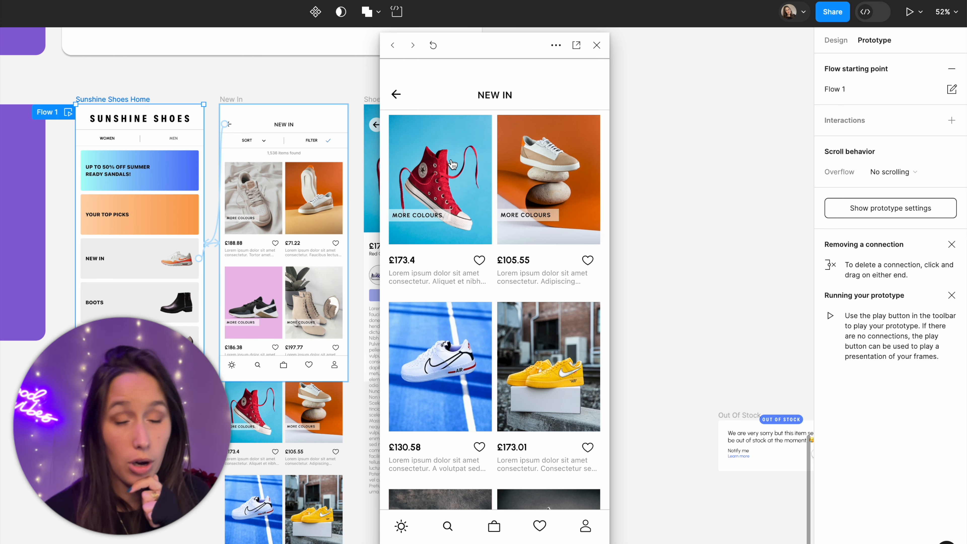
- Close the preview and enable Reset scroll position on the Shoe Page back arrow's interaction to New In
left_click(320, 78)
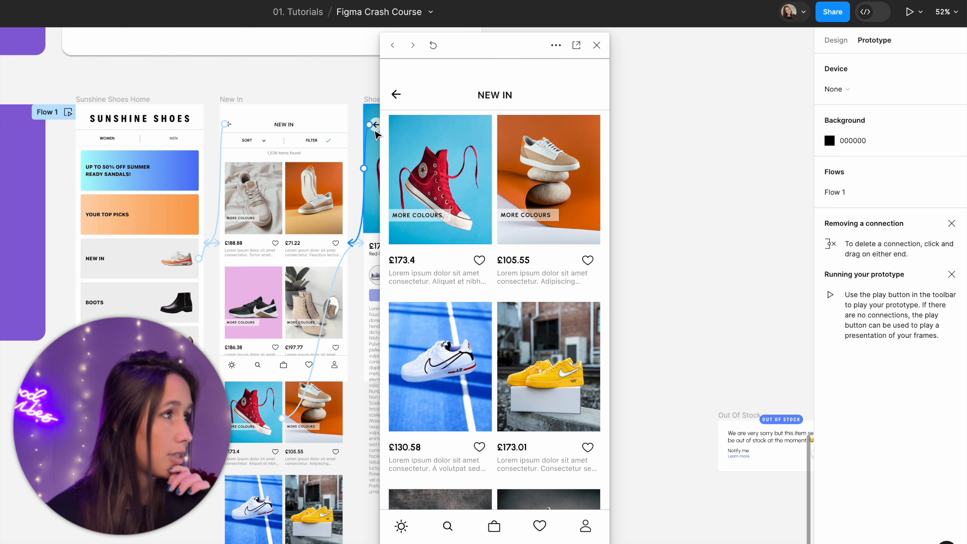
left_click(366, 182)
left_click(597, 45)
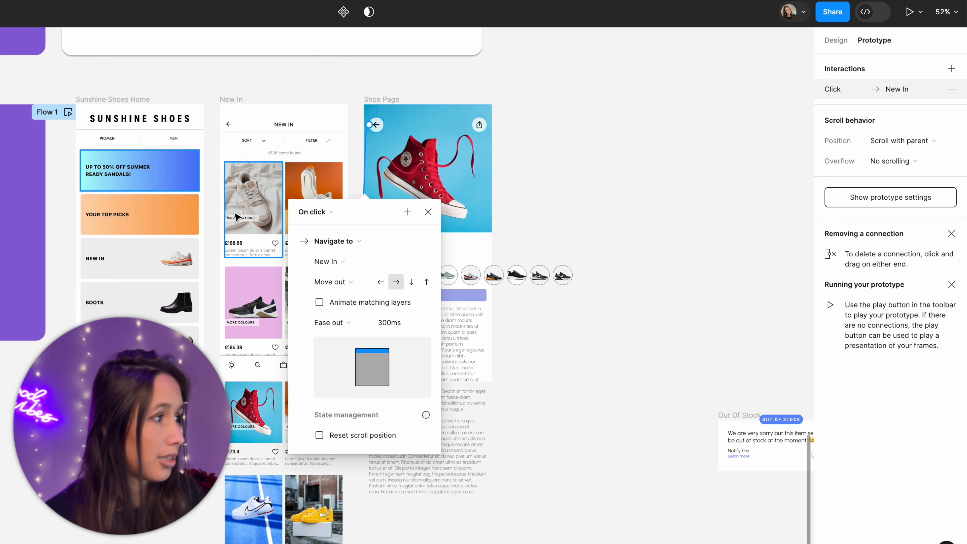
left_click(363, 129)
scroll(364, 131, "up", 3)
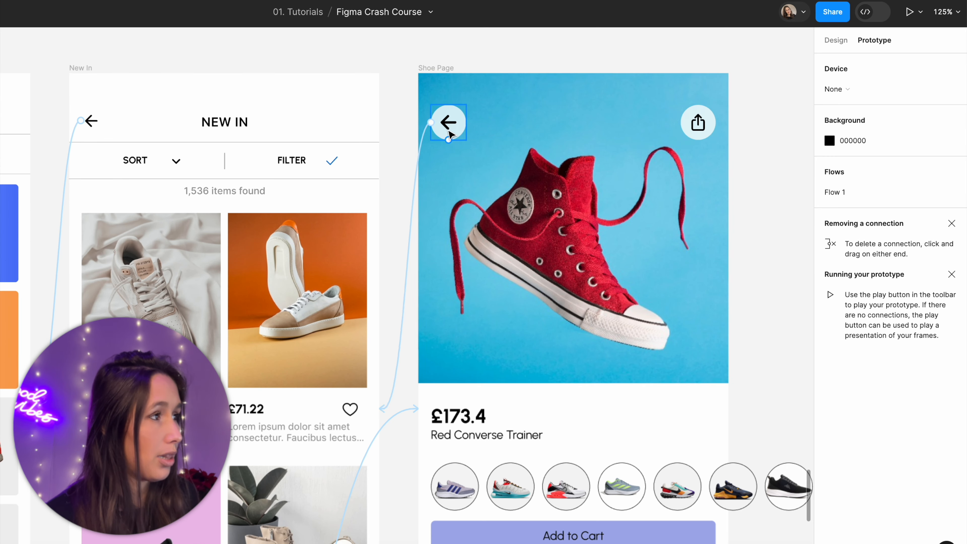
left_click(423, 146)
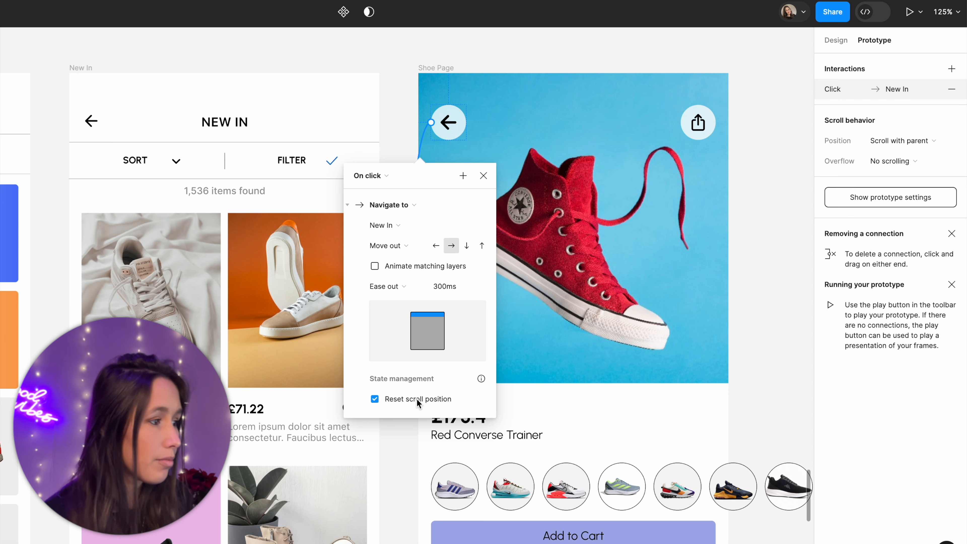
left_click(401, 43)
- Preview New In to test the scroll reset when returning from the red Converse's Shoe Page, and close the preview
scroll(402, 44, "down", 2)
left_click(138, 65)
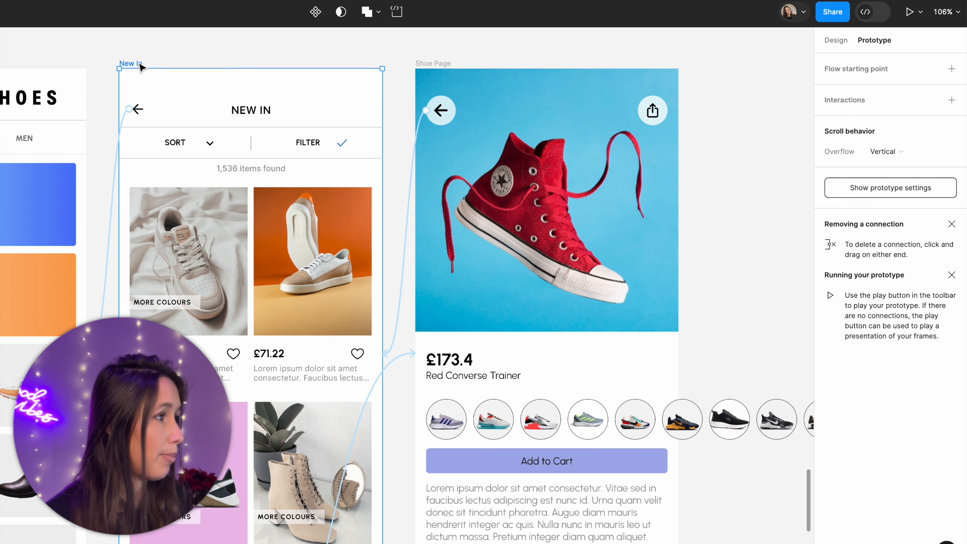
key("shift+space")
scroll(492, 249, "down", 10)
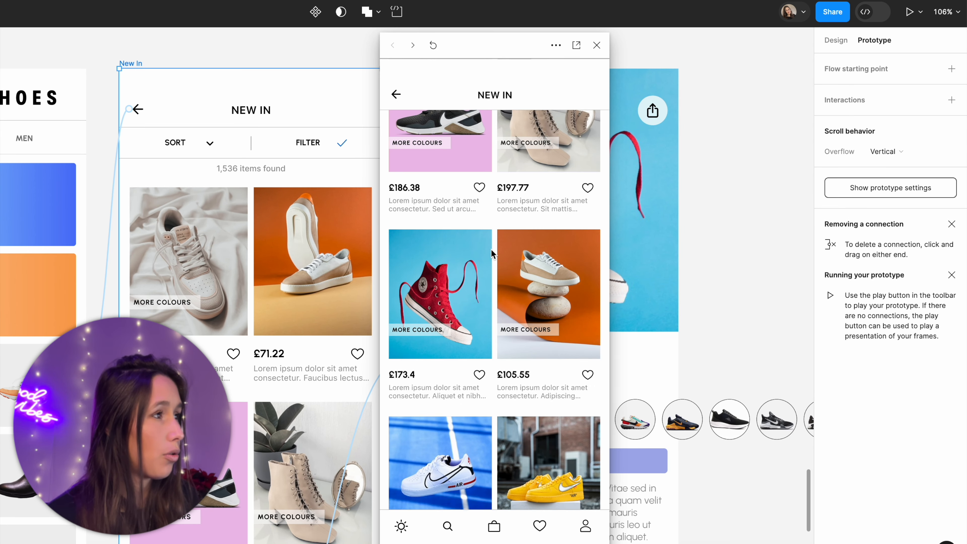
scroll(491, 250, "down", 5)
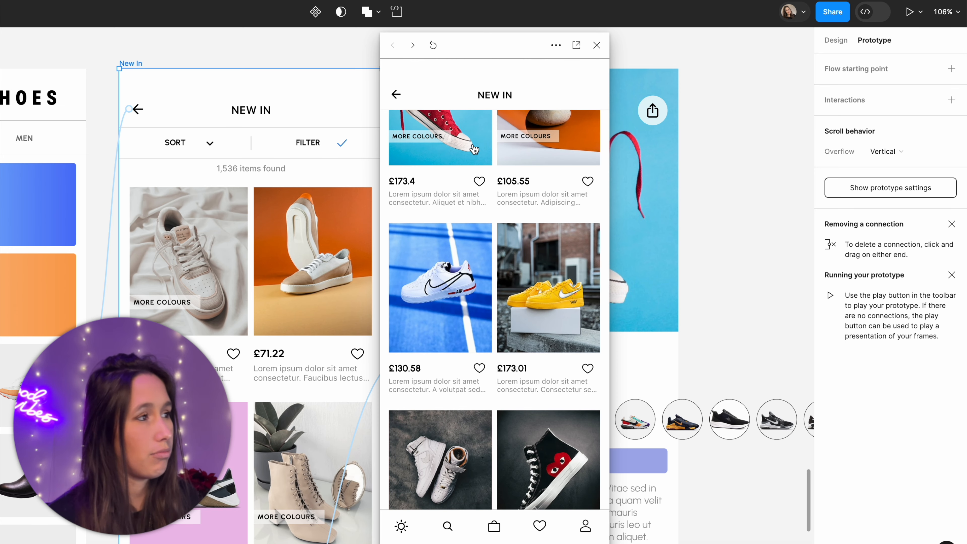
left_click(473, 146)
left_click(404, 100)
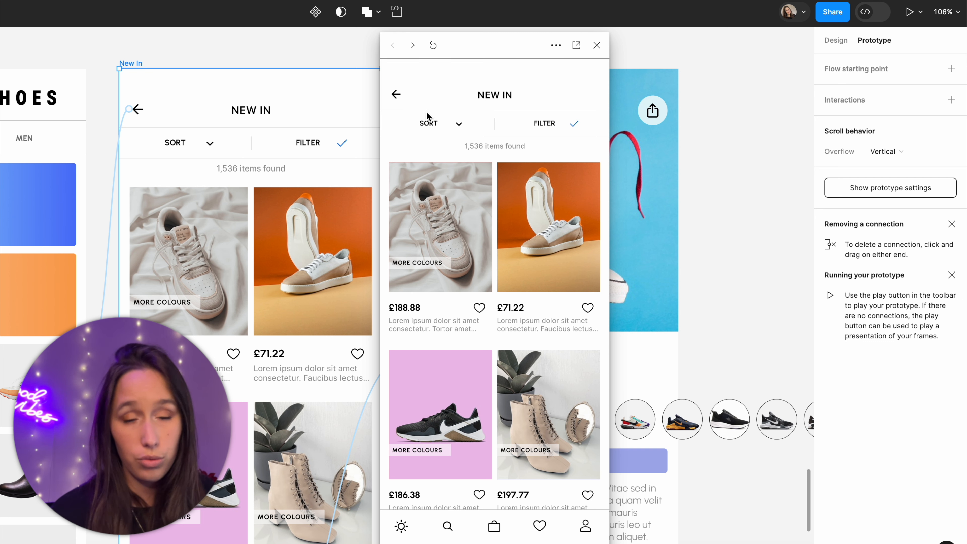
scroll(521, 247, "down", 5)
left_click(519, 227)
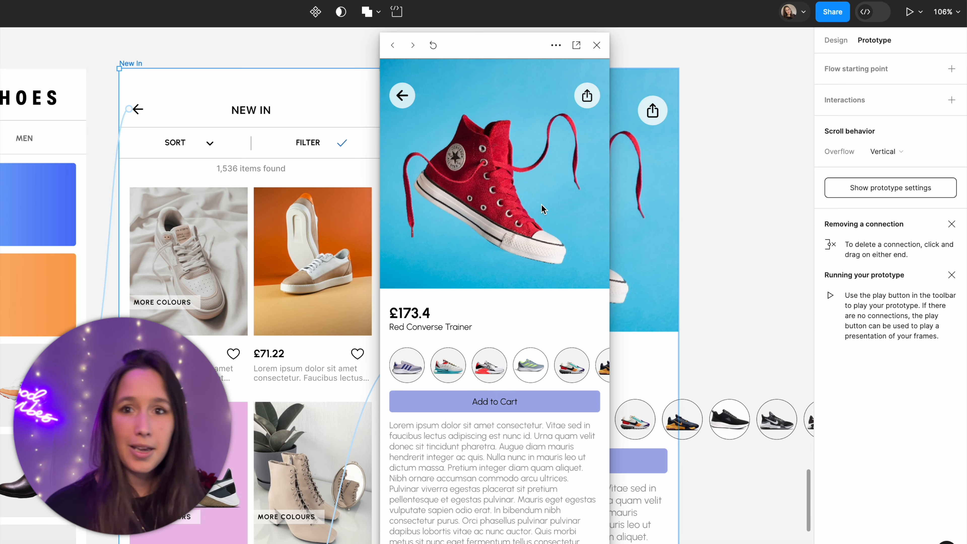
left_click(597, 45)
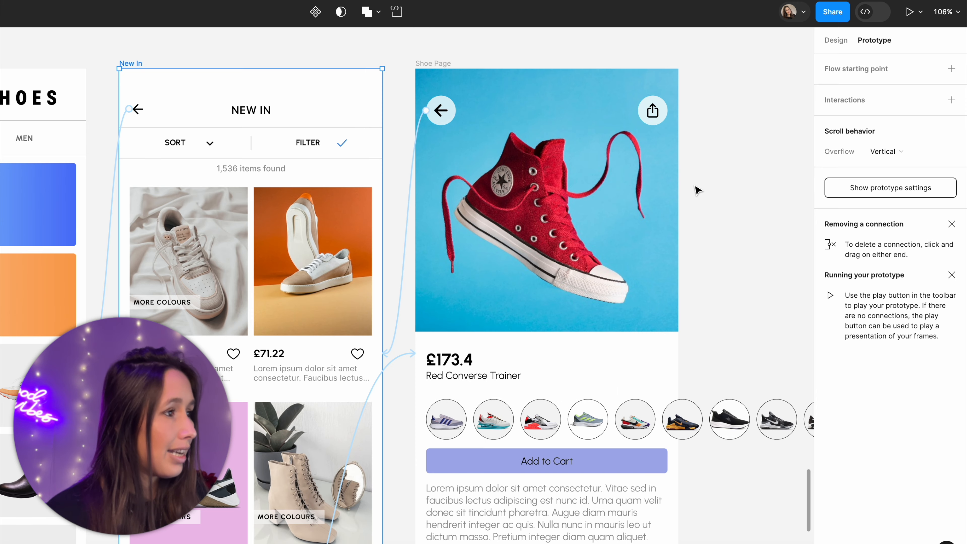
- Wrap the row of circular shoe thumbnails on the Shoe Page in a frame with Frame selection
left_click(698, 190)
scroll(613, 133, "down", 6)
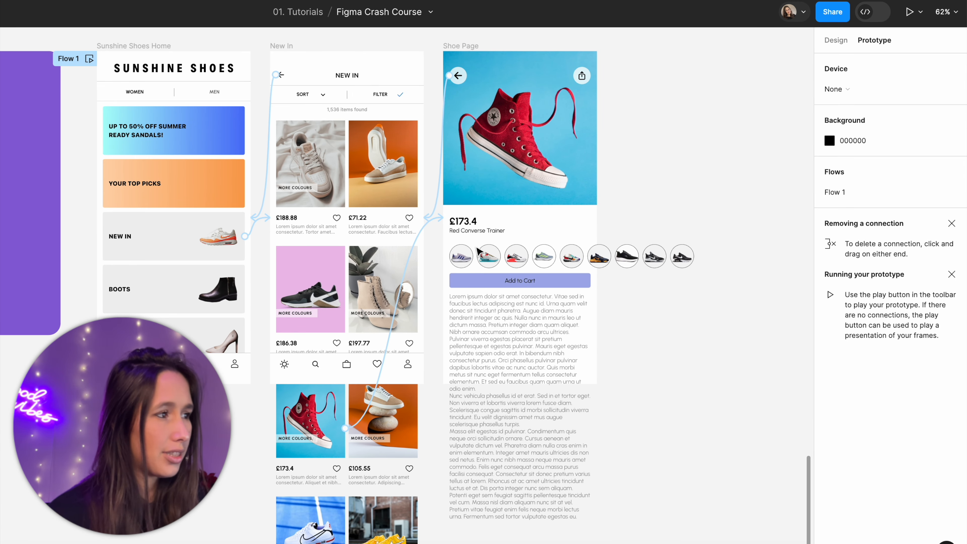
left_click(846, 36)
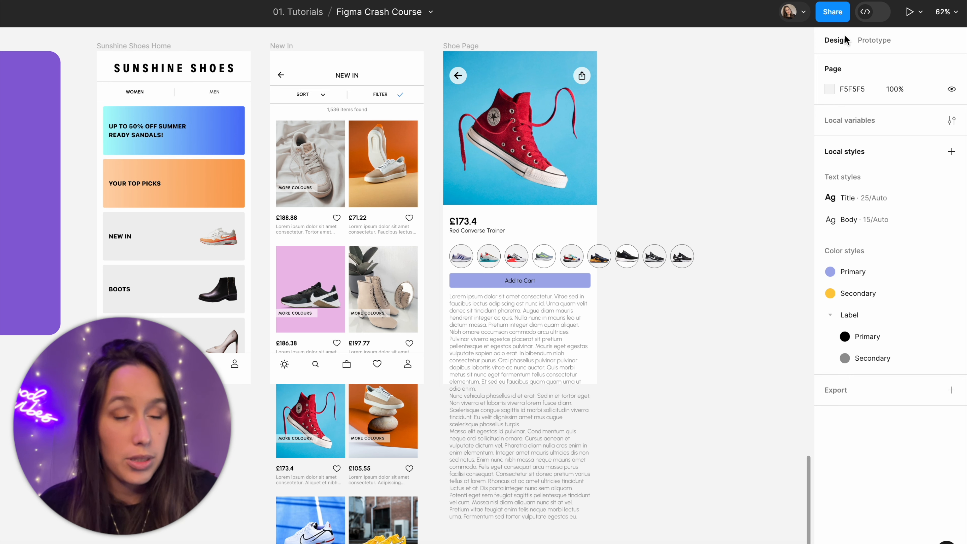
left_click_drag(718, 240, 461, 267)
right_click(463, 267)
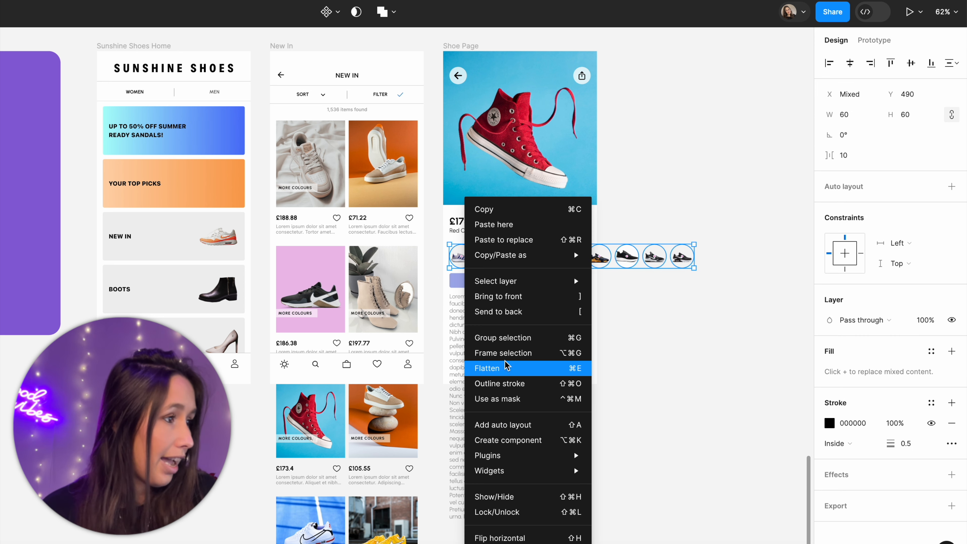
left_click(509, 353)
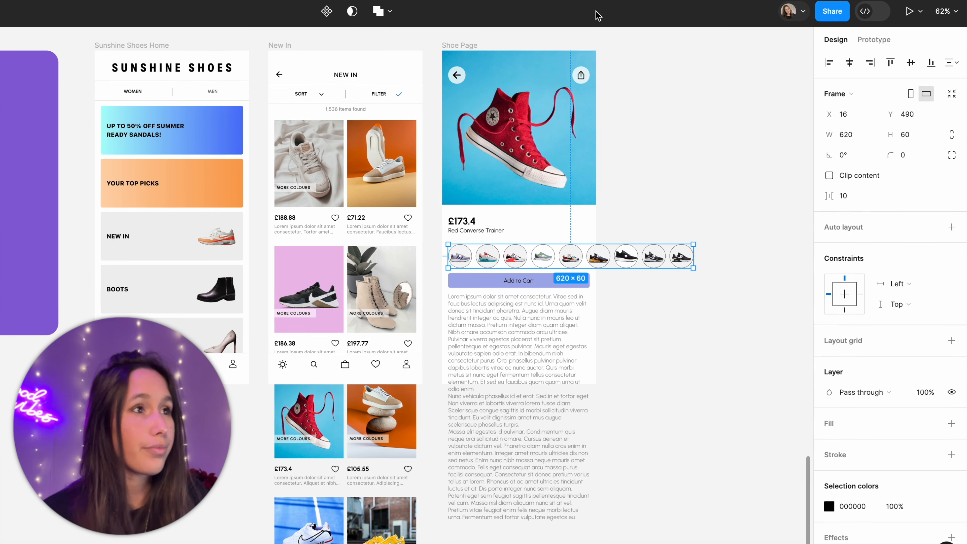
- Set the thumbnail frame's scroll overflow to Horizontal in its prototype settings
left_click(874, 40)
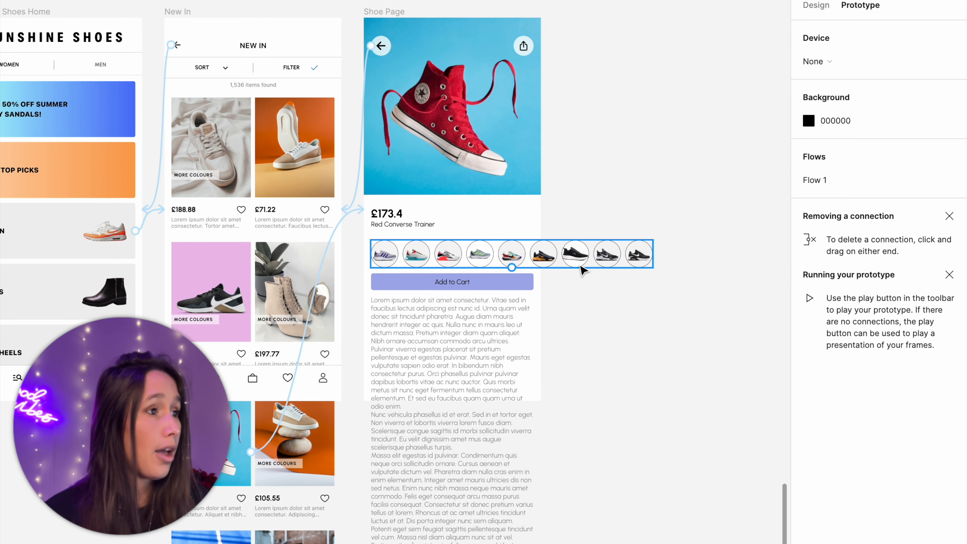
left_click(581, 267)
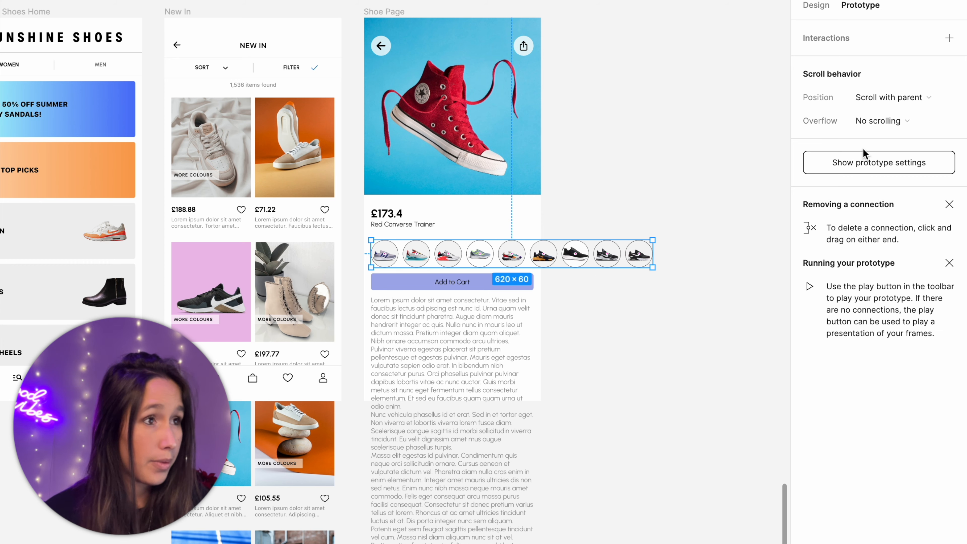
left_click(876, 120)
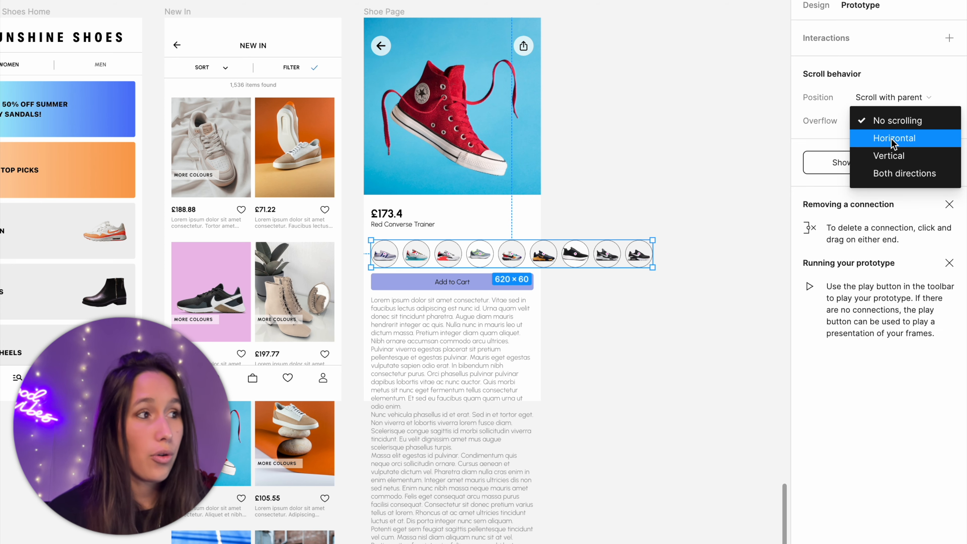
left_click(893, 139)
- Narrow the thumbnail frame to 374 × 60 so that it ends at the Shoe Page's right edge, and deselect it
scroll(615, 168, "up", 5)
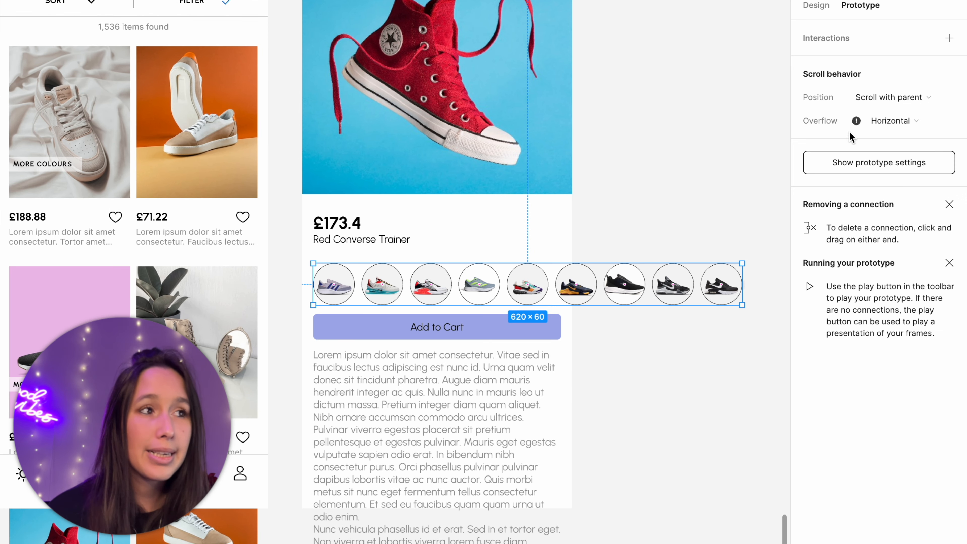
mouse_move(857, 126)
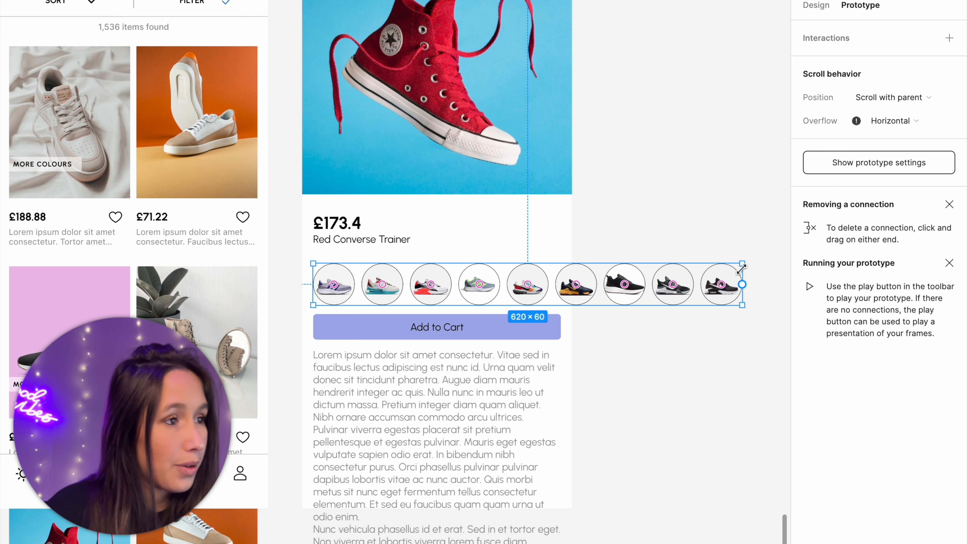
left_click_drag(743, 271, 573, 270)
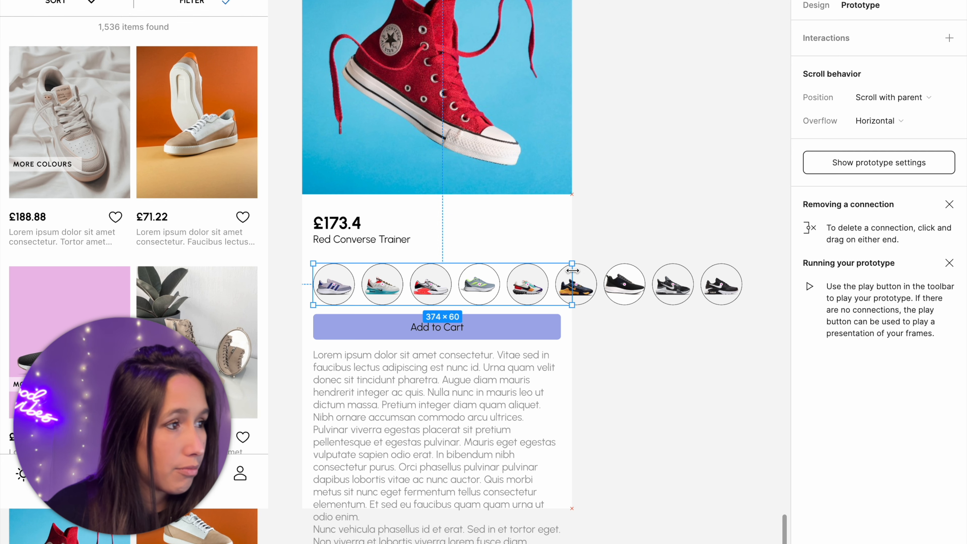
left_click(552, 194)
left_click(449, 273)
scroll(573, 289, "up", 6)
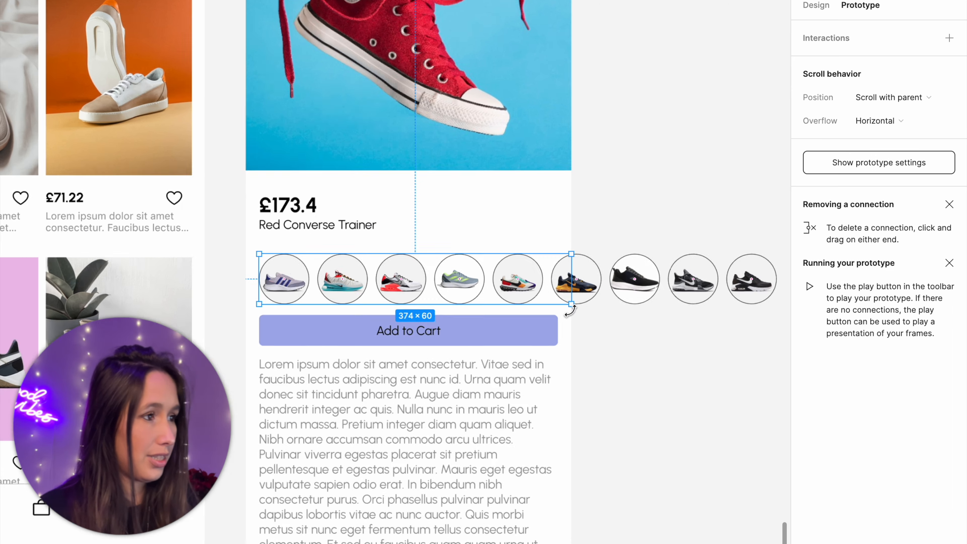
scroll(586, 284, "down", 6)
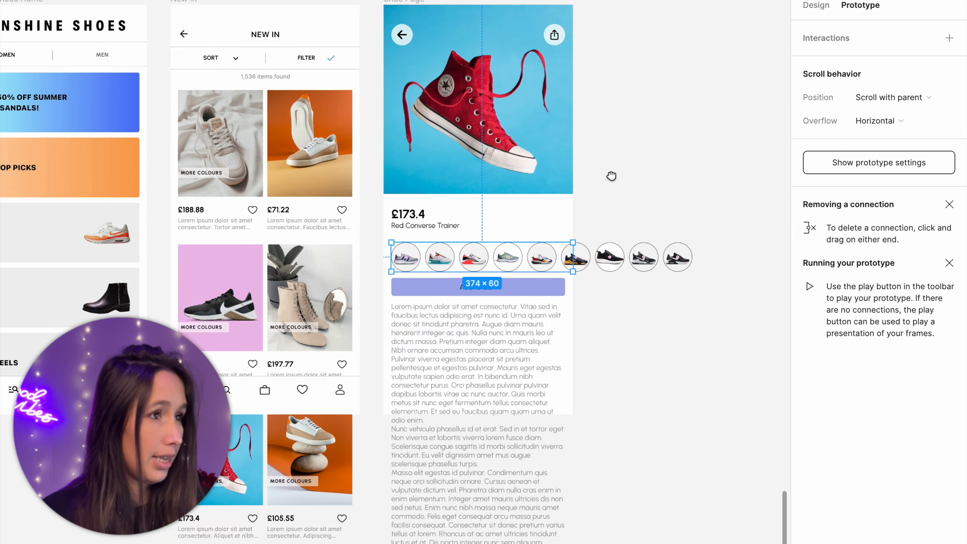
left_click(635, 99)
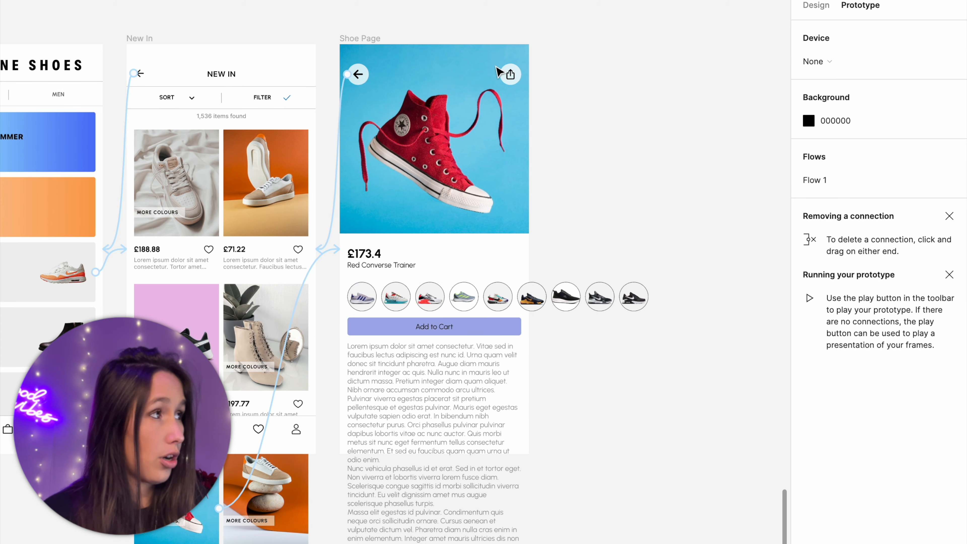
- Preview the Shoe Page to test the horizontal scrolling of the shoe thumbnails, and close the preview
left_click(350, 38)
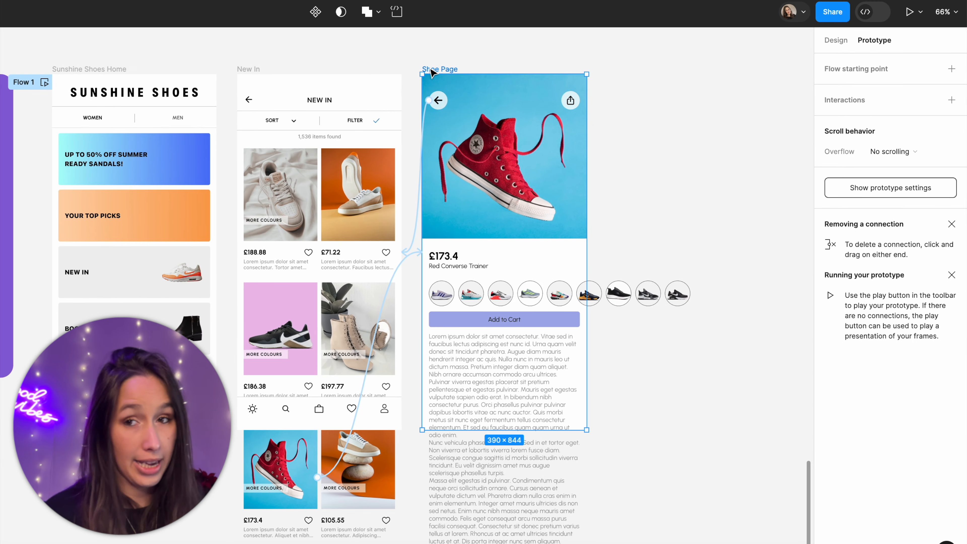
key("shift+e")
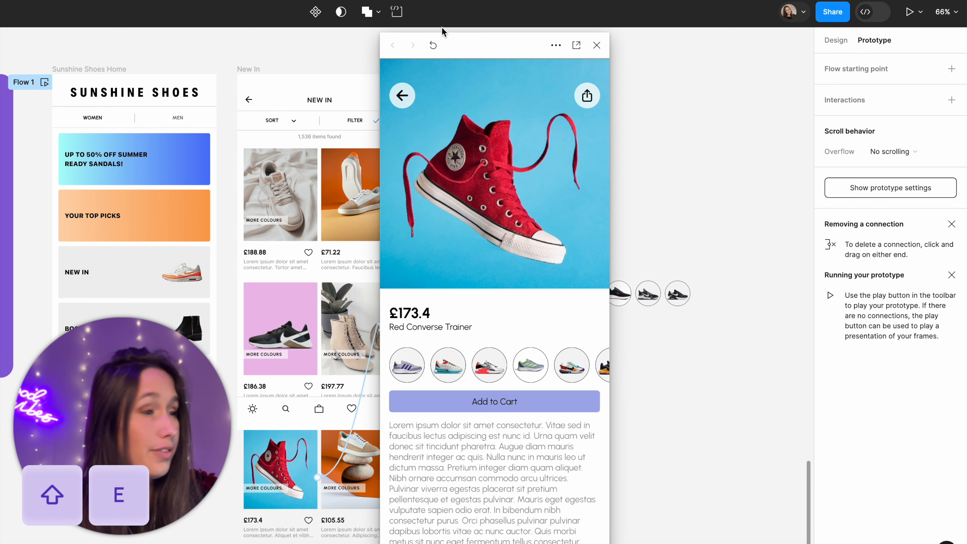
left_click_drag(534, 368, 531, 490)
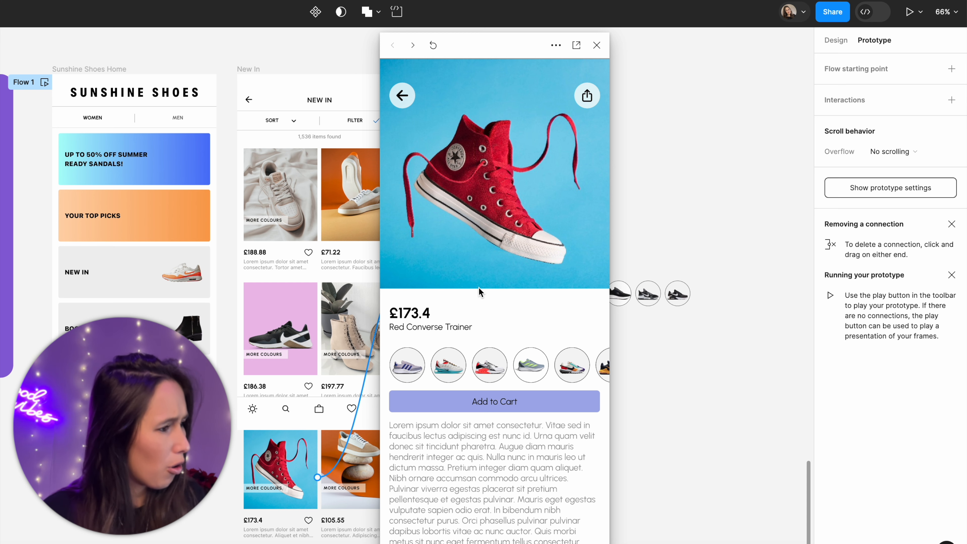
left_click(597, 45)
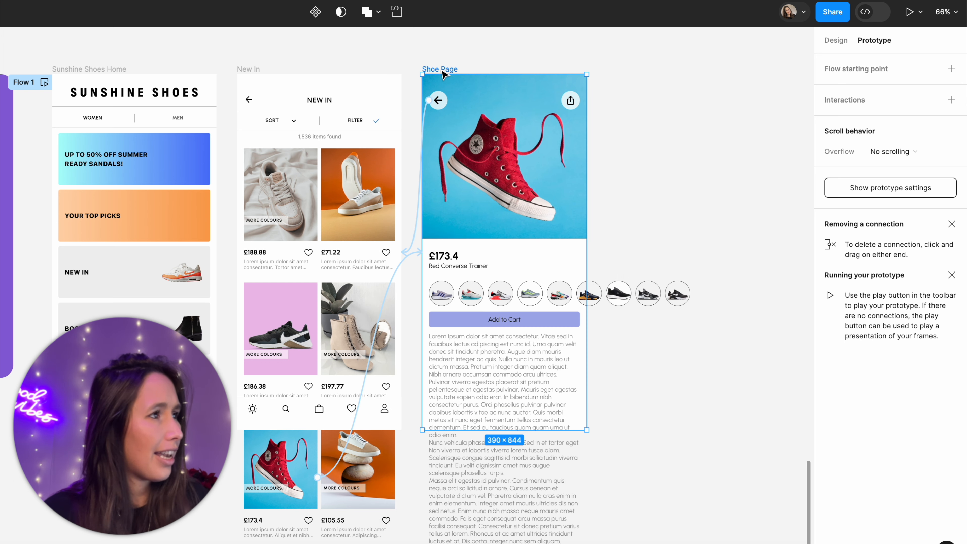
- Set the Shoe Page's scroll overflow to Vertical in its prototype settings and deselect it
left_click(935, 162)
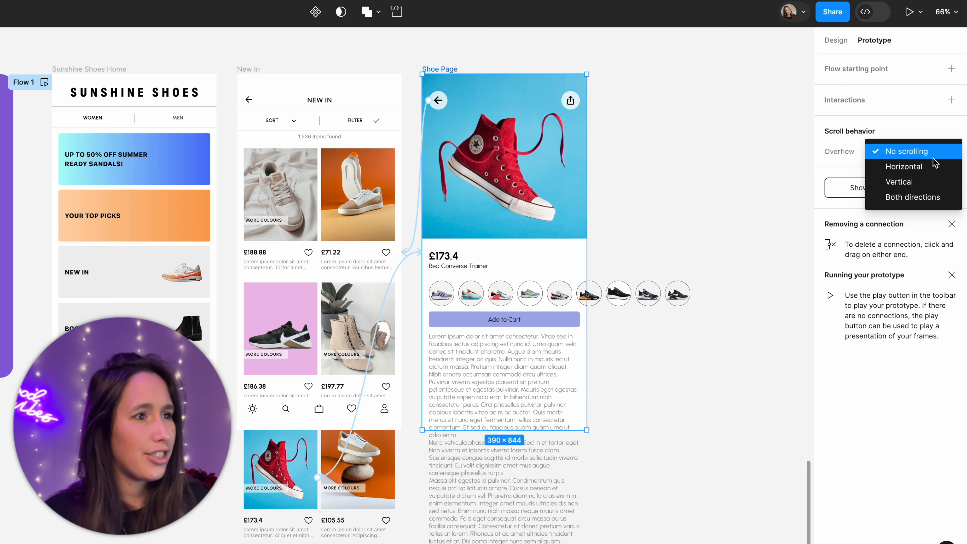
left_click(934, 184)
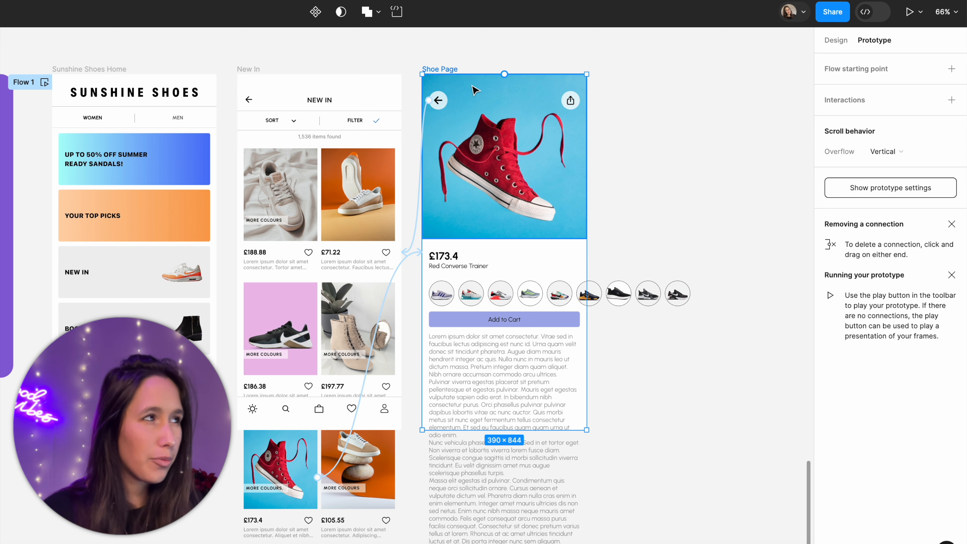
left_click(471, 46)
- Preview the Shoe Page to test scrolling up and down through its image, thumbnails and description text
left_click(450, 69)
key("shift+space")
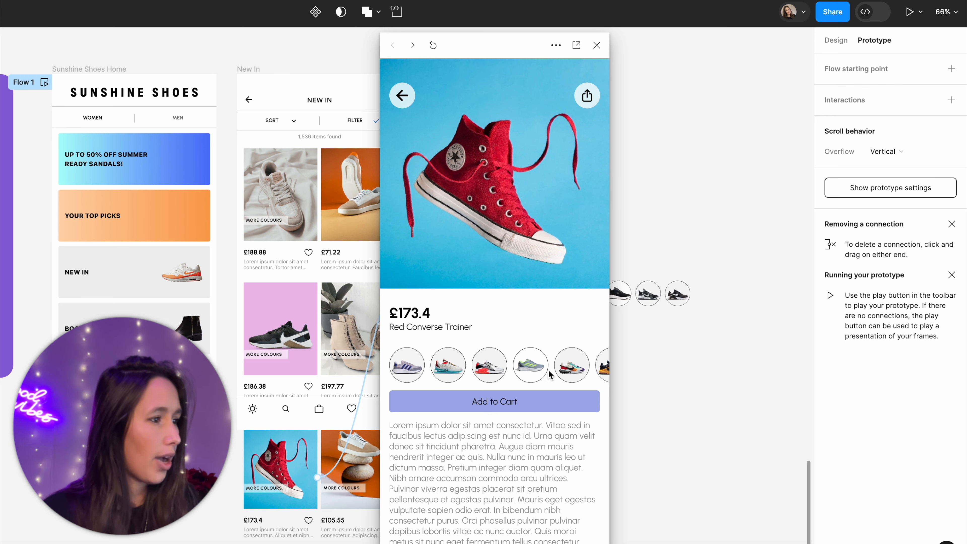
scroll(545, 373, "down", 5)
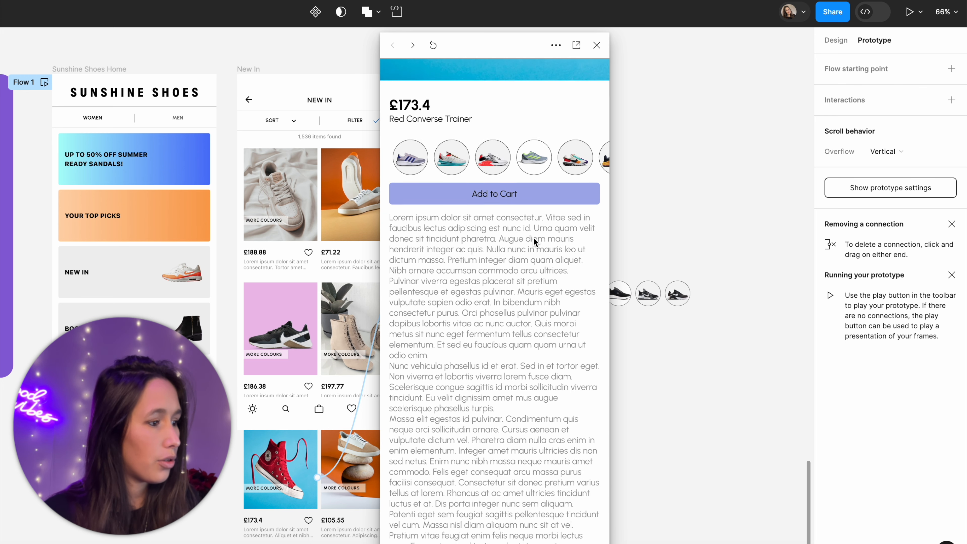
scroll(535, 240, "up", 5)
scroll(515, 170, "down", 3)
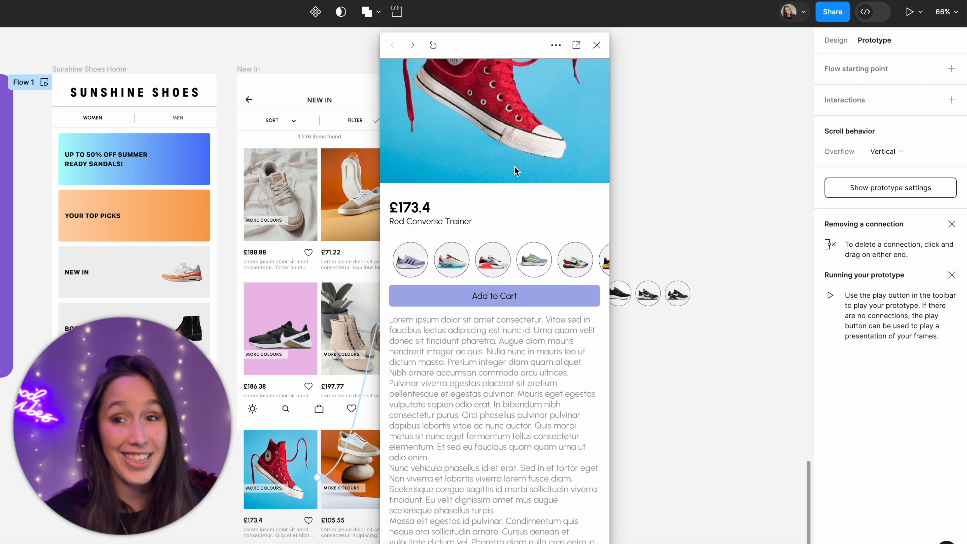
- Move the Out Of Stock frame up beside the Shoe Page
scroll(515, 170, "down", 3)
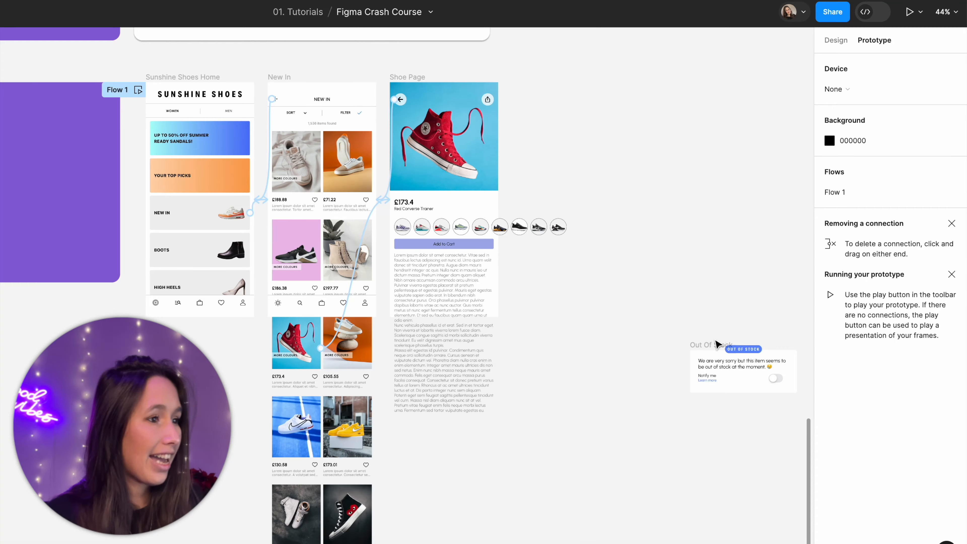
left_click_drag(719, 342, 575, 125)
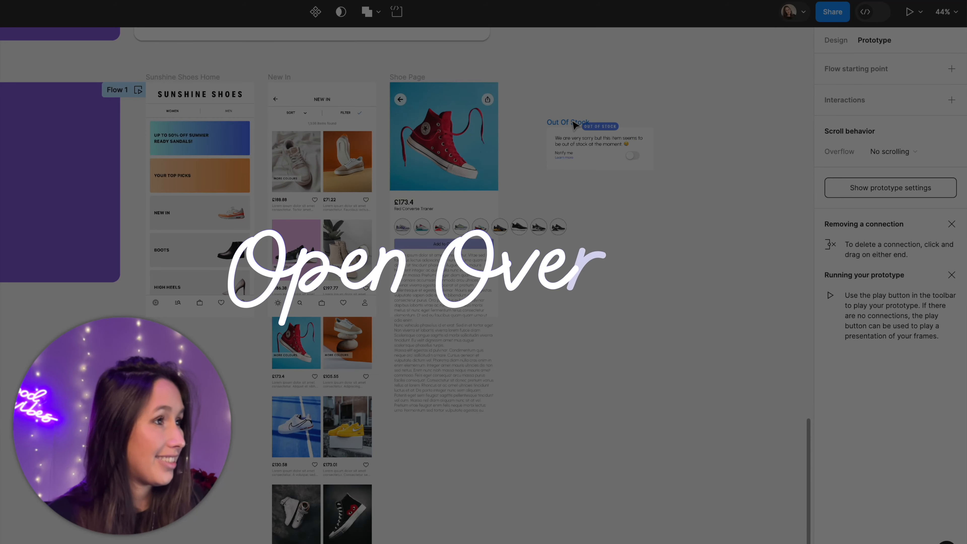
scroll(575, 125, "up", 3)
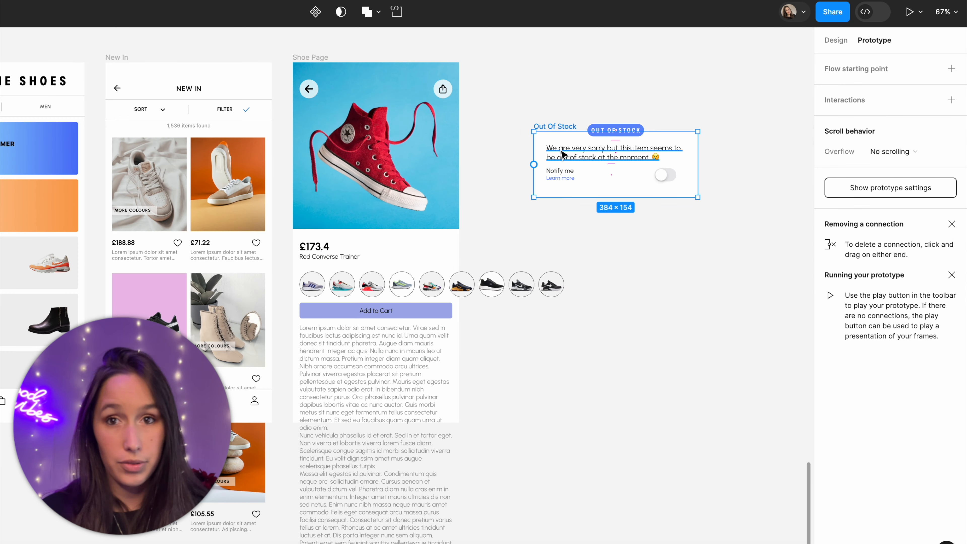
- Add an on-click interaction to the £71.22 shoe card in New In that opens Out Of Stock as a Centered overlay
left_click(247, 160)
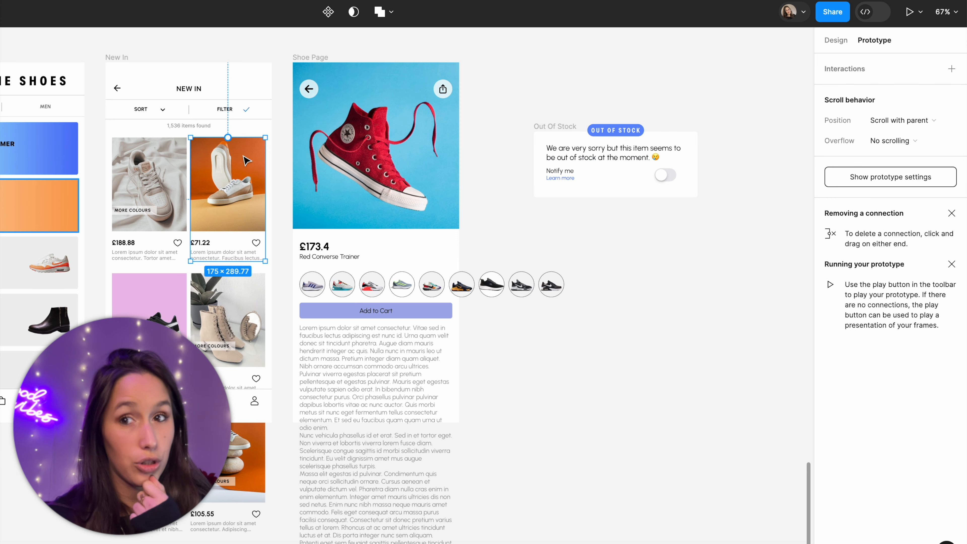
left_click(952, 69)
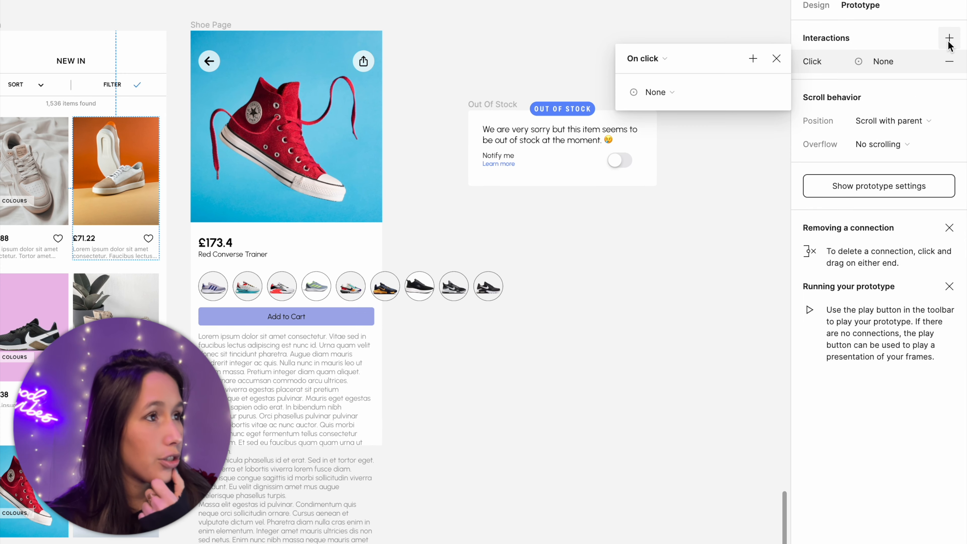
left_click(659, 92)
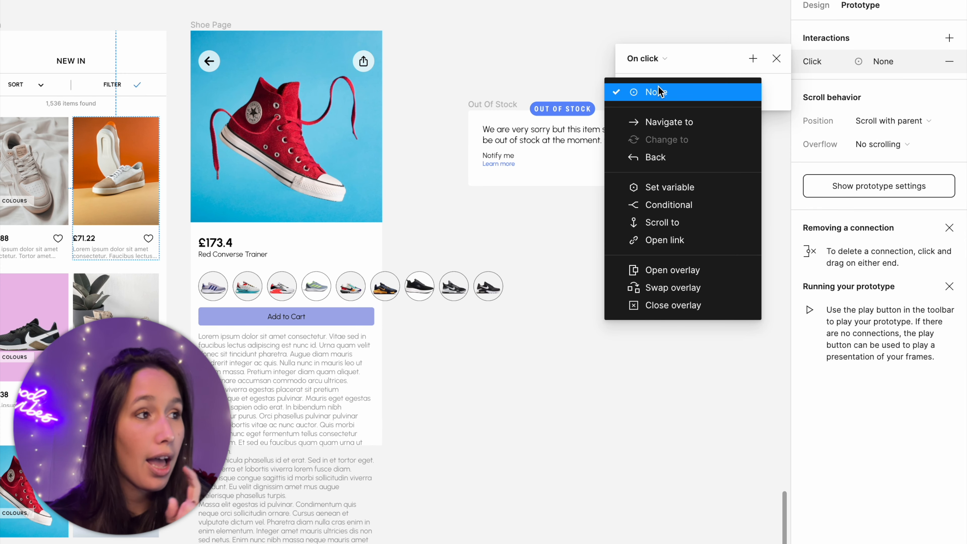
left_click(708, 270)
left_click(689, 116)
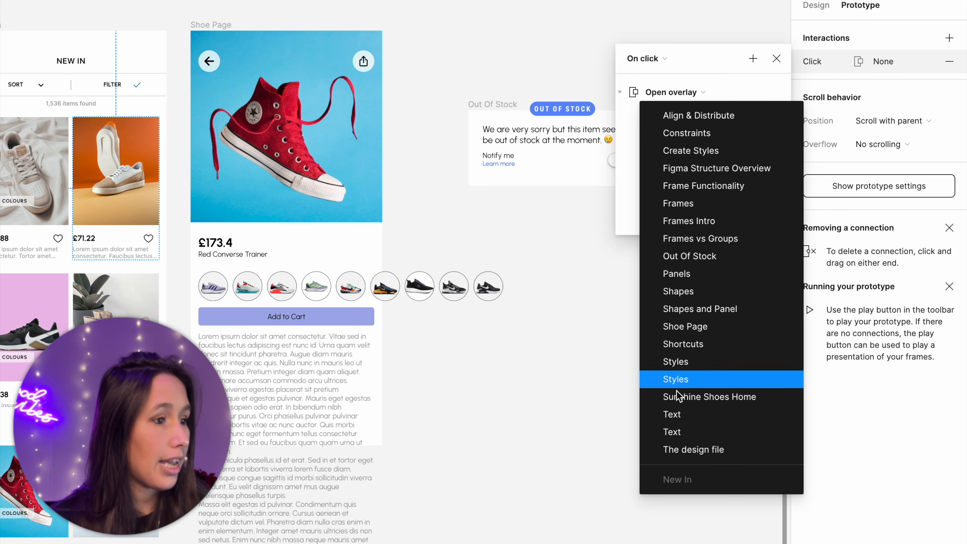
left_click(704, 257)
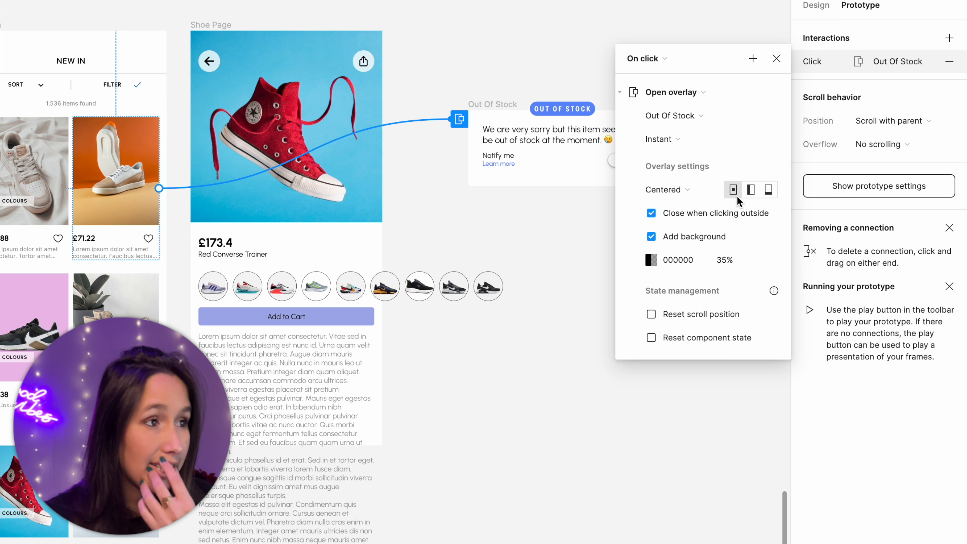
left_click(663, 189)
left_click(662, 190)
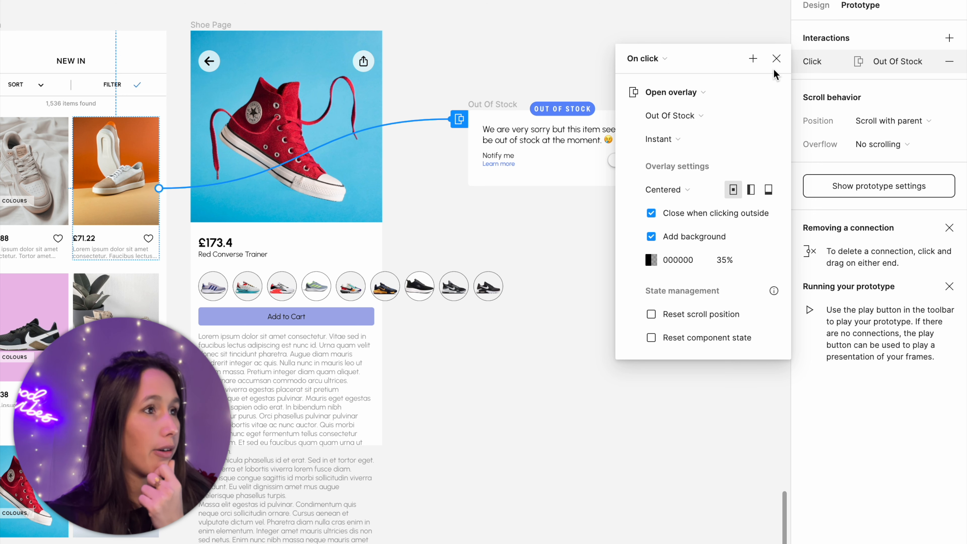
left_click(777, 59)
- Preview New In to test the Out Of Stock overlay on the £71.22 shoe, and close the preview
scroll(482, 70, "left", 2)
left_click(23, 27)
key("shift+space")
left_click(478, 183)
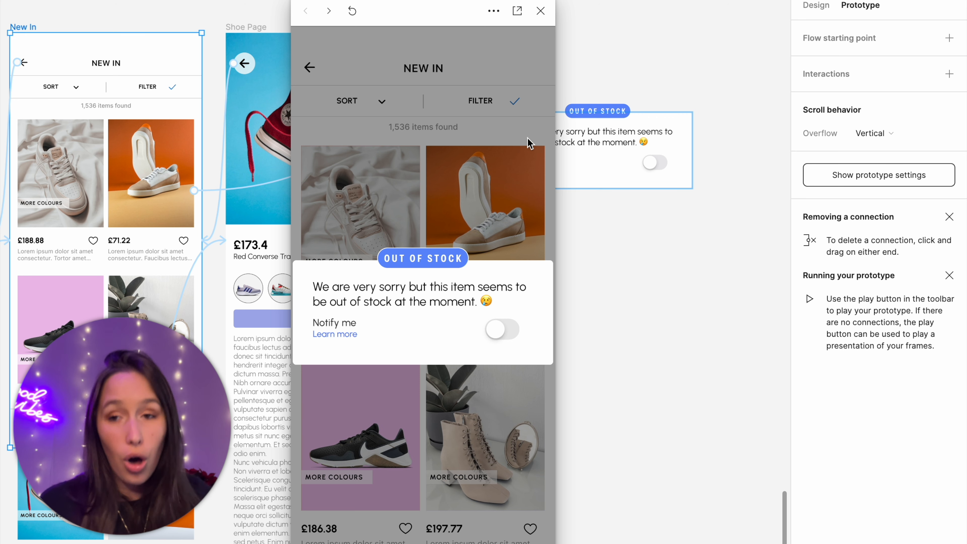
left_click(664, 269)
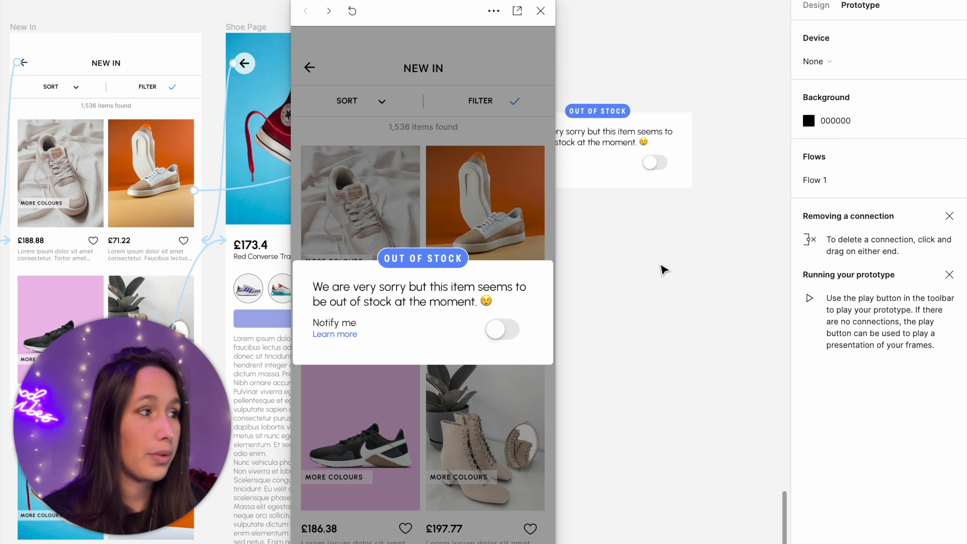
left_click(541, 10)
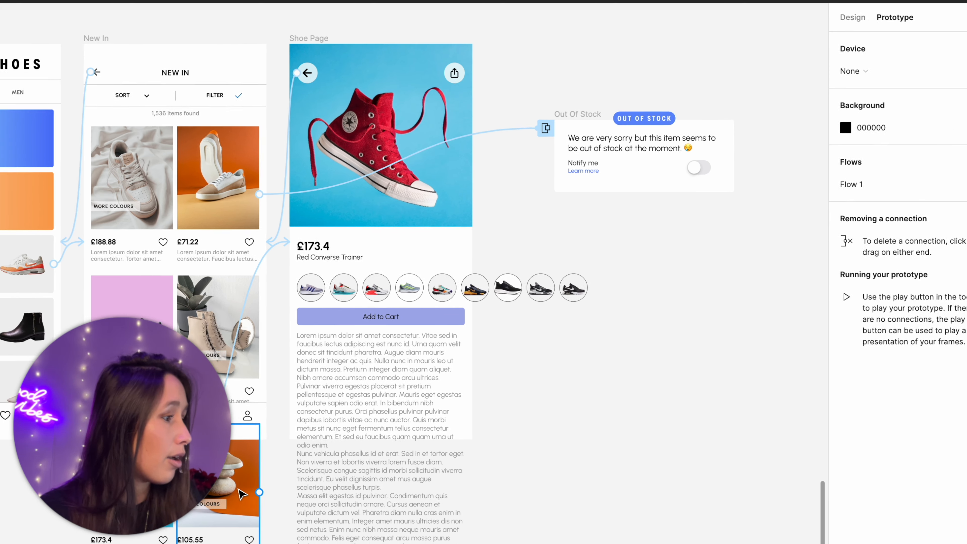
- Connect the £105.55 and £130.58 shoe cards in New In to the Out Of Stock frame as on-click overlays
left_click(188, 494)
left_click_drag(339, 479, 728, 192)
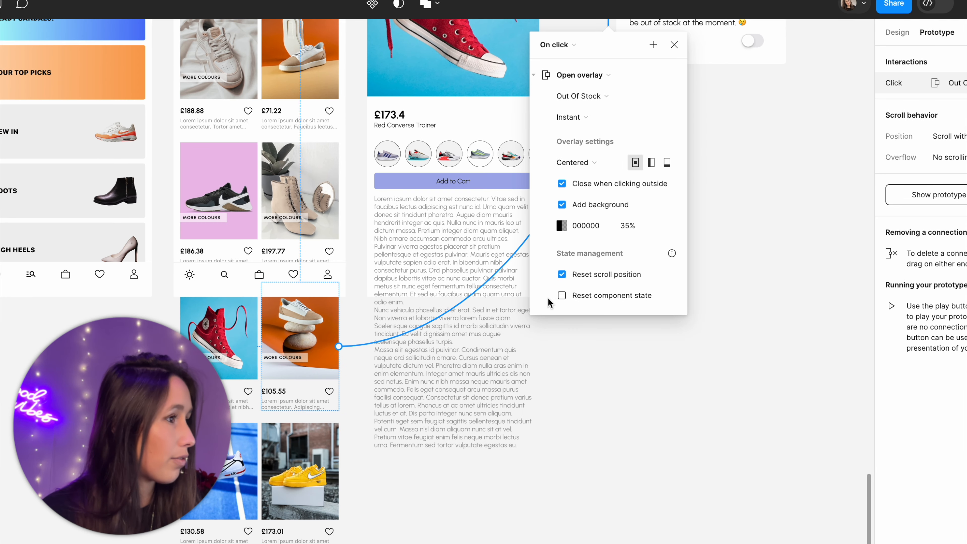
left_click(620, 413)
left_click(252, 472)
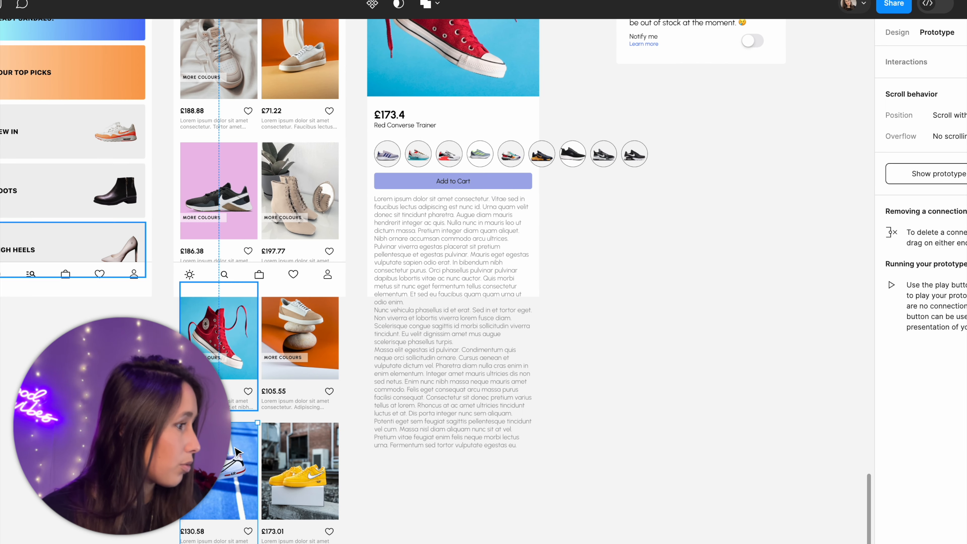
left_click_drag(258, 487, 611, 183)
left_click(744, 291)
- Preview New In and test opening and dismissing the Out Of Stock overlay from the £71.22 shoe
scroll(746, 293, "down", 5)
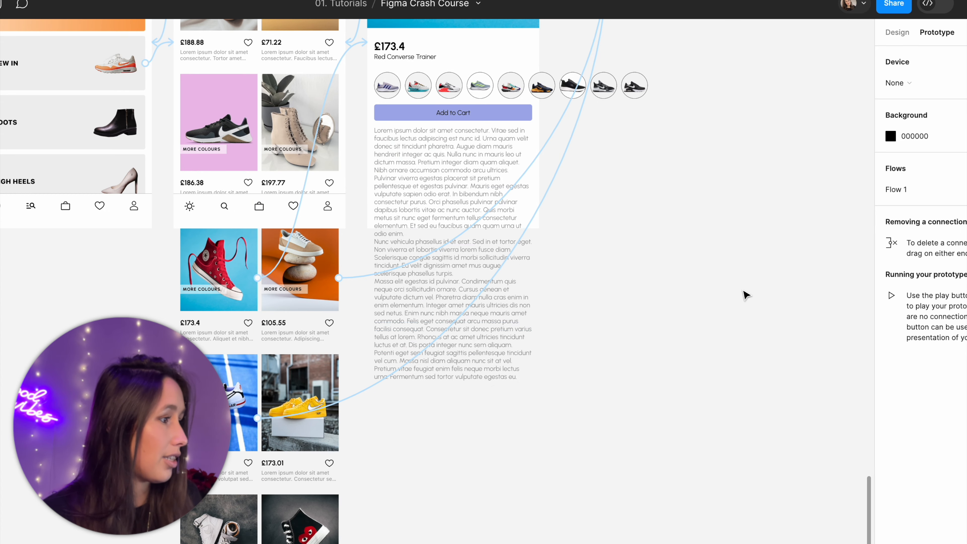
scroll(289, 251, "up", 5)
left_click(191, 76)
key("shift+space")
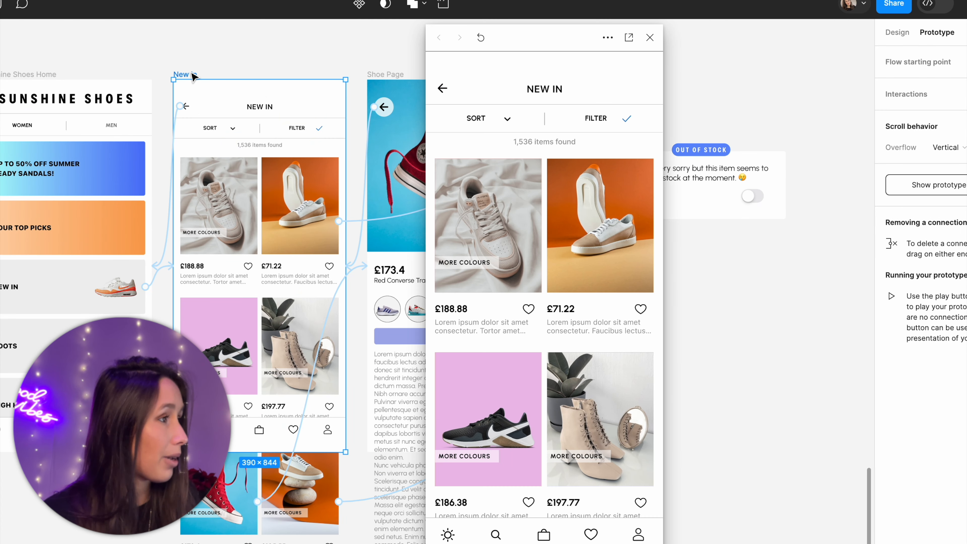
left_click(613, 263)
left_click(599, 189)
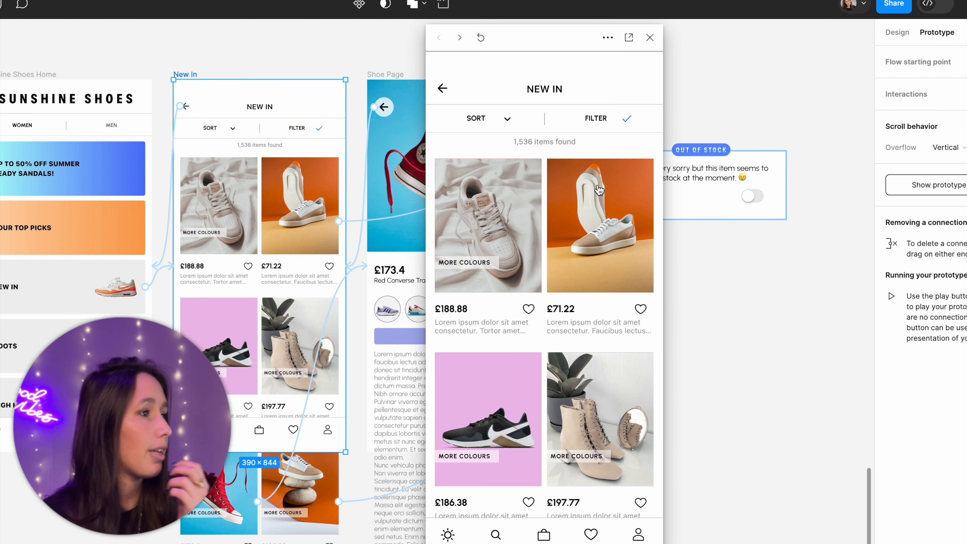
scroll(599, 190, "down", 5)
scroll(589, 179, "up", 5)
left_click(585, 174)
left_click(586, 175)
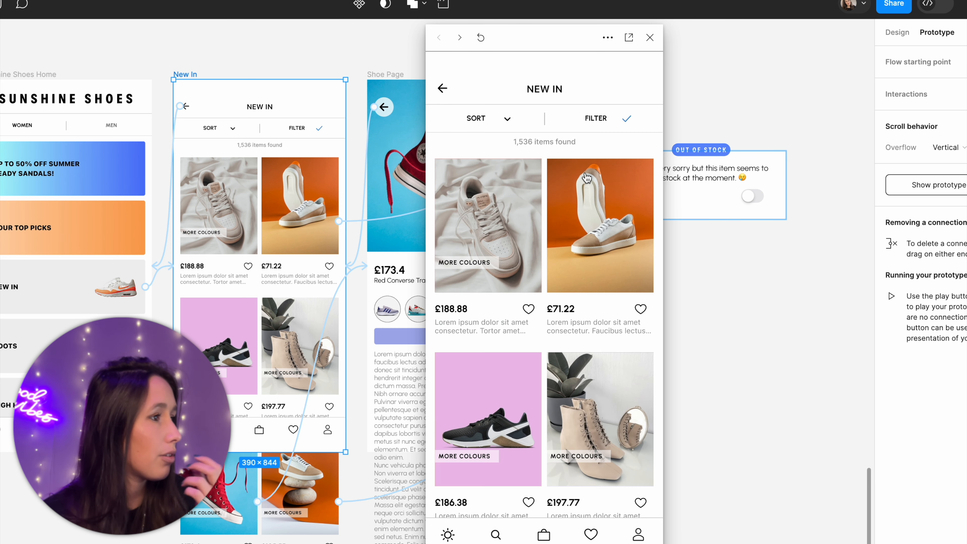
- Scroll through the New In preview, open the Out Of Stock overlay from a shoe further down the list, and close the preview
scroll(586, 177, "down", 15)
scroll(507, 337, "up", 5)
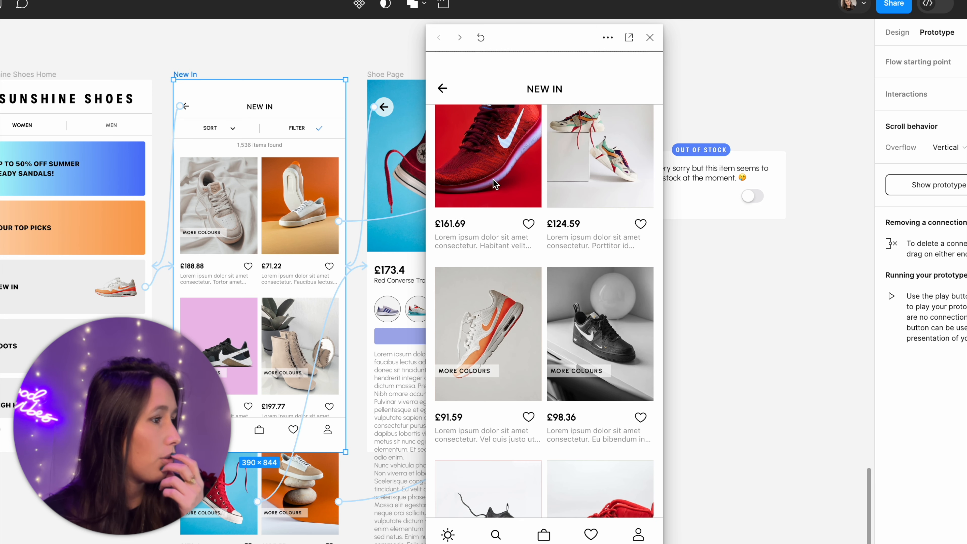
scroll(495, 184, "down", 5)
scroll(297, 343, "down", 4)
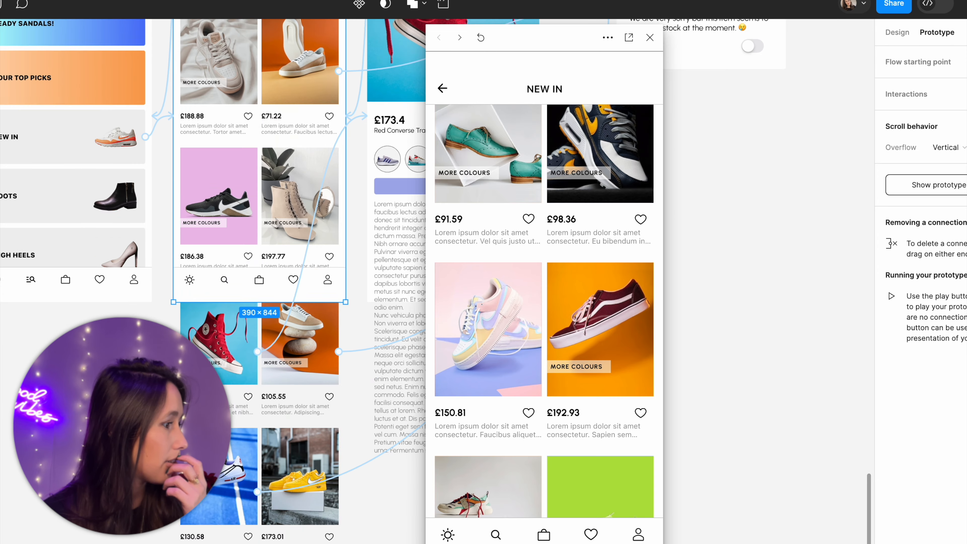
scroll(297, 342, "down", 4)
scroll(549, 362, "down", 10)
left_click(486, 206)
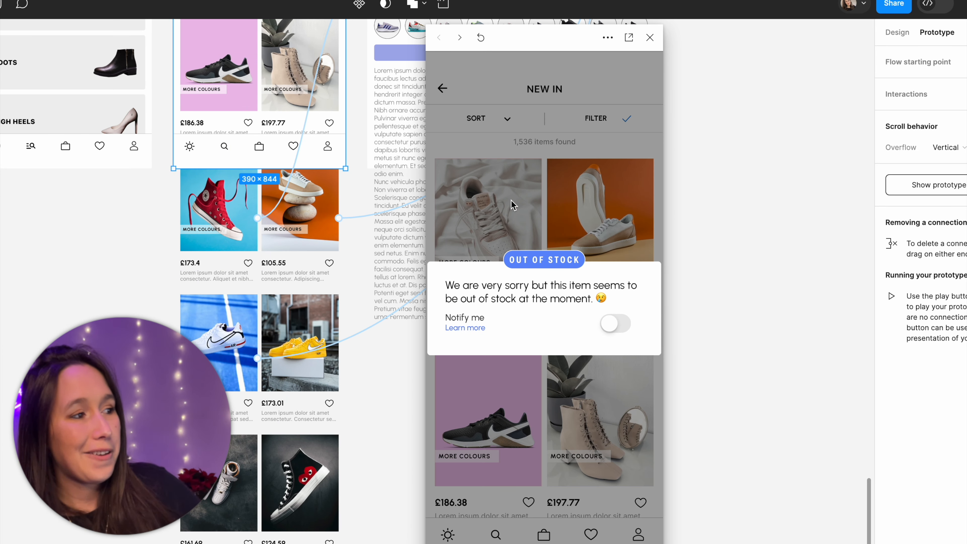
left_click(685, 210)
scroll(685, 210, "up", 3)
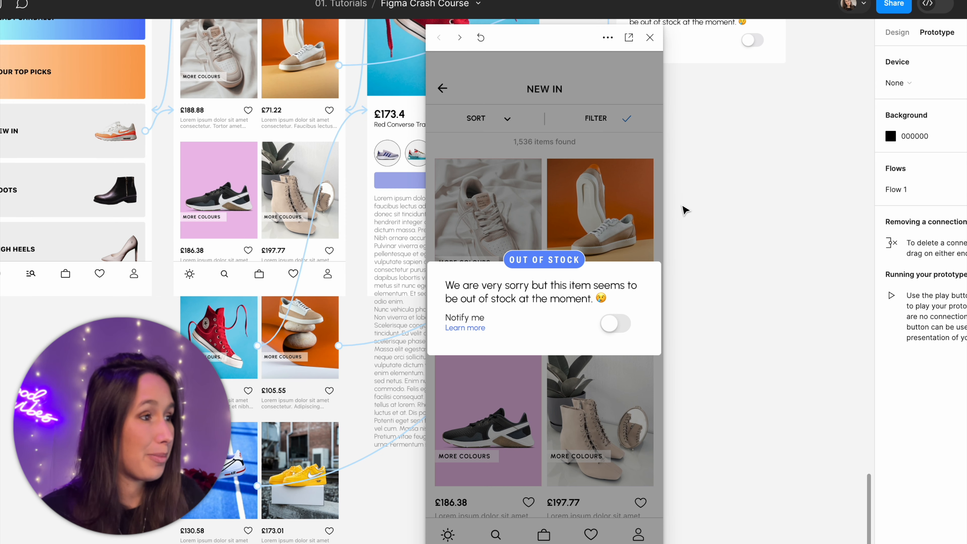
left_click(650, 38)
- Select the three connections into Out Of Stock together, inspect their shared overlay and scroll reset settings, and close the settings
left_click(609, 70)
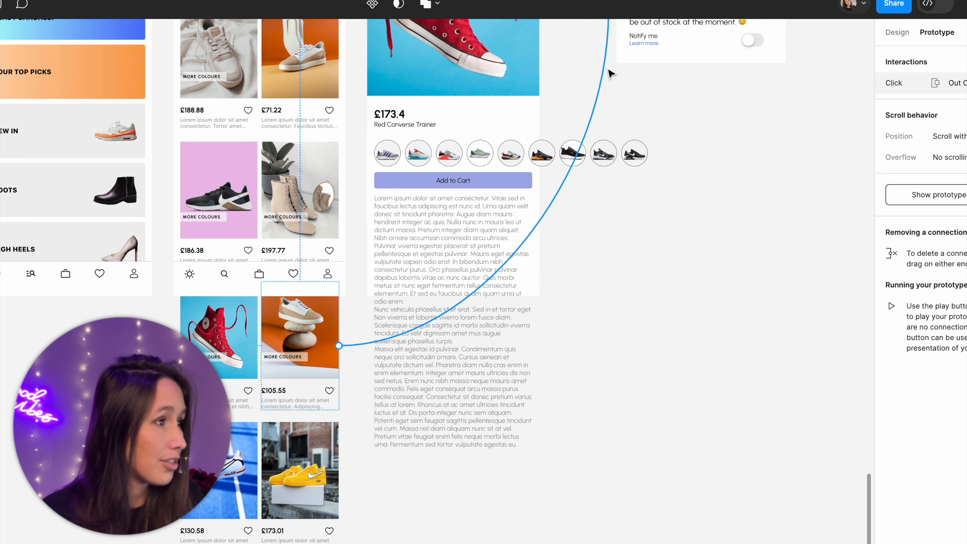
left_click(644, 145)
scroll(643, 144, "up", 1)
left_click(600, 122)
left_click(567, 41)
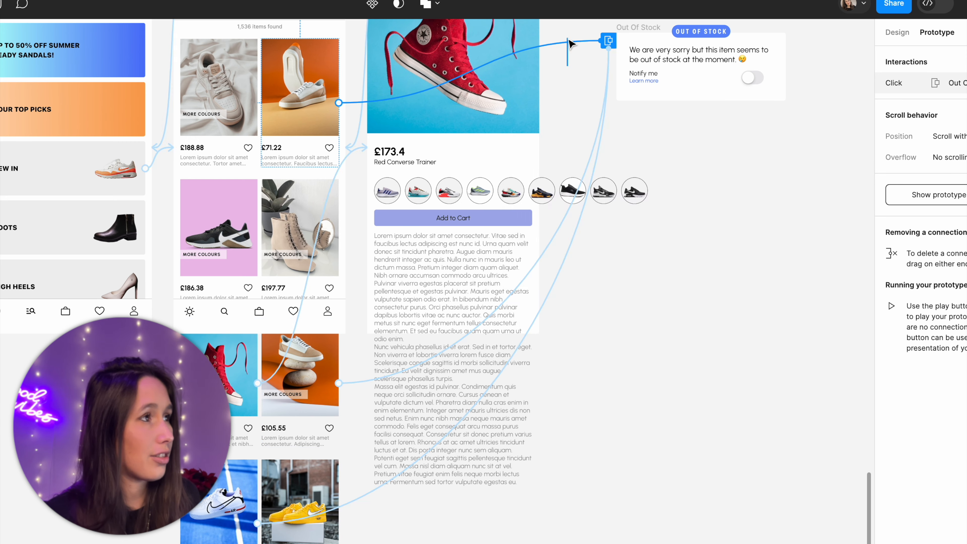
left_click_drag(564, 32, 617, 130)
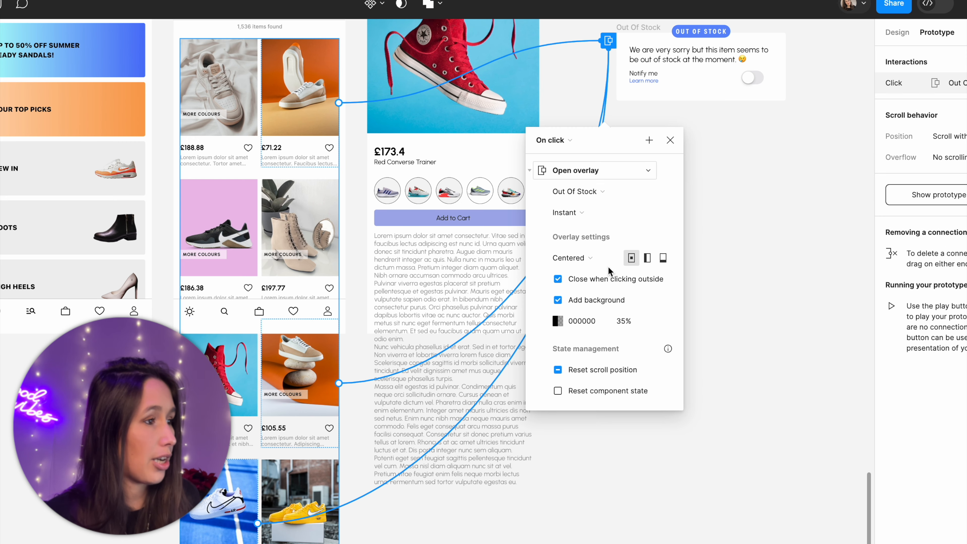
left_click(769, 278)
scroll(756, 260, "up", 5)
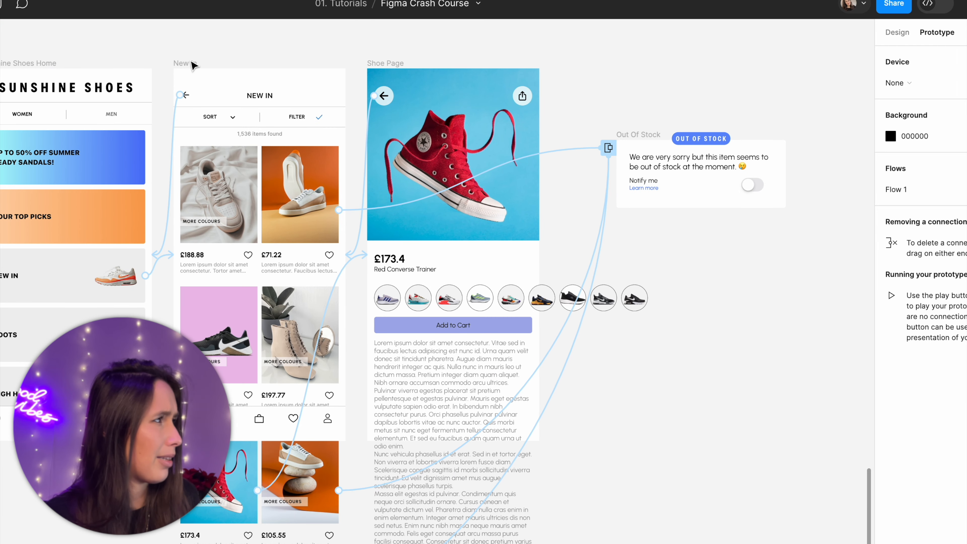
- Preview New In, test the Out Of Stock overlay from the £71.22 shoe and the £130.58 shoe further down, and close the preview
left_click(192, 65)
key("shift+space")
left_click(571, 197)
left_click(587, 202)
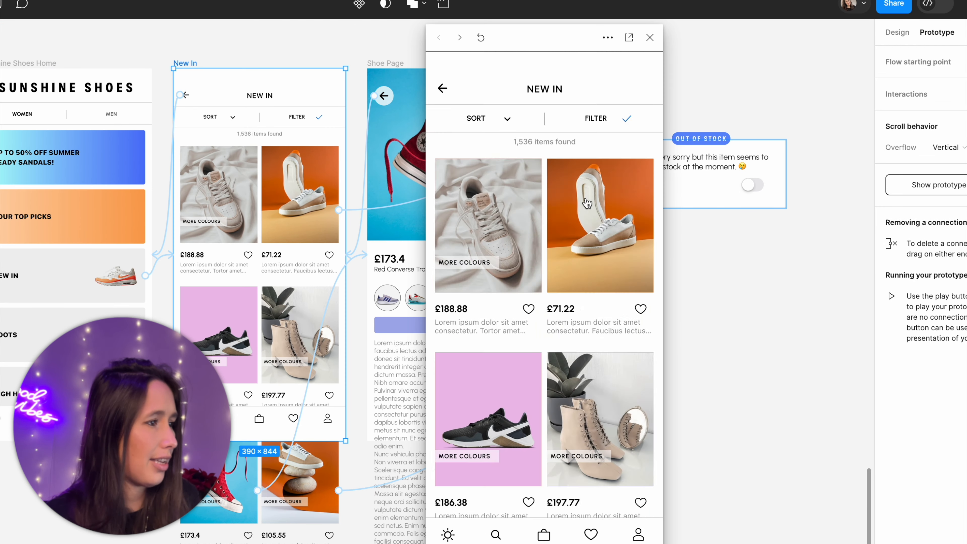
scroll(587, 202, "down", 10)
left_click(469, 210)
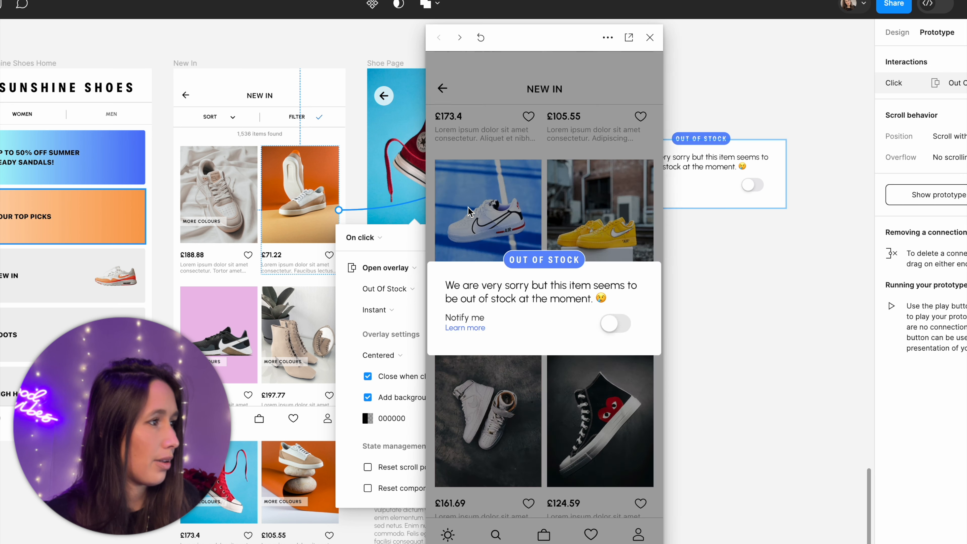
left_click(650, 37)
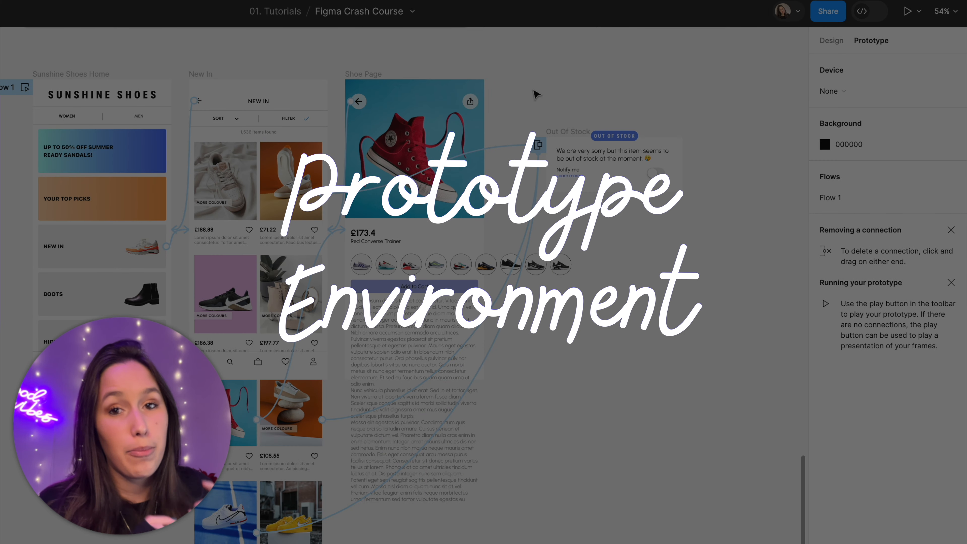
- Present the prototype full size from Sunshine Shoes Home and reveal its clickable hotspot
left_click(58, 75)
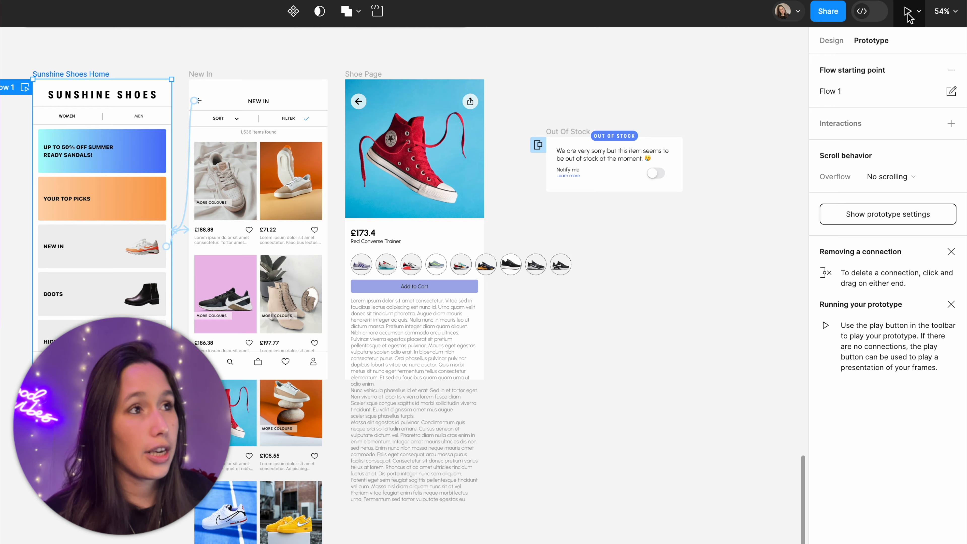
left_click(908, 14)
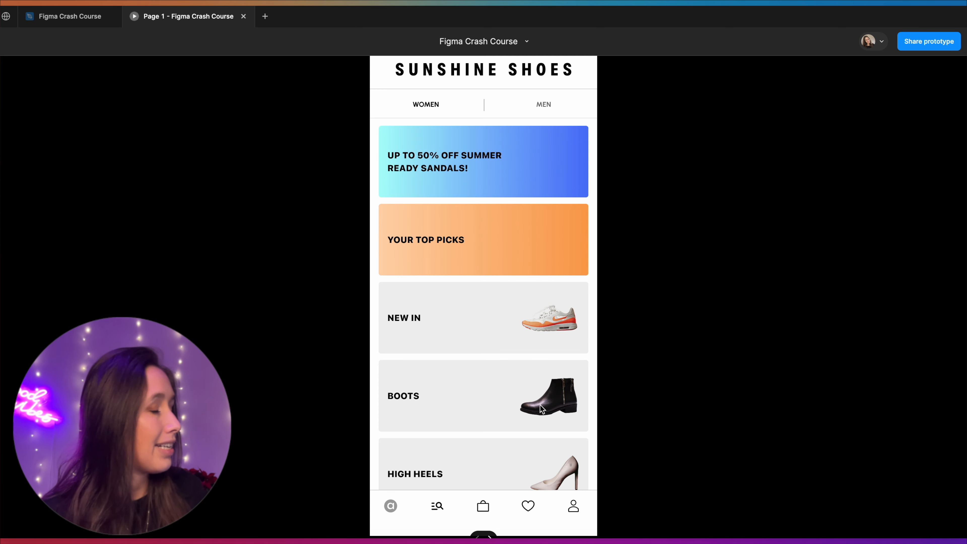
left_click(662, 359)
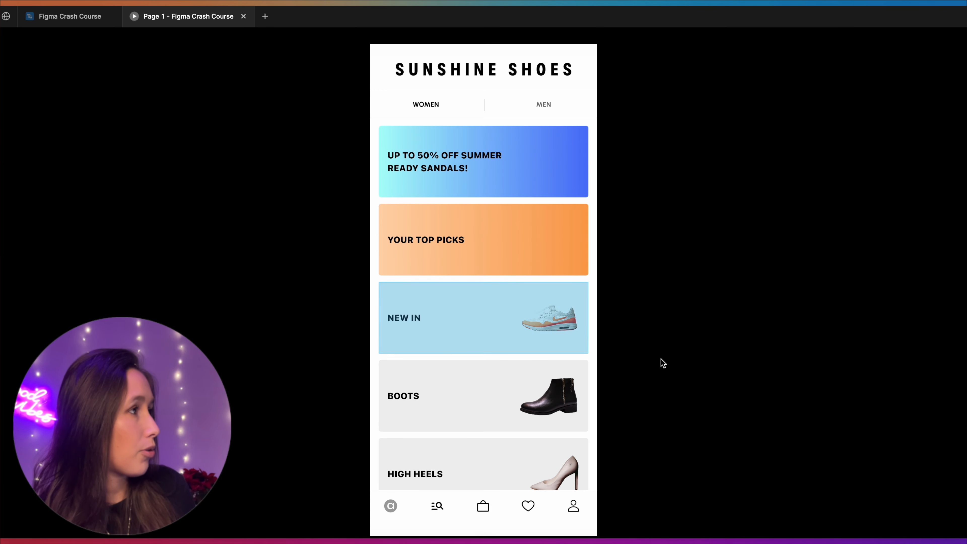
- Return to the design file and set the prototype device to iPhone 14 with the Starlight model
left_click(57, 18)
left_click(762, 291)
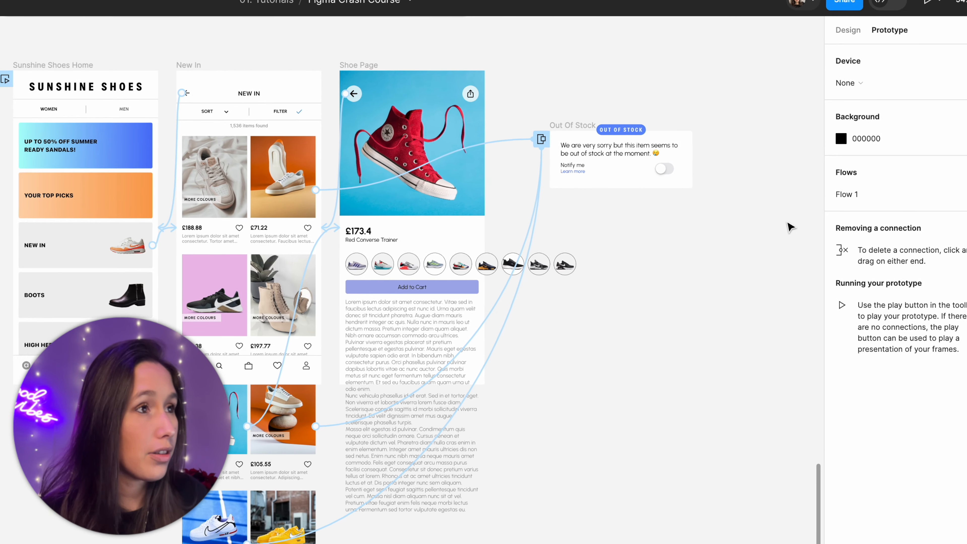
left_click(846, 82)
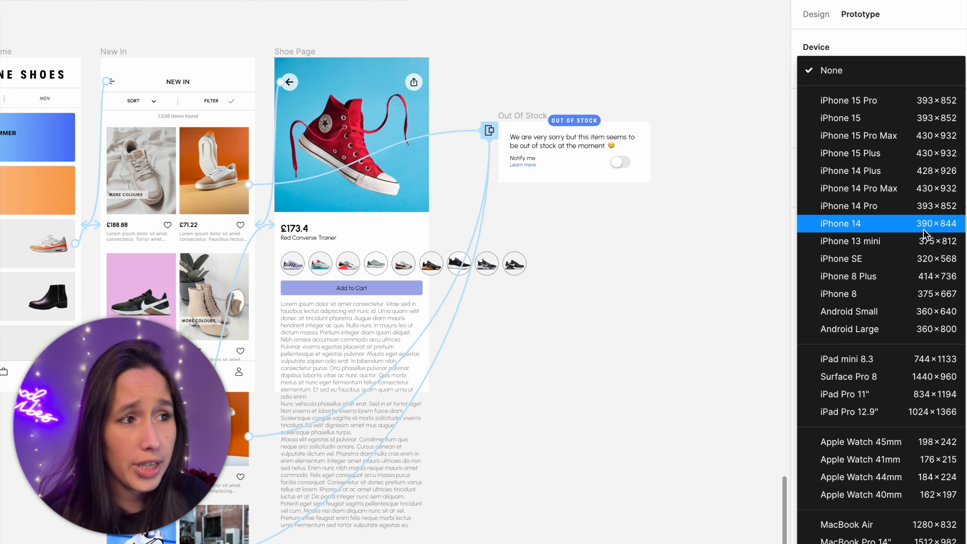
left_click(945, 225)
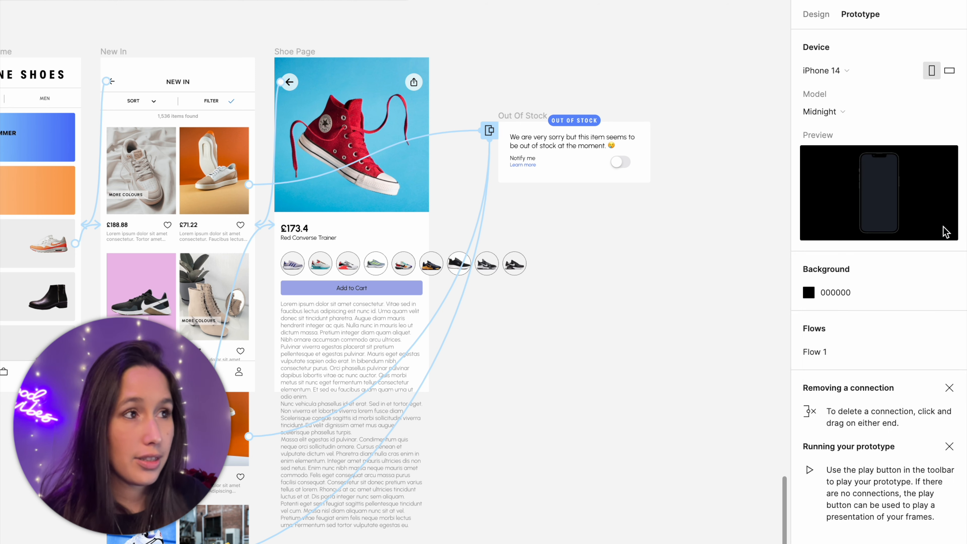
left_click(856, 119)
left_click(851, 163)
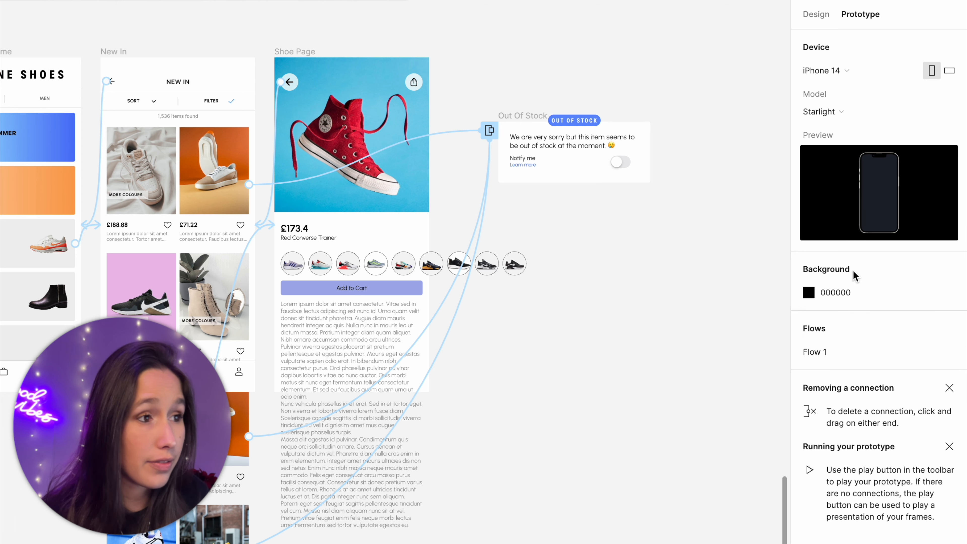
- Set the prototype background colour to pink, FFC0CB
left_click(855, 301)
type("ffc0cb")
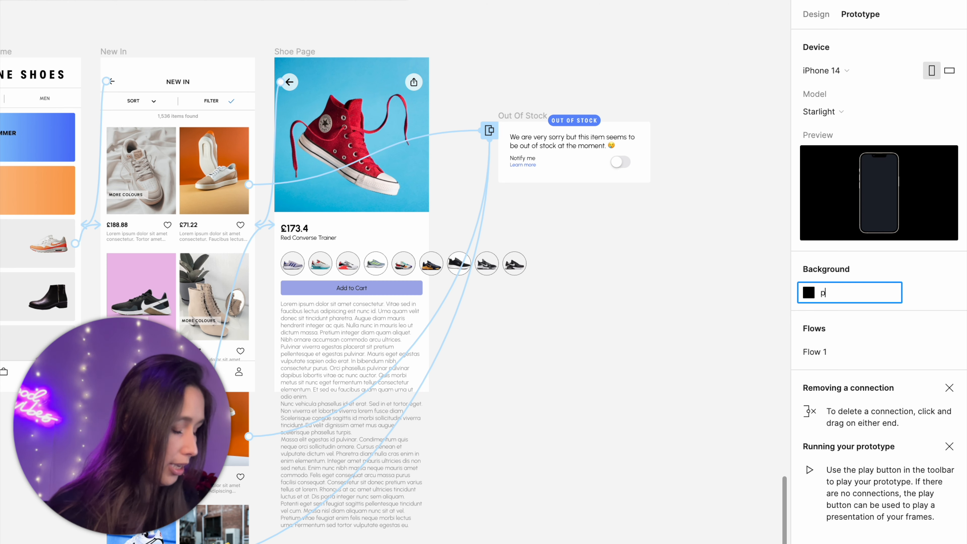
key("Return")
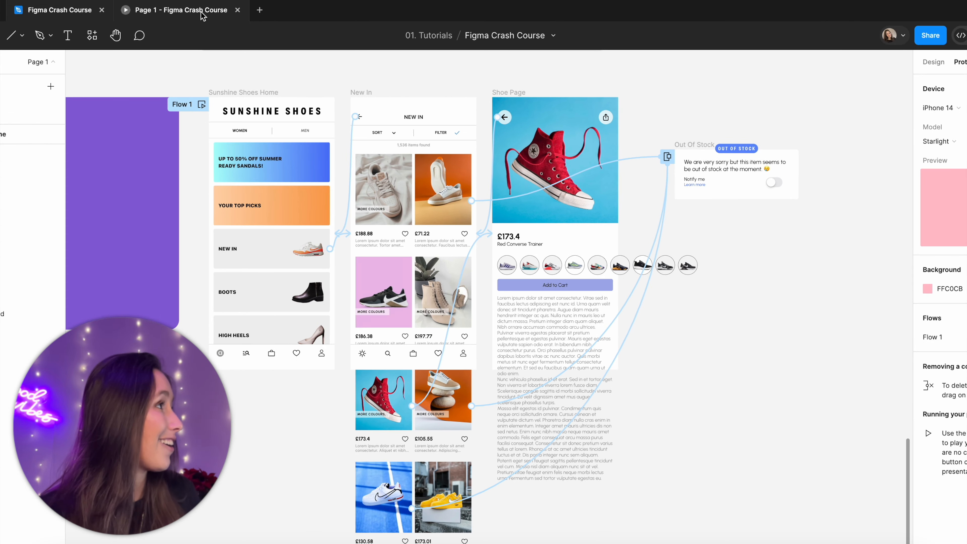
- Present the prototype fitted to the screen and test opening New In and scrolling through its shoe list
left_click(202, 15)
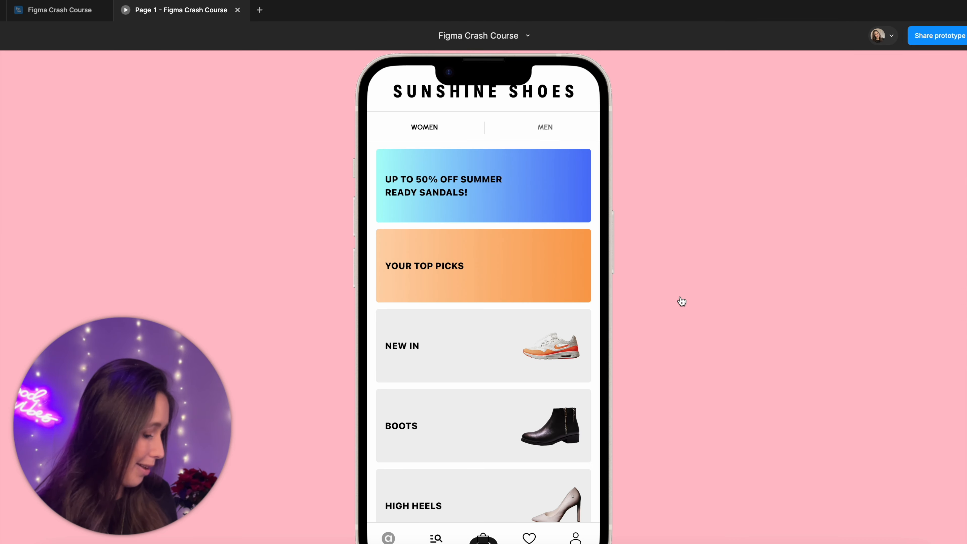
key("z")
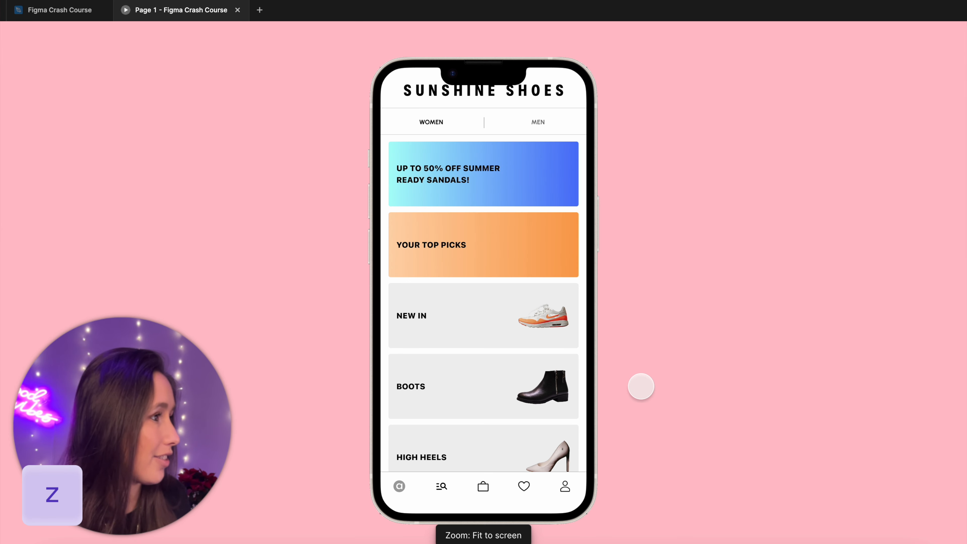
left_click(528, 324)
scroll(505, 259, "down", 5)
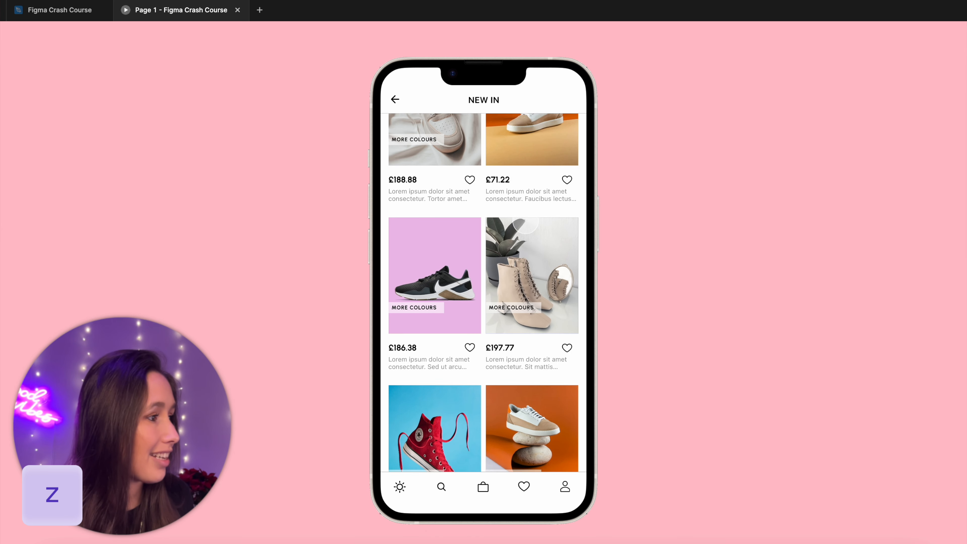
scroll(528, 220, "up", 5)
scroll(529, 382, "down", 10)
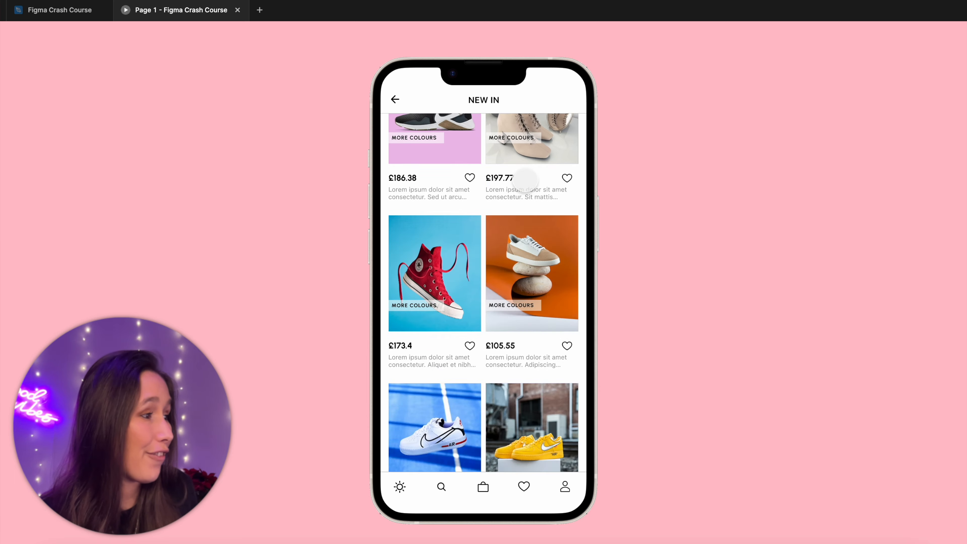
scroll(525, 377, "up", 2)
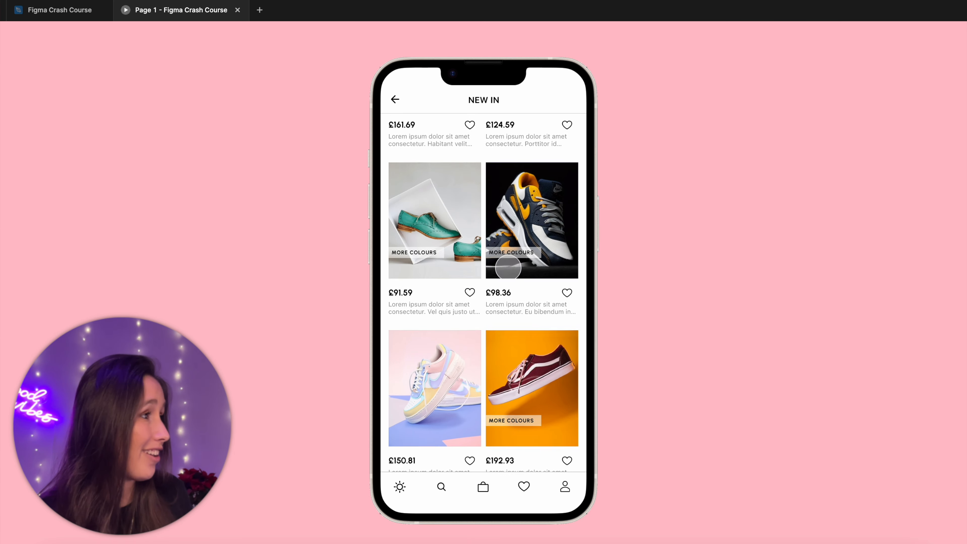
scroll(495, 335, "down", 8)
- Open the red Converse shoe page in the presentation, test its horizontal and vertical scrolling, and go back to New In
left_click(439, 295)
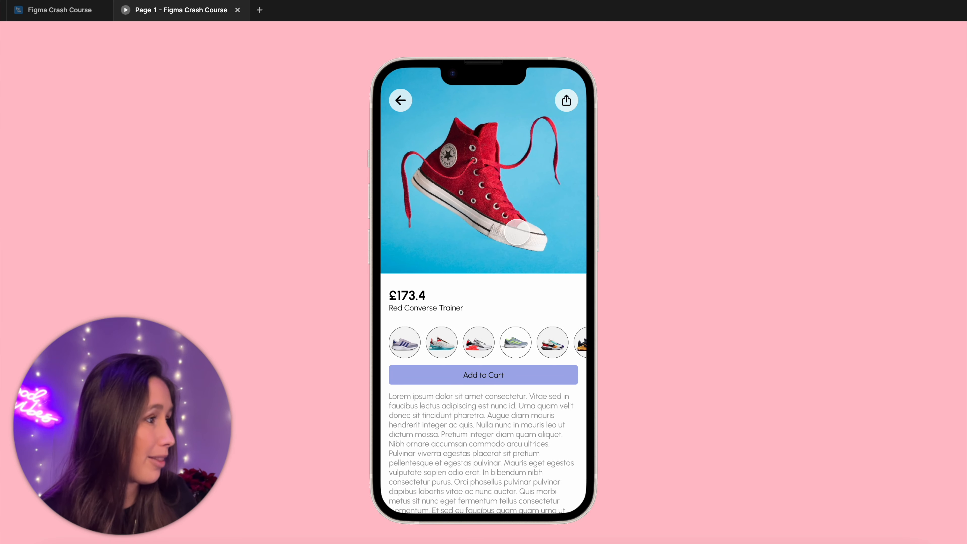
scroll(533, 342, "left", 3)
scroll(501, 335, "down", 5)
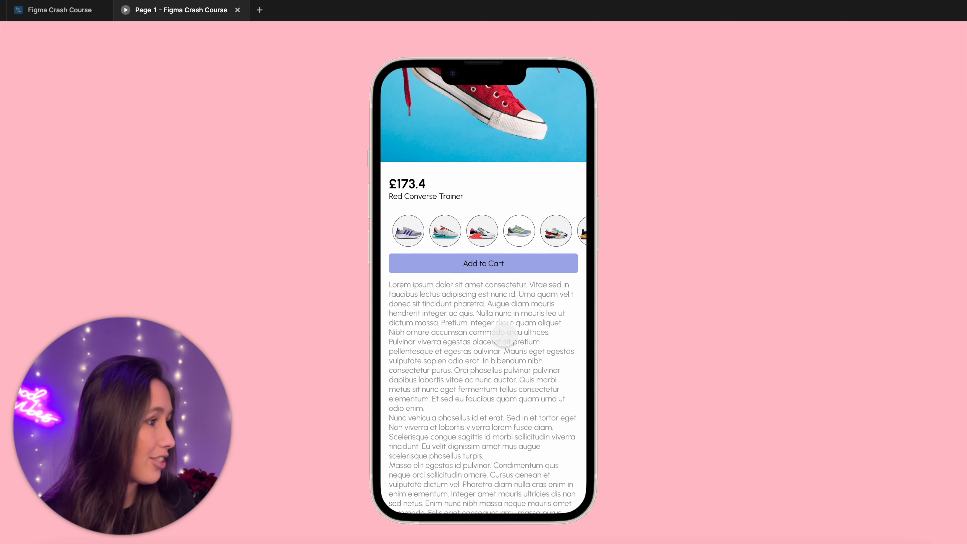
scroll(460, 190, "up", 5)
left_click(399, 102)
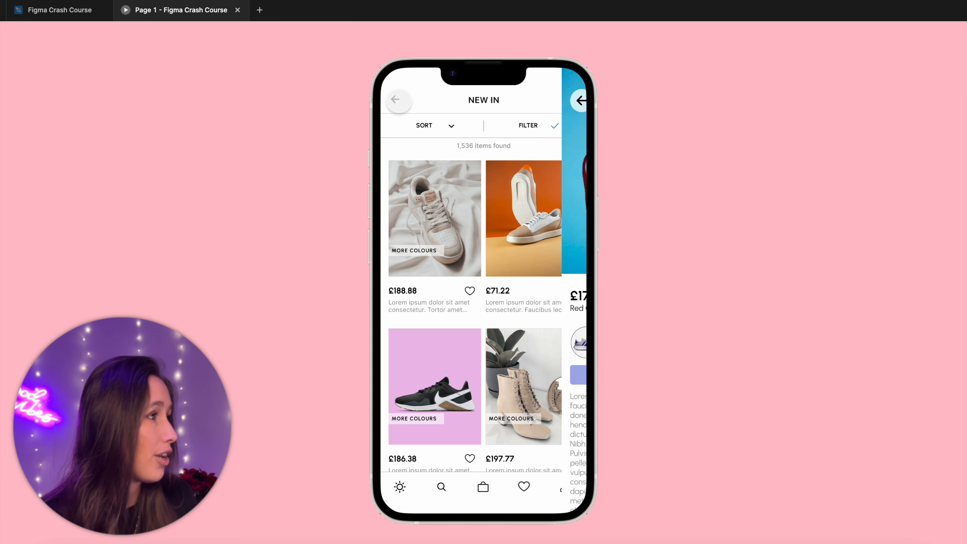
- Test the Out Of Stock overlay from the £71.22 shoe in the presentation and go back to the home screen
left_click(529, 223)
left_click(527, 200)
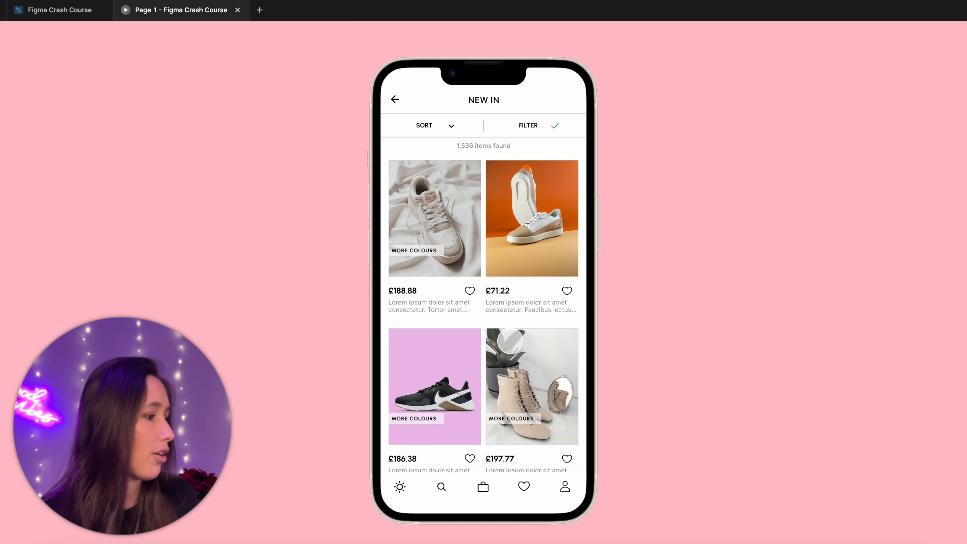
scroll(528, 200, "down", 5)
left_click(398, 101)
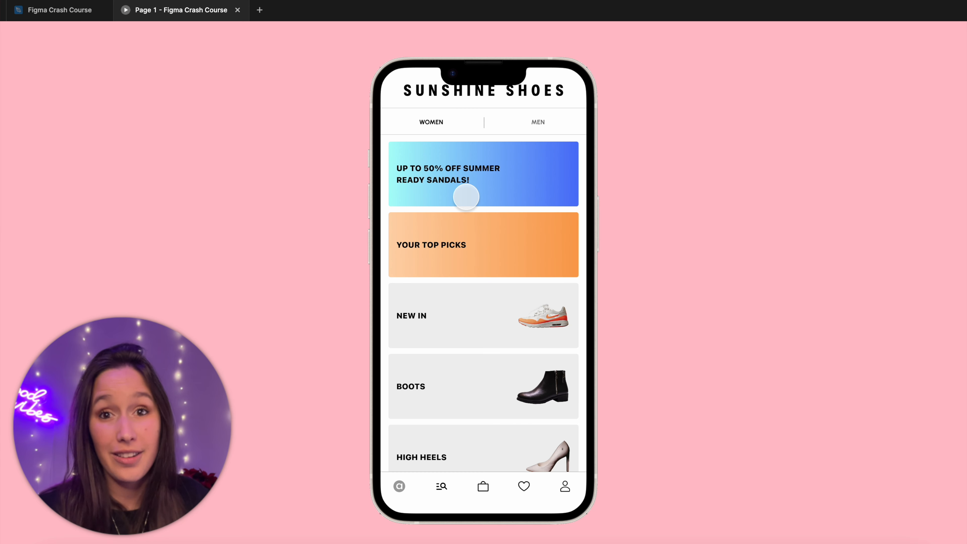
- Return to the design file and inspect the interaction settings of the £71.22 shoe's connection to Out Of Stock
left_click(57, 11)
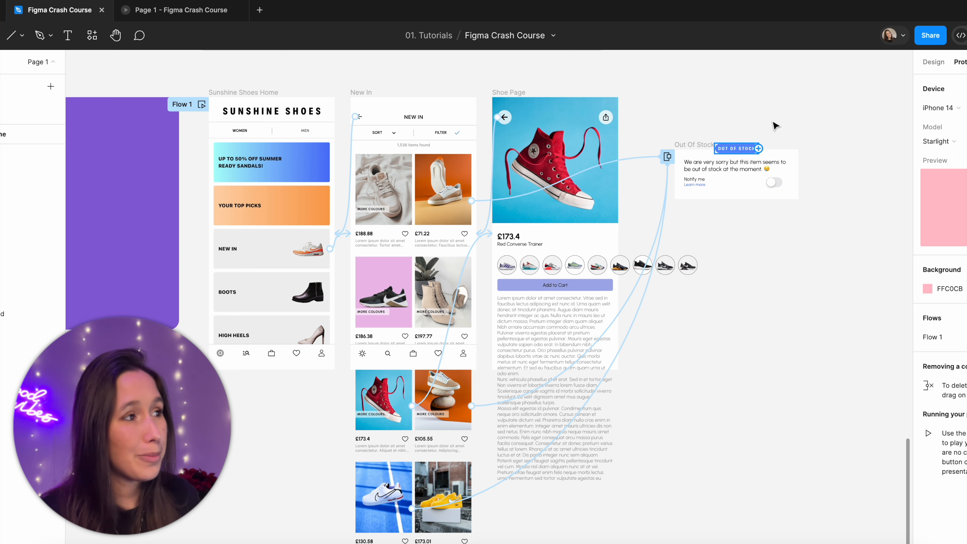
left_click(642, 160)
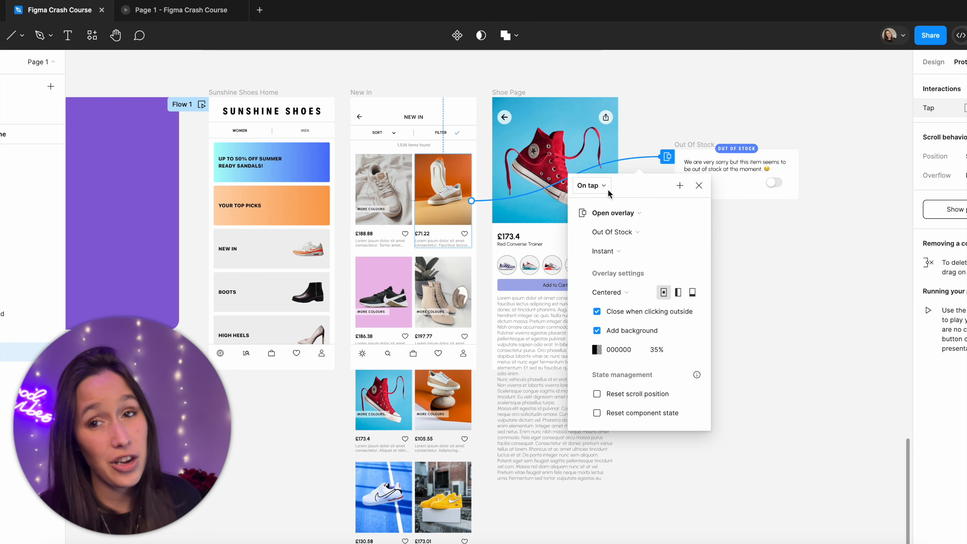